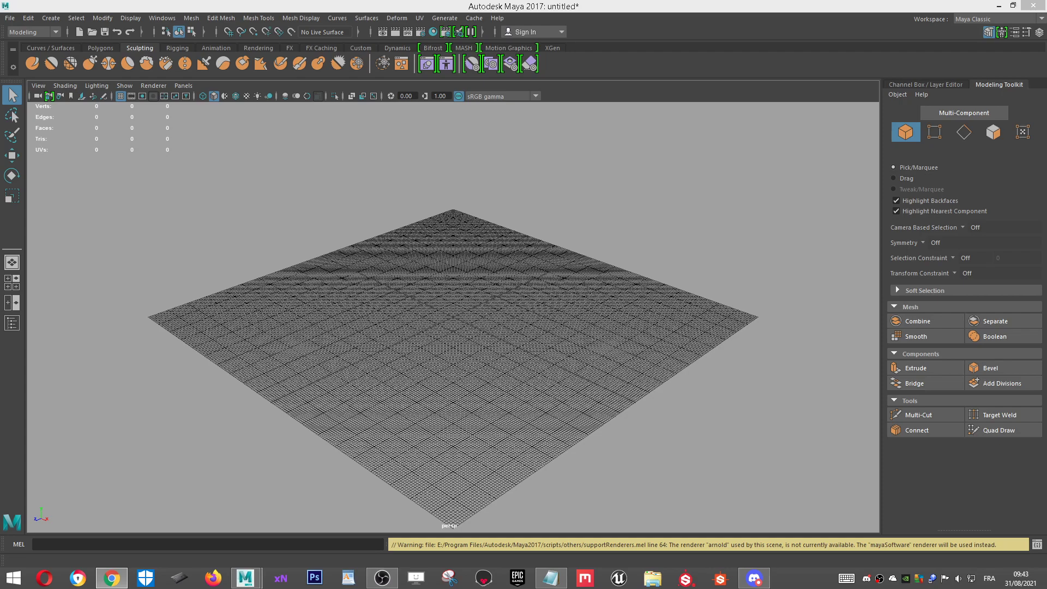
Step: Switch to Chrome, open the product page of the black LED Eleni desk lamp, accept its cookies and view the lamp's photos
{"action": "left_click_drag", "start_coordinate": [1046, 269], "coordinate": [406, 1]}
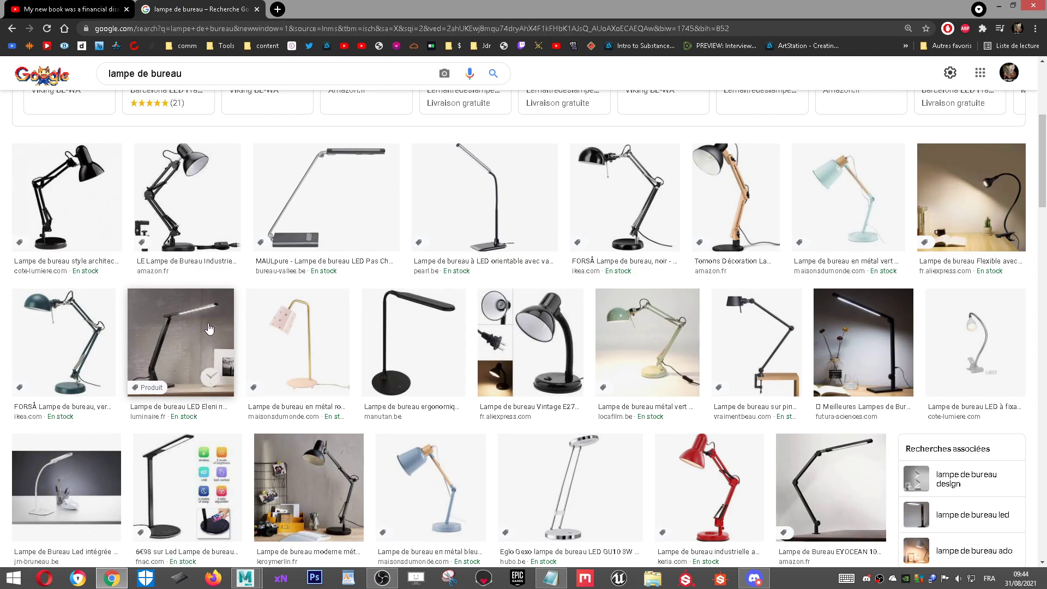
{"action": "left_click", "coordinate": [207, 342]}
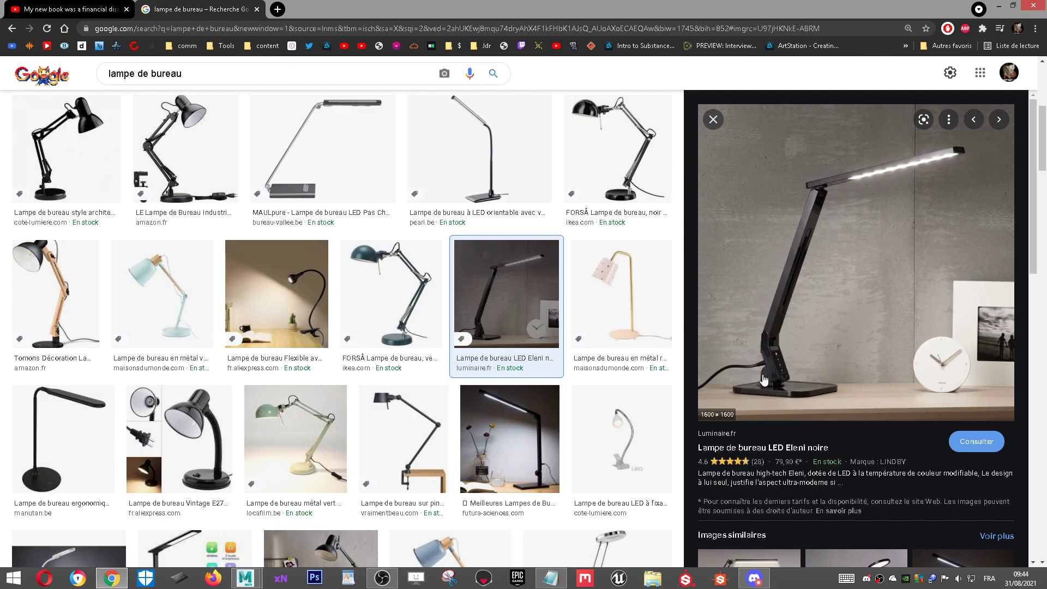
{"action": "left_click", "coordinate": [823, 308]}
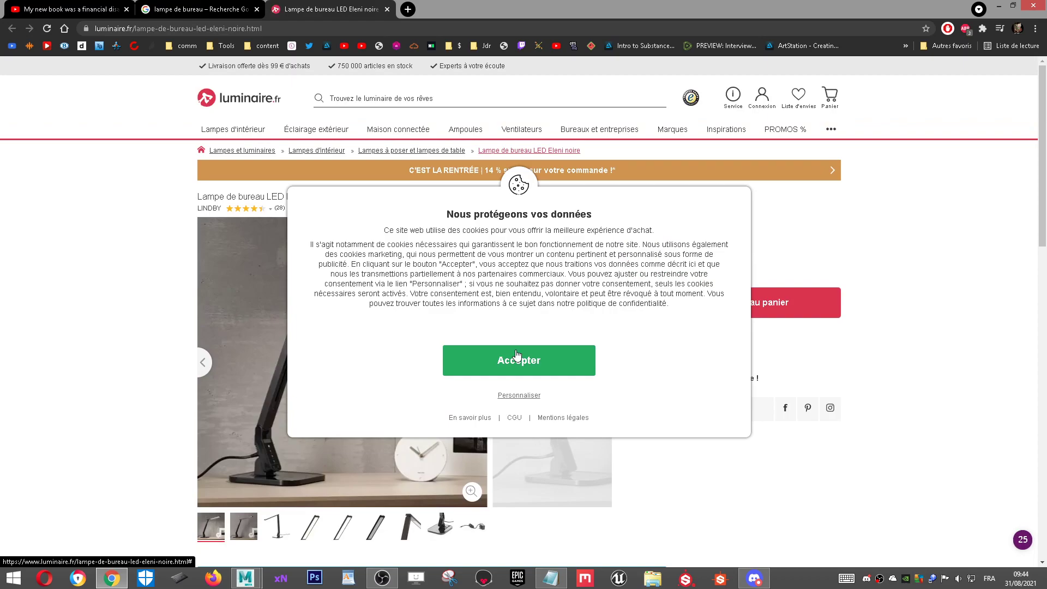
{"action": "left_click", "coordinate": [515, 352]}
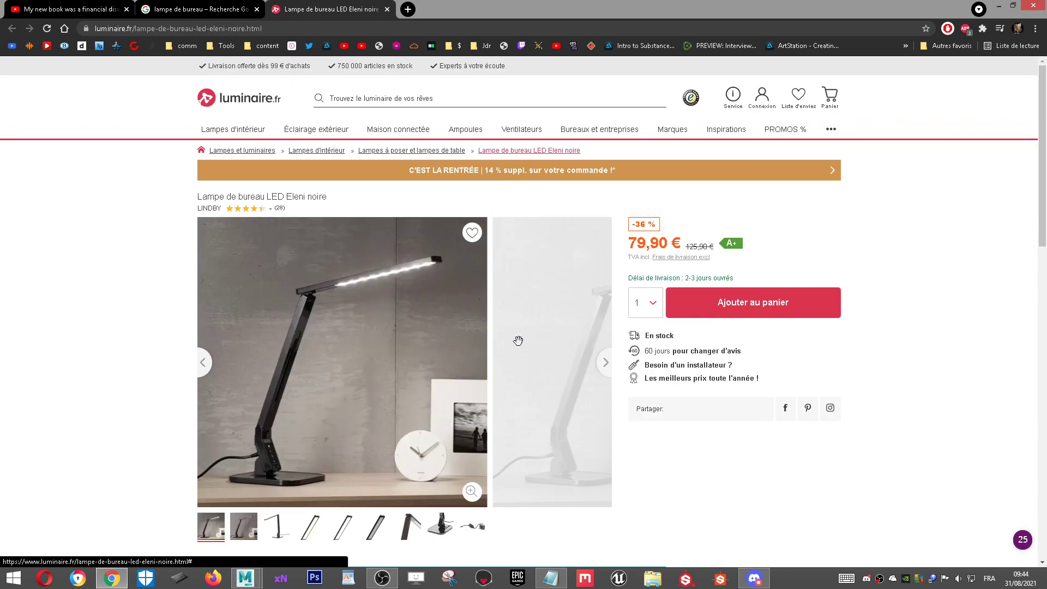
{"action": "left_click", "coordinate": [305, 537]}
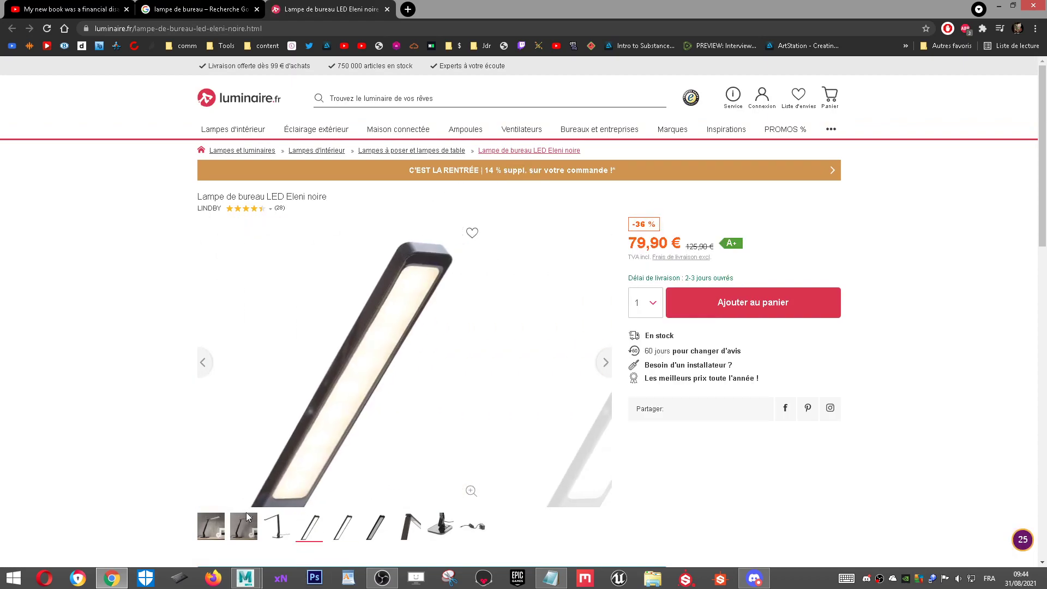
{"action": "left_click", "coordinate": [217, 528]}
Step: Switch back to Maya and create a polygon cube at the centre of the grid
{"action": "left_click_drag", "start_coordinate": [517, 4], "coordinate": [1046, 50]}
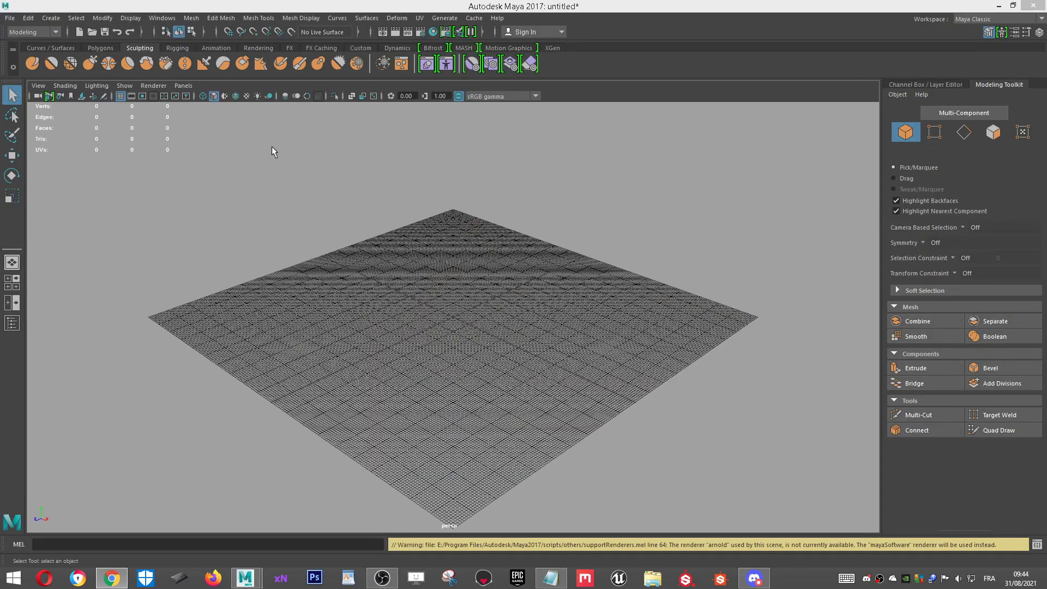
{"action": "scroll", "coordinate": [488, 327], "scroll_direction": "up", "scroll_amount": 15}
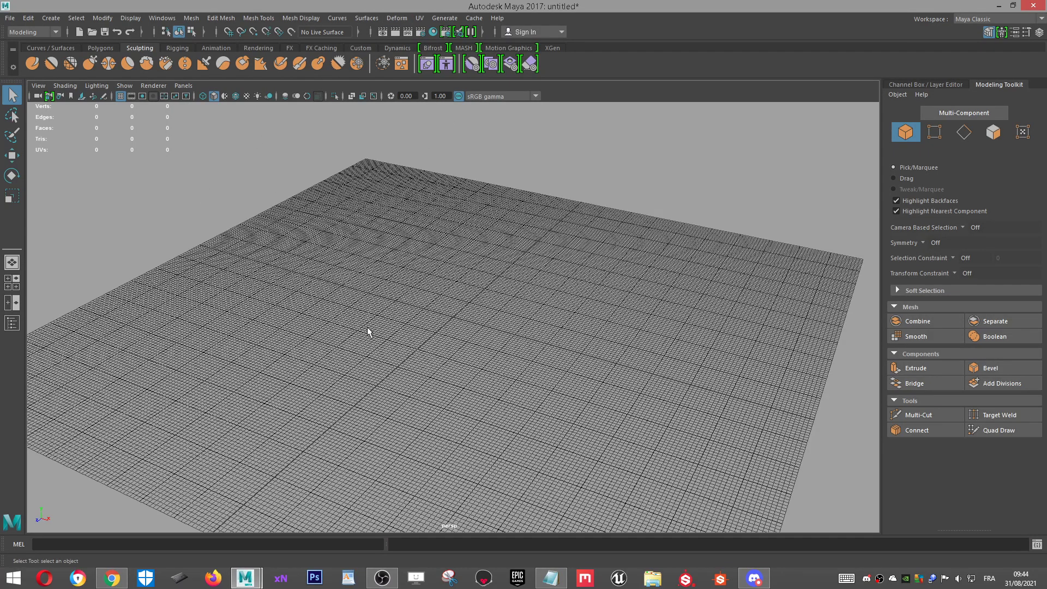
{"action": "scroll", "coordinate": [447, 363], "scroll_direction": "down", "scroll_amount": 10}
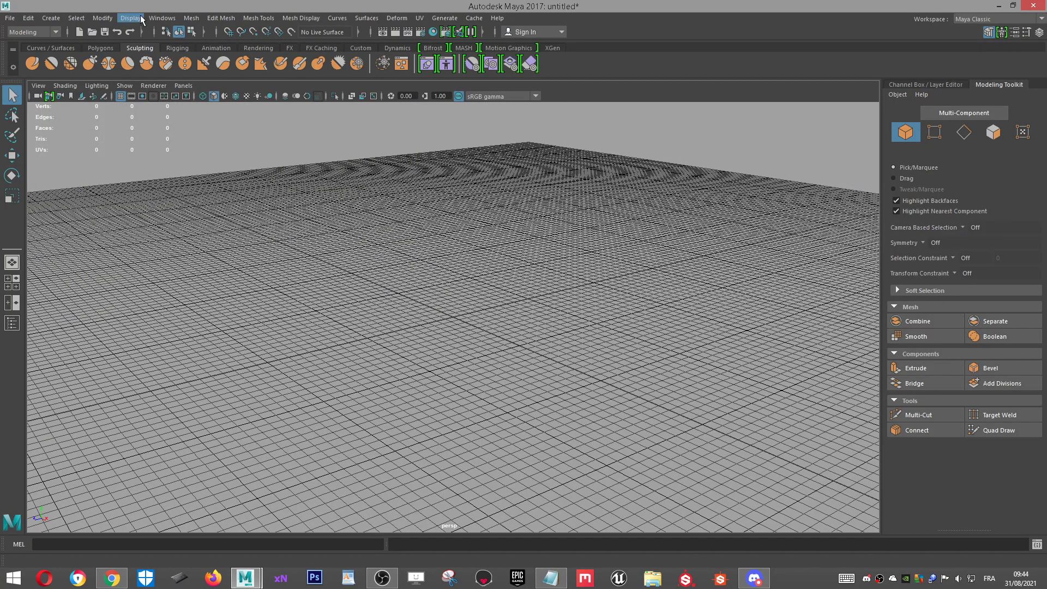
{"action": "left_click", "coordinate": [51, 18]}
{"action": "mouse_move", "coordinate": [64, 59]}
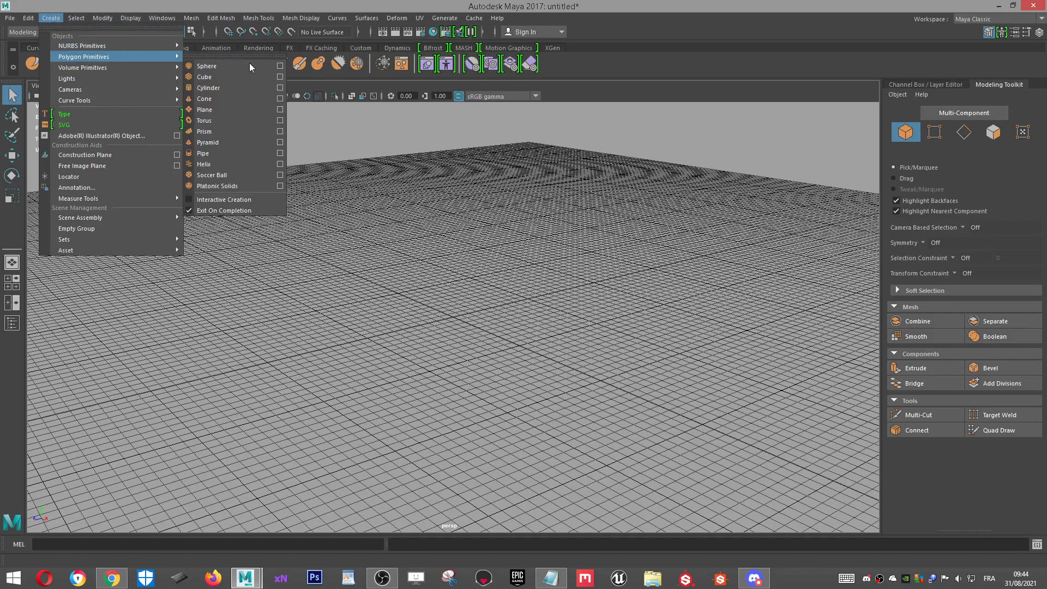
{"action": "left_click", "coordinate": [243, 76]}
{"action": "scroll", "coordinate": [506, 343], "scroll_direction": "up", "scroll_amount": 10}
Step: Scale the cube into a wide, thin square plate for the lamp's base
{"action": "key", "text": "r"}
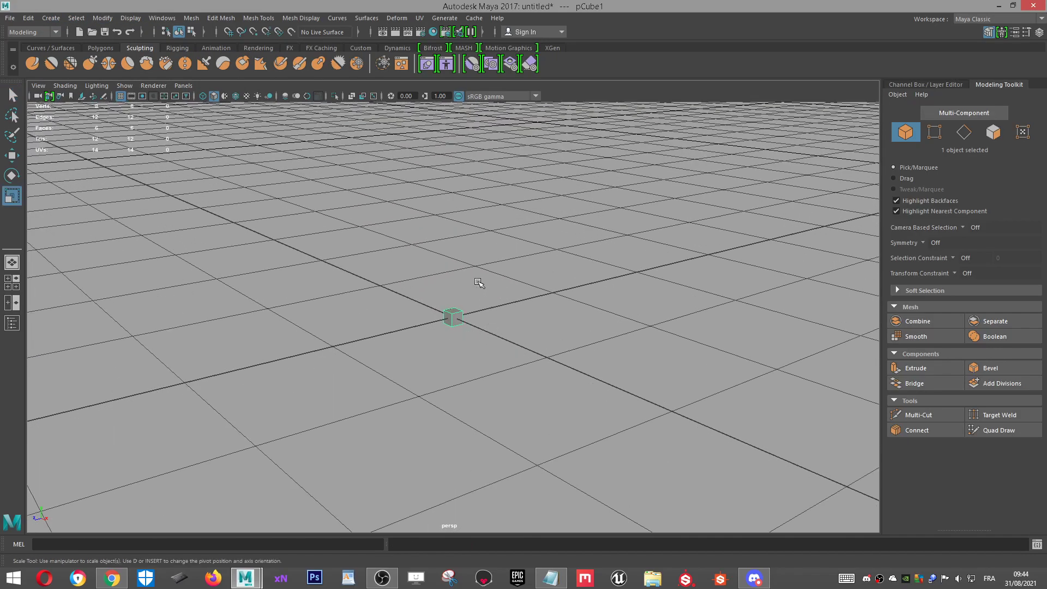
{"action": "left_click_drag", "start_coordinate": [453, 270], "coordinate": [547, 4], "text": "ctrl"}
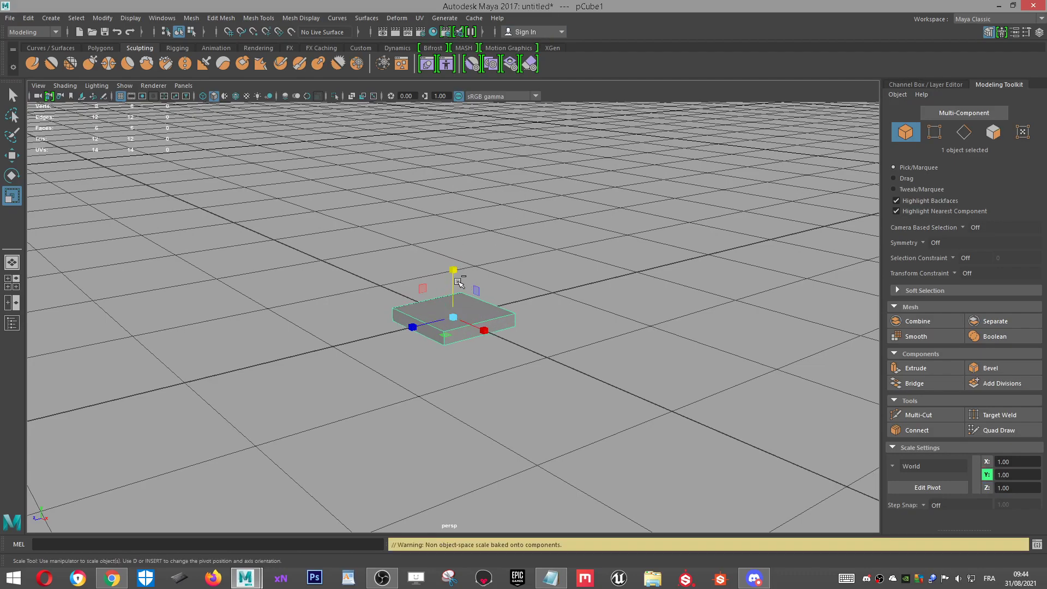
{"action": "left_click_drag", "start_coordinate": [455, 283], "coordinate": [456, 216]}
{"action": "scroll", "coordinate": [460, 270], "scroll_direction": "down", "scroll_amount": 3}
{"action": "left_click_drag", "start_coordinate": [552, 348], "coordinate": [595, 358], "text": "alt"}
{"action": "scroll", "coordinate": [676, 349], "scroll_direction": "up", "scroll_amount": 3}
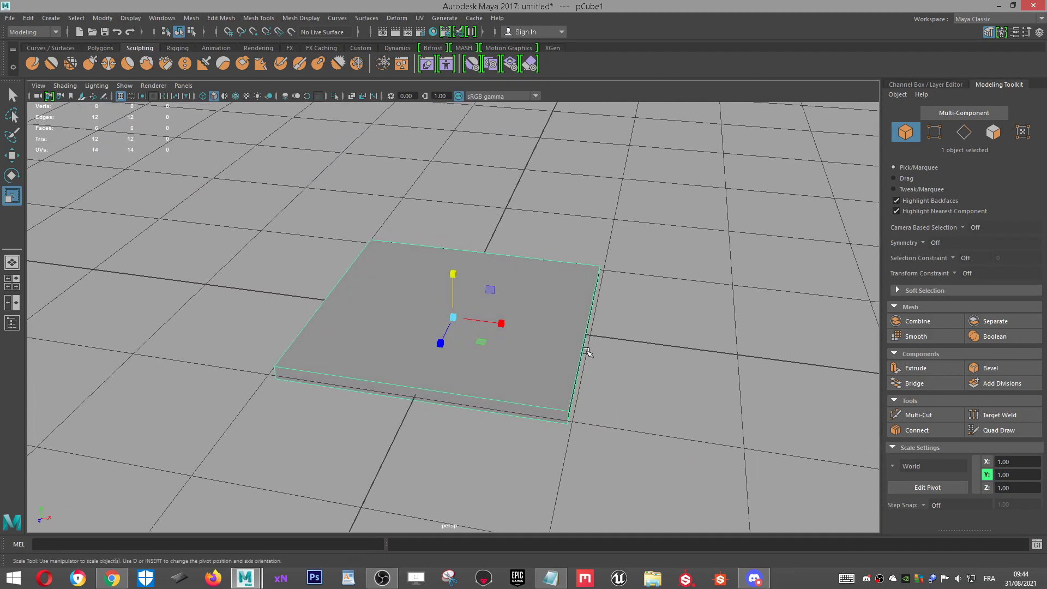
{"action": "scroll", "coordinate": [416, 277], "scroll_direction": "up", "scroll_amount": 2}
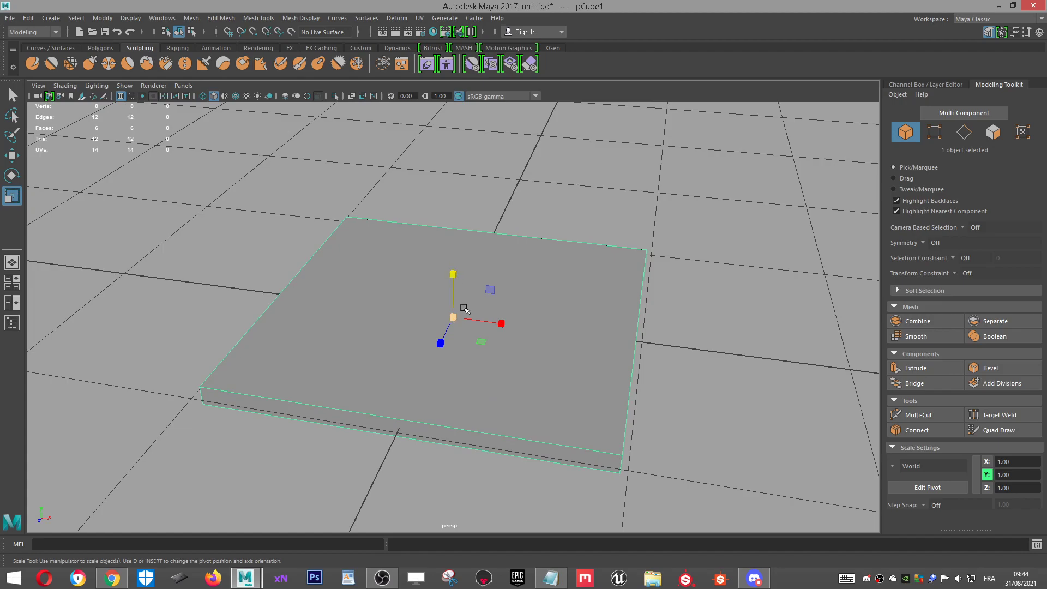
Step: Switch to edge selection and try to select the plate's vertical corner edges
{"action": "right_click_drag", "start_coordinate": [515, 324], "coordinate": [514, 241]}
{"action": "left_click_drag", "start_coordinate": [617, 435], "coordinate": [578, 388], "text": "alt"}
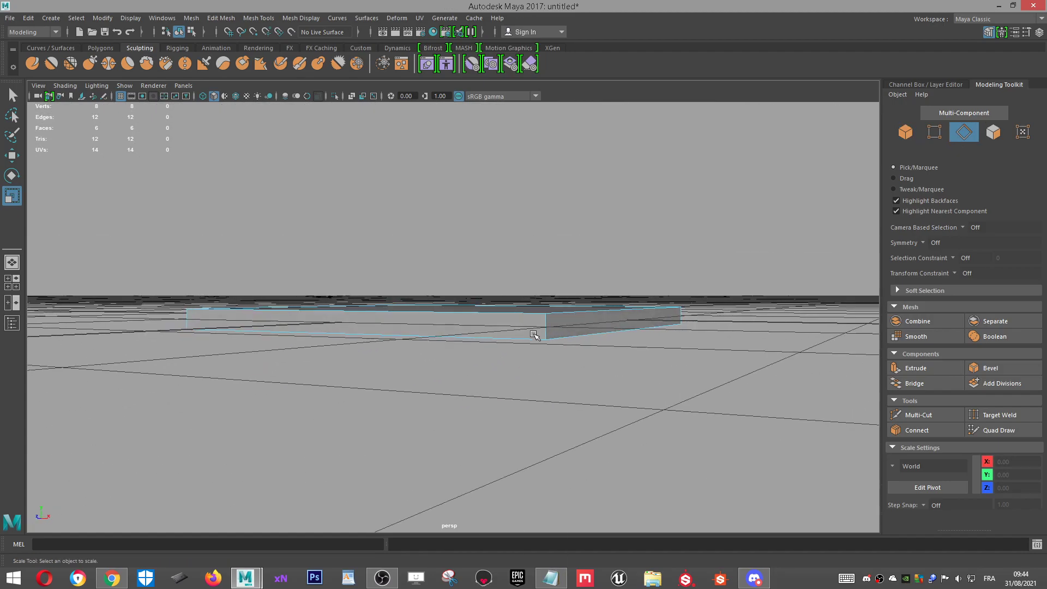
{"action": "right_click_drag", "start_coordinate": [546, 320], "coordinate": [540, 229]}
{"action": "left_click", "coordinate": [546, 331]}
{"action": "left_click_drag", "start_coordinate": [681, 314], "coordinate": [600, 325], "text": "alt"}
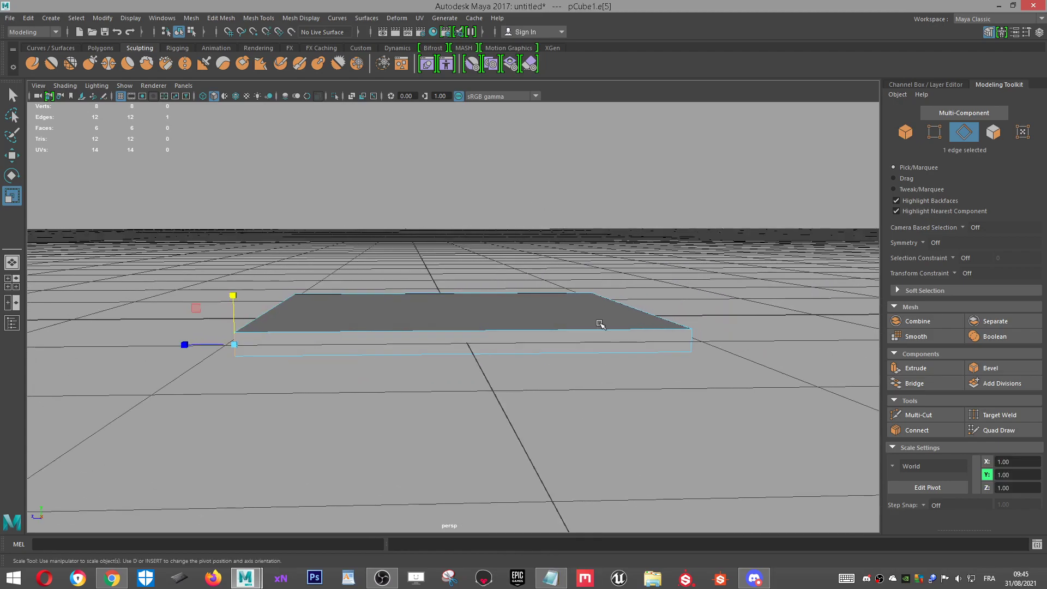
{"action": "key", "text": "w"}
{"action": "left_click", "coordinate": [675, 343]}
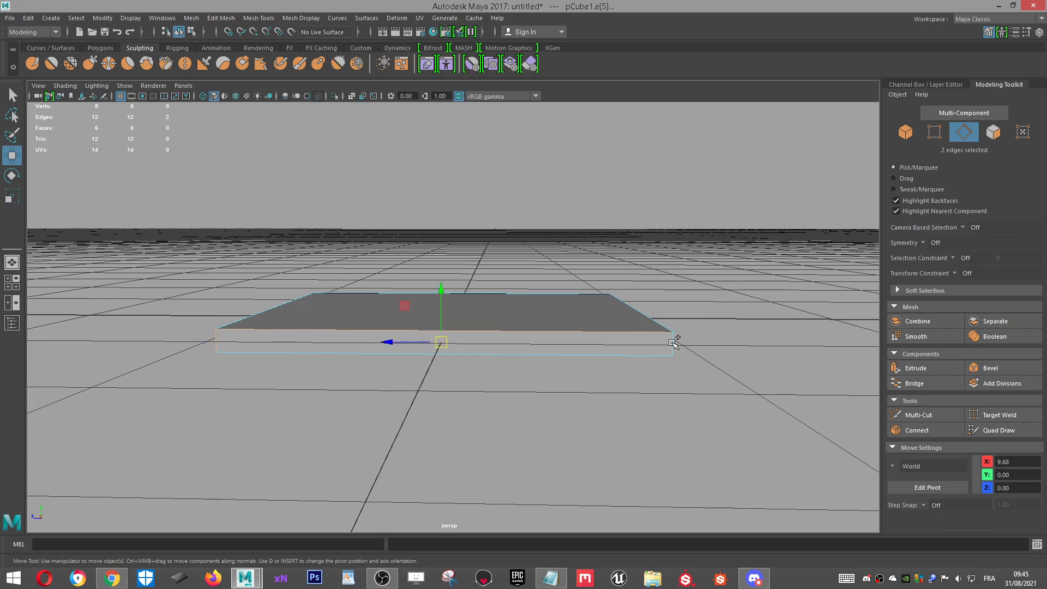
{"action": "key", "text": "f"}
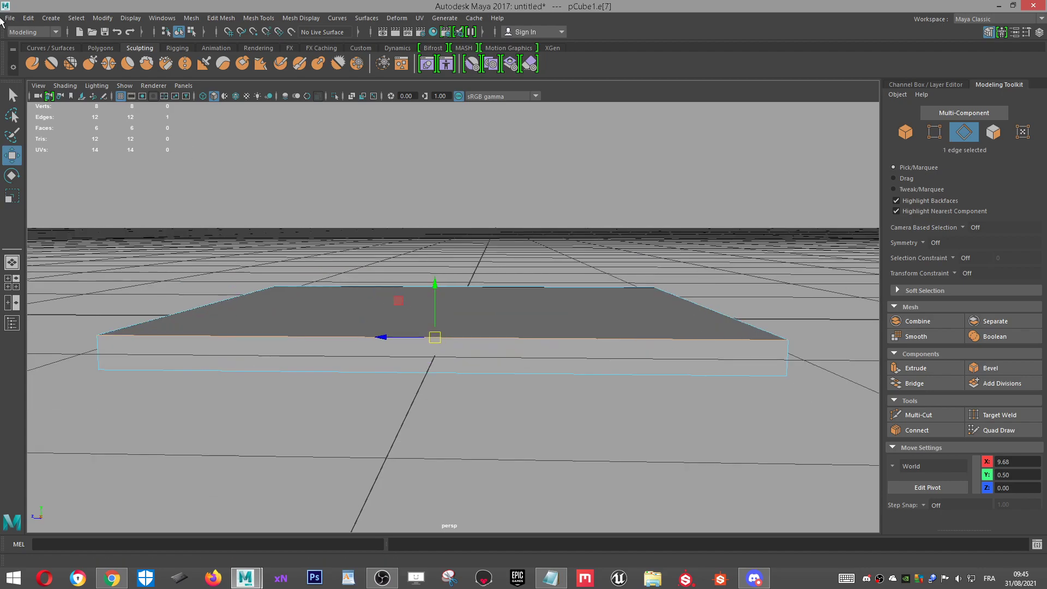
Step: Turn on camera-based selection for marquee selection in the Select tool's settings and clear the edge selection
{"action": "double_click", "coordinate": [12, 96]}
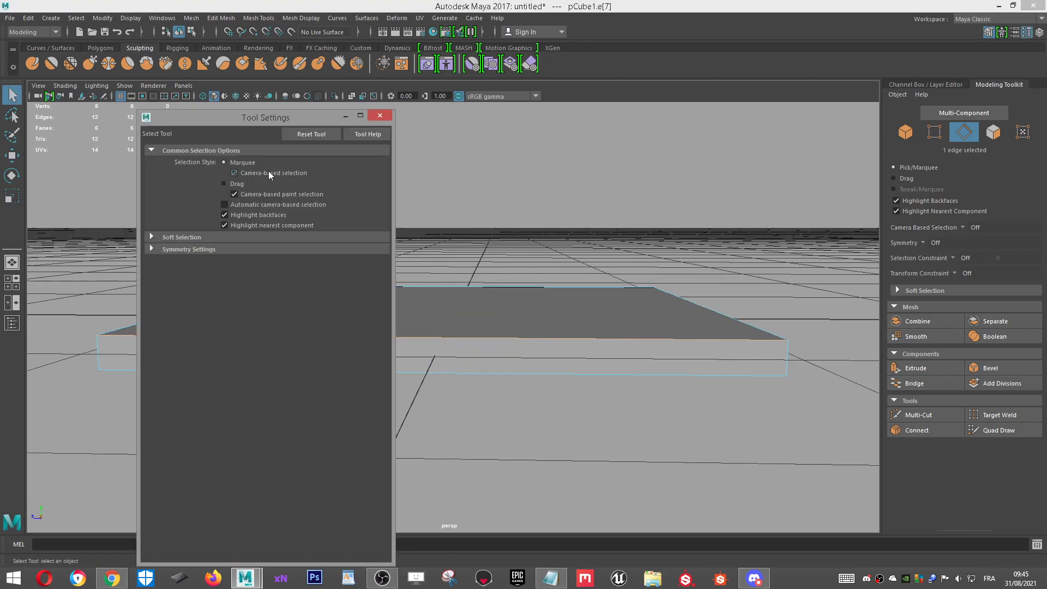
{"action": "left_click", "coordinate": [380, 115]}
{"action": "left_click", "coordinate": [763, 319]}
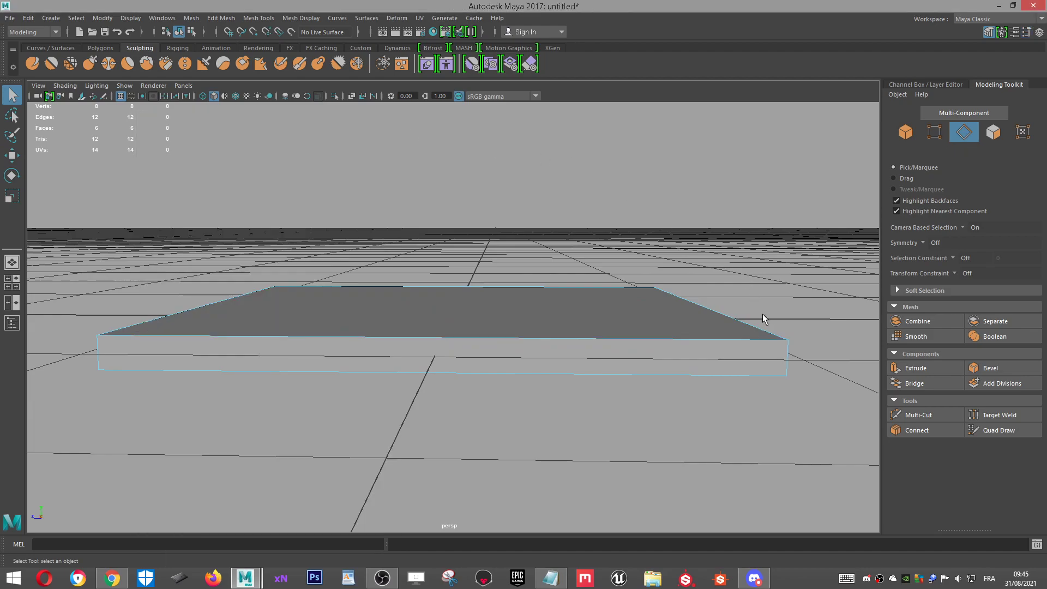
Step: Select the plate's four vertical corner edges and bevel them into smoothly rounded corners with several segments
{"action": "left_click", "coordinate": [791, 349]}
{"action": "left_click_drag", "start_coordinate": [420, 349], "coordinate": [434, 345], "text": "alt"}
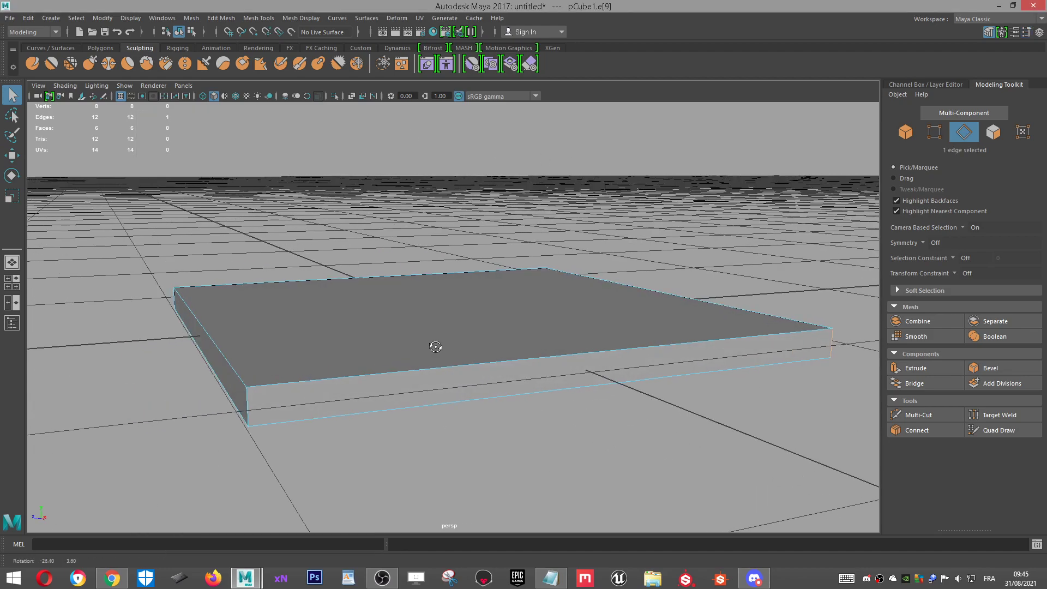
{"action": "double_click", "coordinate": [248, 409]}
{"action": "left_click_drag", "start_coordinate": [247, 409], "coordinate": [610, 410], "text": "alt"}
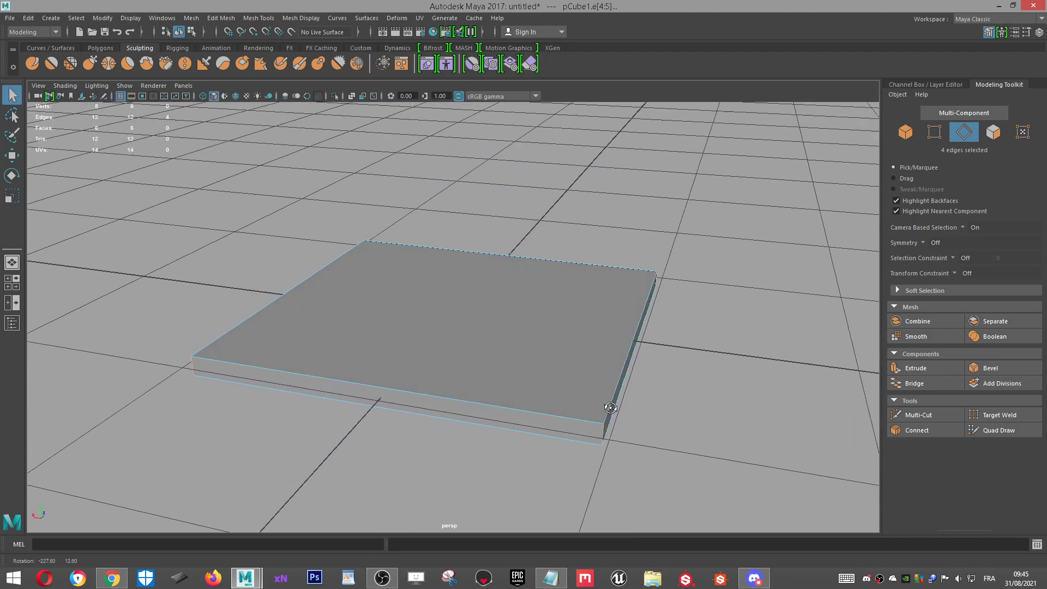
{"action": "left_click", "coordinate": [979, 365]}
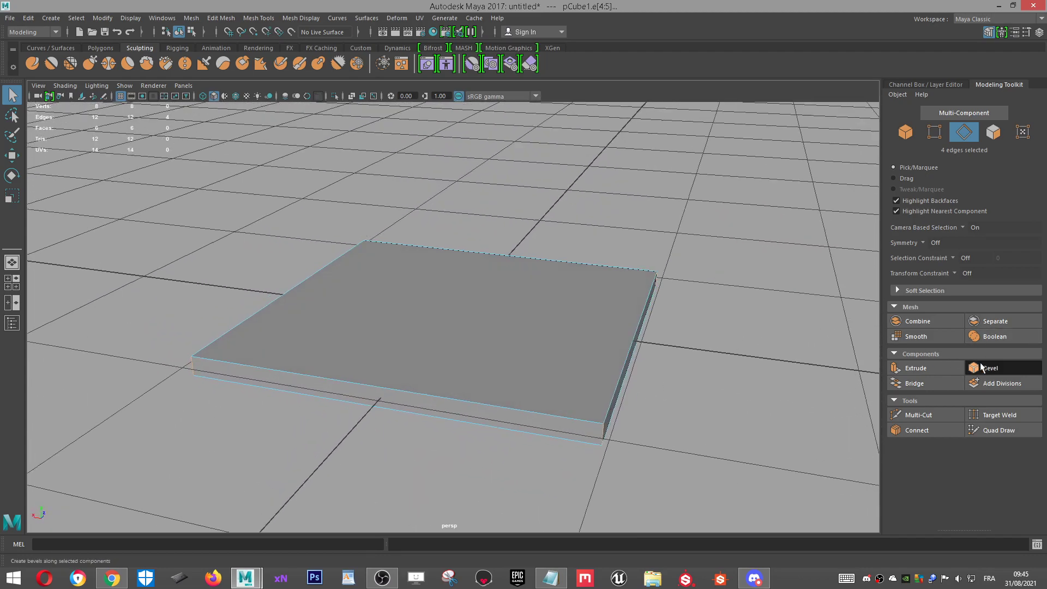
{"action": "left_click_drag", "start_coordinate": [106, 321], "coordinate": [111, 330]}
{"action": "left_click_drag", "start_coordinate": [406, 326], "coordinate": [691, 341], "text": "alt"}
{"action": "key", "text": "w"}
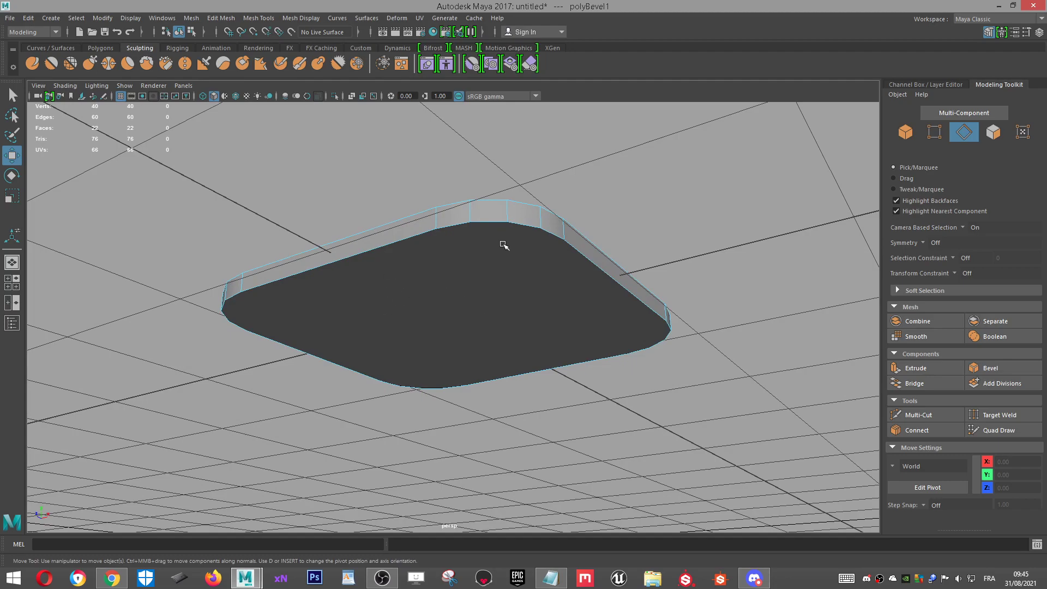
{"action": "left_click_drag", "start_coordinate": [505, 243], "coordinate": [474, 231], "text": "alt"}
Step: In vertex mode, use Multi-Cut to add two parallel edges across the top face, joining opposite vertices of the two front rounded corners
{"action": "right_click", "coordinate": [476, 234]}
{"action": "left_click", "coordinate": [423, 233]}
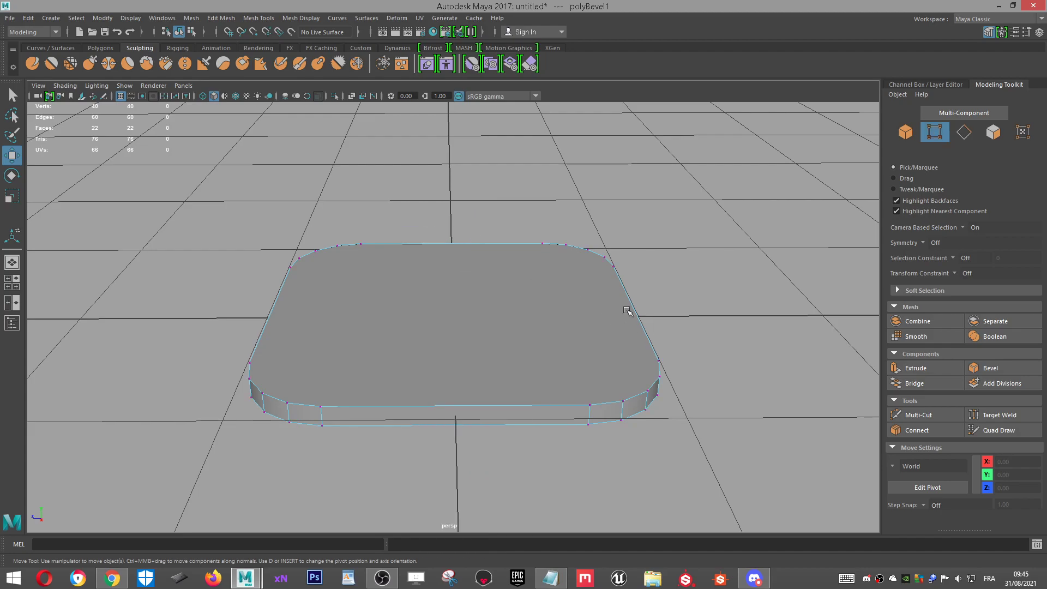
{"action": "left_click", "coordinate": [939, 417]}
{"action": "left_click_drag", "start_coordinate": [858, 392], "coordinate": [843, 377], "text": "alt"}
{"action": "left_click", "coordinate": [286, 432]}
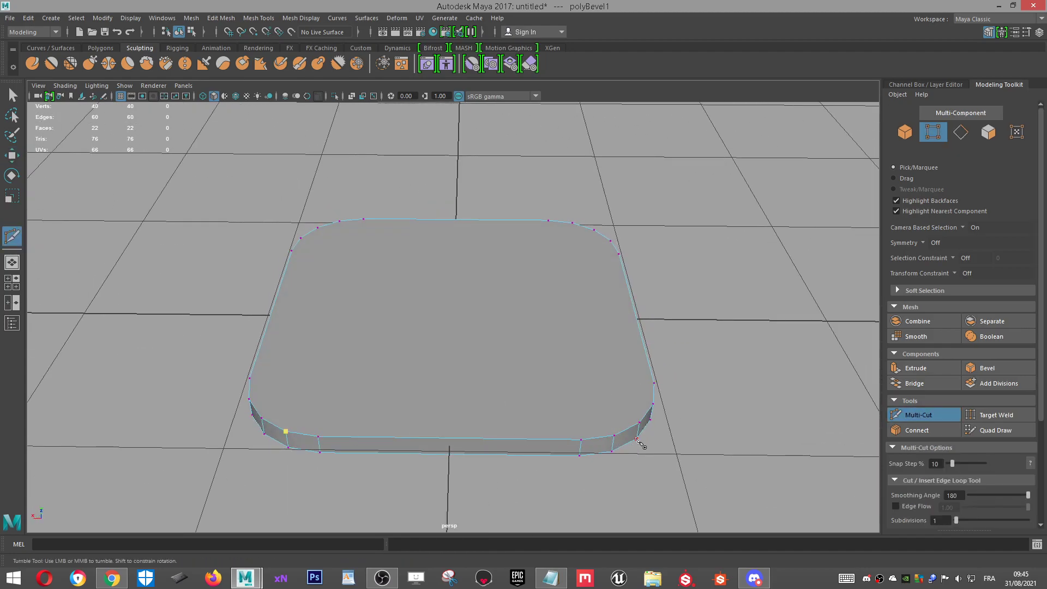
{"action": "left_click", "coordinate": [616, 436]}
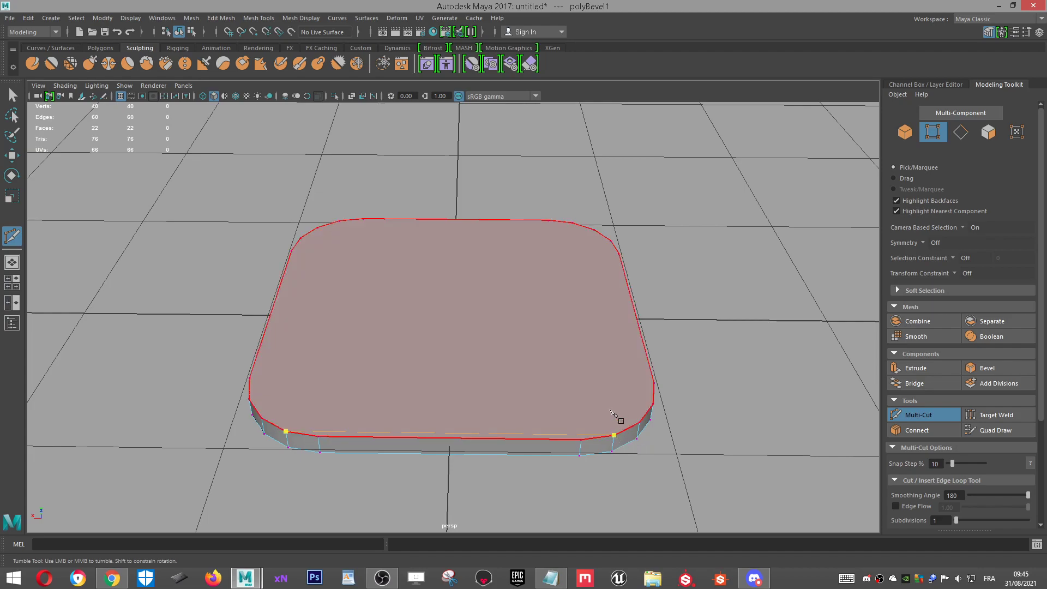
{"action": "right_click", "coordinate": [610, 410]}
{"action": "left_click", "coordinate": [640, 423]}
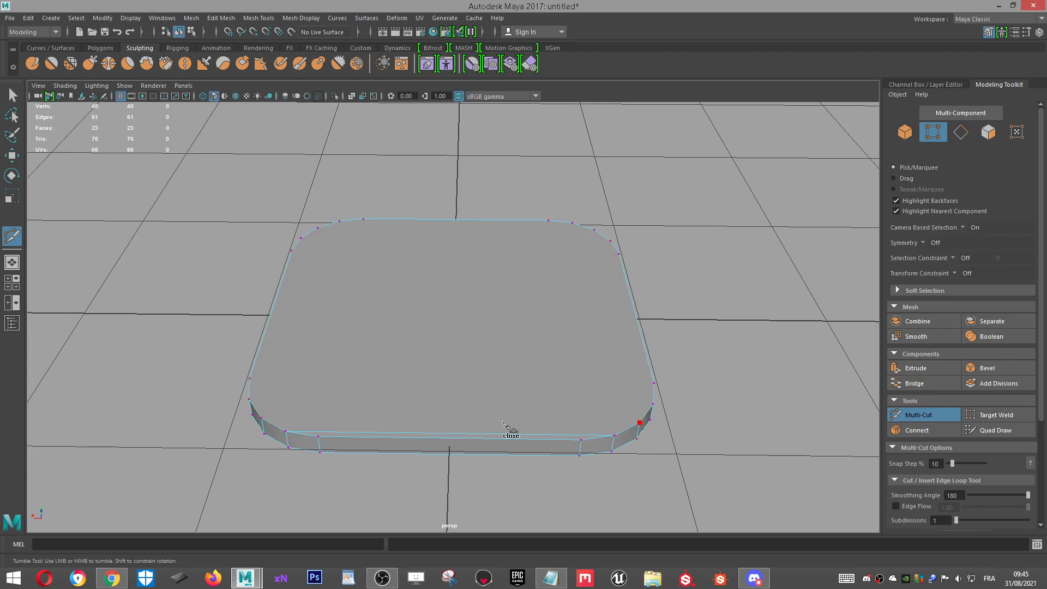
{"action": "left_click", "coordinate": [265, 417]}
{"action": "right_click", "coordinate": [264, 416]}
Step: Cut two more parallel edges across the top face through the remaining inner vertices of the same two rounded corners
{"action": "left_click_drag", "start_coordinate": [325, 331], "coordinate": [402, 327], "text": "alt"}
{"action": "left_click", "coordinate": [452, 427]}
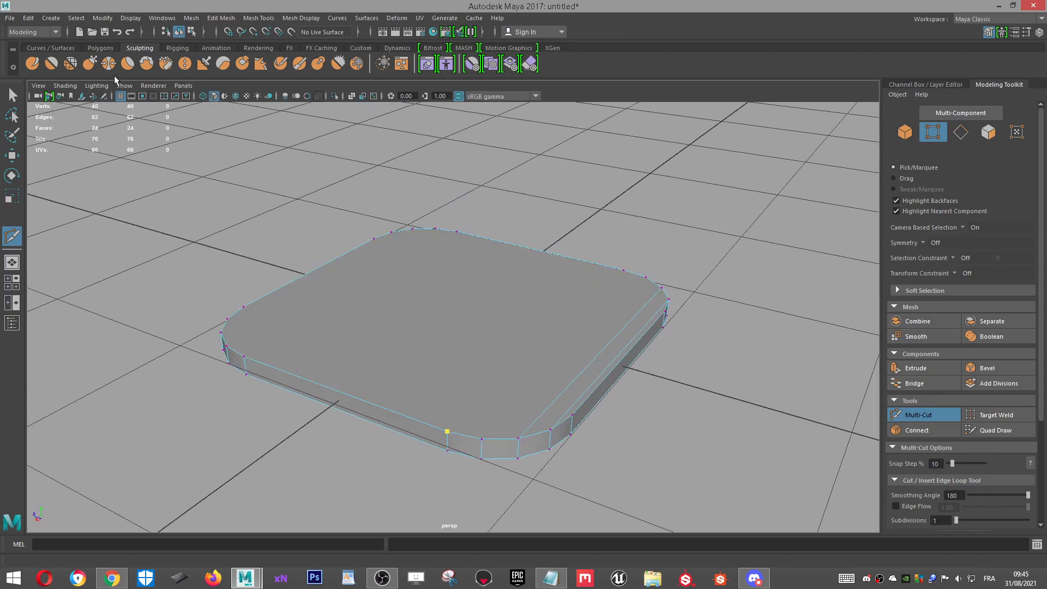
{"action": "key", "text": "q"}
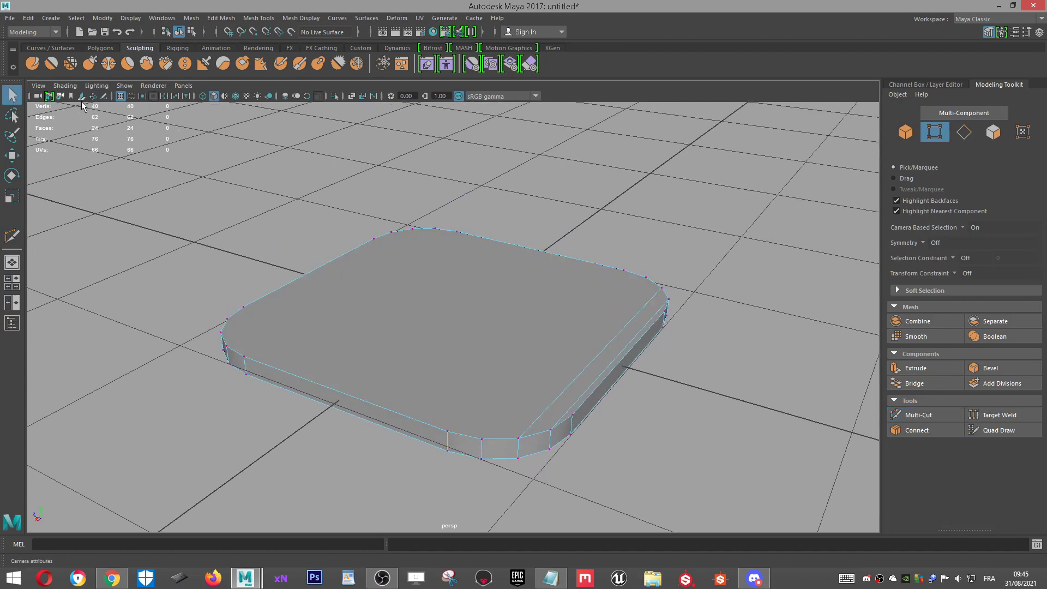
{"action": "left_click", "coordinate": [929, 418]}
{"action": "left_click", "coordinate": [481, 438]}
{"action": "left_click", "coordinate": [646, 277]}
{"action": "right_click", "coordinate": [646, 278]}
{"action": "left_click", "coordinate": [624, 269]}
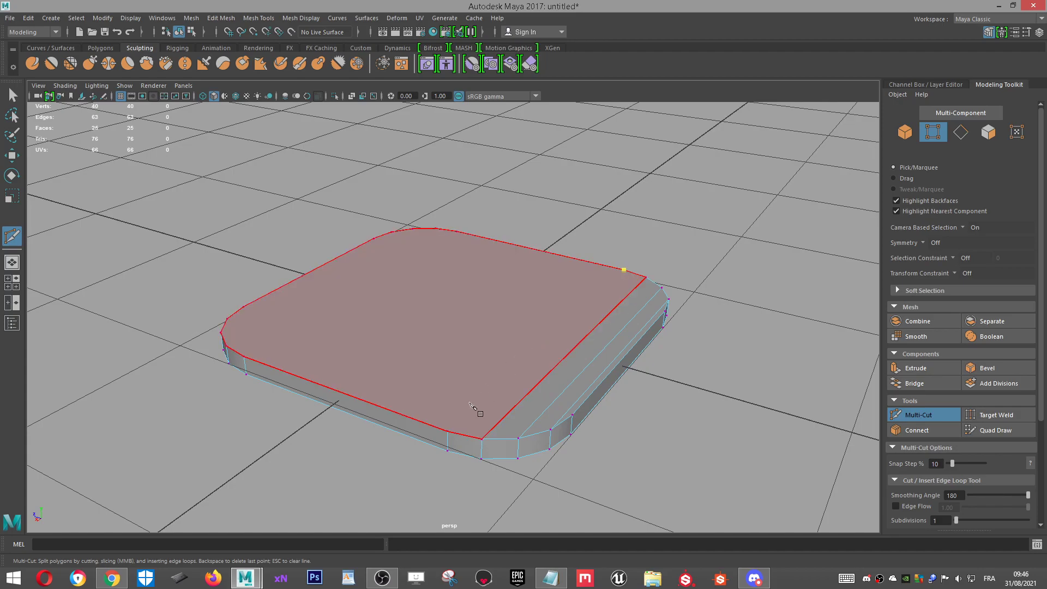
{"action": "left_click", "coordinate": [244, 356]}
Step: On the opposite side of the top face, cut two parallel edges joining the innermost matching vertices of the rounded corners
{"action": "left_click_drag", "start_coordinate": [322, 365], "coordinate": [598, 385], "text": "alt"}
{"action": "left_click", "coordinate": [541, 444]}
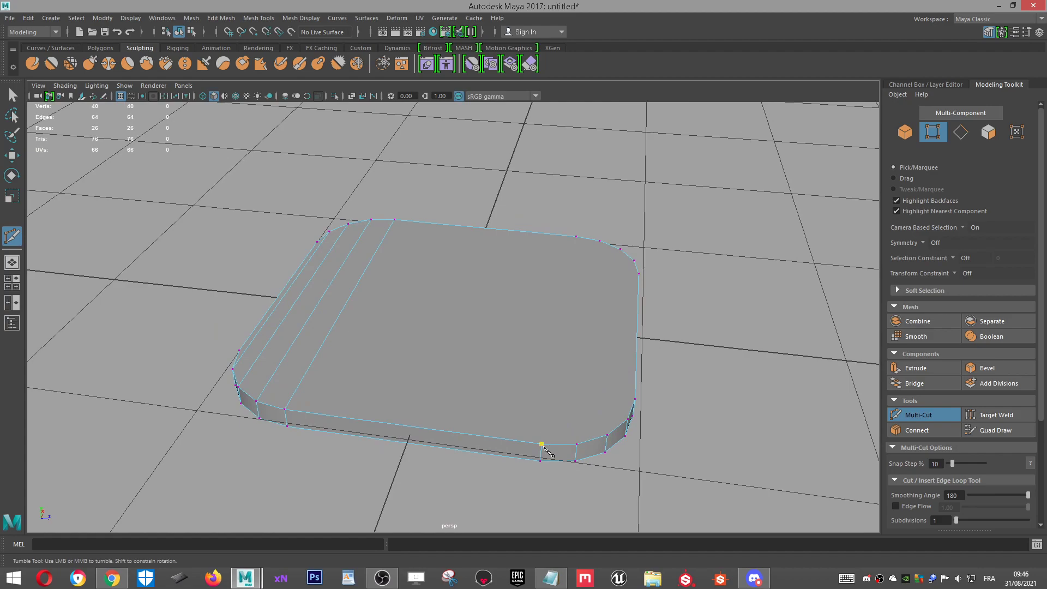
{"action": "left_click", "coordinate": [577, 237]}
{"action": "right_click", "coordinate": [591, 248]}
{"action": "left_click", "coordinate": [599, 241]}
{"action": "left_click", "coordinate": [577, 443]}
{"action": "right_click", "coordinate": [587, 445]}
Step: Cut two further parallel edges nearer that side's outer border, joining the remaining matching corner vertices on the top face
{"action": "left_click", "coordinate": [608, 435]}
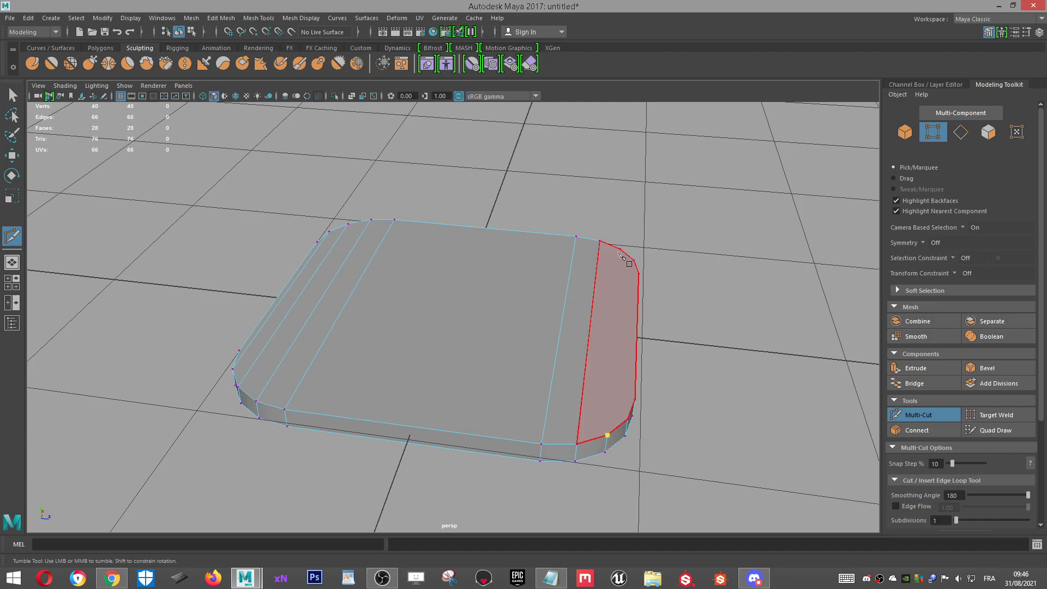
{"action": "left_click", "coordinate": [620, 249]}
{"action": "right_click", "coordinate": [630, 255]}
{"action": "left_click", "coordinate": [633, 260]}
{"action": "left_click", "coordinate": [628, 419]}
{"action": "right_click", "coordinate": [654, 420]}
Step: On the base's bottom face, cut two parallel edges joining the innermost matching vertices of two opposite rounded corners
{"action": "left_click_drag", "start_coordinate": [654, 420], "coordinate": [551, 192], "text": "alt"}
{"action": "left_click", "coordinate": [534, 188]}
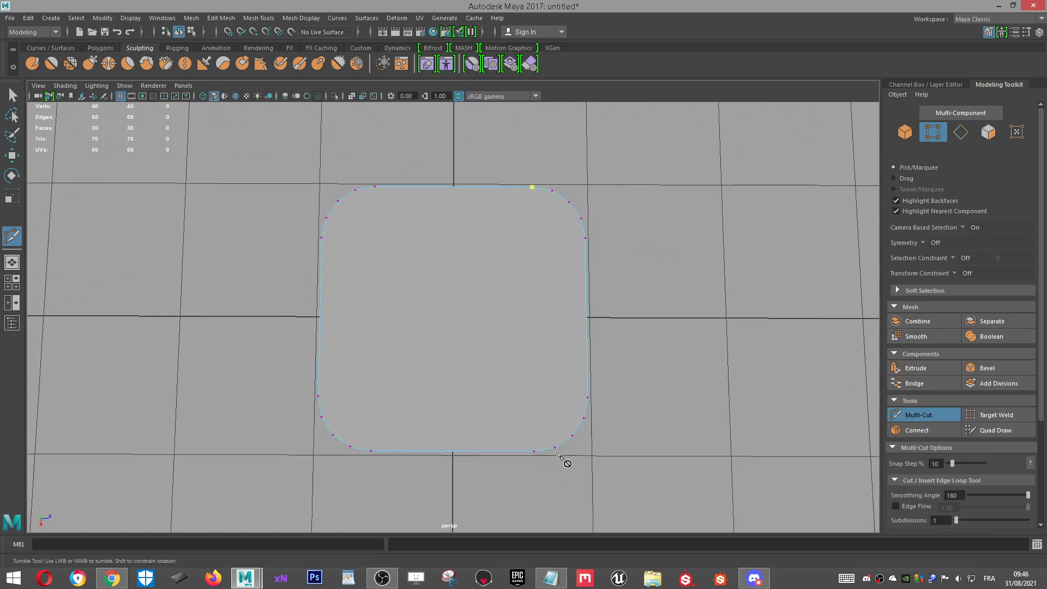
{"action": "right_click", "coordinate": [535, 452]}
{"action": "left_click", "coordinate": [551, 191]}
{"action": "left_click", "coordinate": [554, 447]}
{"action": "right_click", "coordinate": [565, 443]}
Step: Cut two further parallel edges nearer the same border of the bottom face, joining the remaining matching corner vertices
{"action": "left_click", "coordinate": [573, 436]}
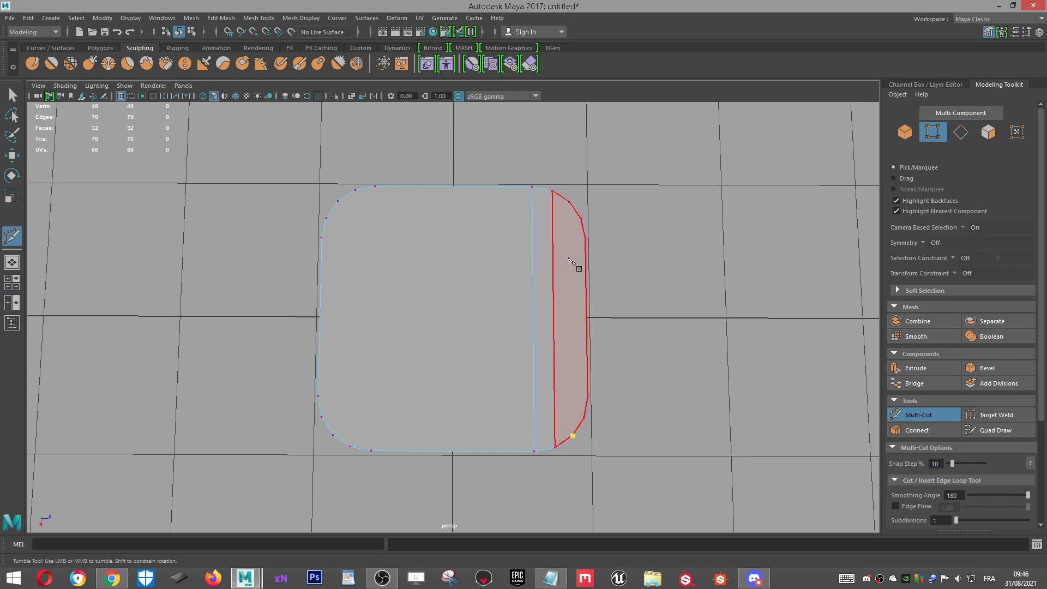
{"action": "right_click", "coordinate": [572, 207]}
{"action": "left_click", "coordinate": [580, 218]}
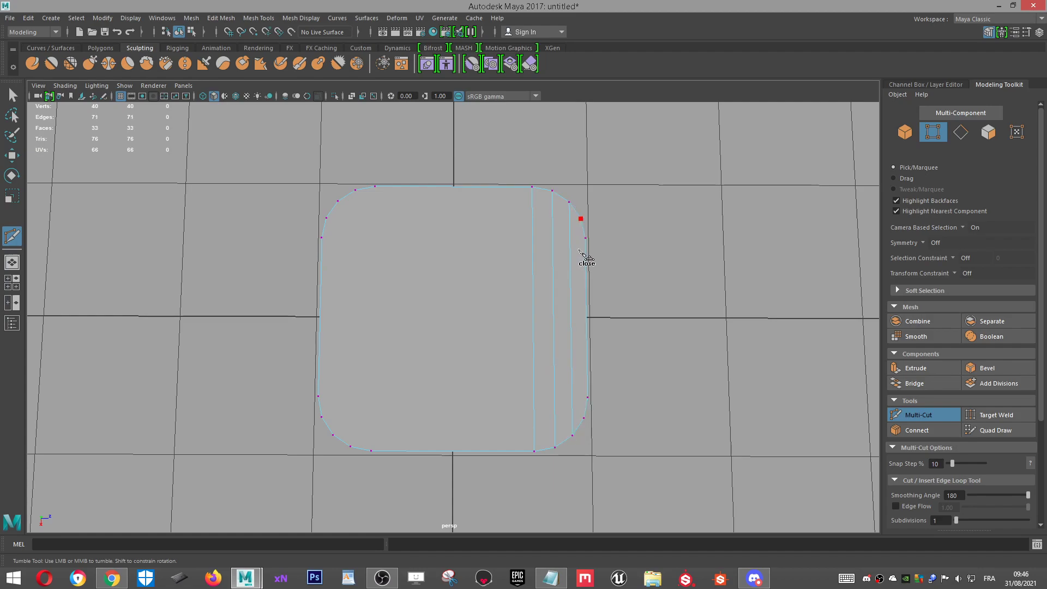
{"action": "left_click", "coordinate": [583, 419]}
{"action": "right_click", "coordinate": [582, 417]}
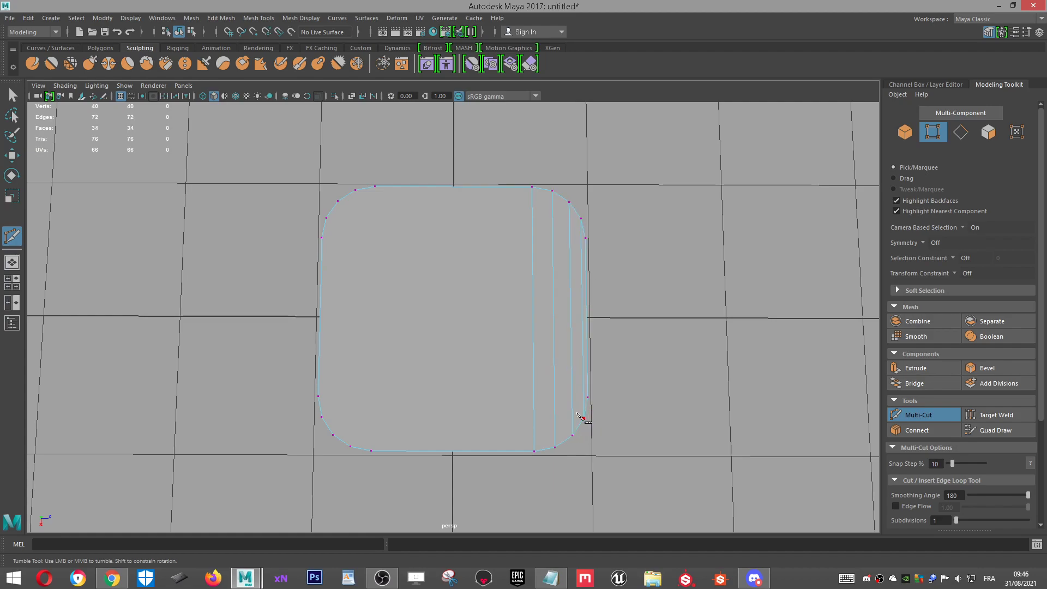
Step: On the opposite side of the bottom face, cut two parallel edges between the innermost matching vertices of the rounded corners
{"action": "left_click", "coordinate": [380, 189]}
{"action": "left_click", "coordinate": [372, 450]}
{"action": "right_click", "coordinate": [372, 450]}
{"action": "left_click", "coordinate": [351, 446]}
{"action": "left_click", "coordinate": [356, 192]}
{"action": "right_click", "coordinate": [357, 191]}
Step: Cut the last two parallel edges nearer that side's outer border, joining the remaining corner vertices of the bottom face
{"action": "left_click", "coordinate": [338, 201]}
{"action": "left_click", "coordinate": [322, 417]}
{"action": "left_click", "coordinate": [326, 218]}
{"action": "right_click", "coordinate": [327, 219]}
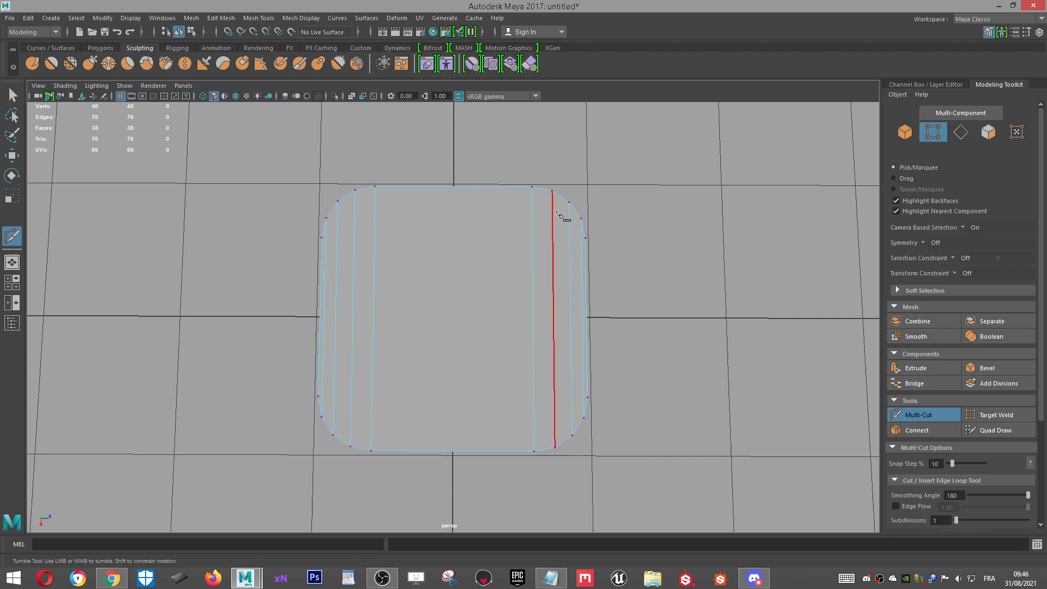
Step: Examine the base's edge layout from several angles and check the lamp's shape in the online product reference
{"action": "scroll", "coordinate": [567, 217], "scroll_direction": "down", "scroll_amount": 4}
{"action": "scroll", "coordinate": [581, 220], "scroll_direction": "up", "scroll_amount": 3}
{"action": "left_click_drag", "start_coordinate": [581, 220], "coordinate": [678, 284], "text": "alt"}
{"action": "scroll", "coordinate": [501, 267], "scroll_direction": "up", "scroll_amount": 2}
{"action": "key", "text": "w"}
{"action": "left_click_drag", "start_coordinate": [541, 246], "coordinate": [556, 388], "text": "alt"}
{"action": "scroll", "coordinate": [492, 324], "scroll_direction": "up", "scroll_amount": 1}
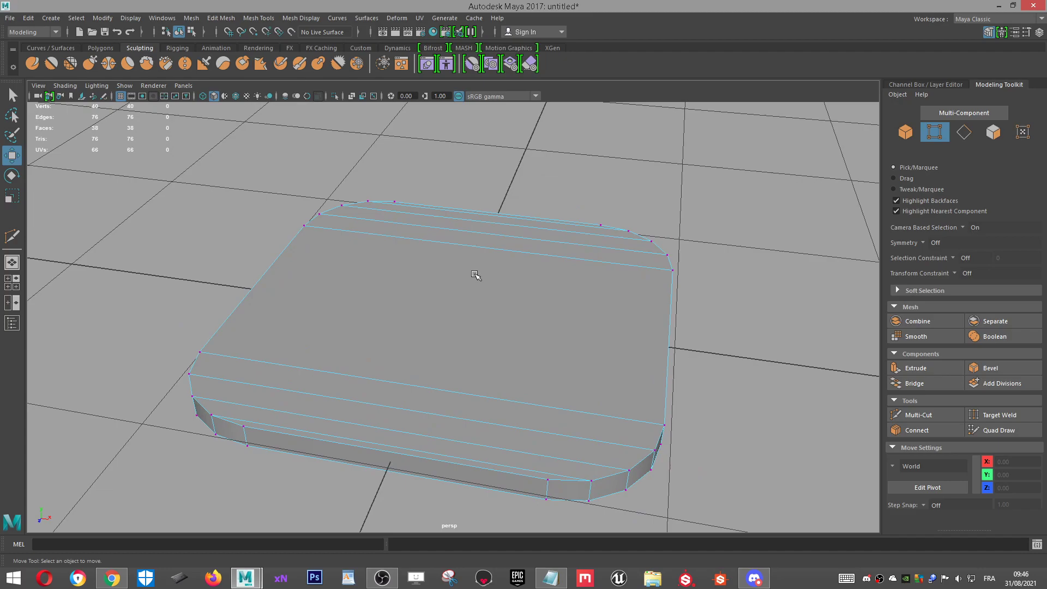
{"action": "key", "text": "alt+Tab"}
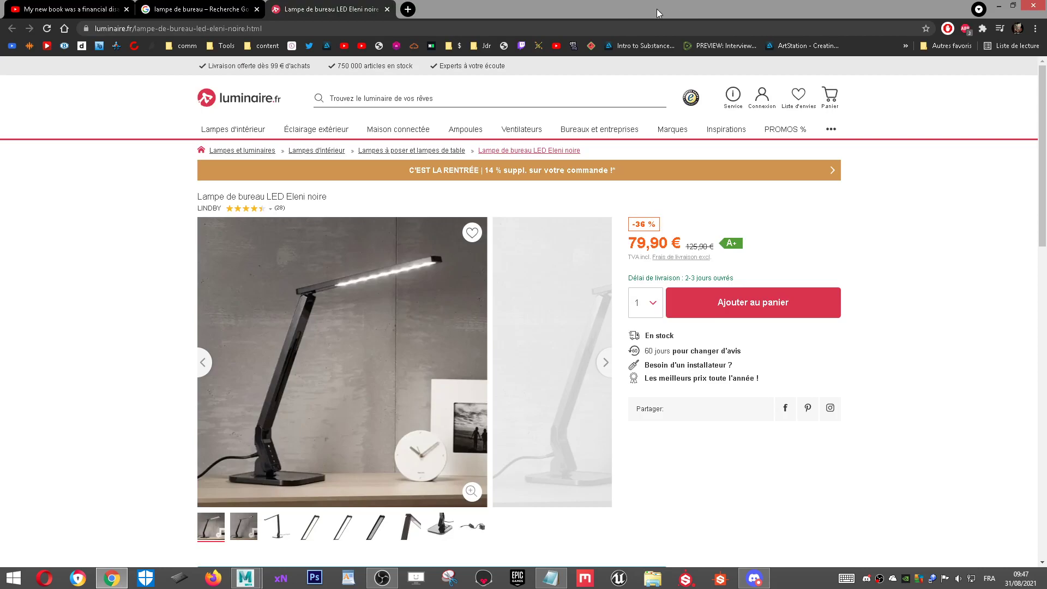
{"action": "key", "text": "alt+Tab"}
Step: Extrude the large central face on top of the base and scale it uniformly down to a small inset rectangle
{"action": "right_click_drag", "start_coordinate": [373, 264], "coordinate": [373, 305]}
{"action": "left_click", "coordinate": [374, 305]}
{"action": "left_click_drag", "start_coordinate": [374, 305], "coordinate": [849, 374], "text": "alt"}
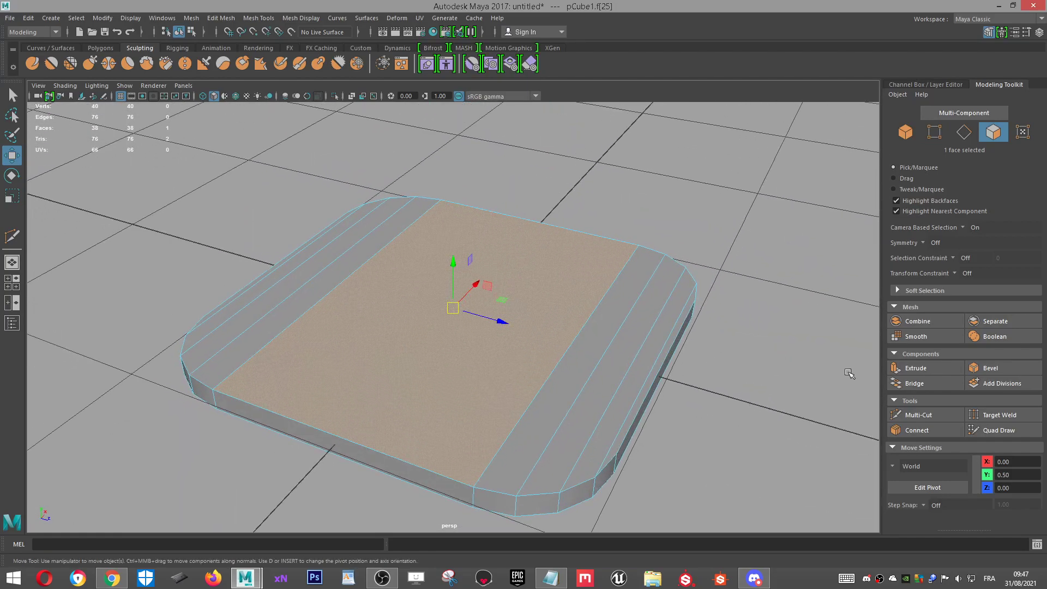
{"action": "left_click", "coordinate": [921, 369]}
{"action": "key", "text": "r"}
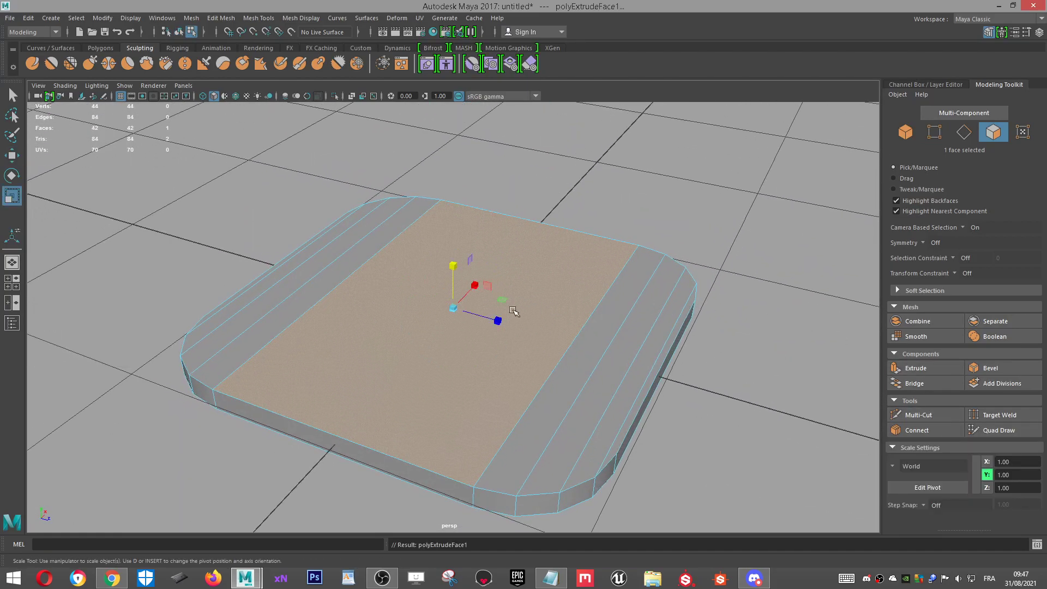
{"action": "left_click_drag", "start_coordinate": [452, 311], "coordinate": [269, 311]}
Step: Move the small inset face along X to -3.66, towards one end of the base, and rescale it along Z
{"action": "scroll", "coordinate": [676, 282], "scroll_direction": "down", "scroll_amount": 5}
{"action": "left_click_drag", "start_coordinate": [650, 308], "coordinate": [521, 362], "text": "alt"}
{"action": "scroll", "coordinate": [622, 381], "scroll_direction": "up", "scroll_amount": 3}
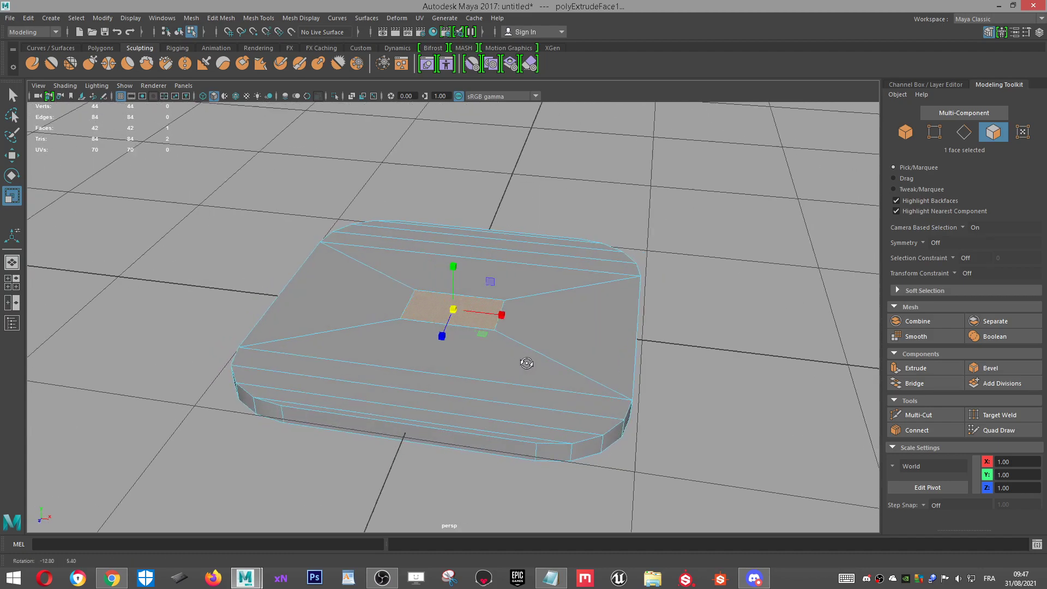
{"action": "key", "text": "w"}
{"action": "left_click_drag", "start_coordinate": [502, 309], "coordinate": [635, 351], "text": "alt"}
{"action": "key", "text": "r"}
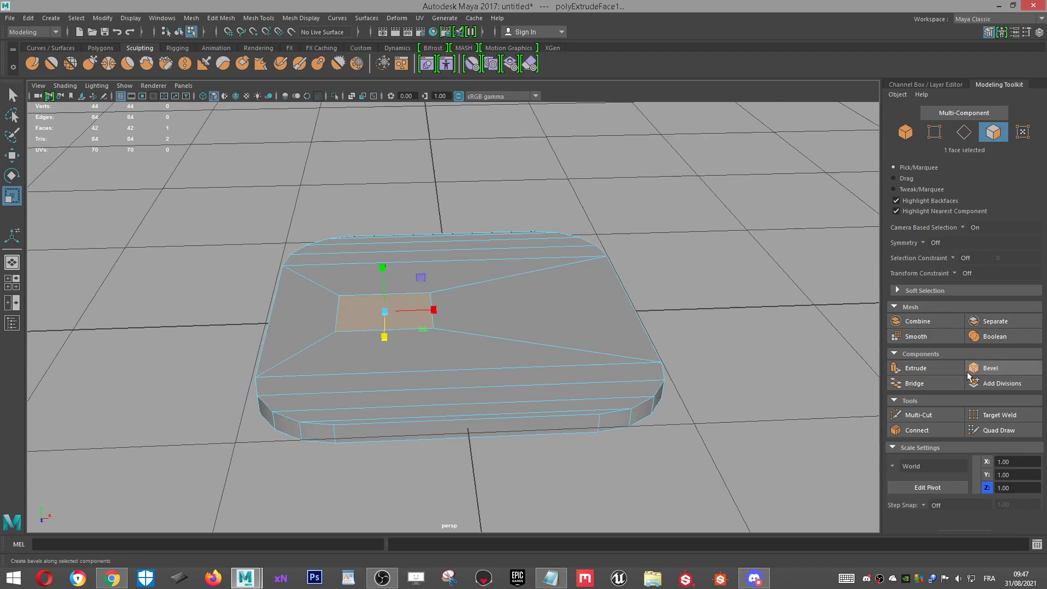
Step: Extrude the small inset face and raise it to Y 5.76 to form an upright block on the base
{"action": "left_click", "coordinate": [906, 366]}
{"action": "left_click_drag", "start_coordinate": [627, 300], "coordinate": [545, 354], "text": "alt"}
{"action": "key", "text": "w"}
{"action": "left_click_drag", "start_coordinate": [397, 244], "coordinate": [400, 157]}
{"action": "scroll", "coordinate": [420, 227], "scroll_direction": "up", "scroll_amount": 4}
{"action": "middle_click_drag", "start_coordinate": [455, 227], "coordinate": [516, 355], "text": "alt"}
{"action": "left_click_drag", "start_coordinate": [516, 355], "coordinate": [605, 319], "text": "alt"}
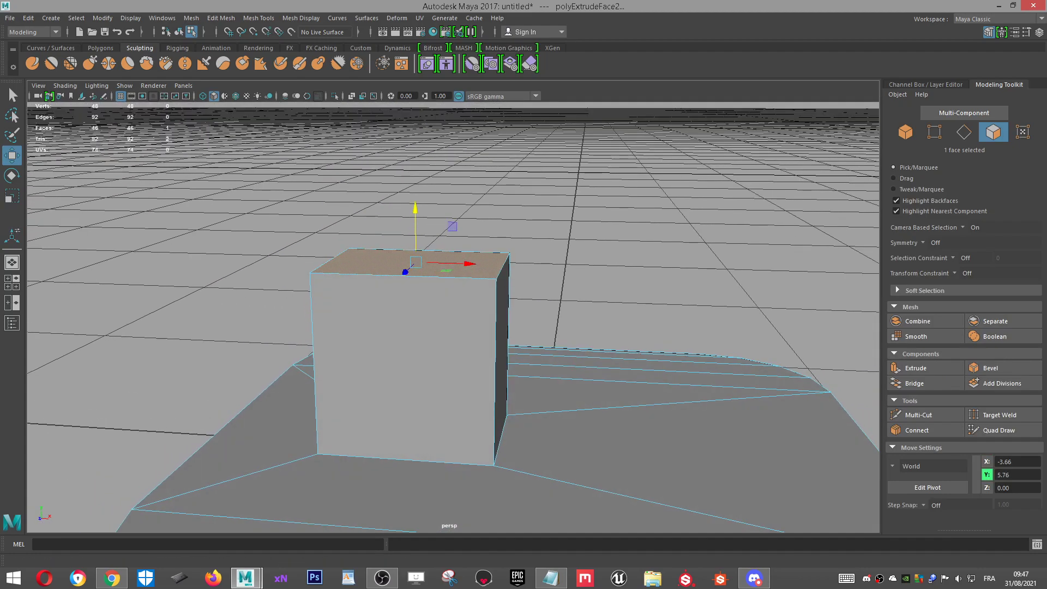
Step: Extrude the block's top face, raise it a little and narrow it along X to form a tapered section
{"action": "left_click", "coordinate": [915, 368]}
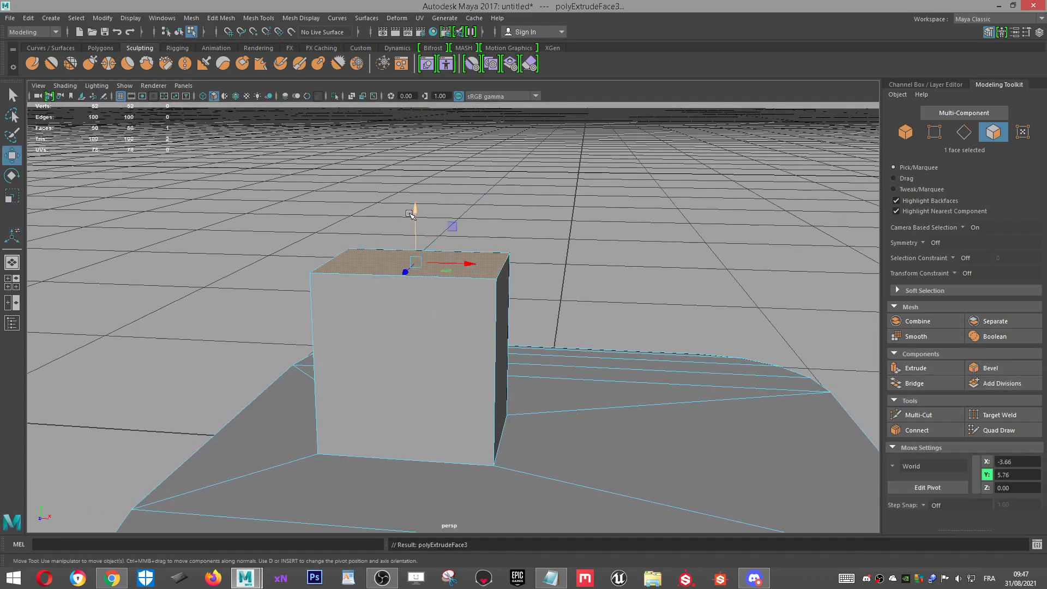
{"action": "left_click_drag", "start_coordinate": [410, 212], "coordinate": [421, 163]}
{"action": "key", "text": "r"}
{"action": "left_click_drag", "start_coordinate": [463, 201], "coordinate": [519, 189]}
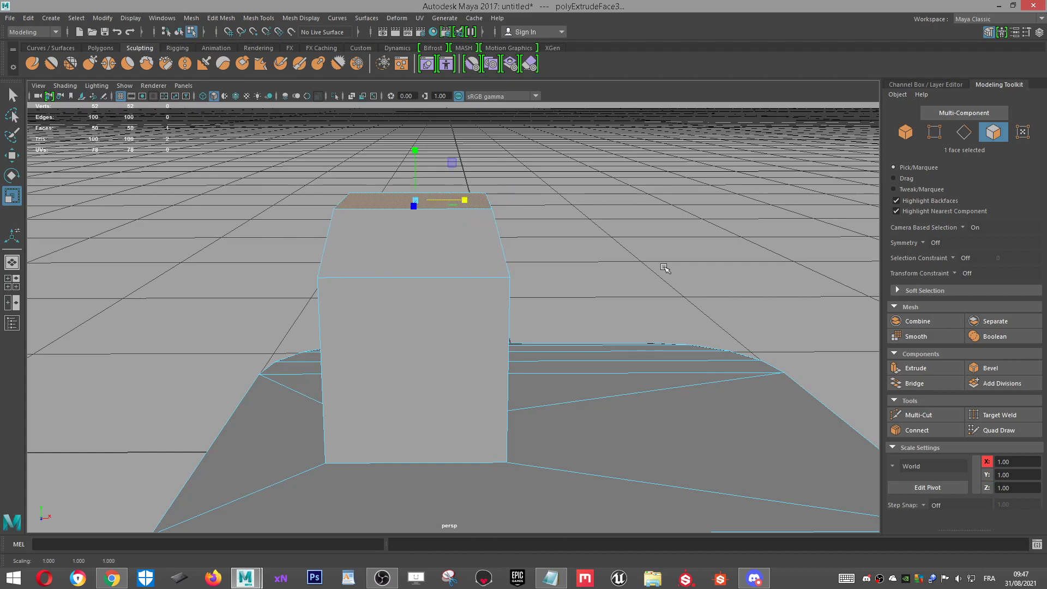
Step: Extrude the top face a second time, raise it slightly and narrow it further along X for a more rounded top
{"action": "left_click", "coordinate": [911, 367]}
{"action": "key", "text": "w"}
{"action": "left_click_drag", "start_coordinate": [417, 154], "coordinate": [415, 112]}
{"action": "key", "text": "r"}
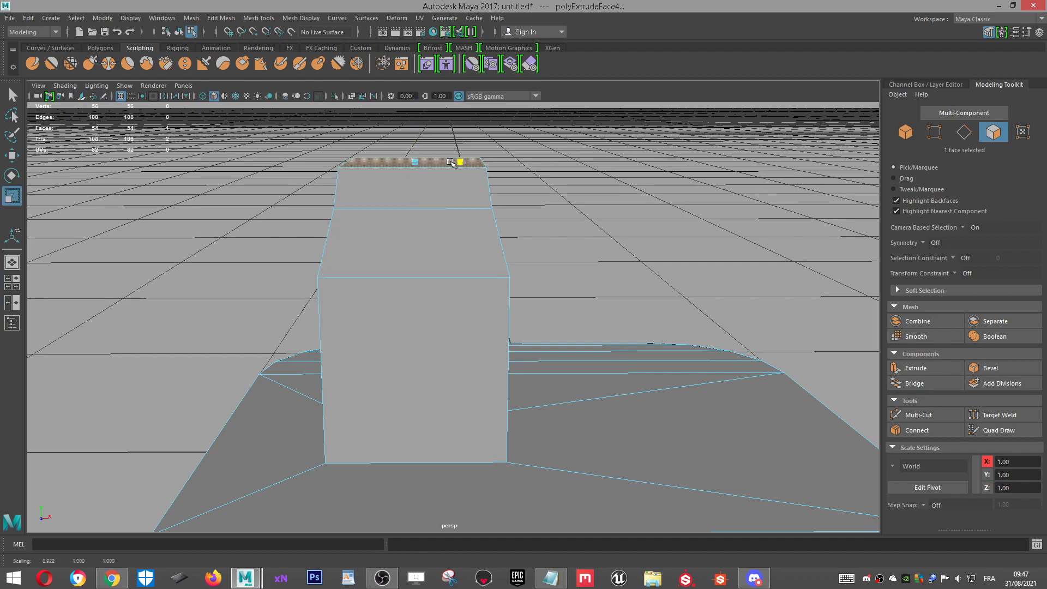
Step: Try to narrow a marquee selection of the upright block's faces along Z
{"action": "left_click_drag", "start_coordinate": [428, 160], "coordinate": [861, 179], "text": "alt"}
{"action": "scroll", "coordinate": [718, 224], "scroll_direction": "down", "scroll_amount": 6}
{"action": "left_click_drag", "start_coordinate": [622, 257], "coordinate": [839, 267], "text": "alt"}
{"action": "scroll", "coordinate": [685, 312], "scroll_direction": "up", "scroll_amount": 6}
{"action": "left_click_drag", "start_coordinate": [656, 305], "coordinate": [967, 333], "text": "alt"}
{"action": "left_click_drag", "start_coordinate": [385, 256], "coordinate": [407, 218], "text": "alt"}
{"action": "right_click_drag", "start_coordinate": [433, 150], "coordinate": [434, 177]}
{"action": "left_click_drag", "start_coordinate": [640, 345], "coordinate": [639, 343]}
{"action": "left_click_drag", "start_coordinate": [399, 308], "coordinate": [525, 409]}
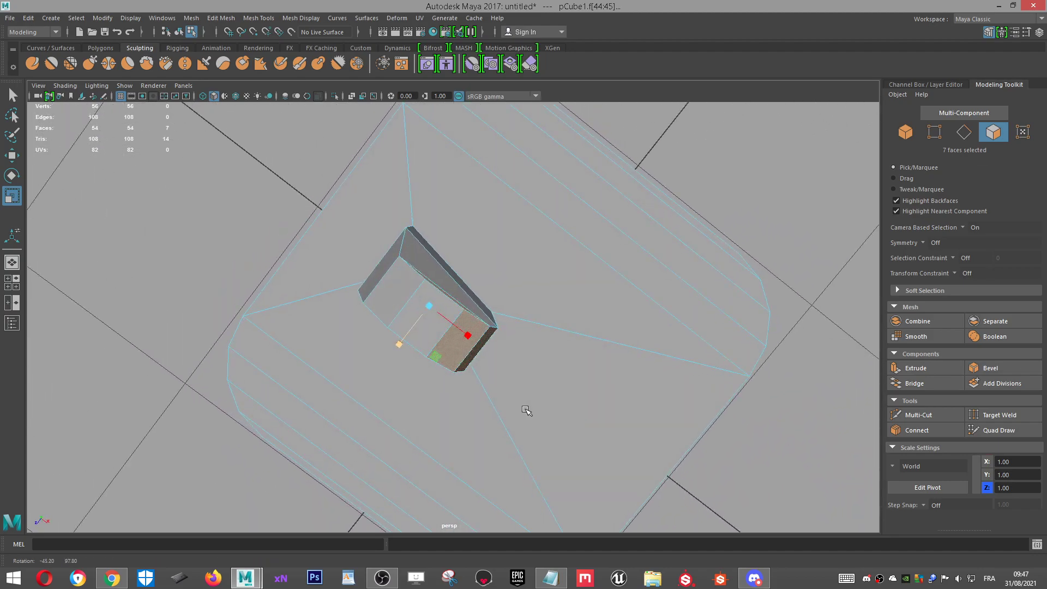
{"action": "left_click_drag", "start_coordinate": [650, 336], "coordinate": [684, 255], "text": "alt"}
{"action": "key", "text": "ctrl+z"}
Step: Turn off camera-based selection, select the whole upright block and narrow it along Z
{"action": "double_click", "coordinate": [12, 95]}
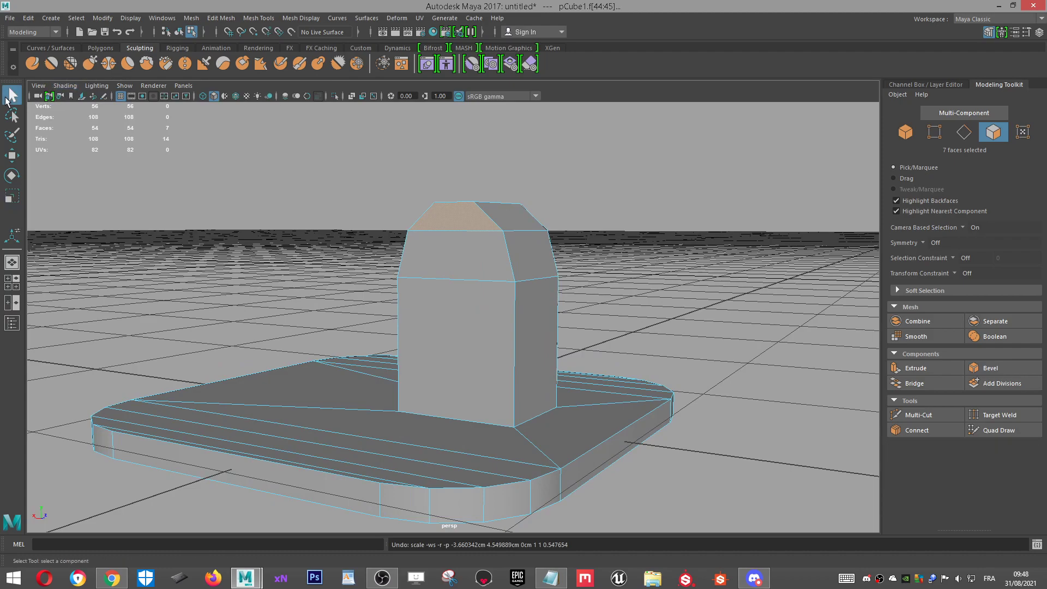
{"action": "left_click", "coordinate": [386, 133]}
{"action": "left_click_drag", "start_coordinate": [509, 136], "coordinate": [350, 156], "text": "alt"}
{"action": "left_click_drag", "start_coordinate": [585, 299], "coordinate": [586, 300]}
{"action": "left_click_drag", "start_coordinate": [586, 300], "coordinate": [495, 233], "text": "alt"}
{"action": "key", "text": "r"}
Step: Select the 12 vertices above the block's foot and lower them to Y 3.26 to shorten the block
{"action": "right_click_drag", "start_coordinate": [480, 217], "coordinate": [419, 206]}
{"action": "left_click_drag", "start_coordinate": [526, 267], "coordinate": [550, 339]}
{"action": "left_click_drag", "start_coordinate": [626, 276], "coordinate": [469, 284], "text": "alt"}
{"action": "key", "text": "w"}
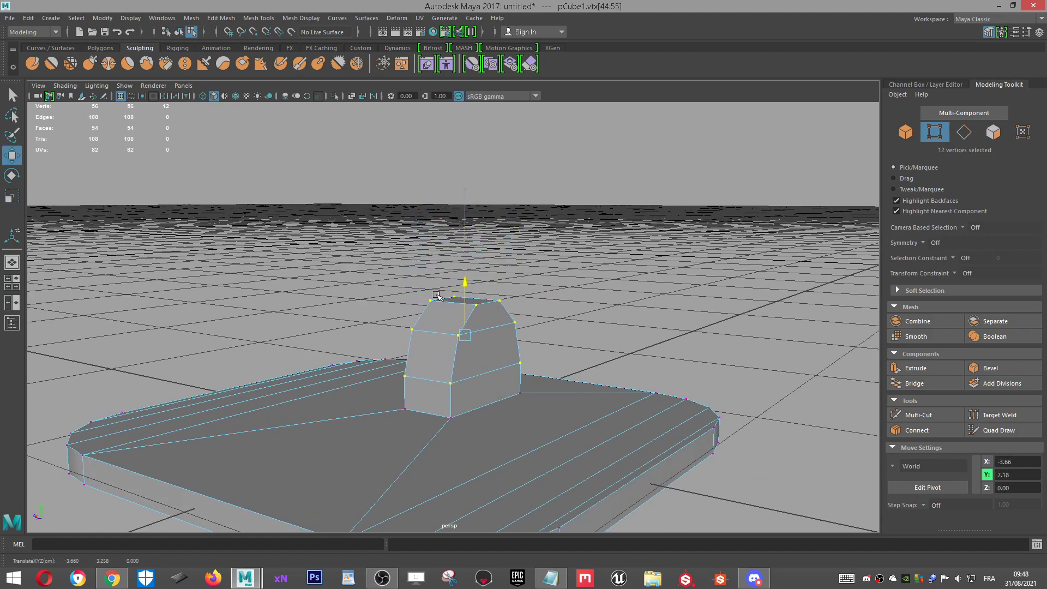
{"action": "scroll", "coordinate": [535, 398], "scroll_direction": "down", "scroll_amount": 3}
{"action": "left_click_drag", "start_coordinate": [534, 398], "coordinate": [491, 364], "text": "alt"}
{"action": "scroll", "coordinate": [493, 425], "scroll_direction": "up", "scroll_amount": 3}
{"action": "right_click_drag", "start_coordinate": [465, 276], "coordinate": [408, 261]}
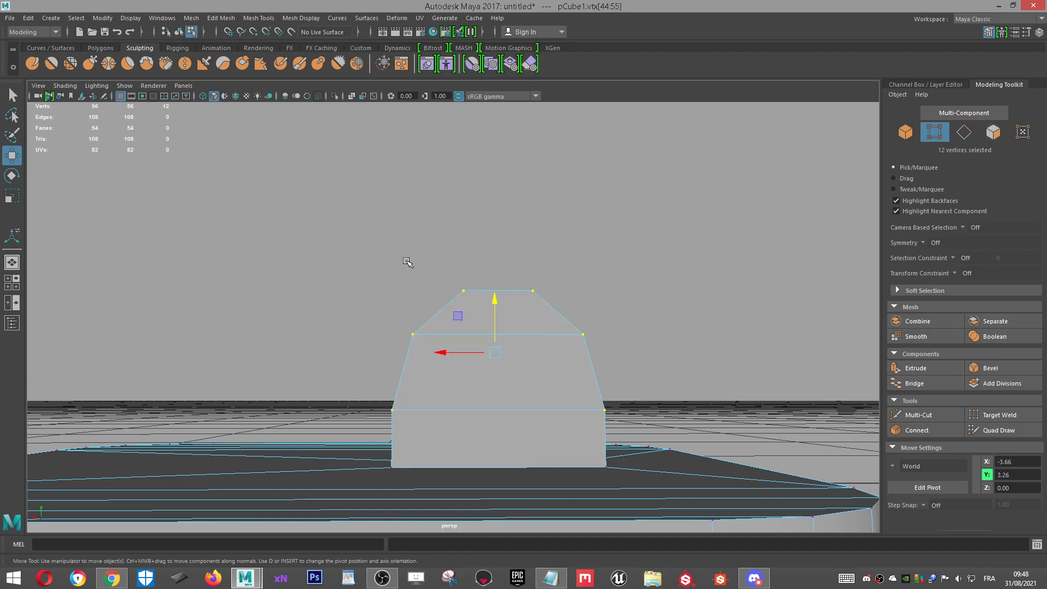
{"action": "left_click_drag", "start_coordinate": [406, 261], "coordinate": [430, 396], "text": "alt"}
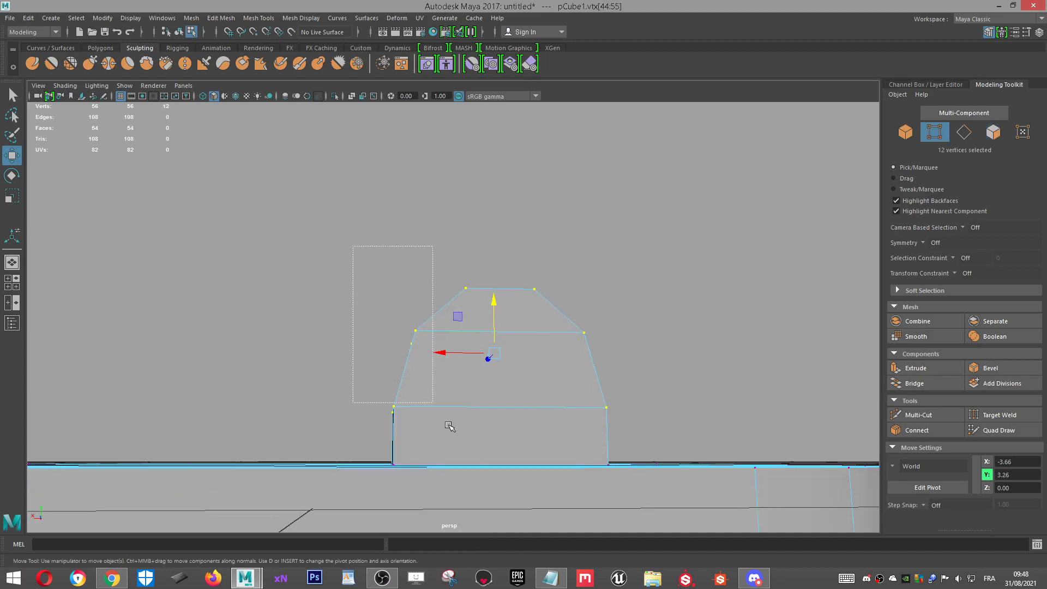
{"action": "left_click_drag", "start_coordinate": [485, 449], "coordinate": [485, 447]}
{"action": "left_click_drag", "start_coordinate": [377, 349], "coordinate": [479, 392]}
{"action": "key", "text": "ctrl+z"}
Step: Select all 13 faces of the upright block and shift it along X to -3.88
{"action": "right_click_drag", "start_coordinate": [453, 339], "coordinate": [457, 294]}
{"action": "left_click", "coordinate": [406, 442]}
{"action": "left_click", "coordinate": [448, 368], "text": "shift"}
{"action": "left_click", "coordinate": [457, 350], "text": "shift"}
{"action": "left_click_drag", "start_coordinate": [457, 351], "coordinate": [598, 359], "text": "alt"}
{"action": "left_click", "coordinate": [416, 355], "text": "shift"}
{"action": "left_click_drag", "start_coordinate": [407, 261], "coordinate": [562, 448], "text": "alt"}
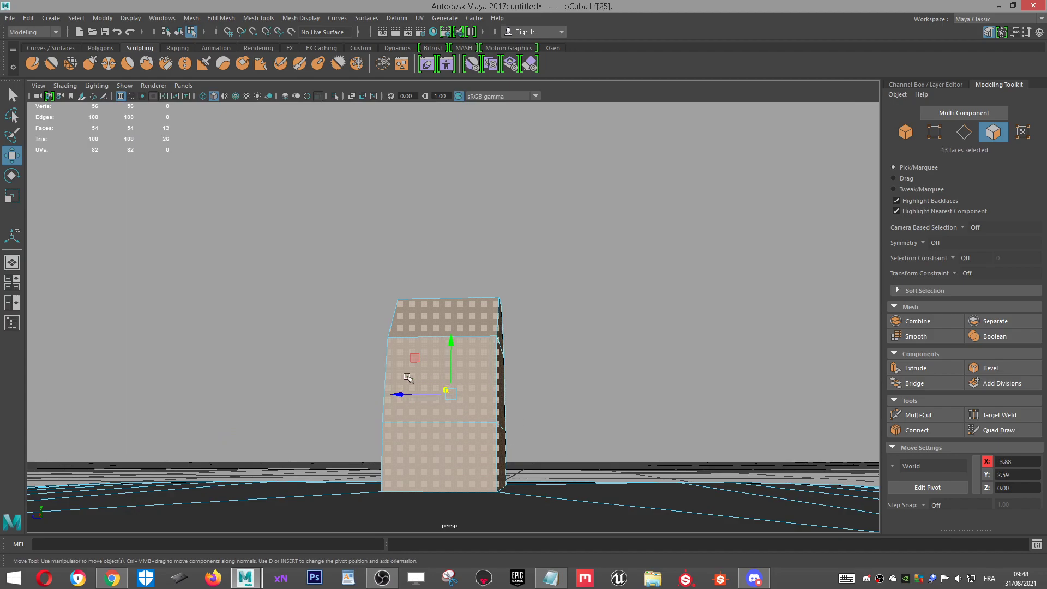
Step: Scale the block slightly thinner and widen its top face along X
{"action": "scroll", "coordinate": [399, 383], "scroll_direction": "up", "scroll_amount": 3}
{"action": "key", "text": "r"}
{"action": "left_click_drag", "start_coordinate": [405, 320], "coordinate": [410, 319]}
{"action": "left_click_drag", "start_coordinate": [493, 304], "coordinate": [482, 256], "text": "alt"}
{"action": "left_click", "coordinate": [452, 225]}
{"action": "left_click_drag", "start_coordinate": [410, 223], "coordinate": [532, 255]}
Step: Select the two short edges bordering the block's top face and bevel them
{"action": "right_click_drag", "start_coordinate": [418, 241], "coordinate": [412, 182]}
{"action": "left_click", "coordinate": [408, 212]}
{"action": "mouse_move", "coordinate": [519, 221]}
{"action": "left_mouse_down", "text": "alt"}
{"action": "mouse_move", "coordinate": [554, 217]}
{"action": "mouse_move", "coordinate": [508, 205]}
{"action": "left_mouse_up", "text": "alt"}
{"action": "left_click", "coordinate": [521, 197], "text": "shift"}
{"action": "left_click_drag", "start_coordinate": [571, 215], "coordinate": [549, 220], "text": "alt"}
{"action": "key", "text": "ctrl+z"}
{"action": "left_click", "coordinate": [510, 201], "text": "shift"}
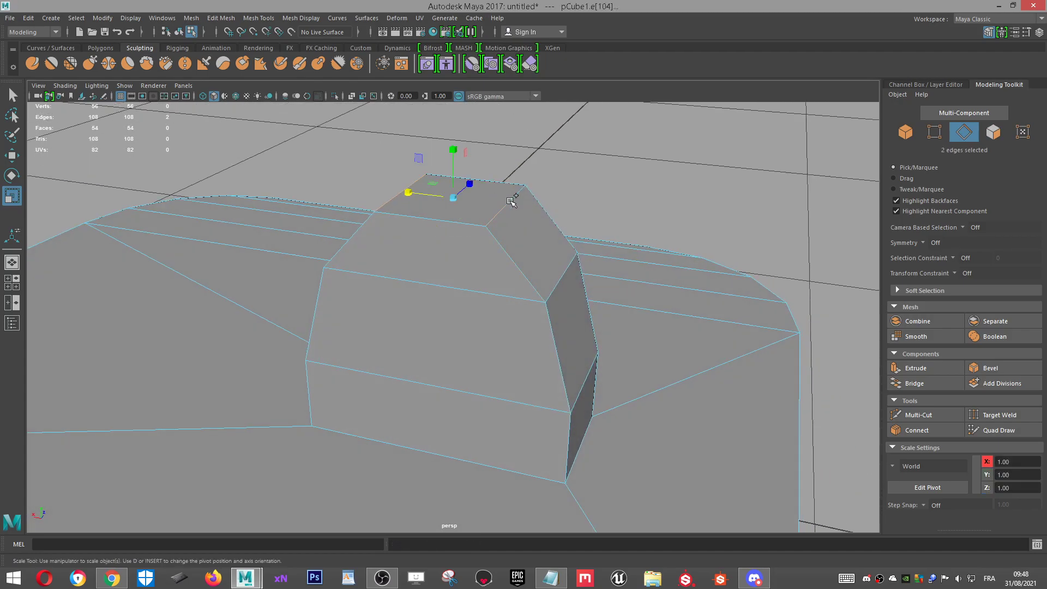
{"action": "left_click", "coordinate": [990, 368]}
Step: Use Multi-Cut to join the lower bevel vertices with a horizontal edge across each of the block's two broad faces
{"action": "left_click_drag", "start_coordinate": [681, 248], "coordinate": [725, 271], "text": "alt"}
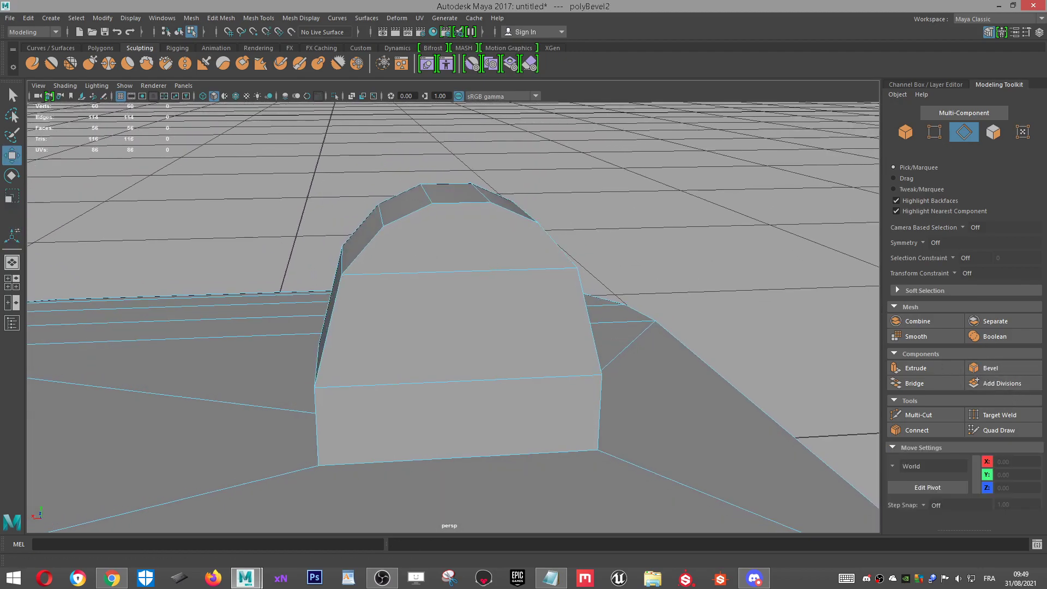
{"action": "left_click", "coordinate": [918, 414]}
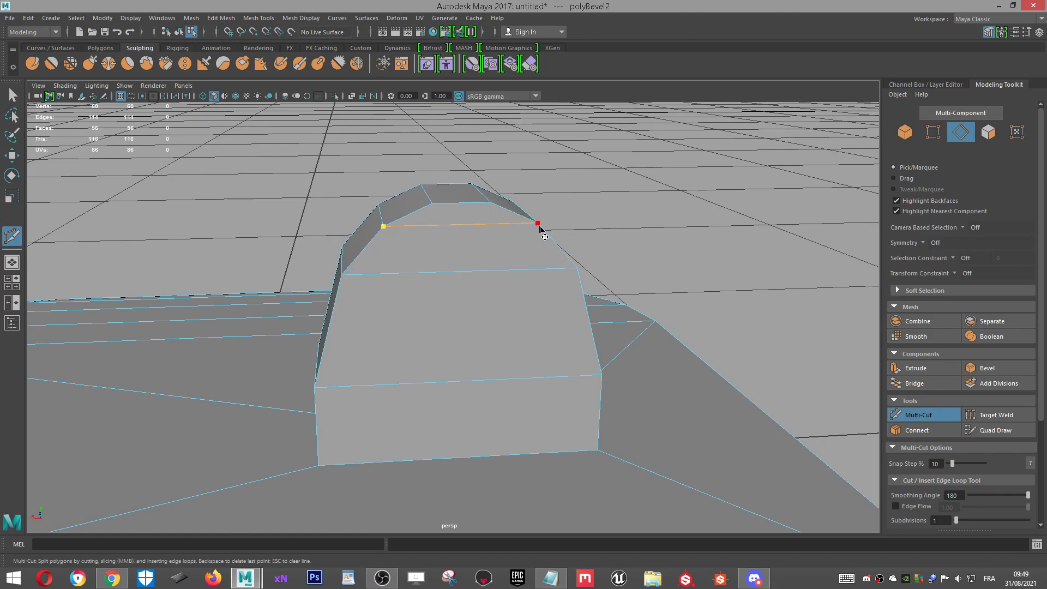
{"action": "left_click_drag", "start_coordinate": [792, 260], "coordinate": [490, 251], "text": "alt"}
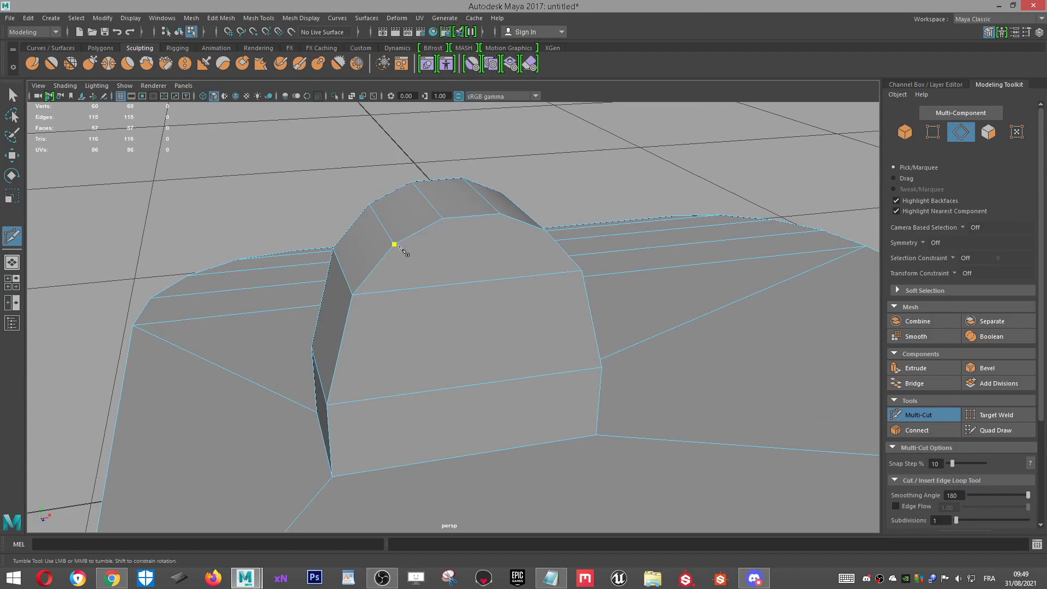
{"action": "left_click_drag", "start_coordinate": [572, 259], "coordinate": [509, 290], "text": "alt"}
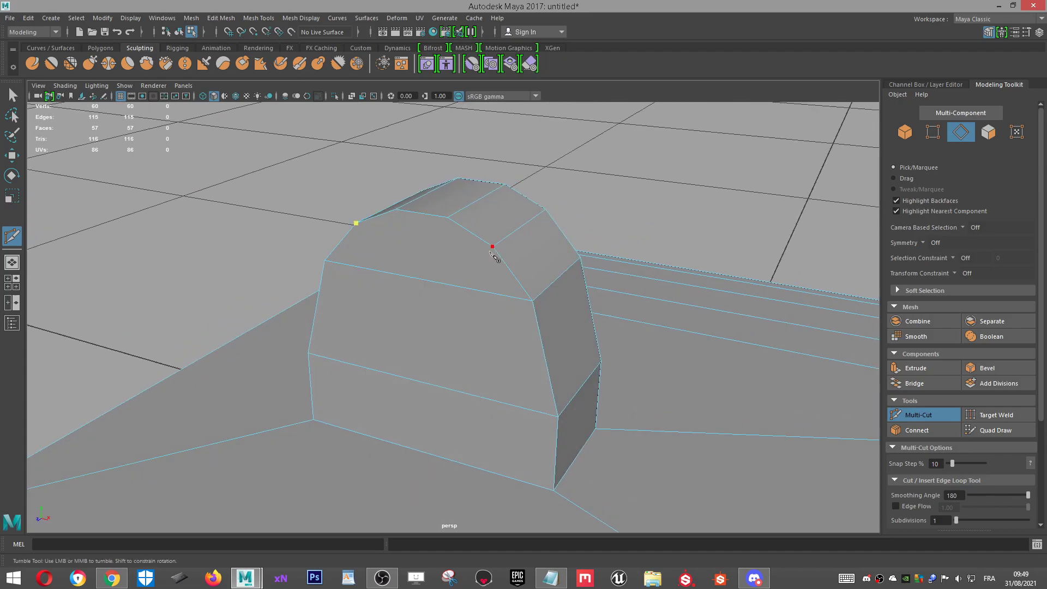
Step: Select the 12 vertices of the block's rounded top and scale them wider along X
{"action": "scroll", "coordinate": [490, 251], "scroll_direction": "down", "scroll_amount": 3}
{"action": "left_click_drag", "start_coordinate": [532, 397], "coordinate": [801, 363], "text": "alt"}
{"action": "key", "text": "w"}
{"action": "right_click_drag", "start_coordinate": [550, 161], "coordinate": [497, 178]}
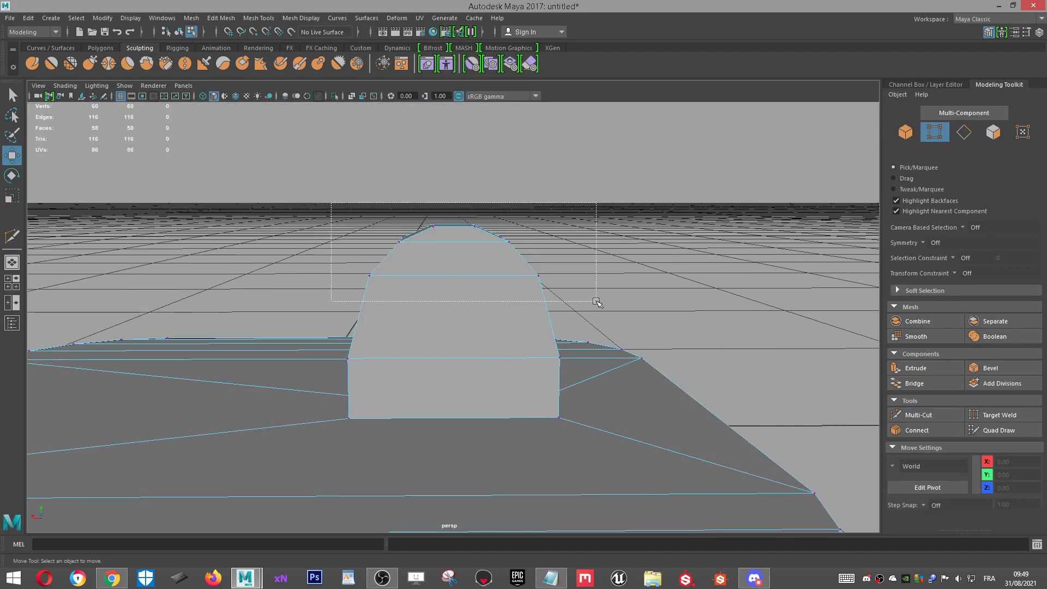
{"action": "left_click_drag", "start_coordinate": [596, 301], "coordinate": [596, 301]}
{"action": "key", "text": "r"}
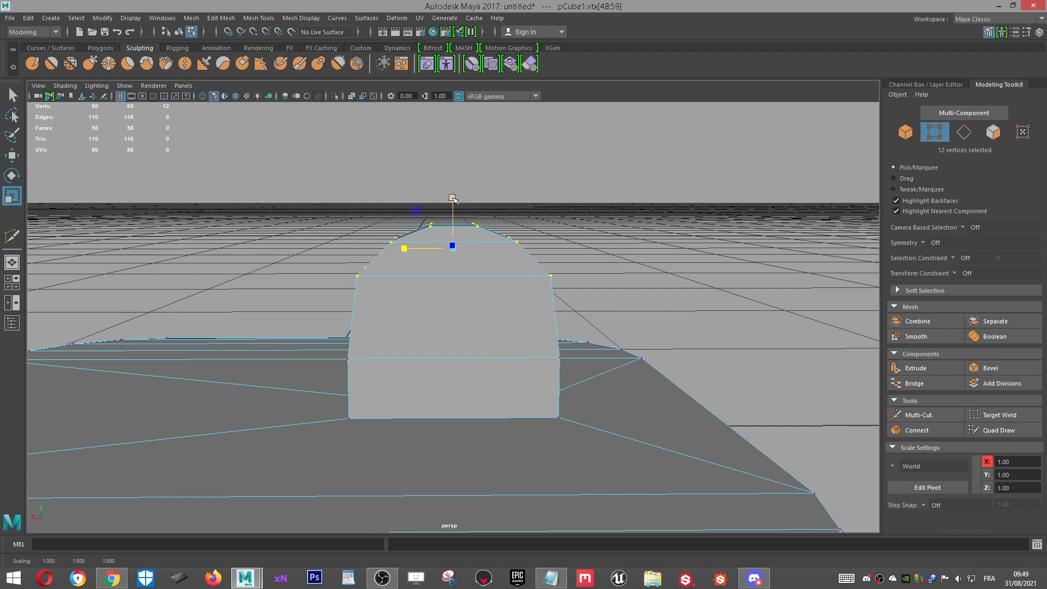
Step: Select the two lower bevel edges on opposite slopes of the rounded top and spread them apart along X
{"action": "left_click_drag", "start_coordinate": [603, 271], "coordinate": [846, 297], "text": "alt"}
{"action": "right_click_drag", "start_coordinate": [446, 244], "coordinate": [452, 216]}
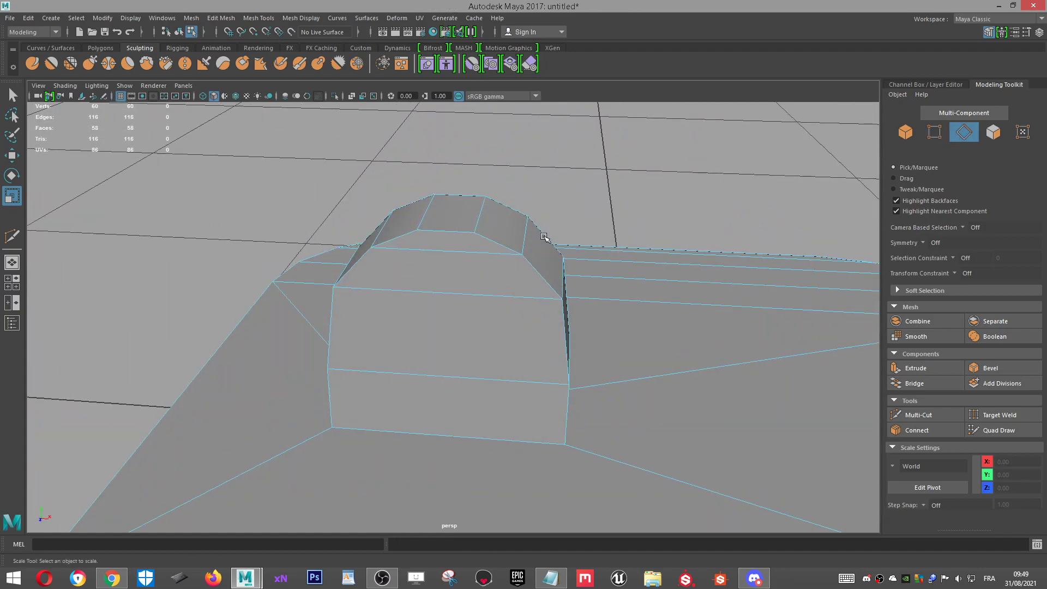
{"action": "double_click", "coordinate": [527, 240]}
{"action": "left_click", "coordinate": [528, 228]}
{"action": "scroll", "coordinate": [551, 229], "scroll_direction": "up", "scroll_amount": 2}
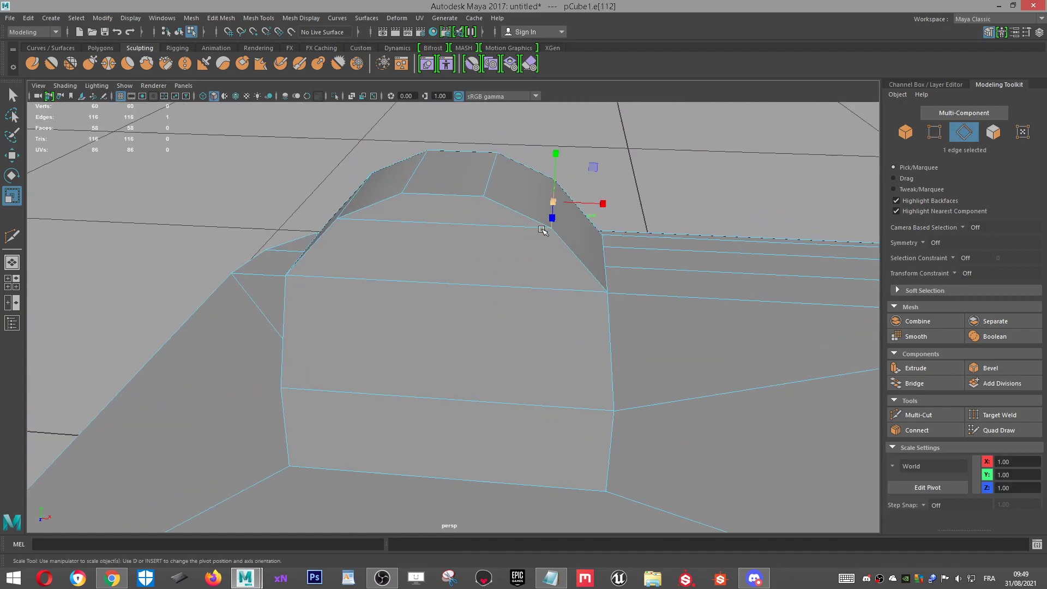
{"action": "left_click_drag", "start_coordinate": [551, 229], "coordinate": [584, 220], "text": "alt"}
{"action": "key", "text": "w"}
{"action": "left_click_drag", "start_coordinate": [476, 215], "coordinate": [589, 268], "text": "alt"}
{"action": "left_click", "coordinate": [398, 220], "text": "shift"}
{"action": "key", "text": "r"}
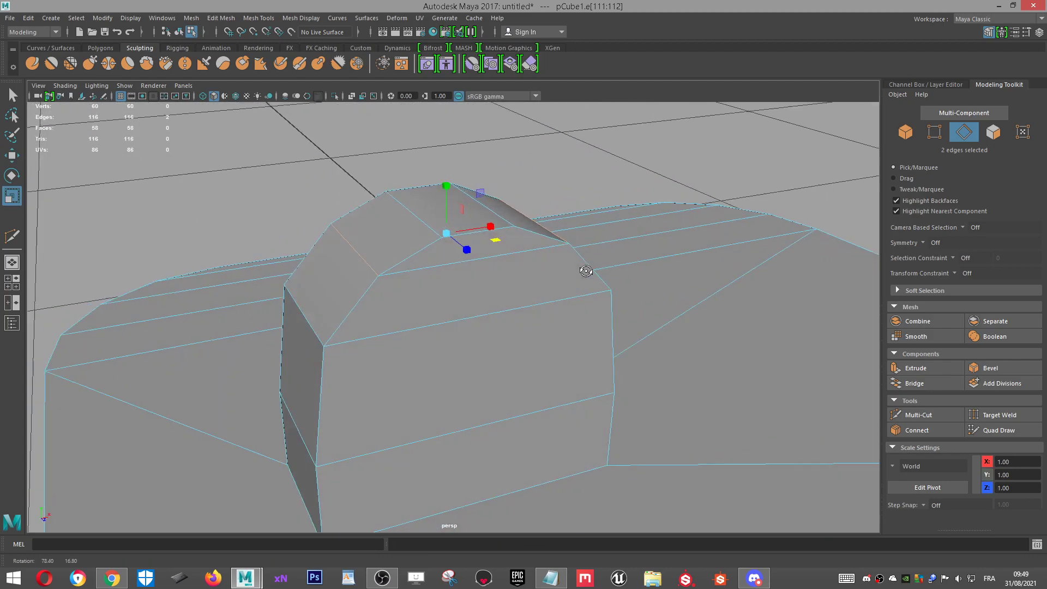
{"action": "left_click_drag", "start_coordinate": [497, 231], "coordinate": [334, 314], "text": "alt"}
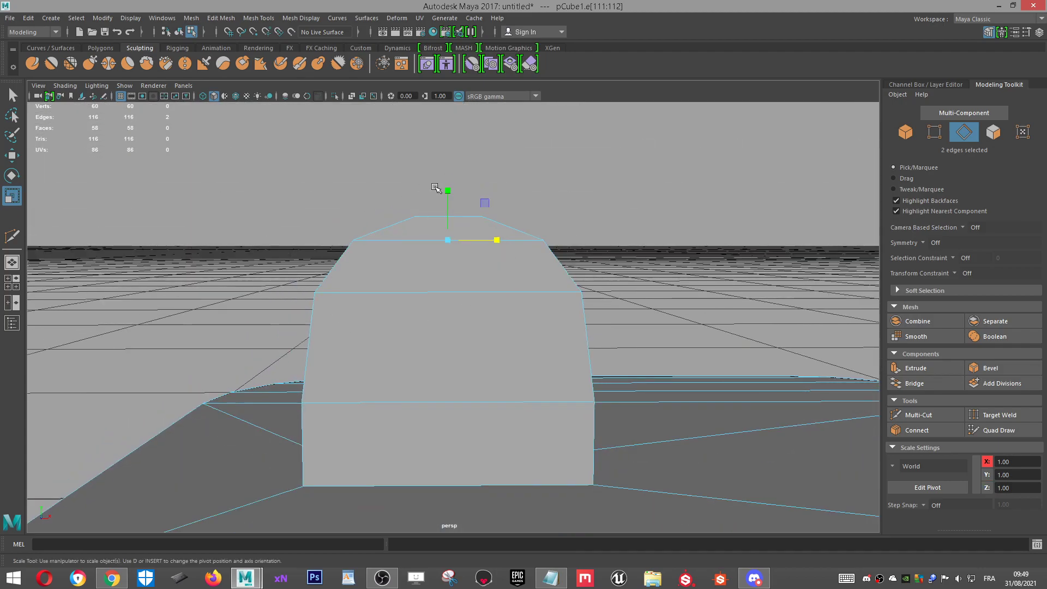
Step: Raise the two selected bevel edges to Y 4.28 to smooth the arch, and return to object mode
{"action": "key", "text": "w"}
{"action": "left_click_drag", "start_coordinate": [447, 191], "coordinate": [679, 294]}
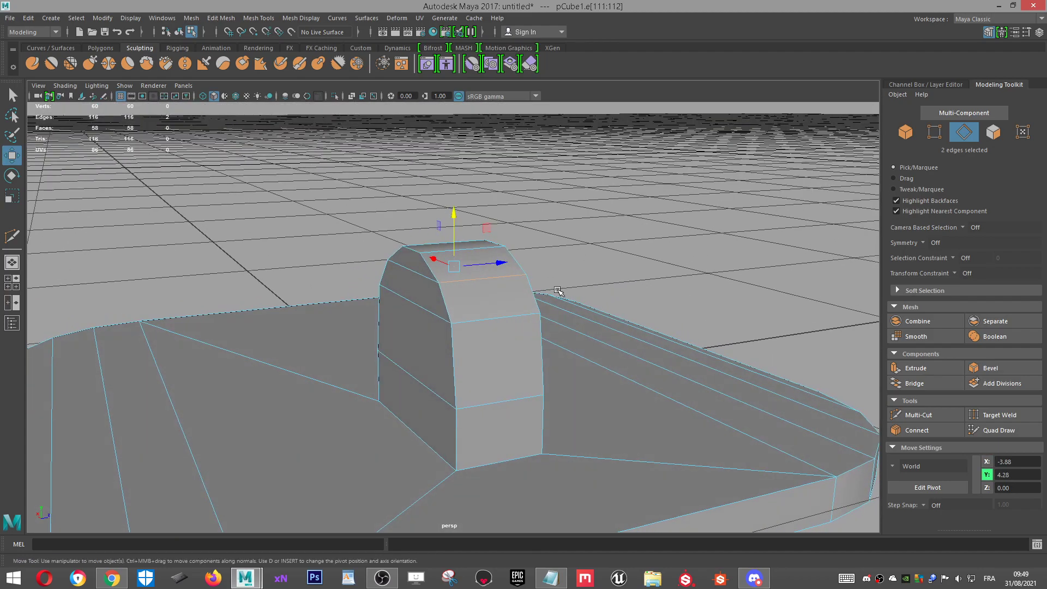
{"action": "left_click_drag", "start_coordinate": [552, 295], "coordinate": [572, 294], "text": "alt"}
{"action": "right_click_drag", "start_coordinate": [493, 263], "coordinate": [496, 298]}
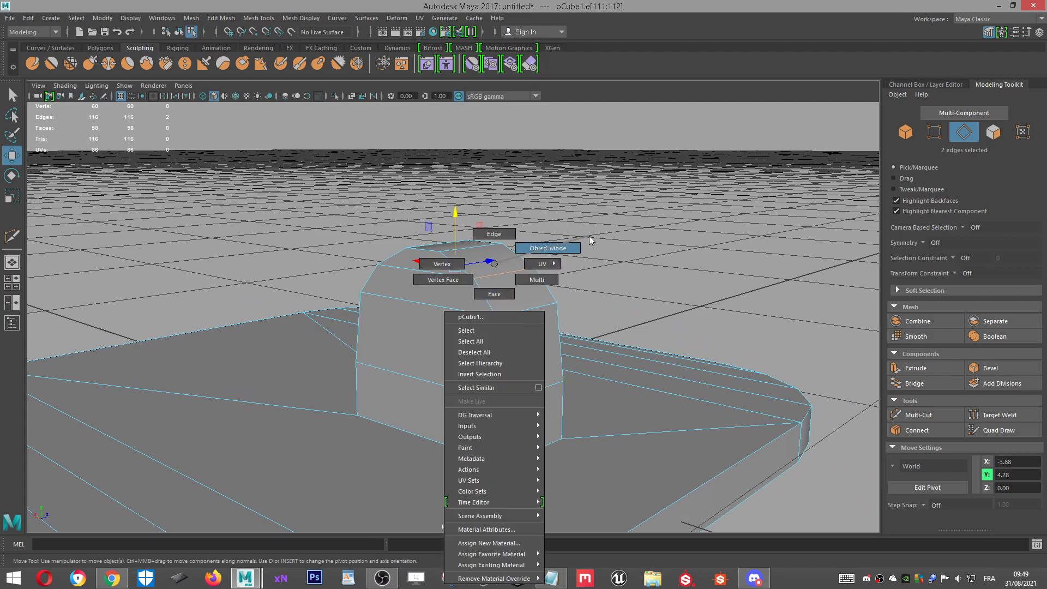
{"action": "right_click_drag", "start_coordinate": [590, 240], "coordinate": [590, 240]}
{"action": "left_click_drag", "start_coordinate": [590, 240], "coordinate": [565, 285], "text": "alt"}
{"action": "scroll", "coordinate": [492, 327], "scroll_direction": "up", "scroll_amount": 3}
{"action": "left_click_drag", "start_coordinate": [492, 327], "coordinate": [552, 289], "text": "alt"}
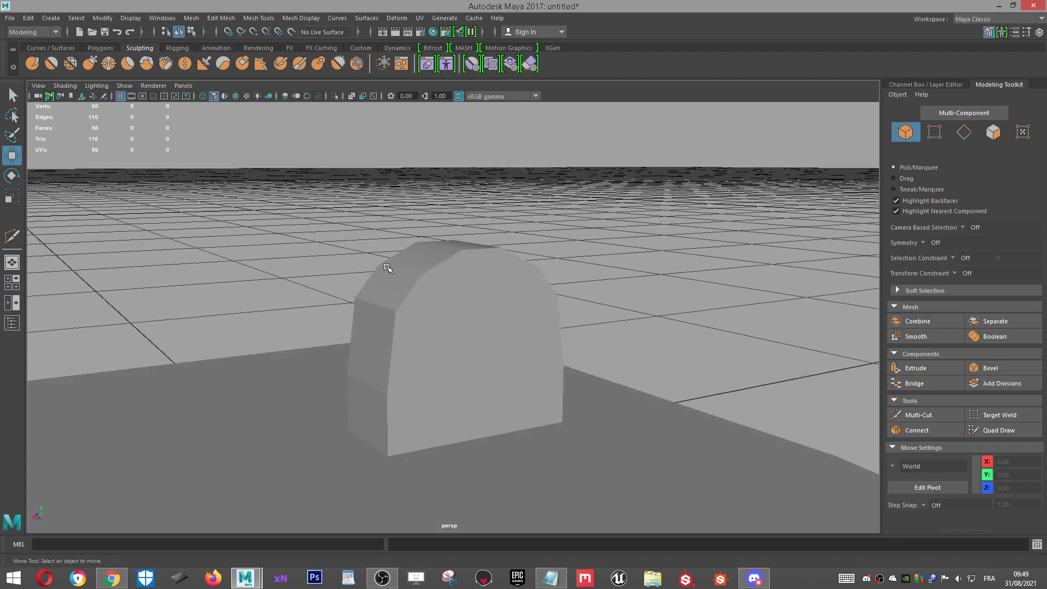
Step: Switch the mesh to edge selection and pick the lower crosswise edge on the block's narrow end
{"action": "left_click_drag", "start_coordinate": [486, 313], "coordinate": [451, 307], "text": "alt"}
{"action": "left_click", "coordinate": [451, 306]}
{"action": "left_click_drag", "start_coordinate": [605, 294], "coordinate": [496, 319], "text": "alt"}
{"action": "right_click_drag", "start_coordinate": [516, 264], "coordinate": [516, 234]}
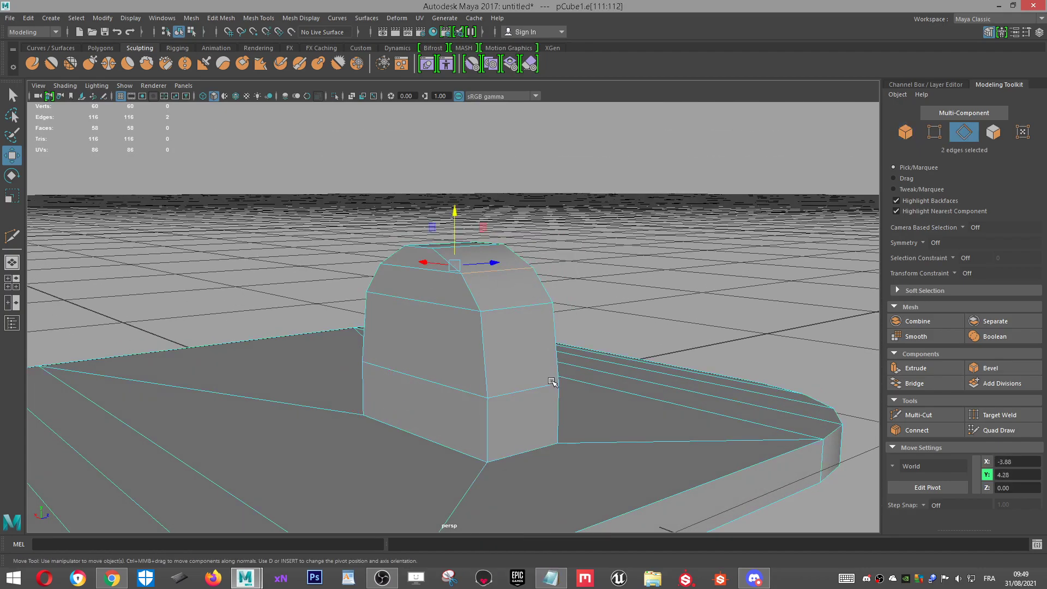
{"action": "left_click", "coordinate": [532, 396]}
{"action": "left_click_drag", "start_coordinate": [532, 396], "coordinate": [449, 452], "text": "alt"}
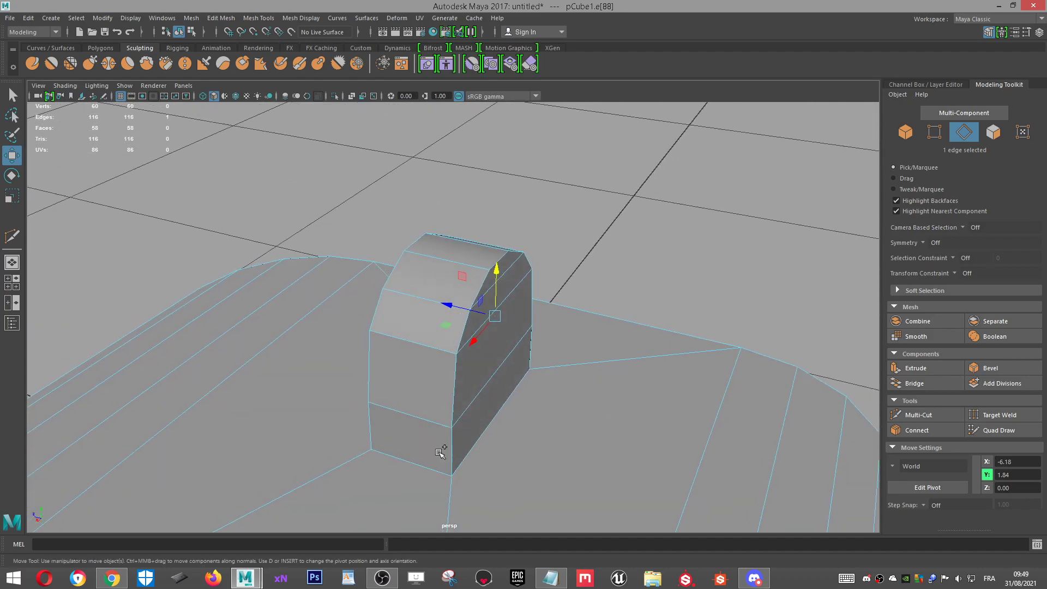
{"action": "double_click", "coordinate": [415, 416], "text": "shift"}
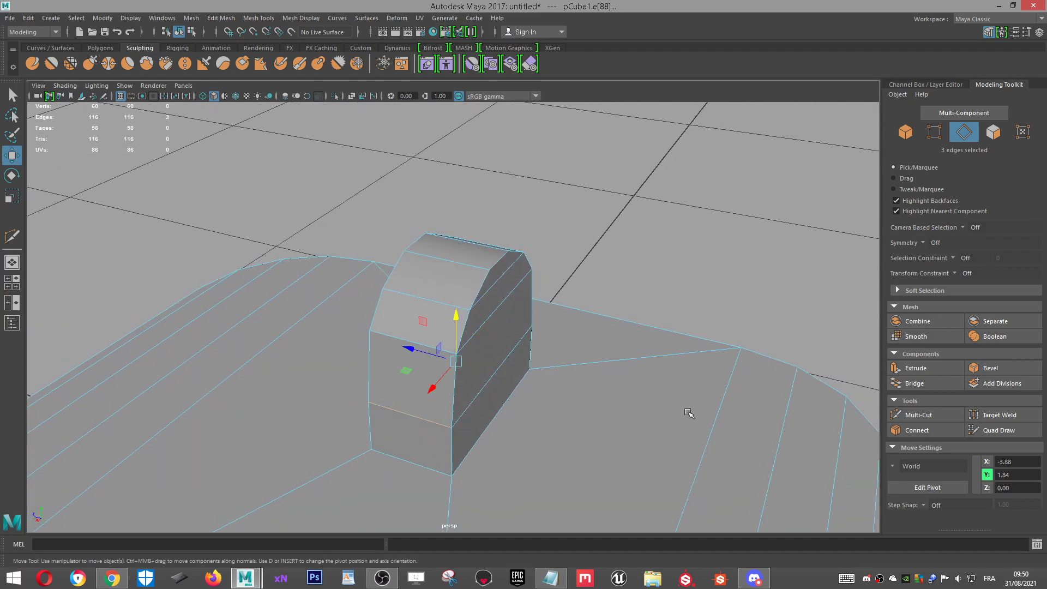
{"action": "scroll", "coordinate": [486, 378], "scroll_direction": "down", "scroll_amount": 6}
{"action": "scroll", "coordinate": [477, 374], "scroll_direction": "up", "scroll_amount": 5}
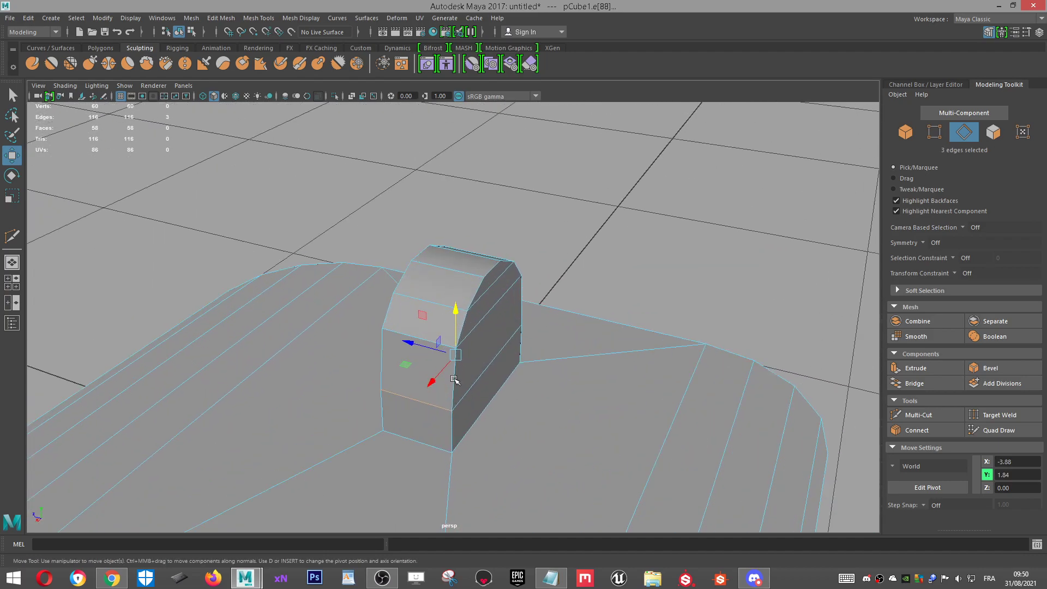
{"action": "scroll", "coordinate": [460, 376], "scroll_direction": "up", "scroll_amount": 2}
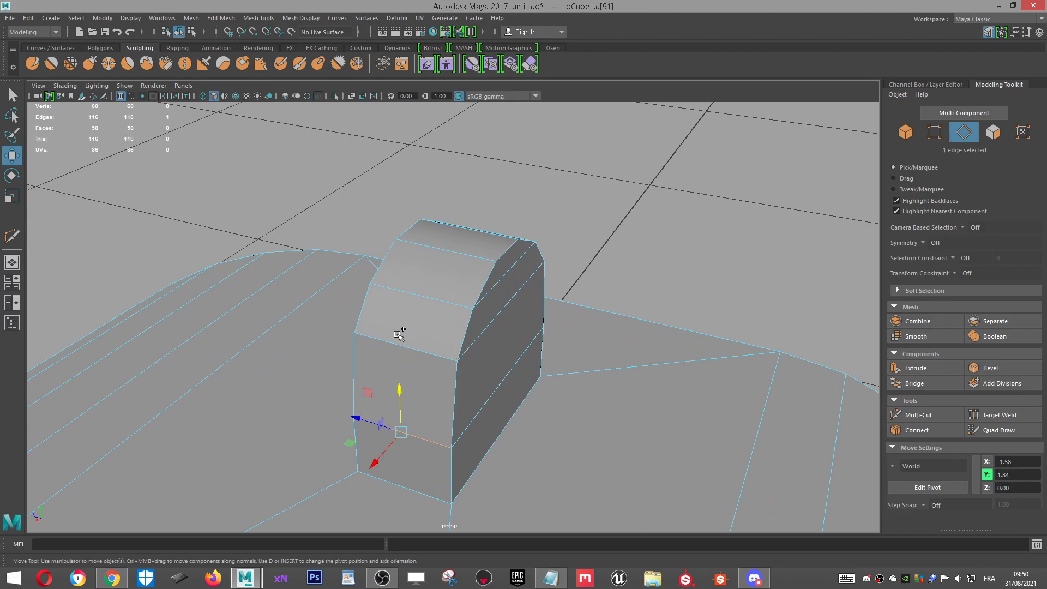
Step: Select all eight crosswise edges around the block's rounded rim, soften them, and return to object mode
{"action": "double_click", "coordinate": [385, 340]}
{"action": "left_click_drag", "start_coordinate": [414, 375], "coordinate": [352, 391], "text": "alt"}
{"action": "left_click", "coordinate": [441, 194]}
{"action": "left_click_drag", "start_coordinate": [445, 372], "coordinate": [446, 372]}
{"action": "left_click_drag", "start_coordinate": [446, 373], "coordinate": [494, 344], "text": "alt"}
{"action": "right_click_drag", "start_coordinate": [493, 345], "coordinate": [605, 334], "text": "shift"}
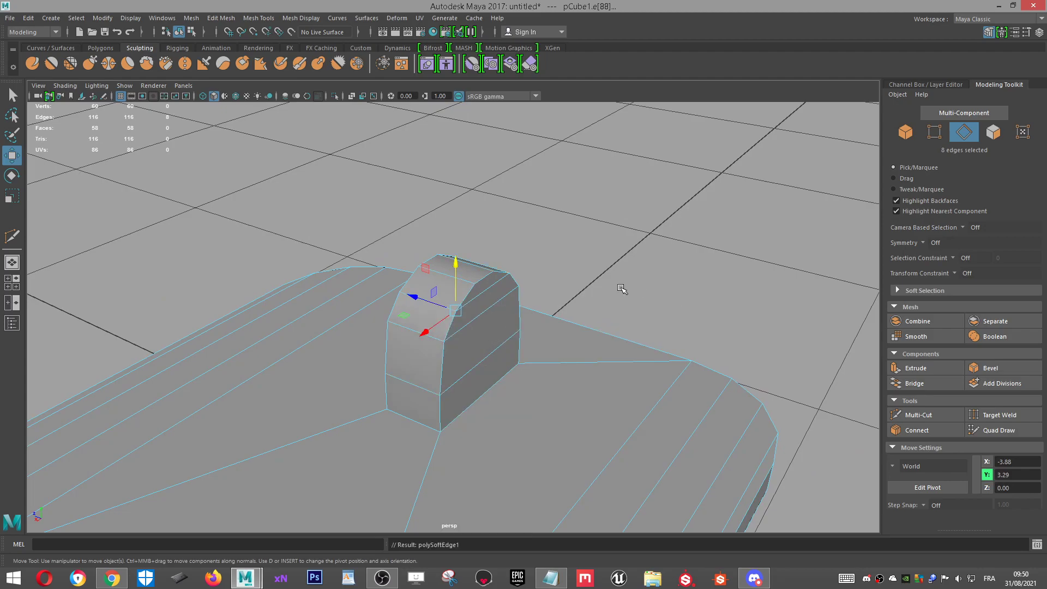
{"action": "scroll", "coordinate": [526, 358], "scroll_direction": "up", "scroll_amount": 2}
{"action": "right_click_drag", "start_coordinate": [493, 263], "coordinate": [556, 306]}
{"action": "right_click_drag", "start_coordinate": [565, 248], "coordinate": [565, 249]}
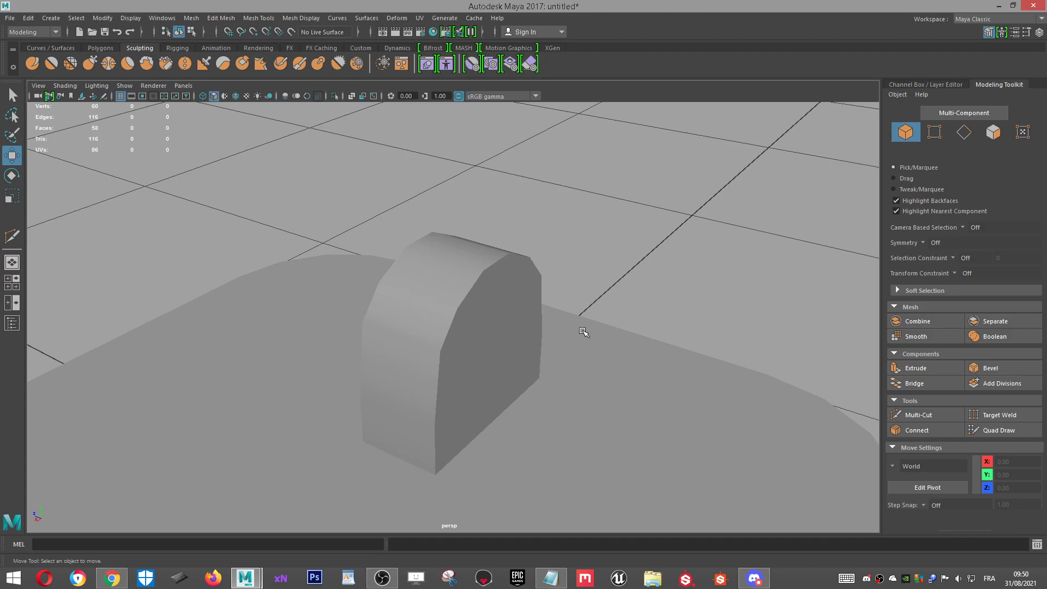
Step: Select the mesh and, in edge selection, pick the lower crosswise edge on one narrow end of the block
{"action": "left_click_drag", "start_coordinate": [430, 365], "coordinate": [535, 332], "text": "alt"}
{"action": "left_click", "coordinate": [534, 332]}
{"action": "left_click_drag", "start_coordinate": [593, 310], "coordinate": [545, 312], "text": "alt"}
{"action": "scroll", "coordinate": [440, 391], "scroll_direction": "up", "scroll_amount": 1}
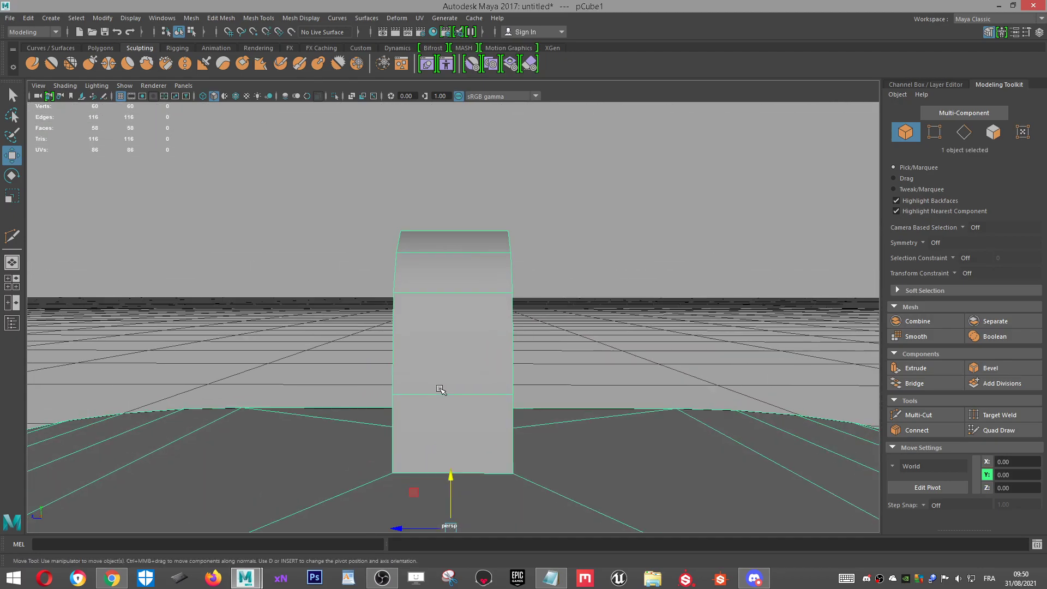
{"action": "right_click_drag", "start_coordinate": [485, 263], "coordinate": [516, 160]}
{"action": "left_click", "coordinate": [480, 394]}
{"action": "left_click_drag", "start_coordinate": [480, 393], "coordinate": [473, 311], "text": "alt"}
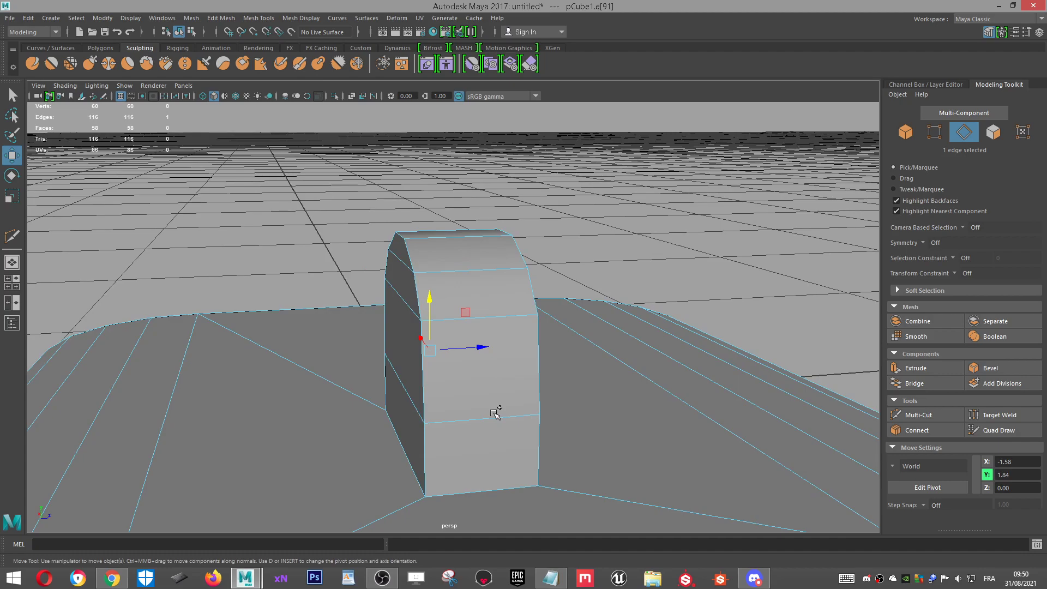
Step: Add the other crosswise edges over the rim for eight in total and join them using Connect with 2 segments
{"action": "left_click_drag", "start_coordinate": [471, 398], "coordinate": [656, 402], "text": "alt"}
{"action": "left_click", "coordinate": [420, 351], "text": "shift"}
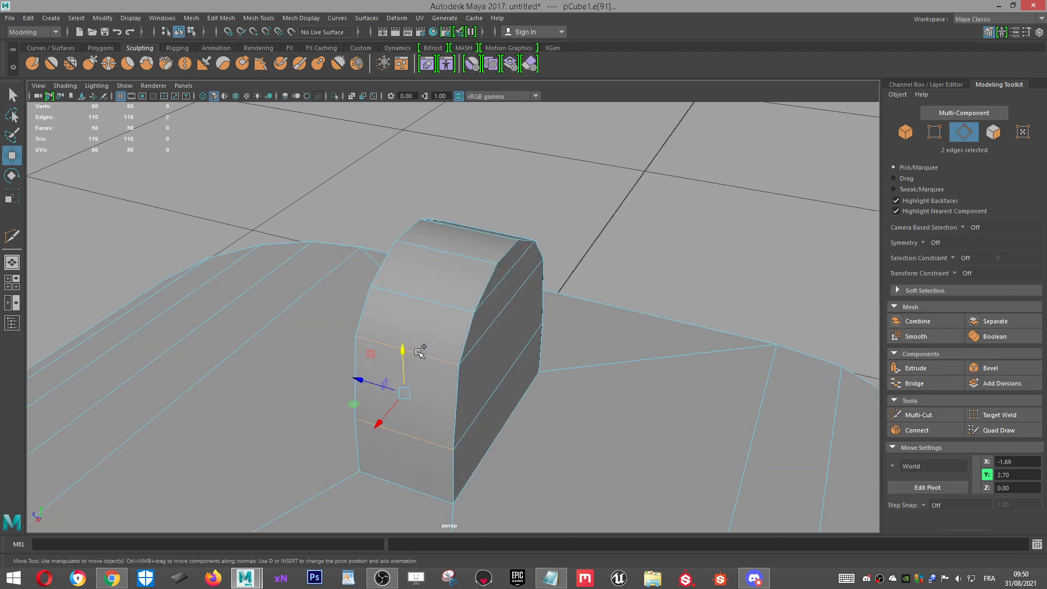
{"action": "left_click_drag", "start_coordinate": [533, 364], "coordinate": [365, 358], "text": "alt"}
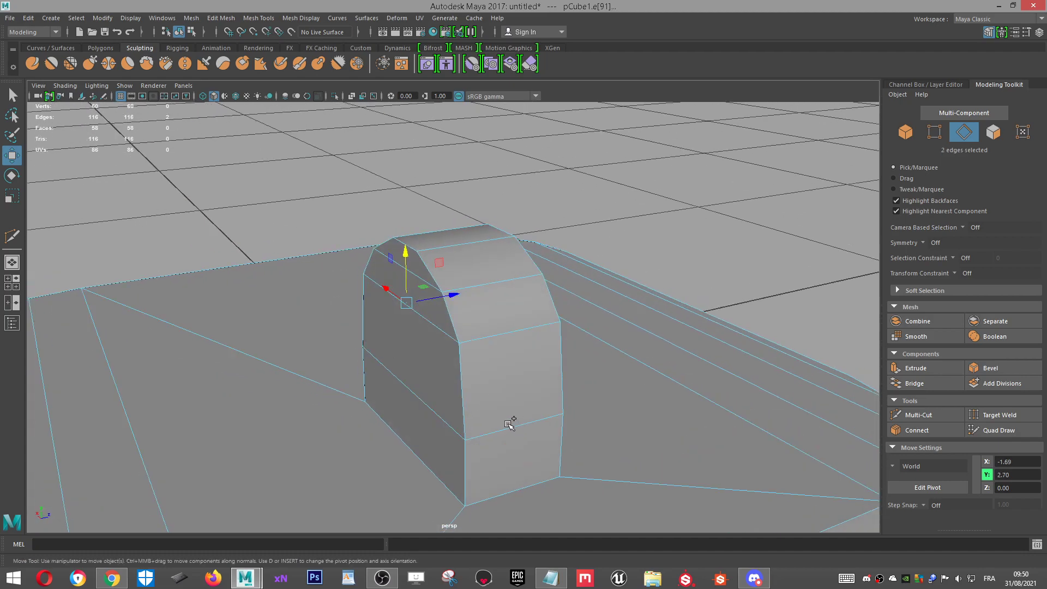
{"action": "double_click", "coordinate": [518, 424], "text": "shift"}
{"action": "left_click_drag", "start_coordinate": [463, 404], "coordinate": [611, 313], "text": "alt"}
{"action": "left_click", "coordinate": [917, 429]}
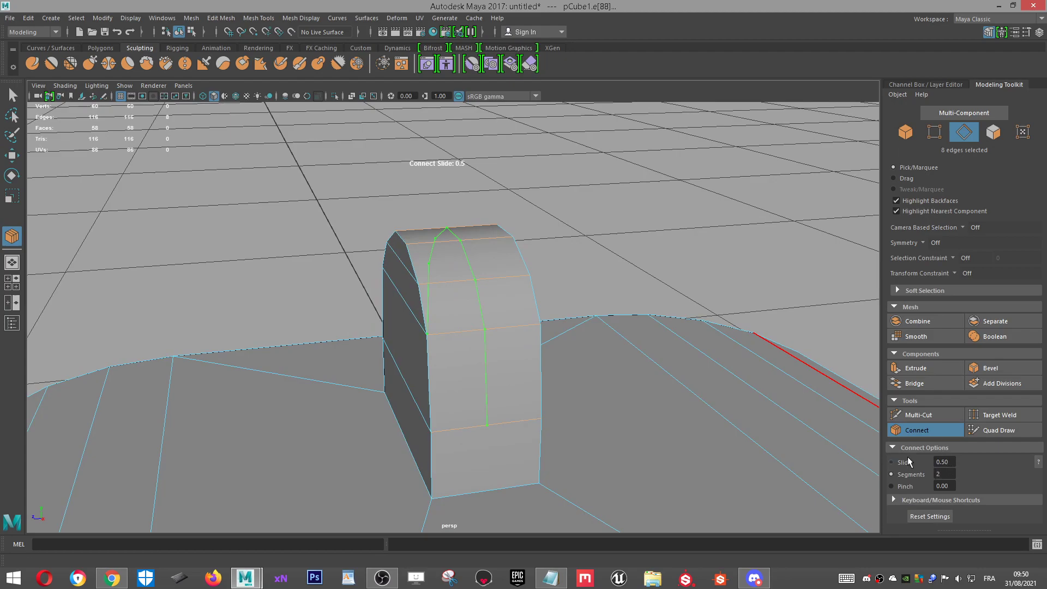
{"action": "key", "text": "w"}
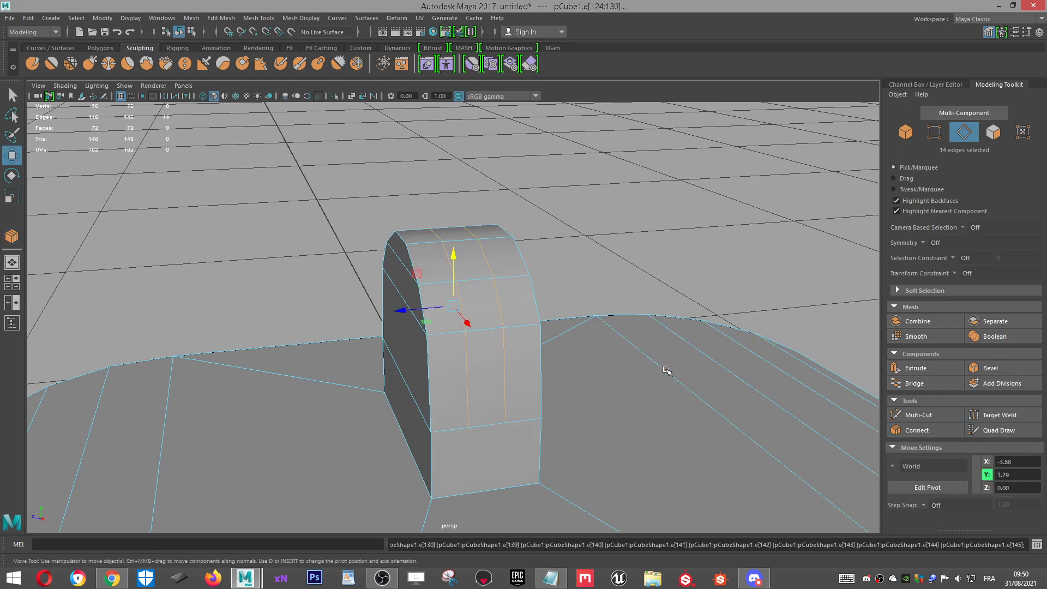
Step: Use Multi-Cut to join the new edge ends to the bottom corners on both narrow ends, and switch to face selection
{"action": "left_click", "coordinate": [918, 414]}
{"action": "left_click", "coordinate": [431, 499]}
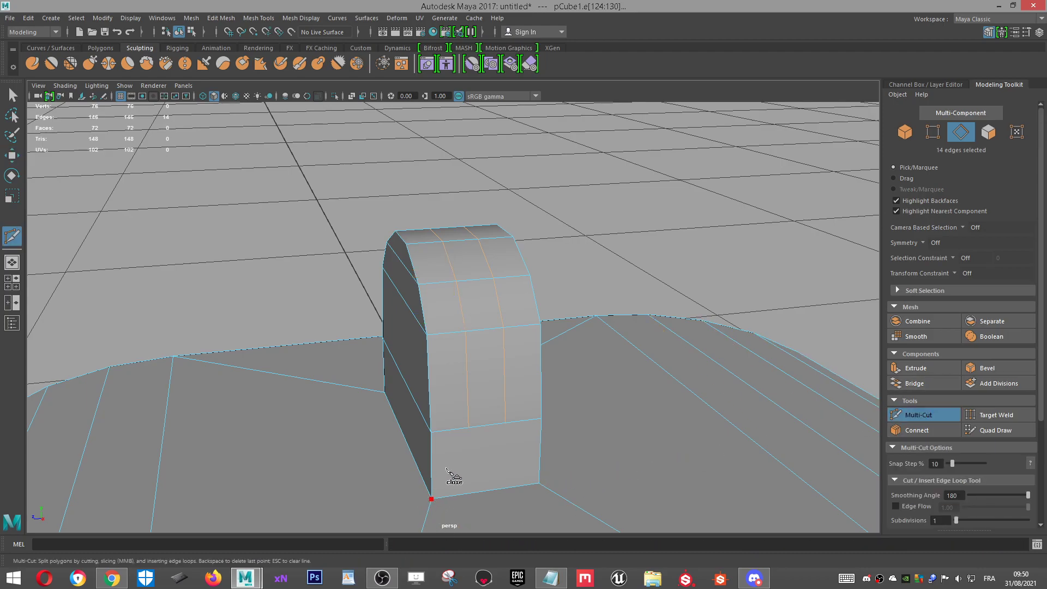
{"action": "right_click", "coordinate": [482, 424]}
{"action": "left_click", "coordinate": [506, 422]}
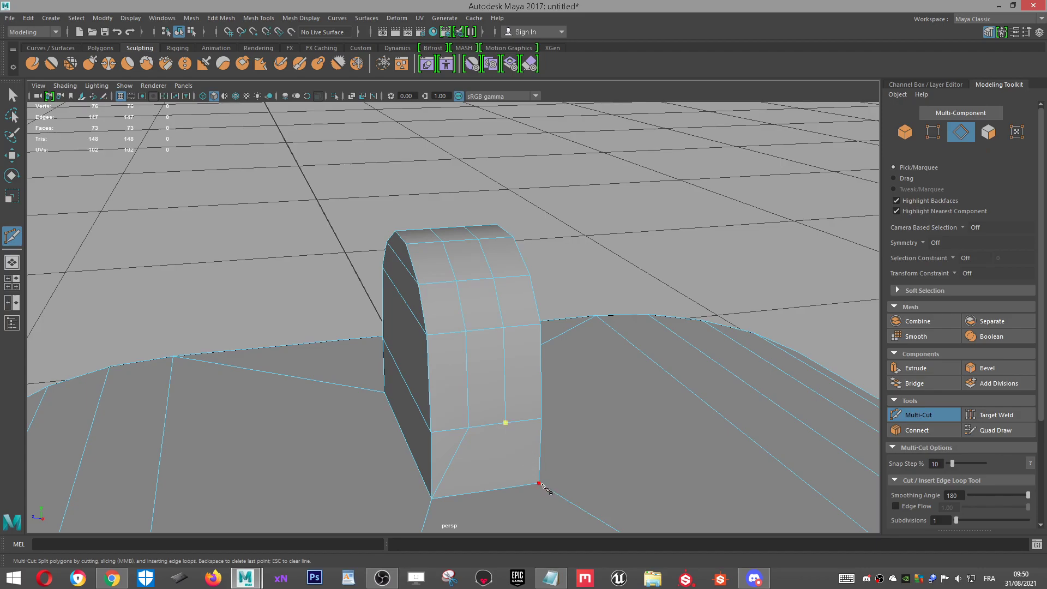
{"action": "left_click_drag", "start_coordinate": [589, 364], "coordinate": [436, 447], "text": "alt"}
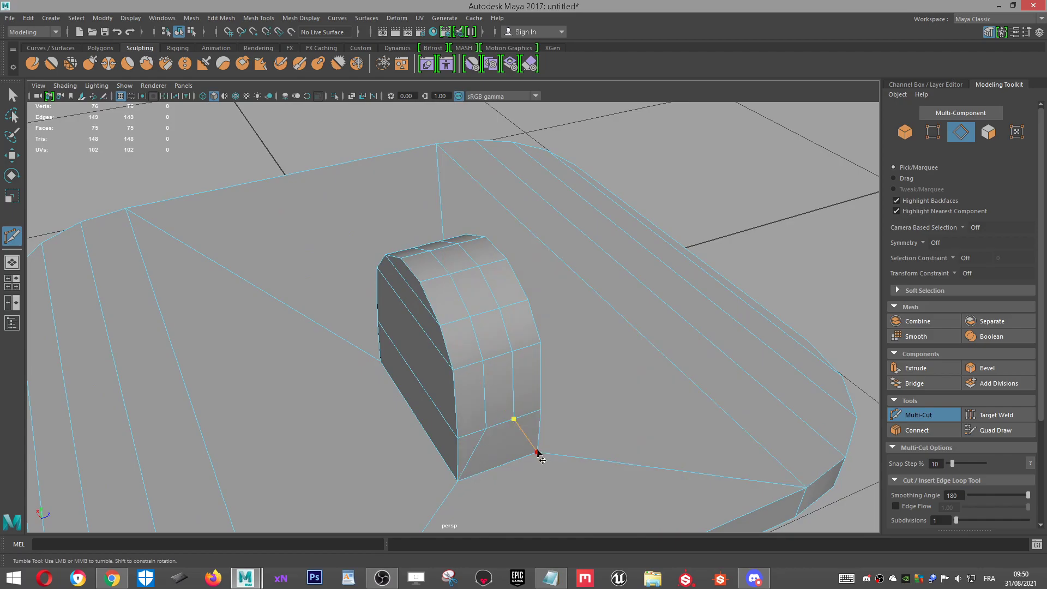
{"action": "right_click_drag", "start_coordinate": [505, 385], "coordinate": [591, 360], "text": "alt"}
{"action": "key", "text": "w"}
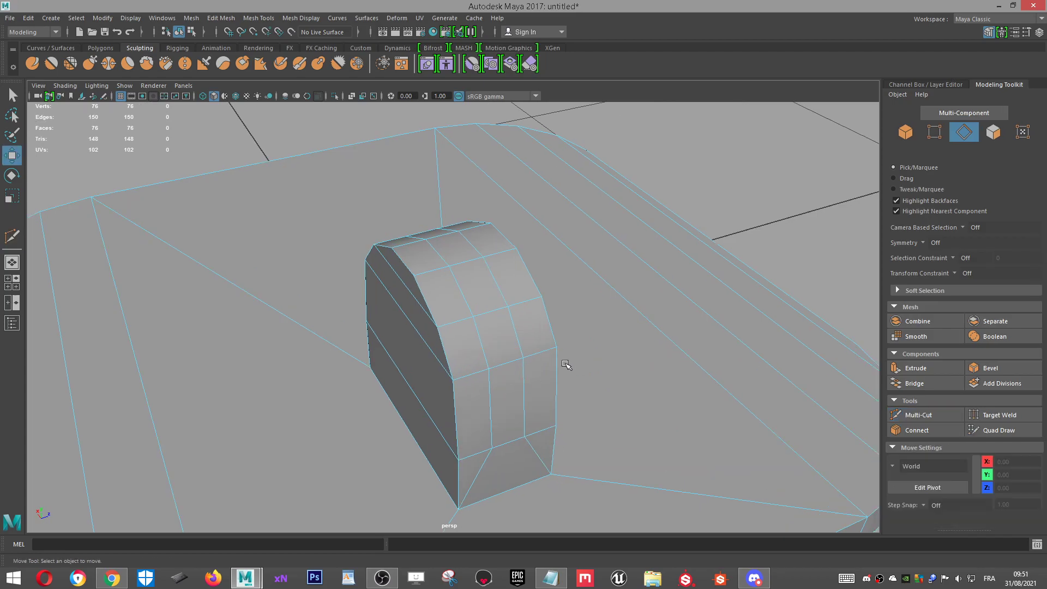
{"action": "left_click_drag", "start_coordinate": [568, 366], "coordinate": [524, 352], "text": "alt"}
{"action": "right_click_drag", "start_coordinate": [477, 265], "coordinate": [476, 292]}
{"action": "left_click", "coordinate": [457, 404]}
{"action": "left_click_drag", "start_coordinate": [457, 404], "coordinate": [332, 368], "text": "alt"}
{"action": "double_click", "coordinate": [459, 374]}
{"action": "left_click", "coordinate": [459, 374]}
{"action": "left_click_drag", "start_coordinate": [459, 374], "coordinate": [626, 318], "text": "alt"}
{"action": "key", "text": "ctrl+z"}
{"action": "key", "text": "ctrl+z"}
{"action": "key", "text": "ctrl+z"}
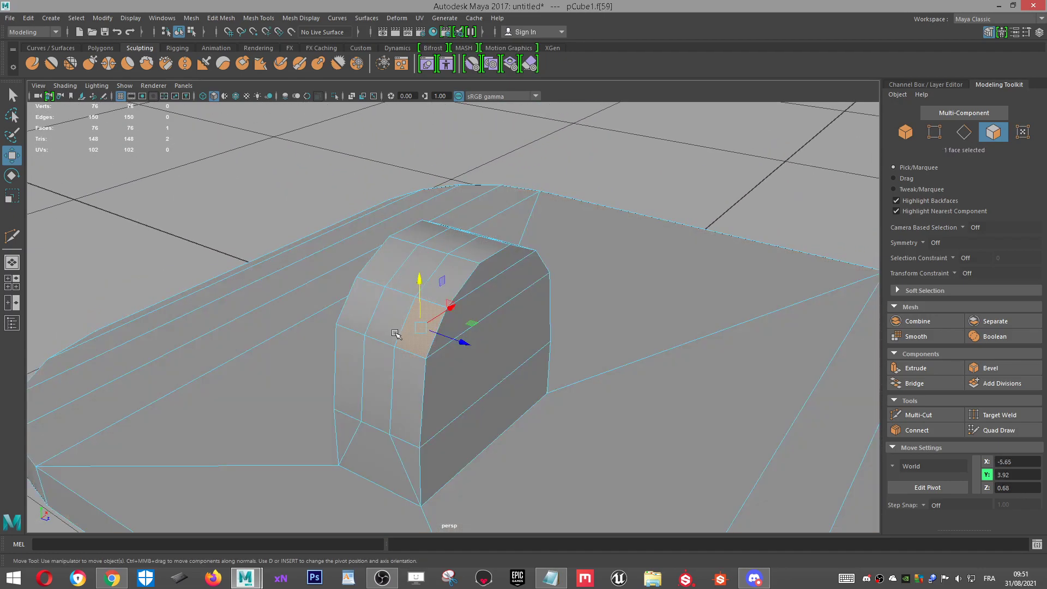
{"action": "left_click_drag", "start_coordinate": [395, 329], "coordinate": [426, 382], "text": "alt"}
{"action": "left_click", "coordinate": [413, 394]}
{"action": "left_click", "coordinate": [427, 299], "text": "shift"}
{"action": "left_click_drag", "start_coordinate": [428, 299], "coordinate": [490, 358], "text": "alt"}
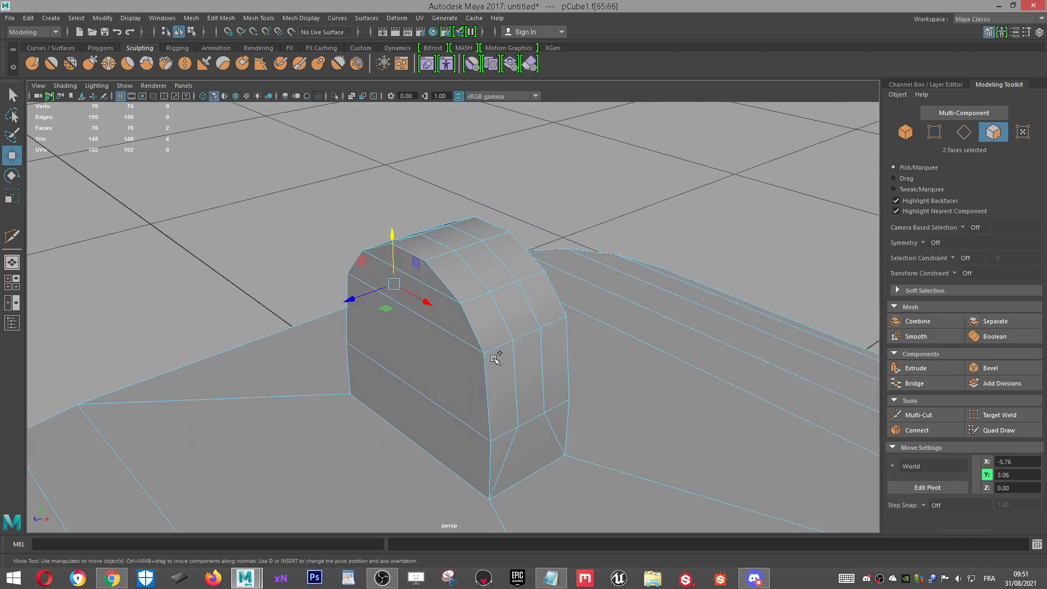
{"action": "double_click", "coordinate": [527, 357], "text": "shift"}
{"action": "left_click", "coordinate": [502, 391]}
Step: Select the seven faces of the middle strip running over the block's rounded rim and delete them
{"action": "left_click_drag", "start_coordinate": [554, 341], "coordinate": [498, 444], "text": "alt"}
{"action": "left_click", "coordinate": [484, 365]}
{"action": "left_click", "coordinate": [498, 444], "text": "shift"}
{"action": "left_click", "coordinate": [481, 257], "text": "shift"}
{"action": "left_click_drag", "start_coordinate": [432, 224], "coordinate": [504, 256], "text": "alt"}
{"action": "left_click", "coordinate": [429, 252], "text": "shift"}
{"action": "left_click", "coordinate": [355, 253], "text": "shift"}
{"action": "left_click_drag", "start_coordinate": [356, 253], "coordinate": [392, 370], "text": "alt"}
{"action": "left_click", "coordinate": [425, 372], "text": "shift"}
{"action": "left_click", "coordinate": [429, 470], "text": "shift"}
{"action": "scroll", "coordinate": [428, 469], "scroll_direction": "down", "scroll_amount": 5}
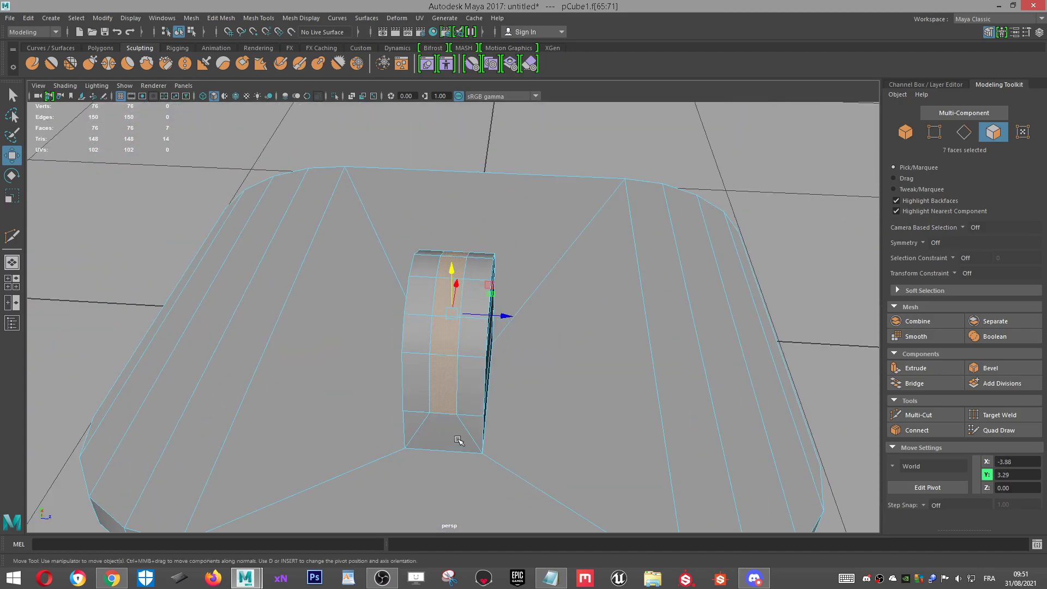
{"action": "key", "text": "Delete"}
Step: Switch to edge selection and turn on camera-based selection in the Select Tool settings
{"action": "left_click_drag", "start_coordinate": [455, 435], "coordinate": [443, 349], "text": "alt"}
{"action": "right_click_drag", "start_coordinate": [443, 349], "coordinate": [440, 232]}
{"action": "left_click_drag", "start_coordinate": [428, 367], "coordinate": [455, 402], "text": "alt"}
{"action": "left_click", "coordinate": [404, 377]}
{"action": "left_click", "coordinate": [474, 213], "text": "shift"}
{"action": "left_click_drag", "start_coordinate": [476, 210], "coordinate": [482, 184], "text": "alt"}
{"action": "left_click", "coordinate": [482, 184]}
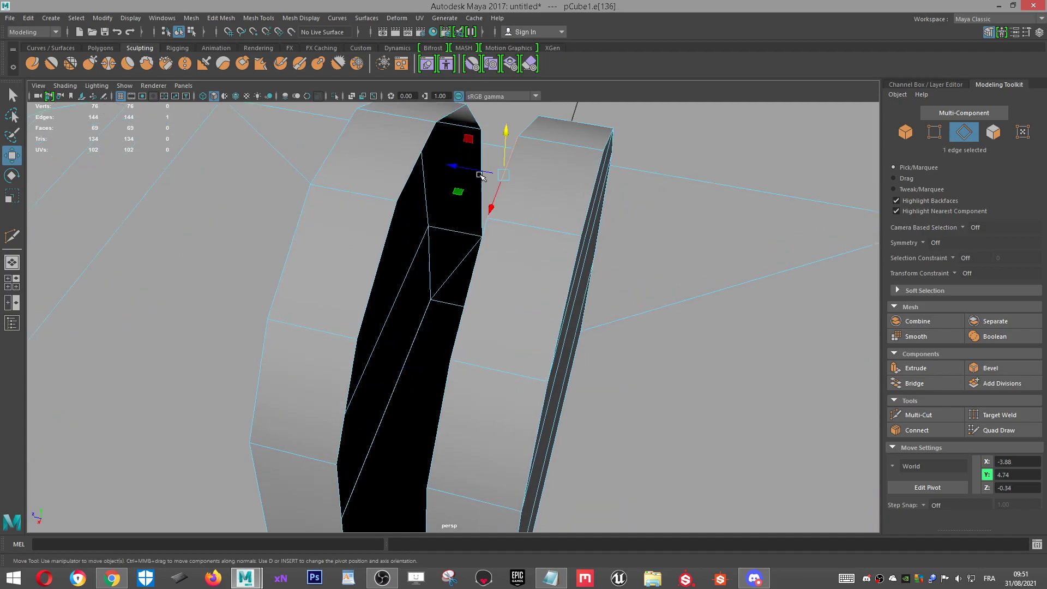
{"action": "double_click", "coordinate": [12, 96]}
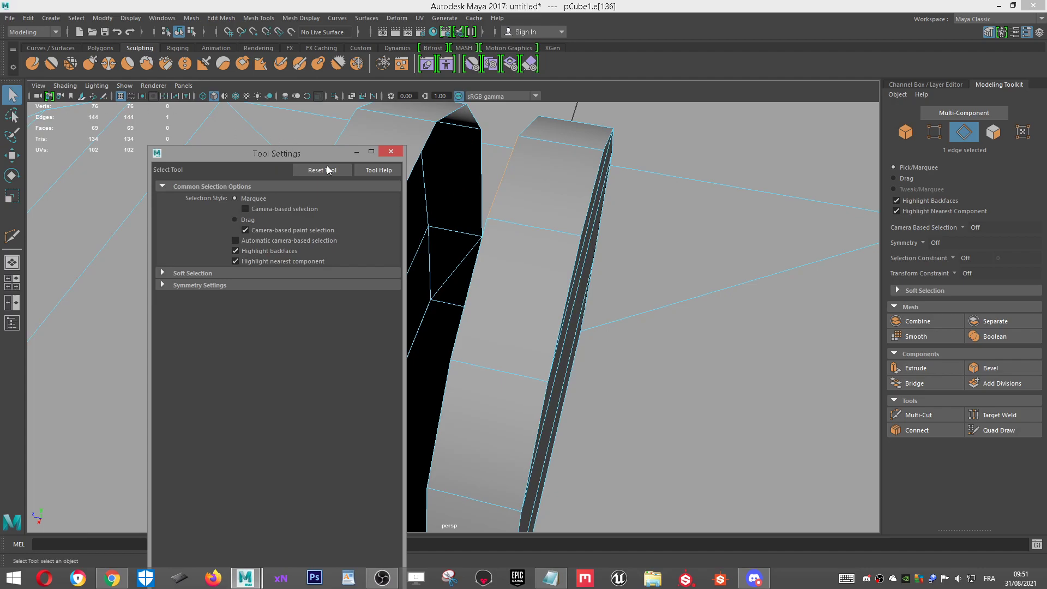
{"action": "left_click", "coordinate": [391, 151]}
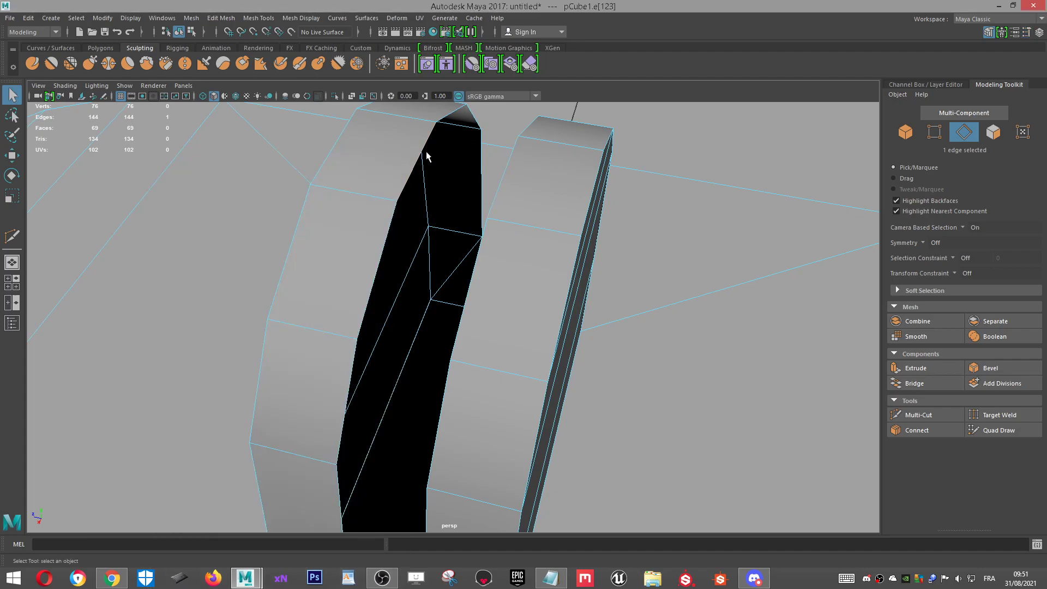
Step: Bridge the lower and middle pairs of opposite open edges to fill most of one plate's inner wall
{"action": "scroll", "coordinate": [430, 299], "scroll_direction": "down", "scroll_amount": 5}
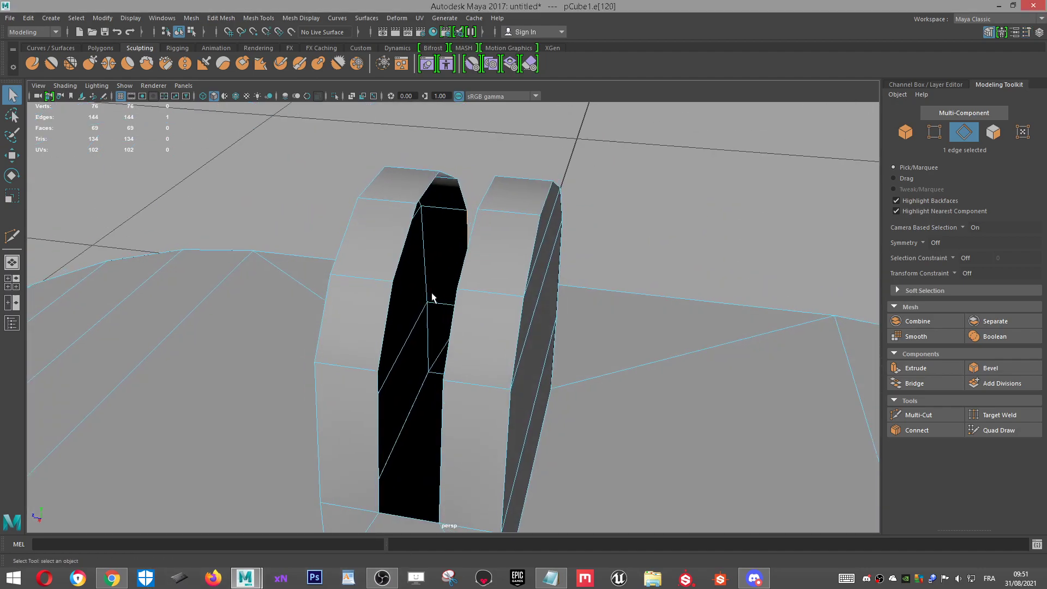
{"action": "key", "text": "w"}
{"action": "left_click", "coordinate": [392, 425], "text": "shift"}
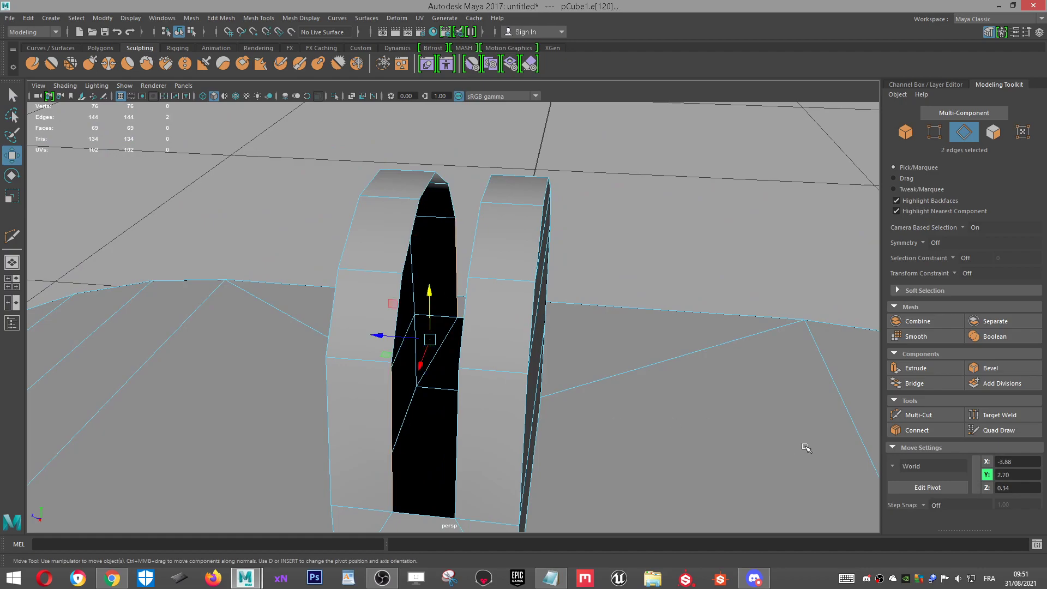
{"action": "left_click", "coordinate": [914, 383]}
{"action": "left_click", "coordinate": [432, 225]}
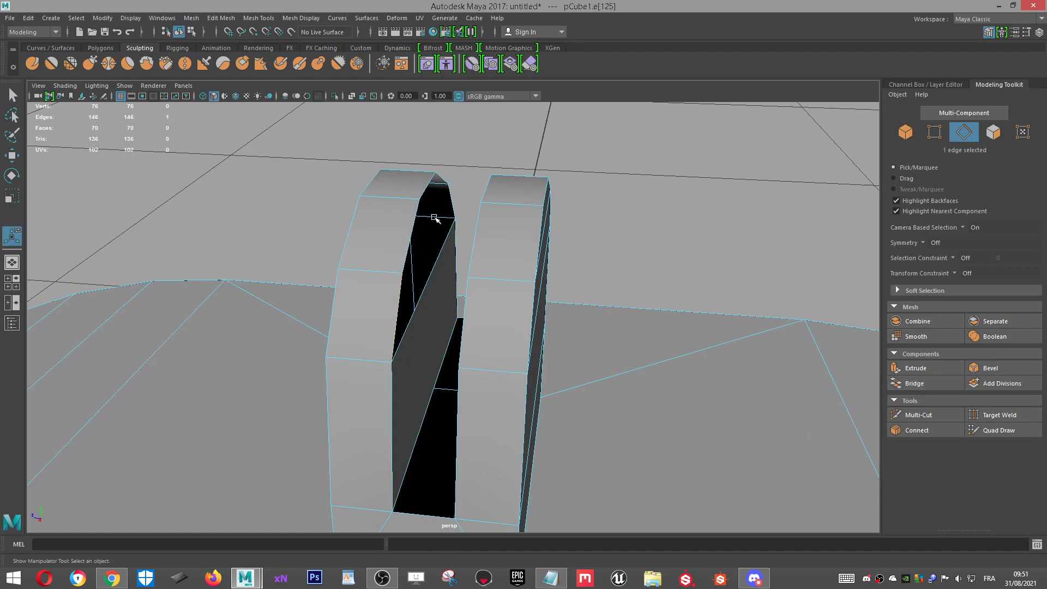
{"action": "left_click", "coordinate": [454, 196], "text": "shift"}
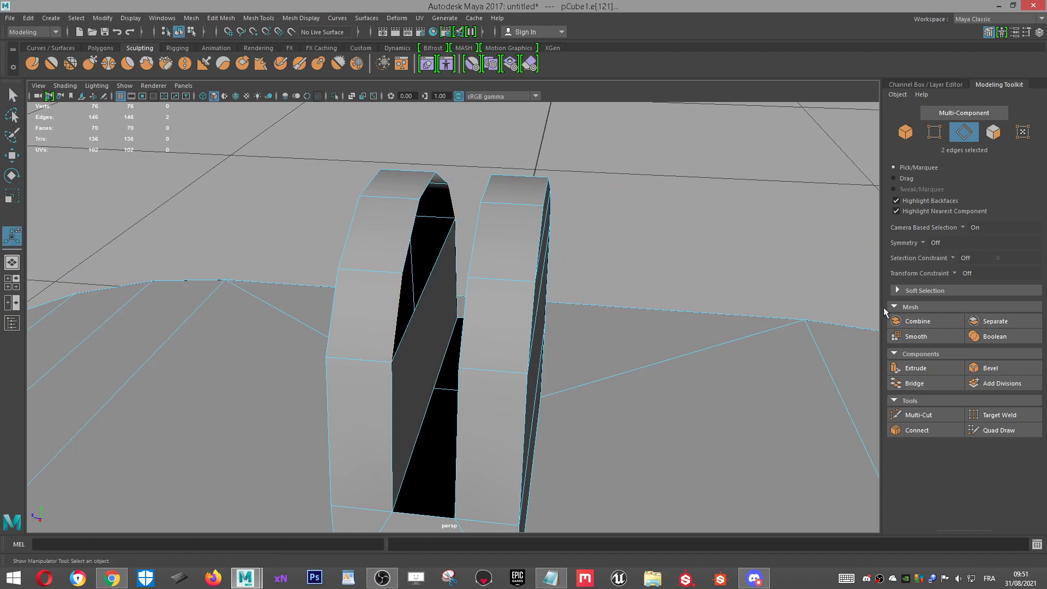
{"action": "left_click", "coordinate": [914, 383]}
Step: Bridge the uppermost pair of sloped open edges to complete the first plate's inner wall
{"action": "left_click_drag", "start_coordinate": [675, 309], "coordinate": [409, 234], "text": "alt"}
{"action": "left_click", "coordinate": [392, 235]}
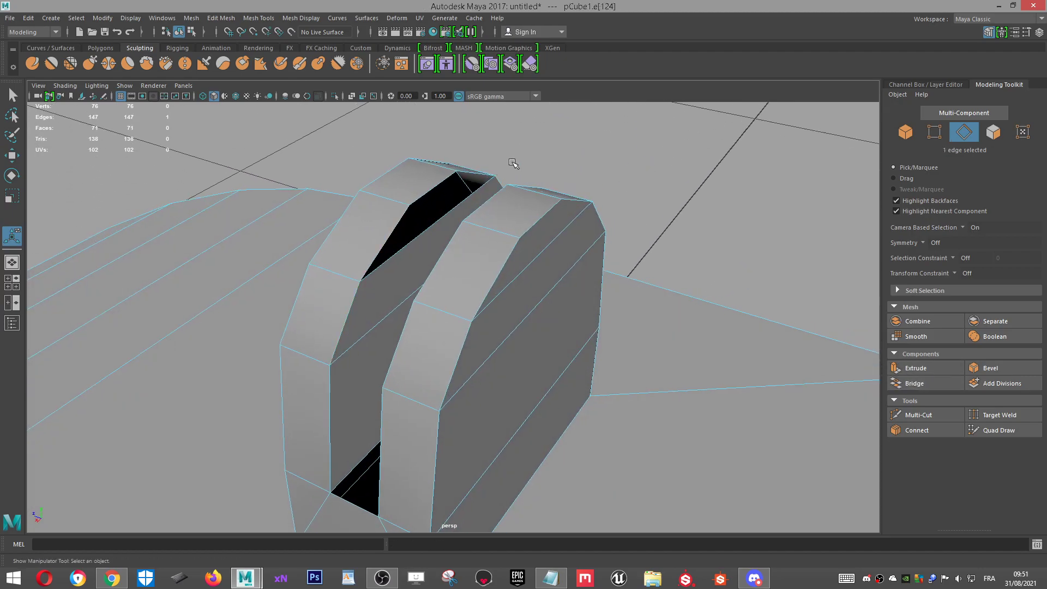
{"action": "left_click_drag", "start_coordinate": [513, 163], "coordinate": [499, 183], "text": "alt"}
{"action": "left_click", "coordinate": [507, 187], "text": "shift"}
{"action": "left_click", "coordinate": [914, 384]}
Step: Bridge the upper and middle pairs of opposite open edges on the second plate's inner wall
{"action": "left_click_drag", "start_coordinate": [806, 306], "coordinate": [763, 282], "text": "alt"}
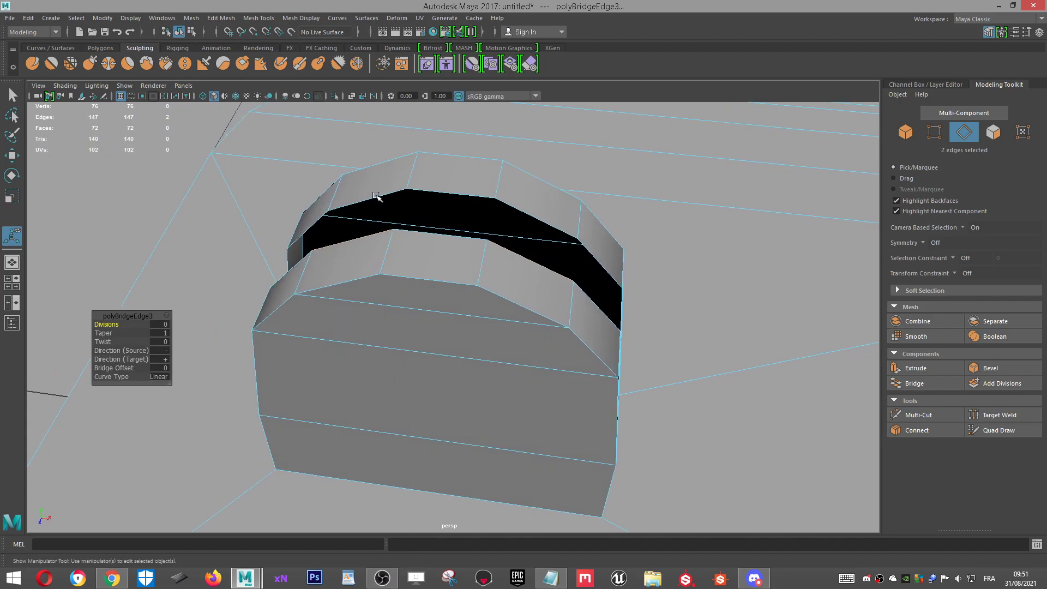
{"action": "left_click", "coordinate": [376, 197]}
{"action": "left_click", "coordinate": [530, 212], "text": "shift"}
{"action": "left_click", "coordinate": [914, 384]}
{"action": "left_click_drag", "start_coordinate": [626, 256], "coordinate": [273, 262], "text": "alt"}
{"action": "left_click", "coordinate": [596, 299]}
{"action": "left_click", "coordinate": [289, 260], "text": "shift"}
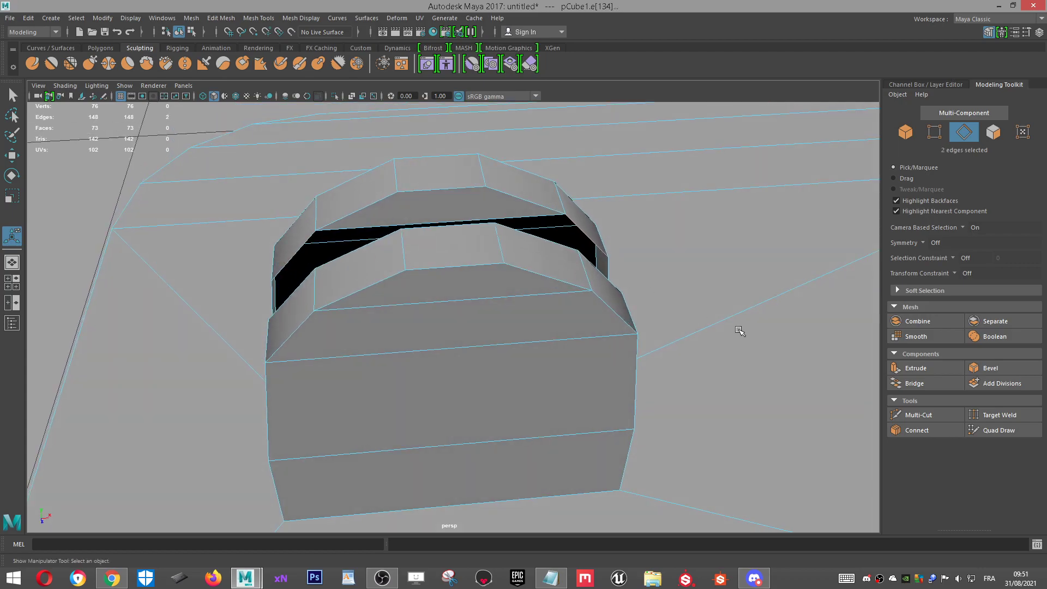
{"action": "left_click", "coordinate": [914, 384]}
Step: Bridge the two vertical open edges at the ends of the second plate to complete its inner wall
{"action": "left_click_drag", "start_coordinate": [654, 305], "coordinate": [356, 262], "text": "alt"}
{"action": "left_click", "coordinate": [316, 364]}
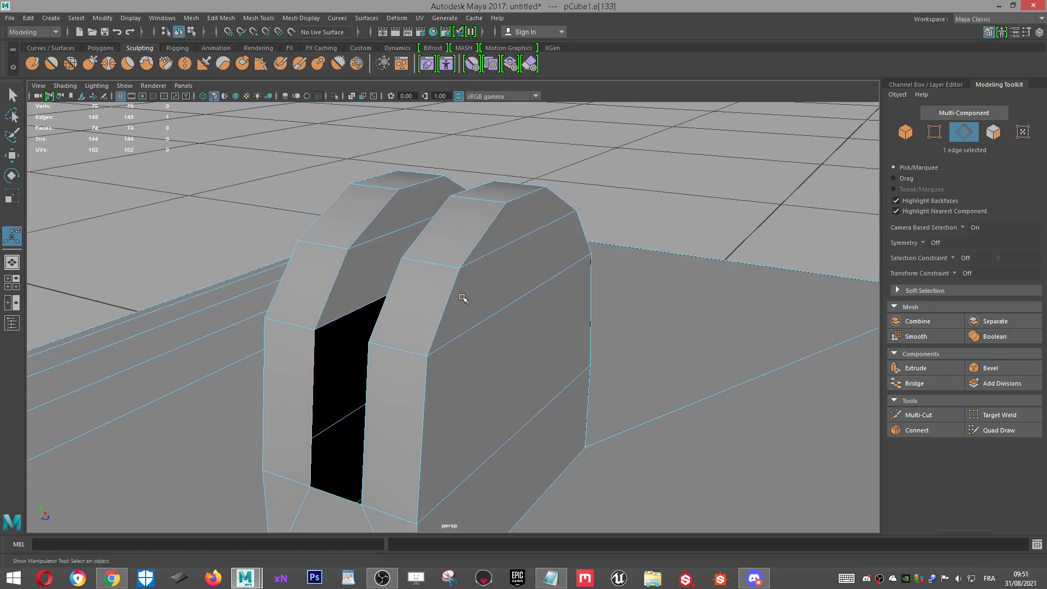
{"action": "left_click_drag", "start_coordinate": [479, 295], "coordinate": [293, 301], "text": "alt"}
{"action": "left_click", "coordinate": [604, 383], "text": "shift"}
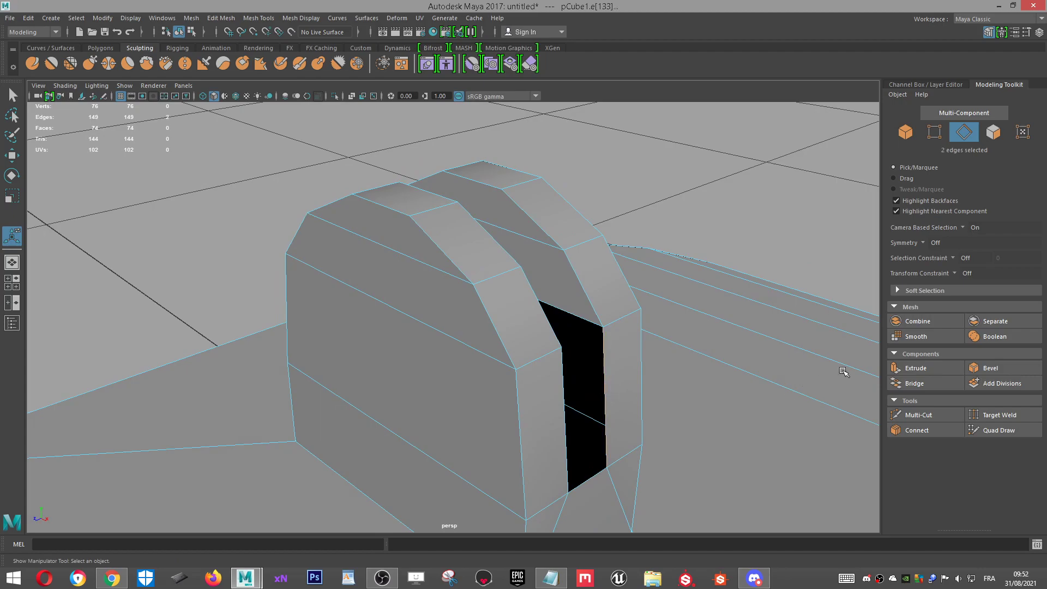
{"action": "left_click", "coordinate": [915, 384]}
Step: Bridge the two short open edges at the slot's ends to close its floor between the plates
{"action": "left_click_drag", "start_coordinate": [681, 338], "coordinate": [405, 173], "text": "alt"}
{"action": "left_click", "coordinate": [417, 214]}
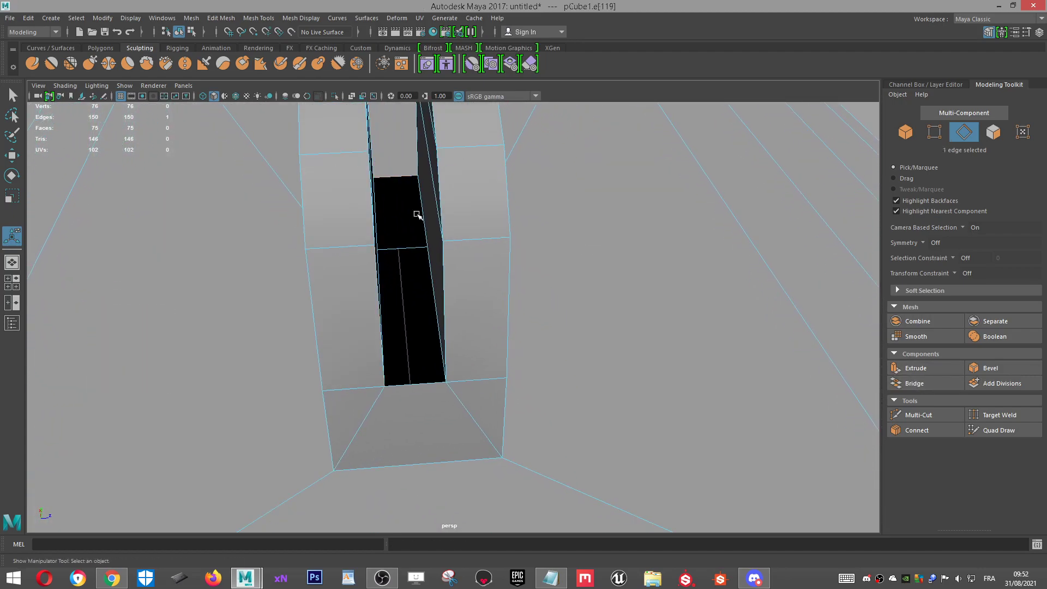
{"action": "left_click", "coordinate": [413, 385], "text": "shift"}
{"action": "left_click", "coordinate": [914, 383]}
{"action": "left_click_drag", "start_coordinate": [388, 297], "coordinate": [416, 235], "text": "alt"}
Step: Return to object mode and select the whole lamp base with its slotted block
{"action": "scroll", "coordinate": [410, 235], "scroll_direction": "down", "scroll_amount": 5}
{"action": "right_click_drag", "start_coordinate": [416, 234], "coordinate": [592, 237]}
{"action": "left_click", "coordinate": [592, 237]}
{"action": "left_click_drag", "start_coordinate": [592, 238], "coordinate": [581, 272], "text": "alt"}
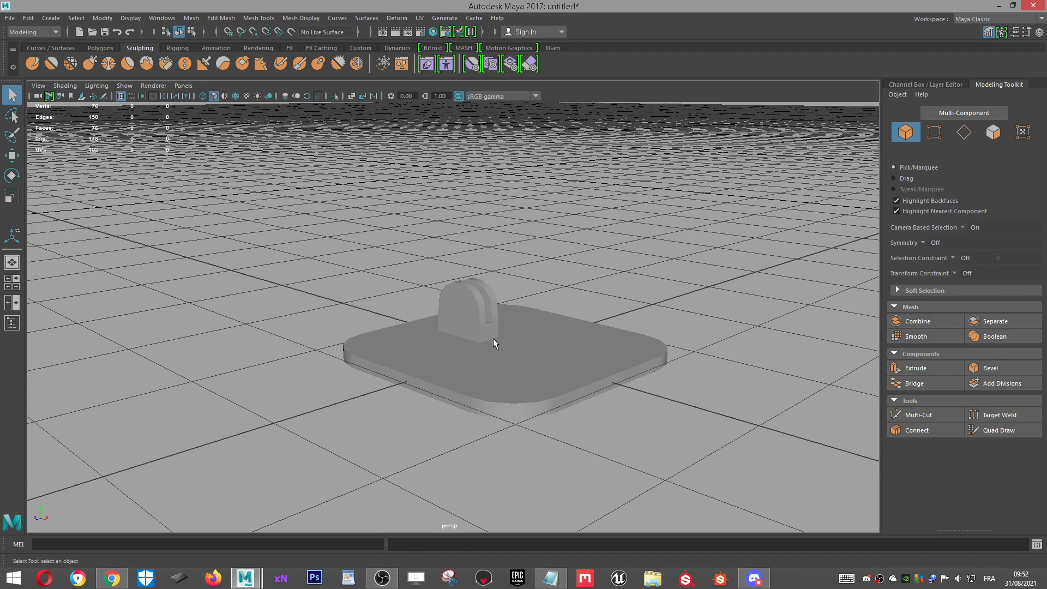
{"action": "left_click", "coordinate": [502, 380]}
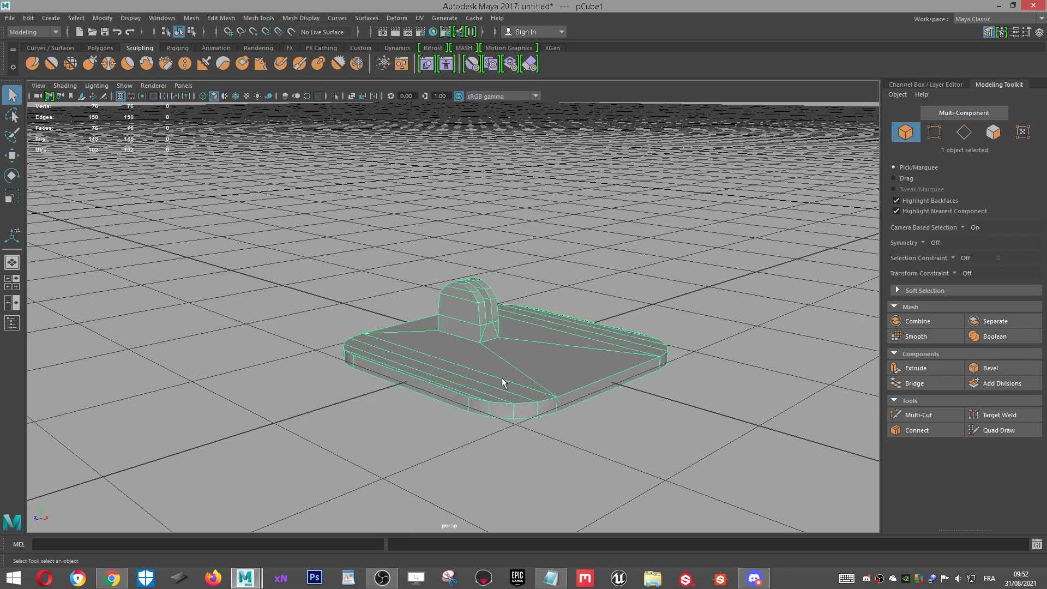
Step: Duplicate the lamp base with its slotted block and raise the copy about 17.7 units above the original
{"action": "scroll", "coordinate": [510, 359], "scroll_direction": "up", "scroll_amount": 2}
{"action": "key", "text": "w"}
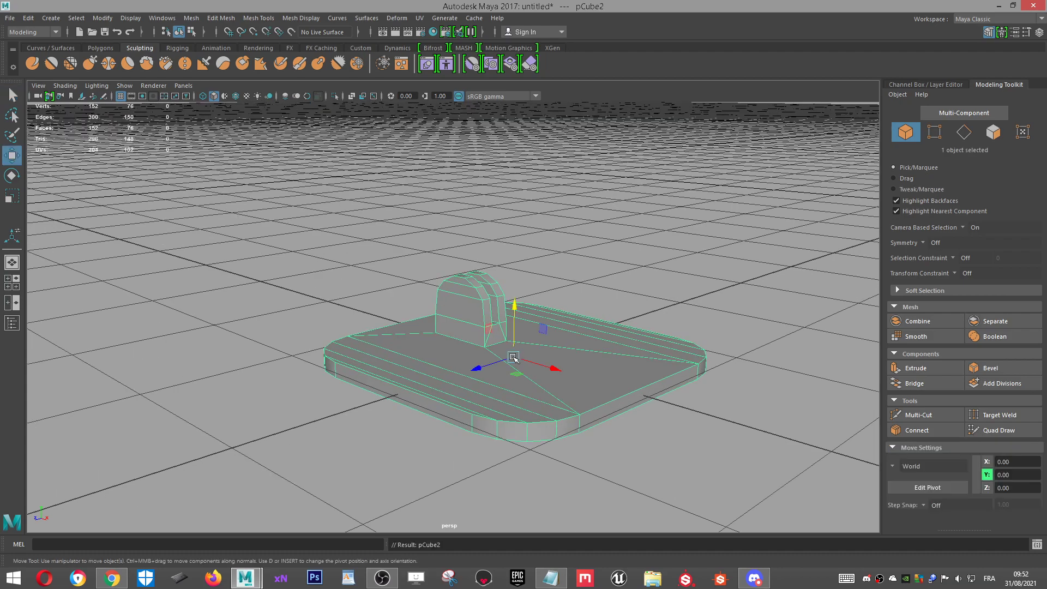
{"action": "left_click_drag", "start_coordinate": [514, 323], "coordinate": [515, 136]}
{"action": "scroll", "coordinate": [581, 180], "scroll_direction": "down", "scroll_amount": 2}
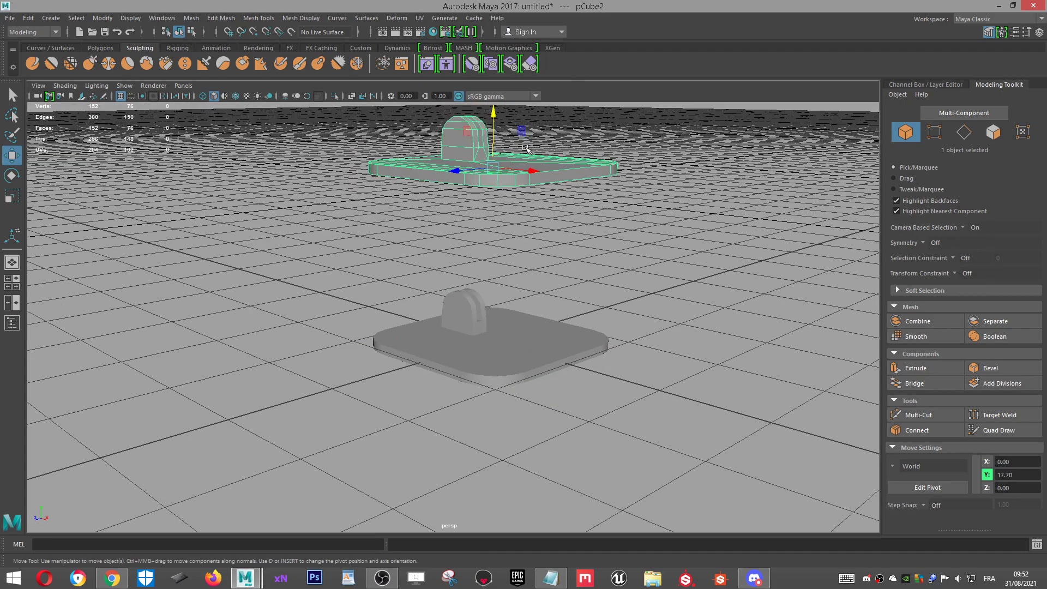
{"action": "middle_click_drag", "start_coordinate": [526, 147], "coordinate": [551, 312], "text": "alt"}
Step: Switch the raised copy to face selection and turn off camera-based selection
{"action": "scroll", "coordinate": [558, 313], "scroll_direction": "up", "scroll_amount": 3}
{"action": "left_click_drag", "start_coordinate": [582, 307], "coordinate": [627, 295], "text": "alt"}
{"action": "middle_click_drag", "start_coordinate": [671, 201], "coordinate": [515, 224], "text": "alt"}
{"action": "left_click", "coordinate": [535, 223]}
{"action": "scroll", "coordinate": [506, 272], "scroll_direction": "up", "scroll_amount": 1}
{"action": "left_click", "coordinate": [507, 271]}
{"action": "right_click_drag", "start_coordinate": [507, 271], "coordinate": [486, 224]}
{"action": "left_click_drag", "start_coordinate": [487, 224], "coordinate": [514, 212], "text": "alt"}
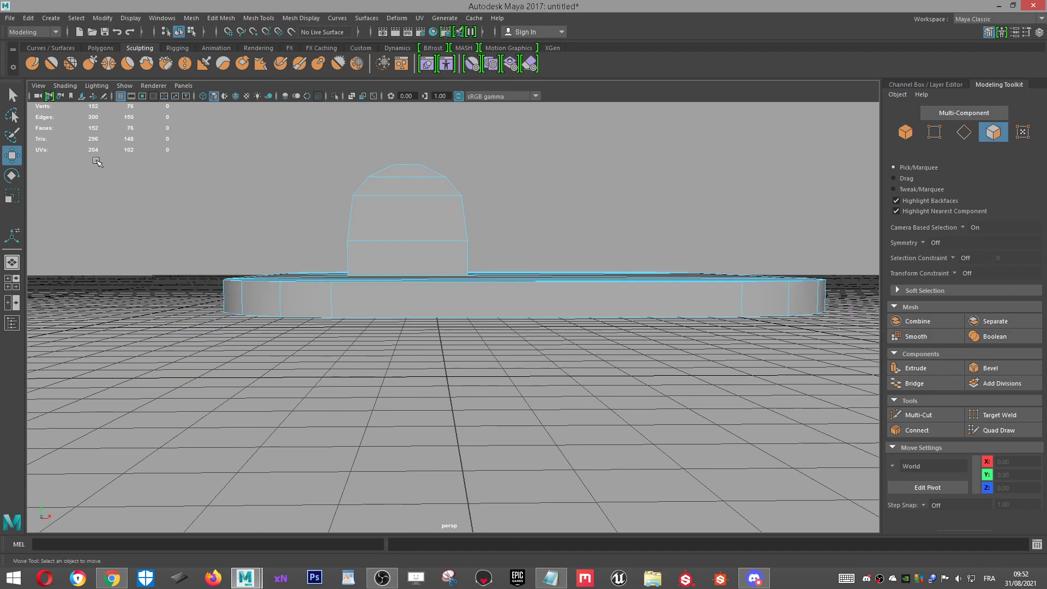
{"action": "double_click", "coordinate": [12, 96]}
{"action": "left_click", "coordinate": [279, 228]}
{"action": "left_click", "coordinate": [436, 186]}
{"action": "left_click", "coordinate": [396, 169]}
Step: Delete all faces of the copied base plate, keeping only its slotted block
{"action": "left_click_drag", "start_coordinate": [263, 129], "coordinate": [537, 200]}
{"action": "scroll", "coordinate": [519, 261], "scroll_direction": "down", "scroll_amount": 4}
{"action": "left_click_drag", "start_coordinate": [644, 213], "coordinate": [168, 366]}
{"action": "left_click_drag", "start_coordinate": [446, 233], "coordinate": [460, 206], "text": "alt"}
{"action": "key", "text": "Delete"}
{"action": "right_click_drag", "start_coordinate": [462, 202], "coordinate": [436, 197]}
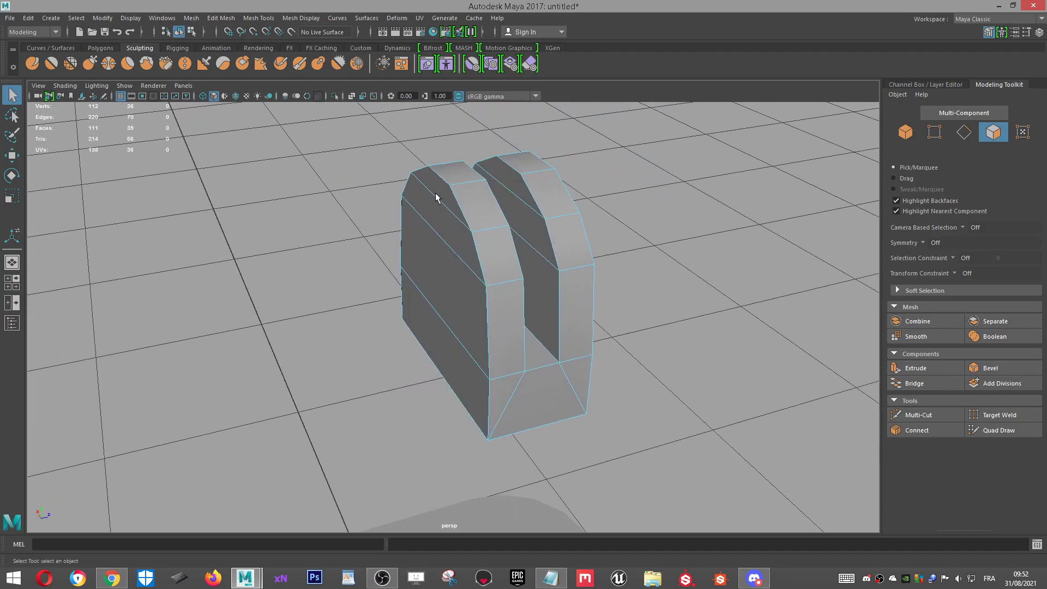
Step: Try to select the four stacked faces on one outer side of the copied block
{"action": "left_click", "coordinate": [436, 197]}
{"action": "key", "text": "w"}
{"action": "left_click_drag", "start_coordinate": [445, 194], "coordinate": [534, 400], "text": "alt"}
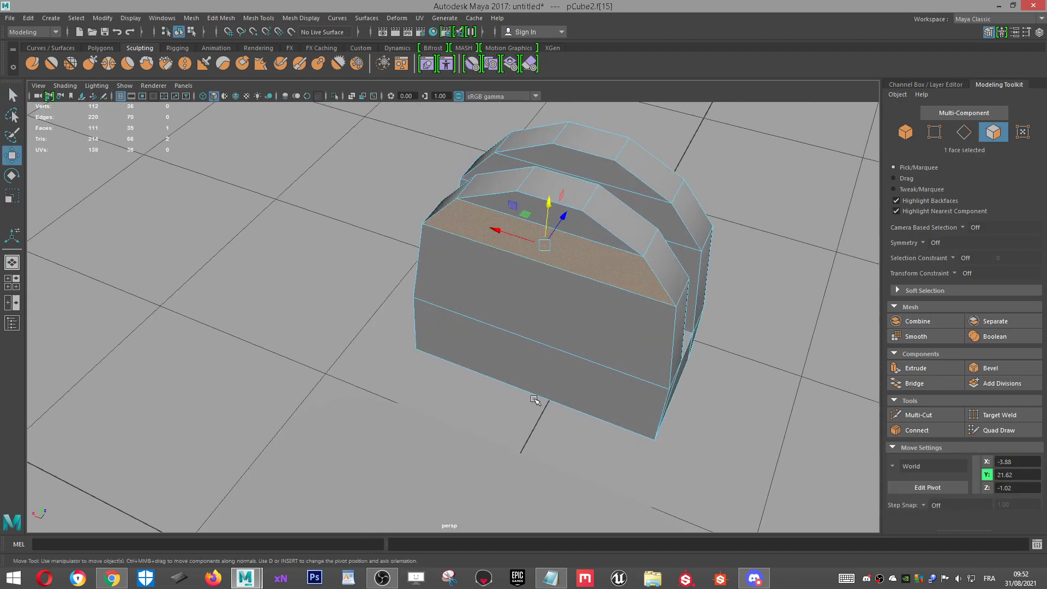
{"action": "left_click", "coordinate": [549, 306]}
{"action": "right_click_drag", "start_coordinate": [538, 202], "coordinate": [595, 143], "text": "alt"}
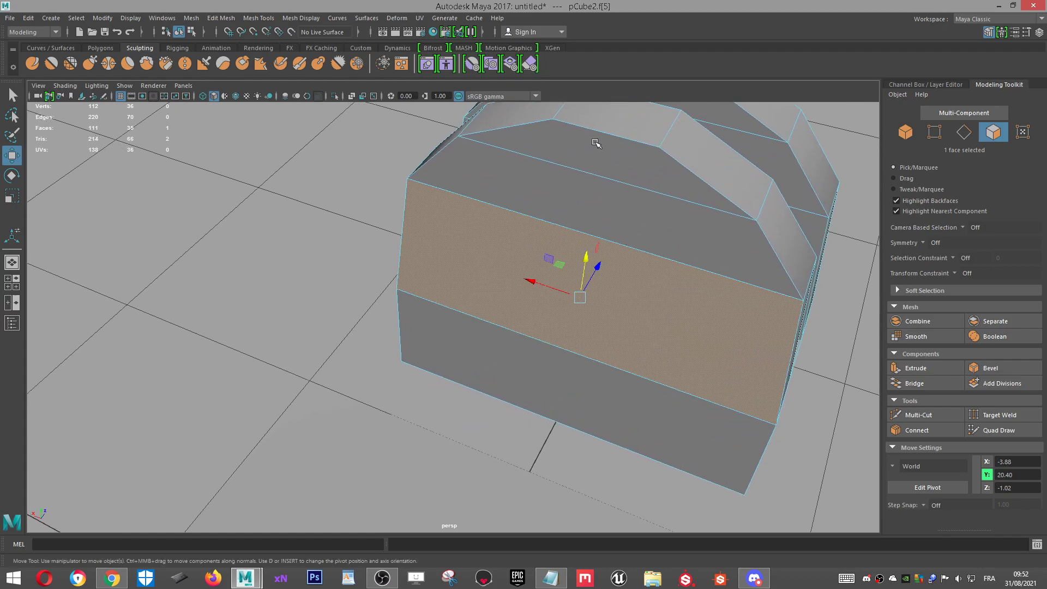
{"action": "left_click", "coordinate": [598, 144]}
{"action": "left_click", "coordinate": [604, 197], "text": "shift"}
{"action": "left_click", "coordinate": [575, 292], "text": "shift"}
{"action": "left_click", "coordinate": [535, 369], "text": "shift"}
{"action": "left_click_drag", "start_coordinate": [626, 345], "coordinate": [487, 227], "text": "alt"}
{"action": "left_click_drag", "start_coordinate": [569, 259], "coordinate": [510, 268], "text": "alt"}
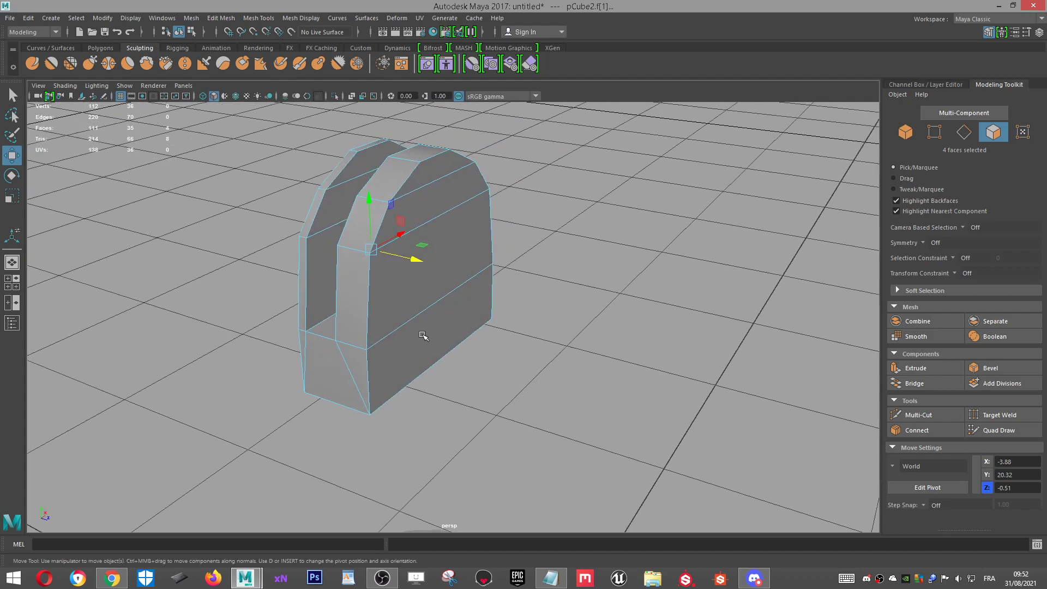
{"action": "left_click", "coordinate": [455, 311]}
{"action": "scroll", "coordinate": [409, 207], "scroll_direction": "up", "scroll_amount": 3}
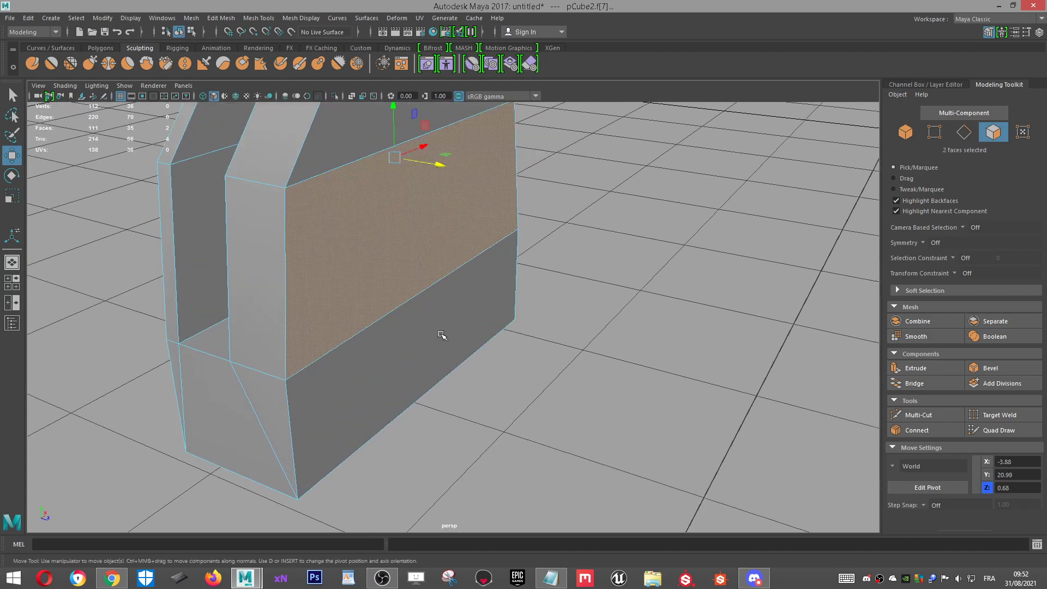
{"action": "left_click", "coordinate": [440, 333]}
{"action": "scroll", "coordinate": [431, 294], "scroll_direction": "up", "scroll_amount": 3}
{"action": "key", "text": "ctrl+z"}
{"action": "key", "text": "ctrl+z"}
{"action": "middle_click_drag", "start_coordinate": [491, 223], "coordinate": [488, 240], "text": "alt"}
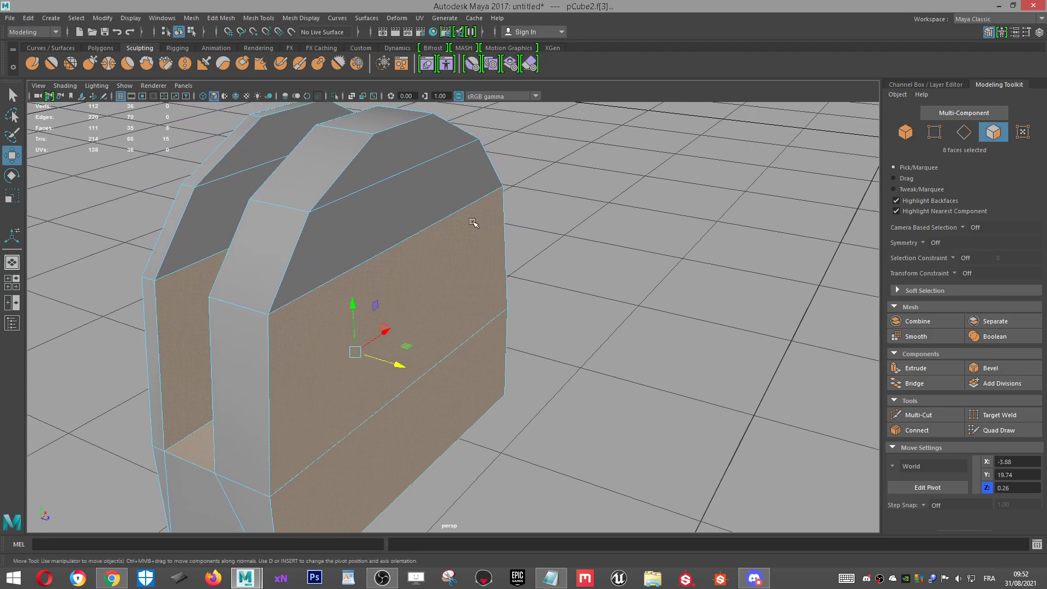
{"action": "key", "text": "ctrl+z"}
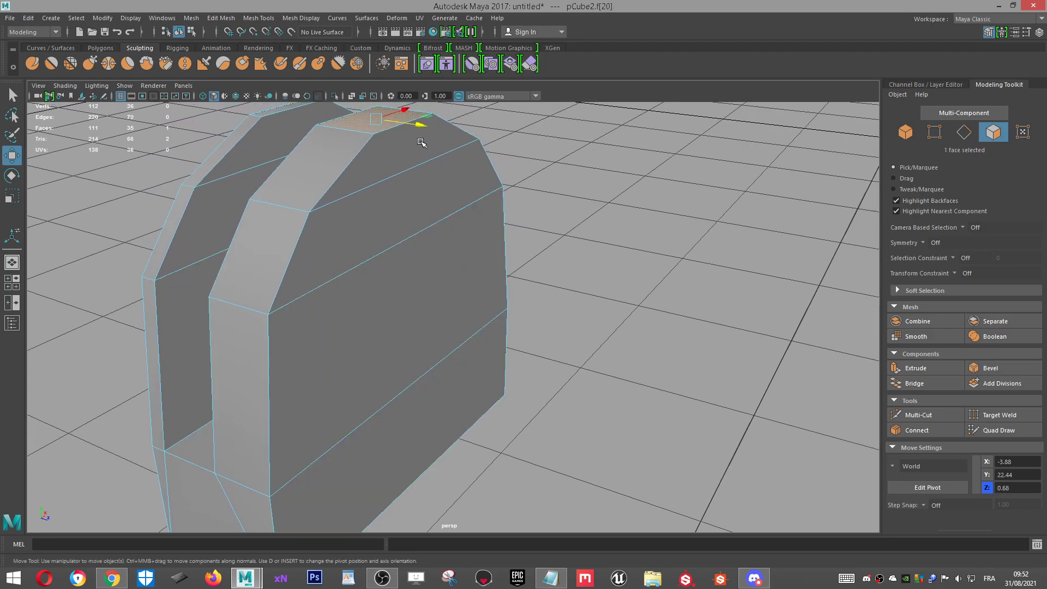
Step: Turn on camera-based selection and select the four outer side faces of one plate for moving
{"action": "double_click", "coordinate": [12, 97]}
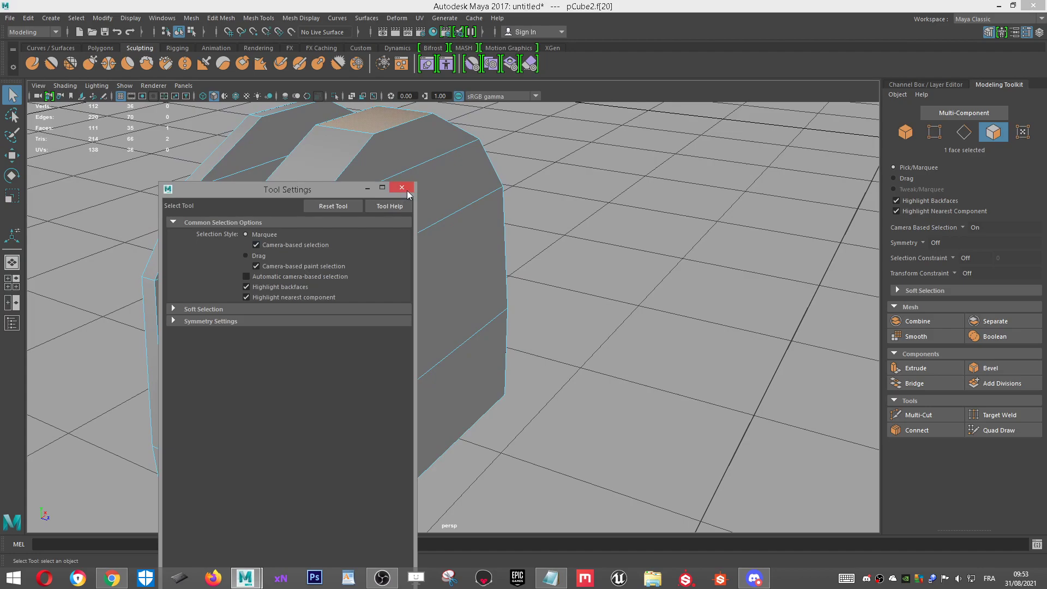
{"action": "left_click", "coordinate": [407, 191]}
{"action": "left_click", "coordinate": [411, 156]}
{"action": "left_click", "coordinate": [401, 223], "text": "shift"}
{"action": "left_click", "coordinate": [411, 283], "text": "shift"}
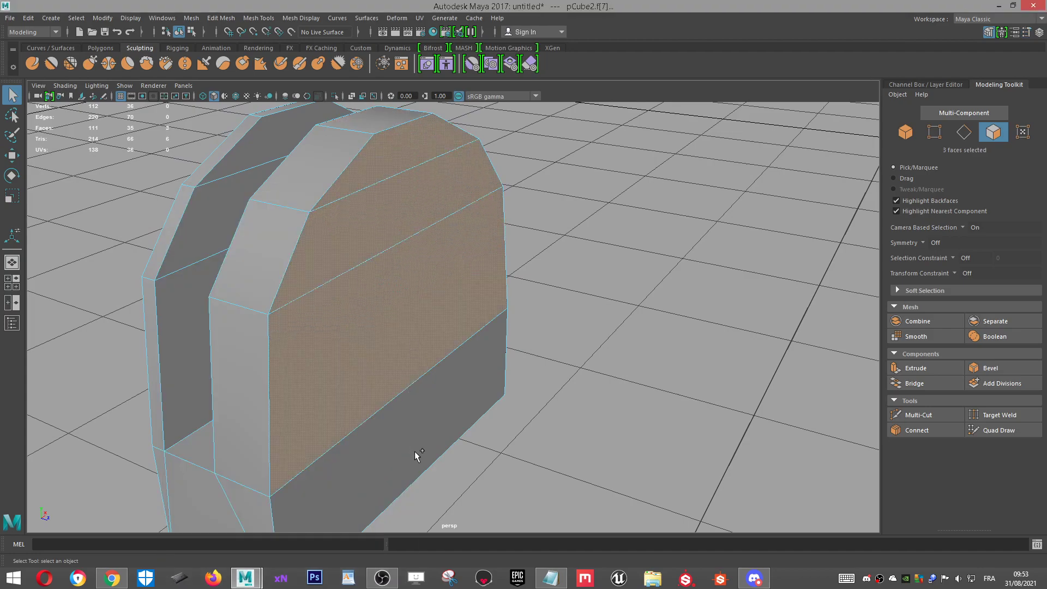
{"action": "left_click", "coordinate": [414, 451], "text": "shift"}
{"action": "scroll", "coordinate": [433, 420], "scroll_direction": "down", "scroll_amount": 4}
{"action": "left_click_drag", "start_coordinate": [433, 420], "coordinate": [462, 352], "text": "alt"}
{"action": "key", "text": "w"}
{"action": "mouse_move", "coordinate": [531, 287]}
{"action": "left_mouse_down"}
{"action": "mouse_move", "coordinate": [504, 290]}
{"action": "mouse_move", "coordinate": [533, 245]}
{"action": "mouse_move", "coordinate": [537, 272]}
{"action": "left_mouse_up"}
{"action": "scroll", "coordinate": [479, 388], "scroll_direction": "down", "scroll_amount": 8}
{"action": "middle_click_drag", "start_coordinate": [537, 494], "coordinate": [538, 386], "text": "alt"}
{"action": "scroll", "coordinate": [469, 407], "scroll_direction": "up", "scroll_amount": 4}
{"action": "left_click_drag", "start_coordinate": [445, 310], "coordinate": [427, 322], "text": "alt"}
{"action": "scroll", "coordinate": [434, 319], "scroll_direction": "up", "scroll_amount": 3}
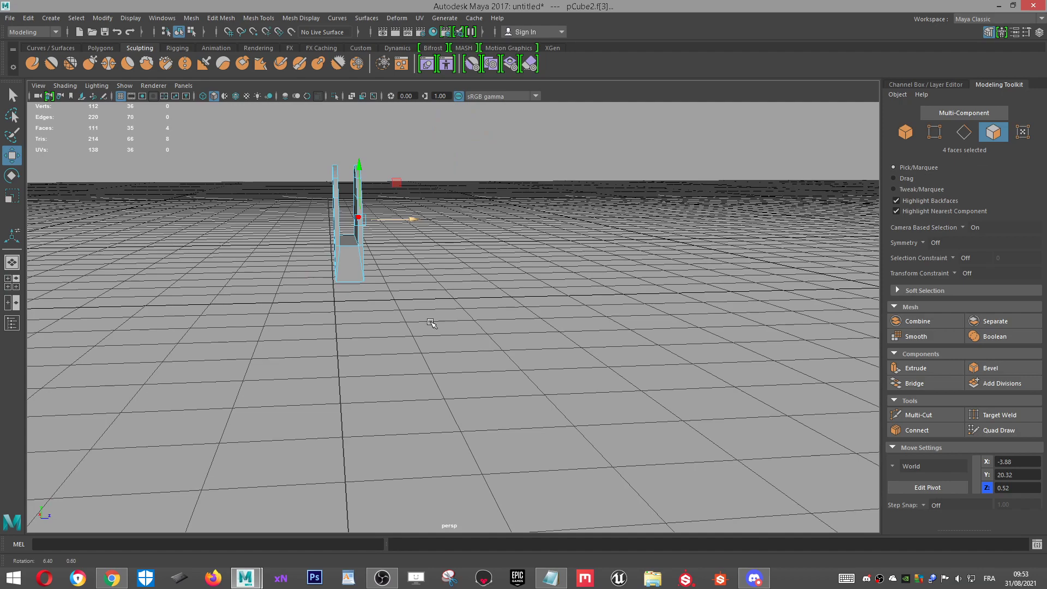
Step: Select all faces of the copied block and lower it to just above the original block
{"action": "mouse_move", "coordinate": [323, 185]}
{"action": "right_mouse_down"}
{"action": "mouse_move", "coordinate": [349, 173]}
{"action": "mouse_move", "coordinate": [329, 174]}
{"action": "right_mouse_up"}
{"action": "left_click_drag", "start_coordinate": [415, 236], "coordinate": [417, 231], "text": "alt"}
{"action": "right_click_drag", "start_coordinate": [351, 178], "coordinate": [358, 250]}
{"action": "double_click", "coordinate": [357, 249]}
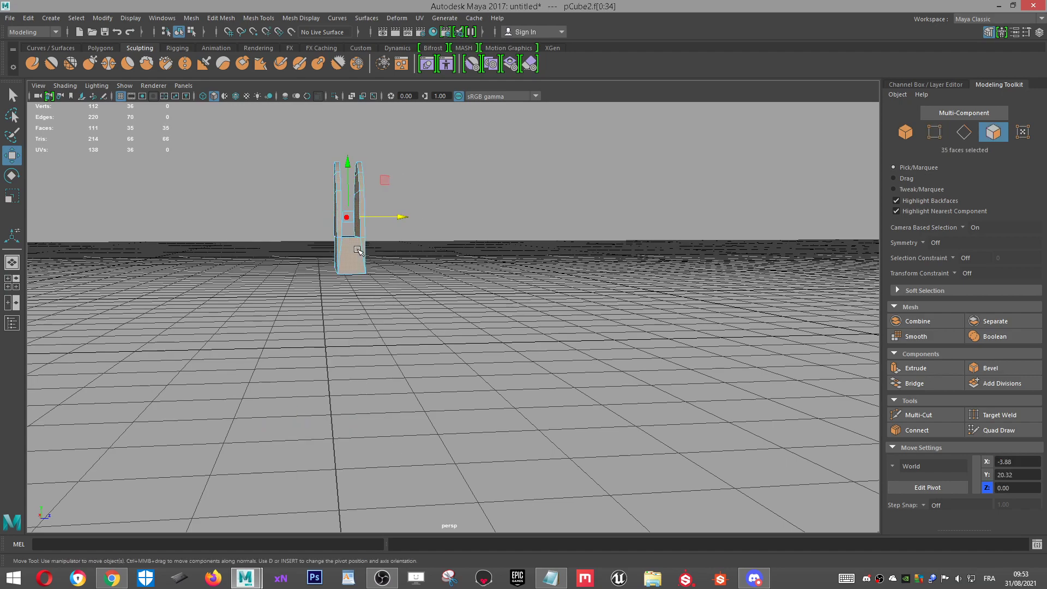
{"action": "scroll", "coordinate": [373, 262], "scroll_direction": "down", "scroll_amount": 5}
{"action": "left_click_drag", "start_coordinate": [387, 273], "coordinate": [477, 287], "text": "alt"}
{"action": "left_click_drag", "start_coordinate": [442, 225], "coordinate": [451, 356]}
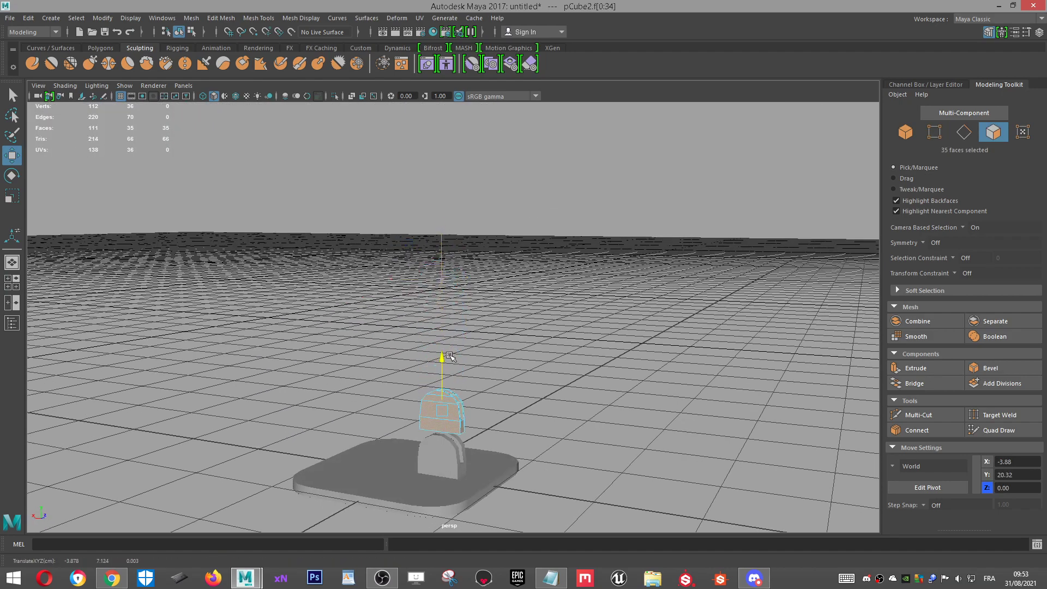
{"action": "key", "text": "f"}
Step: Try to move one plate's vertices outward on the copied block, and undo the move
{"action": "left_click_drag", "start_coordinate": [610, 471], "coordinate": [528, 467], "text": "alt"}
{"action": "scroll", "coordinate": [508, 425], "scroll_direction": "down", "scroll_amount": 4}
{"action": "left_click_drag", "start_coordinate": [464, 374], "coordinate": [460, 357], "text": "alt"}
{"action": "right_click_drag", "start_coordinate": [445, 317], "coordinate": [389, 266]}
{"action": "left_click_drag", "start_coordinate": [357, 164], "coordinate": [445, 493]}
{"action": "left_click_drag", "start_coordinate": [456, 322], "coordinate": [442, 322]}
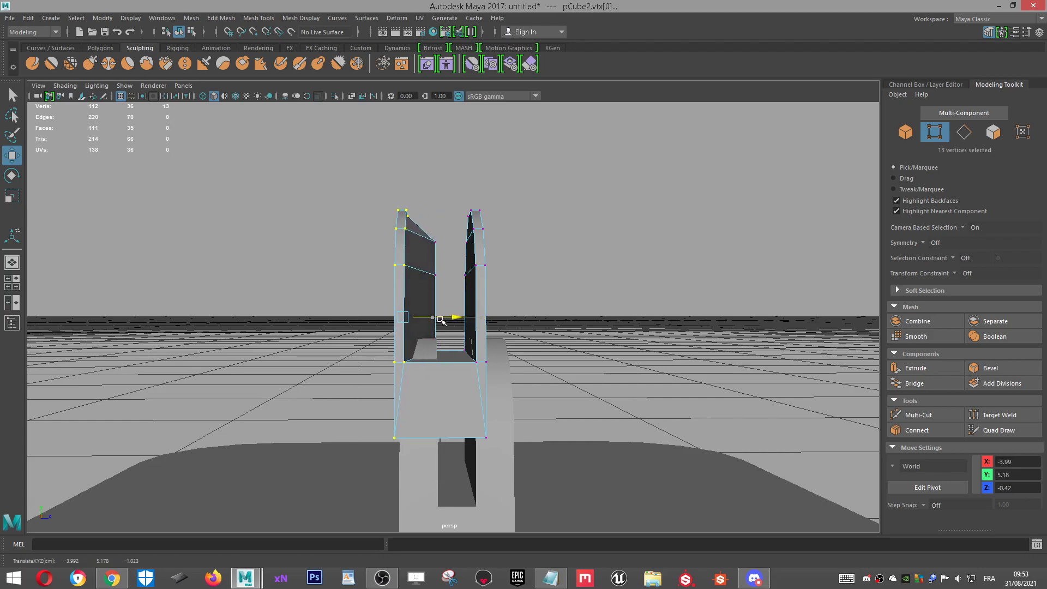
{"action": "key", "text": "ctrl+z"}
Step: Turn off camera-based selection and move all vertices of the copied block's one plate outward
{"action": "double_click", "coordinate": [11, 96]}
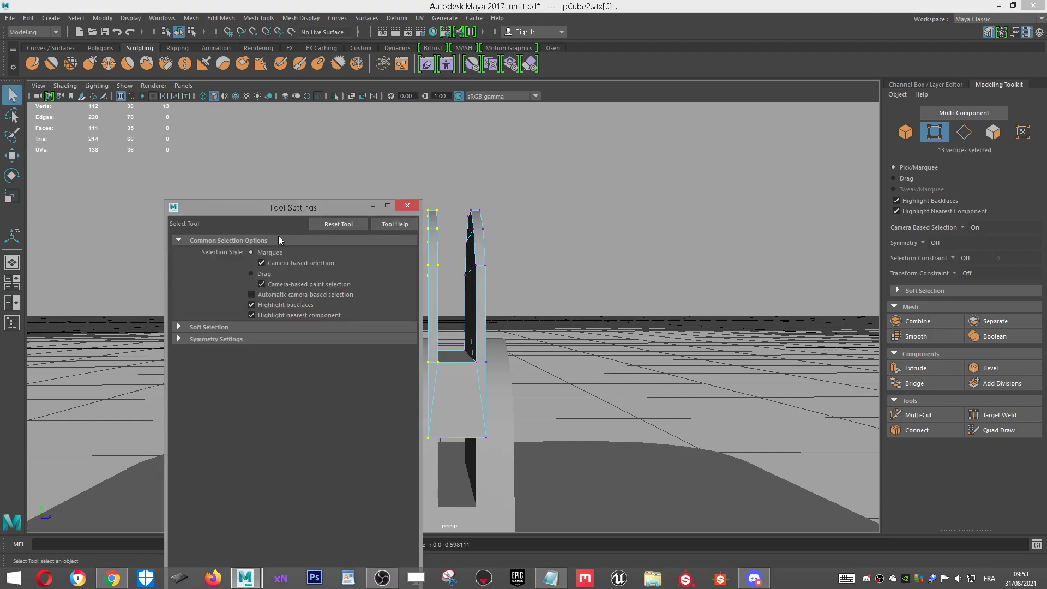
{"action": "left_click", "coordinate": [406, 206]}
{"action": "left_click_drag", "start_coordinate": [367, 145], "coordinate": [448, 472]}
{"action": "key", "text": "w"}
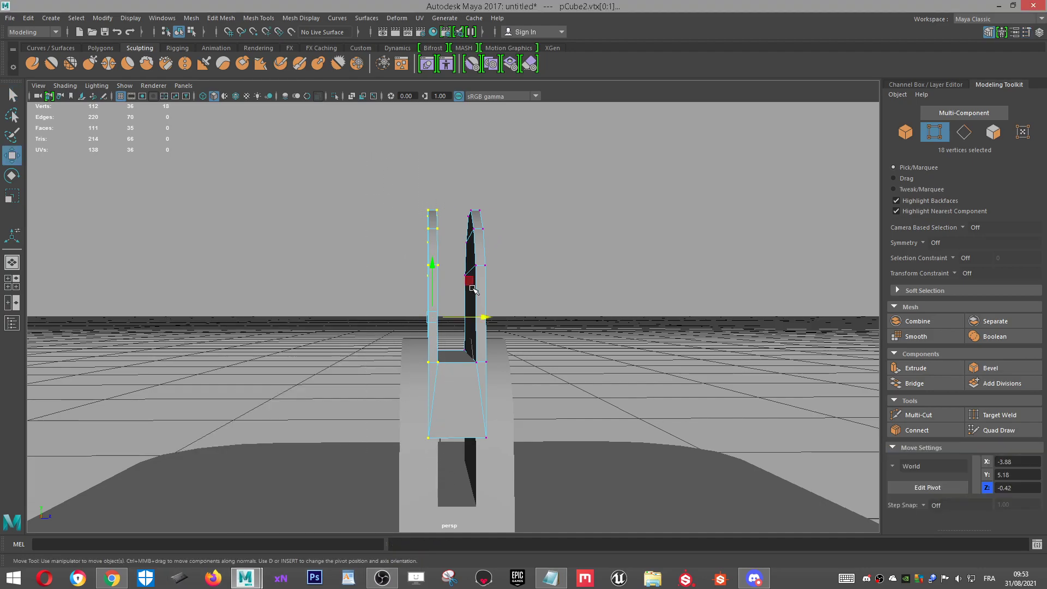
{"action": "left_click_drag", "start_coordinate": [482, 324], "coordinate": [446, 325]}
Step: Move the opposite plate's vertices outward to widen the slot, and select the copied block as an object
{"action": "left_click_drag", "start_coordinate": [439, 173], "coordinate": [556, 496]}
{"action": "left_click_drag", "start_coordinate": [522, 317], "coordinate": [513, 380]}
{"action": "right_click_drag", "start_coordinate": [487, 357], "coordinate": [540, 246]}
{"action": "left_click", "coordinate": [484, 297]}
{"action": "scroll", "coordinate": [581, 318], "scroll_direction": "down", "scroll_amount": 3}
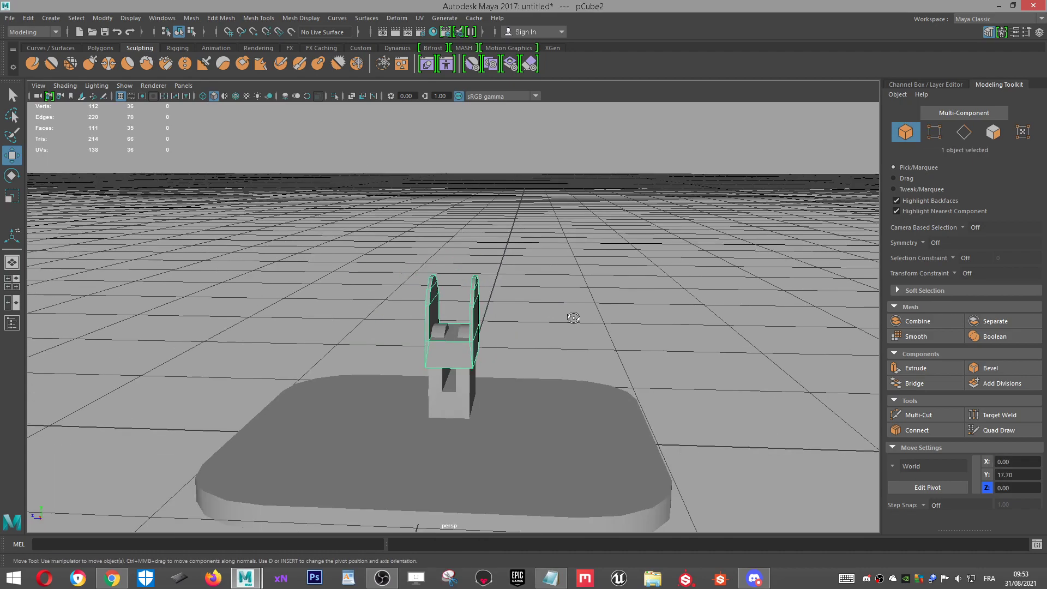
Step: Lower the copied block's pivot to the block's height and raise the block to about Y 12.85
{"action": "left_click_drag", "start_coordinate": [581, 318], "coordinate": [507, 310], "text": "alt"}
{"action": "scroll", "coordinate": [464, 277], "scroll_direction": "up", "scroll_amount": 3}
{"action": "scroll", "coordinate": [608, 365], "scroll_direction": "up", "scroll_amount": 1}
{"action": "left_click_drag", "start_coordinate": [564, 356], "coordinate": [451, 326], "text": "alt"}
{"action": "scroll", "coordinate": [452, 327], "scroll_direction": "up", "scroll_amount": 1}
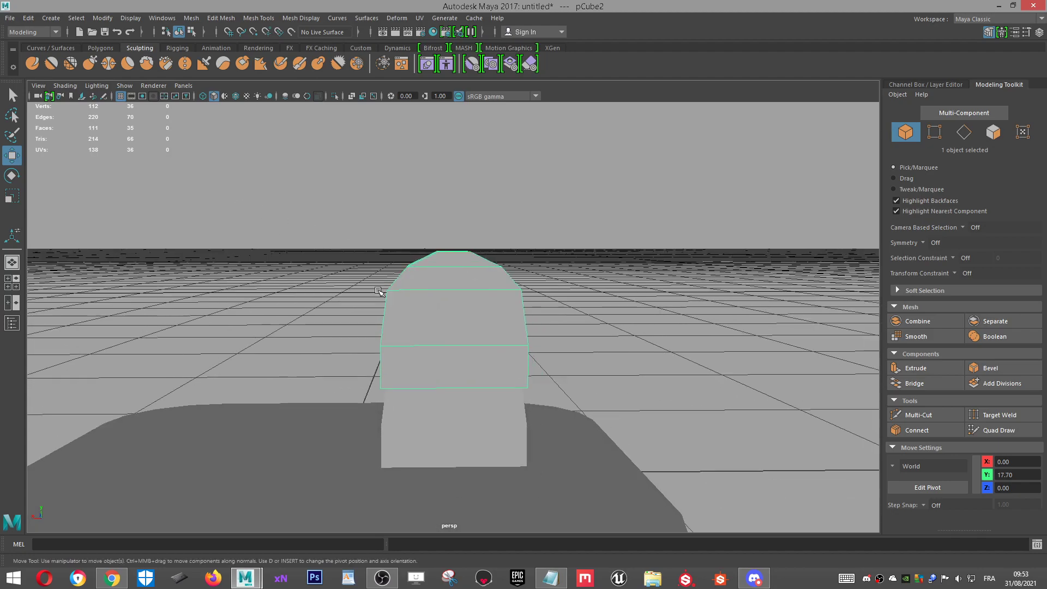
{"action": "scroll", "coordinate": [372, 286], "scroll_direction": "down", "scroll_amount": 6}
{"action": "key", "text": "d"}
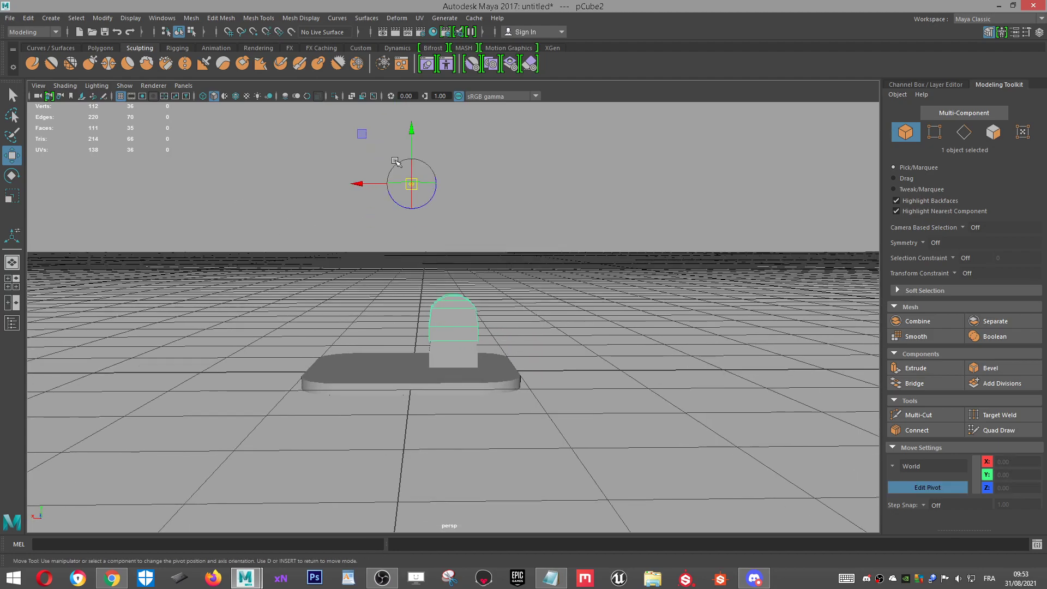
{"action": "left_click_drag", "start_coordinate": [418, 126], "coordinate": [435, 182]}
{"action": "key", "text": "d"}
{"action": "scroll", "coordinate": [452, 230], "scroll_direction": "up", "scroll_amount": 1}
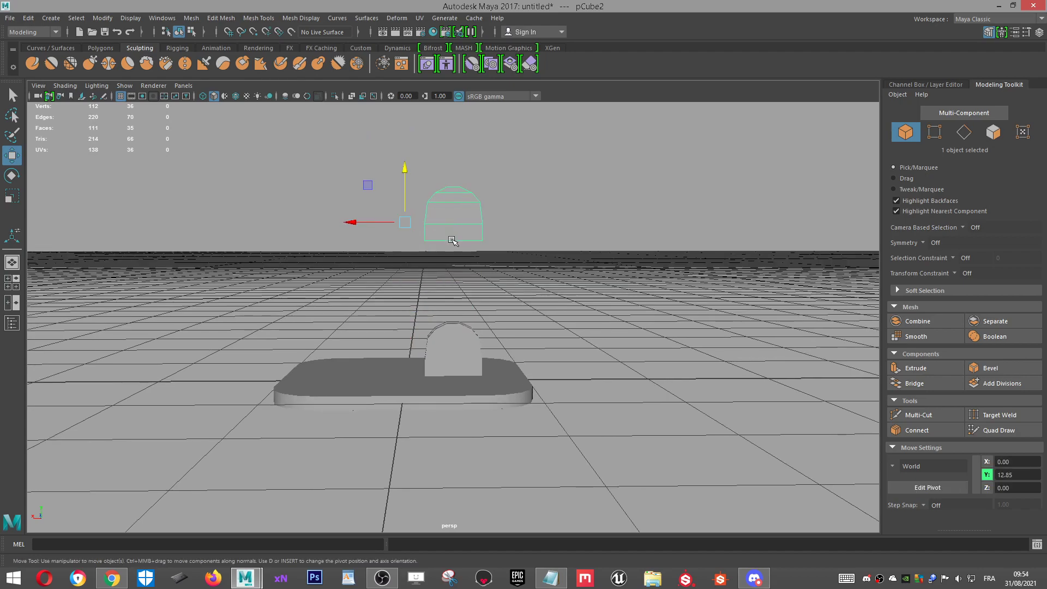
Step: Move the copied block in the XY plane to about X -1.69, Y 14.32
{"action": "left_click_drag", "start_coordinate": [422, 315], "coordinate": [518, 258], "text": "alt"}
{"action": "left_click_drag", "start_coordinate": [537, 189], "coordinate": [514, 171]}
{"action": "scroll", "coordinate": [481, 199], "scroll_direction": "up", "scroll_amount": 3}
{"action": "left_click_drag", "start_coordinate": [482, 247], "coordinate": [494, 316], "text": "alt"}
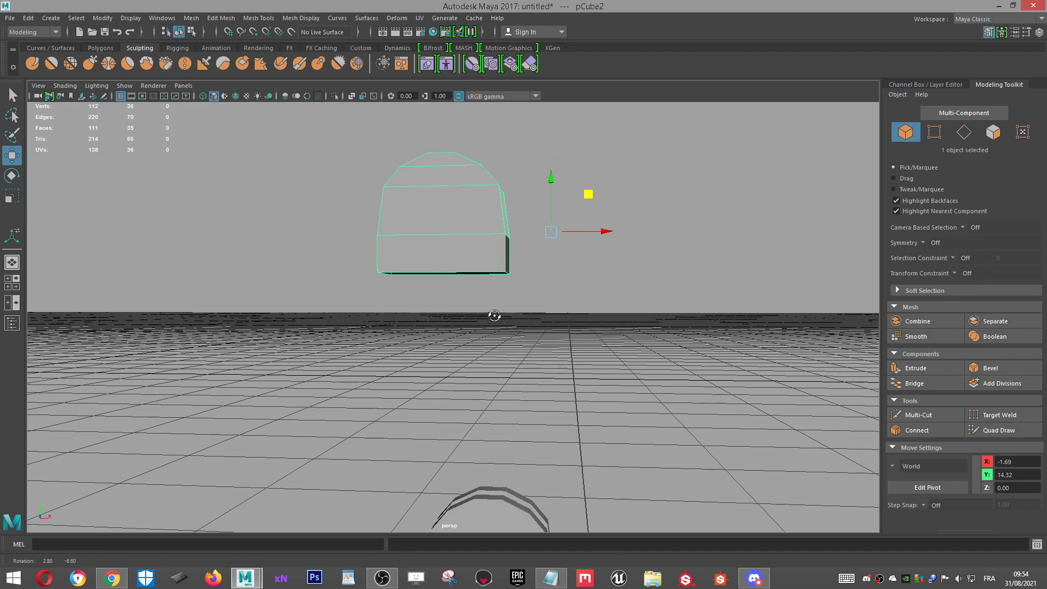
{"action": "scroll", "coordinate": [537, 312], "scroll_direction": "down", "scroll_amount": 3}
{"action": "left_click_drag", "start_coordinate": [577, 240], "coordinate": [228, 8], "text": "alt"}
Step: Turn off the Rotate tool's step snapping and tilt the copied block slightly about its Z axis
{"action": "key", "text": "e"}
{"action": "left_click_drag", "start_coordinate": [447, 247], "coordinate": [395, 521]}
{"action": "double_click", "coordinate": [15, 176]}
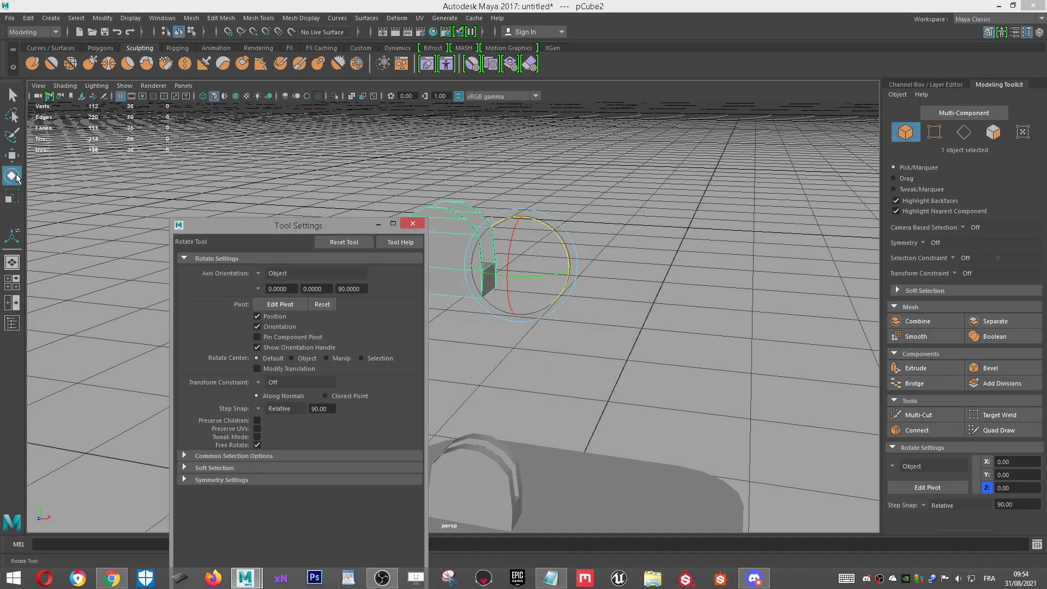
{"action": "left_click", "coordinate": [257, 410]}
{"action": "left_click", "coordinate": [279, 416]}
{"action": "left_click", "coordinate": [378, 224]}
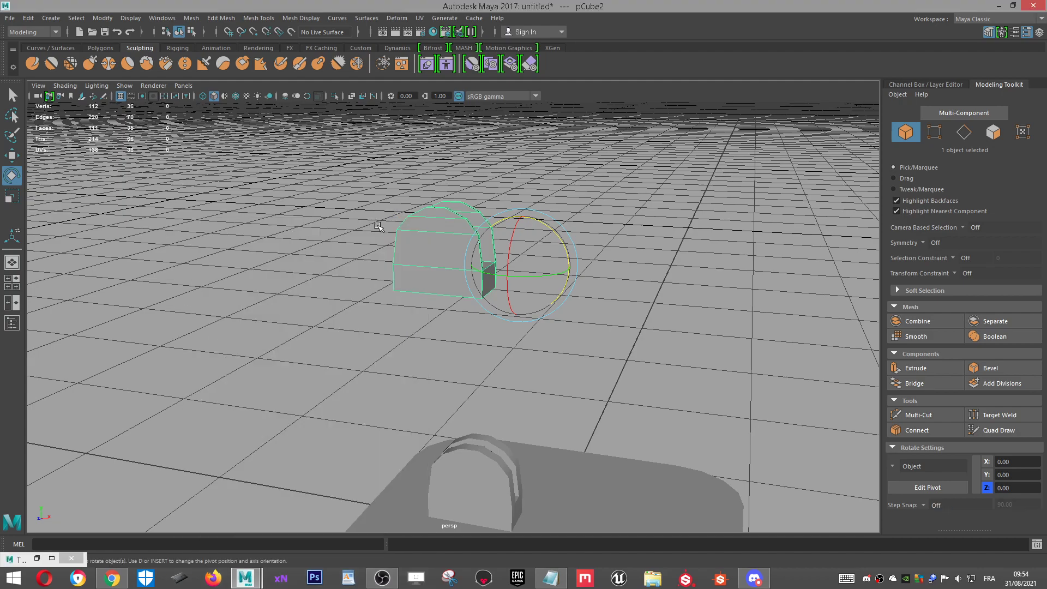
{"action": "mouse_move", "coordinate": [555, 240]}
{"action": "left_mouse_down"}
{"action": "mouse_move", "coordinate": [565, 240]}
{"action": "mouse_move", "coordinate": [552, 231]}
{"action": "left_mouse_up"}
{"action": "left_click_drag", "start_coordinate": [430, 406], "coordinate": [475, 370], "text": "alt"}
Step: Bridge the two long open edges on the copied block's underside to close it
{"action": "right_click_drag", "start_coordinate": [449, 264], "coordinate": [453, 302]}
{"action": "scroll", "coordinate": [451, 273], "scroll_direction": "up", "scroll_amount": 2}
{"action": "left_click_drag", "start_coordinate": [451, 273], "coordinate": [505, 341], "text": "alt"}
{"action": "right_click_drag", "start_coordinate": [479, 175], "coordinate": [479, 145]}
{"action": "left_click", "coordinate": [378, 245]}
{"action": "left_click", "coordinate": [428, 299]}
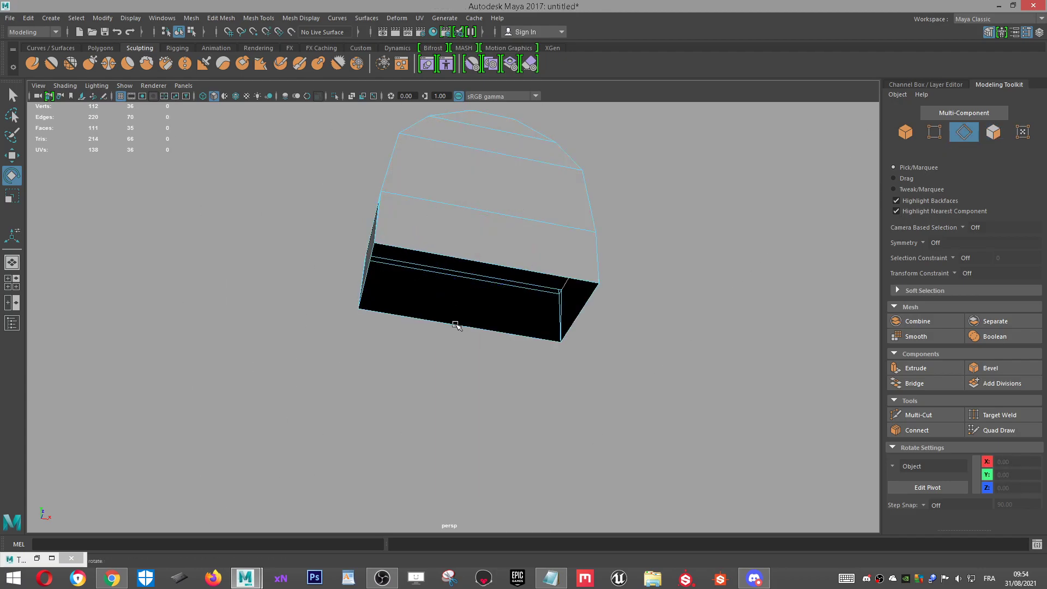
{"action": "left_click", "coordinate": [456, 325]}
{"action": "key", "text": "w"}
{"action": "left_click", "coordinate": [535, 268], "text": "shift"}
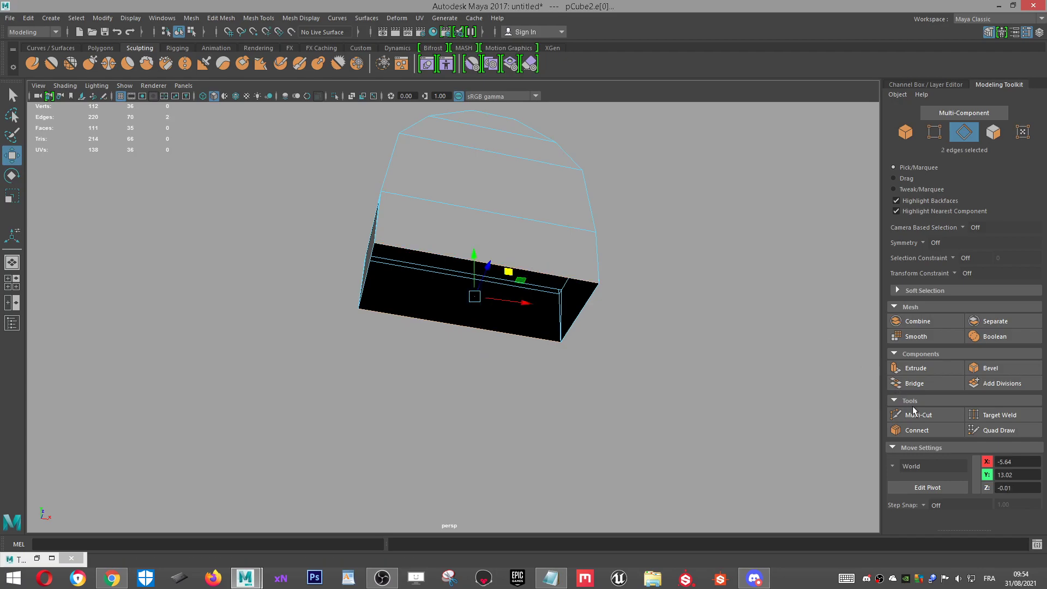
{"action": "left_click", "coordinate": [912, 384]}
Step: Extrude the copied block's underside face down to the base's mounting block to form a slanted lamp arm
{"action": "scroll", "coordinate": [708, 262], "scroll_direction": "down", "scroll_amount": 5}
{"action": "left_click_drag", "start_coordinate": [640, 290], "coordinate": [599, 338], "text": "alt"}
{"action": "middle_click_drag", "start_coordinate": [562, 428], "coordinate": [547, 206], "text": "alt"}
{"action": "scroll", "coordinate": [546, 206], "scroll_direction": "up", "scroll_amount": 3}
{"action": "right_click_drag", "start_coordinate": [518, 118], "coordinate": [518, 147]}
{"action": "left_click", "coordinate": [508, 124]}
{"action": "left_click", "coordinate": [484, 146]}
{"action": "middle_click_drag", "start_coordinate": [484, 147], "coordinate": [536, 196], "text": "alt"}
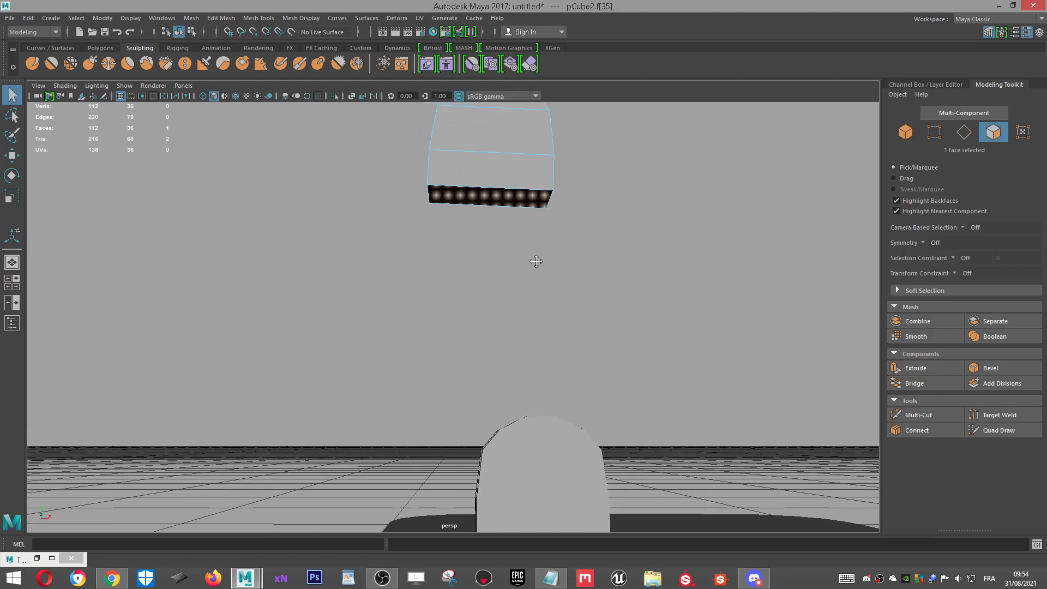
{"action": "left_click", "coordinate": [913, 368]}
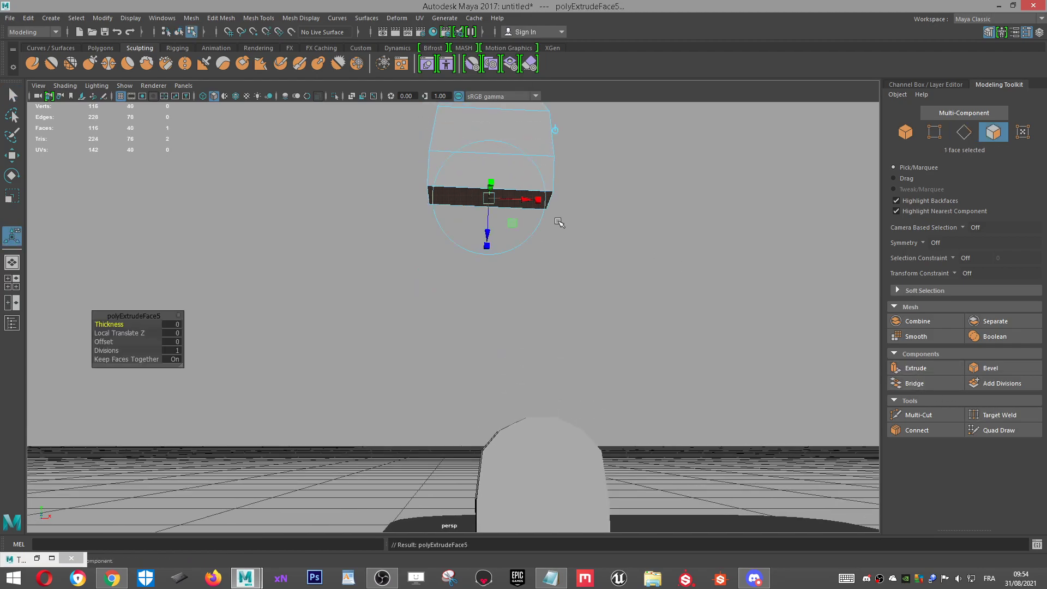
{"action": "left_click_drag", "start_coordinate": [526, 164], "coordinate": [641, 460]}
Step: Angle the arm's extruded lower end face where it meets the base's mounting block
{"action": "left_click_drag", "start_coordinate": [530, 299], "coordinate": [451, 210], "text": "alt"}
{"action": "left_click_drag", "start_coordinate": [529, 327], "coordinate": [550, 394], "text": "alt"}
{"action": "key", "text": "e"}
{"action": "mouse_move", "coordinate": [567, 422]}
{"action": "left_mouse_down", "text": "alt"}
{"action": "mouse_move", "coordinate": [598, 397]}
{"action": "mouse_move", "coordinate": [576, 366]}
{"action": "mouse_move", "coordinate": [607, 429]}
{"action": "mouse_move", "coordinate": [594, 421]}
{"action": "mouse_move", "coordinate": [600, 410]}
{"action": "left_mouse_up", "text": "alt"}
{"action": "key", "text": "w"}
{"action": "key", "text": "e"}
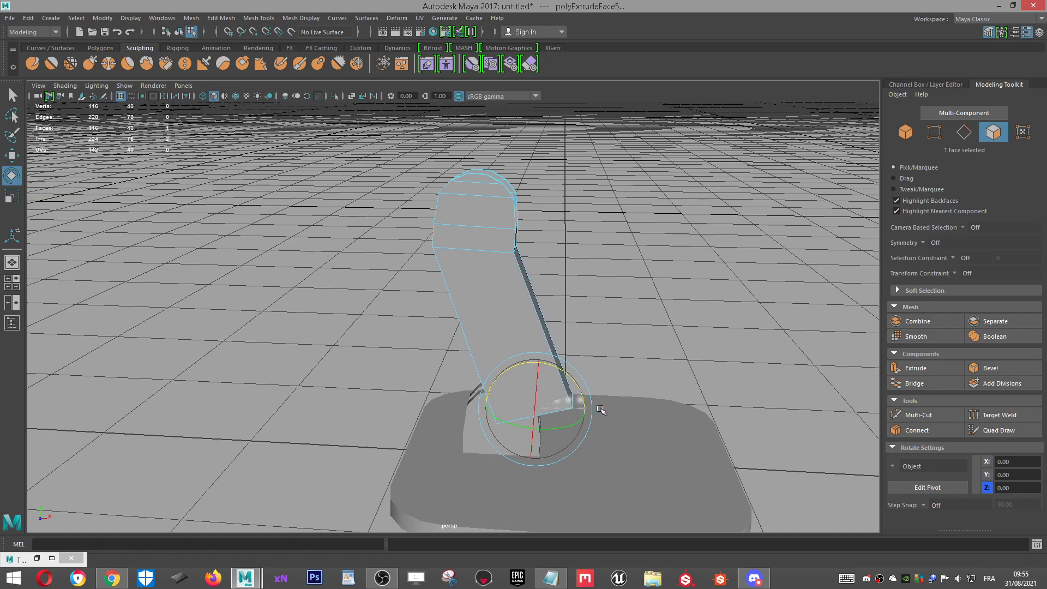
{"action": "left_click_drag", "start_coordinate": [592, 453], "coordinate": [708, 451], "text": "alt"}
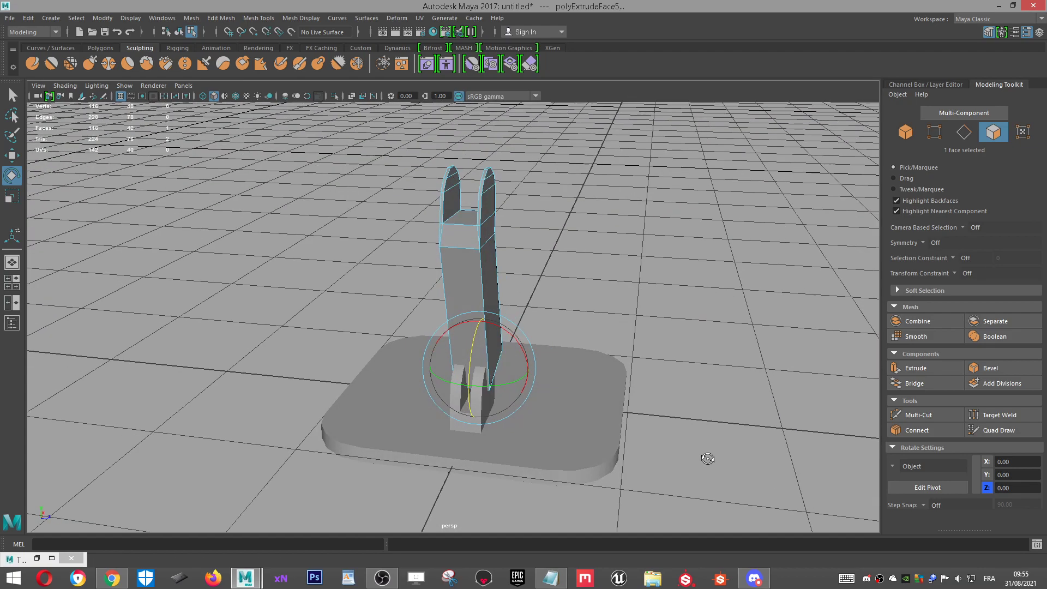
{"action": "scroll", "coordinate": [635, 387], "scroll_direction": "up", "scroll_amount": 3}
{"action": "left_click_drag", "start_coordinate": [635, 386], "coordinate": [591, 367], "text": "alt"}
Step: Bevel the two opposite edges of the arm's lower end face along its sides, with a fraction of 0.25
{"action": "right_click_drag", "start_coordinate": [495, 296], "coordinate": [548, 248]}
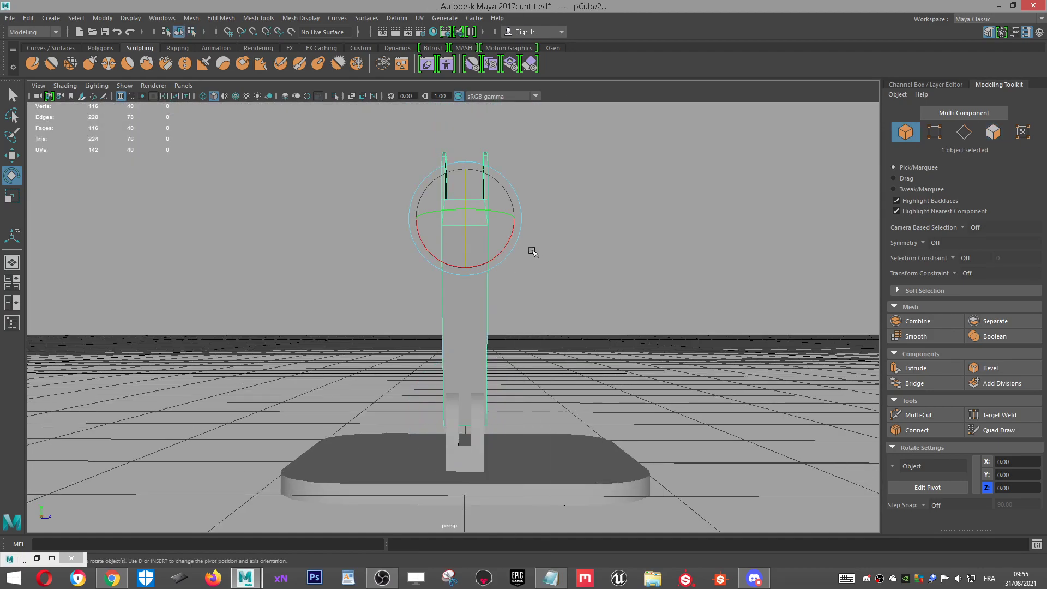
{"action": "key", "text": "r"}
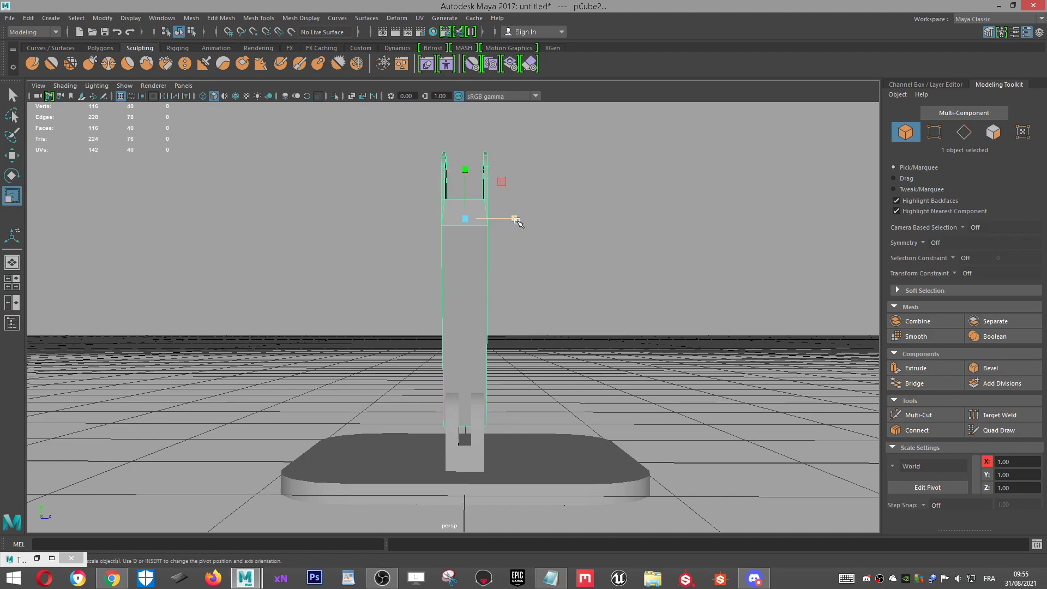
{"action": "left_click_drag", "start_coordinate": [581, 245], "coordinate": [480, 338], "text": "alt"}
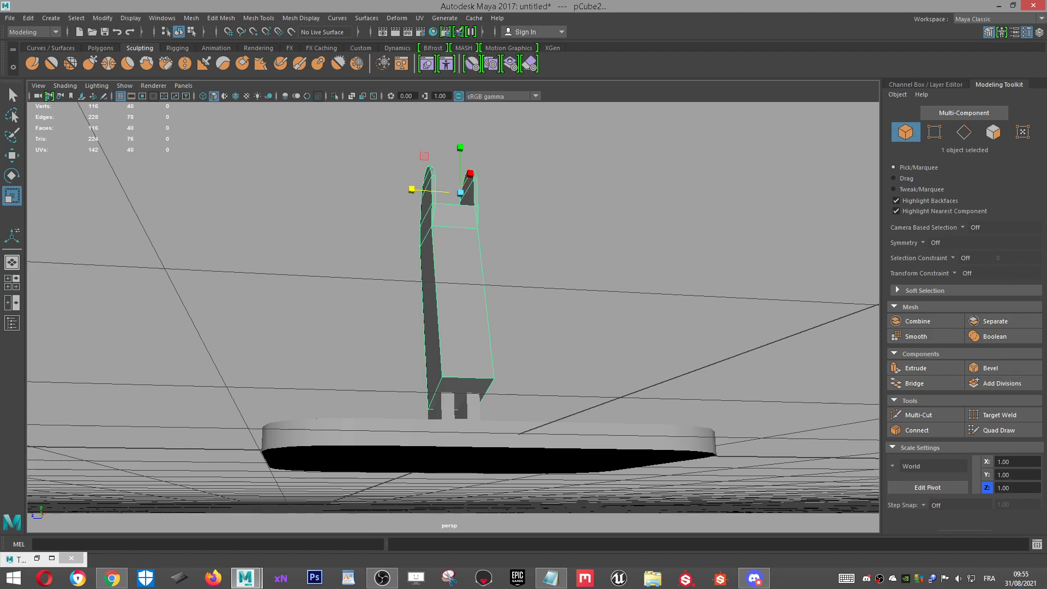
{"action": "scroll", "coordinate": [473, 360], "scroll_direction": "up", "scroll_amount": 5}
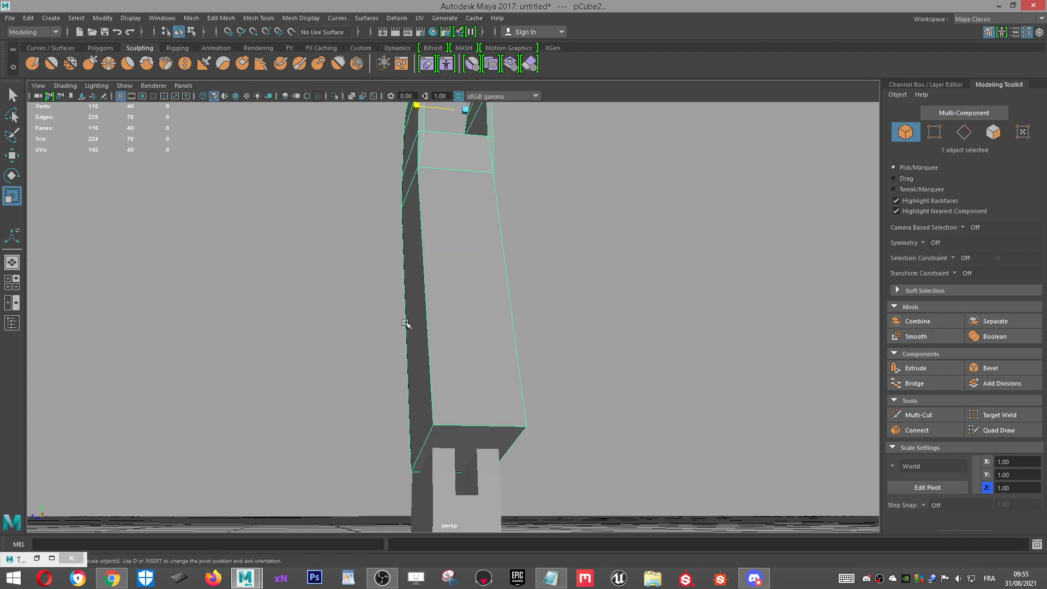
{"action": "right_click_drag", "start_coordinate": [465, 392], "coordinate": [463, 233]}
{"action": "left_click", "coordinate": [476, 419]}
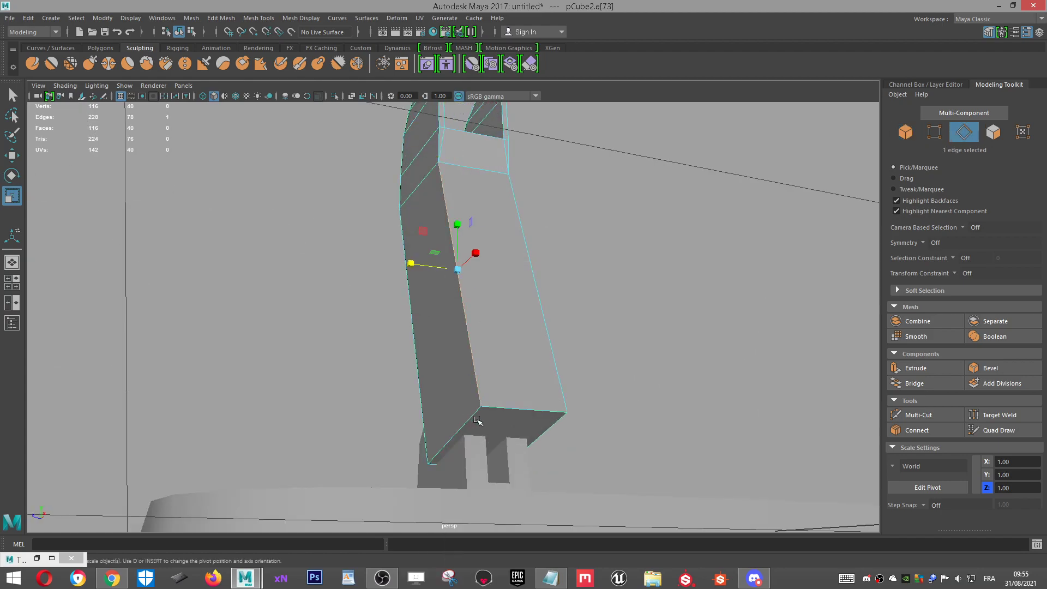
{"action": "left_click", "coordinate": [466, 423]}
{"action": "left_click", "coordinate": [454, 432]}
{"action": "left_click_drag", "start_coordinate": [538, 430], "coordinate": [406, 475], "text": "alt"}
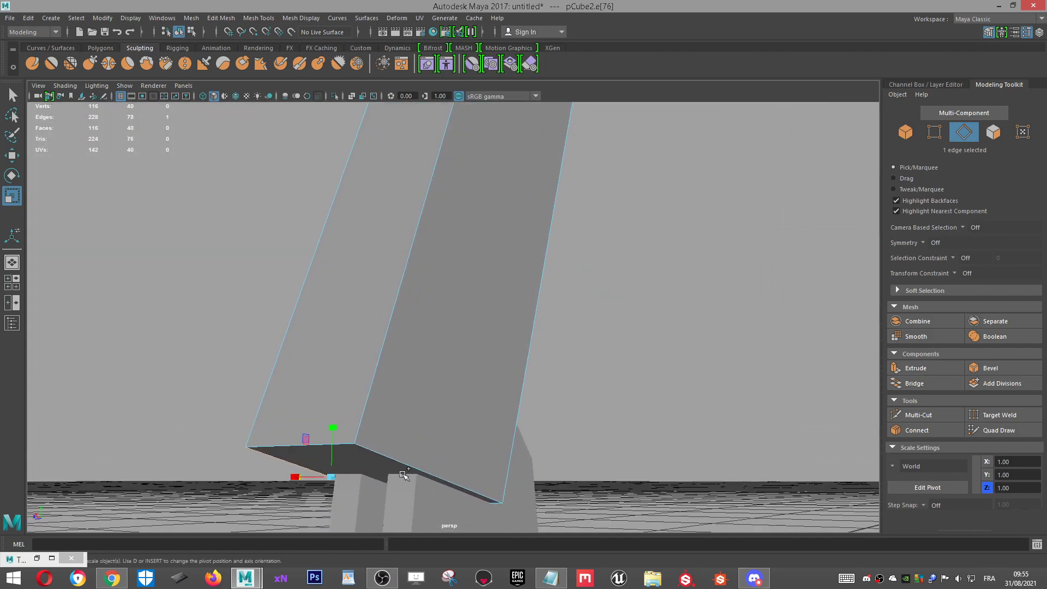
{"action": "left_click", "coordinate": [404, 455], "text": "shift"}
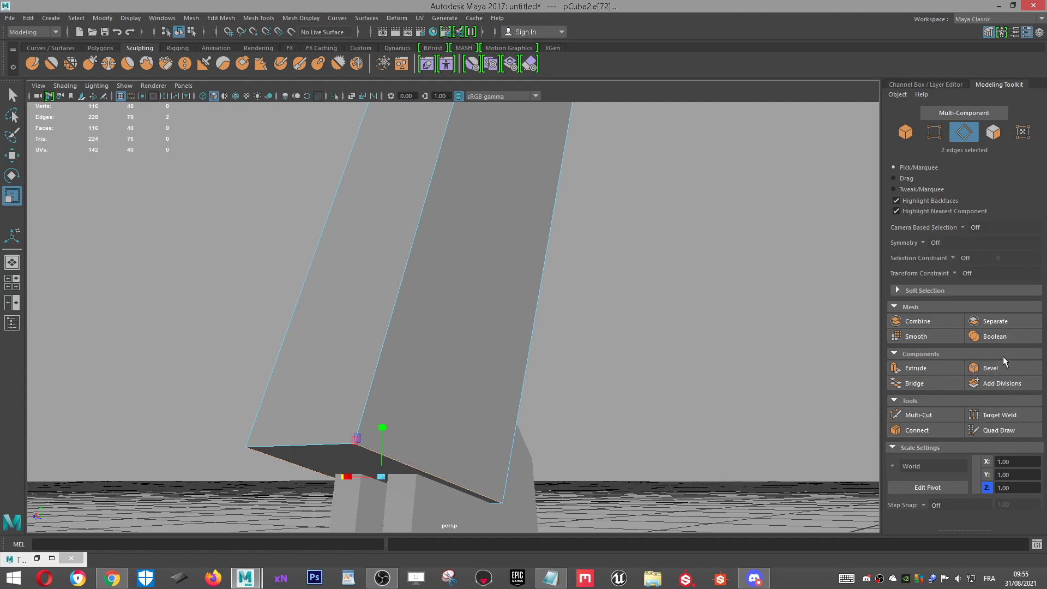
{"action": "left_click", "coordinate": [989, 368]}
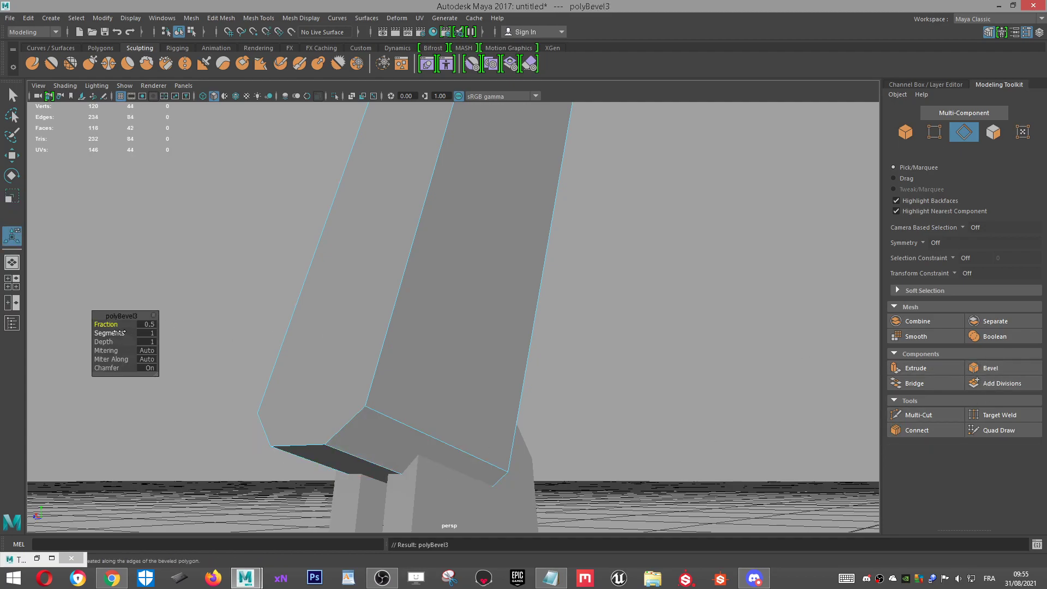
{"action": "left_click_drag", "start_coordinate": [116, 324], "coordinate": [109, 323]}
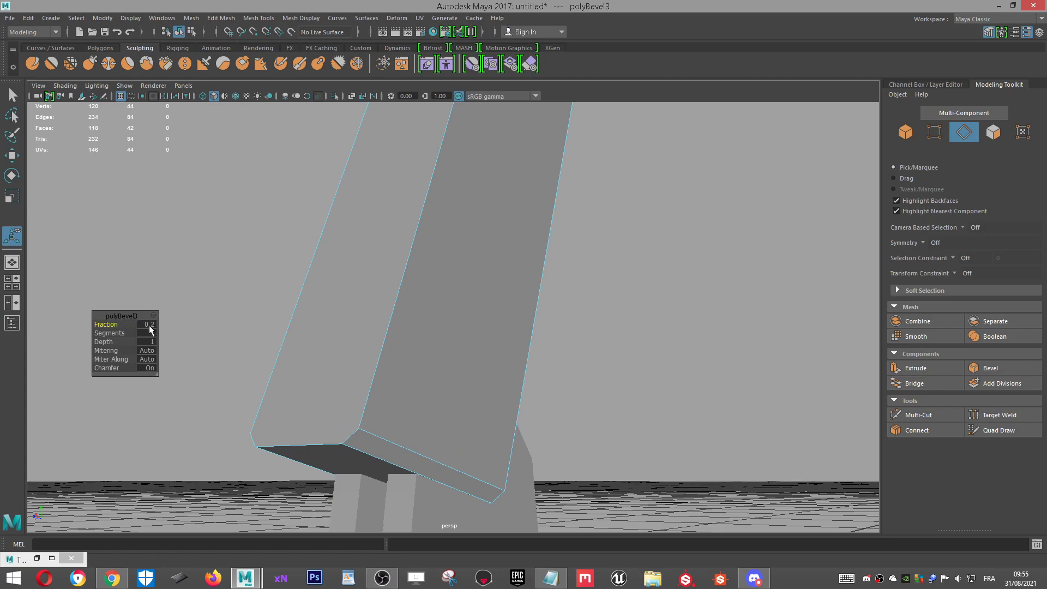
{"action": "key", "text": "Return"}
{"action": "scroll", "coordinate": [525, 367], "scroll_direction": "down", "scroll_amount": 5}
{"action": "left_click_drag", "start_coordinate": [540, 370], "coordinate": [676, 379], "text": "alt"}
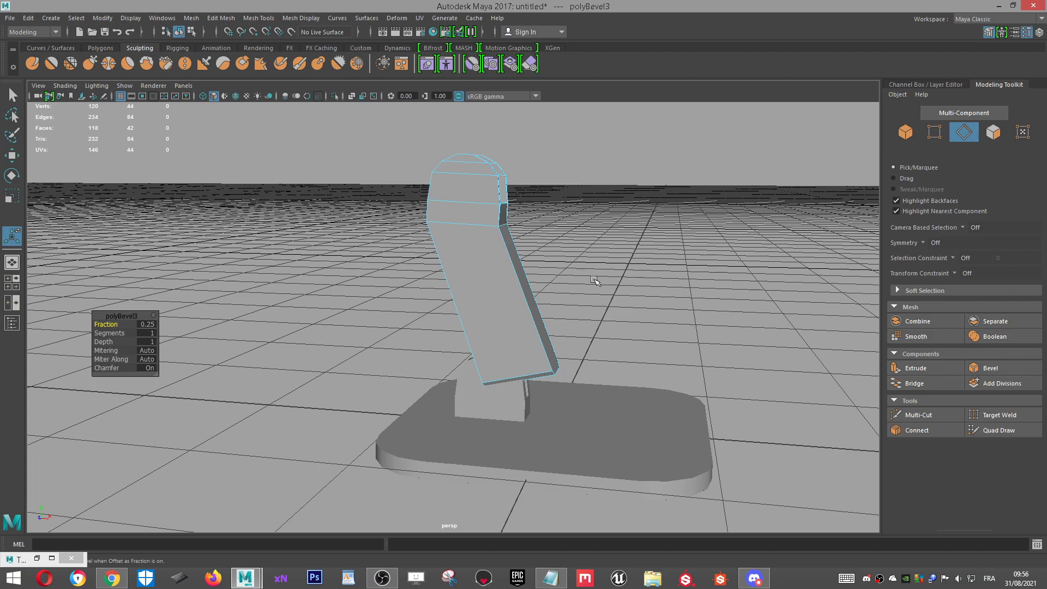
{"action": "left_click_drag", "start_coordinate": [590, 257], "coordinate": [490, 304], "text": "alt"}
{"action": "scroll", "coordinate": [490, 304], "scroll_direction": "up", "scroll_amount": 3}
{"action": "middle_click_drag", "start_coordinate": [538, 259], "coordinate": [512, 341], "text": "alt"}
{"action": "scroll", "coordinate": [512, 341], "scroll_direction": "up", "scroll_amount": 6}
{"action": "left_click_drag", "start_coordinate": [528, 303], "coordinate": [444, 276], "text": "alt"}
{"action": "right_click_drag", "start_coordinate": [444, 276], "coordinate": [445, 299]}
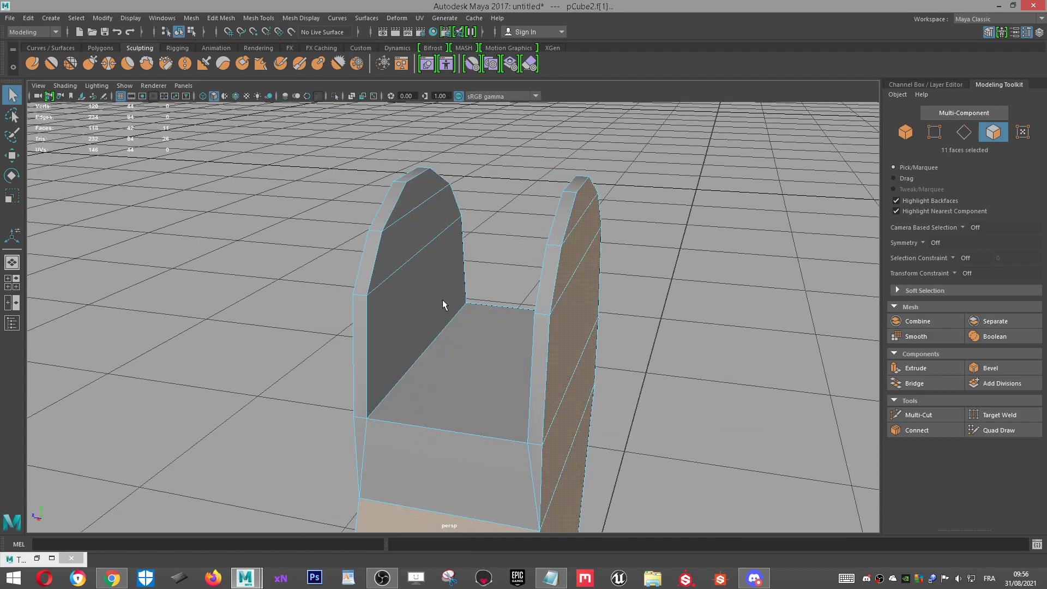
{"action": "left_click", "coordinate": [416, 263]}
{"action": "left_click", "coordinate": [421, 230], "text": "shift"}
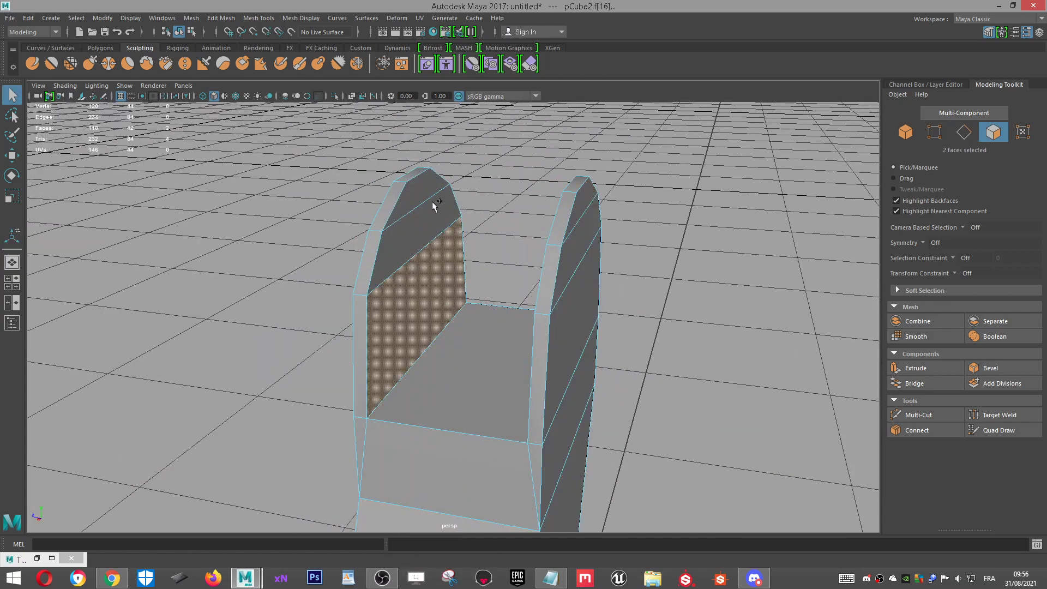
{"action": "key", "text": "w"}
{"action": "scroll", "coordinate": [432, 201], "scroll_direction": "up", "scroll_amount": 4}
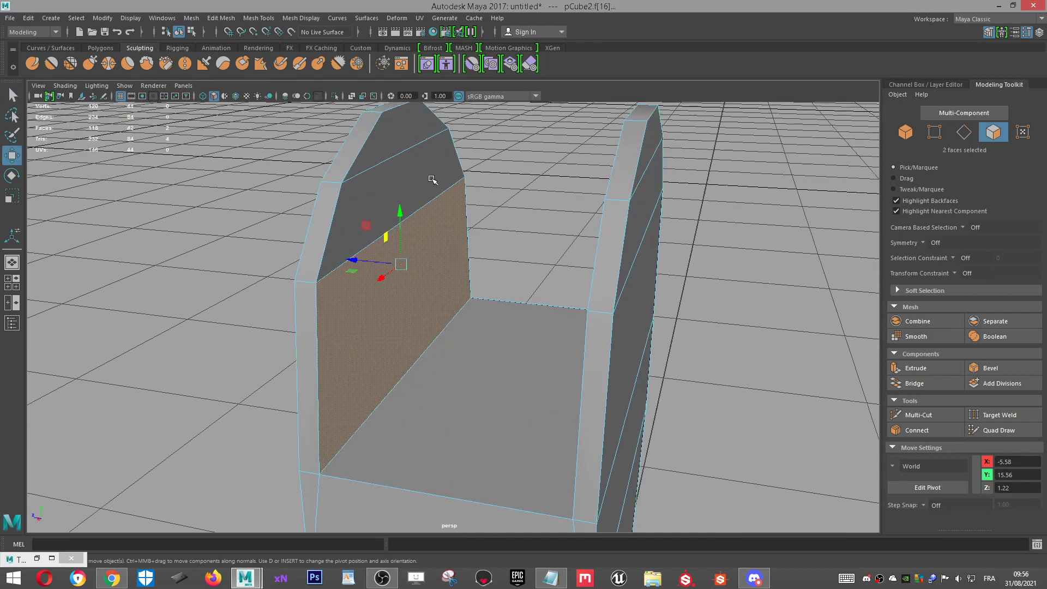
{"action": "left_click", "coordinate": [404, 128]}
{"action": "middle_click_drag", "start_coordinate": [485, 199], "coordinate": [470, 327], "text": "alt"}
{"action": "scroll", "coordinate": [471, 326], "scroll_direction": "up", "scroll_amount": 3}
{"action": "scroll", "coordinate": [470, 327], "scroll_direction": "up", "scroll_amount": 1}
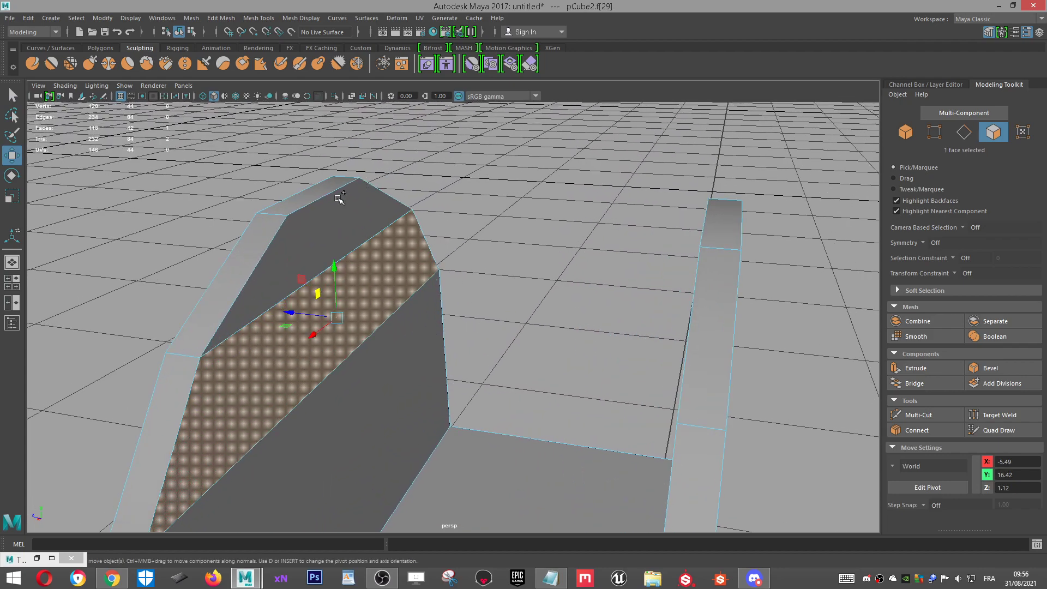
{"action": "left_click", "coordinate": [334, 224], "text": "shift"}
{"action": "left_click", "coordinate": [352, 451], "text": "shift"}
Step: Turn on camera-based selection in the Select tool's settings and clear the current face selection
{"action": "scroll", "coordinate": [389, 436], "scroll_direction": "down", "scroll_amount": 3}
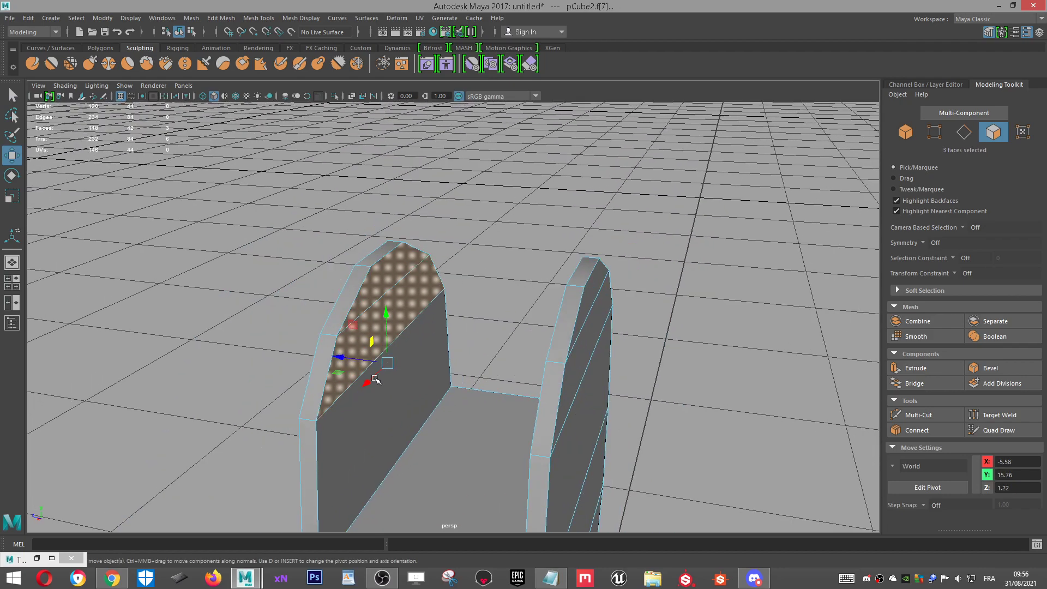
{"action": "scroll", "coordinate": [383, 402], "scroll_direction": "up", "scroll_amount": 2}
{"action": "left_click", "coordinate": [11, 96]}
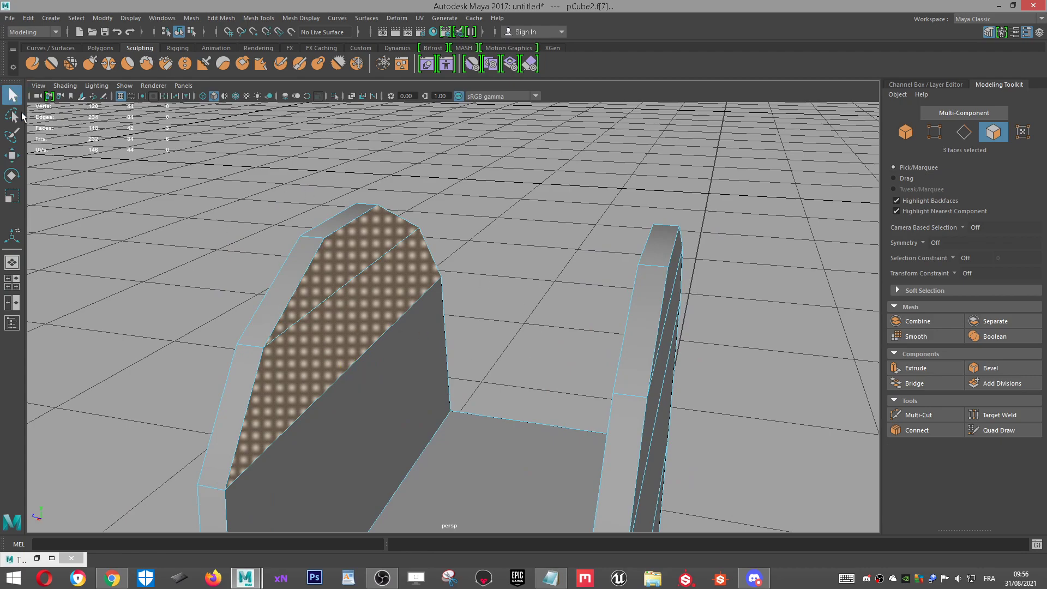
{"action": "scroll", "coordinate": [217, 401], "scroll_direction": "down", "scroll_amount": 2}
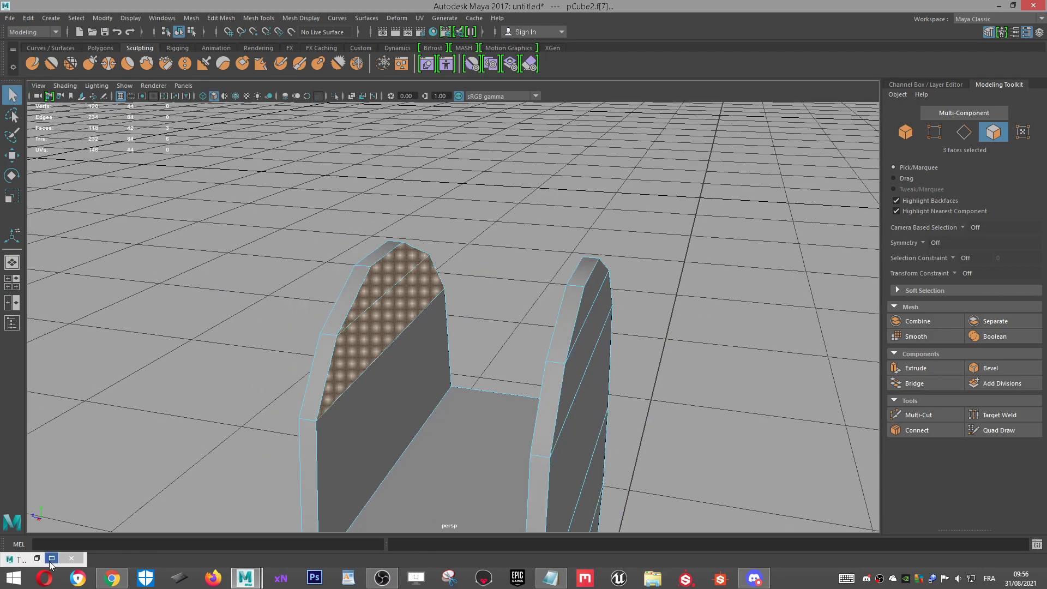
{"action": "left_click", "coordinate": [51, 558]}
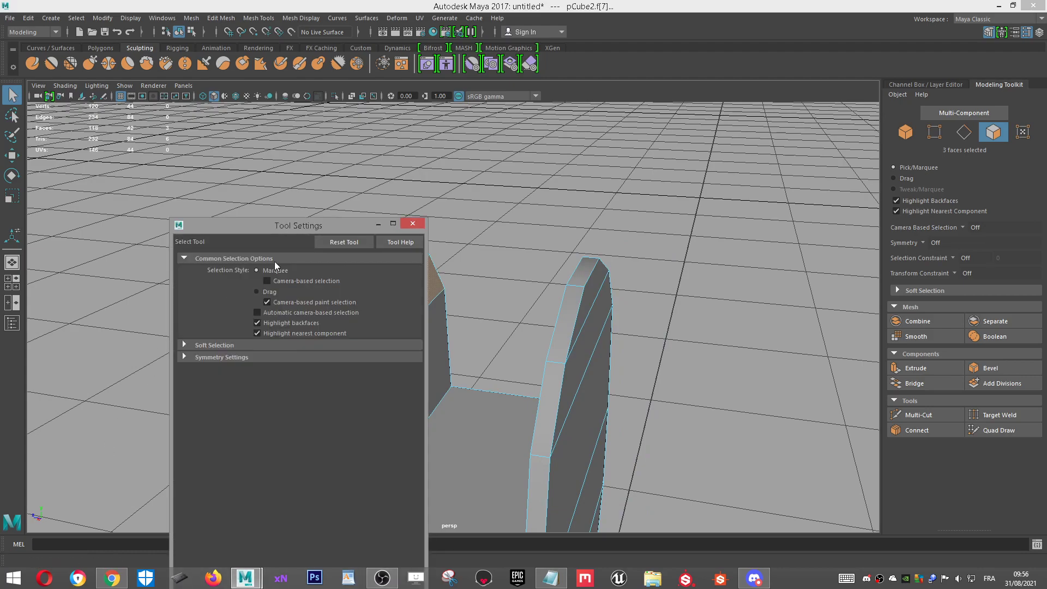
{"action": "left_click", "coordinate": [411, 224]}
{"action": "left_click", "coordinate": [535, 211]}
Step: Scale the six inner faces of the arm's upper fork closer together along Z to thicken both prongs
{"action": "left_click", "coordinate": [410, 396]}
{"action": "left_click", "coordinate": [400, 320], "text": "shift"}
{"action": "left_click_drag", "start_coordinate": [447, 318], "coordinate": [512, 358], "text": "alt"}
{"action": "left_click", "coordinate": [499, 358], "text": "shift"}
{"action": "left_click", "coordinate": [490, 297], "text": "shift"}
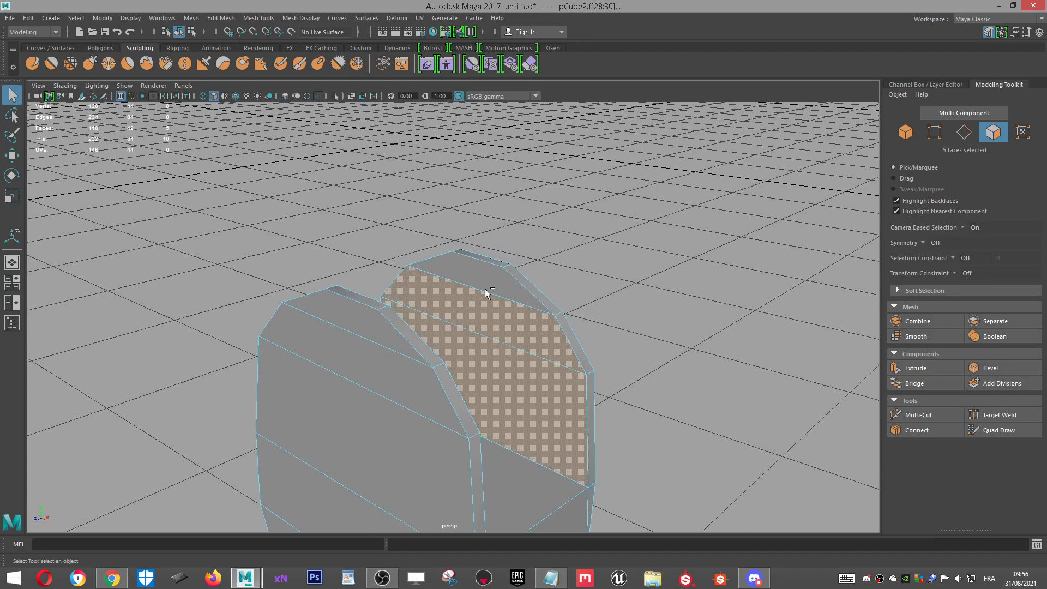
{"action": "left_click", "coordinate": [477, 264], "text": "shift"}
{"action": "left_click_drag", "start_coordinate": [476, 265], "coordinate": [390, 322], "text": "alt"}
{"action": "key", "text": "r"}
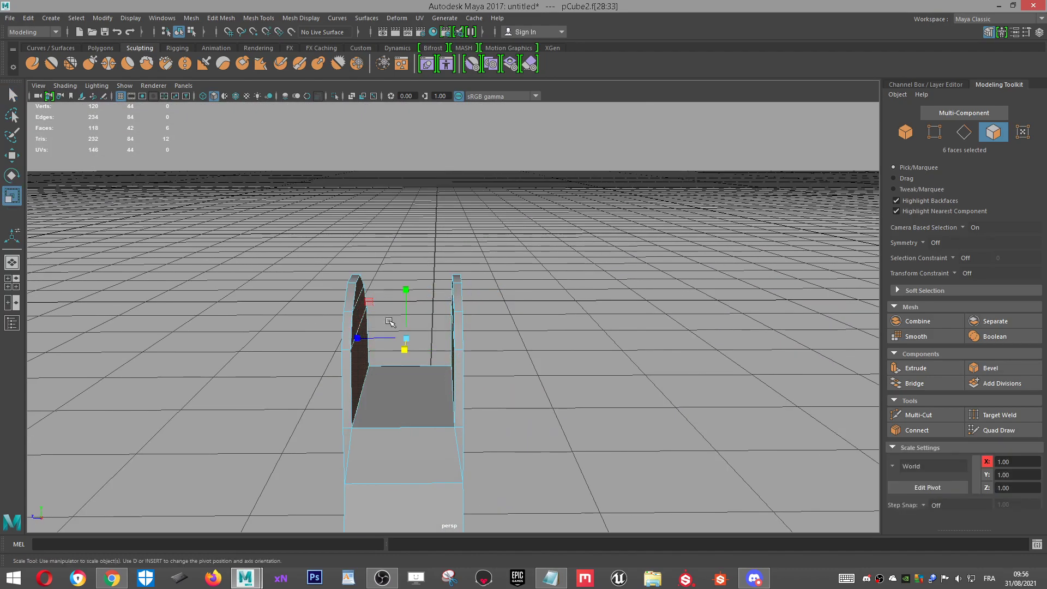
{"action": "left_click_drag", "start_coordinate": [360, 344], "coordinate": [469, 485], "text": "alt"}
{"action": "middle_click_drag", "start_coordinate": [469, 485], "coordinate": [467, 406], "text": "alt"}
{"action": "left_click_drag", "start_coordinate": [467, 406], "coordinate": [504, 354], "text": "alt"}
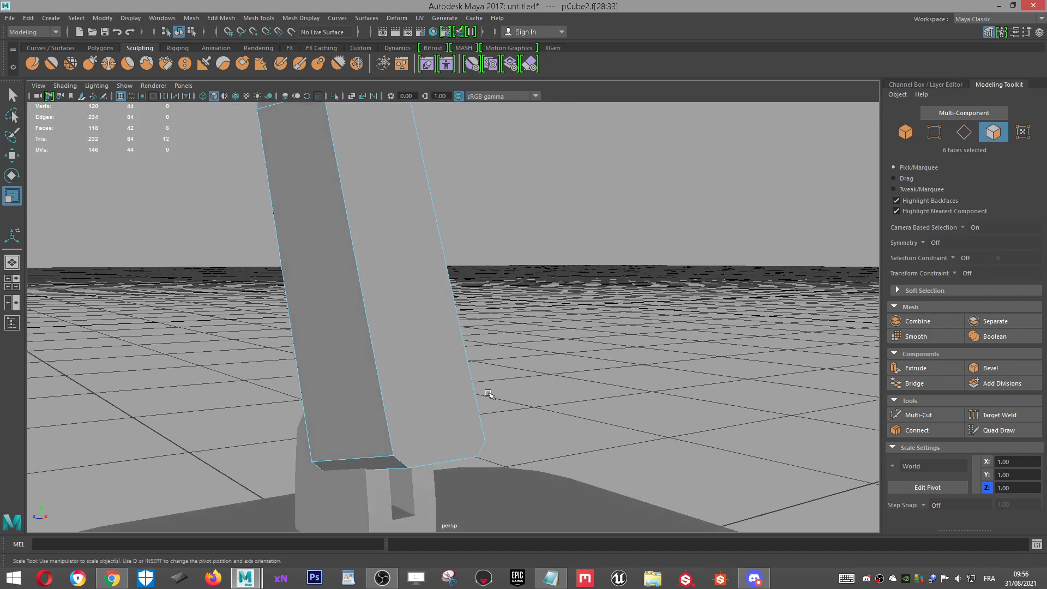
{"action": "left_click", "coordinate": [922, 416]}
{"action": "left_click_drag", "start_coordinate": [555, 446], "coordinate": [329, 388], "text": "alt"}
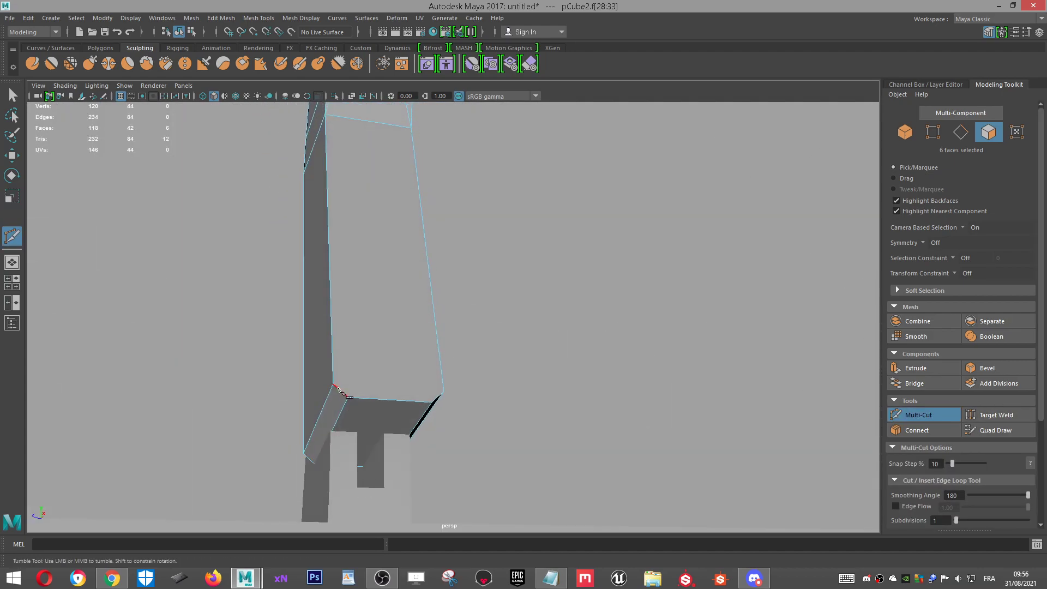
{"action": "left_click_drag", "start_coordinate": [490, 426], "coordinate": [350, 424], "text": "alt"}
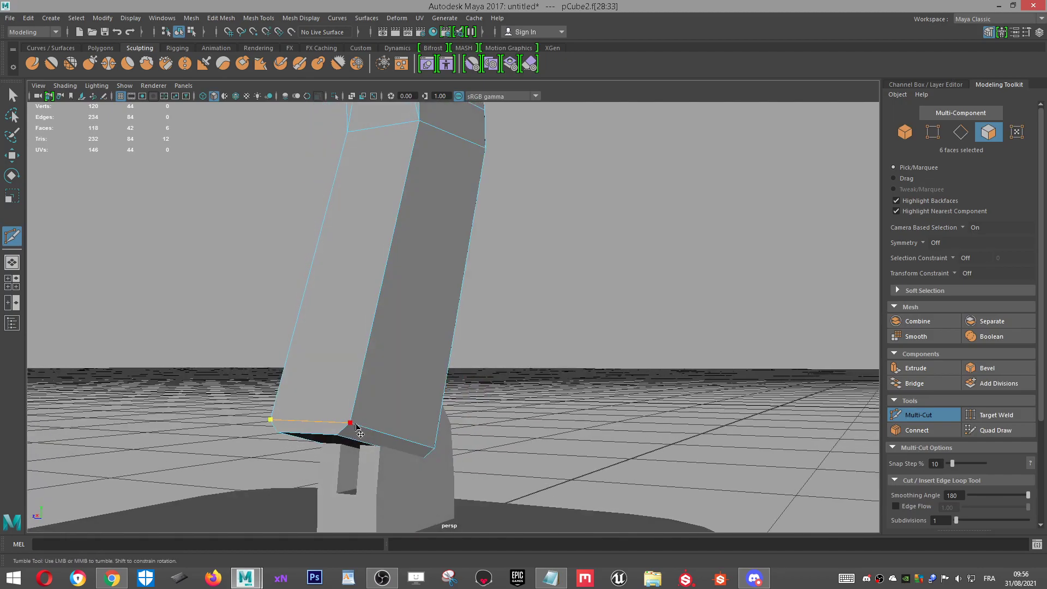
{"action": "left_click_drag", "start_coordinate": [625, 355], "coordinate": [458, 380], "text": "alt"}
{"action": "middle_click_drag", "start_coordinate": [458, 381], "coordinate": [440, 366], "text": "alt"}
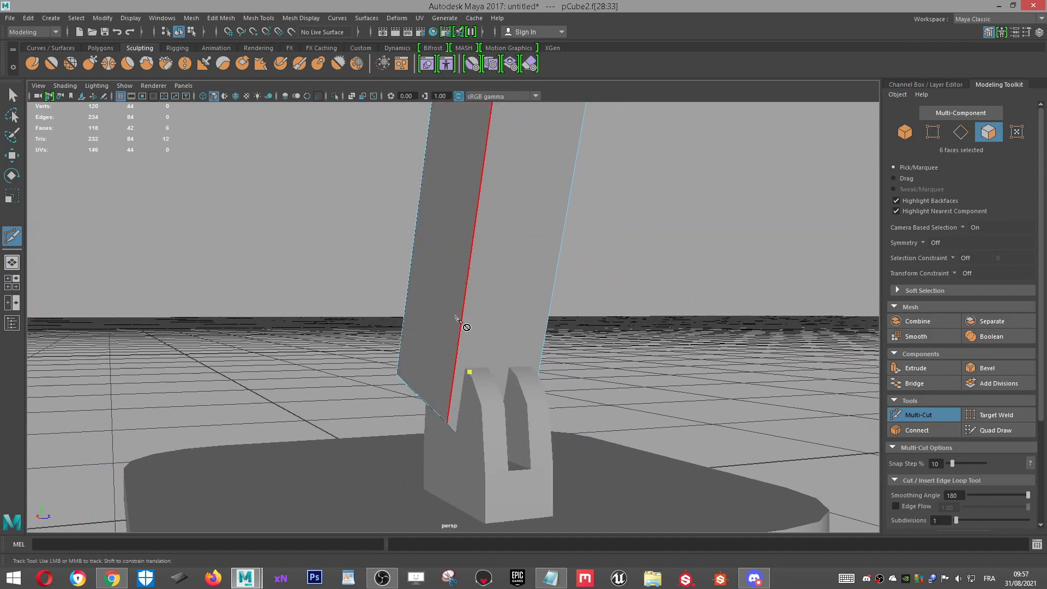
{"action": "key", "text": "w"}
Step: Isolate the lamp arm in the viewport and switch to its vertices
{"action": "left_click_drag", "start_coordinate": [491, 392], "coordinate": [461, 394], "text": "alt"}
{"action": "right_click_drag", "start_coordinate": [551, 231], "coordinate": [561, 198]}
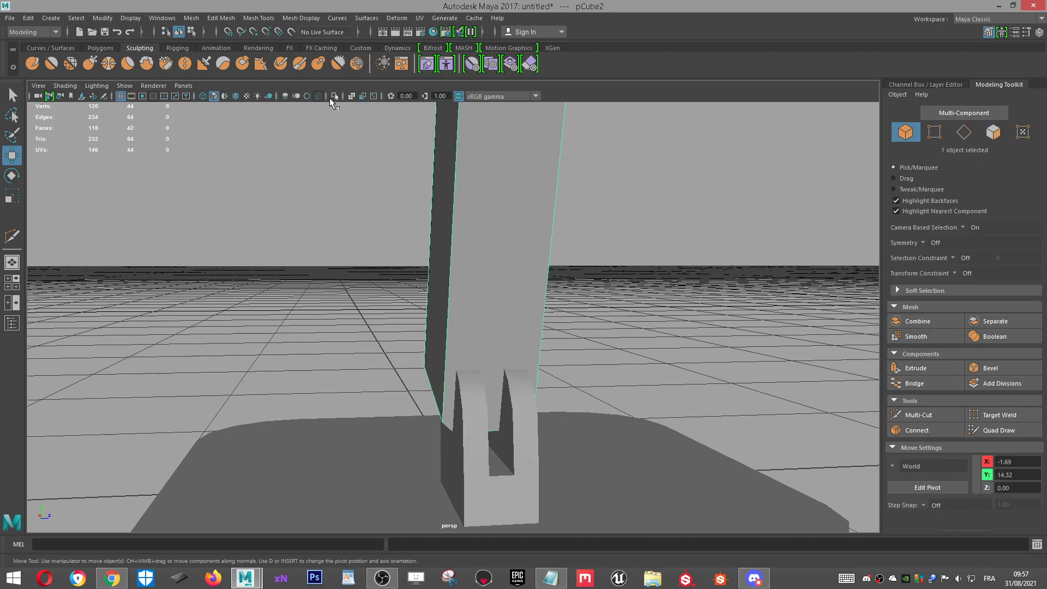
{"action": "left_click", "coordinate": [331, 96]}
{"action": "right_click_drag", "start_coordinate": [512, 267], "coordinate": [463, 277]}
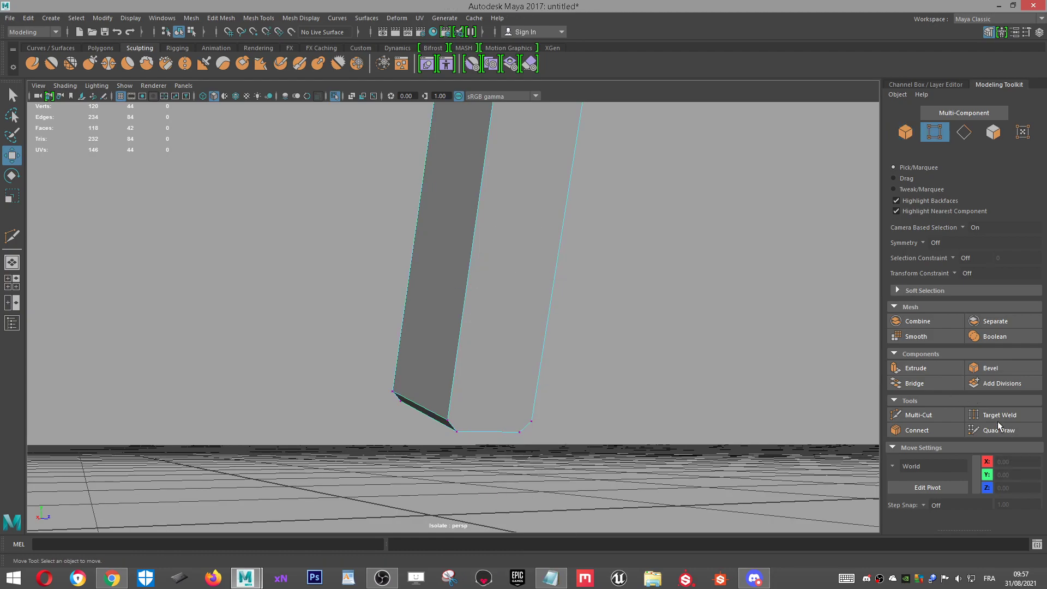
Step: Multi-cut an edge between the two upper bevel corners at the lower end of one arm face
{"action": "left_click", "coordinate": [927, 415]}
{"action": "left_click_drag", "start_coordinate": [682, 469], "coordinate": [589, 454], "text": "alt"}
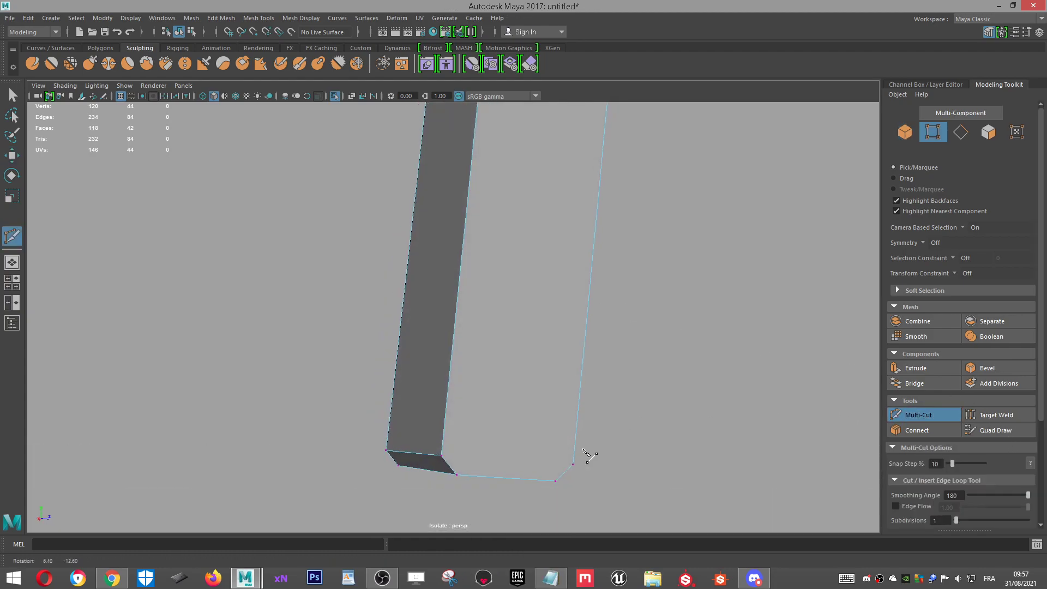
{"action": "left_click", "coordinate": [443, 439]}
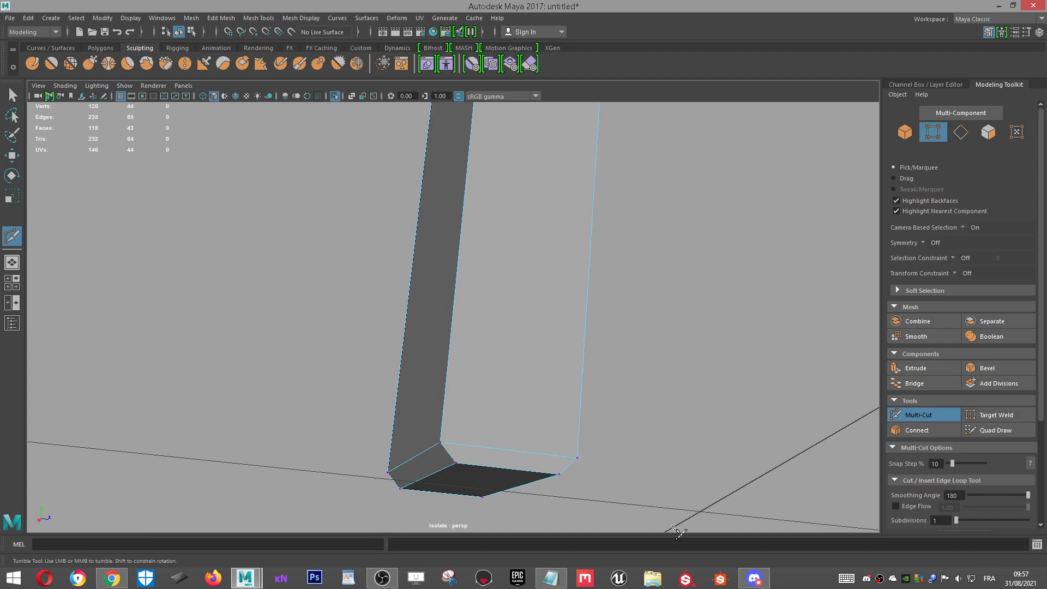
Step: Multi-cut a matching edge between the upper bevel corners on the arm's opposite face
{"action": "left_click_drag", "start_coordinate": [583, 150], "coordinate": [759, 321], "text": "alt"}
{"action": "scroll", "coordinate": [451, 430], "scroll_direction": "up", "scroll_amount": 4}
{"action": "scroll", "coordinate": [712, 411], "scroll_direction": "up", "scroll_amount": 4}
{"action": "left_click_drag", "start_coordinate": [712, 411], "coordinate": [600, 404], "text": "alt"}
{"action": "left_click", "coordinate": [411, 444]}
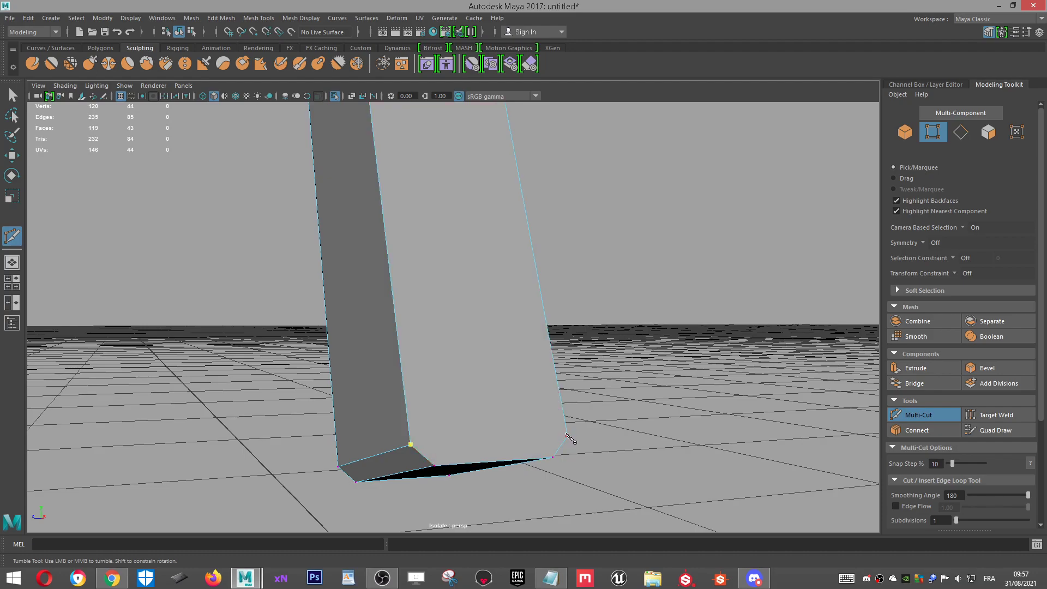
{"action": "left_click_drag", "start_coordinate": [571, 441], "coordinate": [545, 466], "text": "alt"}
{"action": "right_click_drag", "start_coordinate": [545, 466], "coordinate": [474, 451], "text": "alt"}
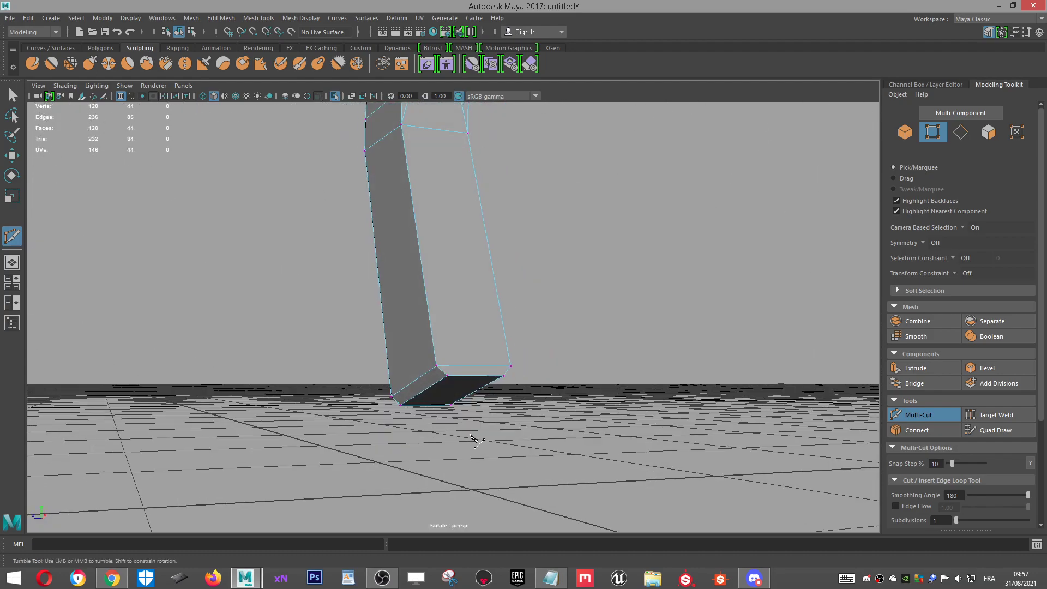
Step: End the isolation to show the whole lamp and return the arm to object mode
{"action": "left_click", "coordinate": [335, 96]}
{"action": "right_click_drag", "start_coordinate": [414, 327], "coordinate": [491, 343], "text": "alt"}
{"action": "left_click_drag", "start_coordinate": [491, 343], "coordinate": [439, 275], "text": "alt"}
{"action": "key", "text": "w"}
{"action": "right_click_drag", "start_coordinate": [419, 236], "coordinate": [486, 210]}
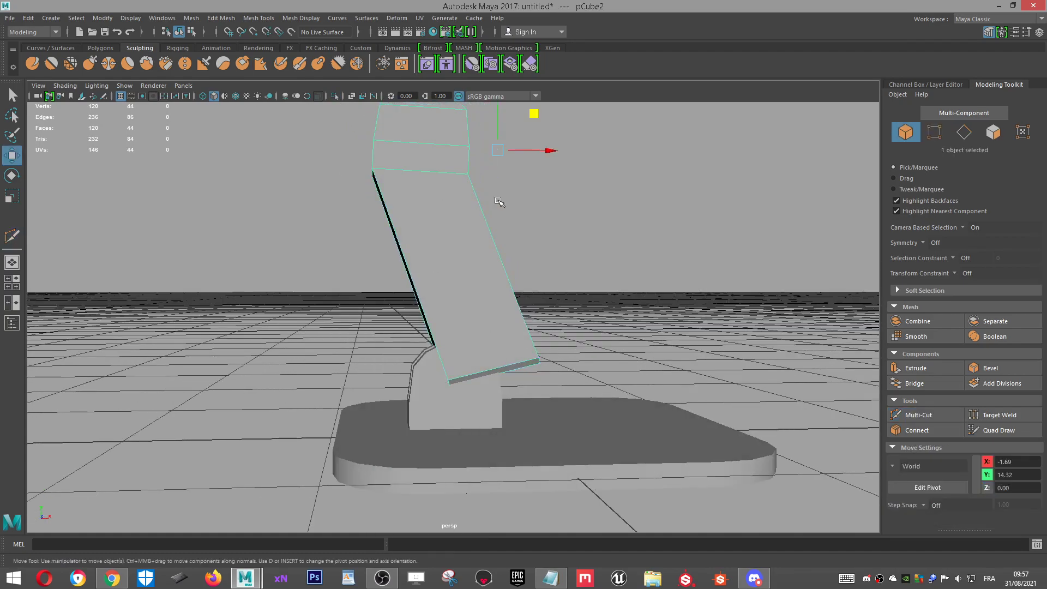
Step: Examine how the arm meets the base's mounting block and how its upper fork looks from several angles
{"action": "left_click", "coordinate": [528, 164]}
{"action": "scroll", "coordinate": [515, 195], "scroll_direction": "down", "scroll_amount": 5}
{"action": "left_click_drag", "start_coordinate": [518, 192], "coordinate": [598, 215], "text": "alt"}
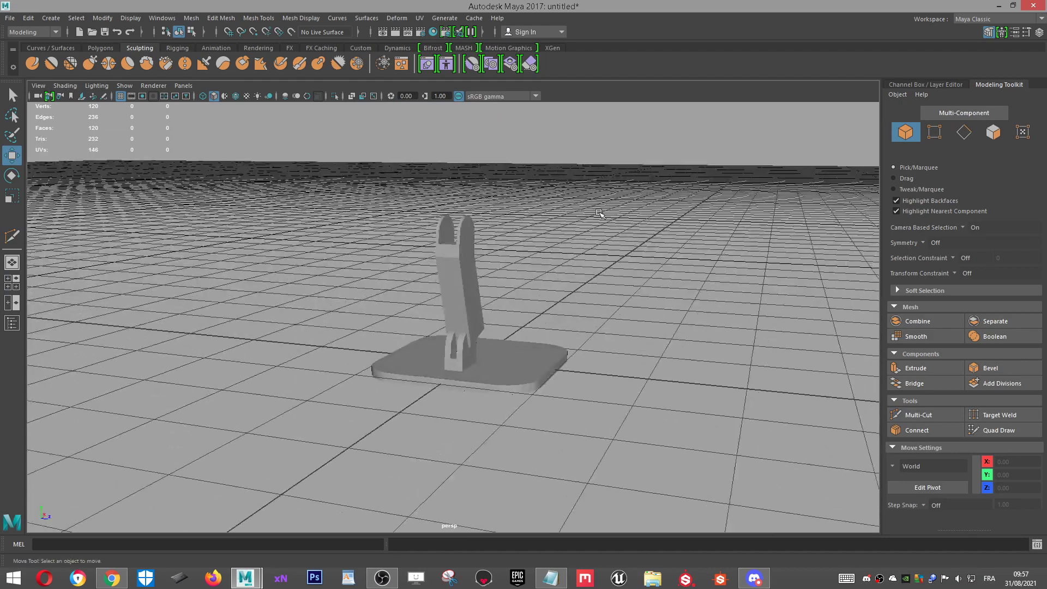
{"action": "scroll", "coordinate": [471, 305], "scroll_direction": "up", "scroll_amount": 5}
{"action": "middle_click_drag", "start_coordinate": [373, 373], "coordinate": [370, 321], "text": "alt"}
{"action": "right_click_drag", "start_coordinate": [370, 321], "coordinate": [551, 392], "text": "alt"}
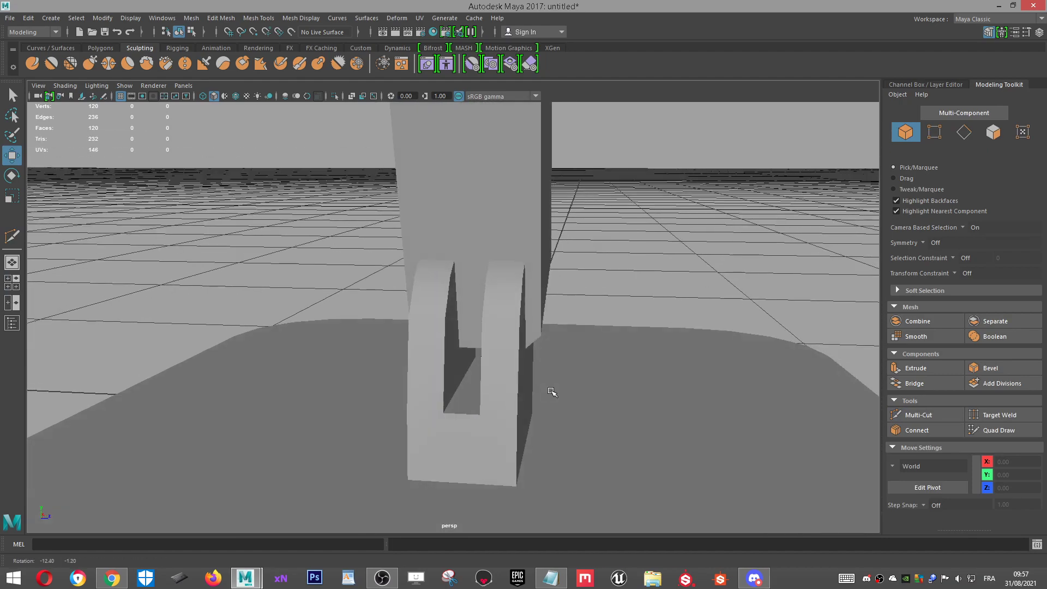
{"action": "left_click", "coordinate": [474, 227]}
{"action": "left_click_drag", "start_coordinate": [475, 227], "coordinate": [465, 254], "text": "alt"}
{"action": "scroll", "coordinate": [465, 252], "scroll_direction": "down", "scroll_amount": 10}
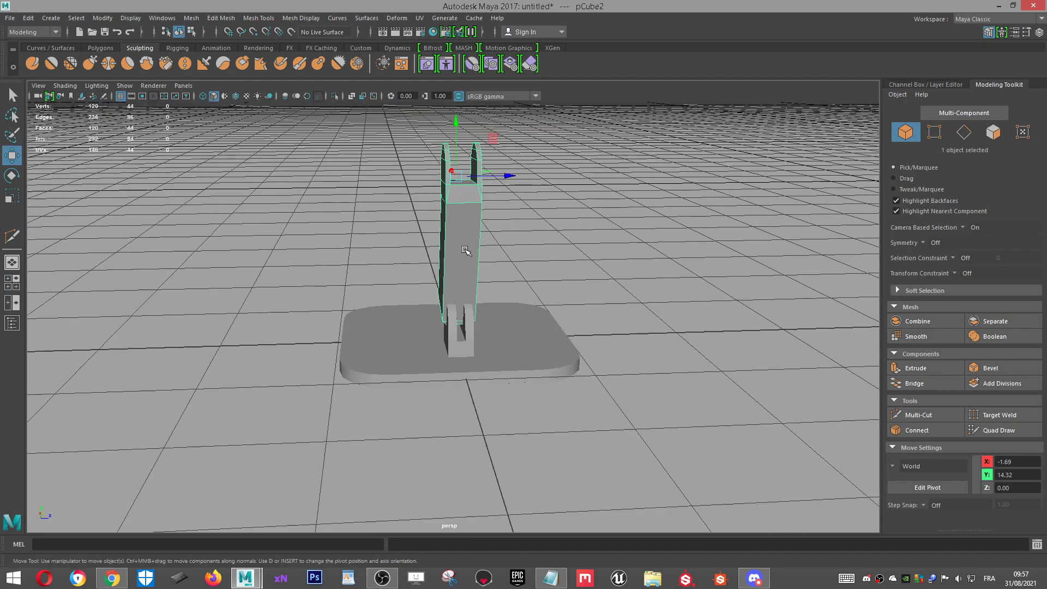
{"action": "scroll", "coordinate": [455, 254], "scroll_direction": "up", "scroll_amount": 3}
{"action": "middle_click_drag", "start_coordinate": [485, 102], "coordinate": [473, 278], "text": "alt"}
{"action": "scroll", "coordinate": [470, 282], "scroll_direction": "up", "scroll_amount": 4}
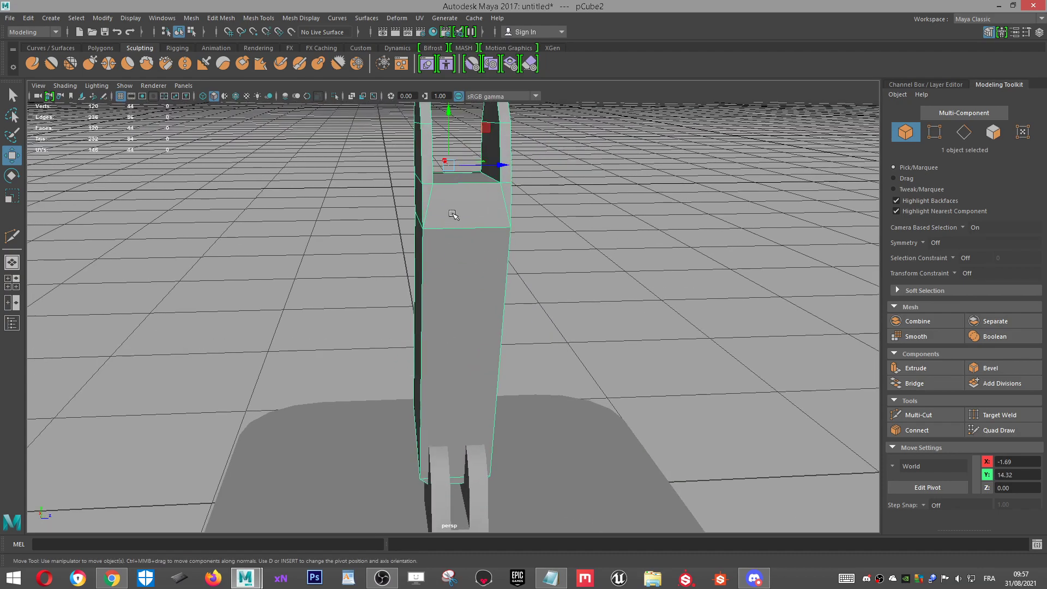
Step: Switch the arm to edge selection and try to connect the two long edges on one side of its shaft
{"action": "left_click_drag", "start_coordinate": [486, 493], "coordinate": [384, 250], "text": "alt"}
{"action": "right_click_drag", "start_coordinate": [385, 250], "coordinate": [395, 209]}
{"action": "left_click_drag", "start_coordinate": [573, 262], "coordinate": [531, 355], "text": "alt"}
{"action": "left_click_drag", "start_coordinate": [322, 298], "coordinate": [574, 322]}
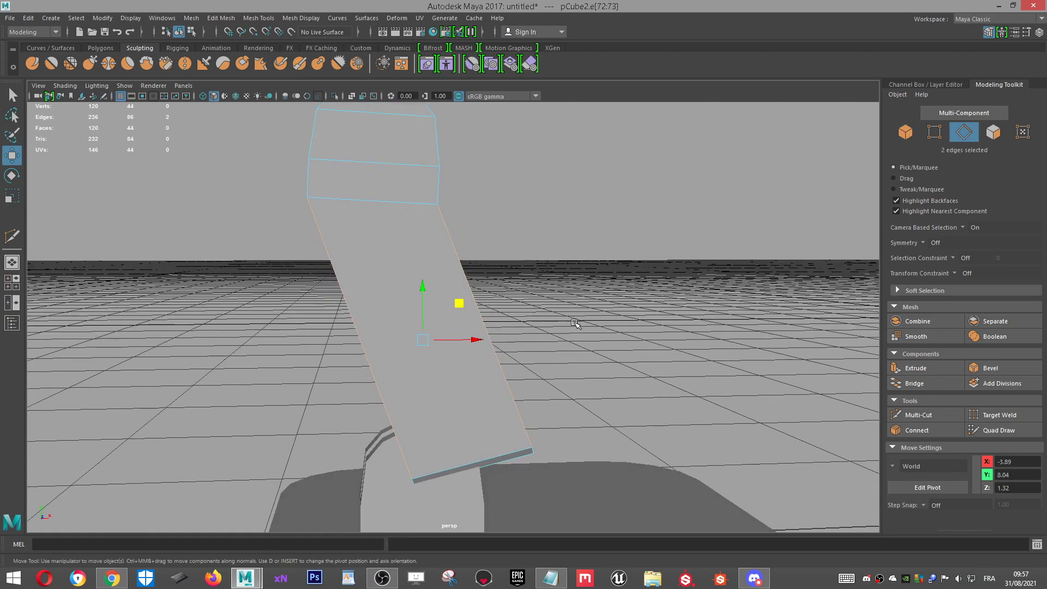
{"action": "left_click", "coordinate": [933, 429]}
{"action": "left_click_drag", "start_coordinate": [709, 349], "coordinate": [676, 357], "text": "alt"}
{"action": "key", "text": "w"}
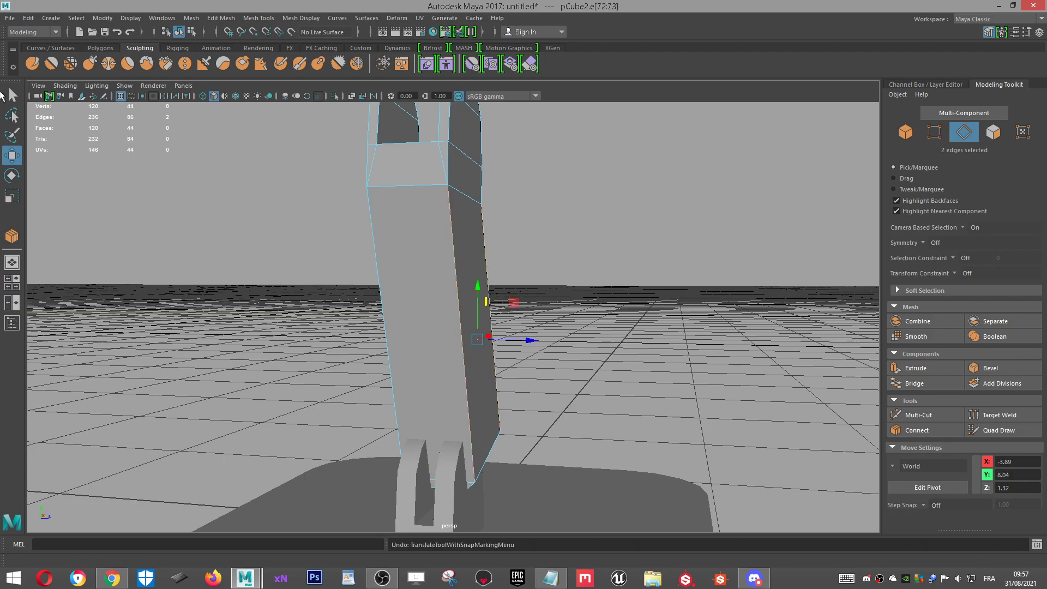
Step: Turn off camera-based selection for the Select tool and close its settings
{"action": "double_click", "coordinate": [12, 95]}
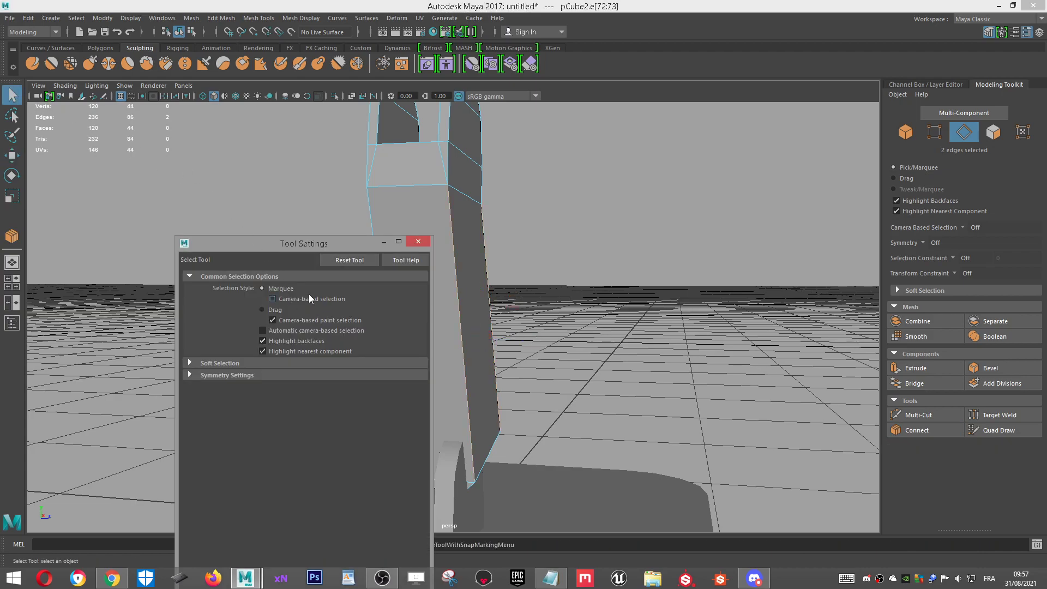
{"action": "left_click", "coordinate": [544, 254]}
{"action": "left_click", "coordinate": [417, 243]}
Step: Marquee-select the four long edges of the arm's shaft and connect them with 1 segment
{"action": "left_click_drag", "start_coordinate": [627, 315], "coordinate": [722, 371]}
{"action": "left_click", "coordinate": [945, 429]}
{"action": "left_click_drag", "start_coordinate": [617, 322], "coordinate": [594, 324], "text": "alt"}
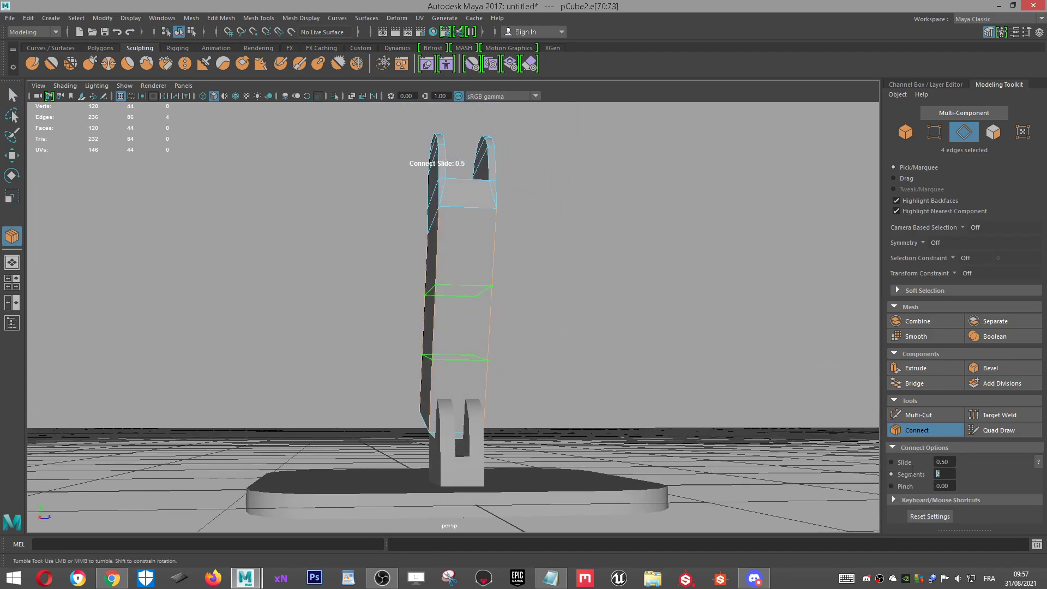
{"action": "type", "text": "1q"}
Step: Examine the edge loop around the shaft and how the arm's lower end sits on the mounting block
{"action": "scroll", "coordinate": [512, 376], "scroll_direction": "up", "scroll_amount": 4}
{"action": "left_click_drag", "start_coordinate": [488, 398], "coordinate": [482, 356], "text": "alt"}
{"action": "middle_click_drag", "start_coordinate": [482, 355], "coordinate": [489, 263], "text": "alt"}
{"action": "scroll", "coordinate": [490, 263], "scroll_direction": "up", "scroll_amount": 1}
{"action": "left_click_drag", "start_coordinate": [489, 264], "coordinate": [478, 299], "text": "alt"}
{"action": "scroll", "coordinate": [478, 299], "scroll_direction": "down", "scroll_amount": 3}
{"action": "middle_click_drag", "start_coordinate": [468, 299], "coordinate": [499, 434], "text": "alt"}
{"action": "left_click_drag", "start_coordinate": [498, 433], "coordinate": [503, 408], "text": "alt"}
{"action": "right_click_drag", "start_coordinate": [515, 262], "coordinate": [496, 210]}
{"action": "left_click", "coordinate": [504, 364]}
{"action": "left_click_drag", "start_coordinate": [504, 365], "coordinate": [643, 357], "text": "alt"}
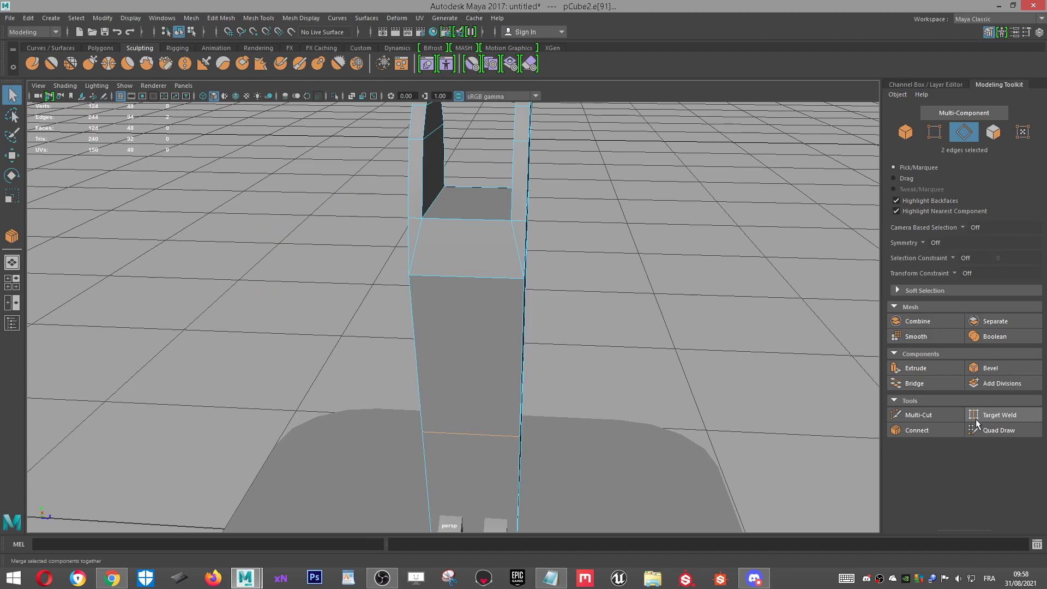
{"action": "left_click", "coordinate": [927, 429]}
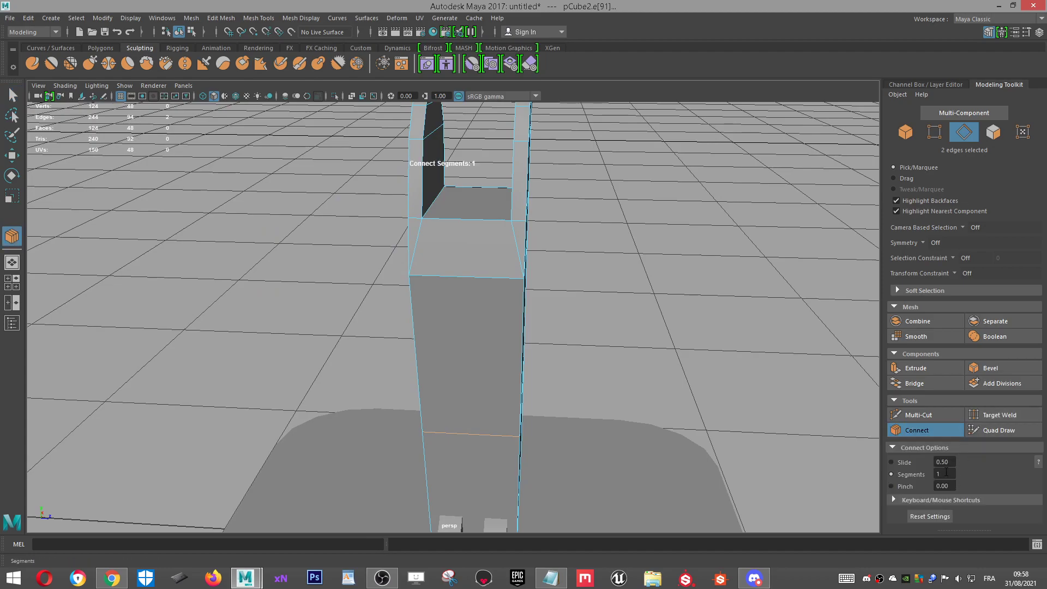
{"action": "left_click_drag", "start_coordinate": [626, 381], "coordinate": [666, 364], "text": "alt"}
{"action": "scroll", "coordinate": [665, 363], "scroll_direction": "up", "scroll_amount": 2}
{"action": "key", "text": "w"}
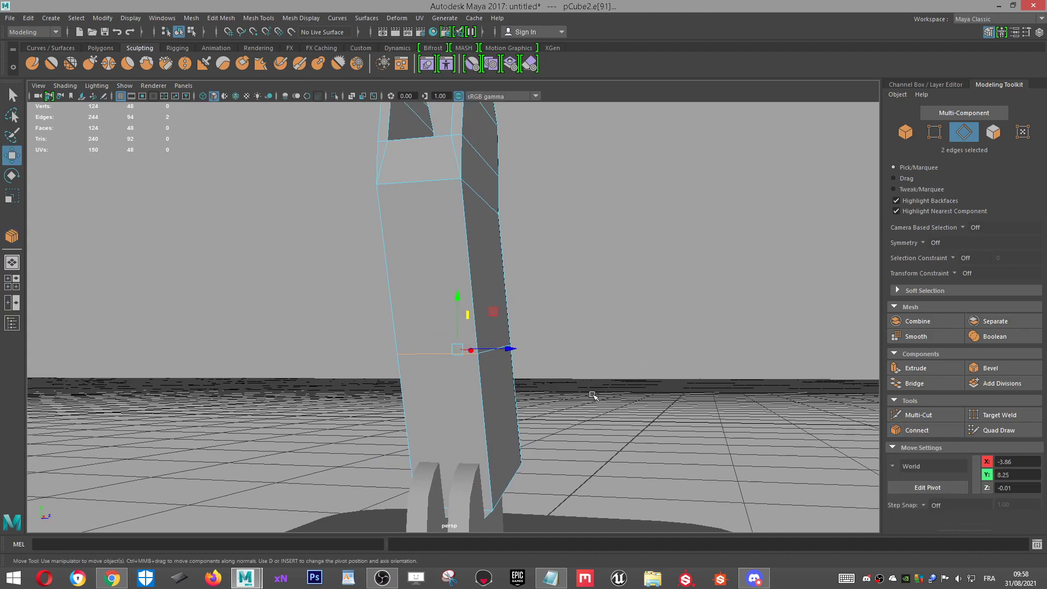
Step: Connect the mid-shaft loop edges to the arm's lower end edges on both narrow faces, using 2 segments
{"action": "left_click_drag", "start_coordinate": [447, 498], "coordinate": [483, 483], "text": "alt"}
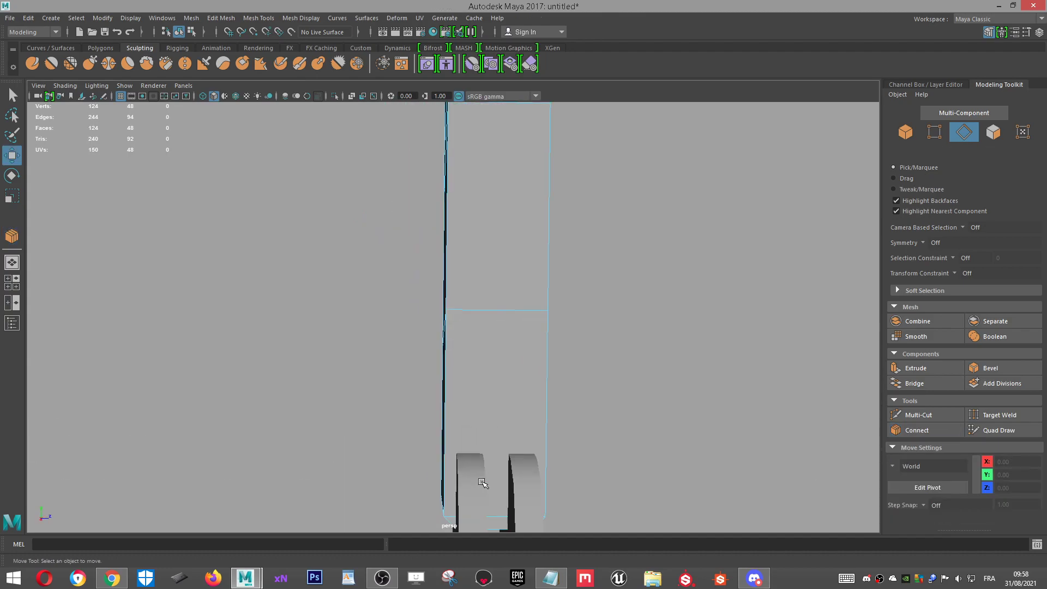
{"action": "left_click", "coordinate": [496, 519]}
{"action": "left_click", "coordinate": [507, 308], "text": "shift"}
{"action": "left_click_drag", "start_coordinate": [506, 308], "coordinate": [445, 425], "text": "alt"}
{"action": "left_click", "coordinate": [462, 488], "text": "shift"}
{"action": "left_click", "coordinate": [420, 351], "text": "shift"}
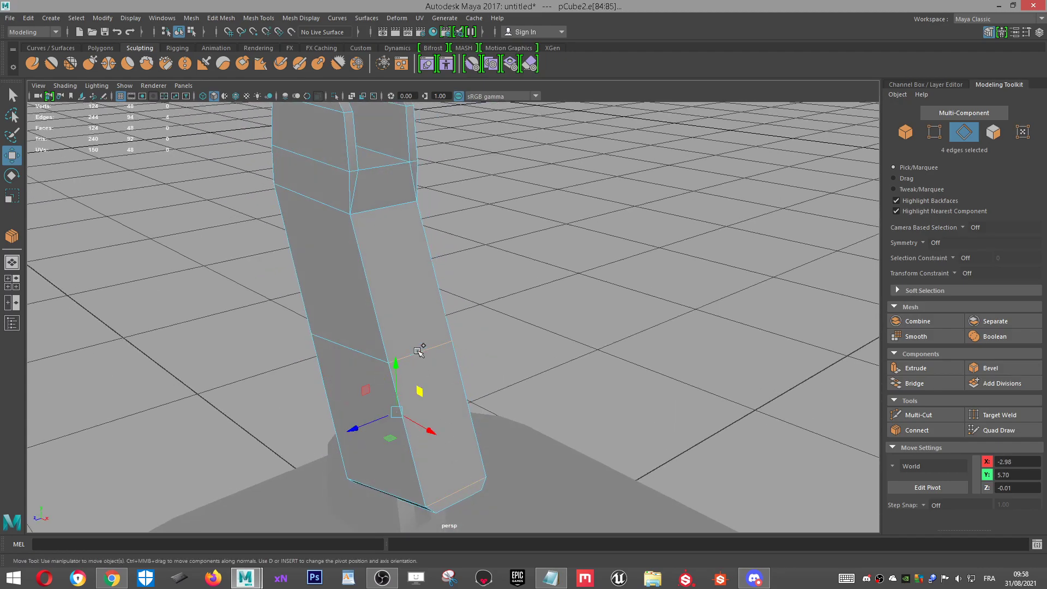
{"action": "left_click", "coordinate": [910, 430]}
{"action": "left_click_drag", "start_coordinate": [576, 377], "coordinate": [791, 422], "text": "alt"}
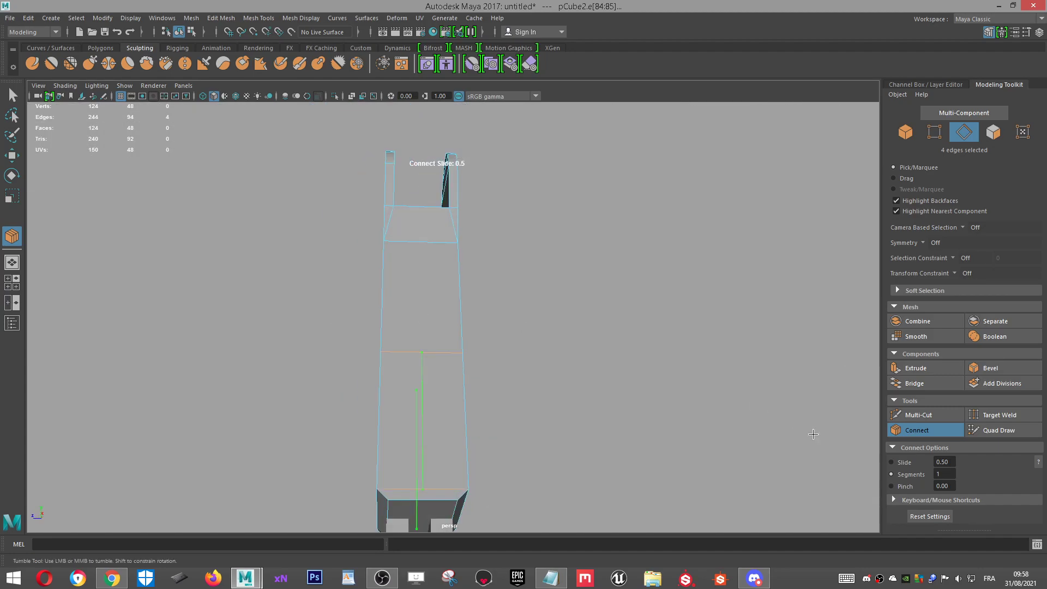
{"action": "key", "text": "Tab"}
Step: Try Connect pinch values of 0.2, 0.4 and 0.1 against the gap between the mounting block's prongs
{"action": "left_click_drag", "start_coordinate": [532, 367], "coordinate": [543, 439], "text": "alt"}
{"action": "middle_click_drag", "start_coordinate": [543, 439], "coordinate": [583, 314], "text": "alt"}
{"action": "right_click_drag", "start_coordinate": [583, 313], "coordinate": [619, 224], "text": "alt"}
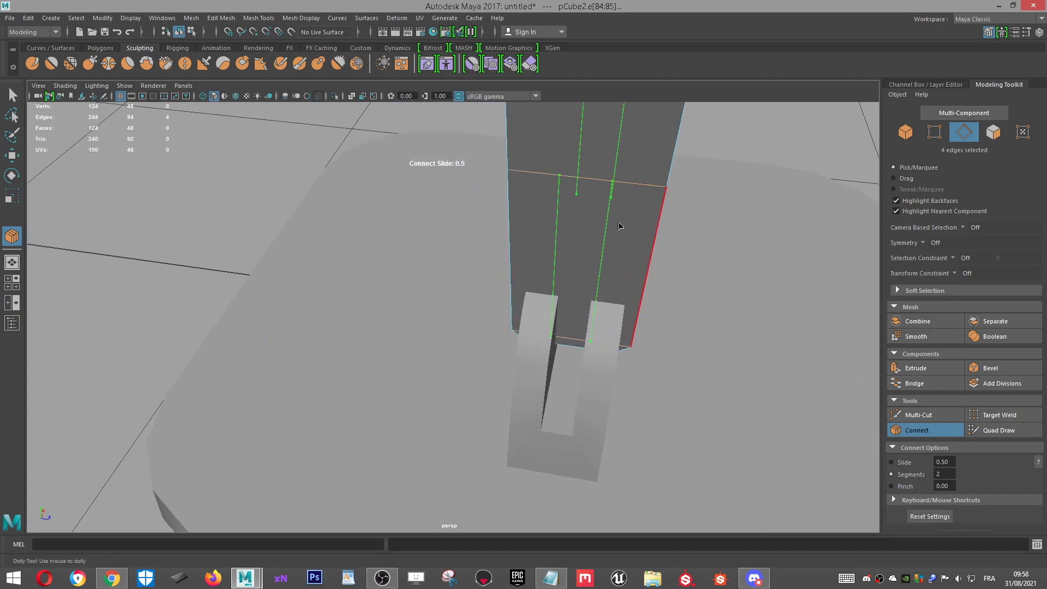
{"action": "middle_click_drag", "start_coordinate": [619, 224], "coordinate": [458, 251], "text": "alt"}
{"action": "right_click_drag", "start_coordinate": [354, 473], "coordinate": [363, 387], "text": "alt"}
{"action": "left_click_drag", "start_coordinate": [364, 388], "coordinate": [373, 358], "text": "alt"}
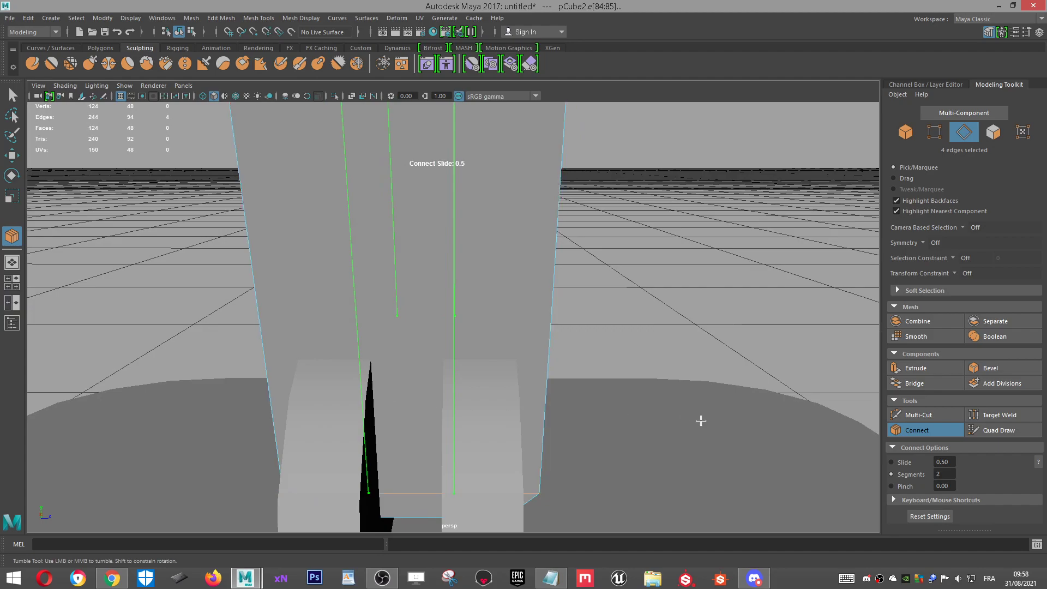
{"action": "right_click_drag", "start_coordinate": [415, 491], "coordinate": [385, 469], "text": "alt"}
{"action": "left_click_drag", "start_coordinate": [384, 470], "coordinate": [409, 484], "text": "alt"}
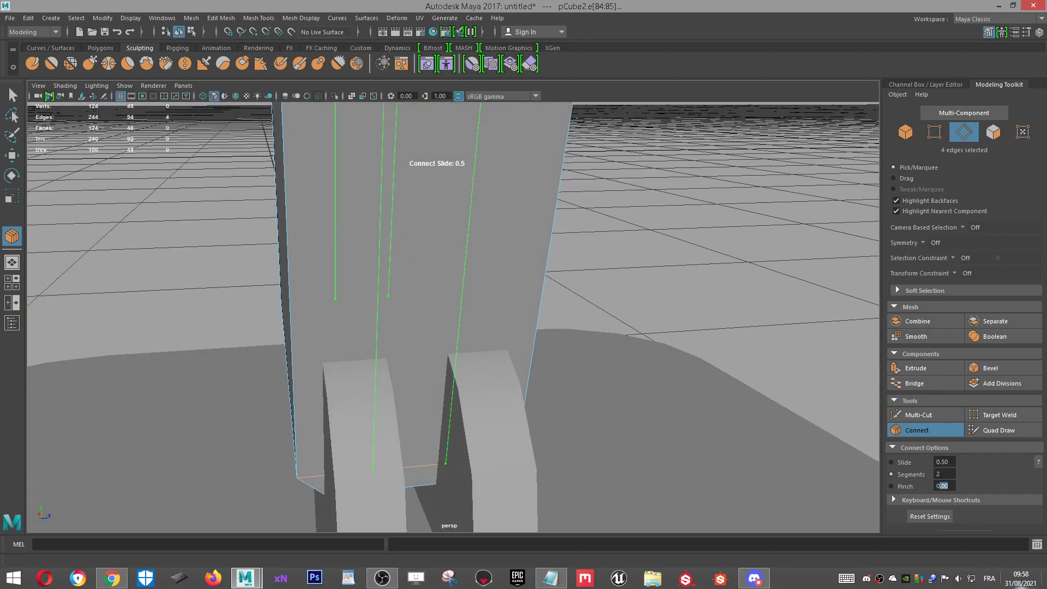
{"action": "key", "text": "Return"}
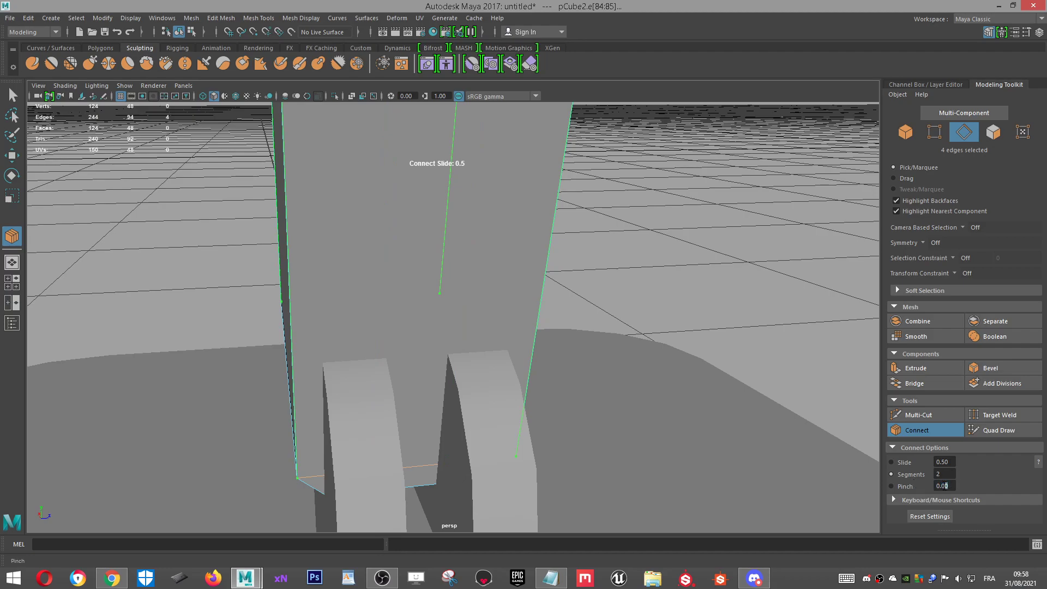
{"action": "type", "text": "0.2"}
{"action": "key", "text": "Return"}
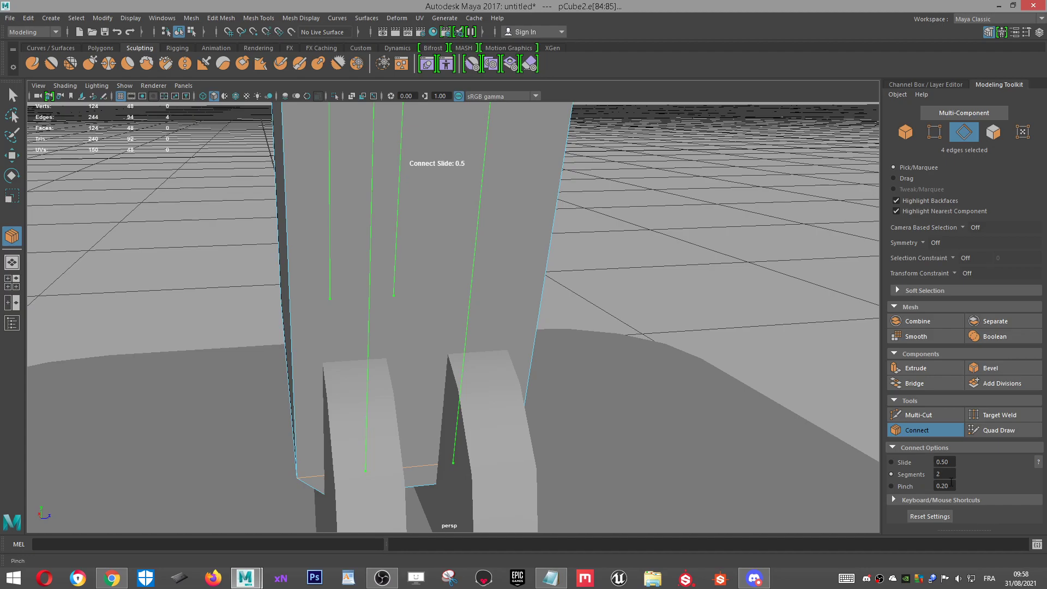
{"action": "type", "text": "40"}
{"action": "key", "text": "Return"}
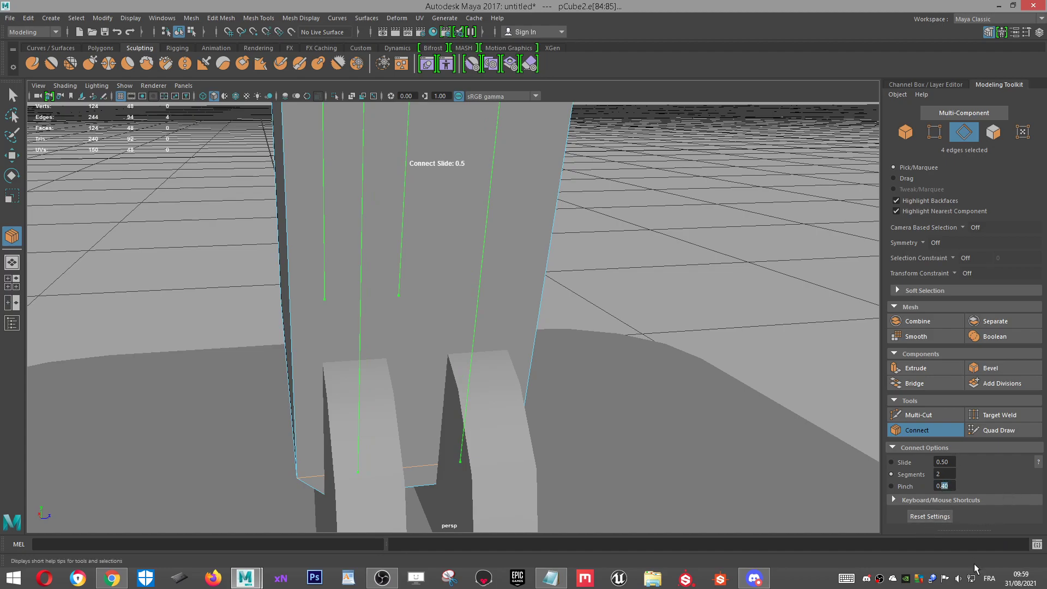
{"action": "type", "text": "0.1"}
{"action": "key", "text": "Return"}
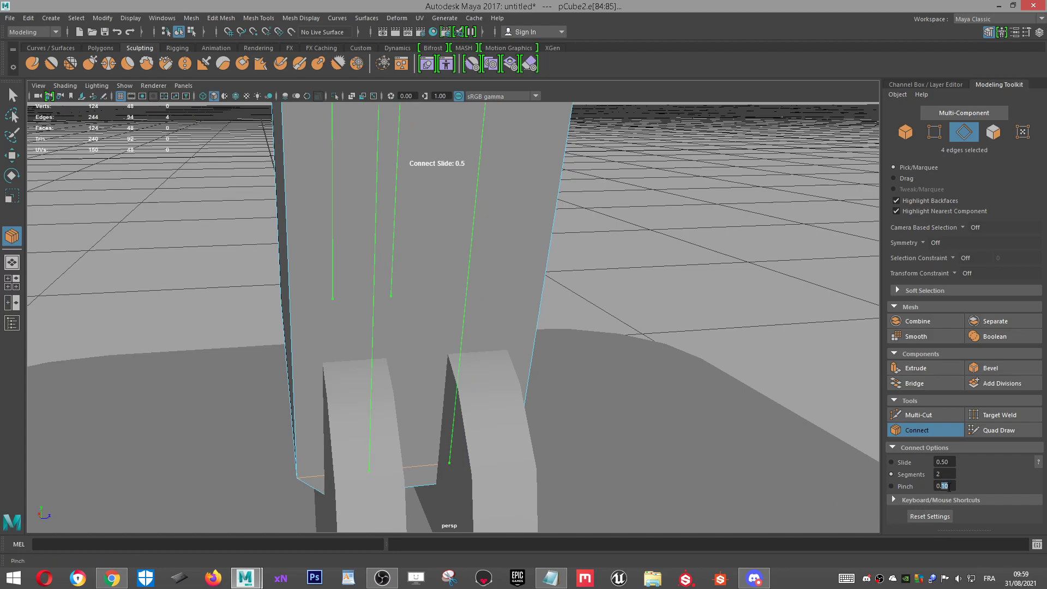
{"action": "key", "text": "Return"}
Step: Set the Connect pinch to -0.26 to match the mounting block's gap, and complete the connection
{"action": "left_click_drag", "start_coordinate": [238, 323], "coordinate": [224, 323], "text": "alt"}
{"action": "right_click_drag", "start_coordinate": [224, 323], "coordinate": [355, 470], "text": "alt"}
{"action": "middle_click_drag", "start_coordinate": [355, 469], "coordinate": [379, 388], "text": "alt"}
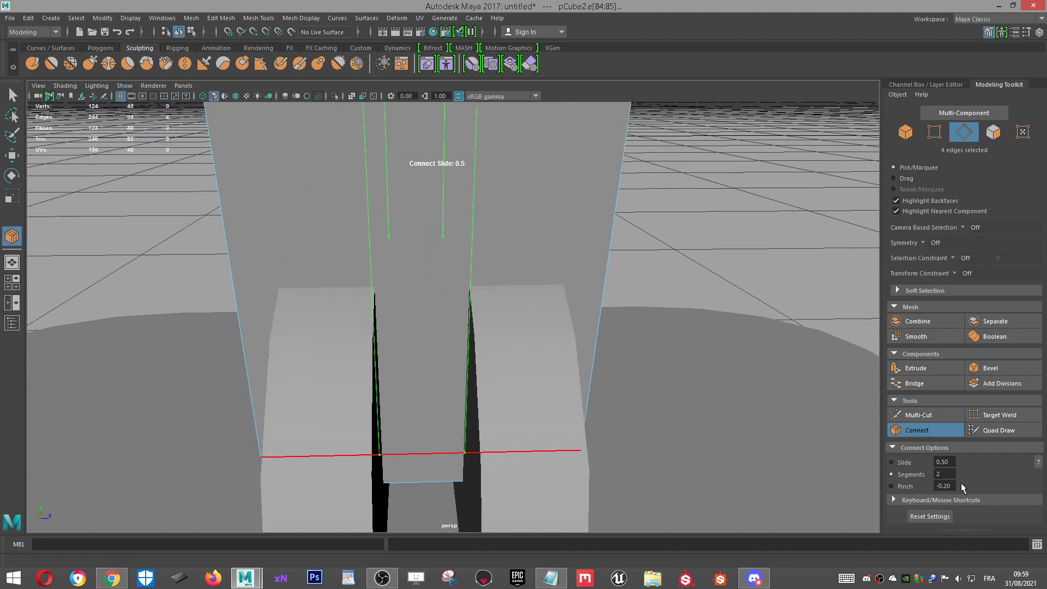
{"action": "key", "text": "Return"}
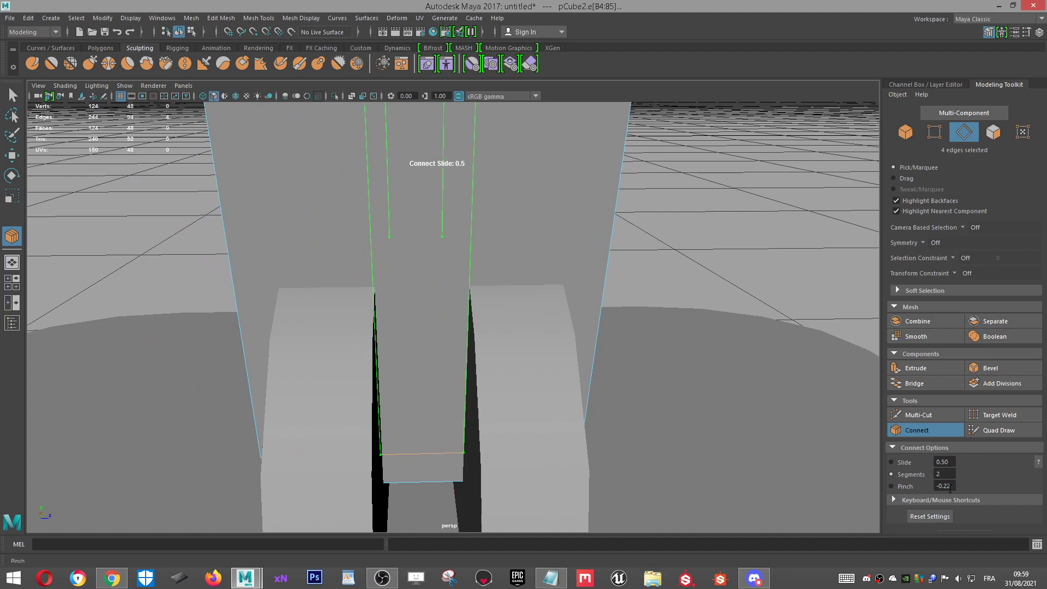
{"action": "key", "text": "Return"}
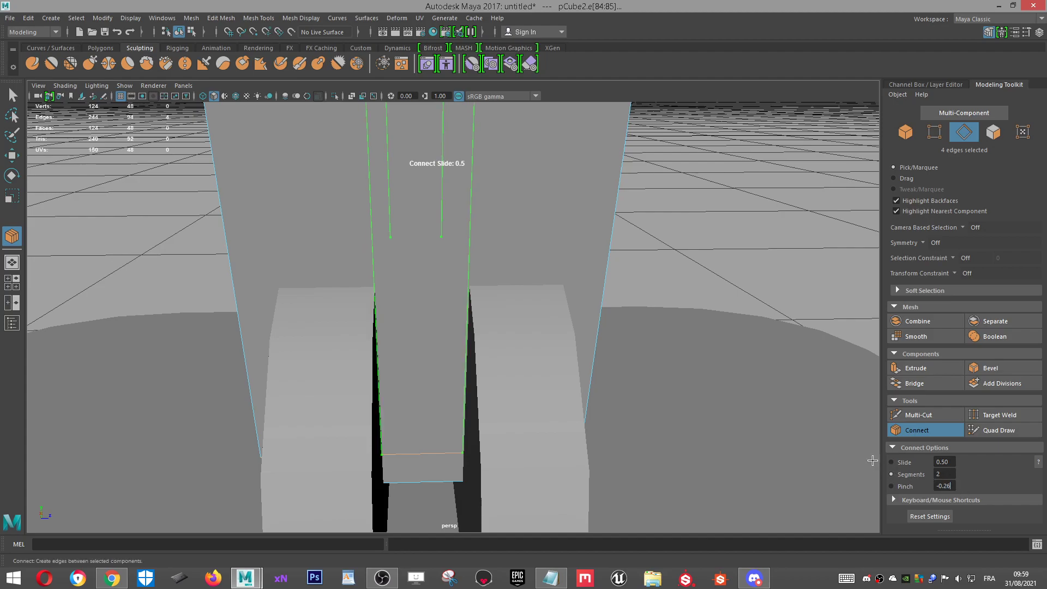
{"action": "scroll", "coordinate": [542, 367], "scroll_direction": "up", "scroll_amount": 5}
{"action": "left_click_drag", "start_coordinate": [477, 369], "coordinate": [483, 399], "text": "alt"}
{"action": "right_click_drag", "start_coordinate": [483, 399], "coordinate": [357, 350], "text": "alt"}
{"action": "left_click_drag", "start_coordinate": [219, 235], "coordinate": [436, 308], "text": "alt"}
{"action": "key", "text": "w"}
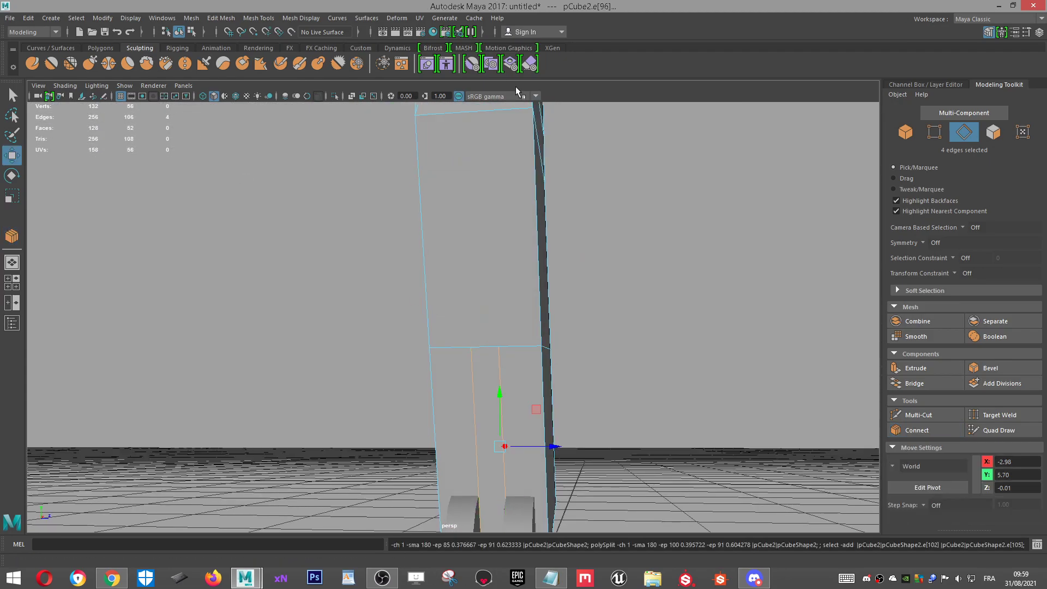
Step: Show the arm in the top view with vertex selection, framed on the two lengthwise edges at its lower end
{"action": "middle_click_drag", "start_coordinate": [458, 350], "coordinate": [509, 425], "text": "alt"}
{"action": "left_click_drag", "start_coordinate": [508, 425], "coordinate": [497, 273], "text": "alt"}
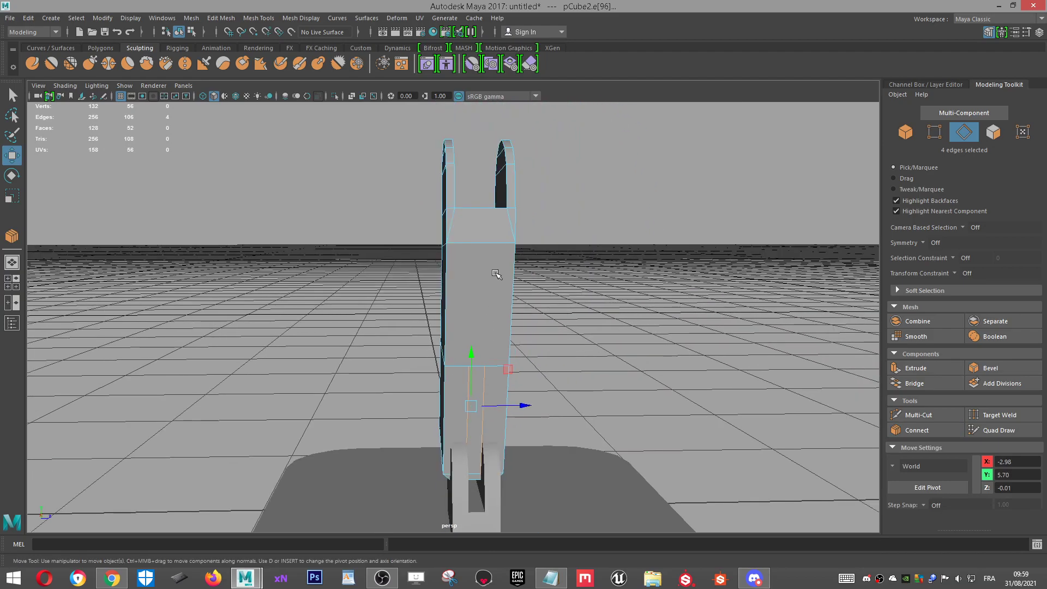
{"action": "key", "text": "space"}
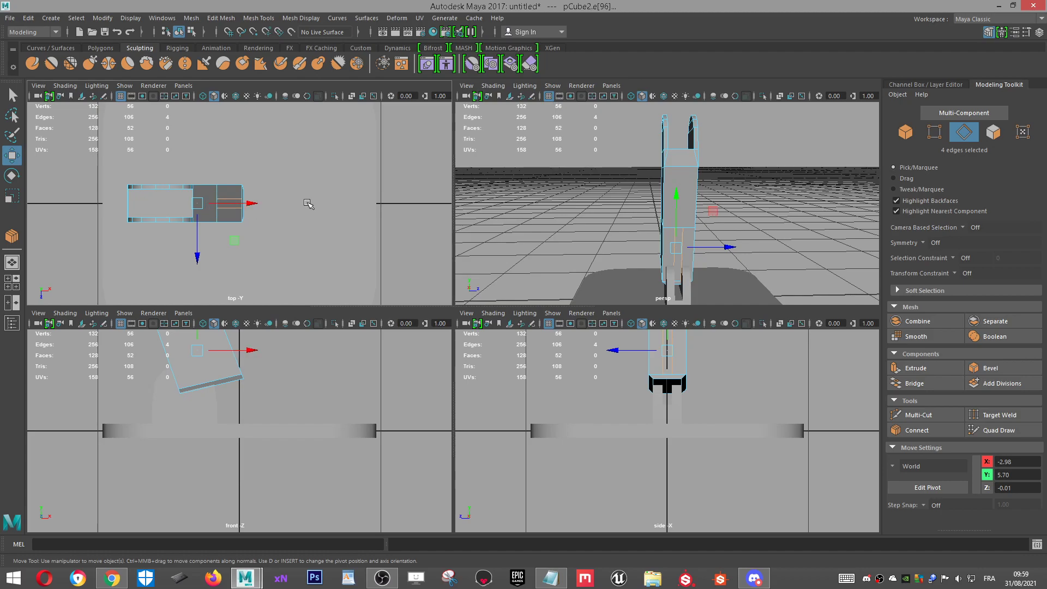
{"action": "key", "text": "space"}
{"action": "scroll", "coordinate": [367, 269], "scroll_direction": "up", "scroll_amount": 6}
{"action": "right_click_drag", "start_coordinate": [319, 256], "coordinate": [267, 257]}
{"action": "scroll", "coordinate": [355, 276], "scroll_direction": "down", "scroll_amount": 3}
{"action": "scroll", "coordinate": [322, 290], "scroll_direction": "up", "scroll_amount": 3}
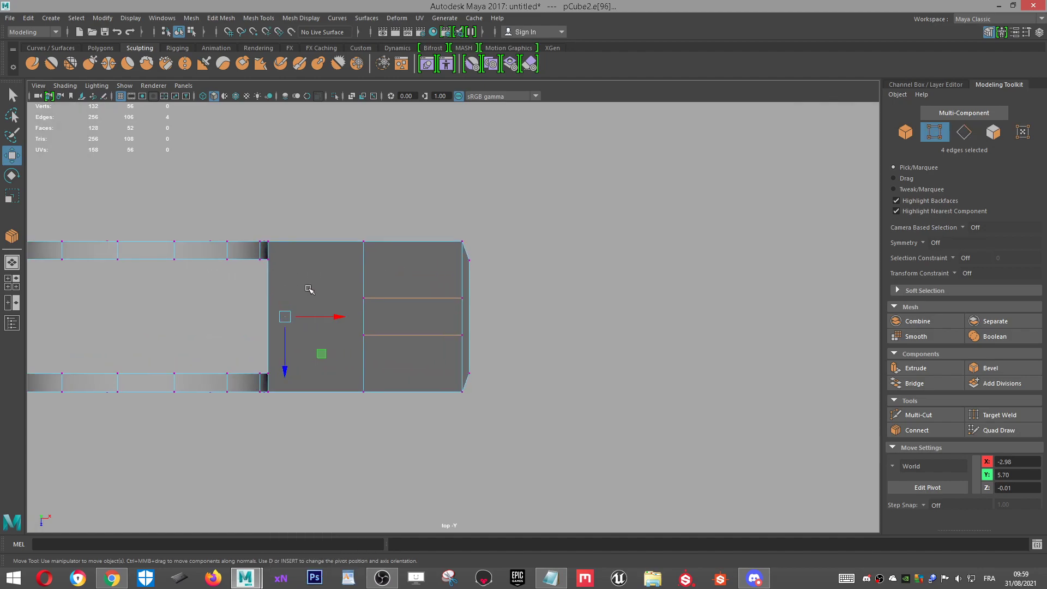
{"action": "middle_click_drag", "start_coordinate": [308, 287], "coordinate": [406, 292], "text": "alt"}
{"action": "scroll", "coordinate": [447, 311], "scroll_direction": "up", "scroll_amount": 4}
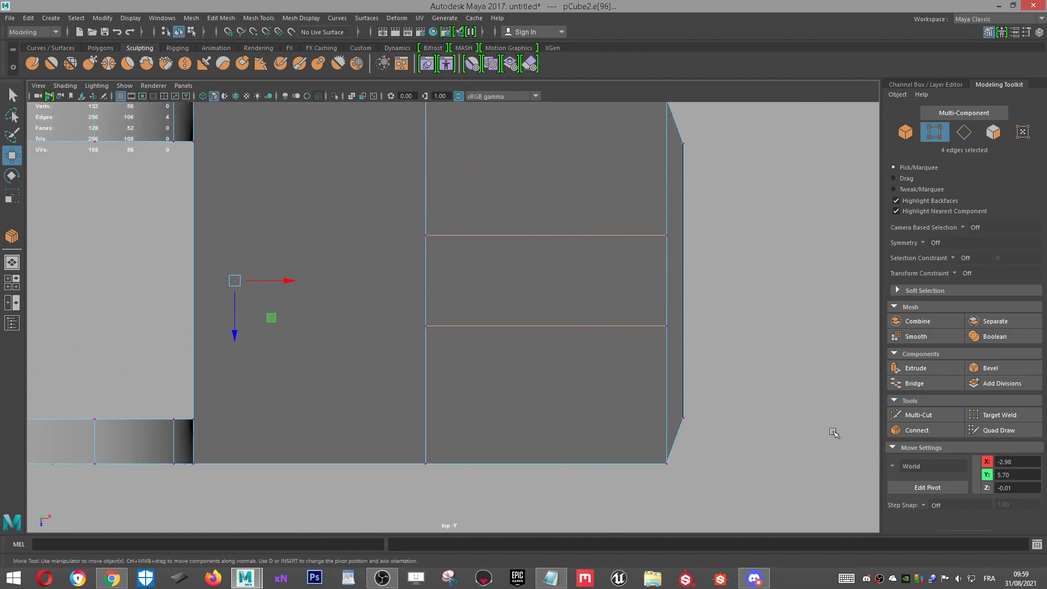
Step: Try starting a Multi-Cut at the vertex where a lengthwise edge meets the mid-shaft loop in the top view
{"action": "left_click", "coordinate": [919, 415]}
{"action": "scroll", "coordinate": [338, 311], "scroll_direction": "down", "scroll_amount": 4}
{"action": "scroll", "coordinate": [482, 425], "scroll_direction": "up", "scroll_amount": 2}
{"action": "scroll", "coordinate": [482, 425], "scroll_direction": "up", "scroll_amount": 1}
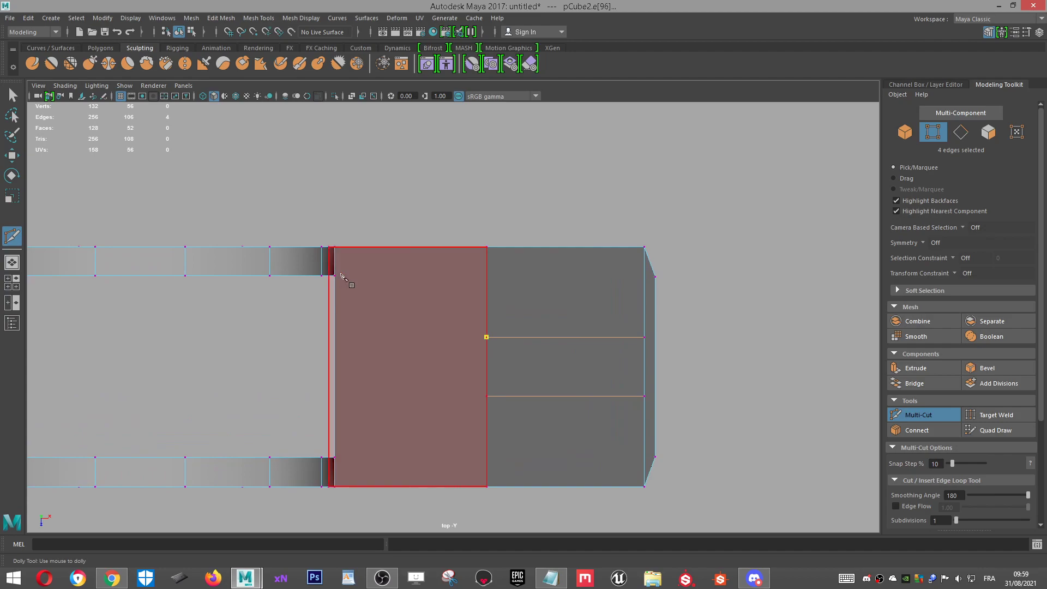
{"action": "scroll", "coordinate": [498, 342], "scroll_direction": "down", "scroll_amount": 3}
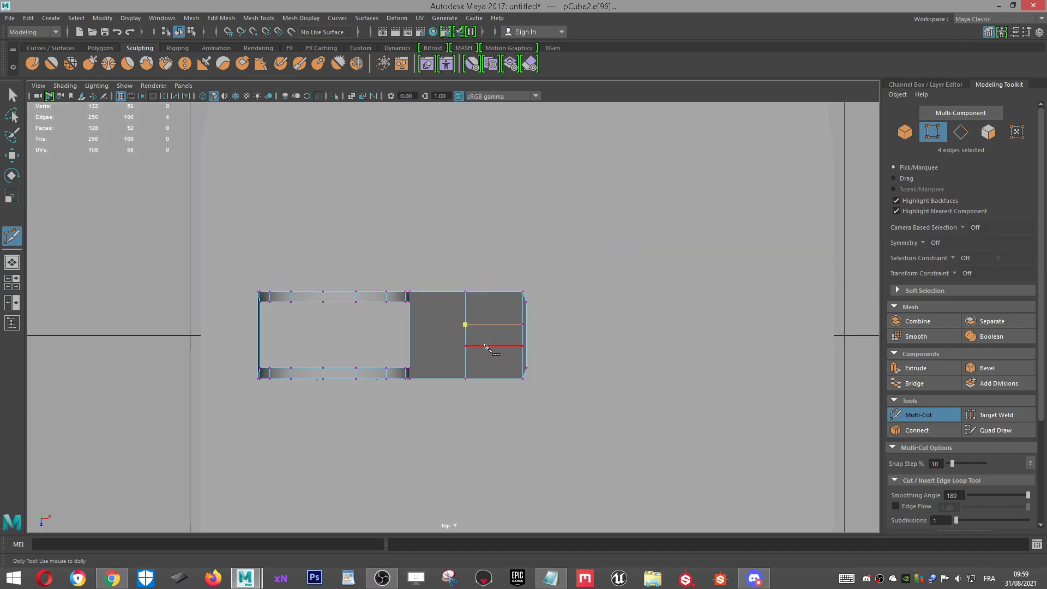
Step: Switch to the four-view layout and examine the arm's lengthwise edges and beveled lower end in the side view
{"action": "key", "text": "space"}
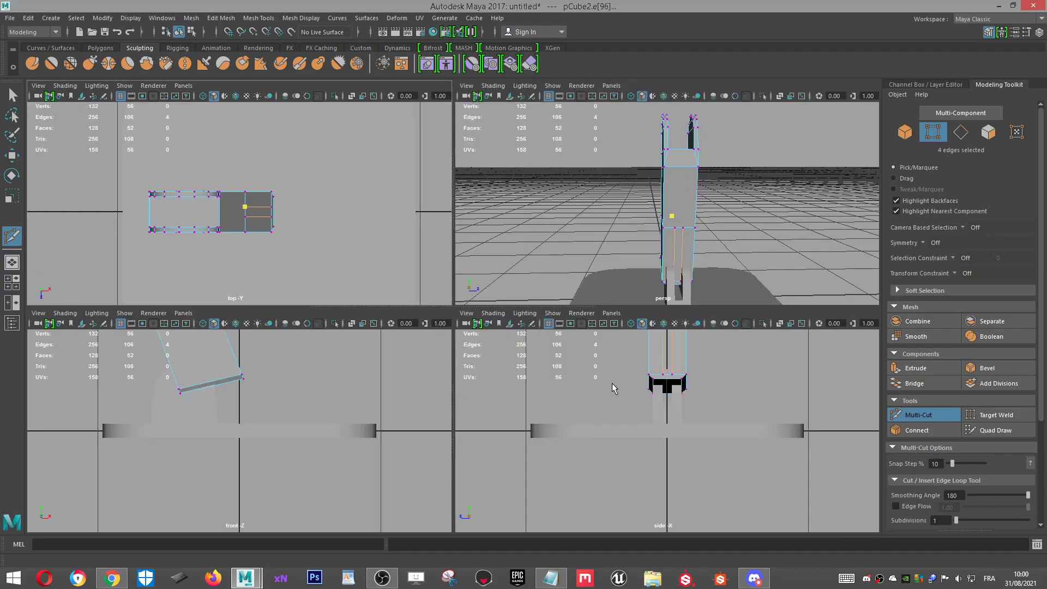
{"action": "scroll", "coordinate": [645, 447], "scroll_direction": "up", "scroll_amount": 5}
{"action": "middle_click_drag", "start_coordinate": [640, 441], "coordinate": [655, 403], "text": "alt"}
{"action": "scroll", "coordinate": [656, 436], "scroll_direction": "up", "scroll_amount": 3}
{"action": "middle_click_drag", "start_coordinate": [664, 481], "coordinate": [642, 558], "text": "alt"}
{"action": "scroll", "coordinate": [684, 392], "scroll_direction": "up", "scroll_amount": 3}
{"action": "scroll", "coordinate": [631, 487], "scroll_direction": "up", "scroll_amount": 5}
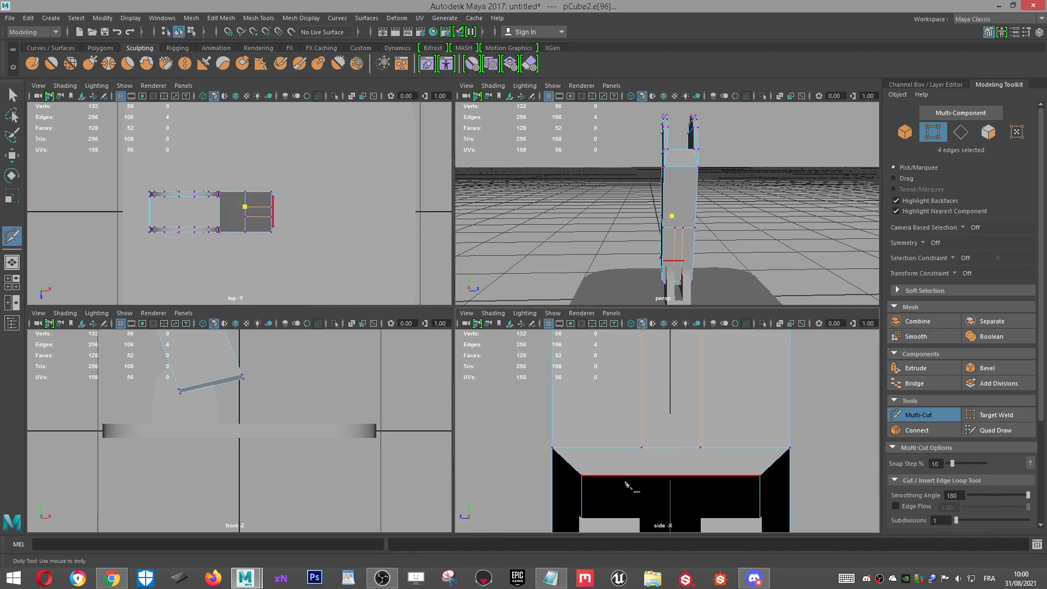
{"action": "middle_click_drag", "start_coordinate": [656, 484], "coordinate": [709, 350], "text": "alt"}
{"action": "scroll", "coordinate": [728, 439], "scroll_direction": "down", "scroll_amount": 10}
{"action": "scroll", "coordinate": [729, 439], "scroll_direction": "up", "scroll_amount": 1}
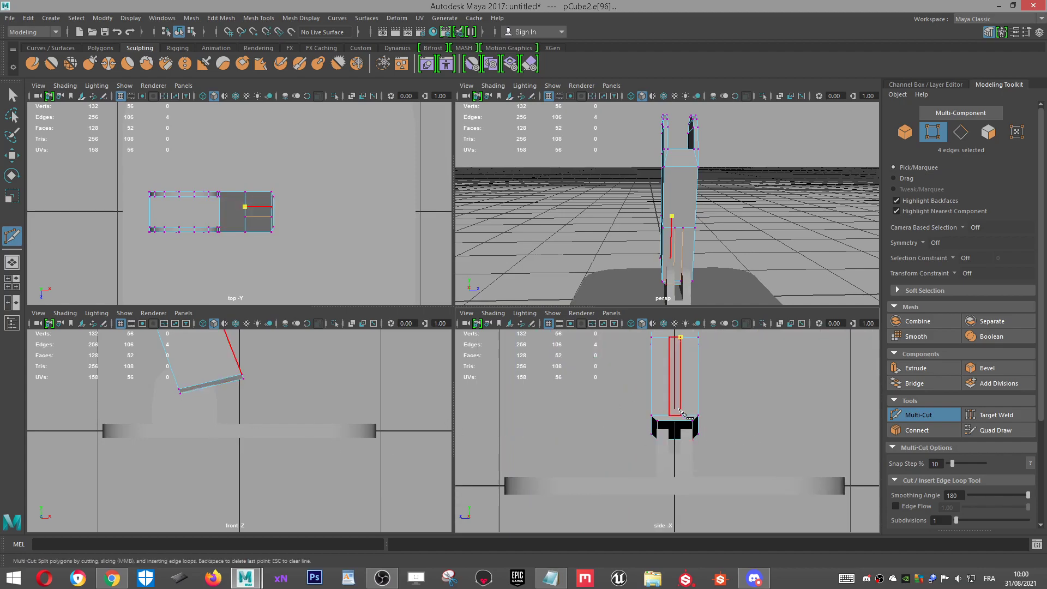
{"action": "scroll", "coordinate": [688, 409], "scroll_direction": "up", "scroll_amount": 8}
{"action": "middle_click_drag", "start_coordinate": [714, 401], "coordinate": [727, 564], "text": "alt"}
{"action": "middle_click_drag", "start_coordinate": [711, 334], "coordinate": [646, 253], "text": "alt"}
{"action": "middle_click_drag", "start_coordinate": [630, 385], "coordinate": [655, 358], "text": "alt"}
{"action": "scroll", "coordinate": [647, 369], "scroll_direction": "up", "scroll_amount": 4}
{"action": "middle_click_drag", "start_coordinate": [601, 388], "coordinate": [619, 465], "text": "alt"}
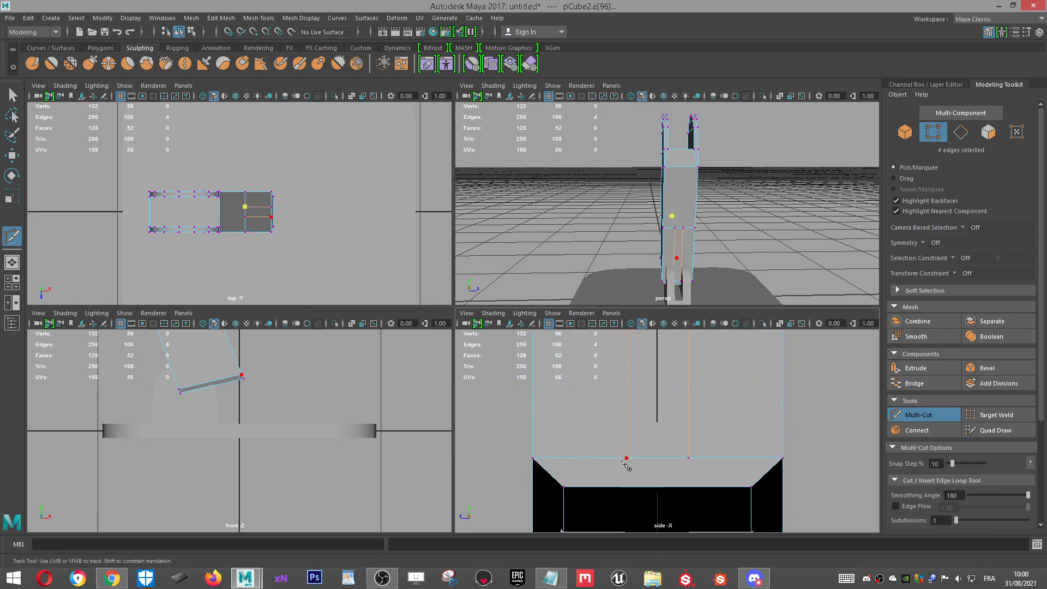
Step: Try multi-cutting from the mid-shaft loop vertex up to the corner at the fork's base in the side view
{"action": "scroll", "coordinate": [630, 409], "scroll_direction": "down", "scroll_amount": 10}
{"action": "middle_click_drag", "start_coordinate": [631, 406], "coordinate": [608, 494], "text": "alt"}
{"action": "scroll", "coordinate": [621, 354], "scroll_direction": "up", "scroll_amount": 1}
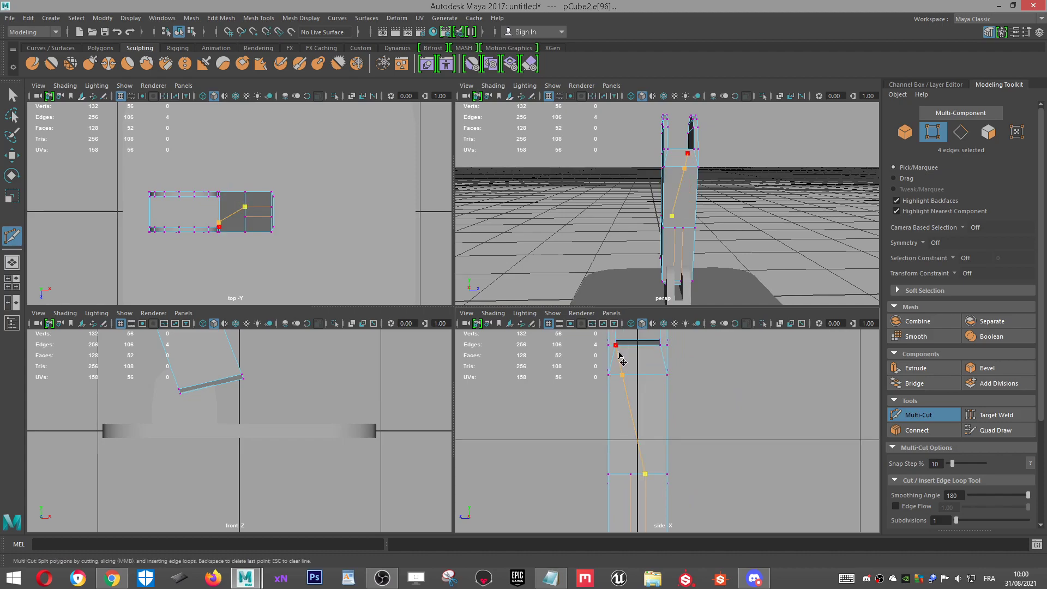
{"action": "key", "text": "Return"}
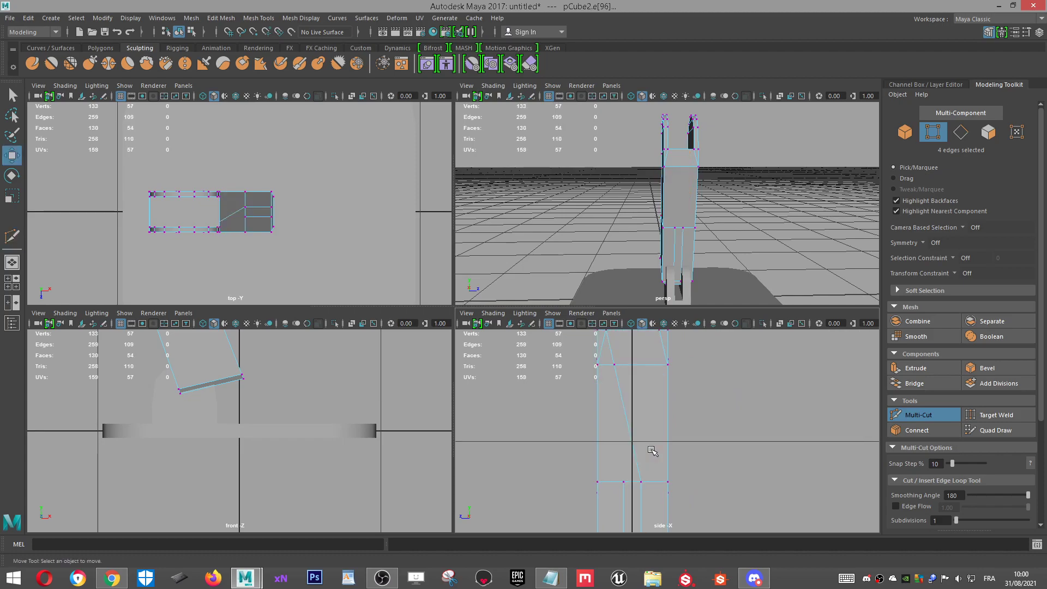
{"action": "key", "text": "w"}
{"action": "key", "text": "ctrl+z"}
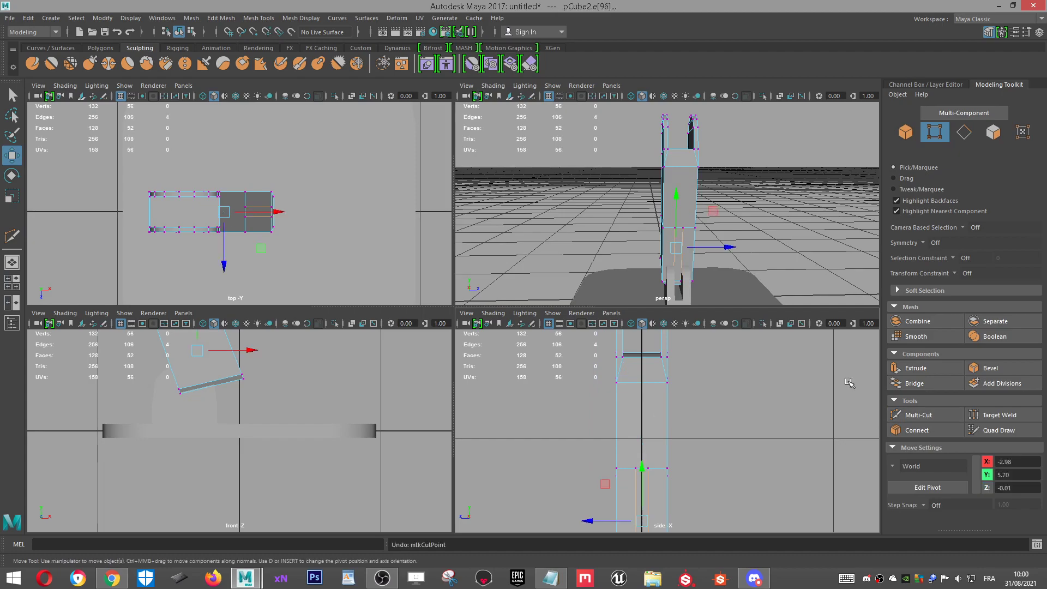
Step: Multi-cut from both inner vertices on the mid-shaft loop up to the matching corners at the fork's base in the side view
{"action": "left_click", "coordinate": [960, 415]}
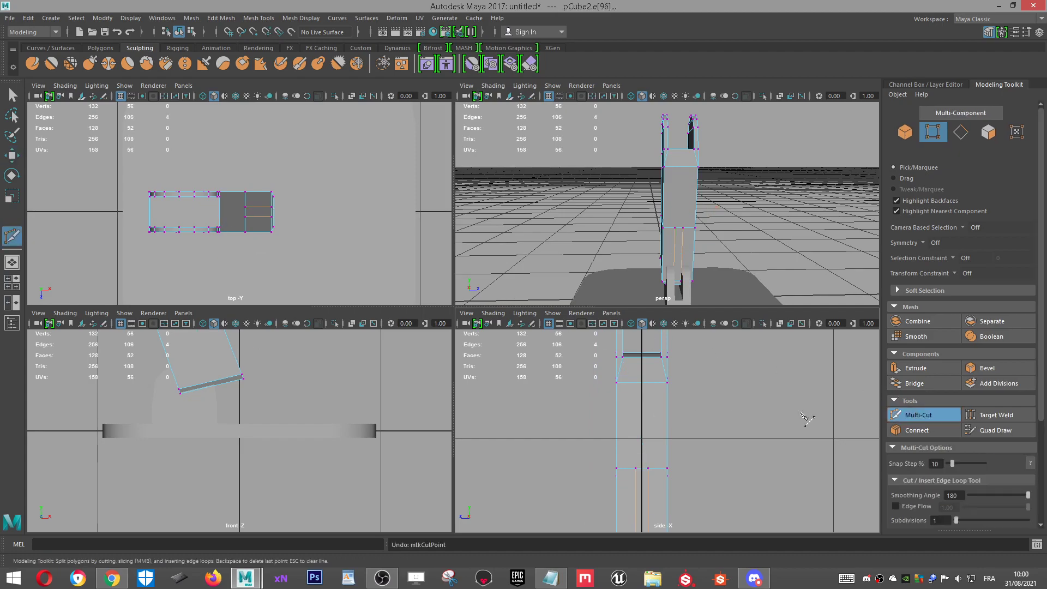
{"action": "left_click", "coordinate": [636, 470]}
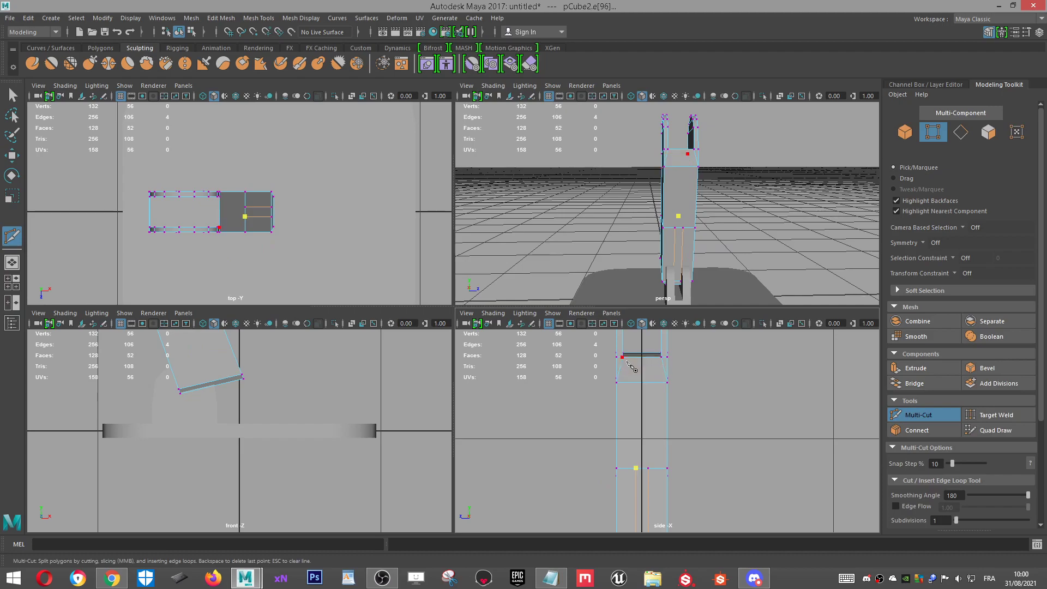
{"action": "right_click", "coordinate": [631, 371]}
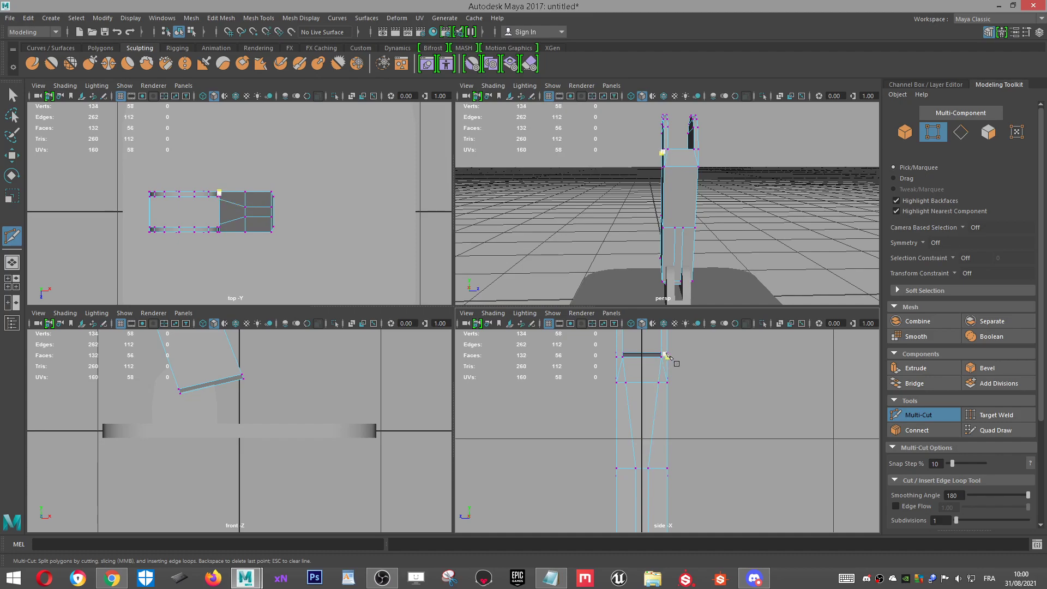
{"action": "key", "text": "w"}
Step: Examine the edges around the fork's base up close in the side view, picking the edges beside the new cuts
{"action": "scroll", "coordinate": [658, 360], "scroll_direction": "up", "scroll_amount": 1}
{"action": "right_click_drag", "start_coordinate": [657, 382], "coordinate": [658, 231]}
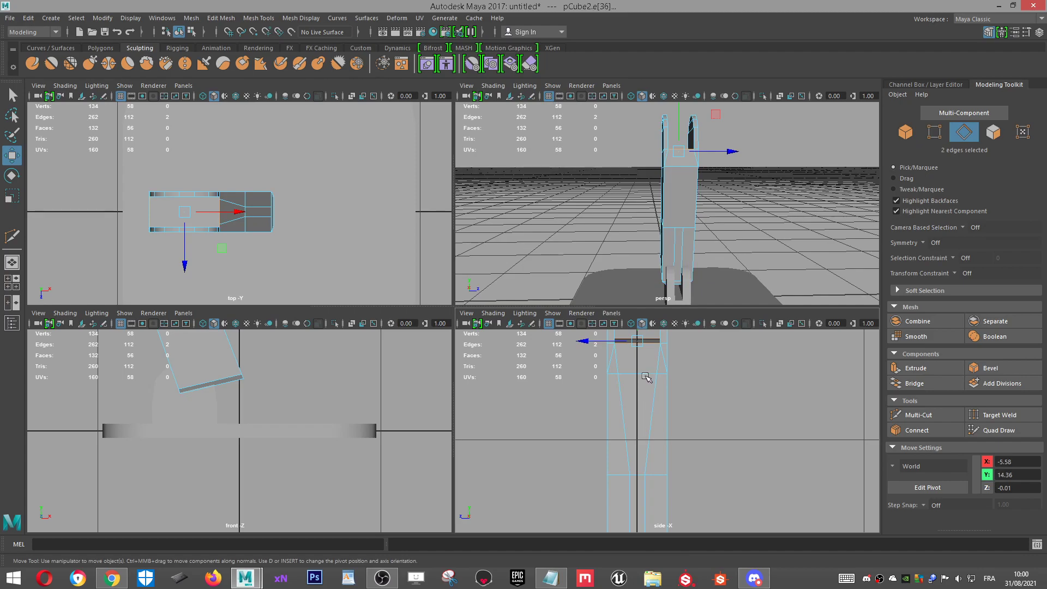
{"action": "left_click", "coordinate": [610, 354]}
{"action": "middle_click_drag", "start_coordinate": [617, 358], "coordinate": [646, 433], "text": "alt"}
{"action": "scroll", "coordinate": [645, 434], "scroll_direction": "up", "scroll_amount": 3}
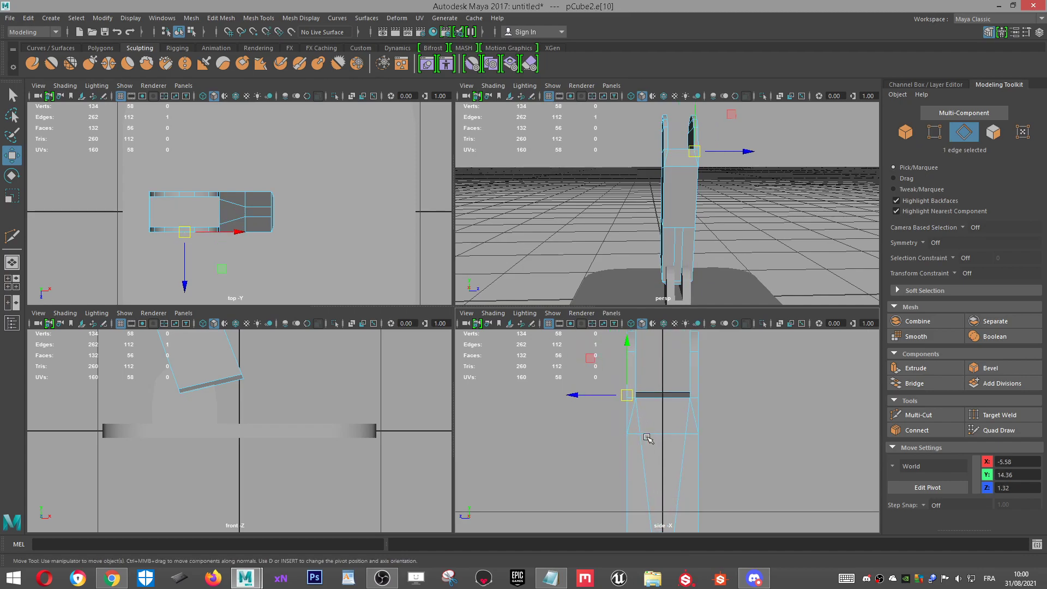
{"action": "right_click_drag", "start_coordinate": [644, 417], "coordinate": [598, 401]}
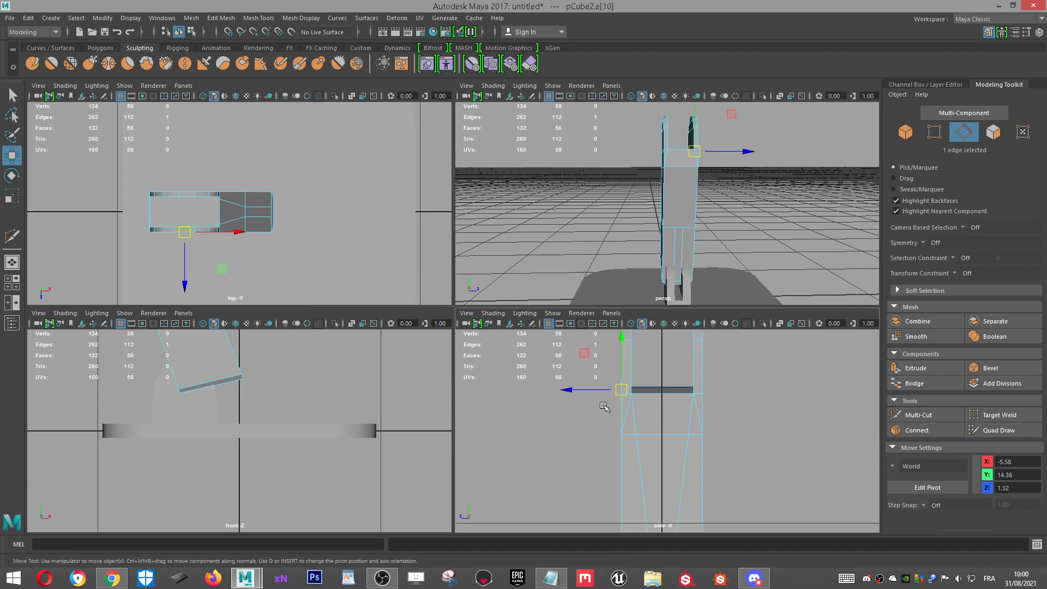
{"action": "left_click", "coordinate": [626, 415]}
{"action": "scroll", "coordinate": [616, 412], "scroll_direction": "up", "scroll_amount": 2}
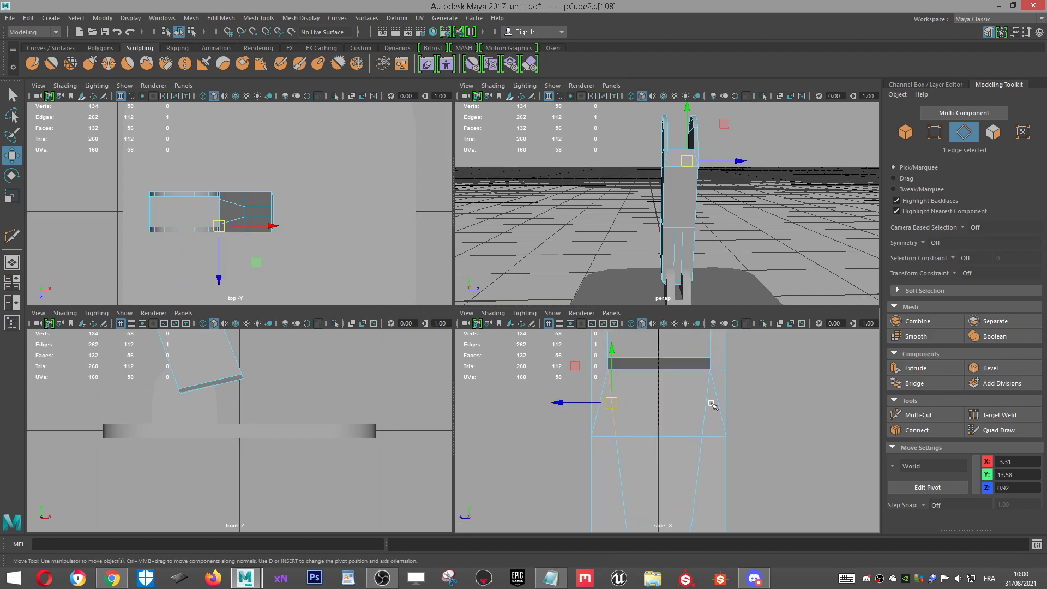
{"action": "scroll", "coordinate": [103, 171], "scroll_direction": "up", "scroll_amount": 2}
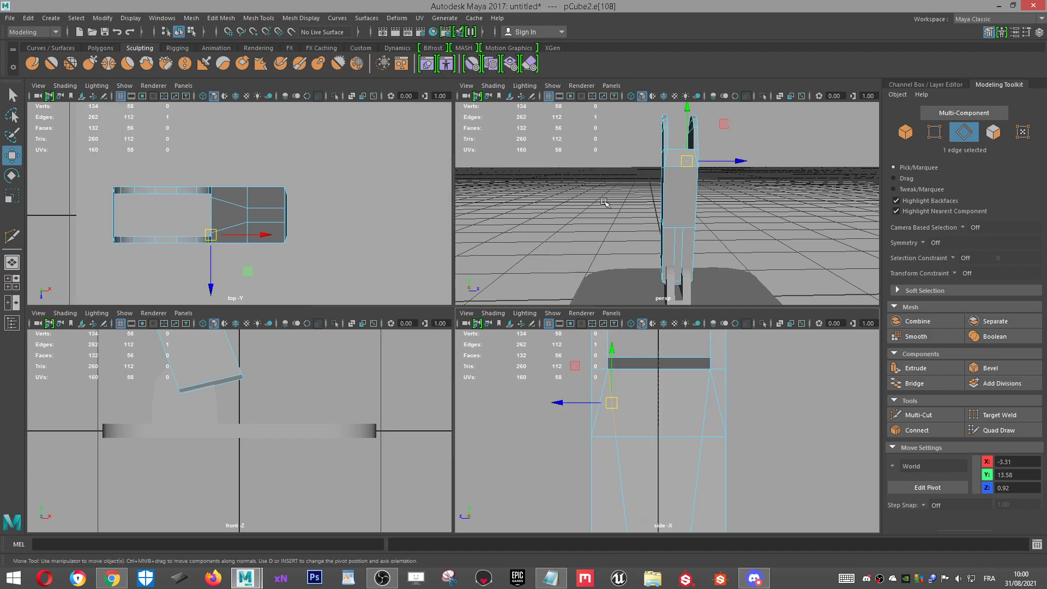
Step: Delete the two old diagonal edges running from the fork's base to the arm's outer corners in the enlarged perspective view
{"action": "key", "text": "space"}
{"action": "scroll", "coordinate": [627, 275], "scroll_direction": "up", "scroll_amount": 2}
{"action": "left_click_drag", "start_coordinate": [626, 276], "coordinate": [742, 229], "text": "alt"}
{"action": "right_click_drag", "start_coordinate": [398, 194], "coordinate": [402, 154]}
{"action": "left_click", "coordinate": [466, 167]}
{"action": "left_click_drag", "start_coordinate": [466, 167], "coordinate": [204, 337], "text": "alt"}
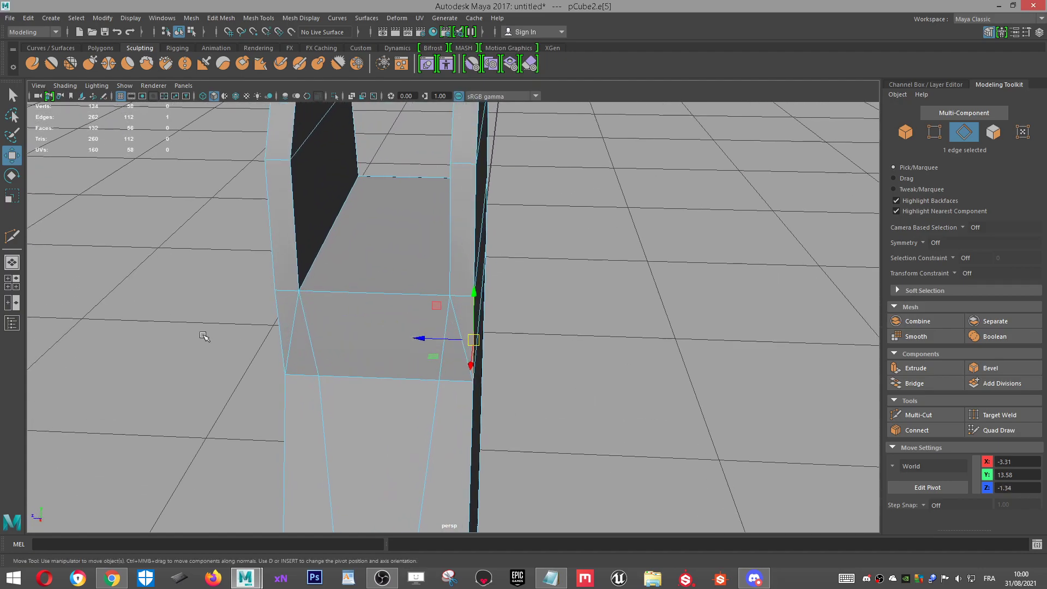
{"action": "left_click", "coordinate": [292, 324]}
{"action": "left_click_drag", "start_coordinate": [420, 329], "coordinate": [365, 281], "text": "alt"}
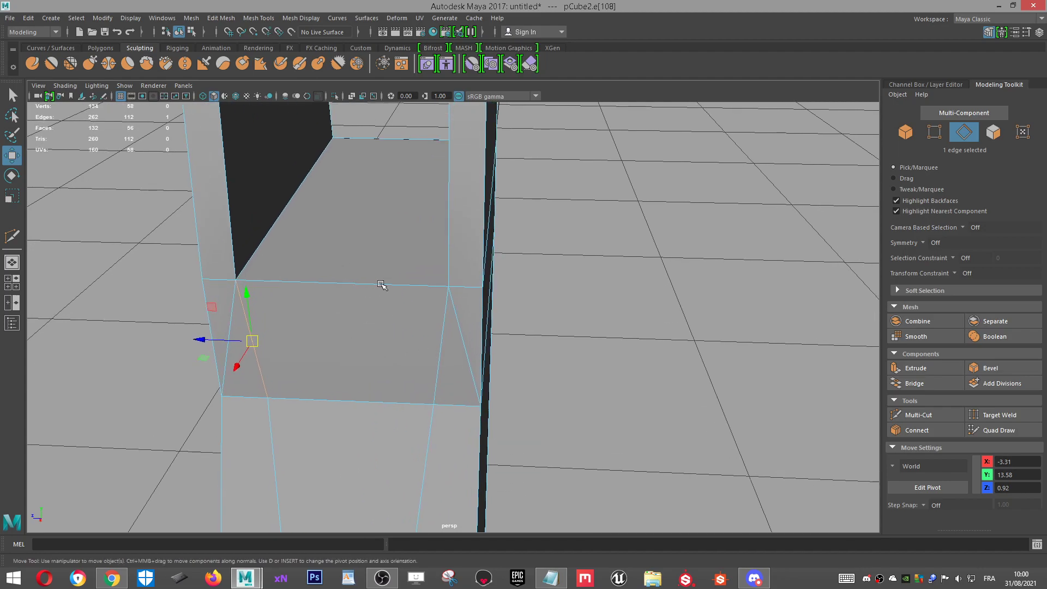
{"action": "left_click", "coordinate": [465, 341]}
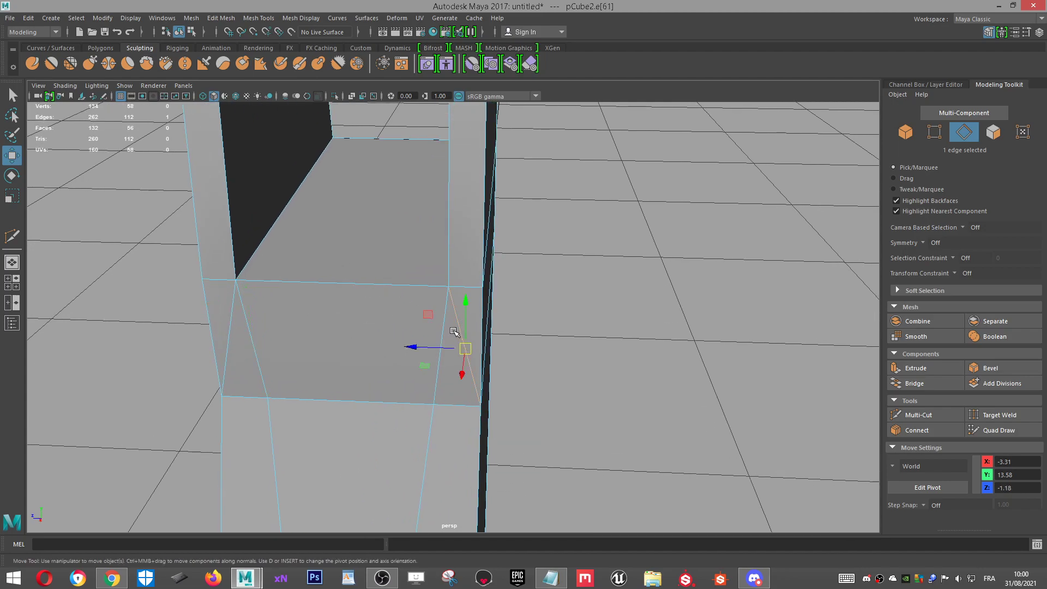
{"action": "key", "text": "Delete"}
{"action": "left_click", "coordinate": [231, 336]}
{"action": "key", "text": "Delete"}
Step: Connect the two crosswise edges on the underside of the arm's lower end with 2 segments and a pinch of -0.26
{"action": "left_click_drag", "start_coordinate": [303, 303], "coordinate": [391, 313], "text": "alt"}
{"action": "scroll", "coordinate": [440, 311], "scroll_direction": "up", "scroll_amount": 2}
{"action": "right_click_drag", "start_coordinate": [390, 263], "coordinate": [394, 218]}
{"action": "left_click", "coordinate": [391, 282]}
{"action": "left_click", "coordinate": [368, 400], "text": "shift"}
{"action": "left_click_drag", "start_coordinate": [368, 400], "coordinate": [430, 378], "text": "alt"}
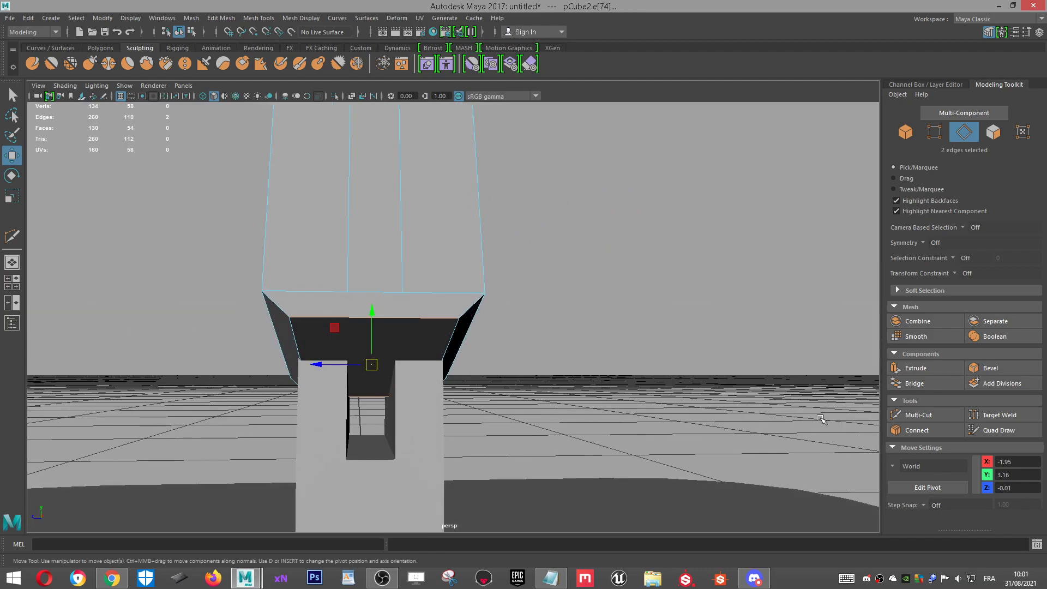
{"action": "left_click", "coordinate": [927, 429]}
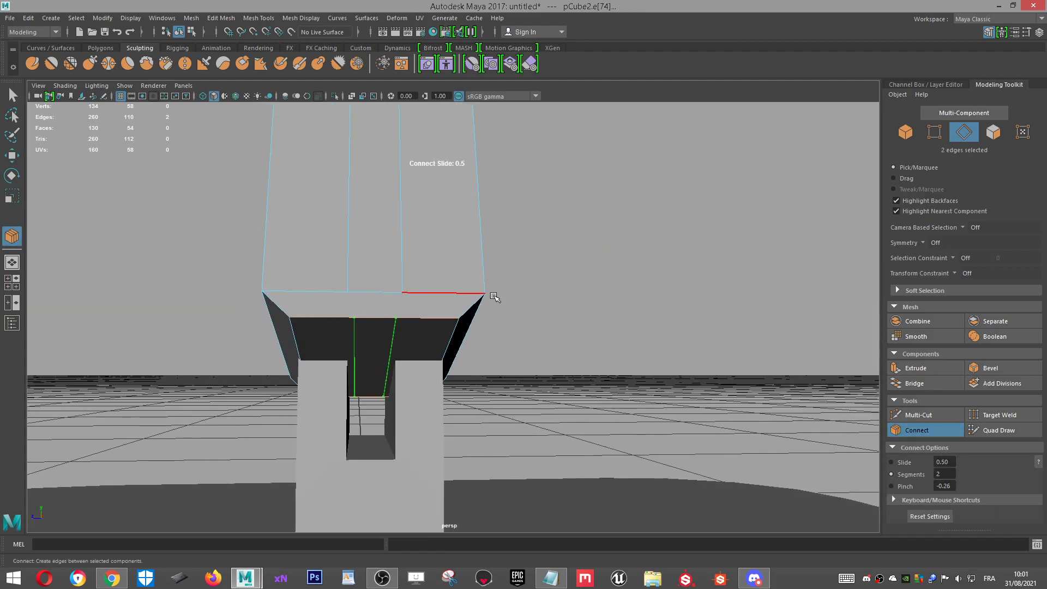
{"action": "key", "text": "w"}
Step: Multi-cut across the lower bevel strip to join both lengthwise shaft edges to the new underside edges
{"action": "left_click", "coordinate": [919, 415]}
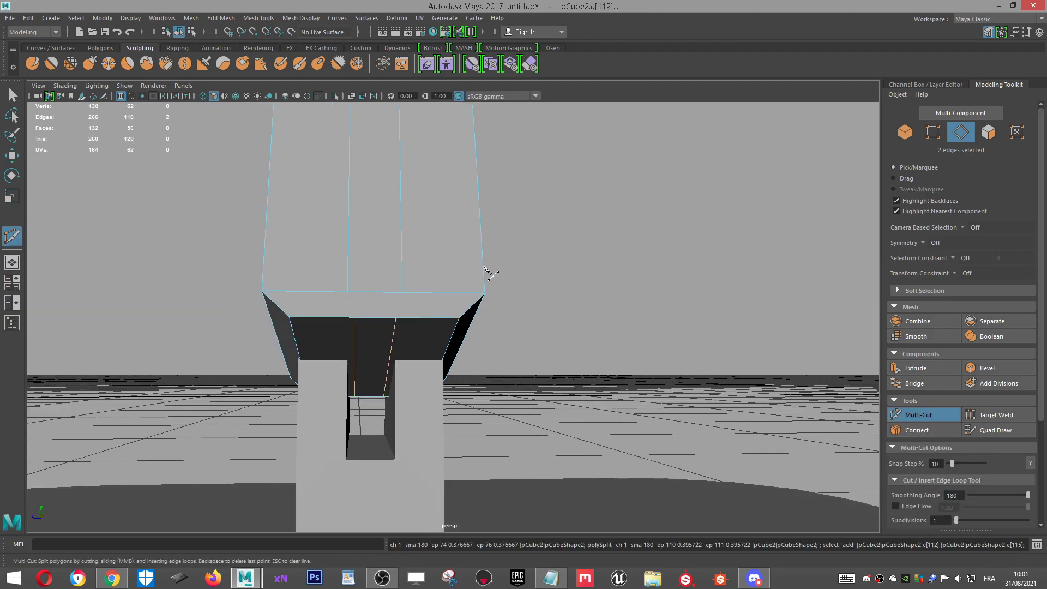
{"action": "left_click", "coordinate": [403, 294]}
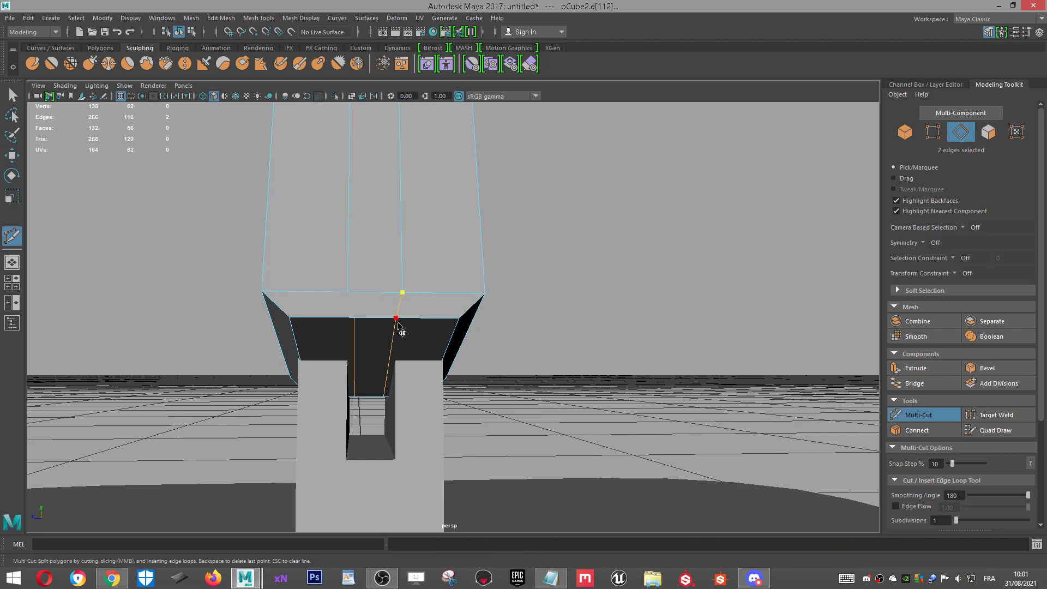
{"action": "right_click", "coordinate": [398, 325]}
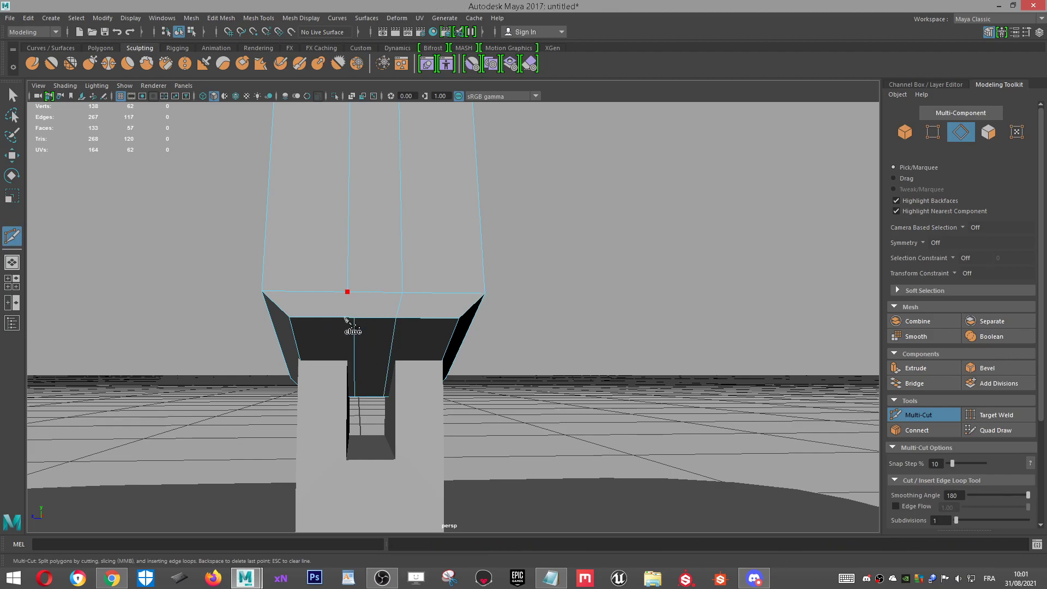
{"action": "right_click", "coordinate": [528, 308]}
Step: Return the arm to object selection and isolate it in the perspective view
{"action": "scroll", "coordinate": [545, 294], "scroll_direction": "down", "scroll_amount": 1}
{"action": "left_click_drag", "start_coordinate": [561, 280], "coordinate": [349, 316], "text": "alt"}
{"action": "scroll", "coordinate": [474, 330], "scroll_direction": "up", "scroll_amount": 2}
{"action": "key", "text": "w"}
{"action": "right_click_drag", "start_coordinate": [516, 161], "coordinate": [579, 140]}
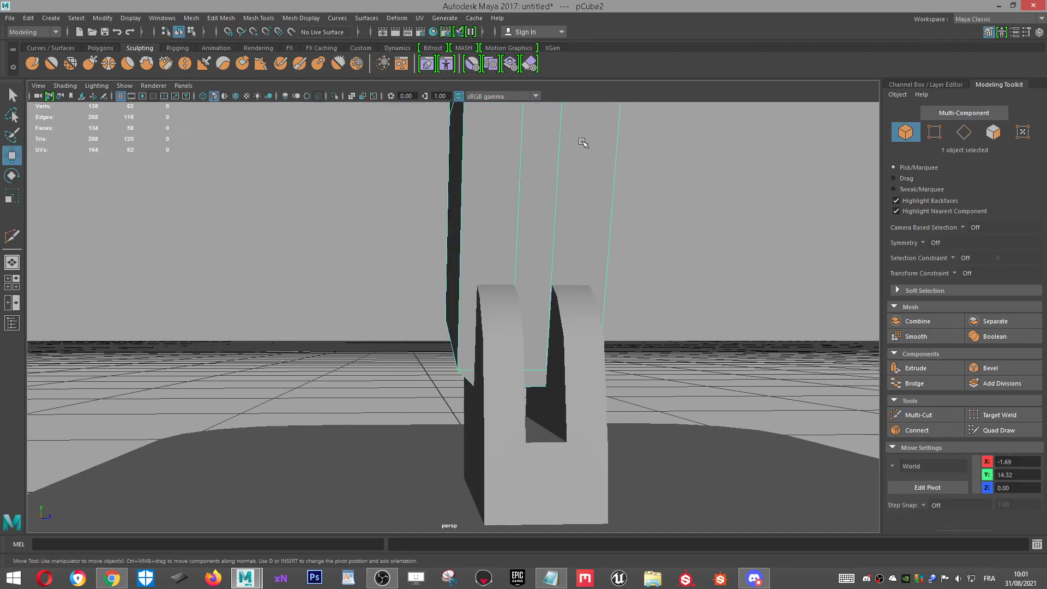
{"action": "left_click", "coordinate": [334, 96]}
Step: Multi-cut across the opposite bevel strip at the lower end, joining the underside edges to the two lengthwise shaft edges
{"action": "scroll", "coordinate": [579, 381], "scroll_direction": "up", "scroll_amount": 2}
{"action": "left_click_drag", "start_coordinate": [579, 381], "coordinate": [461, 334], "text": "alt"}
{"action": "middle_click_drag", "start_coordinate": [460, 334], "coordinate": [427, 374], "text": "alt"}
{"action": "right_click_drag", "start_coordinate": [427, 374], "coordinate": [635, 385], "text": "alt"}
{"action": "right_click_drag", "start_coordinate": [488, 374], "coordinate": [304, 285], "text": "alt"}
{"action": "left_click_drag", "start_coordinate": [304, 285], "coordinate": [426, 286], "text": "alt"}
{"action": "scroll", "coordinate": [466, 286], "scroll_direction": "up", "scroll_amount": 2}
{"action": "right_click_drag", "start_coordinate": [467, 288], "coordinate": [454, 264]}
{"action": "left_click", "coordinate": [925, 420]}
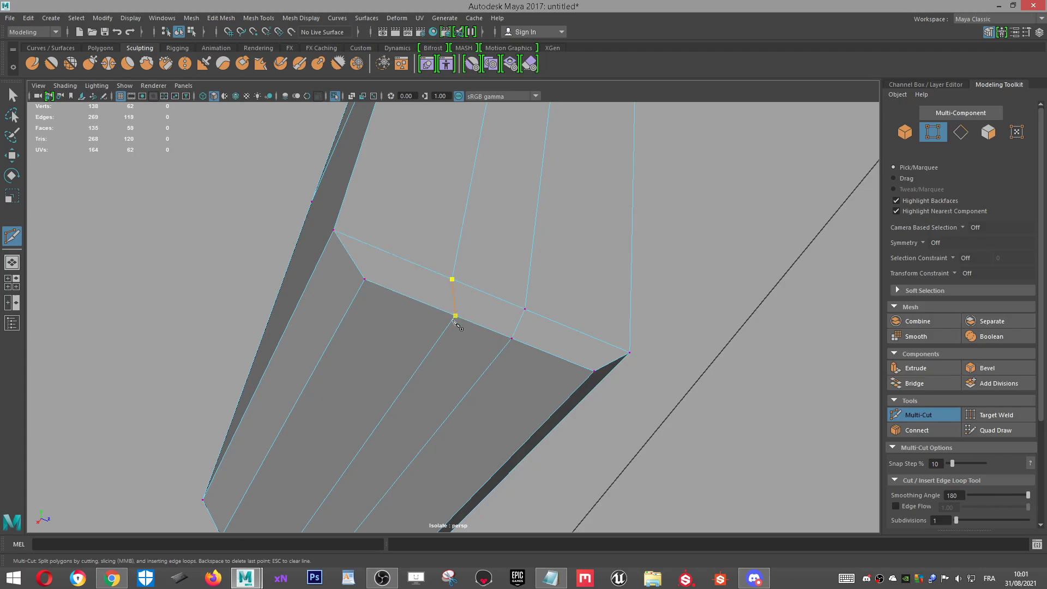
Step: Multi-cut from the inner mid-shaft vertices up to the fork's base corners on the arm's opposite face
{"action": "left_click_drag", "start_coordinate": [572, 198], "coordinate": [322, 316], "text": "alt"}
{"action": "right_click_drag", "start_coordinate": [388, 300], "coordinate": [496, 248], "text": "alt"}
{"action": "middle_click_drag", "start_coordinate": [473, 194], "coordinate": [474, 337], "text": "alt"}
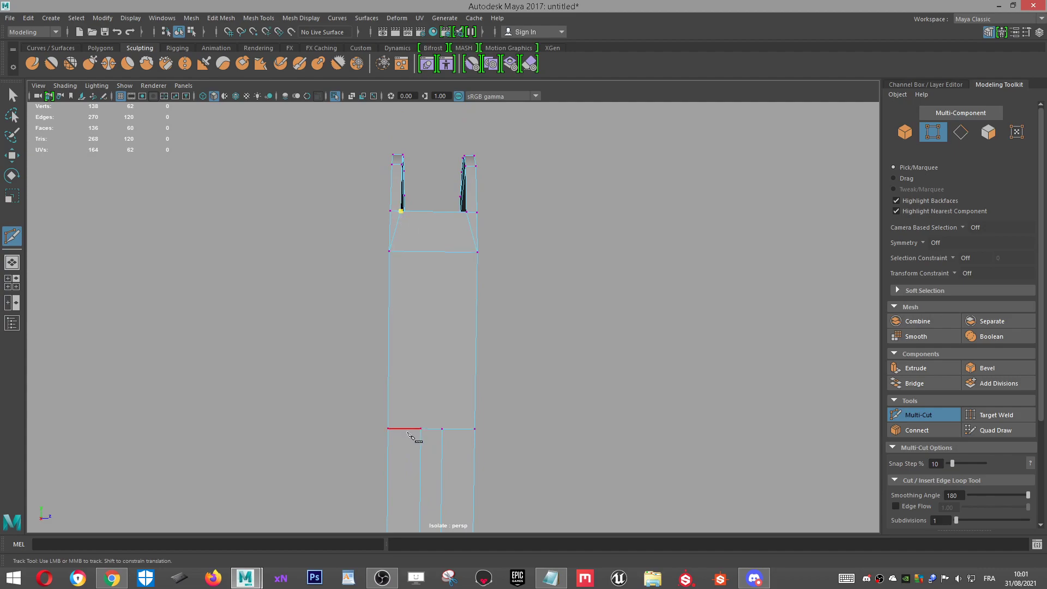
{"action": "left_click", "coordinate": [420, 429]}
{"action": "right_click", "coordinate": [427, 381]}
{"action": "left_click", "coordinate": [467, 213]}
{"action": "scroll", "coordinate": [536, 310], "scroll_direction": "down", "scroll_amount": 3}
{"action": "scroll", "coordinate": [504, 382], "scroll_direction": "up", "scroll_amount": 3}
{"action": "left_click_drag", "start_coordinate": [505, 381], "coordinate": [528, 322], "text": "alt"}
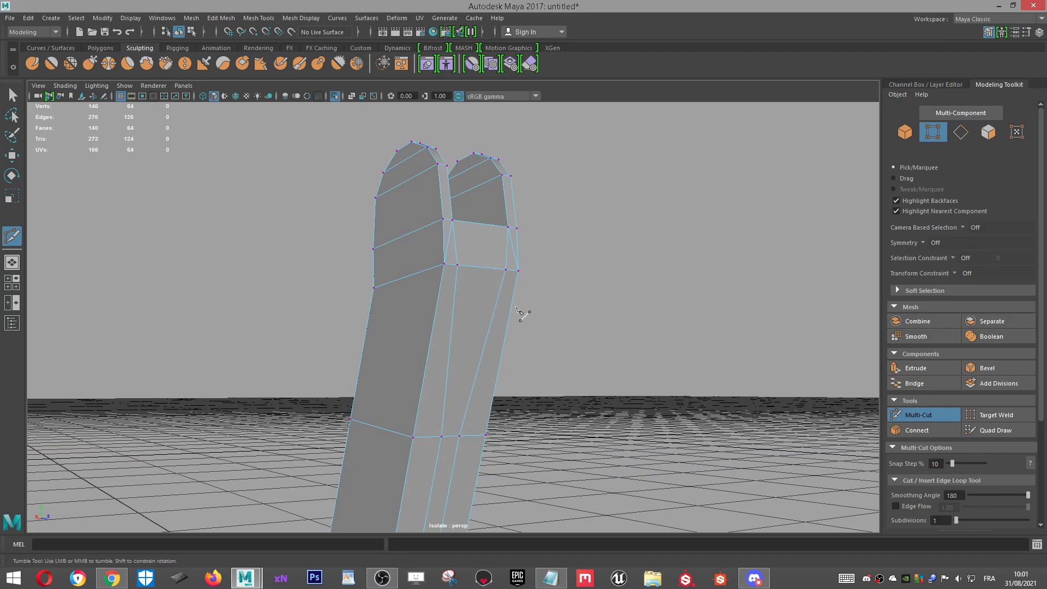
Step: Delete the two outer diagonal edges below the fork's base on the arm's opposite face
{"action": "right_click_drag", "start_coordinate": [527, 322], "coordinate": [567, 273], "text": "alt"}
{"action": "left_click", "coordinate": [541, 238]}
{"action": "key", "text": "w"}
{"action": "right_click_drag", "start_coordinate": [448, 206], "coordinate": [443, 172]}
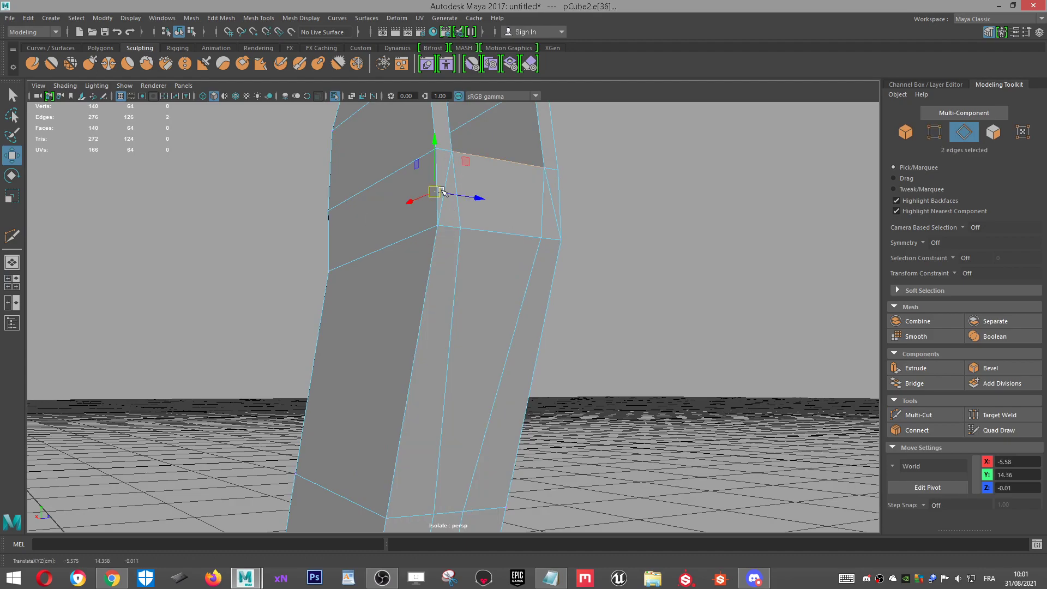
{"action": "left_click_drag", "start_coordinate": [545, 175], "coordinate": [502, 309], "text": "alt"}
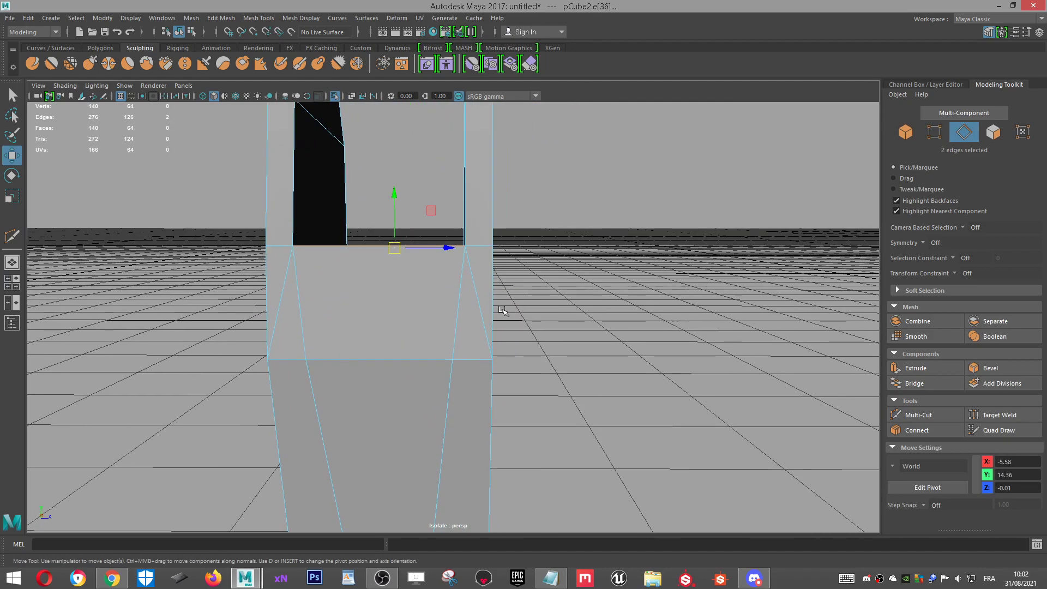
{"action": "left_click", "coordinate": [472, 296]}
{"action": "scroll", "coordinate": [330, 303], "scroll_direction": "up", "scroll_amount": 2}
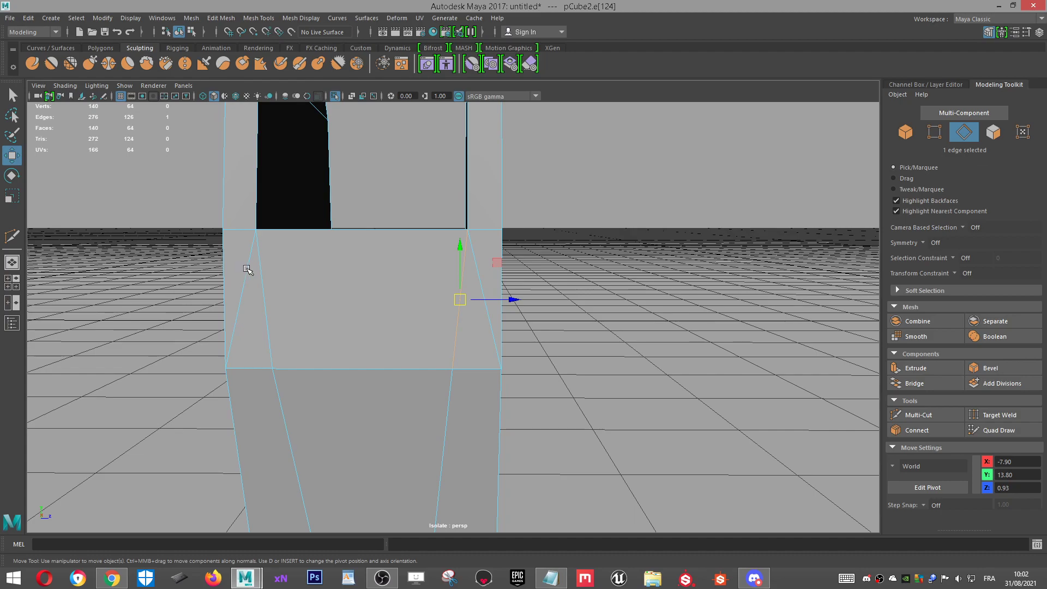
{"action": "scroll", "coordinate": [283, 288], "scroll_direction": "up", "scroll_amount": 3}
{"action": "left_click", "coordinate": [489, 239]}
{"action": "left_click_drag", "start_coordinate": [243, 264], "coordinate": [287, 272], "text": "alt"}
{"action": "left_click", "coordinate": [296, 272], "text": "shift"}
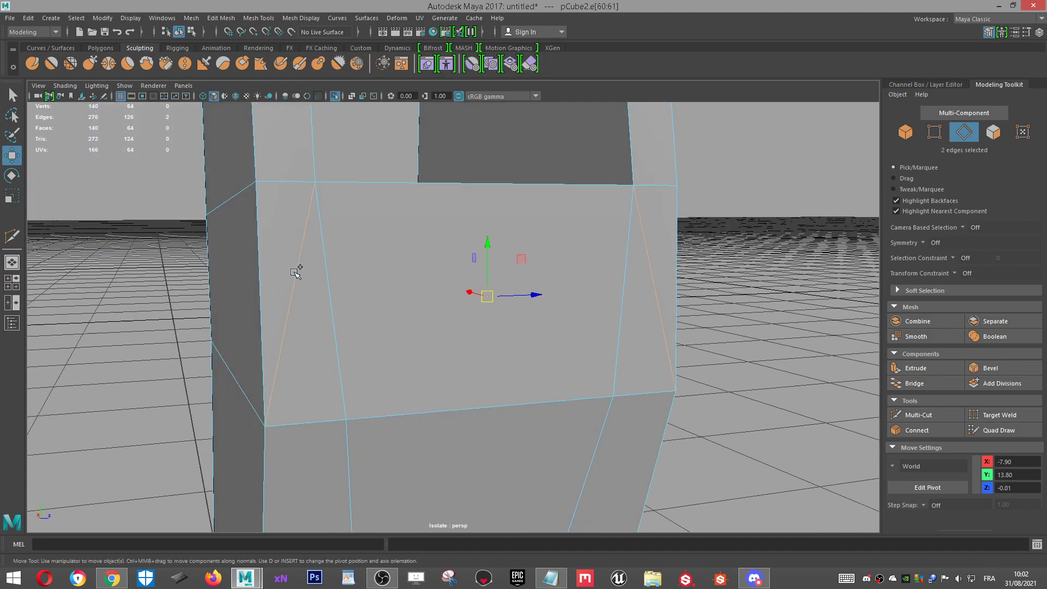
{"action": "key", "text": "ctrl+Delete"}
Step: End the arm's isolation so the base is shown, and view the lower end against the mounting block
{"action": "scroll", "coordinate": [294, 206], "scroll_direction": "down", "scroll_amount": 8}
{"action": "left_click_drag", "start_coordinate": [361, 300], "coordinate": [612, 310], "text": "alt"}
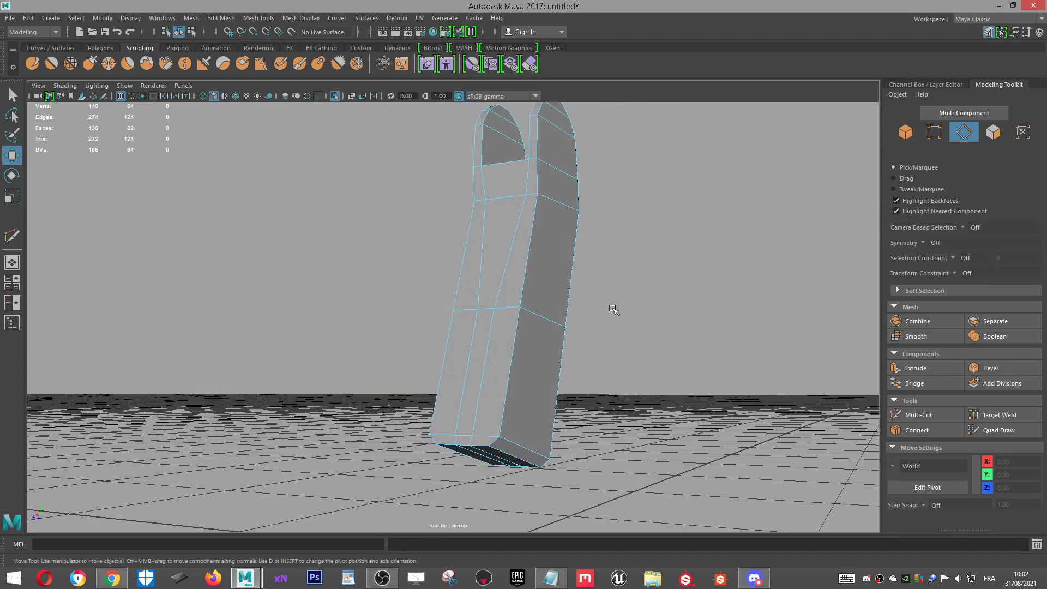
{"action": "left_click", "coordinate": [335, 95]}
{"action": "left_click_drag", "start_coordinate": [416, 215], "coordinate": [437, 420], "text": "alt"}
{"action": "middle_click_drag", "start_coordinate": [532, 480], "coordinate": [528, 435], "text": "alt"}
{"action": "left_click_drag", "start_coordinate": [527, 435], "coordinate": [386, 216], "text": "alt"}
{"action": "right_click", "coordinate": [386, 216]}
{"action": "right_click_drag", "start_coordinate": [383, 219], "coordinate": [377, 187]}
{"action": "key", "text": "ctrl+z"}
{"action": "left_click_drag", "start_coordinate": [377, 187], "coordinate": [552, 285], "text": "alt"}
{"action": "right_click_drag", "start_coordinate": [472, 244], "coordinate": [485, 278]}
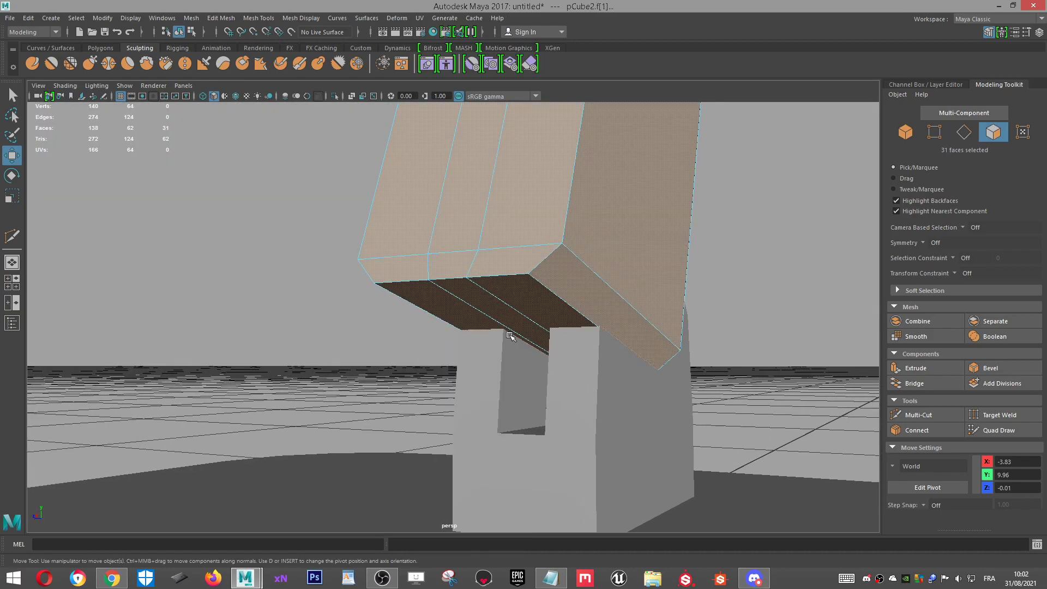
{"action": "left_click", "coordinate": [515, 319]}
{"action": "left_click_drag", "start_coordinate": [516, 319], "coordinate": [517, 346], "text": "alt"}
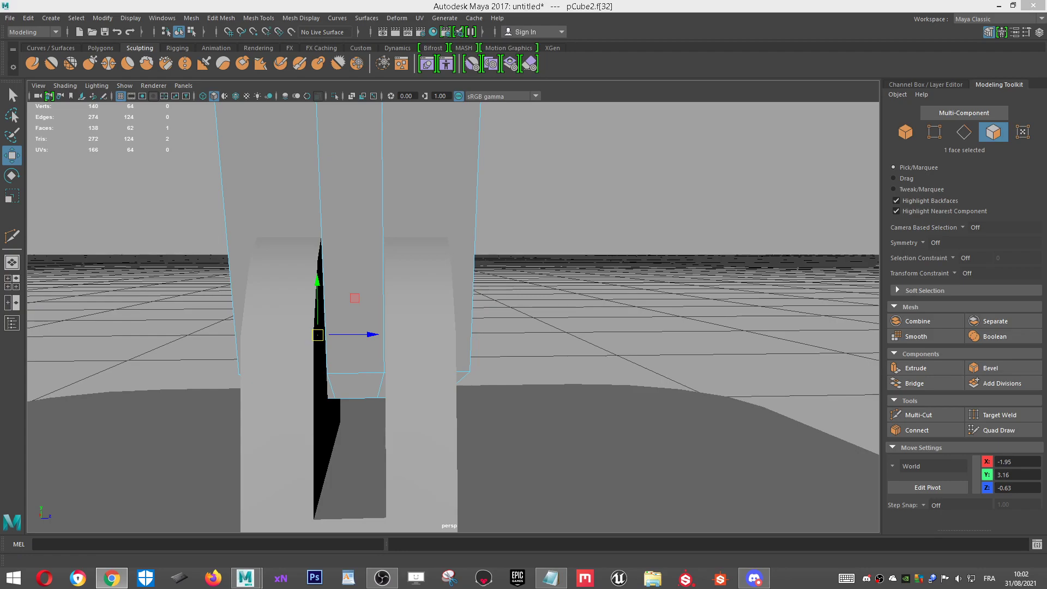
{"action": "left_click", "coordinate": [361, 273], "text": "shift"}
Step: Connect the six lengthwise edges of the arm's lower end and bevel crosswise with 1 segment
{"action": "left_click_drag", "start_coordinate": [362, 273], "coordinate": [387, 341], "text": "alt"}
{"action": "left_click_drag", "start_coordinate": [363, 246], "coordinate": [500, 222], "text": "alt"}
{"action": "right_click", "coordinate": [500, 238]}
{"action": "right_click_drag", "start_coordinate": [500, 226], "coordinate": [500, 208]}
{"action": "mouse_move", "coordinate": [440, 293]}
{"action": "left_mouse_down", "text": "alt"}
{"action": "mouse_move", "coordinate": [400, 308]}
{"action": "mouse_move", "coordinate": [430, 284]}
{"action": "left_mouse_up", "text": "alt"}
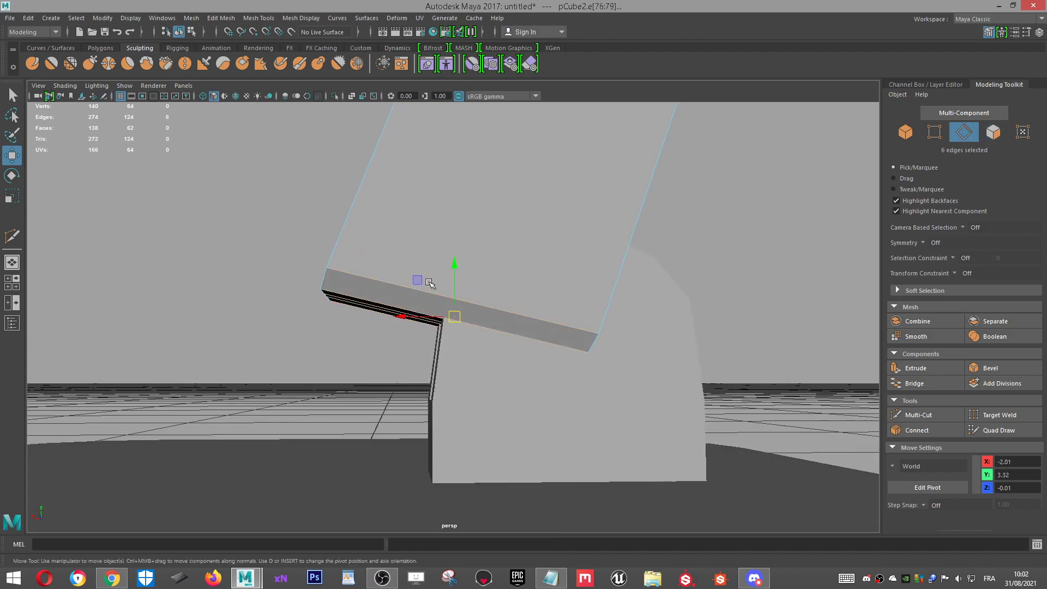
{"action": "left_click", "coordinate": [916, 430]}
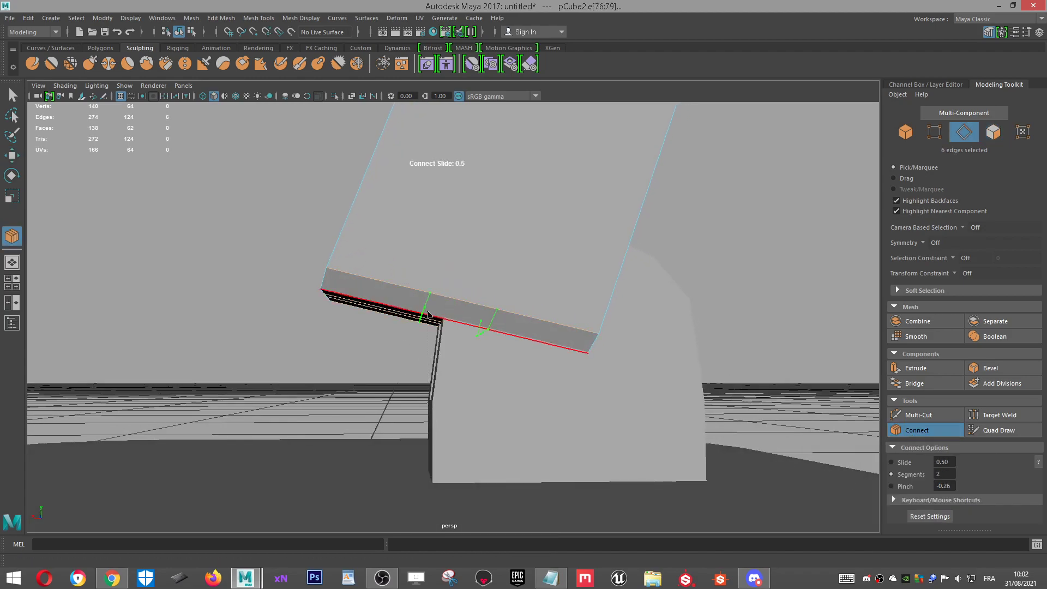
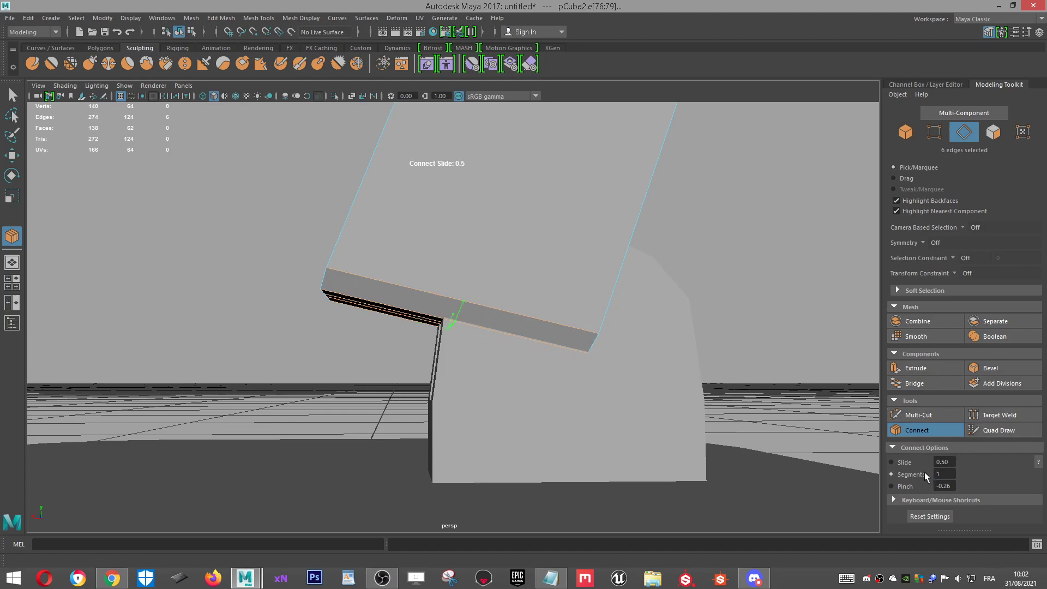
{"action": "scroll", "coordinate": [176, 337], "scroll_direction": "up", "scroll_amount": 2}
{"action": "key", "text": "w"}
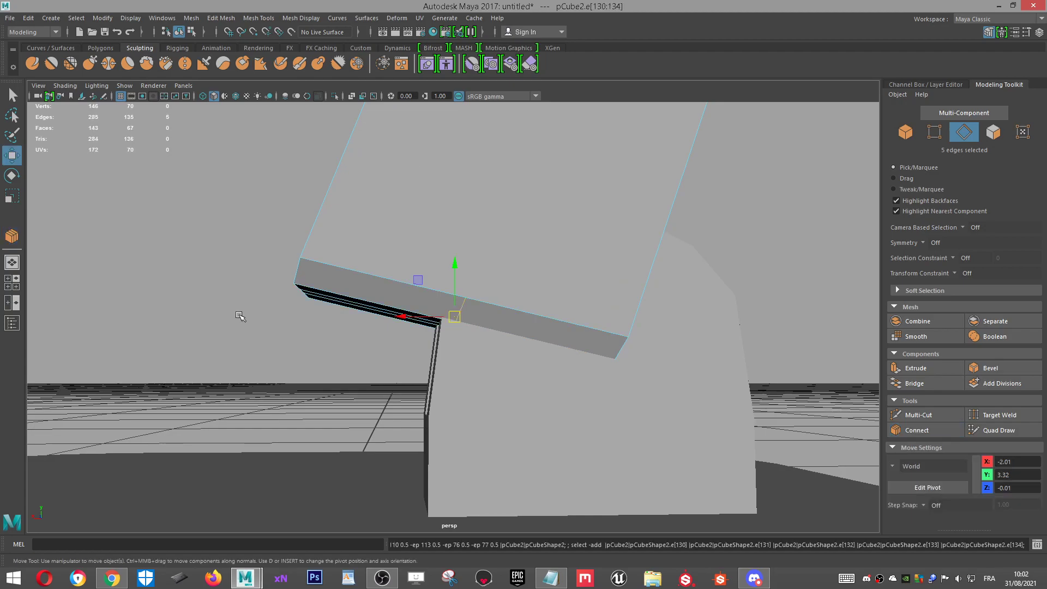
Step: Connect the four lengthwise edges on the narrow face of the arm's lower section with 1 segment at a slide of 0.80
{"action": "scroll", "coordinate": [527, 273], "scroll_direction": "down", "scroll_amount": 3}
{"action": "left_click_drag", "start_coordinate": [528, 273], "coordinate": [600, 279], "text": "alt"}
{"action": "left_click_drag", "start_coordinate": [403, 282], "coordinate": [561, 250], "text": "alt"}
{"action": "right_click_drag", "start_coordinate": [705, 229], "coordinate": [716, 197]}
{"action": "left_click_drag", "start_coordinate": [747, 199], "coordinate": [568, 177]}
{"action": "left_click_drag", "start_coordinate": [635, 199], "coordinate": [977, 492], "text": "alt"}
{"action": "left_click", "coordinate": [921, 433]}
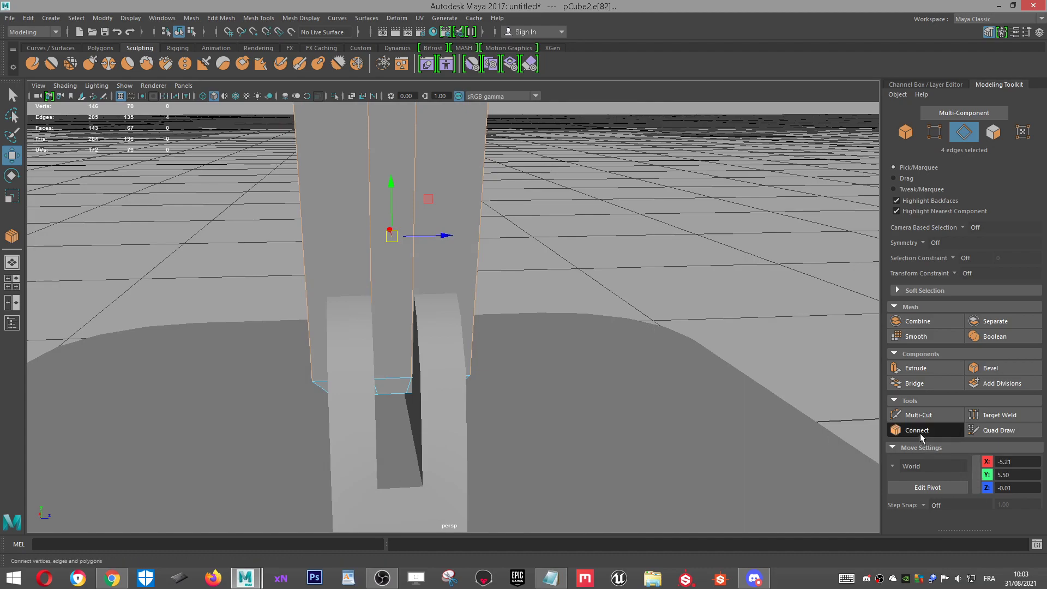
{"action": "scroll", "coordinate": [343, 403], "scroll_direction": "down", "scroll_amount": 3}
{"action": "left_click_drag", "start_coordinate": [344, 403], "coordinate": [407, 374], "text": "alt"}
{"action": "right_click_drag", "start_coordinate": [406, 373], "coordinate": [455, 395], "text": "alt"}
{"action": "left_click_drag", "start_coordinate": [455, 396], "coordinate": [508, 393], "text": "alt"}
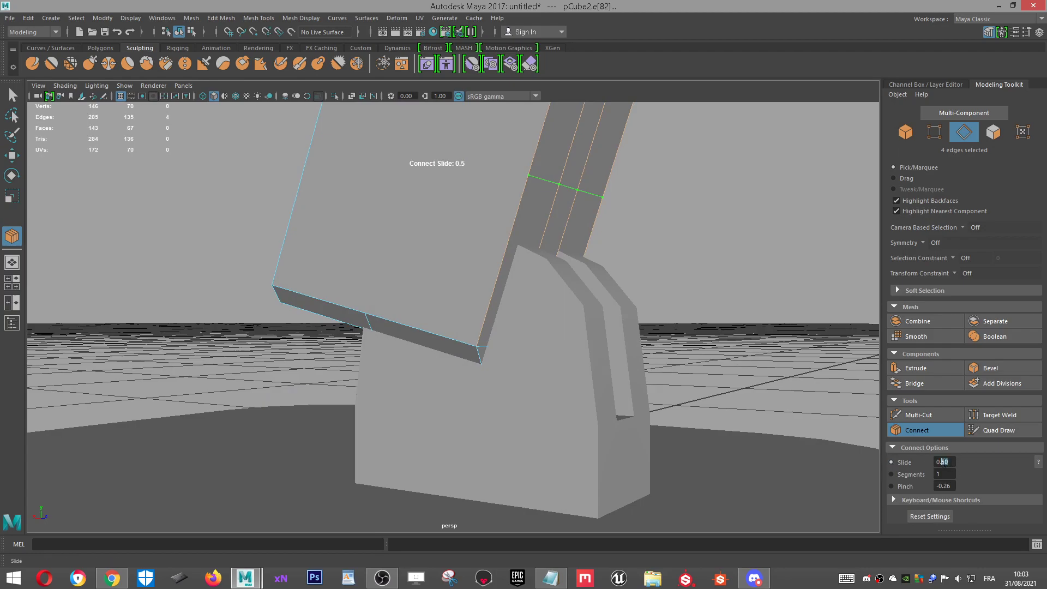
{"action": "key", "text": "Return"}
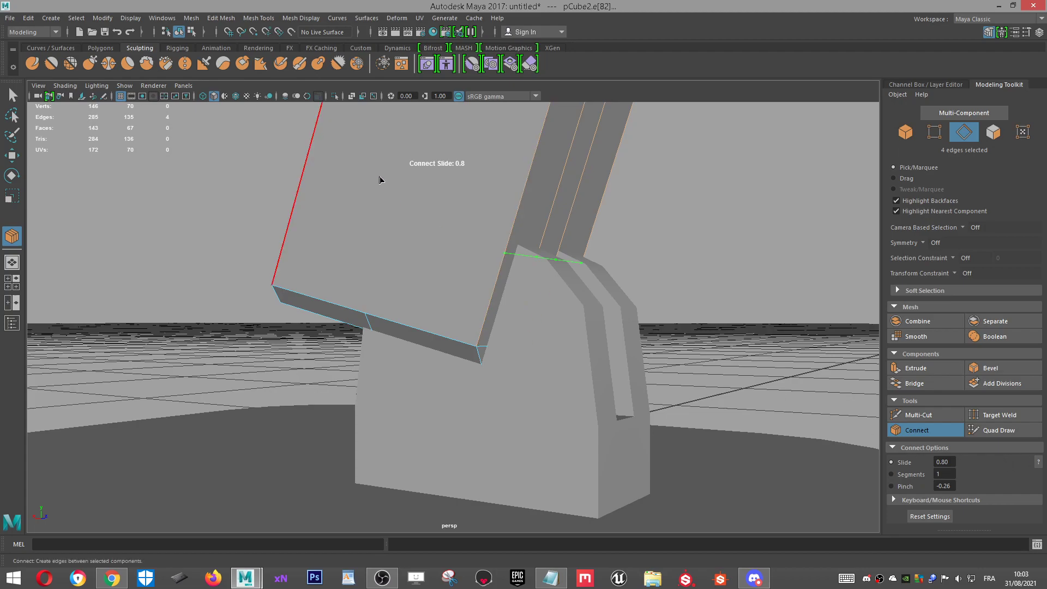
{"action": "scroll", "coordinate": [379, 179], "scroll_direction": "up", "scroll_amount": 1}
{"action": "key", "text": "w"}
{"action": "scroll", "coordinate": [395, 215], "scroll_direction": "down", "scroll_amount": 6}
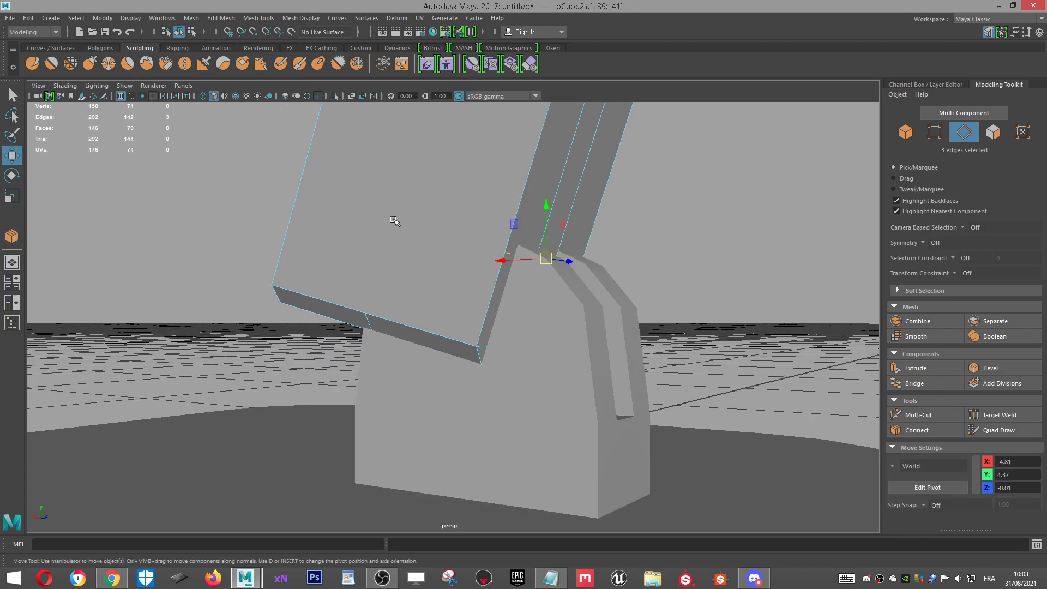
Step: Cut an edge on each wide face of the arm from the lower end's middle vertex to the side vertex beside the fork
{"action": "middle_click_drag", "start_coordinate": [440, 215], "coordinate": [406, 309], "text": "alt"}
{"action": "scroll", "coordinate": [406, 310], "scroll_direction": "up", "scroll_amount": 1}
{"action": "left_click_drag", "start_coordinate": [407, 309], "coordinate": [817, 399], "text": "alt"}
{"action": "left_click_drag", "start_coordinate": [307, 414], "coordinate": [476, 308], "text": "alt"}
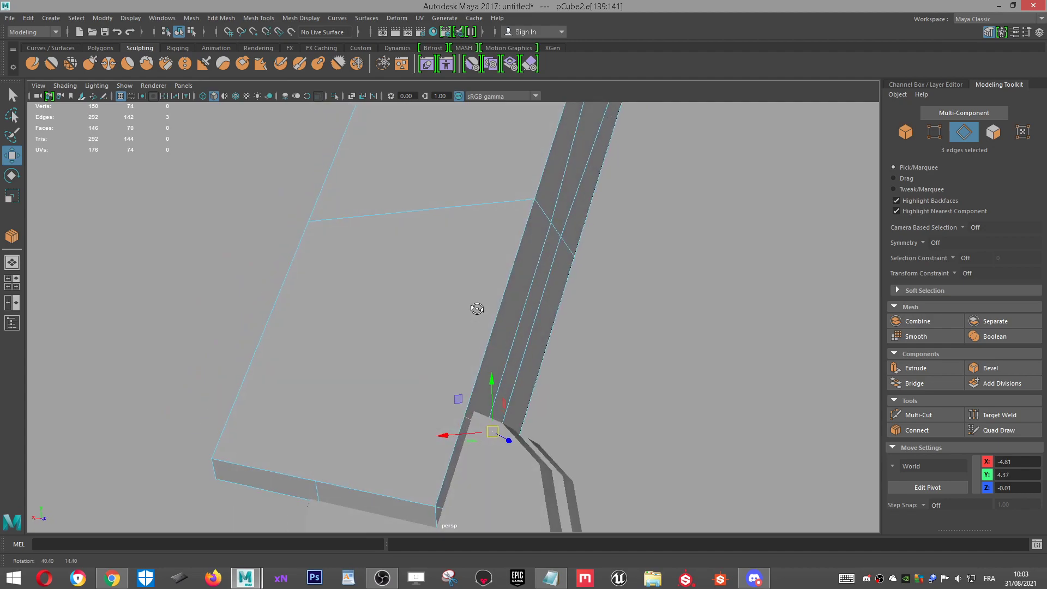
{"action": "left_click_drag", "start_coordinate": [476, 308], "coordinate": [466, 263], "text": "alt"}
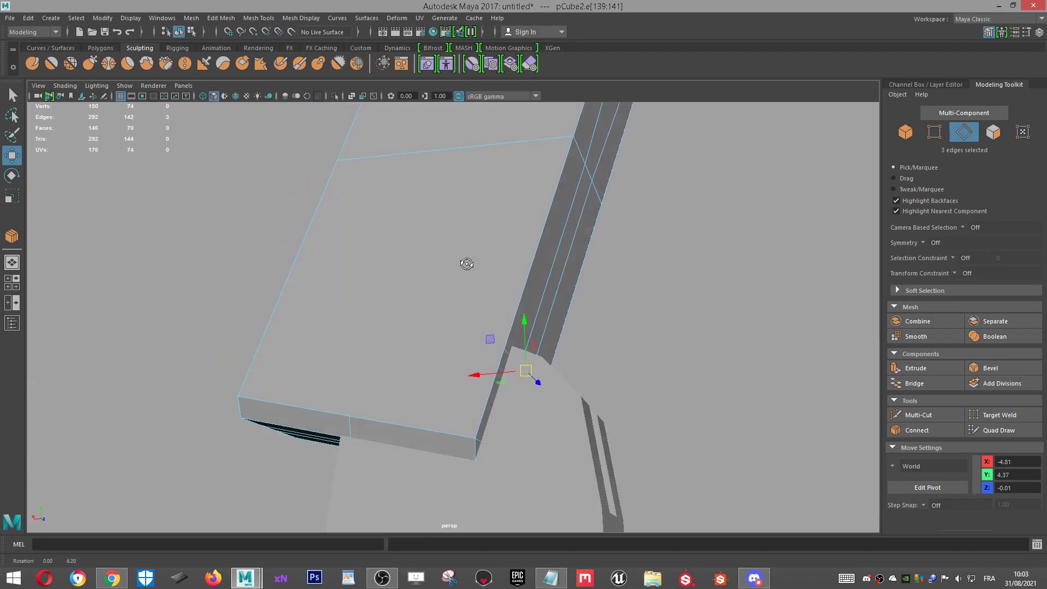
{"action": "left_click", "coordinate": [919, 415]}
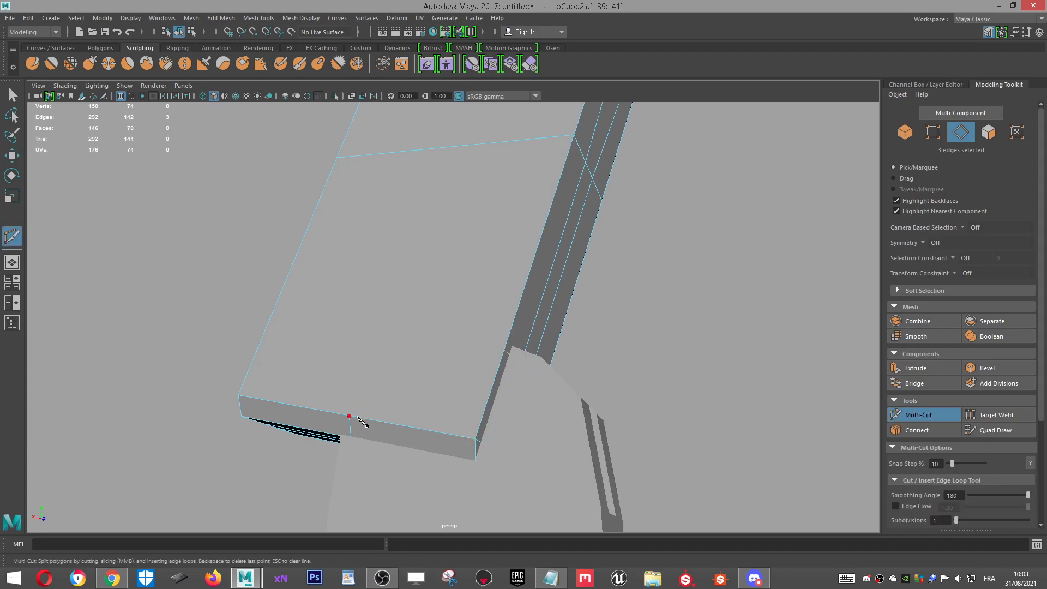
{"action": "left_click", "coordinate": [500, 354]}
{"action": "key", "text": "Return"}
{"action": "left_click_drag", "start_coordinate": [502, 357], "coordinate": [360, 364], "text": "alt"}
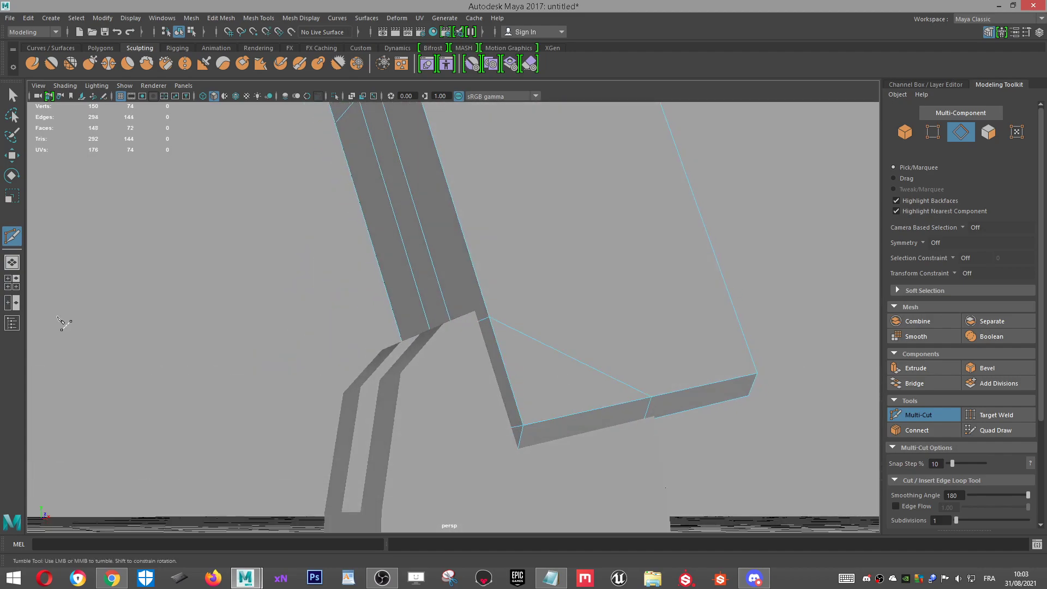
Step: Cut a diagonal on both wide faces from the vertex beside the fork to the outer end of the crosswise edge above
{"action": "scroll", "coordinate": [589, 374], "scroll_direction": "down", "scroll_amount": 3}
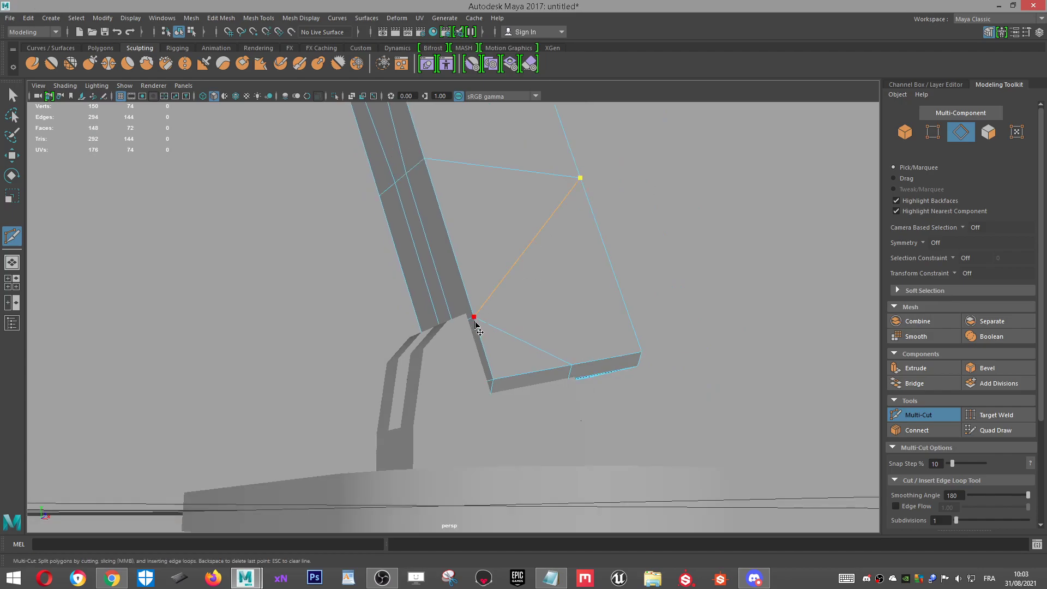
{"action": "left_click_drag", "start_coordinate": [367, 161], "coordinate": [594, 371], "text": "alt"}
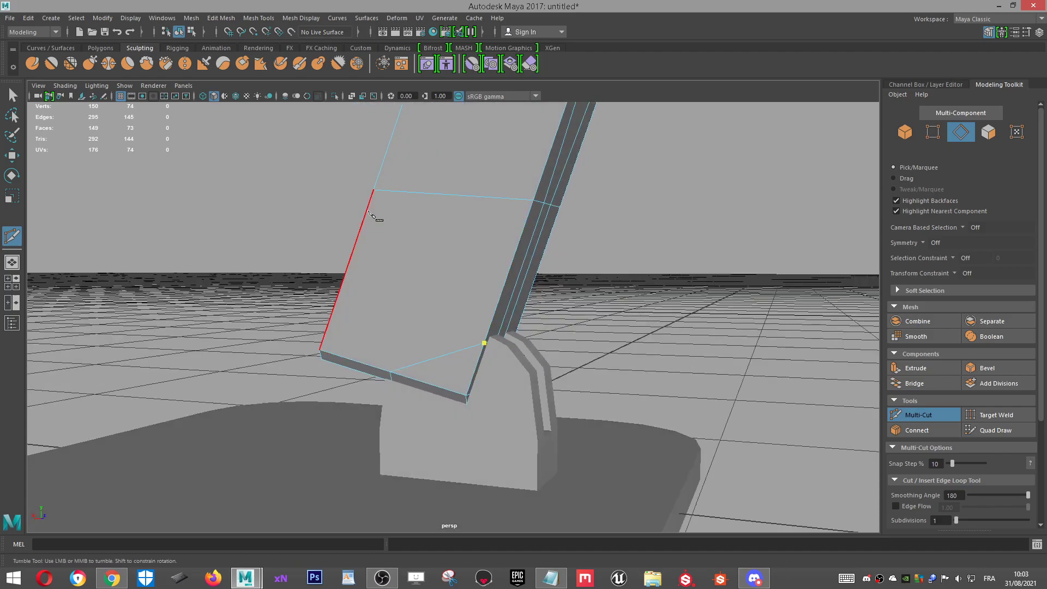
{"action": "left_click", "coordinate": [374, 191]}
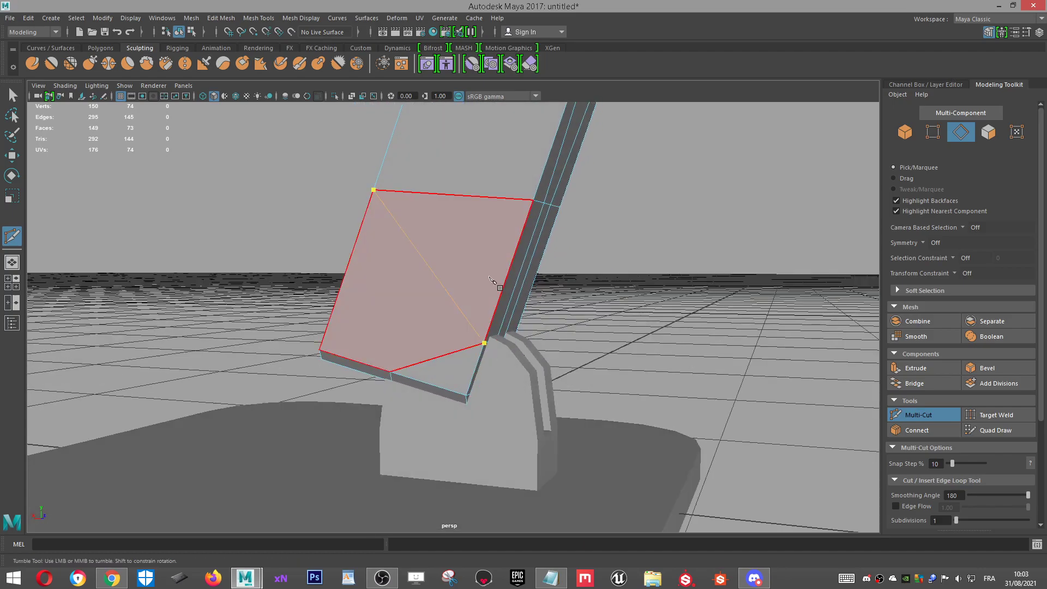
{"action": "left_click", "coordinate": [489, 277]}
{"action": "left_click_drag", "start_coordinate": [414, 277], "coordinate": [479, 235], "text": "alt"}
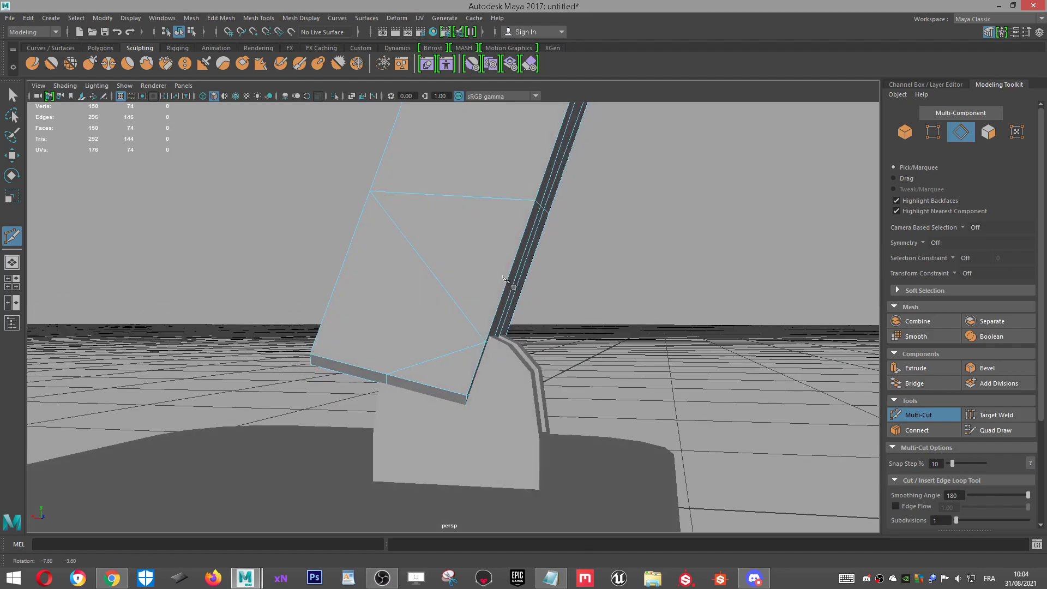
Step: Return to object selection, select the arm and isolate it
{"action": "scroll", "coordinate": [472, 226], "scroll_direction": "up", "scroll_amount": 3}
{"action": "left_click_drag", "start_coordinate": [451, 373], "coordinate": [489, 381], "text": "alt"}
{"action": "key", "text": "w"}
{"action": "right_click_drag", "start_coordinate": [527, 264], "coordinate": [582, 236]}
{"action": "left_click", "coordinate": [512, 278]}
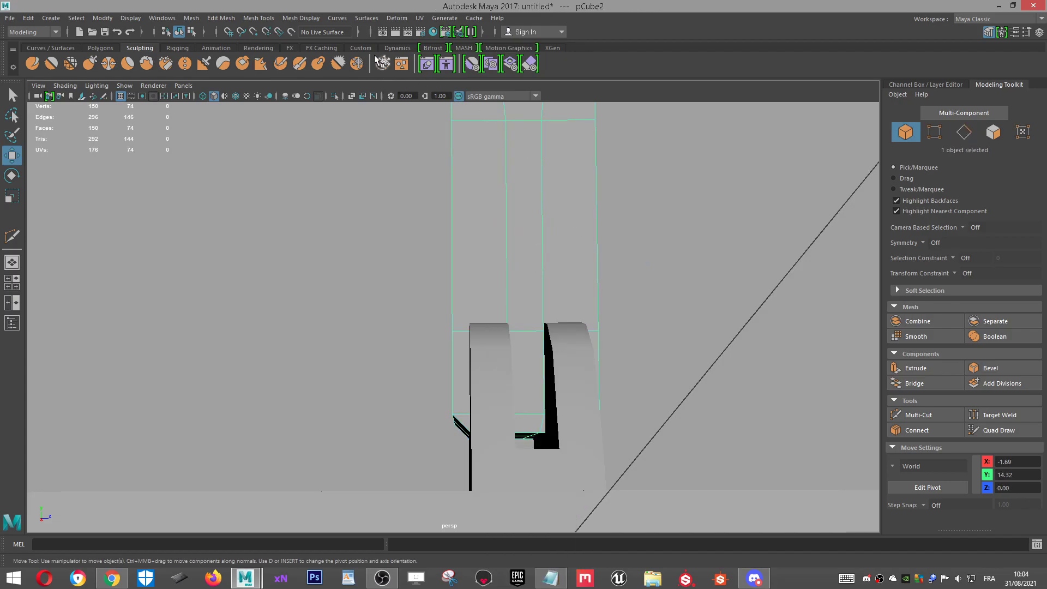
{"action": "left_click", "coordinate": [336, 95]}
Step: Extrude the three middle-strip faces around the arm's lower corner outward as a tab inside the fork's slot
{"action": "scroll", "coordinate": [536, 436], "scroll_direction": "up", "scroll_amount": 2}
{"action": "left_click_drag", "start_coordinate": [536, 436], "coordinate": [545, 263], "text": "alt"}
{"action": "right_click_drag", "start_coordinate": [545, 264], "coordinate": [546, 297]}
{"action": "left_click", "coordinate": [563, 315]}
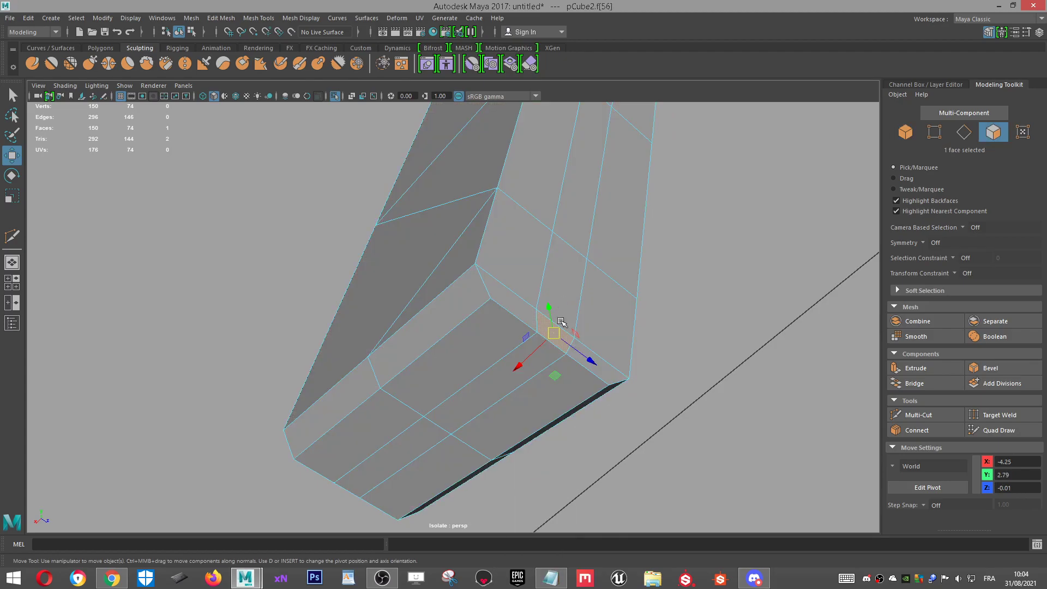
{"action": "left_click", "coordinate": [477, 402], "text": "shift"}
{"action": "left_click", "coordinate": [564, 301], "text": "shift"}
{"action": "left_click_drag", "start_coordinate": [567, 296], "coordinate": [802, 378], "text": "alt"}
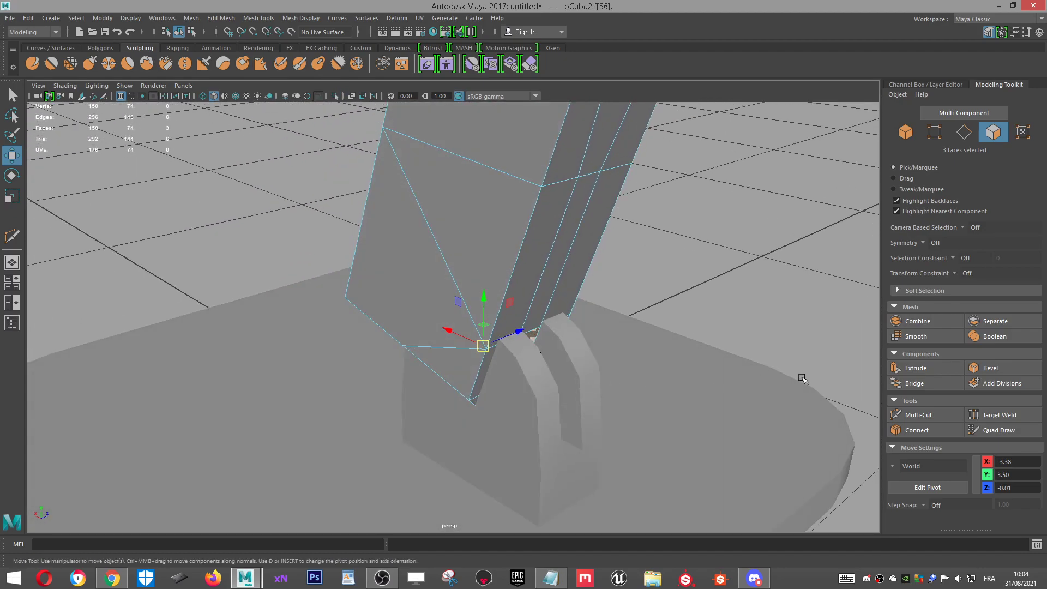
{"action": "left_click", "coordinate": [908, 373]}
{"action": "left_click_drag", "start_coordinate": [532, 405], "coordinate": [654, 418]}
{"action": "right_click_drag", "start_coordinate": [574, 199], "coordinate": [638, 170]}
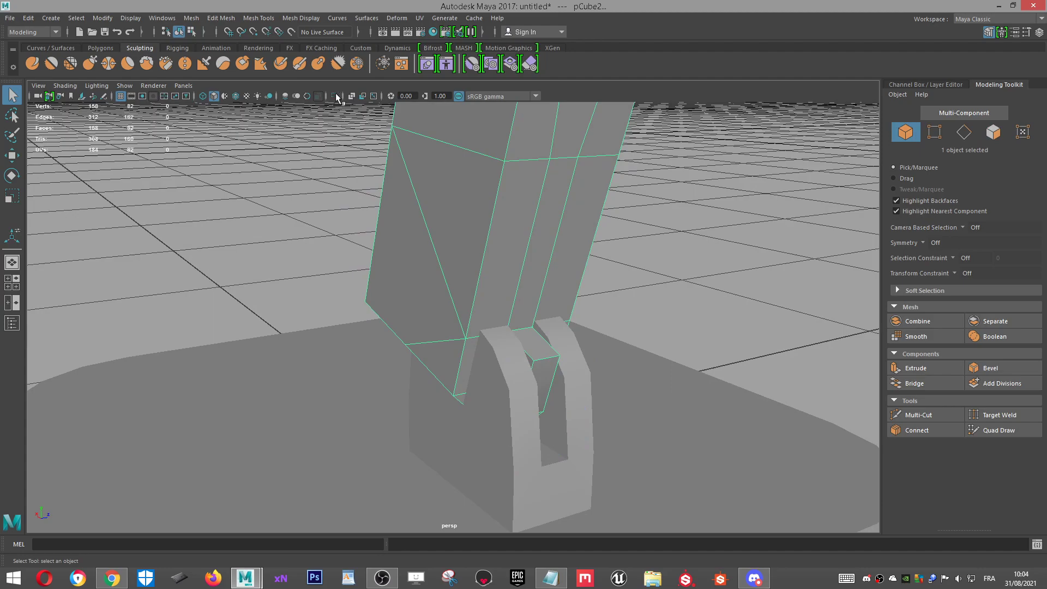
Step: Isolate the arm and flatten the three faces on one side of the extruded tab by scaling them to zero along Z
{"action": "left_click", "coordinate": [335, 96]}
{"action": "left_click_drag", "start_coordinate": [404, 194], "coordinate": [578, 264], "text": "alt"}
{"action": "right_click_drag", "start_coordinate": [578, 264], "coordinate": [582, 294]}
{"action": "left_click", "coordinate": [621, 207]}
{"action": "left_click_drag", "start_coordinate": [703, 241], "coordinate": [512, 260], "text": "alt"}
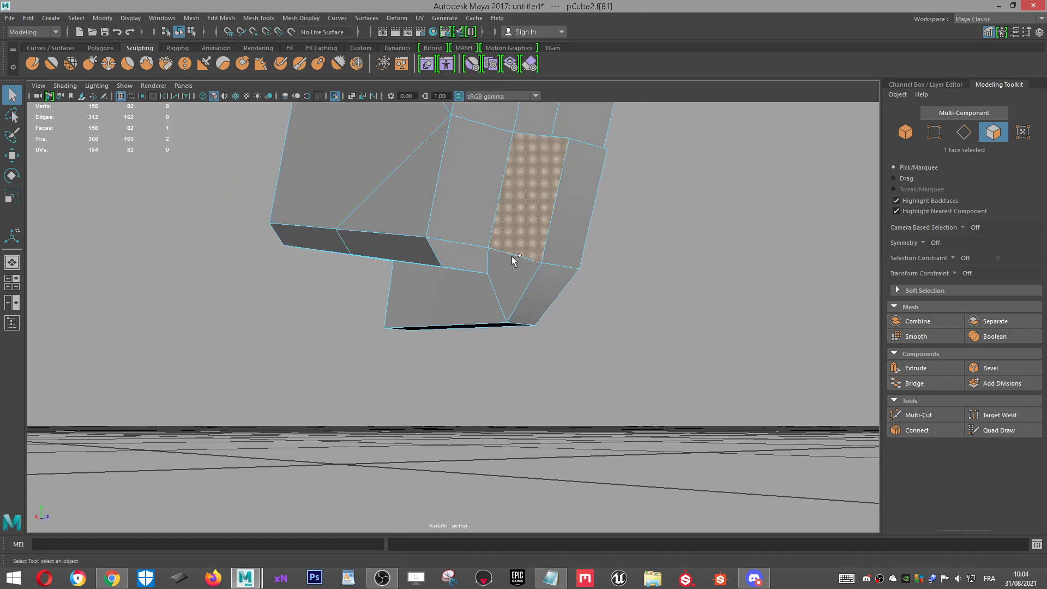
{"action": "left_click", "coordinate": [511, 261]}
{"action": "key", "text": "w"}
{"action": "left_click", "coordinate": [433, 295]}
{"action": "left_click_drag", "start_coordinate": [539, 302], "coordinate": [553, 262], "text": "alt"}
{"action": "left_click", "coordinate": [553, 262], "text": "shift"}
{"action": "left_click", "coordinate": [542, 210], "text": "shift"}
{"action": "left_click_drag", "start_coordinate": [712, 261], "coordinate": [423, 296], "text": "alt"}
{"action": "key", "text": "r"}
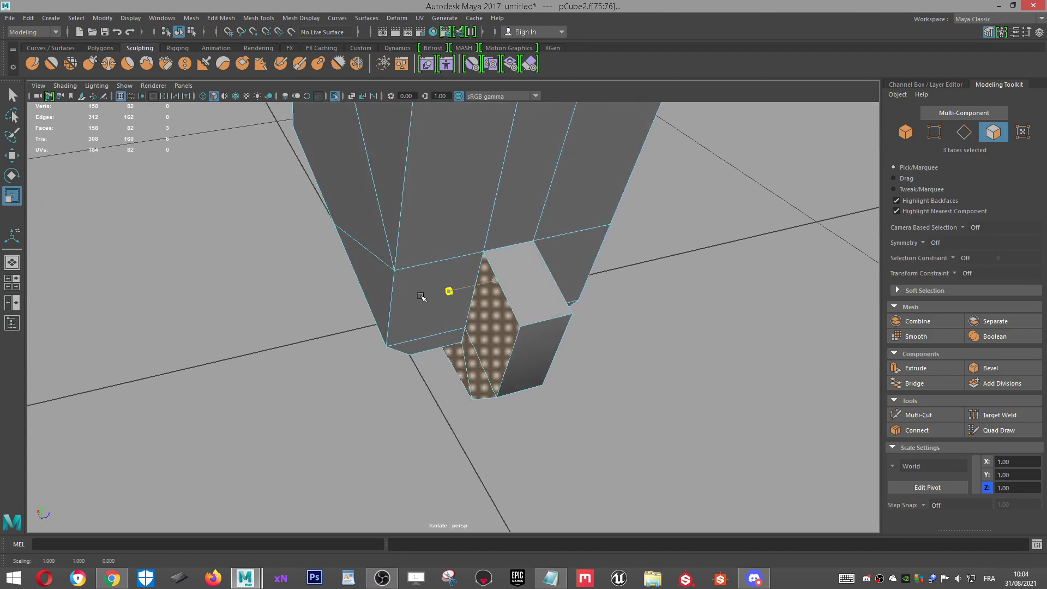
Step: Select the three faces on the tab's opposite side and flatten them along Z as well
{"action": "left_click_drag", "start_coordinate": [545, 402], "coordinate": [475, 336], "text": "alt"}
{"action": "left_click", "coordinate": [371, 290]}
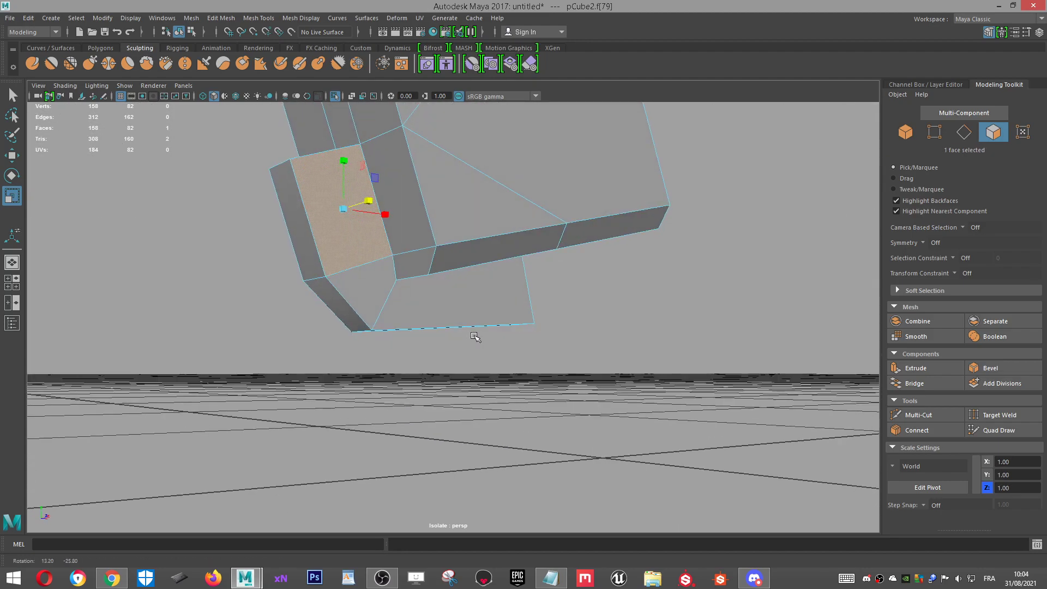
{"action": "left_click", "coordinate": [371, 277]}
{"action": "left_click", "coordinate": [470, 299]}
{"action": "left_click_drag", "start_coordinate": [401, 318], "coordinate": [407, 292], "text": "alt"}
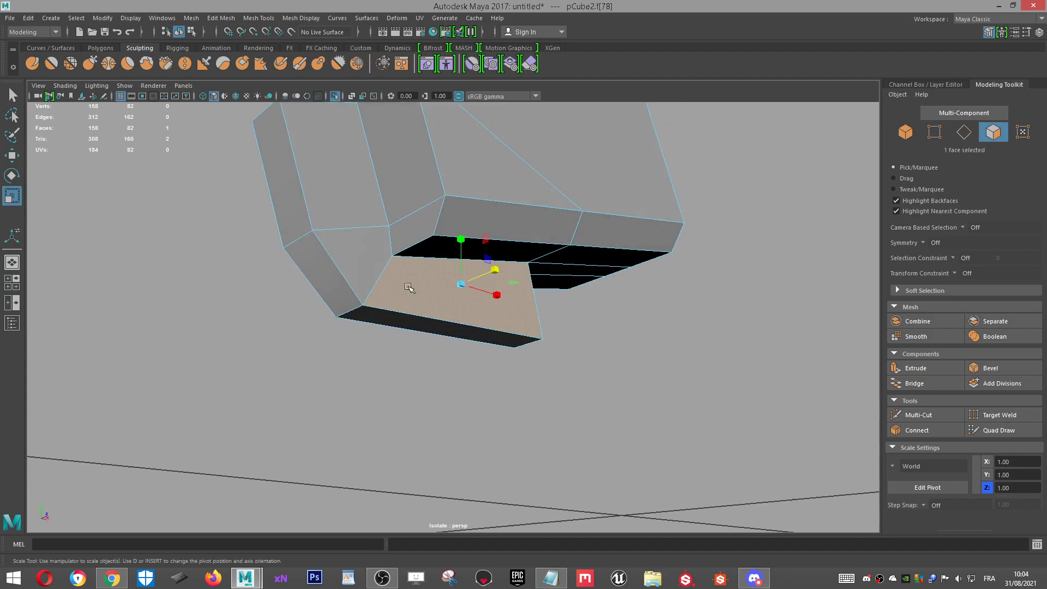
{"action": "left_click", "coordinate": [371, 243], "text": "shift"}
{"action": "left_click", "coordinate": [365, 179], "text": "shift"}
Step: Move the tab's lower outer corner edge within the XY plane to reshape its profile
{"action": "left_click_drag", "start_coordinate": [362, 207], "coordinate": [563, 288], "text": "alt"}
{"action": "scroll", "coordinate": [563, 287], "scroll_direction": "up", "scroll_amount": 3}
{"action": "right_click_drag", "start_coordinate": [569, 263], "coordinate": [568, 234]}
{"action": "left_click", "coordinate": [596, 321]}
{"action": "scroll", "coordinate": [647, 323], "scroll_direction": "down", "scroll_amount": 1}
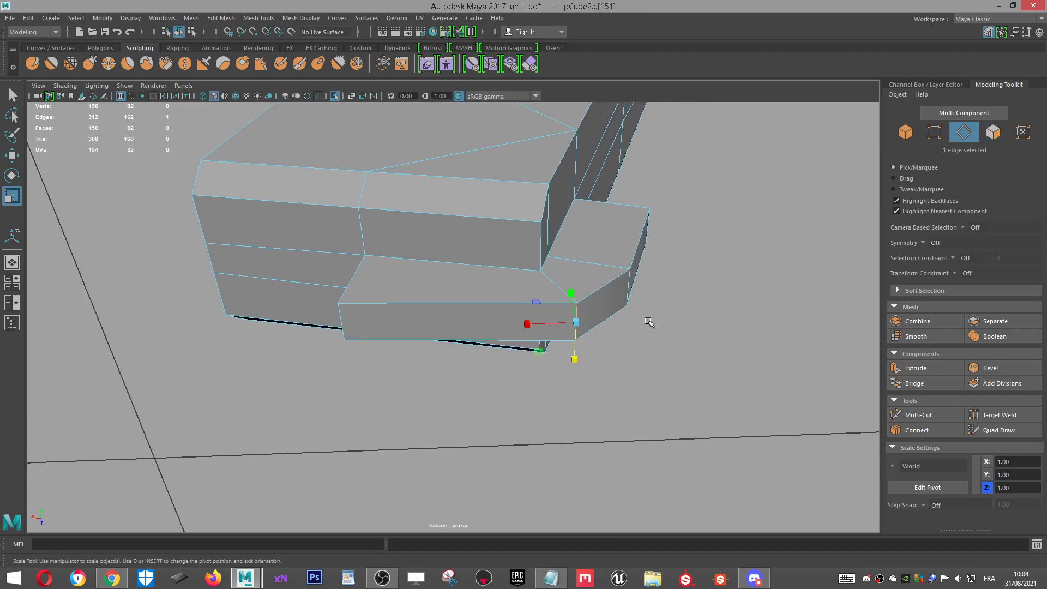
{"action": "left_click_drag", "start_coordinate": [646, 323], "coordinate": [612, 332], "text": "alt"}
{"action": "key", "text": "w"}
{"action": "left_click_drag", "start_coordinate": [536, 290], "coordinate": [509, 304]}
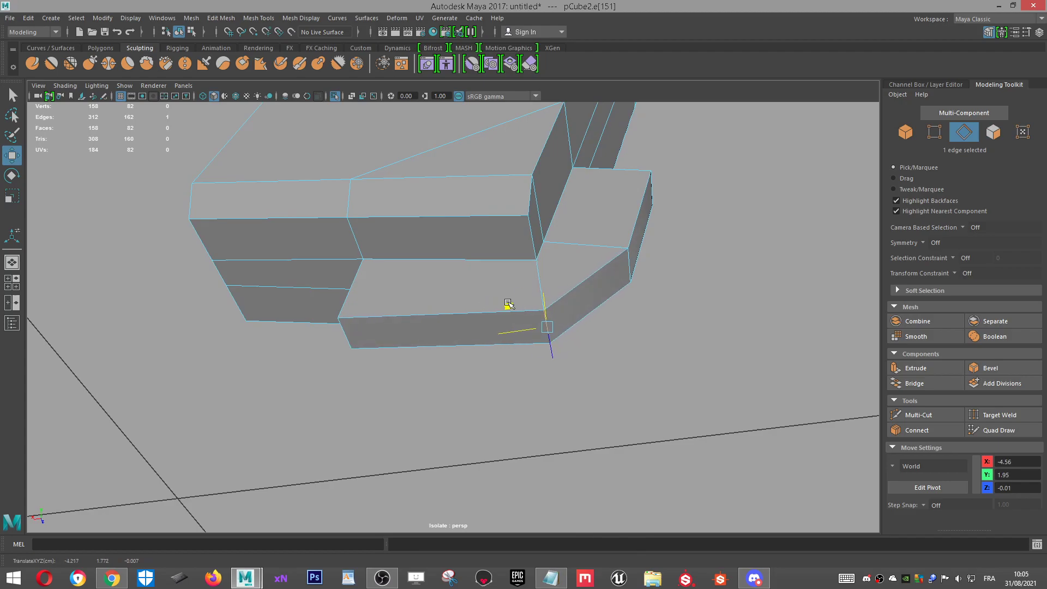
Step: Adjust the positions of the neighbouring crosswise edges on the tab's outer rim to even out its profile
{"action": "left_click", "coordinate": [625, 264]}
{"action": "left_click_drag", "start_coordinate": [626, 264], "coordinate": [569, 249], "text": "alt"}
{"action": "left_click", "coordinate": [557, 209]}
{"action": "scroll", "coordinate": [602, 230], "scroll_direction": "up", "scroll_amount": 1}
{"action": "middle_click_drag", "start_coordinate": [608, 220], "coordinate": [486, 299], "text": "alt"}
{"action": "left_click", "coordinate": [517, 299]}
{"action": "mouse_move", "coordinate": [544, 304]}
{"action": "left_mouse_down", "text": "alt"}
{"action": "mouse_move", "coordinate": [582, 324]}
{"action": "mouse_move", "coordinate": [533, 319]}
{"action": "left_mouse_up", "text": "alt"}
{"action": "middle_click_drag", "start_coordinate": [505, 289], "coordinate": [508, 298]}
Step: Bevel the four crosswise corner edges of the tab's rim with a fraction of 0.5 and 1 segment
{"action": "left_click_drag", "start_coordinate": [465, 402], "coordinate": [496, 425], "text": "alt"}
{"action": "left_click_drag", "start_coordinate": [398, 370], "coordinate": [528, 300], "text": "alt"}
{"action": "left_click", "coordinate": [514, 157]}
{"action": "left_click_drag", "start_coordinate": [513, 158], "coordinate": [585, 302], "text": "alt"}
{"action": "left_click", "coordinate": [484, 354], "text": "shift"}
{"action": "left_click_drag", "start_coordinate": [518, 373], "coordinate": [459, 357], "text": "alt"}
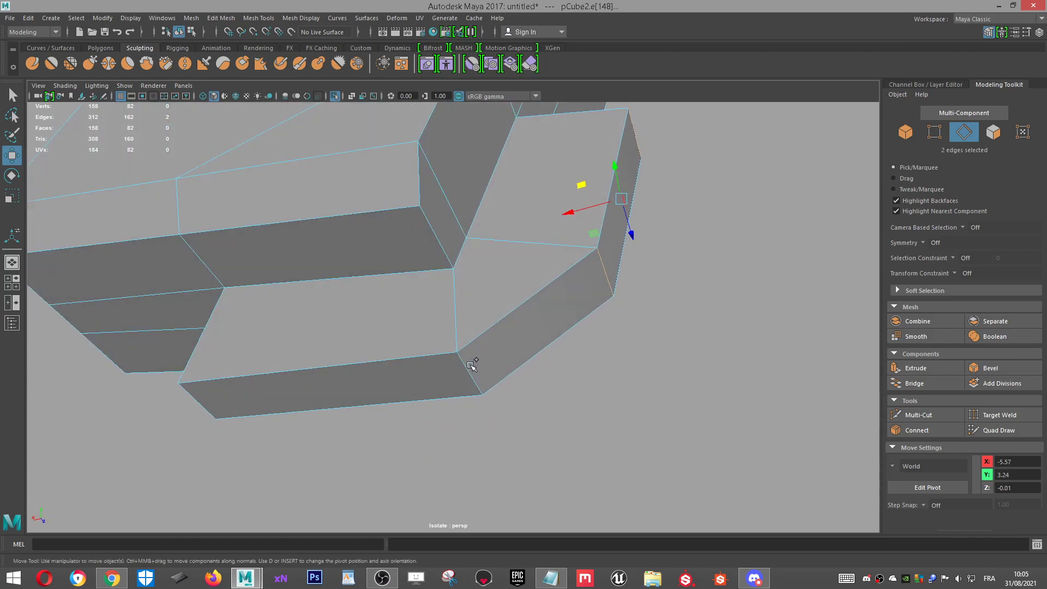
{"action": "left_click", "coordinate": [463, 362], "text": "shift"}
{"action": "key", "text": "ctrl+z"}
{"action": "left_click", "coordinate": [472, 377], "text": "shift"}
{"action": "left_click_drag", "start_coordinate": [472, 377], "coordinate": [306, 336], "text": "alt"}
{"action": "left_click", "coordinate": [313, 336], "text": "shift"}
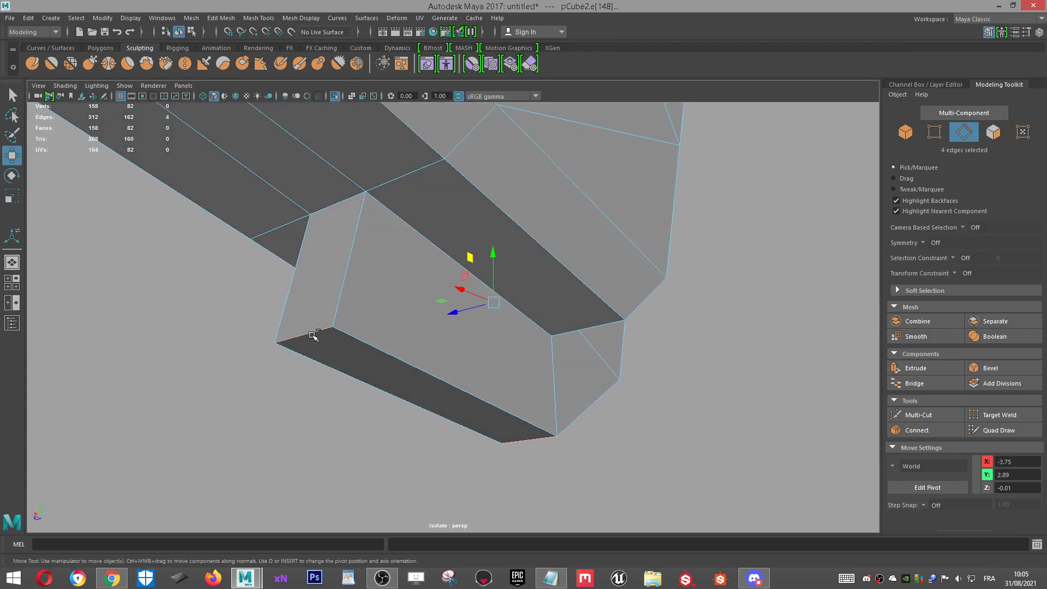
{"action": "left_click", "coordinate": [1005, 369]}
{"action": "left_click_drag", "start_coordinate": [791, 364], "coordinate": [496, 368], "text": "alt"}
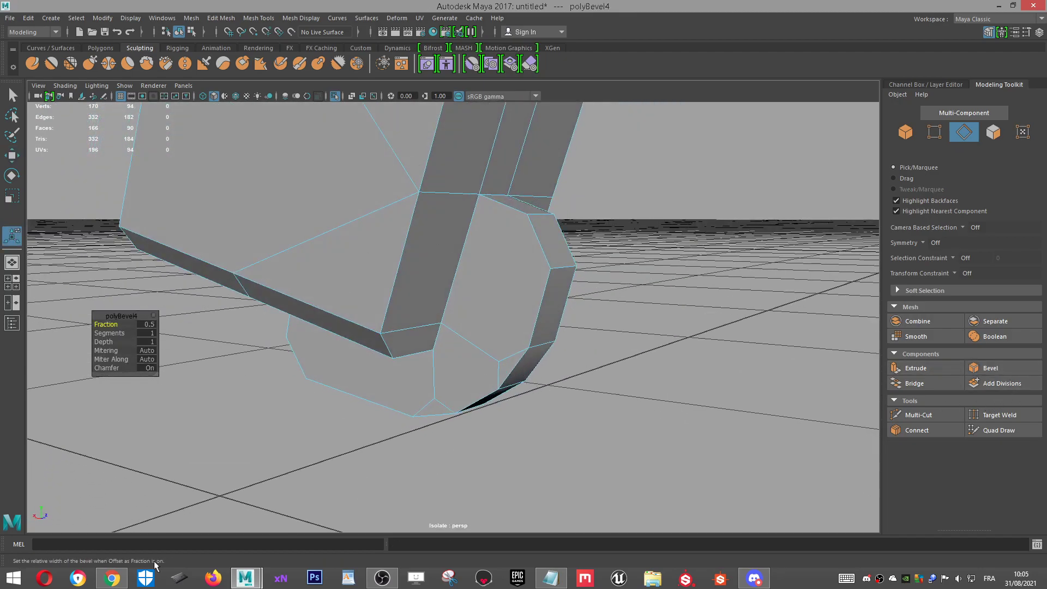
{"action": "left_click_drag", "start_coordinate": [362, 386], "coordinate": [287, 387], "text": "alt"}
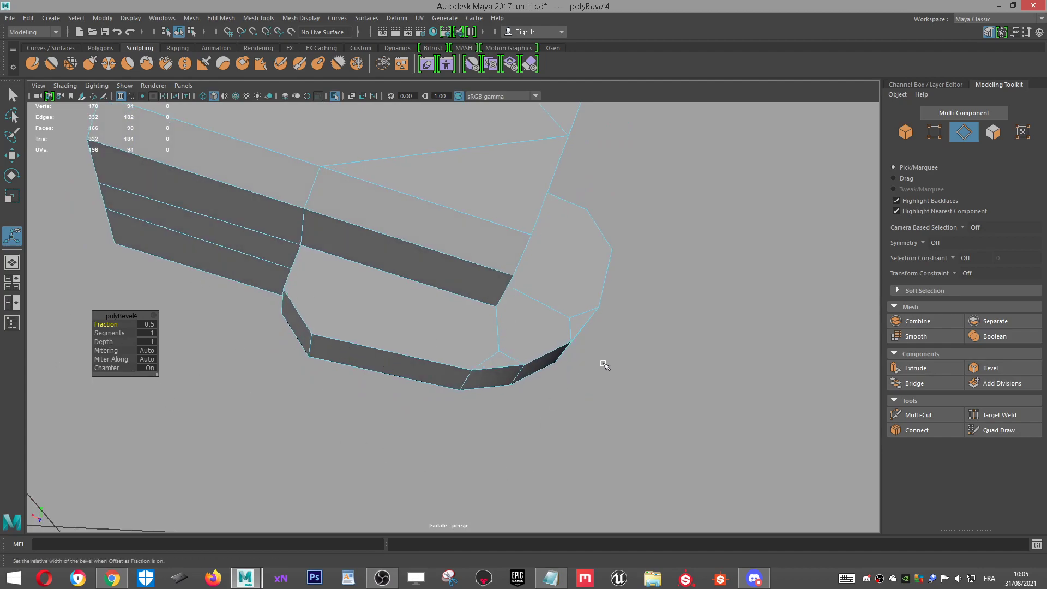
Step: Target-weld the inner bevel vertices on both side faces of the tab to the arm's adjacent corner vertices
{"action": "scroll", "coordinate": [416, 378], "scroll_direction": "down", "scroll_amount": 1}
{"action": "scroll", "coordinate": [331, 259], "scroll_direction": "up", "scroll_amount": 2}
{"action": "left_click_drag", "start_coordinate": [526, 261], "coordinate": [389, 283], "text": "alt"}
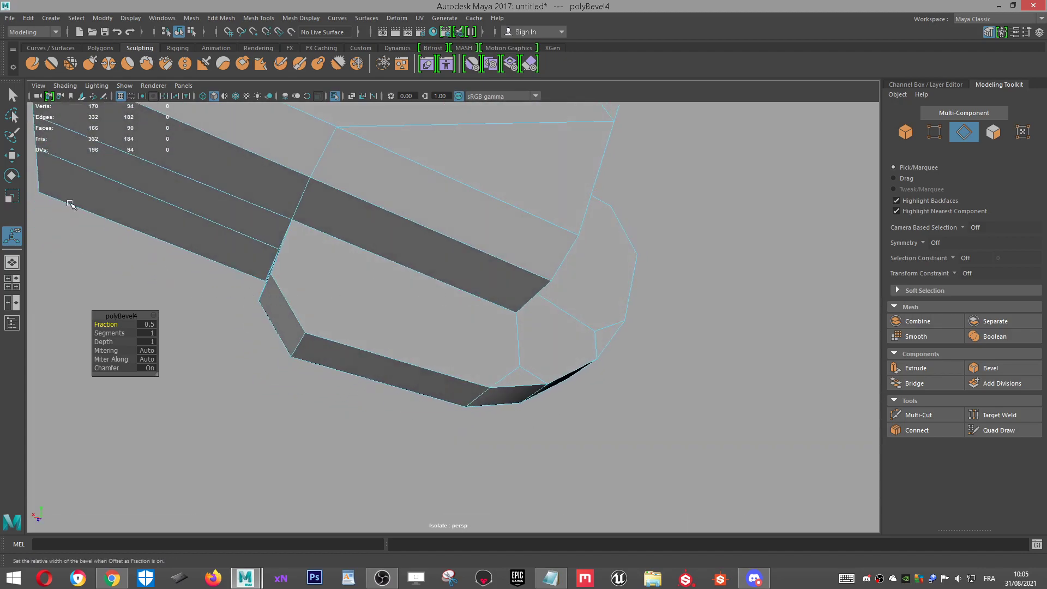
{"action": "key", "text": "w"}
{"action": "right_click_drag", "start_coordinate": [554, 267], "coordinate": [505, 264]}
{"action": "left_click_drag", "start_coordinate": [676, 359], "coordinate": [725, 365], "text": "alt"}
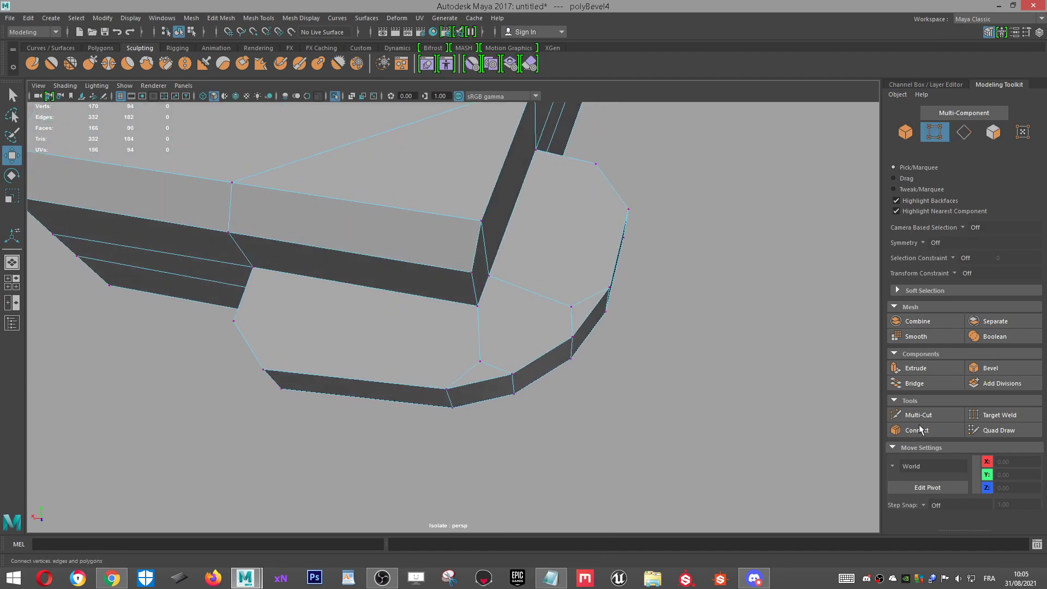
{"action": "left_click", "coordinate": [999, 415]}
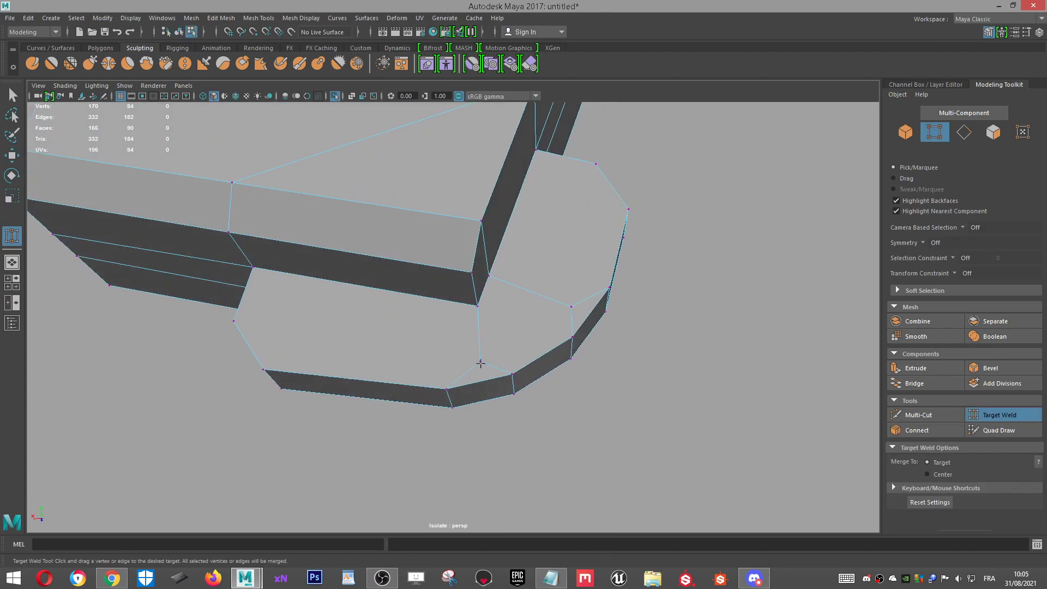
{"action": "left_click_drag", "start_coordinate": [604, 258], "coordinate": [387, 322], "text": "alt"}
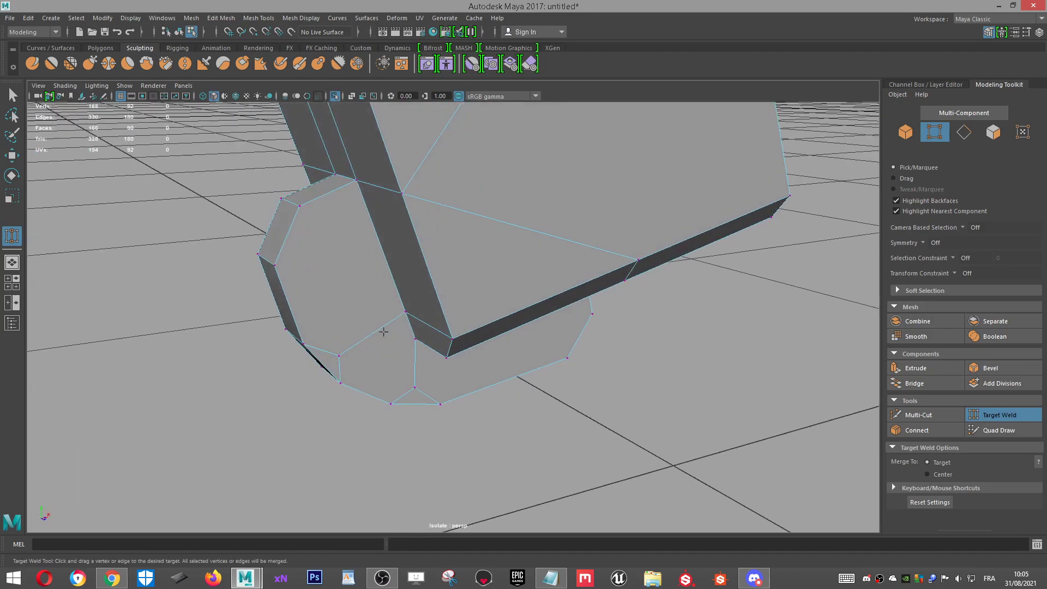
{"action": "left_click_drag", "start_coordinate": [420, 370], "coordinate": [413, 396], "text": "alt"}
{"action": "left_click_drag", "start_coordinate": [530, 390], "coordinate": [618, 344], "text": "alt"}
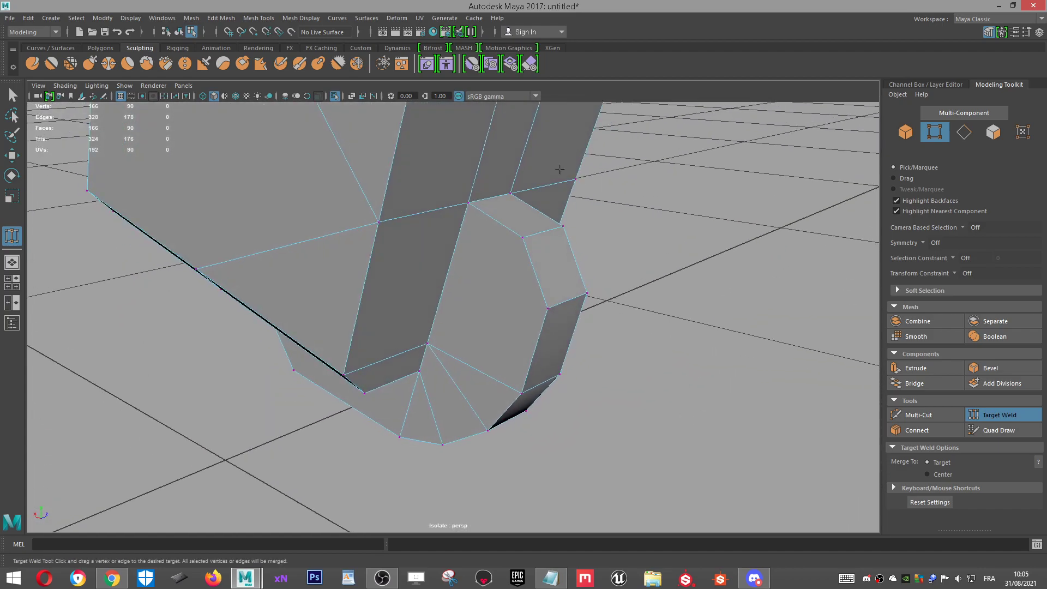
Step: Cut an edge on both sides of the tab from the upper rim vertex to the arm's inner corner vertex
{"action": "left_click", "coordinate": [918, 415]}
{"action": "left_click_drag", "start_coordinate": [851, 404], "coordinate": [455, 318], "text": "alt"}
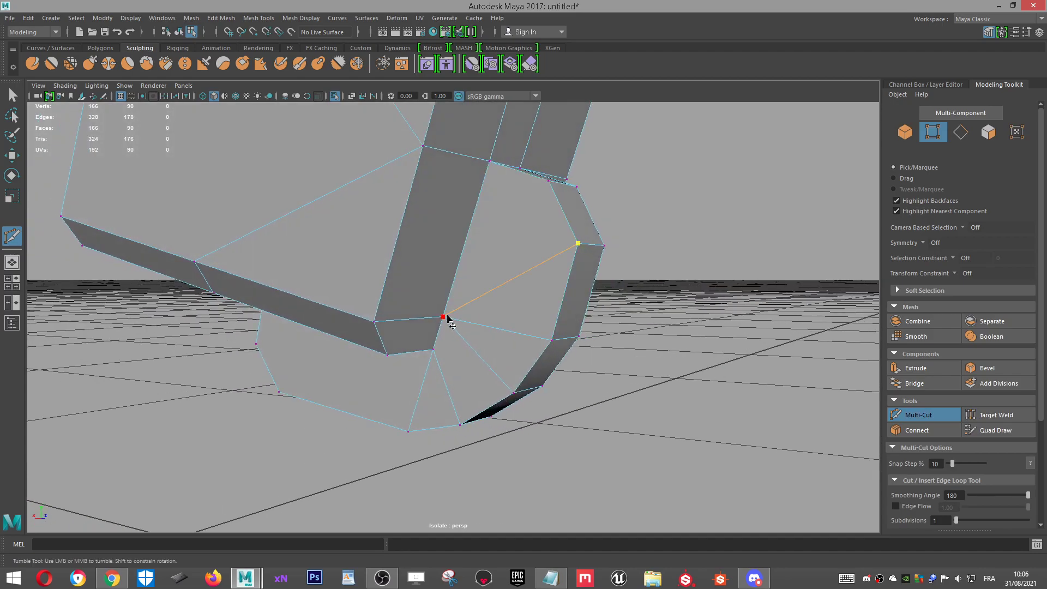
{"action": "left_click_drag", "start_coordinate": [676, 270], "coordinate": [491, 305], "text": "alt"}
{"action": "left_click", "coordinate": [287, 234]}
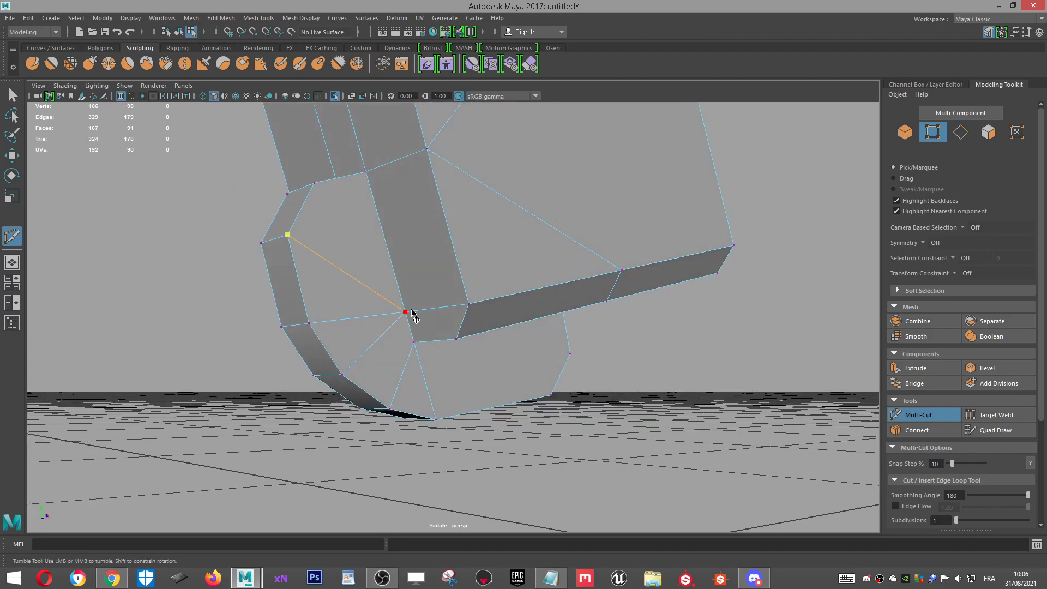
Step: Cut an edge on both sides of the tab from its far lower rim vertex to the arm's lower corner vertex
{"action": "mouse_move", "coordinate": [619, 388]}
{"action": "left_mouse_down", "text": "alt"}
{"action": "mouse_move", "coordinate": [551, 386]}
{"action": "mouse_move", "coordinate": [627, 397]}
{"action": "left_mouse_up", "text": "alt"}
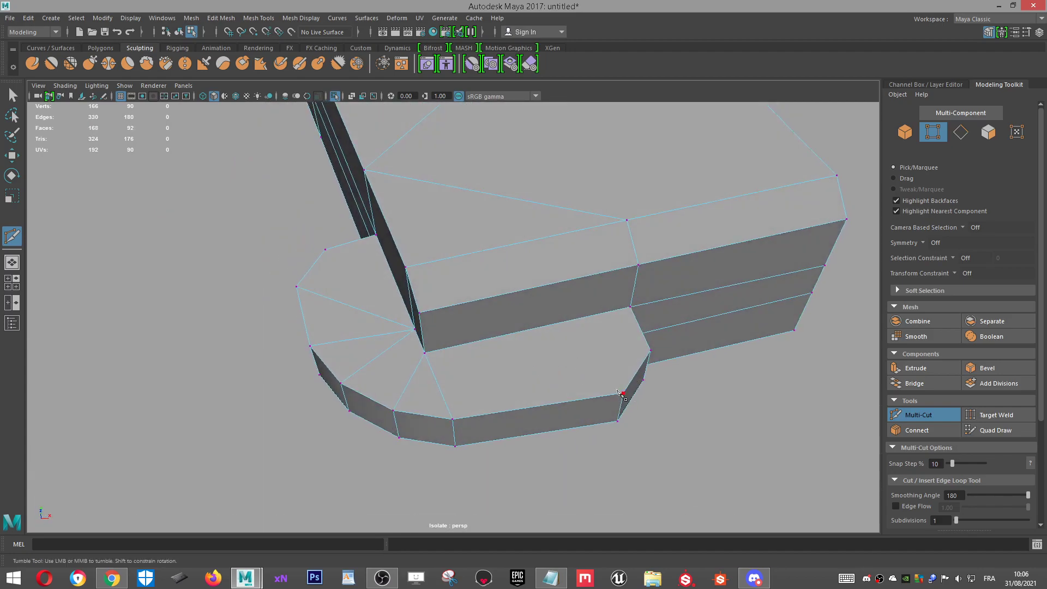
{"action": "left_click", "coordinate": [567, 382]}
{"action": "left_click", "coordinate": [425, 353]}
{"action": "right_click", "coordinate": [425, 353]}
{"action": "left_click_drag", "start_coordinate": [456, 394], "coordinate": [713, 424], "text": "alt"}
{"action": "left_click_drag", "start_coordinate": [278, 396], "coordinate": [351, 369], "text": "alt"}
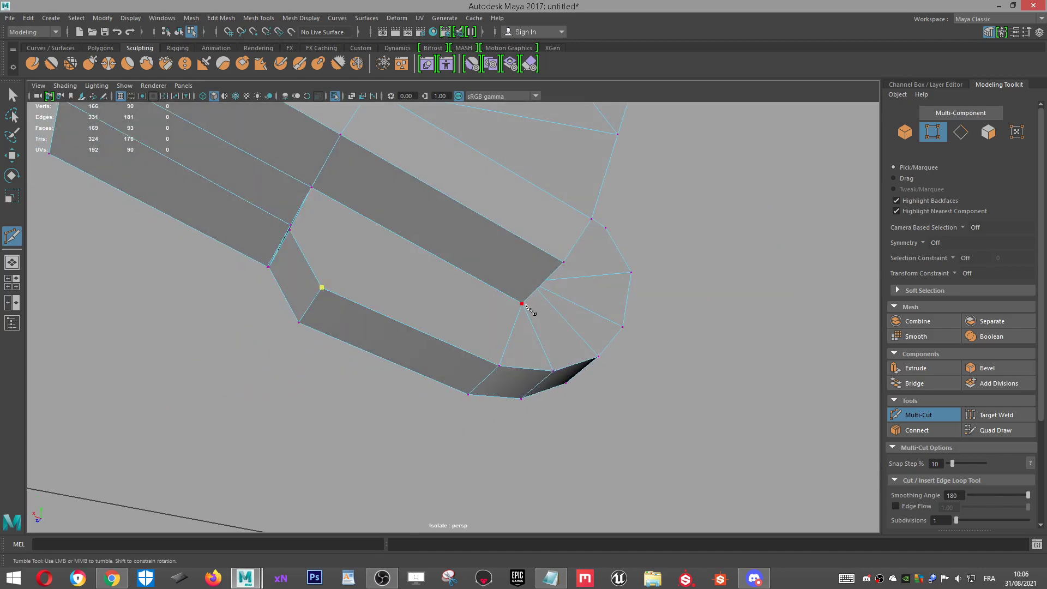
{"action": "left_click", "coordinate": [523, 302]}
{"action": "right_click", "coordinate": [516, 289]}
Step: End the arm's isolation to show the base and switch back to object selection with the Move tool
{"action": "scroll", "coordinate": [496, 311], "scroll_direction": "down", "scroll_amount": 4}
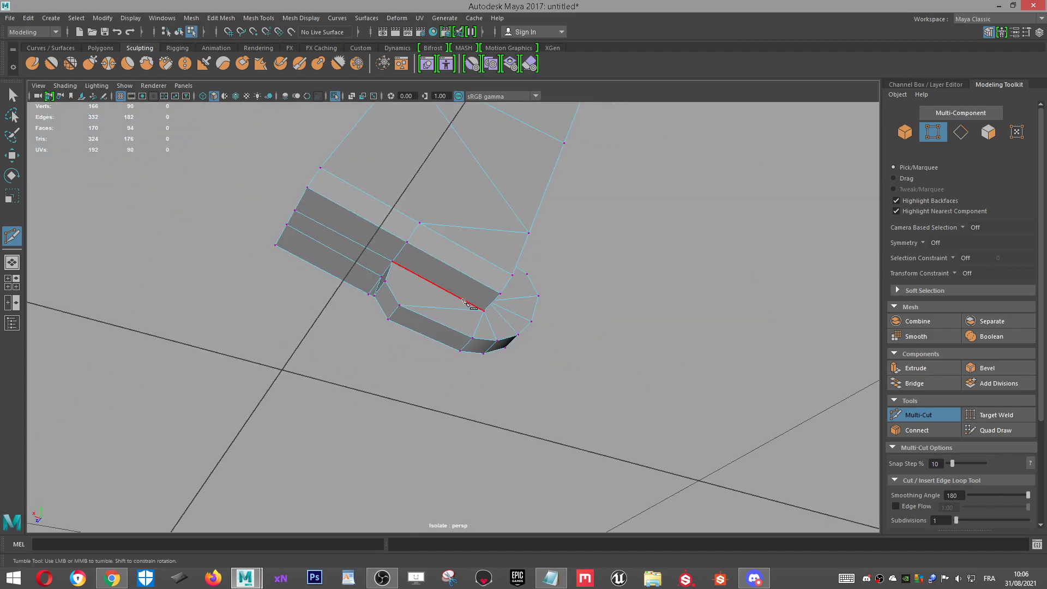
{"action": "left_click_drag", "start_coordinate": [428, 313], "coordinate": [364, 275], "text": "alt"}
{"action": "scroll", "coordinate": [364, 275], "scroll_direction": "down", "scroll_amount": 2}
{"action": "left_click", "coordinate": [336, 97]}
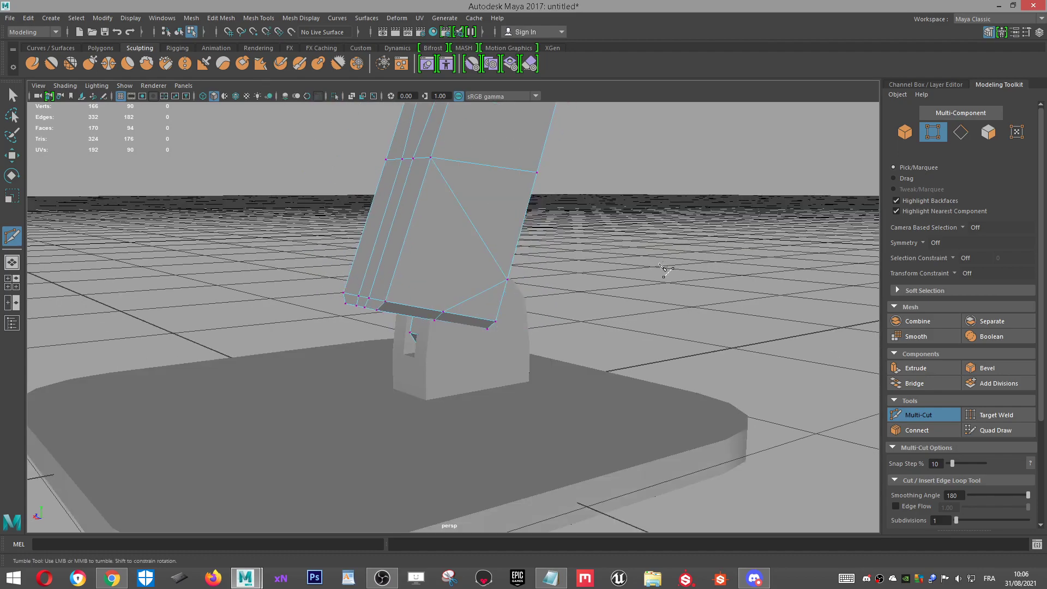
{"action": "left_click_drag", "start_coordinate": [672, 273], "coordinate": [444, 235], "text": "alt"}
{"action": "right_click_drag", "start_coordinate": [443, 235], "coordinate": [578, 237]}
{"action": "key", "text": "w"}
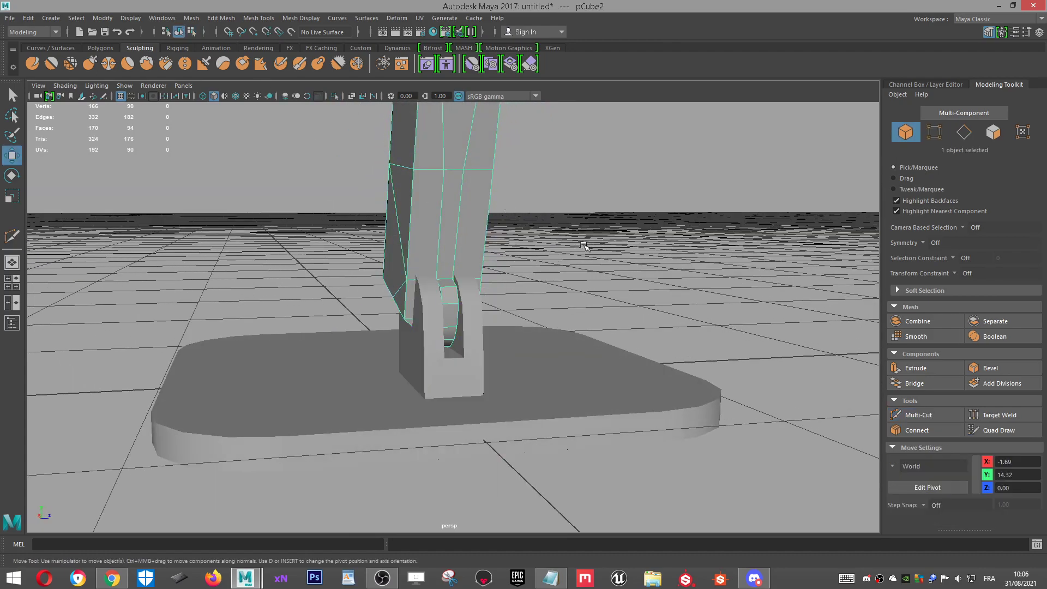
Step: Examine how the rounded tab sits in the base's fork and view the whole arm with it selected
{"action": "left_click", "coordinate": [602, 245]}
{"action": "scroll", "coordinate": [509, 271], "scroll_direction": "down", "scroll_amount": 2}
{"action": "left_click_drag", "start_coordinate": [509, 271], "coordinate": [507, 295], "text": "alt"}
{"action": "scroll", "coordinate": [425, 250], "scroll_direction": "up", "scroll_amount": 7}
{"action": "left_click_drag", "start_coordinate": [502, 369], "coordinate": [541, 326], "text": "alt"}
{"action": "scroll", "coordinate": [541, 326], "scroll_direction": "down", "scroll_amount": 3}
{"action": "left_click", "coordinate": [392, 238]}
{"action": "scroll", "coordinate": [446, 274], "scroll_direction": "down", "scroll_amount": 2}
{"action": "scroll", "coordinate": [446, 274], "scroll_direction": "down", "scroll_amount": 8}
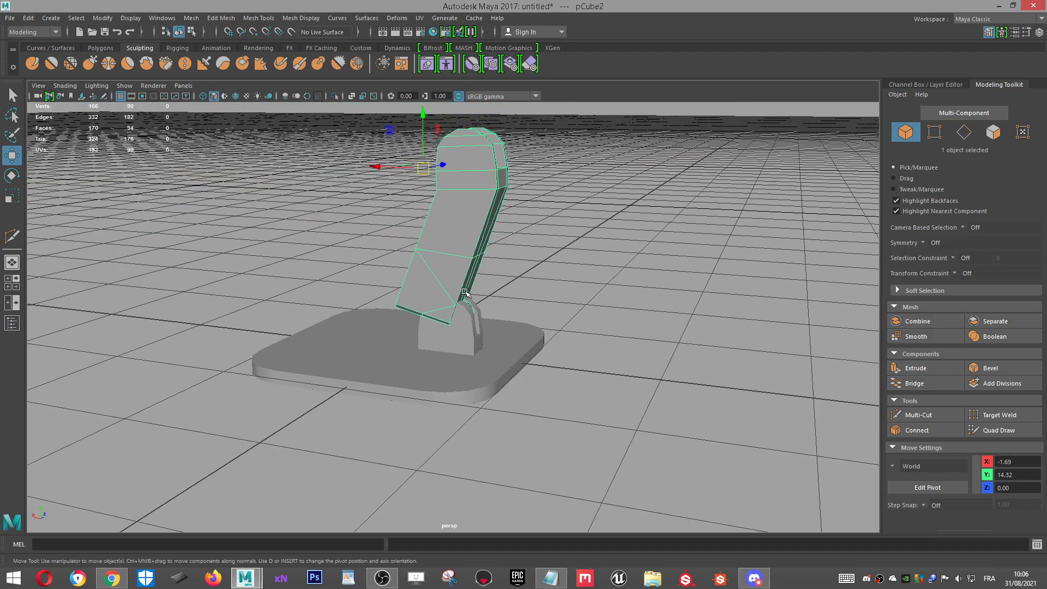
Step: Deselect the lower arm and create a polygon cube for the upper arm
{"action": "scroll", "coordinate": [445, 274], "scroll_direction": "up", "scroll_amount": 3}
{"action": "left_click_drag", "start_coordinate": [501, 260], "coordinate": [692, 240], "text": "alt"}
{"action": "middle_click_drag", "start_coordinate": [370, 215], "coordinate": [334, 304], "text": "alt"}
{"action": "left_click_drag", "start_coordinate": [334, 304], "coordinate": [435, 318], "text": "alt"}
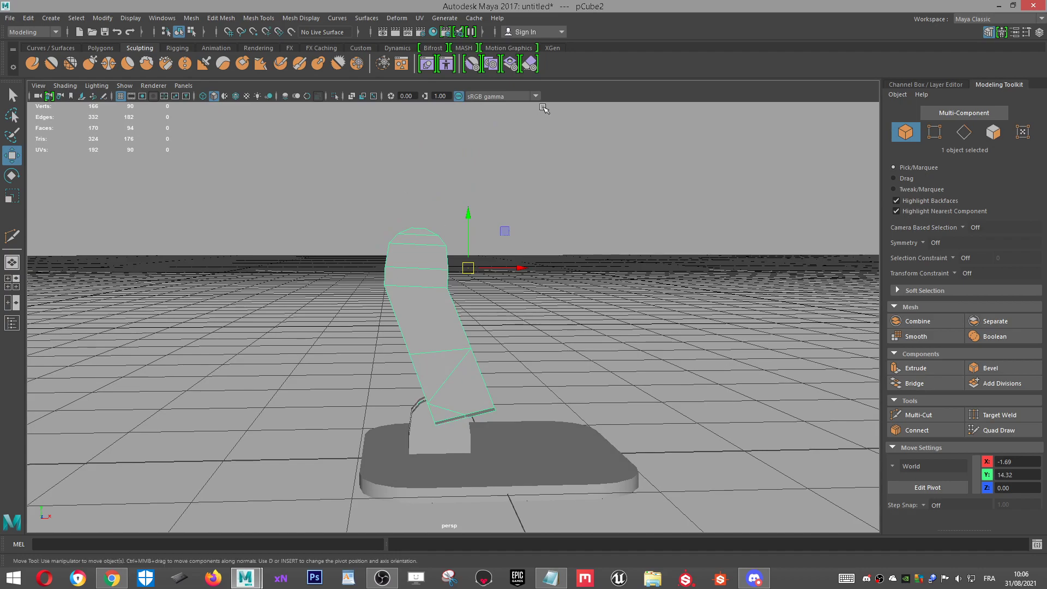
{"action": "scroll", "coordinate": [542, 219], "scroll_direction": "down", "scroll_amount": 4}
{"action": "left_click", "coordinate": [476, 214]}
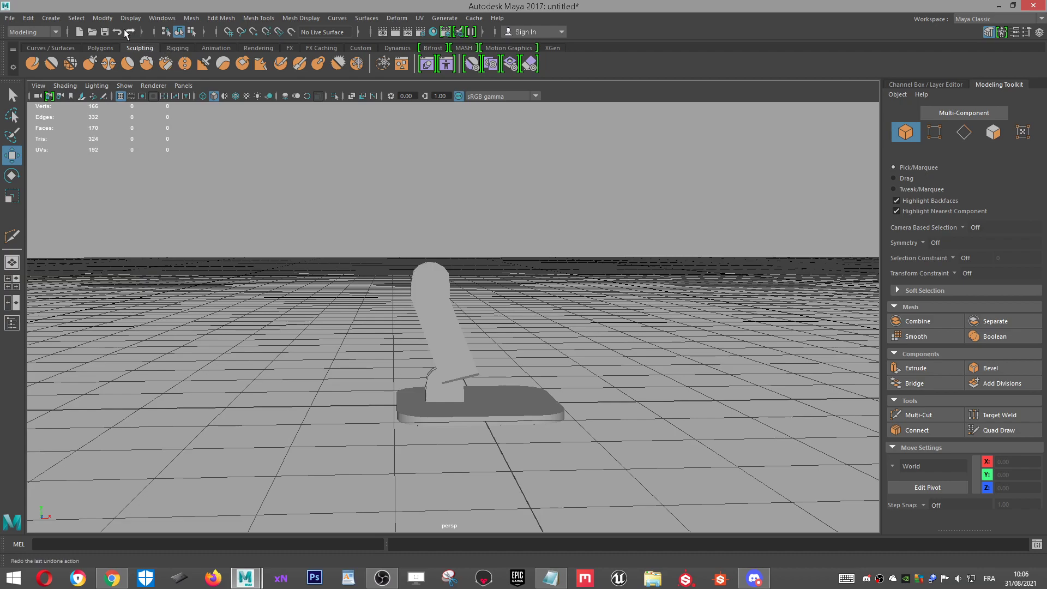
{"action": "left_click", "coordinate": [50, 18]}
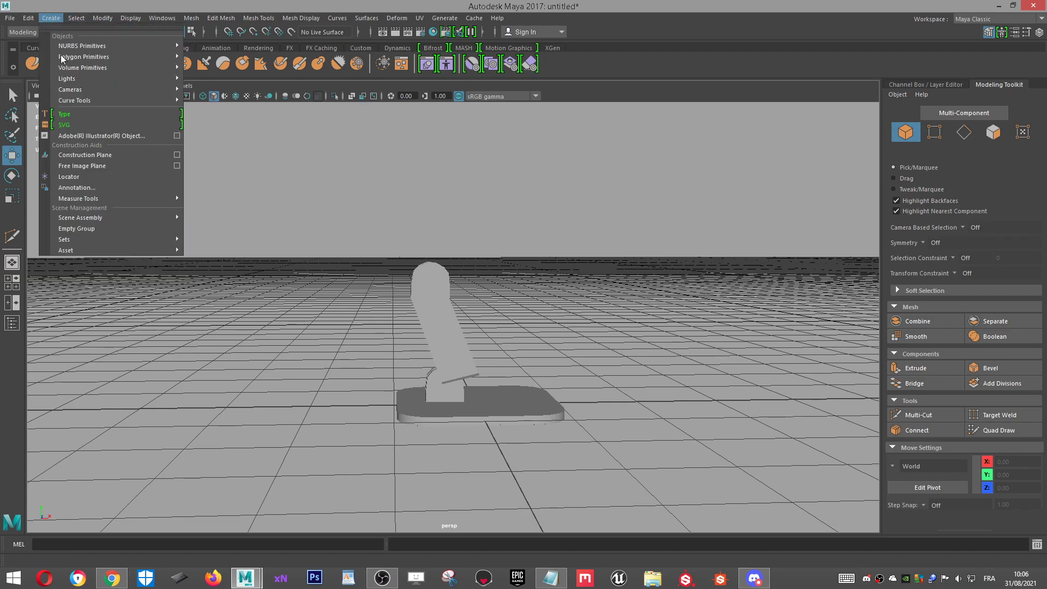
{"action": "mouse_move", "coordinate": [75, 60]}
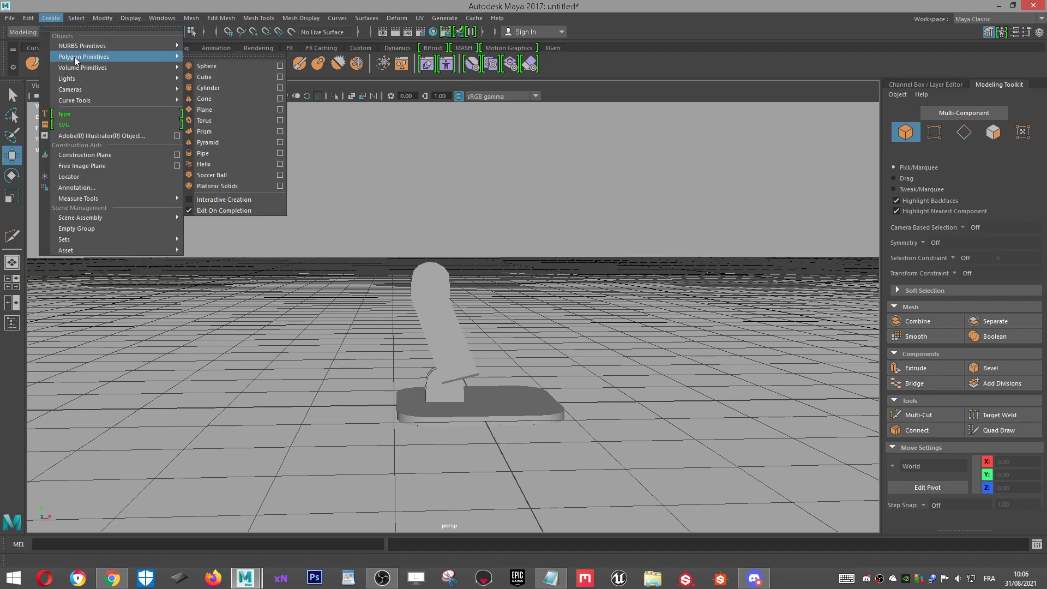
{"action": "left_click", "coordinate": [230, 74]}
Step: Move the cube in the XY plane onto the rounded top end of the lower arm
{"action": "scroll", "coordinate": [491, 280], "scroll_direction": "down", "scroll_amount": 3}
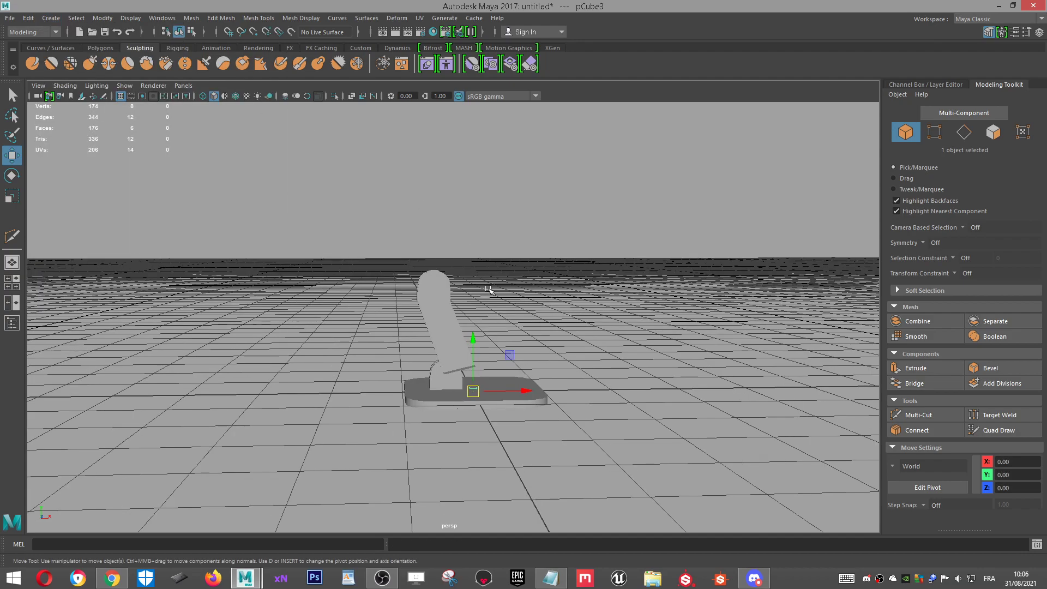
{"action": "left_click_drag", "start_coordinate": [505, 343], "coordinate": [473, 230]}
{"action": "key", "text": "f"}
{"action": "right_click_drag", "start_coordinate": [467, 257], "coordinate": [295, 357], "text": "alt"}
{"action": "left_click_drag", "start_coordinate": [384, 395], "coordinate": [533, 311], "text": "alt"}
Step: Scale the cube along Y into a tall vertical bar
{"action": "key", "text": "r"}
{"action": "left_click_drag", "start_coordinate": [452, 268], "coordinate": [457, 180]}
{"action": "scroll", "coordinate": [480, 221], "scroll_direction": "down", "scroll_amount": 4}
{"action": "left_click_drag", "start_coordinate": [551, 259], "coordinate": [427, 34], "text": "alt"}
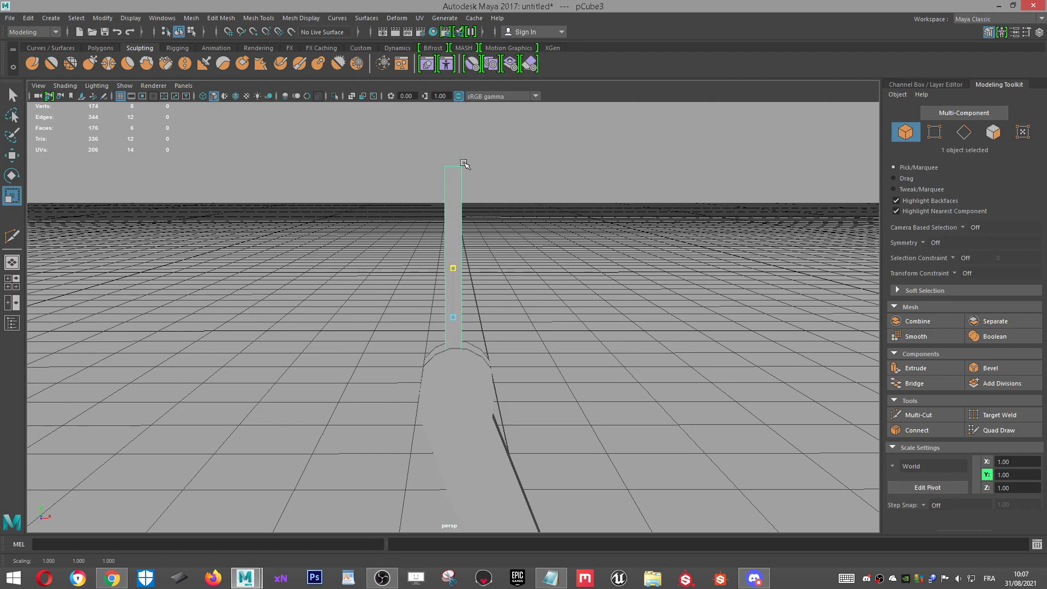
Step: Raise the bar above the lower arm to about Y 31.09 and lengthen it vertically
{"action": "scroll", "coordinate": [460, 212], "scroll_direction": "down", "scroll_amount": 2}
{"action": "key", "text": "w"}
{"action": "middle_click_drag", "start_coordinate": [489, 277], "coordinate": [486, 191]}
{"action": "scroll", "coordinate": [501, 285], "scroll_direction": "down", "scroll_amount": 4}
{"action": "mouse_move", "coordinate": [510, 286]}
{"action": "left_mouse_down", "text": "alt"}
{"action": "mouse_move", "coordinate": [500, 265]}
{"action": "mouse_move", "coordinate": [501, 295]}
{"action": "left_mouse_up", "text": "alt"}
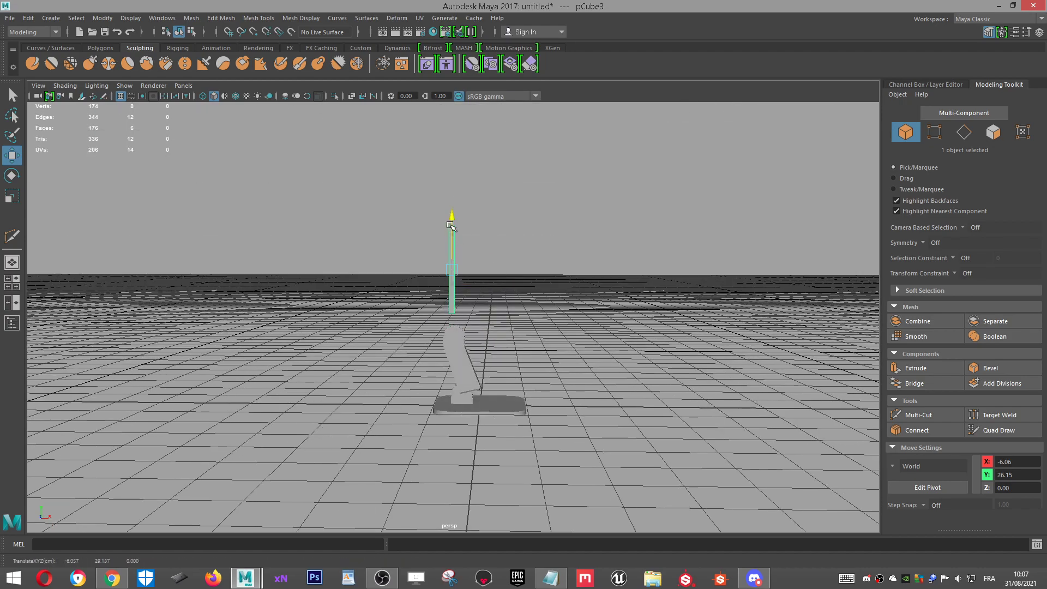
{"action": "key", "text": "r"}
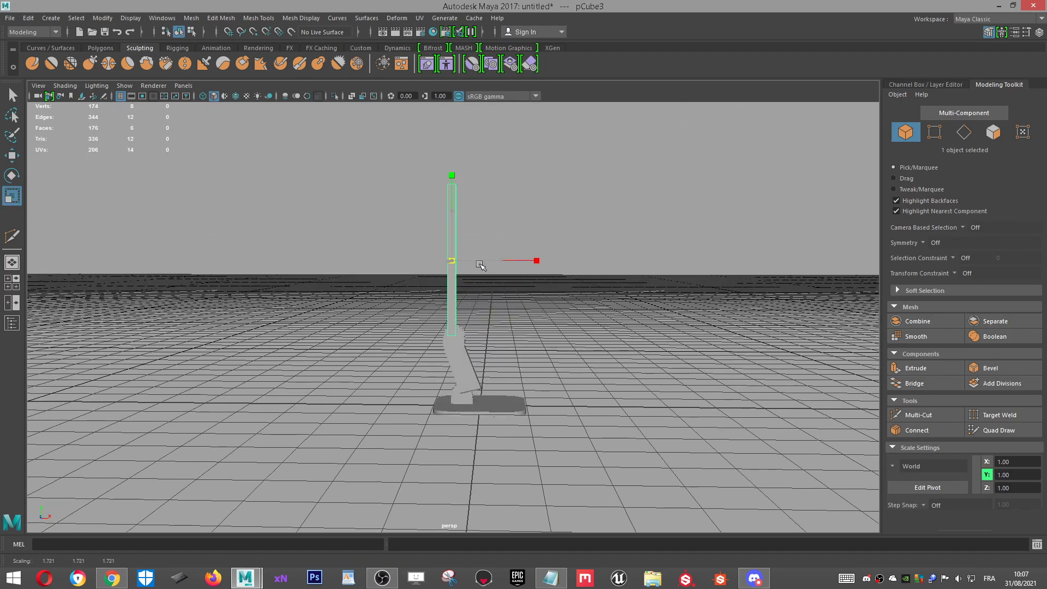
{"action": "left_click", "coordinate": [38, 86]}
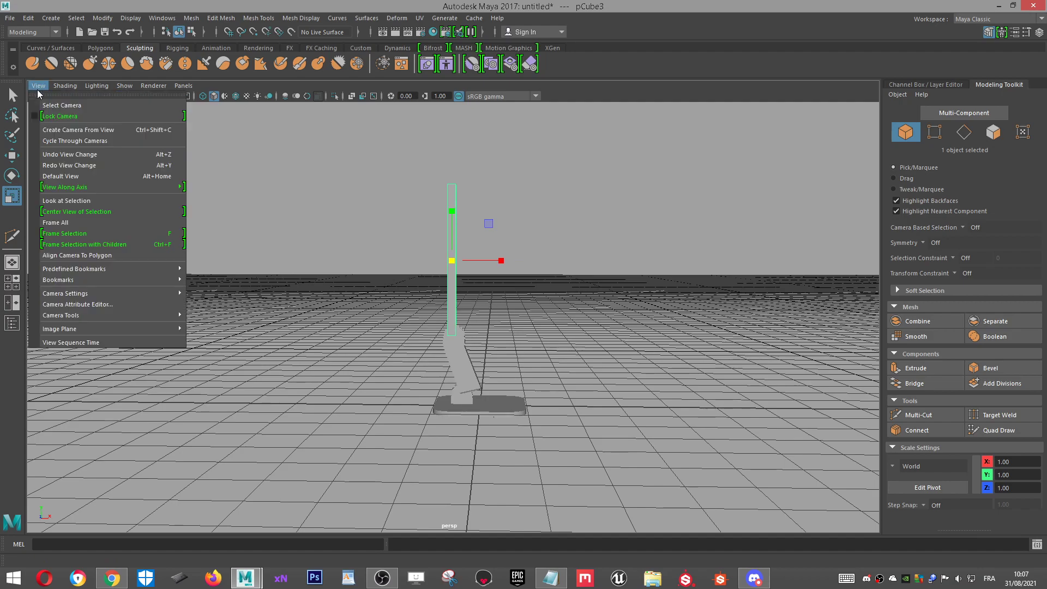
{"action": "mouse_move", "coordinate": [56, 329]}
{"action": "mouse_move", "coordinate": [181, 317]}
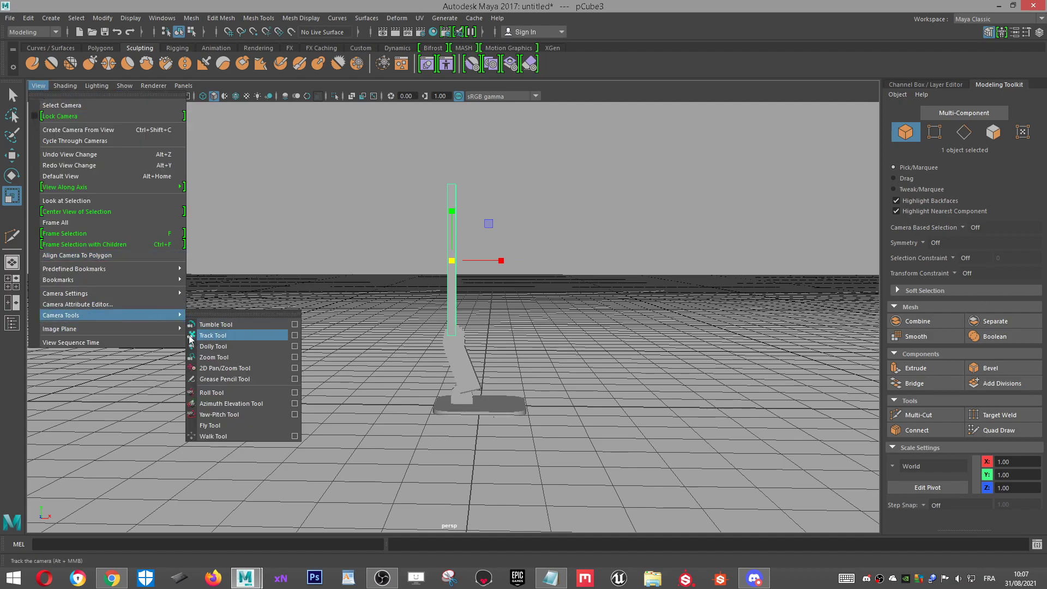
{"action": "left_click", "coordinate": [278, 173]}
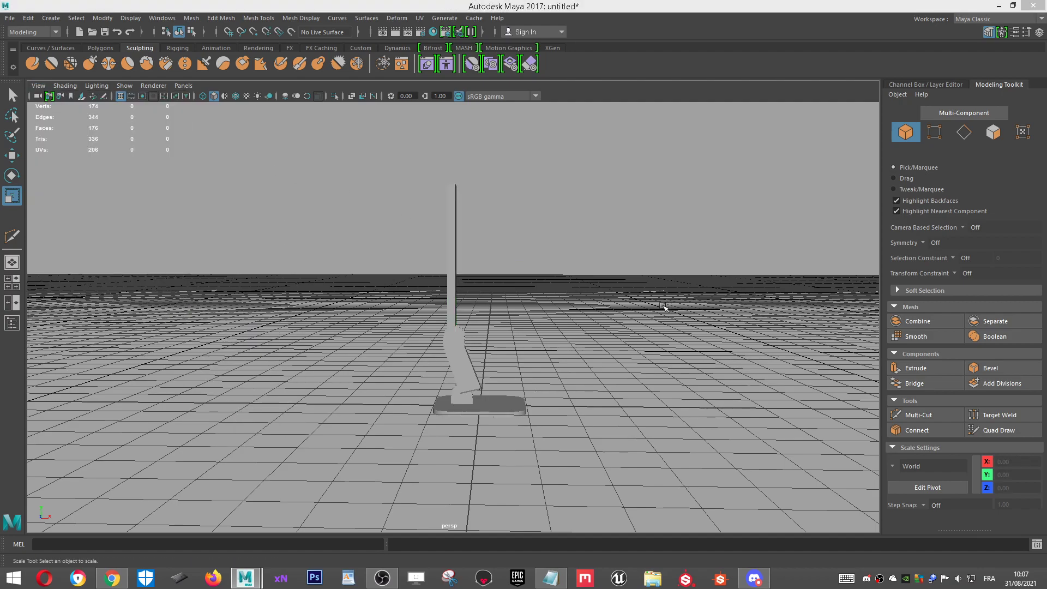
{"action": "key", "text": "space"}
{"action": "key", "text": "space"}
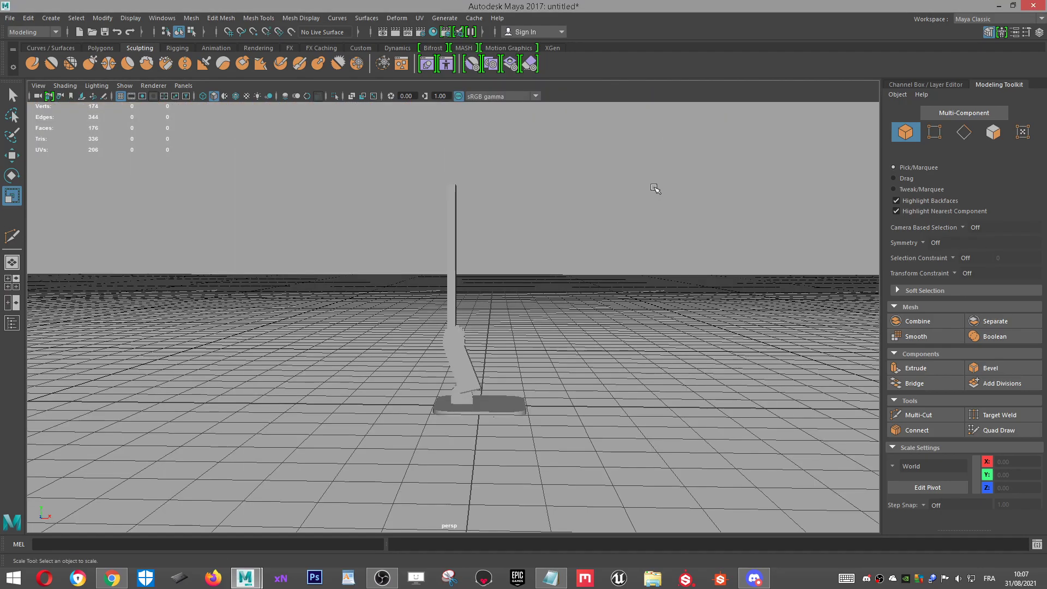
Step: Select the tall bar and scale it along Z to suit the width of the lower arm's top end
{"action": "scroll", "coordinate": [579, 211], "scroll_direction": "up", "scroll_amount": 3}
{"action": "left_click_drag", "start_coordinate": [563, 211], "coordinate": [569, 361], "text": "alt"}
{"action": "left_click", "coordinate": [531, 311]}
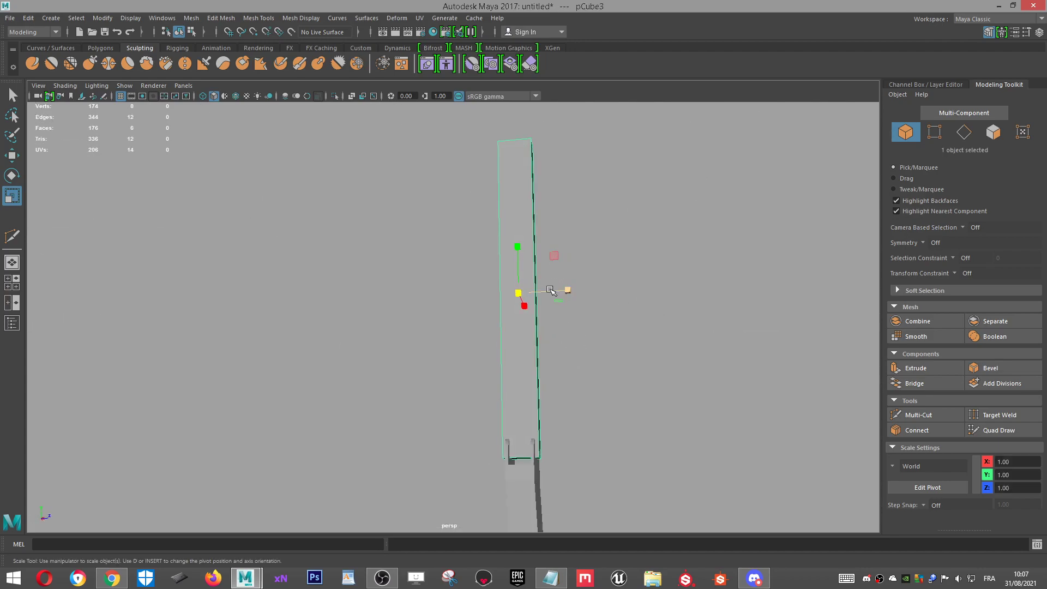
{"action": "left_click_drag", "start_coordinate": [567, 289], "coordinate": [613, 314]}
{"action": "scroll", "coordinate": [551, 449], "scroll_direction": "up", "scroll_amount": 3}
{"action": "left_click_drag", "start_coordinate": [552, 448], "coordinate": [721, 479], "text": "alt"}
Step: Shift the bar along X to about -5.23 over the lower arm's rounded end
{"action": "scroll", "coordinate": [416, 467], "scroll_direction": "down", "scroll_amount": 3}
{"action": "middle_click_drag", "start_coordinate": [416, 467], "coordinate": [551, 385], "text": "alt"}
{"action": "left_click_drag", "start_coordinate": [552, 385], "coordinate": [470, 276], "text": "alt"}
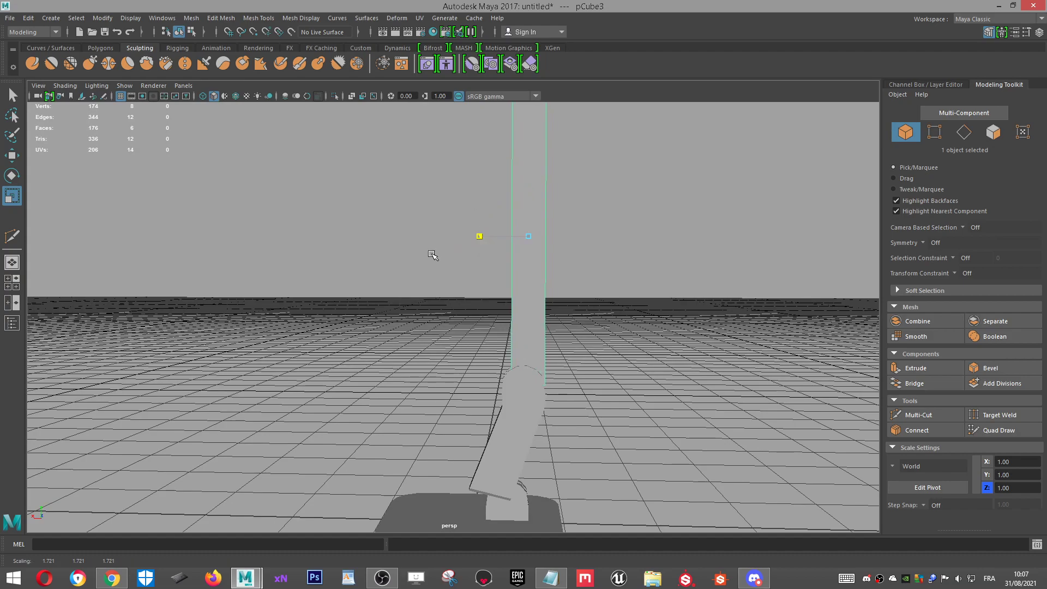
{"action": "key", "text": "w"}
{"action": "left_click_drag", "start_coordinate": [476, 235], "coordinate": [476, 235]}
{"action": "scroll", "coordinate": [550, 256], "scroll_direction": "down", "scroll_amount": 4}
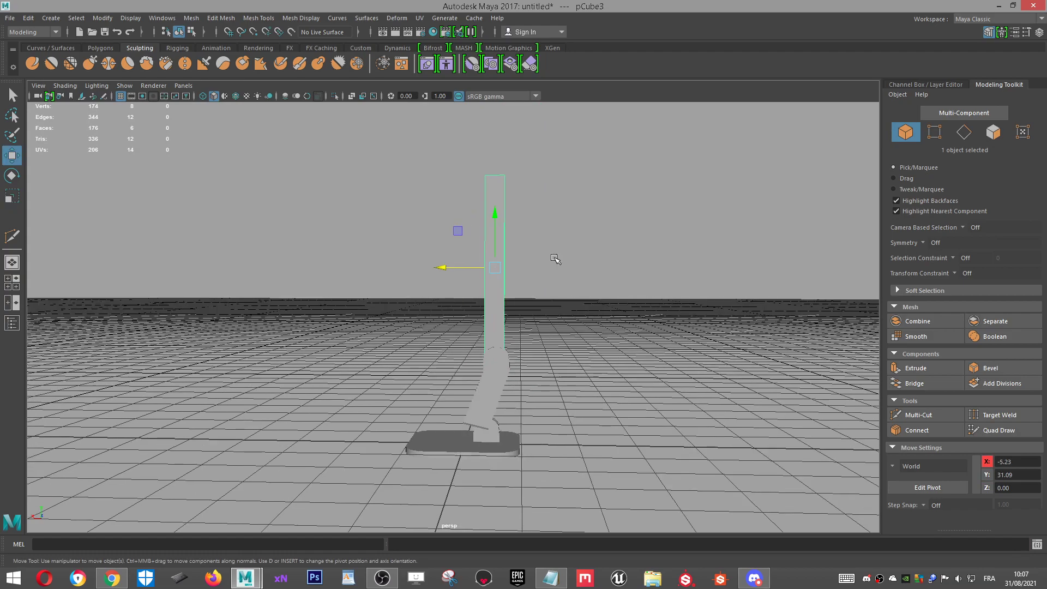
Step: Raise the bar to about Y 34.17 and stretch it along Y down to the lower arm
{"action": "middle_click_drag", "start_coordinate": [582, 248], "coordinate": [558, 311], "text": "alt"}
{"action": "scroll", "coordinate": [558, 310], "scroll_direction": "up", "scroll_amount": 4}
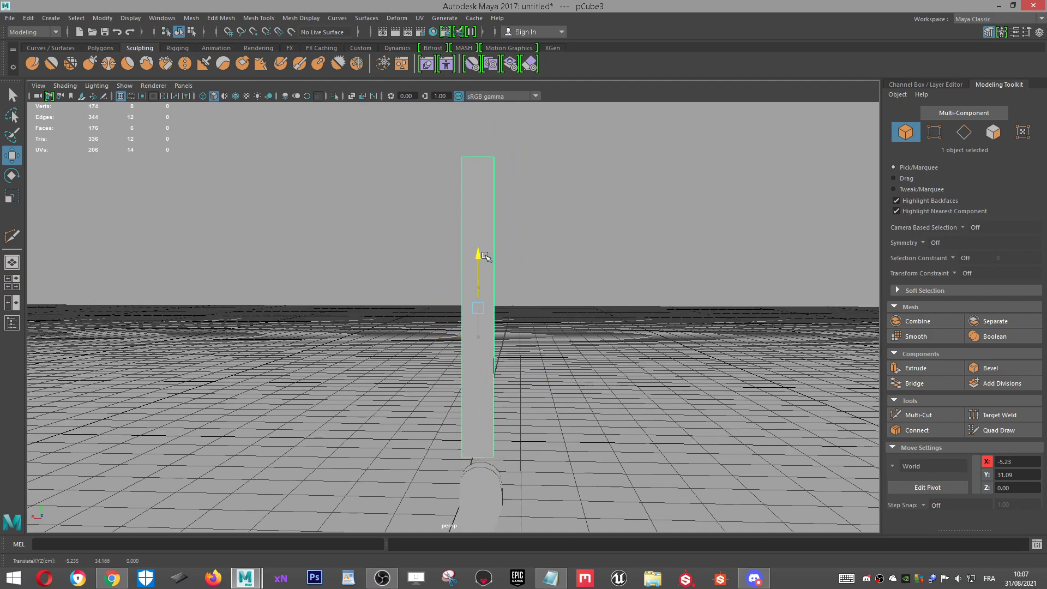
{"action": "key", "text": "r"}
{"action": "left_click_drag", "start_coordinate": [475, 257], "coordinate": [476, 256]}
Step: Shift the bar along X to about -5.67 to center it on the lower arm's rounded end
{"action": "left_click_drag", "start_coordinate": [598, 332], "coordinate": [627, 391], "text": "alt"}
{"action": "left_click_drag", "start_coordinate": [532, 329], "coordinate": [493, 270], "text": "alt"}
{"action": "left_click_drag", "start_coordinate": [571, 254], "coordinate": [448, 273], "text": "alt"}
{"action": "key", "text": "w"}
{"action": "left_click_drag", "start_coordinate": [448, 203], "coordinate": [658, 181]}
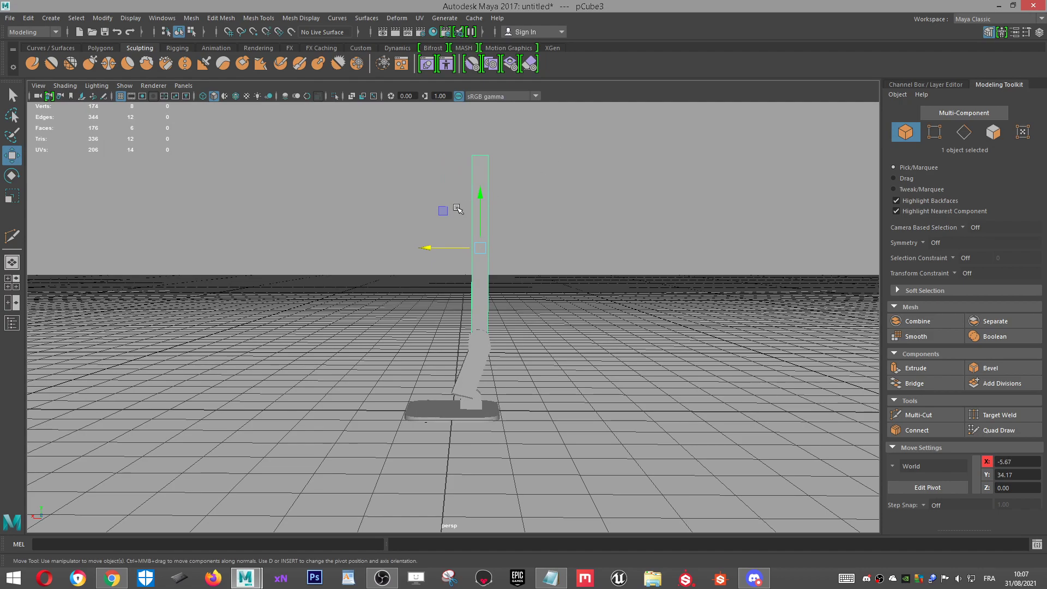
Step: Switch the bar to edge selection with its upper end in view
{"action": "right_click_drag", "start_coordinate": [457, 193], "coordinate": [555, 177], "text": "alt"}
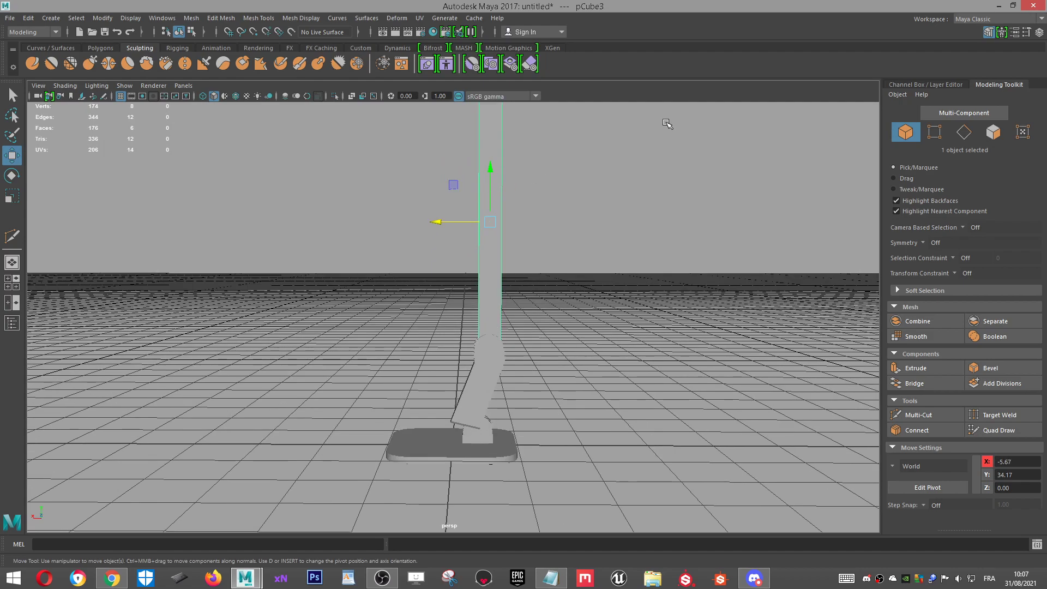
{"action": "left_click_drag", "start_coordinate": [611, 157], "coordinate": [639, 235], "text": "alt"}
{"action": "right_click", "coordinate": [601, 177]}
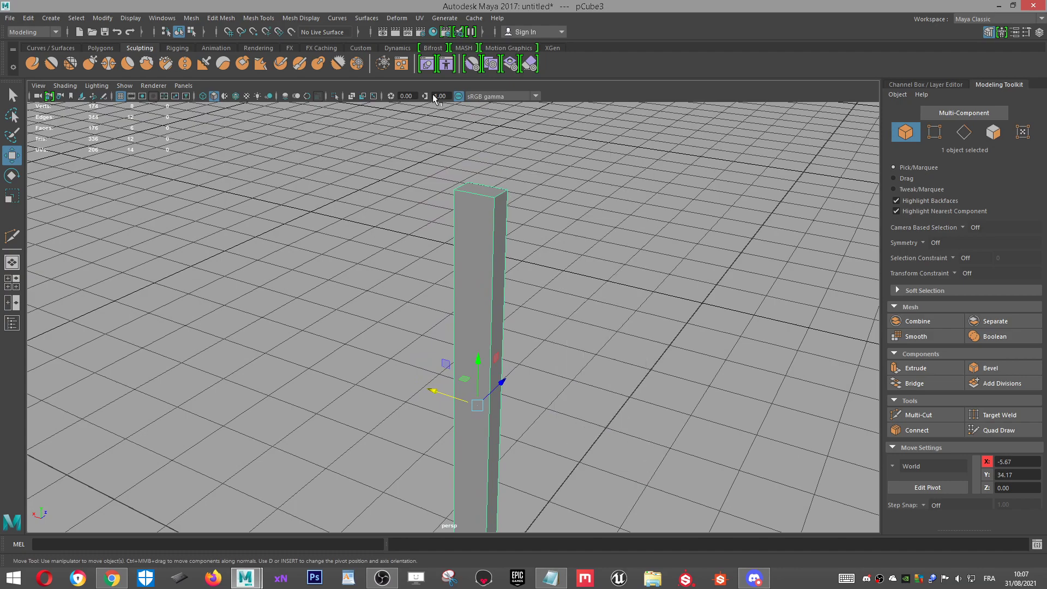
{"action": "right_click_drag", "start_coordinate": [485, 229], "coordinate": [489, 188]}
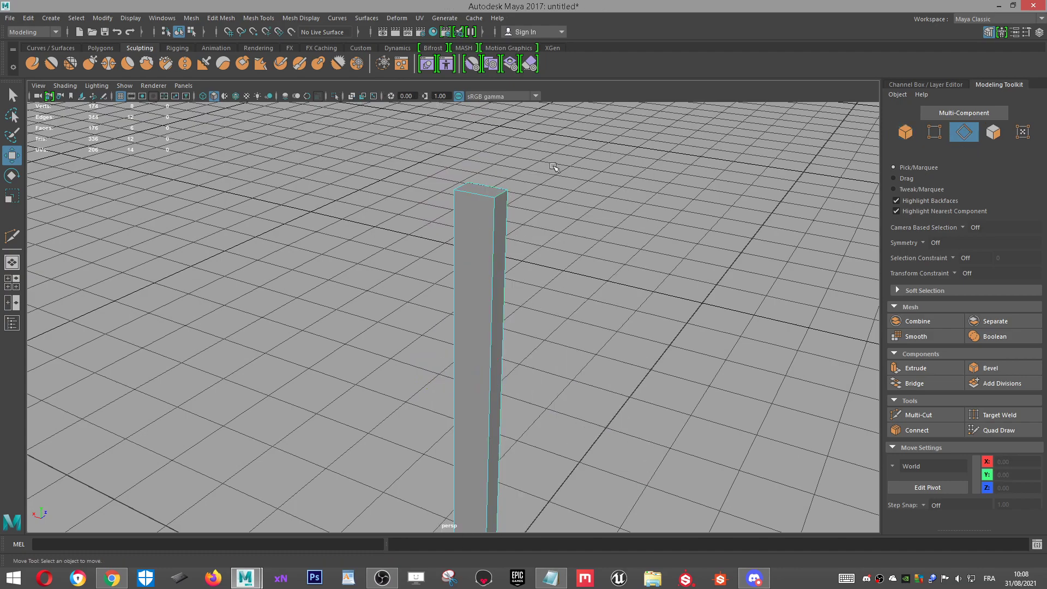
Step: Try to bevel the two opposite short edges on the post's top face, and undo that bevel
{"action": "scroll", "coordinate": [514, 182], "scroll_direction": "up", "scroll_amount": 3}
{"action": "middle_click_drag", "start_coordinate": [514, 182], "coordinate": [502, 334], "text": "alt"}
{"action": "scroll", "coordinate": [521, 340], "scroll_direction": "up", "scroll_amount": 4}
{"action": "middle_click_drag", "start_coordinate": [514, 401], "coordinate": [523, 276], "text": "alt"}
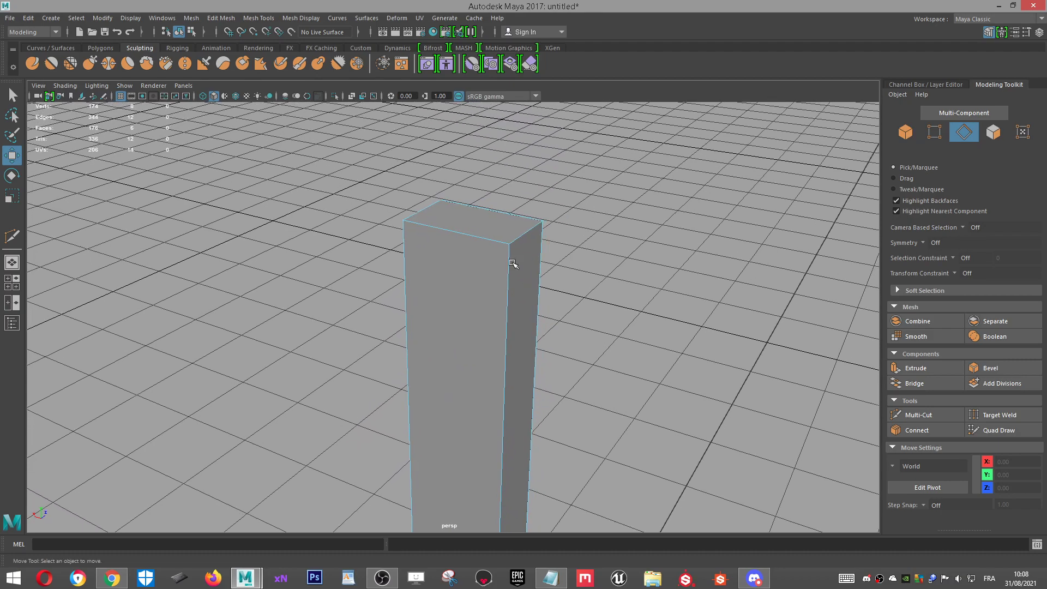
{"action": "left_click", "coordinate": [527, 234]}
{"action": "left_click", "coordinate": [423, 211], "text": "shift"}
{"action": "scroll", "coordinate": [420, 204], "scroll_direction": "up", "scroll_amount": 3}
{"action": "left_click", "coordinate": [548, 143]}
{"action": "middle_click_drag", "start_coordinate": [548, 143], "coordinate": [536, 276], "text": "alt"}
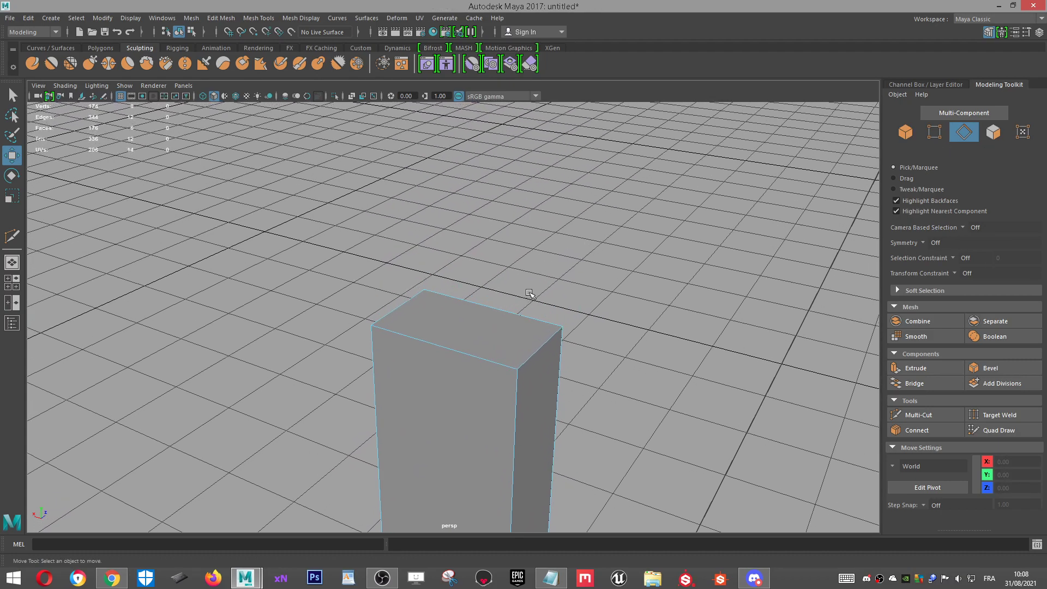
{"action": "left_click", "coordinate": [556, 341]}
{"action": "scroll", "coordinate": [545, 343], "scroll_direction": "up", "scroll_amount": 4}
{"action": "left_click", "coordinate": [348, 284], "text": "shift"}
{"action": "scroll", "coordinate": [636, 337], "scroll_direction": "down", "scroll_amount": 5}
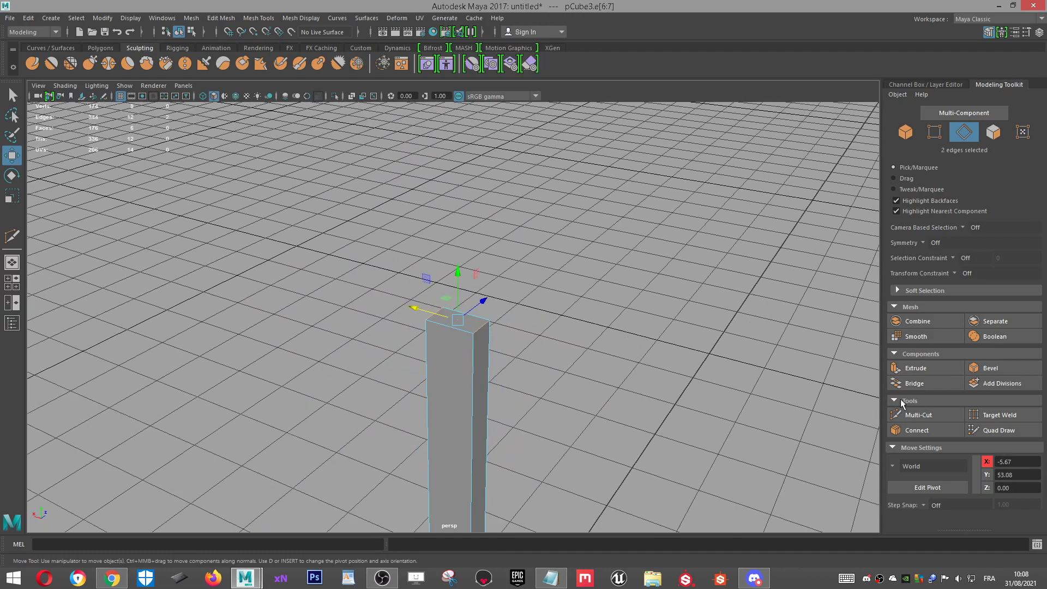
{"action": "left_click", "coordinate": [990, 368]}
{"action": "left_click_drag", "start_coordinate": [497, 419], "coordinate": [577, 330], "text": "alt"}
{"action": "middle_click_drag", "start_coordinate": [577, 330], "coordinate": [564, 375], "text": "alt"}
{"action": "scroll", "coordinate": [554, 372], "scroll_direction": "up", "scroll_amount": 6}
{"action": "scroll", "coordinate": [559, 373], "scroll_direction": "down", "scroll_amount": 7}
{"action": "scroll", "coordinate": [564, 375], "scroll_direction": "up", "scroll_amount": 5}
{"action": "left_click_drag", "start_coordinate": [564, 376], "coordinate": [750, 416], "text": "alt"}
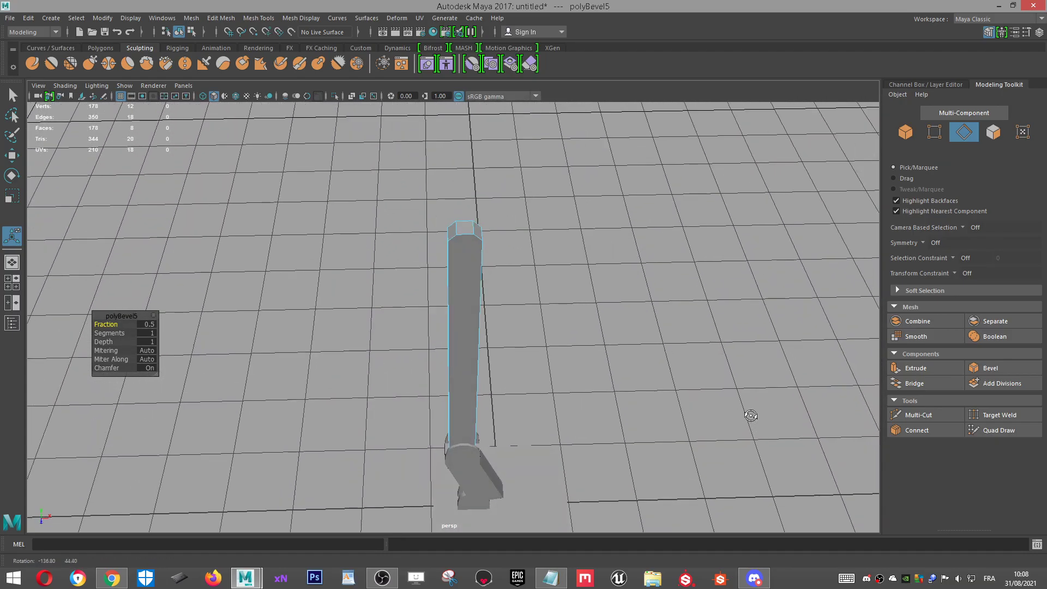
{"action": "scroll", "coordinate": [543, 318], "scroll_direction": "up", "scroll_amount": 3}
{"action": "left_click_drag", "start_coordinate": [508, 263], "coordinate": [490, 251], "text": "alt"}
{"action": "key", "text": "ctrl+z"}
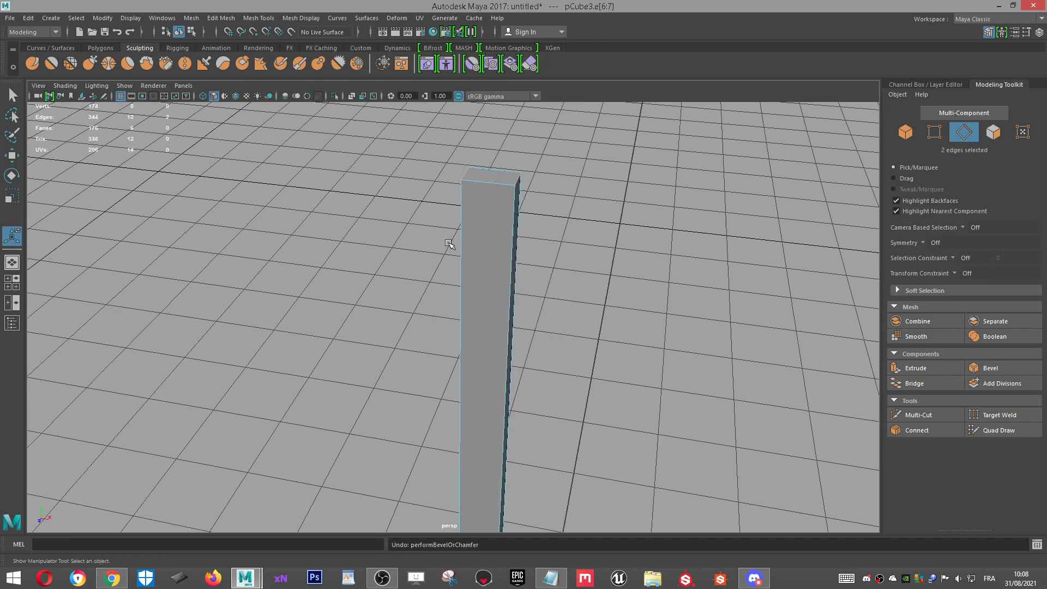
Step: Bevel the short top edge and the matching bottom edge on the same side of the post
{"action": "left_click_drag", "start_coordinate": [478, 156], "coordinate": [567, 159], "text": "alt"}
{"action": "scroll", "coordinate": [355, 310], "scroll_direction": "down", "scroll_amount": 7}
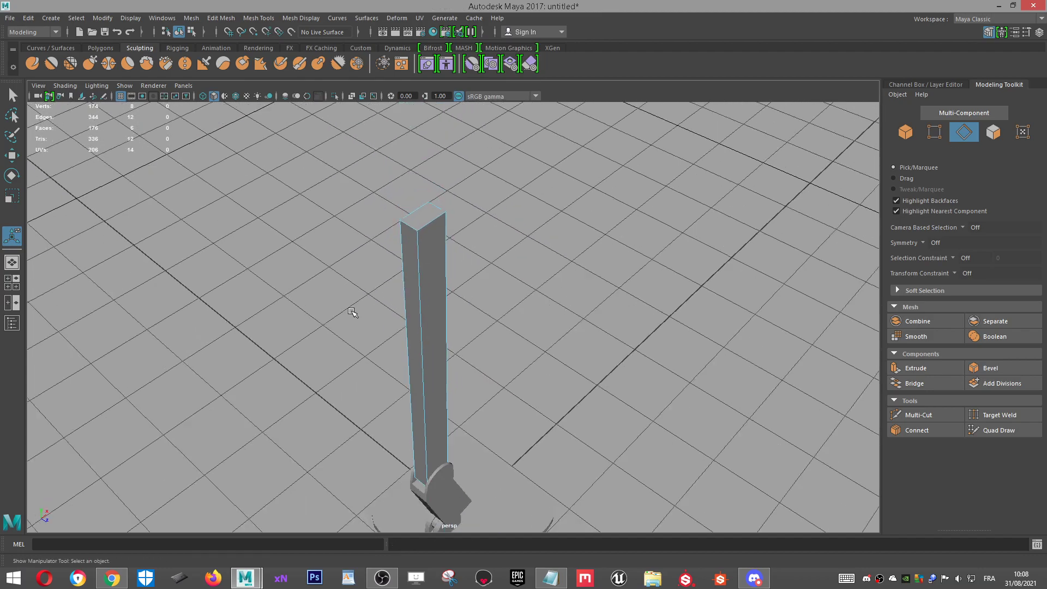
{"action": "scroll", "coordinate": [438, 178], "scroll_direction": "up", "scroll_amount": 3}
{"action": "scroll", "coordinate": [407, 184], "scroll_direction": "up", "scroll_amount": 3}
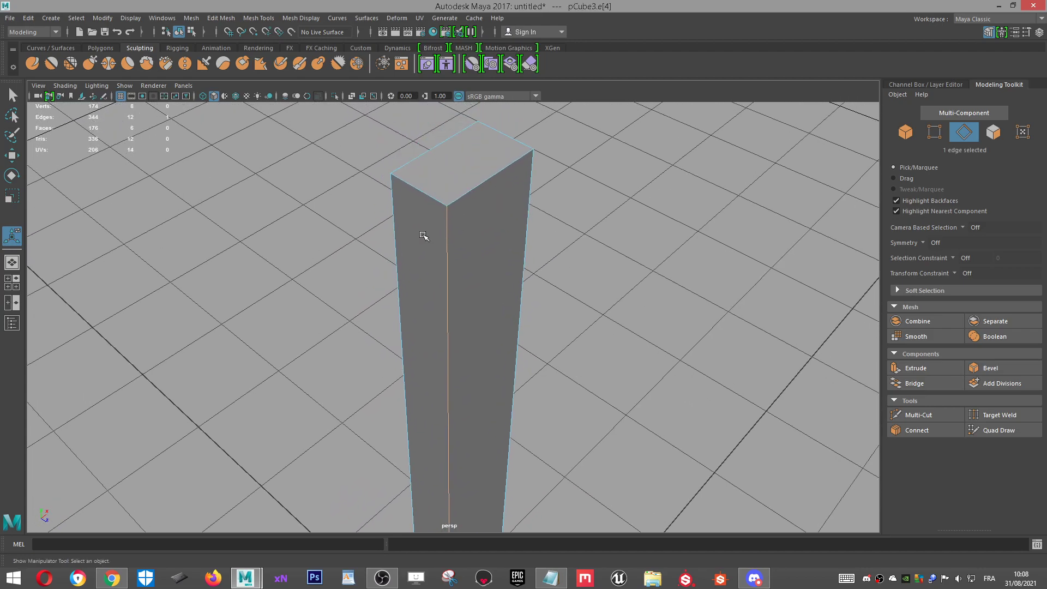
{"action": "left_click", "coordinate": [417, 193]}
{"action": "scroll", "coordinate": [458, 208], "scroll_direction": "down", "scroll_amount": 5}
{"action": "middle_click_drag", "start_coordinate": [450, 425], "coordinate": [474, 145], "text": "alt"}
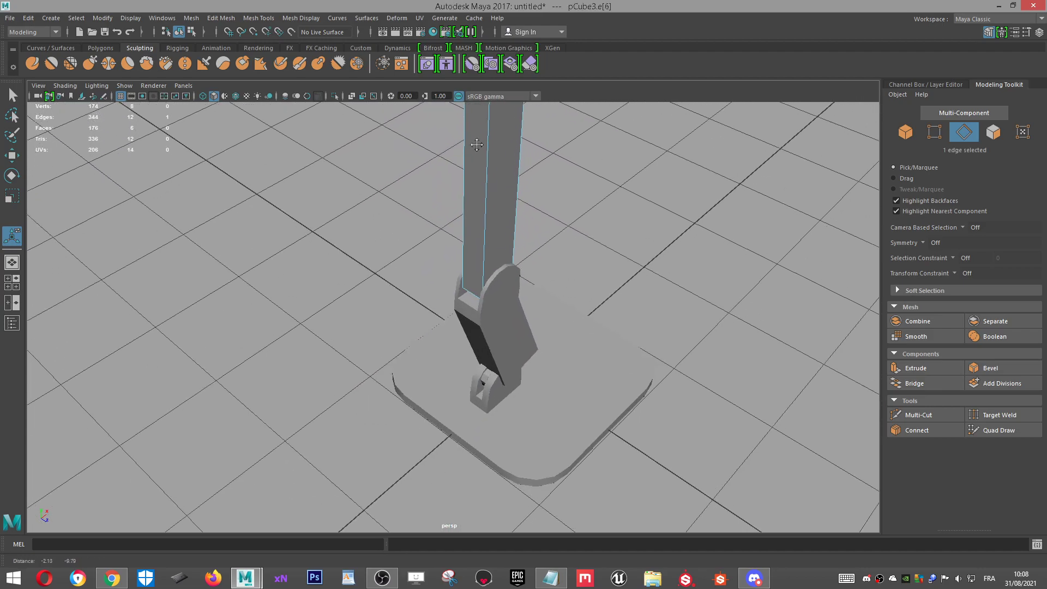
{"action": "scroll", "coordinate": [485, 330], "scroll_direction": "up", "scroll_amount": 3}
{"action": "scroll", "coordinate": [484, 330], "scroll_direction": "up", "scroll_amount": 1}
{"action": "left_click_drag", "start_coordinate": [322, 351], "coordinate": [409, 371], "text": "alt"}
{"action": "middle_click_drag", "start_coordinate": [118, 306], "coordinate": [189, 281], "text": "alt"}
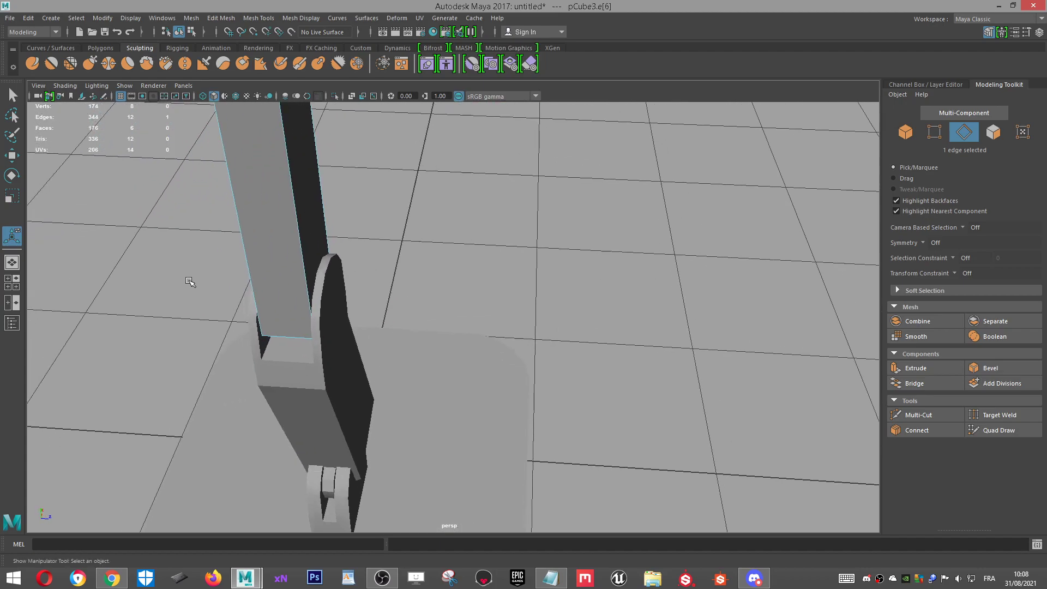
{"action": "left_click", "coordinate": [293, 337], "text": "shift"}
{"action": "scroll", "coordinate": [293, 338], "scroll_direction": "down", "scroll_amount": 8}
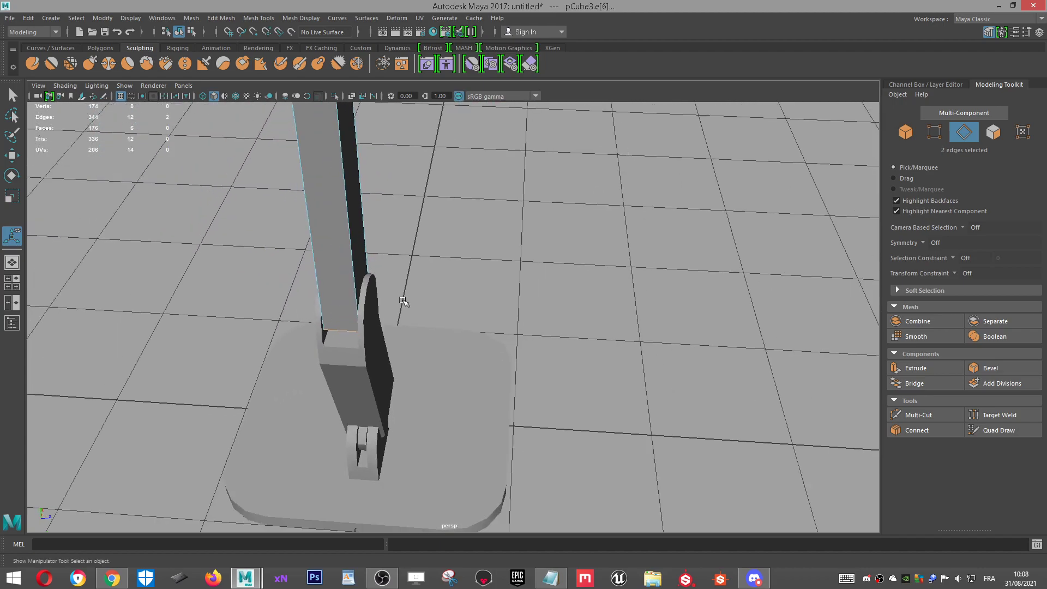
{"action": "mouse_move", "coordinate": [604, 298]}
{"action": "left_mouse_down", "text": "alt"}
{"action": "mouse_move", "coordinate": [502, 263]}
{"action": "mouse_move", "coordinate": [568, 306]}
{"action": "mouse_move", "coordinate": [603, 298]}
{"action": "left_mouse_up", "text": "alt"}
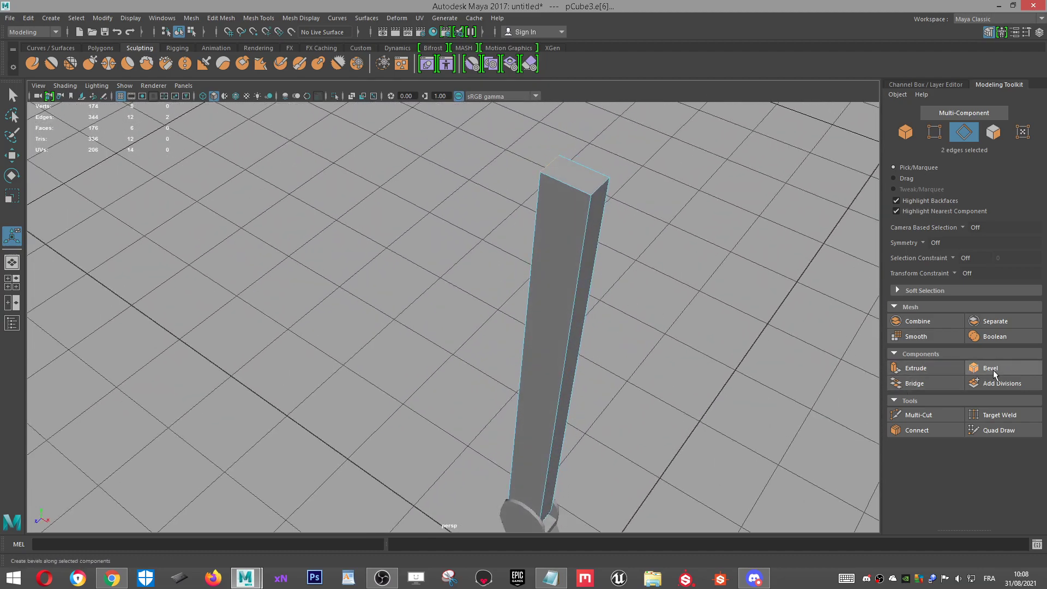
{"action": "scroll", "coordinate": [472, 217], "scroll_direction": "down", "scroll_amount": 4}
{"action": "left_click_drag", "start_coordinate": [472, 217], "coordinate": [549, 250], "text": "alt"}
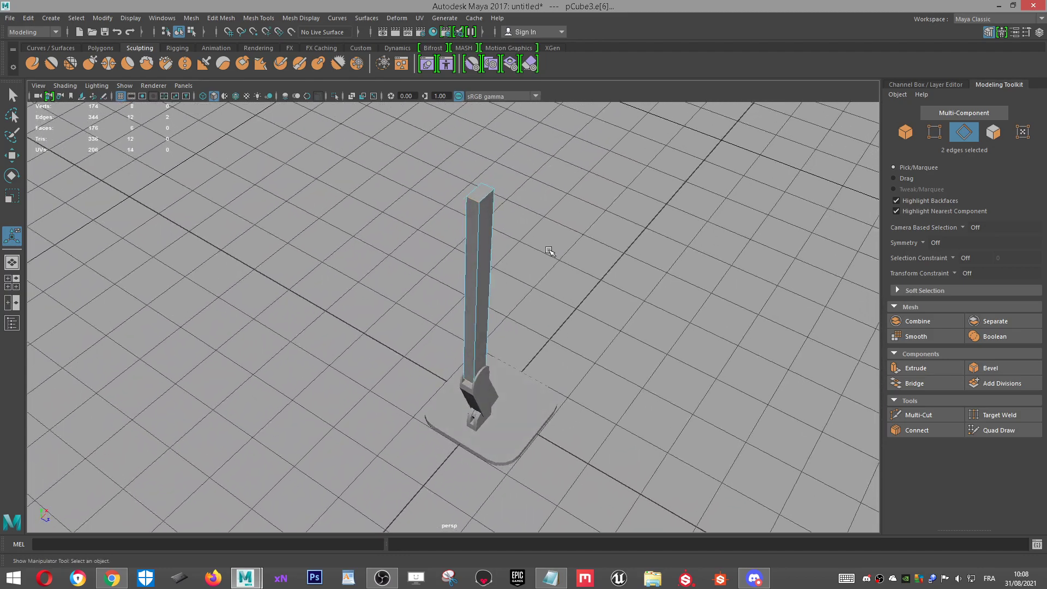
{"action": "left_click", "coordinate": [983, 369]}
Step: Set the post bevel's fraction to 0.3 and return to object mode
{"action": "key", "text": "f"}
{"action": "left_click_drag", "start_coordinate": [584, 331], "coordinate": [517, 273], "text": "alt"}
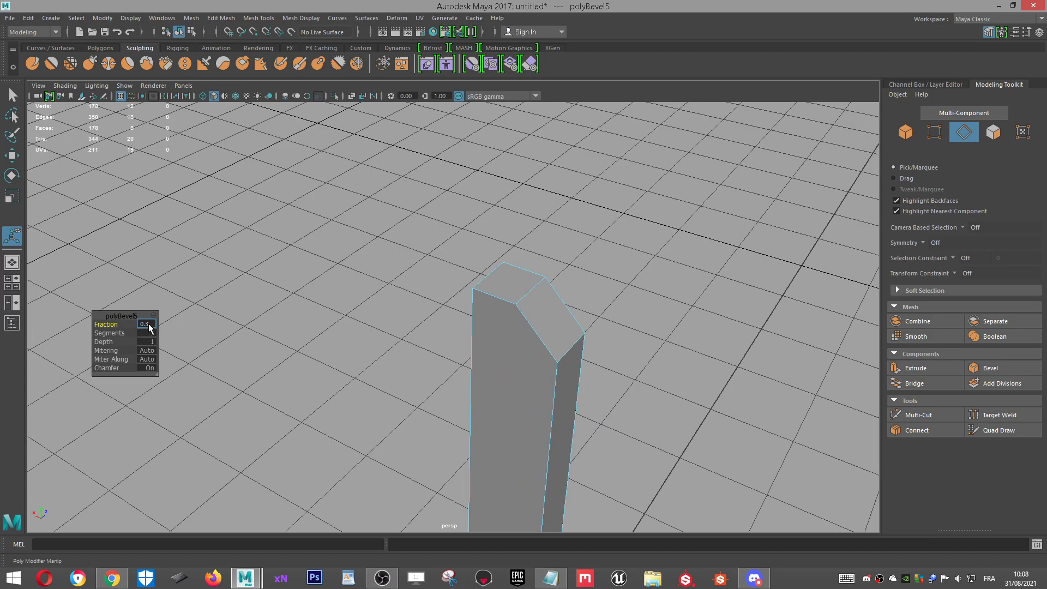
{"action": "key", "text": "Return"}
{"action": "scroll", "coordinate": [509, 331], "scroll_direction": "down", "scroll_amount": 6}
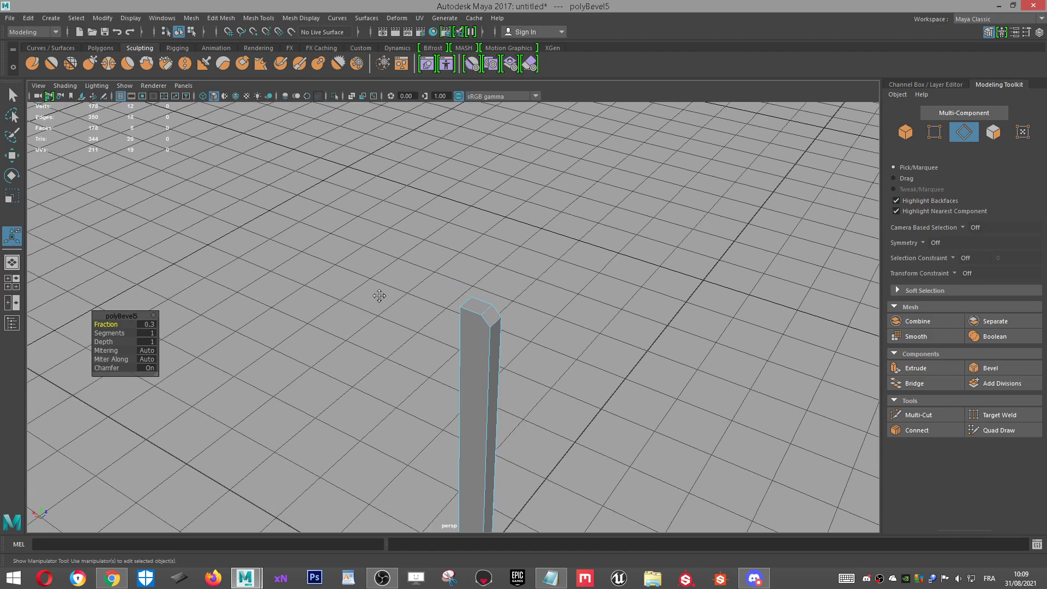
{"action": "middle_click_drag", "start_coordinate": [428, 370], "coordinate": [413, 163], "text": "alt"}
{"action": "right_click_drag", "start_coordinate": [465, 152], "coordinate": [521, 131]}
Step: Examine the base plate and the joint between its hinge bracket and the lower arm
{"action": "scroll", "coordinate": [577, 162], "scroll_direction": "down", "scroll_amount": 5}
{"action": "left_click_drag", "start_coordinate": [577, 162], "coordinate": [358, 280], "text": "alt"}
{"action": "scroll", "coordinate": [533, 126], "scroll_direction": "up", "scroll_amount": 5}
{"action": "middle_click_drag", "start_coordinate": [503, 245], "coordinate": [417, 394], "text": "alt"}
{"action": "scroll", "coordinate": [418, 394], "scroll_direction": "up", "scroll_amount": 3}
{"action": "left_click", "coordinate": [457, 414]}
{"action": "scroll", "coordinate": [495, 413], "scroll_direction": "down", "scroll_amount": 3}
{"action": "left_click_drag", "start_coordinate": [496, 414], "coordinate": [548, 340], "text": "alt"}
{"action": "left_click", "coordinate": [491, 365]}
{"action": "scroll", "coordinate": [492, 360], "scroll_direction": "up", "scroll_amount": 3}
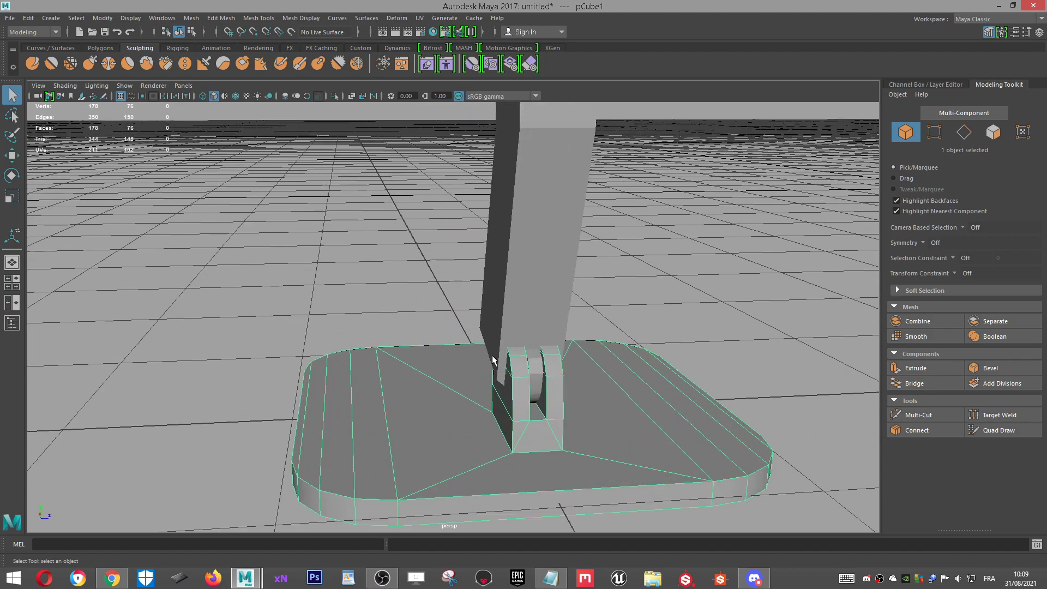
{"action": "scroll", "coordinate": [568, 331], "scroll_direction": "down", "scroll_amount": 4}
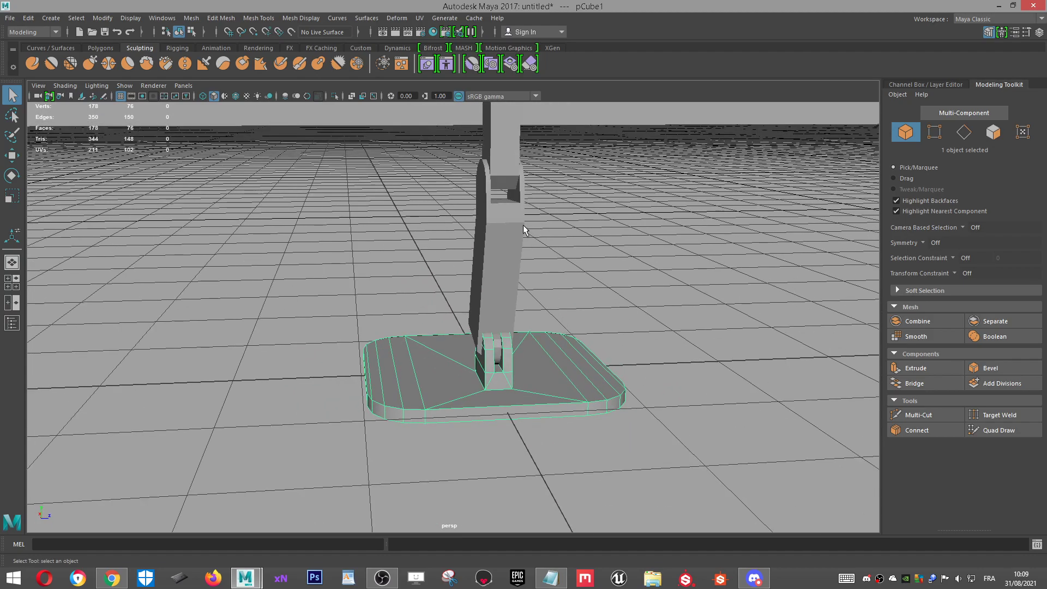
Step: Select the lower arm and the post together and widen them along Z
{"action": "left_click", "coordinate": [515, 218]}
{"action": "scroll", "coordinate": [515, 218], "scroll_direction": "down", "scroll_amount": 3}
{"action": "left_click", "coordinate": [475, 168], "text": "shift"}
{"action": "scroll", "coordinate": [541, 157], "scroll_direction": "down", "scroll_amount": 2}
{"action": "middle_click_drag", "start_coordinate": [537, 157], "coordinate": [488, 297], "text": "alt"}
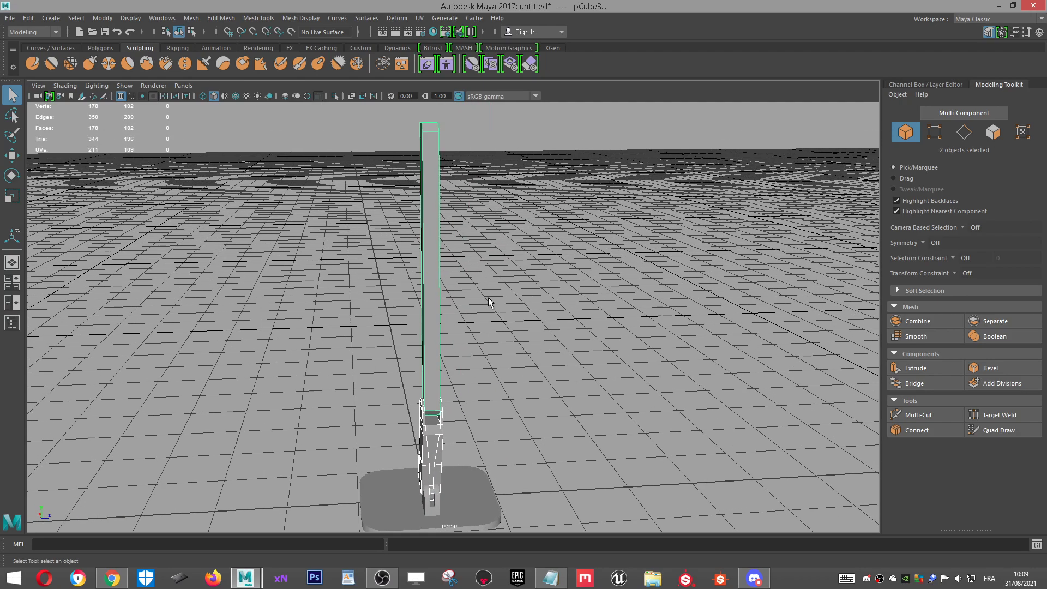
{"action": "key", "text": "r"}
{"action": "left_click_drag", "start_coordinate": [492, 294], "coordinate": [487, 276], "text": "alt"}
{"action": "key", "text": "e"}
{"action": "key", "text": "r"}
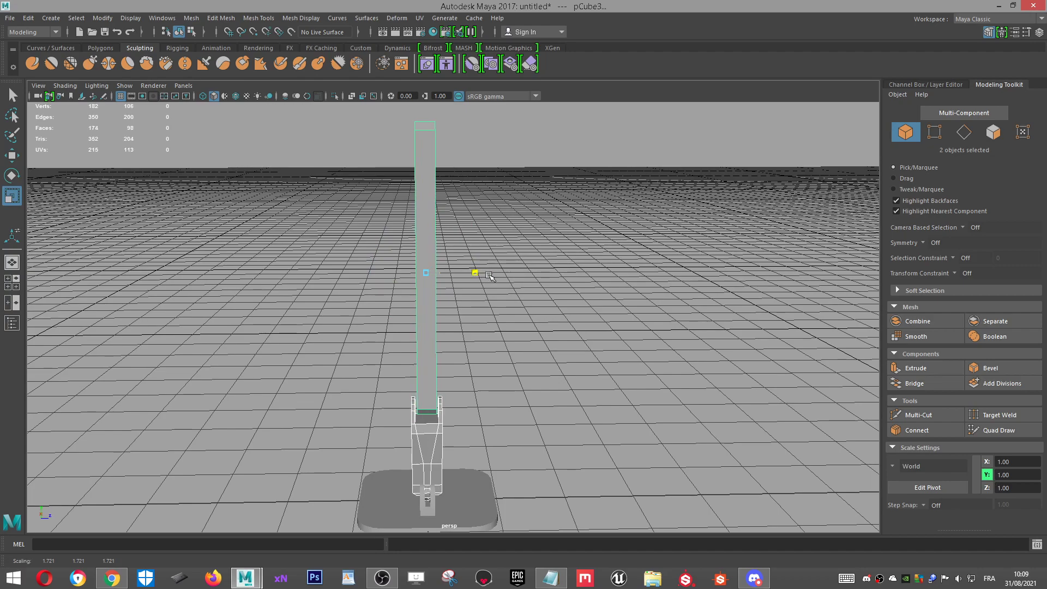
Step: Select only the lower arm and narrow it slightly along Z
{"action": "scroll", "coordinate": [490, 277], "scroll_direction": "up", "scroll_amount": 6}
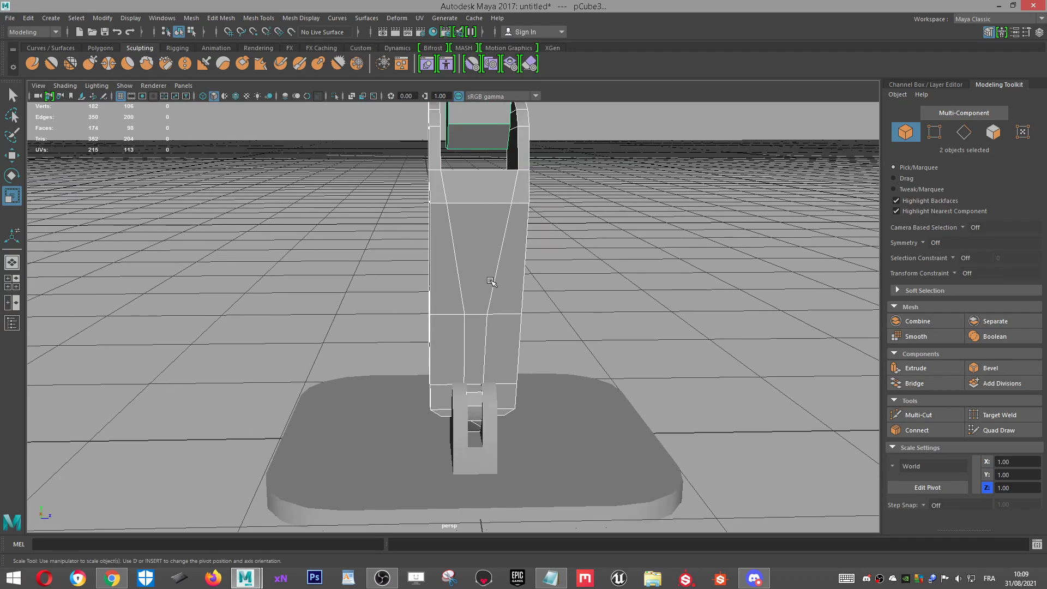
{"action": "left_click", "coordinate": [490, 281]}
{"action": "scroll", "coordinate": [495, 256], "scroll_direction": "down", "scroll_amount": 4}
{"action": "left_click_drag", "start_coordinate": [501, 223], "coordinate": [543, 246]}
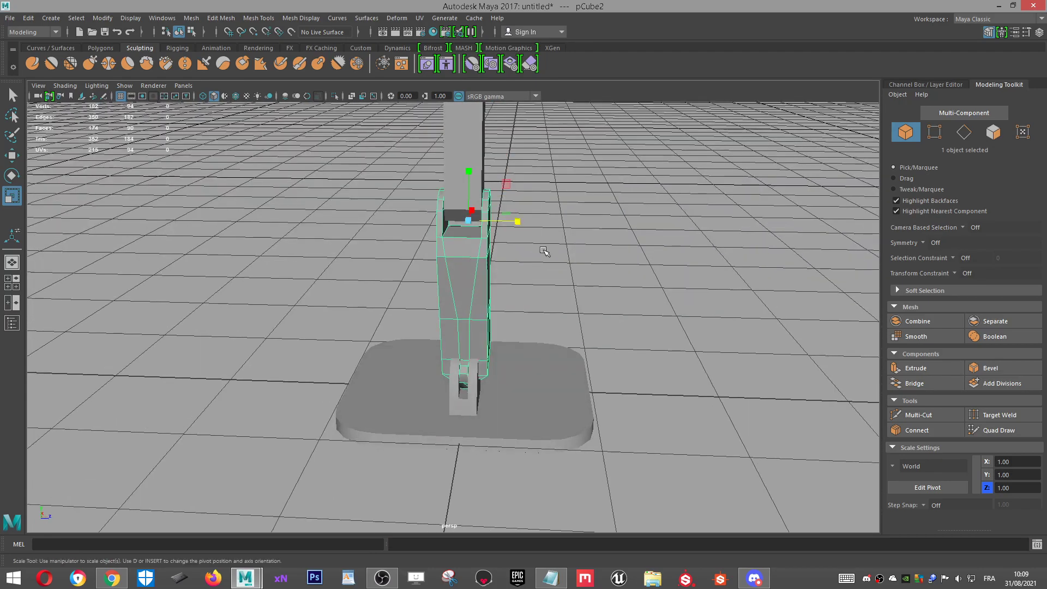
Step: Isolate the base and select all faces of its hinge bracket
{"action": "scroll", "coordinate": [543, 245], "scroll_direction": "up", "scroll_amount": 6}
{"action": "left_click", "coordinate": [488, 355]}
{"action": "scroll", "coordinate": [489, 364], "scroll_direction": "up", "scroll_amount": 3}
{"action": "left_click_drag", "start_coordinate": [489, 364], "coordinate": [476, 331], "text": "alt"}
{"action": "right_click_drag", "start_coordinate": [450, 264], "coordinate": [451, 295]}
{"action": "left_click_drag", "start_coordinate": [365, 270], "coordinate": [370, 275]}
{"action": "left_click", "coordinate": [436, 435]}
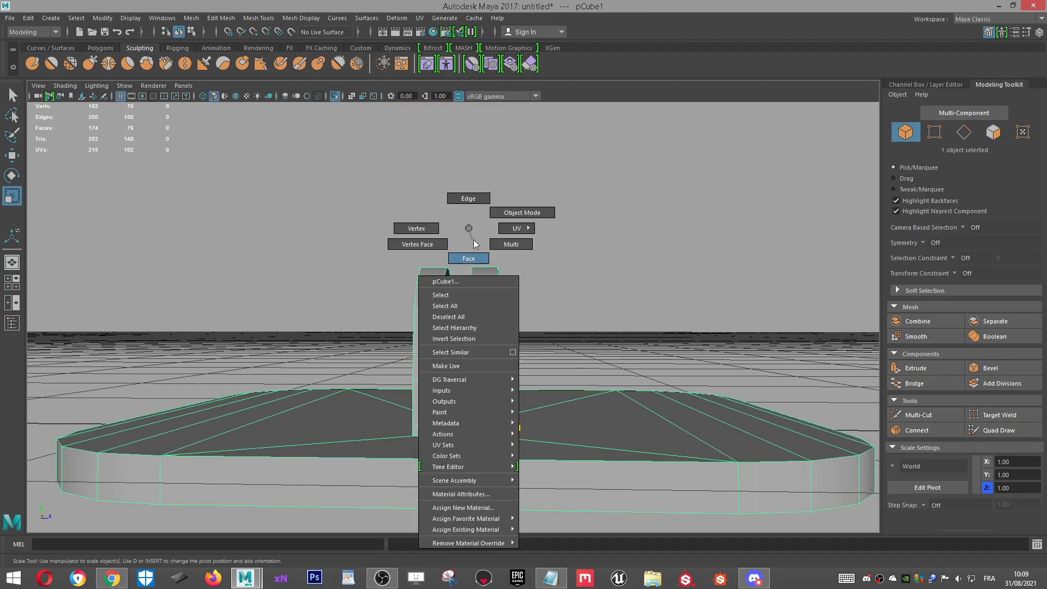
{"action": "right_click_drag", "start_coordinate": [473, 244], "coordinate": [468, 258]}
{"action": "left_click_drag", "start_coordinate": [349, 230], "coordinate": [435, 296]}
{"action": "left_click_drag", "start_coordinate": [567, 384], "coordinate": [298, 119]}
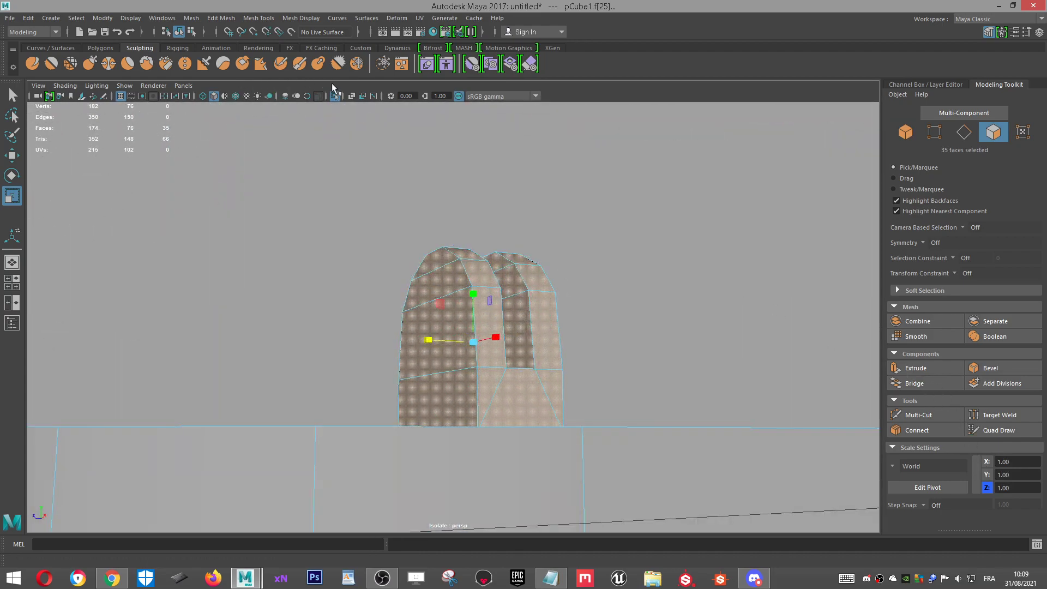
Step: Show the whole model again and widen the base's selected hinge bracket faces along Z
{"action": "left_click", "coordinate": [334, 96]}
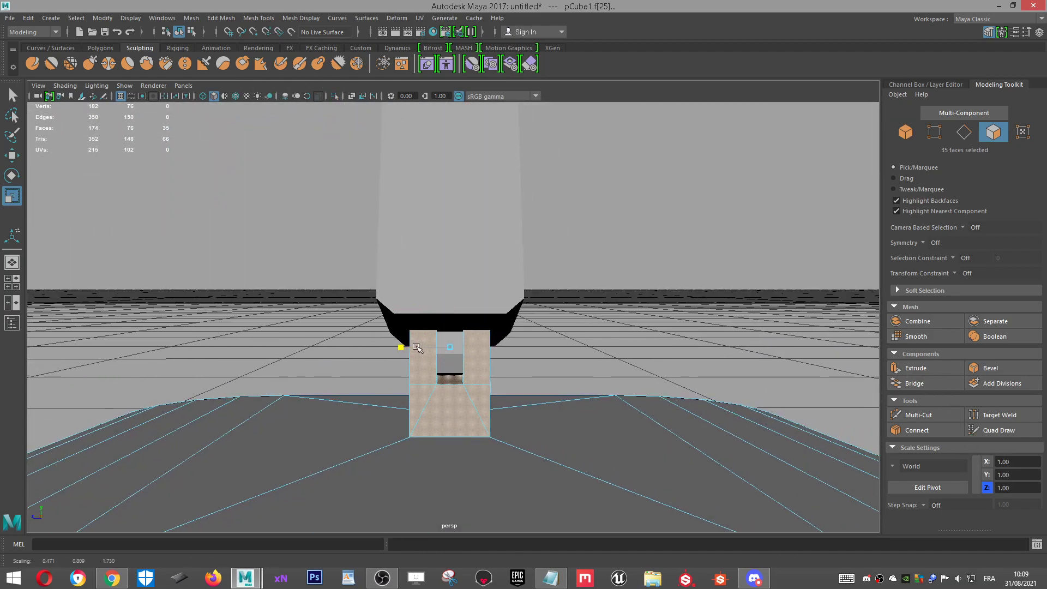
{"action": "scroll", "coordinate": [437, 301], "scroll_direction": "down", "scroll_amount": 10}
{"action": "left_click_drag", "start_coordinate": [440, 299], "coordinate": [531, 252], "text": "alt"}
{"action": "middle_click_drag", "start_coordinate": [444, 174], "coordinate": [458, 278], "text": "alt"}
{"action": "scroll", "coordinate": [461, 281], "scroll_direction": "up", "scroll_amount": 4}
Step: Select every edge of the post and bevel them all
{"action": "key", "text": "F8"}
{"action": "left_click", "coordinate": [465, 283]}
{"action": "left_click_drag", "start_coordinate": [469, 276], "coordinate": [616, 319], "text": "alt"}
{"action": "scroll", "coordinate": [617, 226], "scroll_direction": "up", "scroll_amount": 4}
{"action": "left_click_drag", "start_coordinate": [617, 225], "coordinate": [406, 228], "text": "alt"}
{"action": "middle_click_drag", "start_coordinate": [406, 228], "coordinate": [512, 375], "text": "alt"}
{"action": "mouse_move", "coordinate": [514, 377]}
{"action": "left_mouse_down", "text": "alt"}
{"action": "mouse_move", "coordinate": [486, 364]}
{"action": "mouse_move", "coordinate": [517, 361]}
{"action": "left_mouse_up", "text": "alt"}
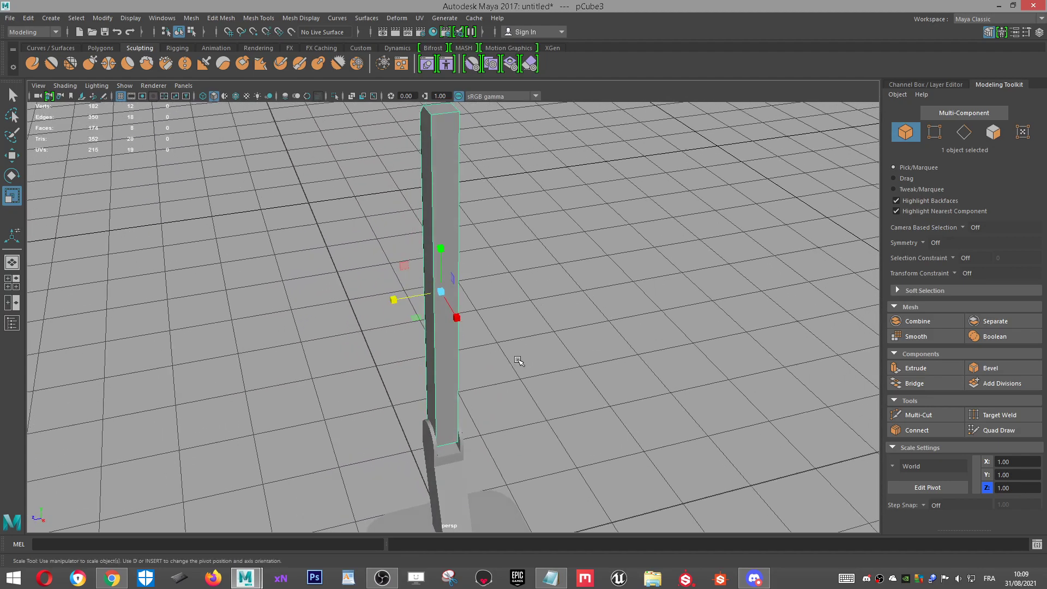
{"action": "middle_click_drag", "start_coordinate": [410, 184], "coordinate": [409, 228], "text": "alt"}
{"action": "scroll", "coordinate": [409, 228], "scroll_direction": "up", "scroll_amount": 1}
{"action": "middle_click_drag", "start_coordinate": [491, 180], "coordinate": [466, 269], "text": "alt"}
{"action": "scroll", "coordinate": [467, 269], "scroll_direction": "up", "scroll_amount": 1}
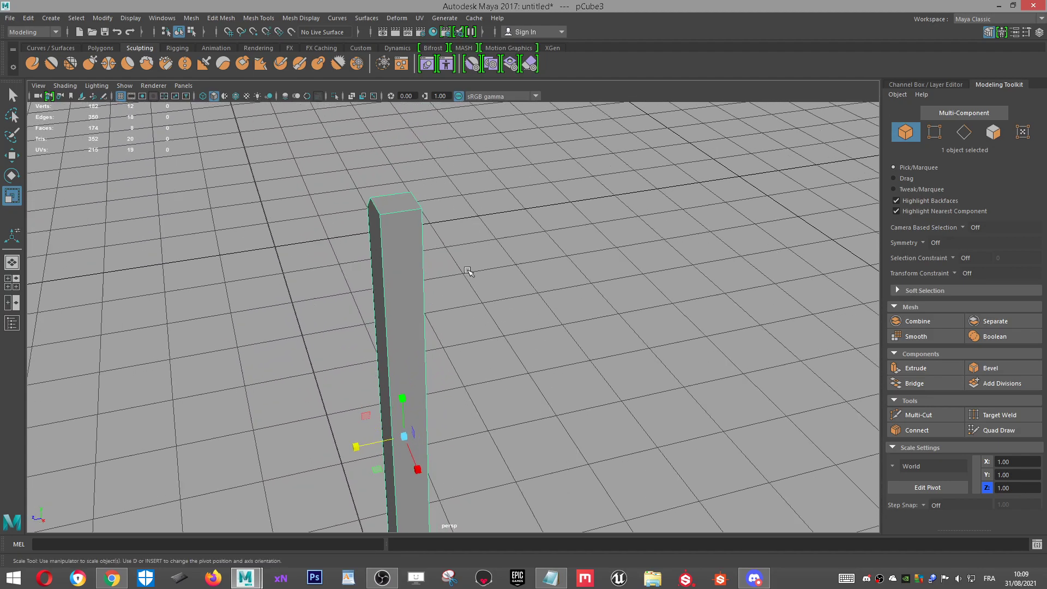
{"action": "left_click_drag", "start_coordinate": [466, 270], "coordinate": [482, 248], "text": "alt"}
{"action": "right_click_drag", "start_coordinate": [463, 213], "coordinate": [460, 182]}
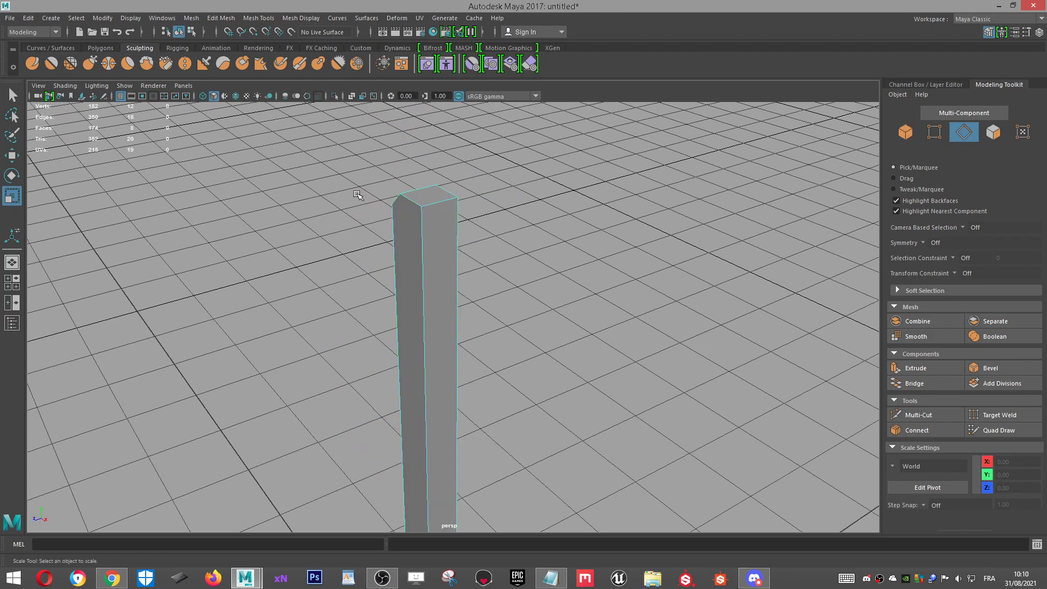
{"action": "scroll", "coordinate": [419, 222], "scroll_direction": "down", "scroll_amount": 1}
{"action": "scroll", "coordinate": [384, 181], "scroll_direction": "down", "scroll_amount": 2}
{"action": "left_click_drag", "start_coordinate": [372, 183], "coordinate": [628, 461]}
{"action": "scroll", "coordinate": [566, 296], "scroll_direction": "up", "scroll_amount": 4}
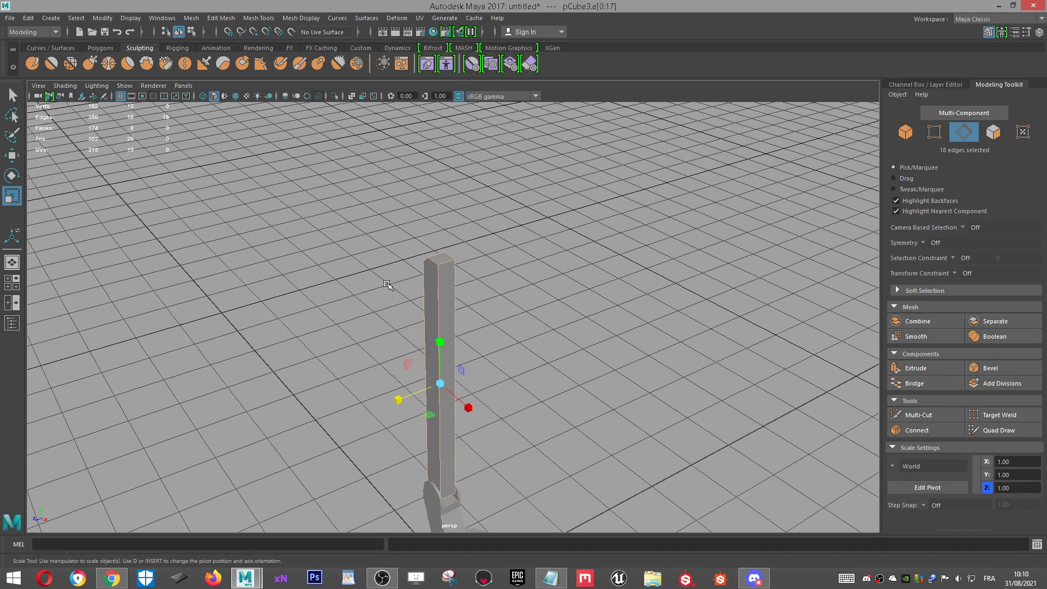
{"action": "scroll", "coordinate": [794, 366], "scroll_direction": "up", "scroll_amount": 1}
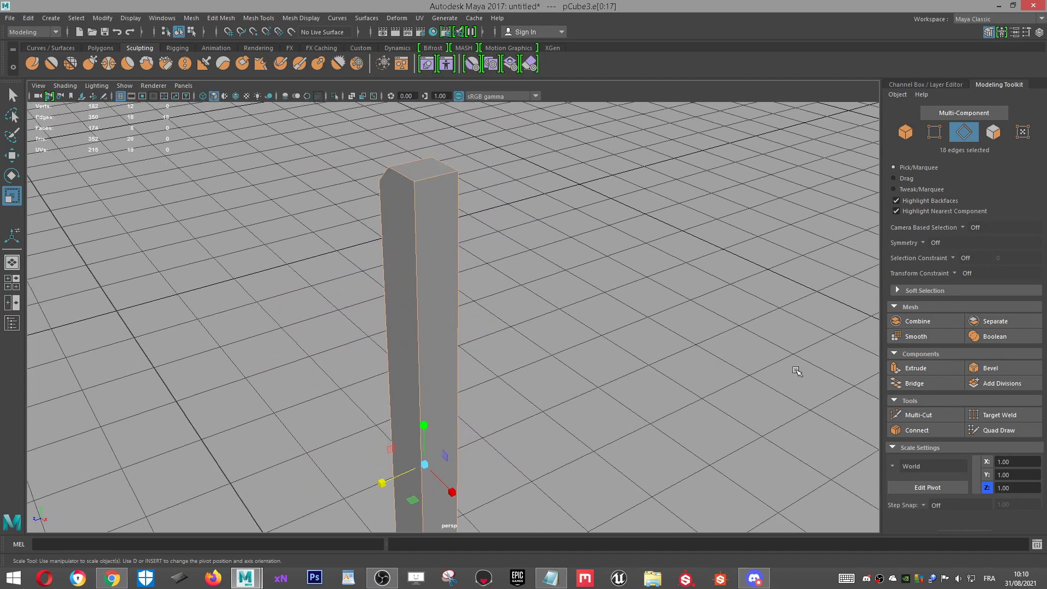
{"action": "left_click", "coordinate": [992, 367]}
Step: Set the fraction of the all-edge bevel to 0.1 and return to object mode
{"action": "left_click_drag", "start_coordinate": [190, 204], "coordinate": [367, 217], "text": "alt"}
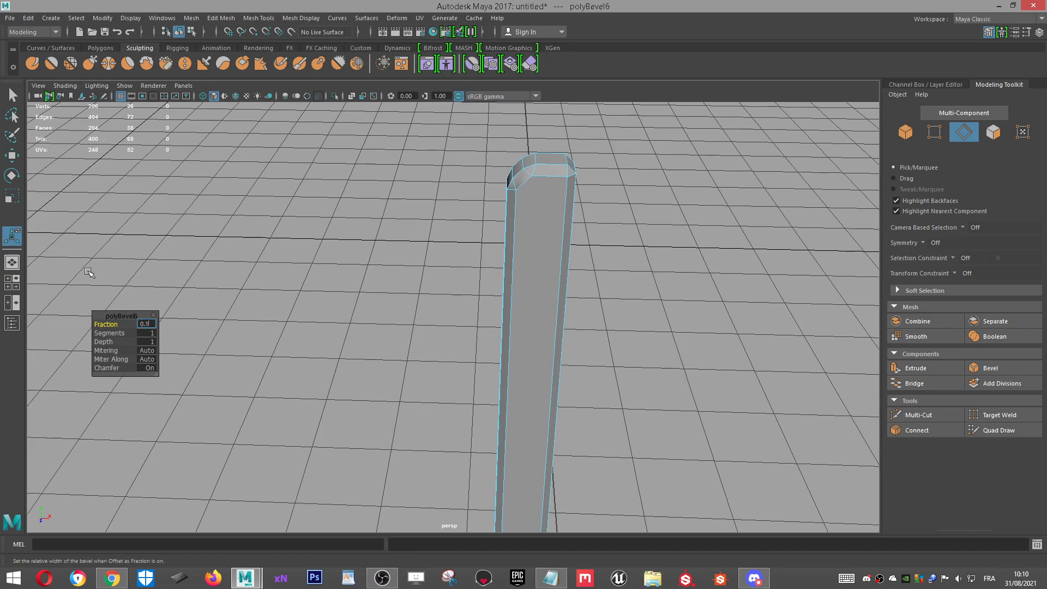
{"action": "key", "text": "Return"}
{"action": "middle_click_drag", "start_coordinate": [599, 217], "coordinate": [490, 370], "text": "alt"}
{"action": "scroll", "coordinate": [463, 362], "scroll_direction": "up", "scroll_amount": 6}
{"action": "left_click_drag", "start_coordinate": [463, 362], "coordinate": [494, 352], "text": "alt"}
{"action": "right_click_drag", "start_coordinate": [605, 266], "coordinate": [664, 240]}
{"action": "left_click_drag", "start_coordinate": [666, 222], "coordinate": [552, 238], "text": "alt"}
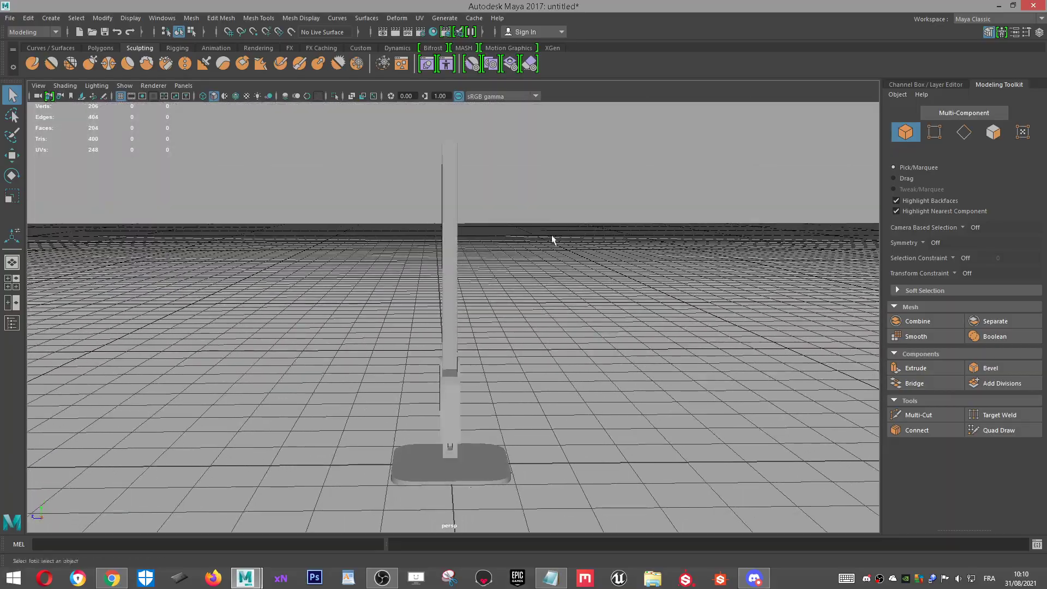
Step: Spread the two inner vertical edges on one lower face of the arm along Z by about 2.5 times
{"action": "scroll", "coordinate": [458, 442], "scroll_direction": "up", "scroll_amount": 1}
{"action": "left_click", "coordinate": [458, 453]}
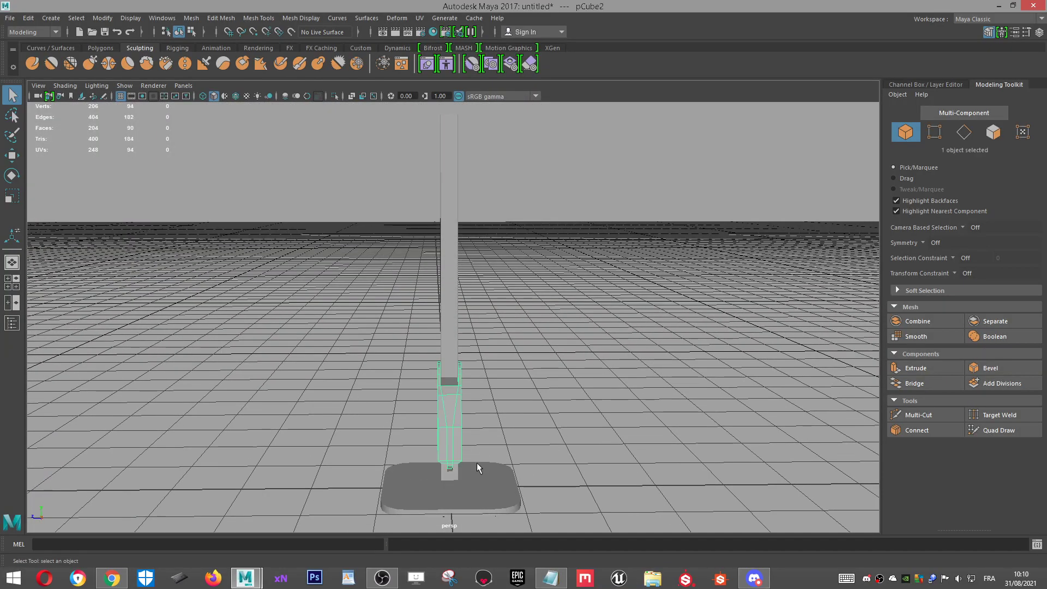
{"action": "scroll", "coordinate": [485, 446], "scroll_direction": "down", "scroll_amount": 2}
{"action": "left_click_drag", "start_coordinate": [485, 445], "coordinate": [476, 211], "text": "alt"}
{"action": "left_click_drag", "start_coordinate": [476, 220], "coordinate": [281, 204], "text": "alt"}
{"action": "scroll", "coordinate": [648, 388], "scroll_direction": "up", "scroll_amount": 3}
{"action": "middle_click_drag", "start_coordinate": [647, 388], "coordinate": [488, 374], "text": "alt"}
{"action": "scroll", "coordinate": [420, 178], "scroll_direction": "up", "scroll_amount": 2}
{"action": "right_click_drag", "start_coordinate": [440, 193], "coordinate": [465, 228]}
{"action": "left_click", "coordinate": [461, 250]}
{"action": "key", "text": "w"}
{"action": "left_click", "coordinate": [500, 273], "text": "shift"}
{"action": "left_click_drag", "start_coordinate": [500, 273], "coordinate": [474, 302], "text": "alt"}
{"action": "key", "text": "r"}
{"action": "left_click_drag", "start_coordinate": [438, 352], "coordinate": [426, 350]}
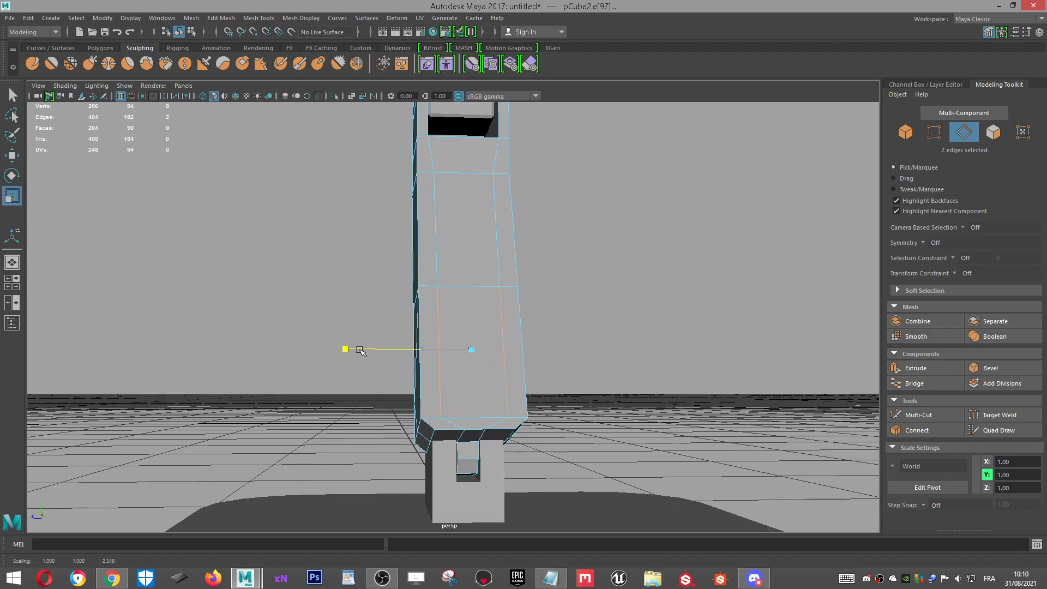
{"action": "left_click_drag", "start_coordinate": [360, 350], "coordinate": [386, 379]}
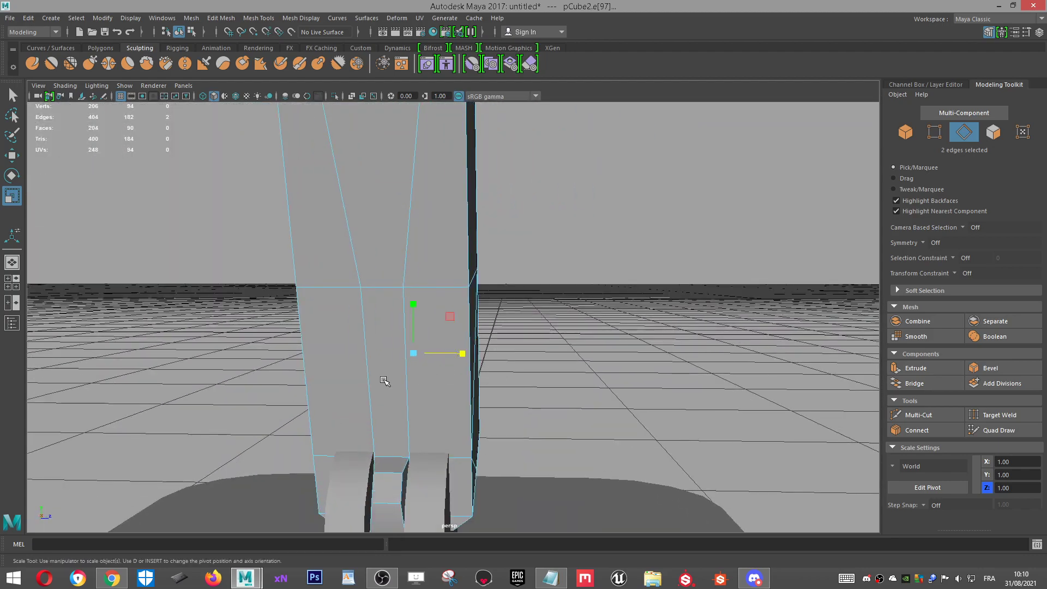
Step: Spread the two matching inner vertical edges on the arm's opposite face along Z and return to object mode
{"action": "left_click", "coordinate": [406, 375]}
{"action": "left_click", "coordinate": [369, 363], "text": "shift"}
{"action": "scroll", "coordinate": [396, 361], "scroll_direction": "down", "scroll_amount": 2}
{"action": "left_click_drag", "start_coordinate": [458, 348], "coordinate": [381, 365]}
{"action": "scroll", "coordinate": [525, 371], "scroll_direction": "down", "scroll_amount": 3}
{"action": "right_click", "coordinate": [389, 257]}
{"action": "right_click_drag", "start_coordinate": [389, 257], "coordinate": [442, 242]}
Step: Select the post and examine its beveled edges from the top down to the arm joint
{"action": "scroll", "coordinate": [548, 211], "scroll_direction": "down", "scroll_amount": 4}
{"action": "middle_click_drag", "start_coordinate": [480, 207], "coordinate": [464, 313], "text": "alt"}
{"action": "left_click", "coordinate": [418, 274]}
{"action": "key", "text": "f"}
{"action": "scroll", "coordinate": [561, 196], "scroll_direction": "down", "scroll_amount": 3}
{"action": "middle_click_drag", "start_coordinate": [561, 197], "coordinate": [551, 283], "text": "alt"}
{"action": "scroll", "coordinate": [551, 283], "scroll_direction": "up", "scroll_amount": 3}
{"action": "left_click_drag", "start_coordinate": [552, 283], "coordinate": [527, 249], "text": "alt"}
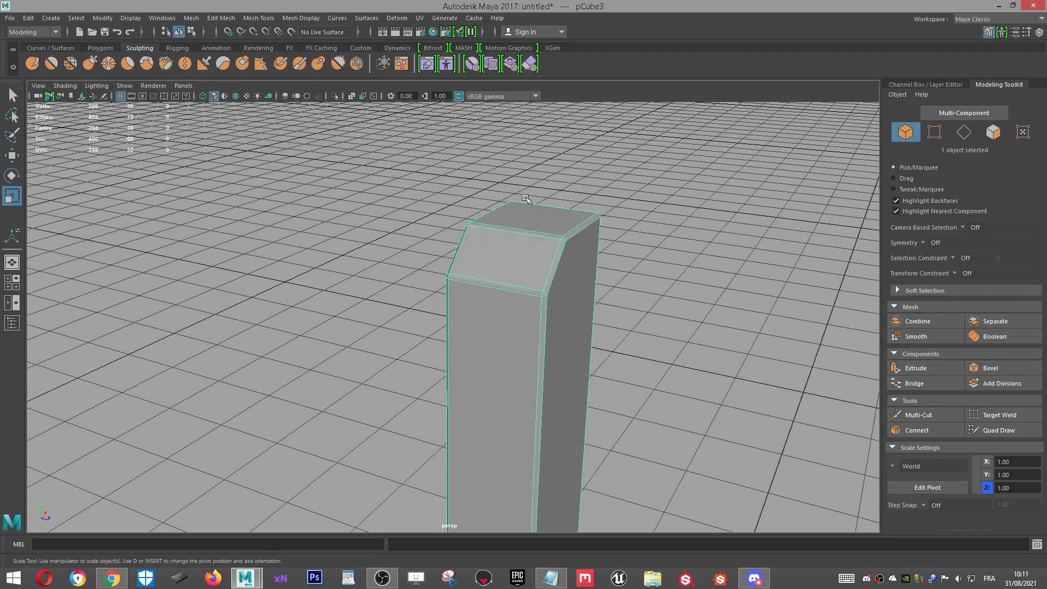
{"action": "left_click_drag", "start_coordinate": [562, 296], "coordinate": [446, 197], "text": "alt"}
{"action": "scroll", "coordinate": [446, 197], "scroll_direction": "down", "scroll_amount": 4}
{"action": "middle_click_drag", "start_coordinate": [420, 491], "coordinate": [394, 179], "text": "alt"}
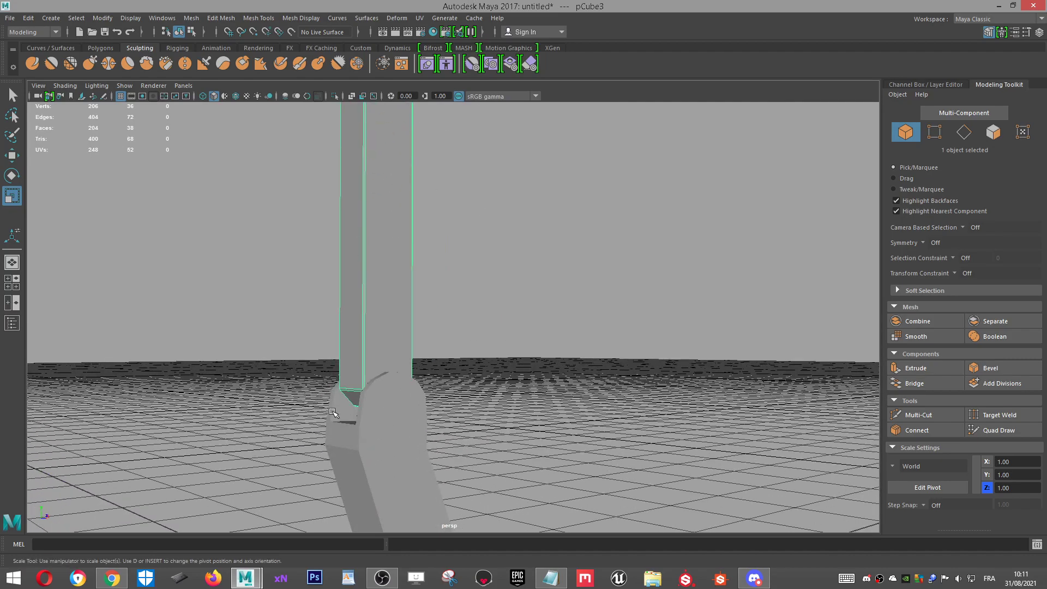
Step: Connect the four crosswise edges on the post's top and slanted faces with two segments at slide 0.5
{"action": "scroll", "coordinate": [374, 299], "scroll_direction": "down", "scroll_amount": 4}
{"action": "middle_click_drag", "start_coordinate": [374, 299], "coordinate": [362, 544], "text": "alt"}
{"action": "scroll", "coordinate": [415, 245], "scroll_direction": "up", "scroll_amount": 5}
{"action": "left_click_drag", "start_coordinate": [414, 229], "coordinate": [429, 328], "text": "alt"}
{"action": "scroll", "coordinate": [402, 352], "scroll_direction": "up", "scroll_amount": 4}
{"action": "middle_click_drag", "start_coordinate": [401, 355], "coordinate": [502, 316], "text": "alt"}
{"action": "scroll", "coordinate": [502, 305], "scroll_direction": "up", "scroll_amount": 3}
{"action": "left_click_drag", "start_coordinate": [501, 273], "coordinate": [509, 317], "text": "alt"}
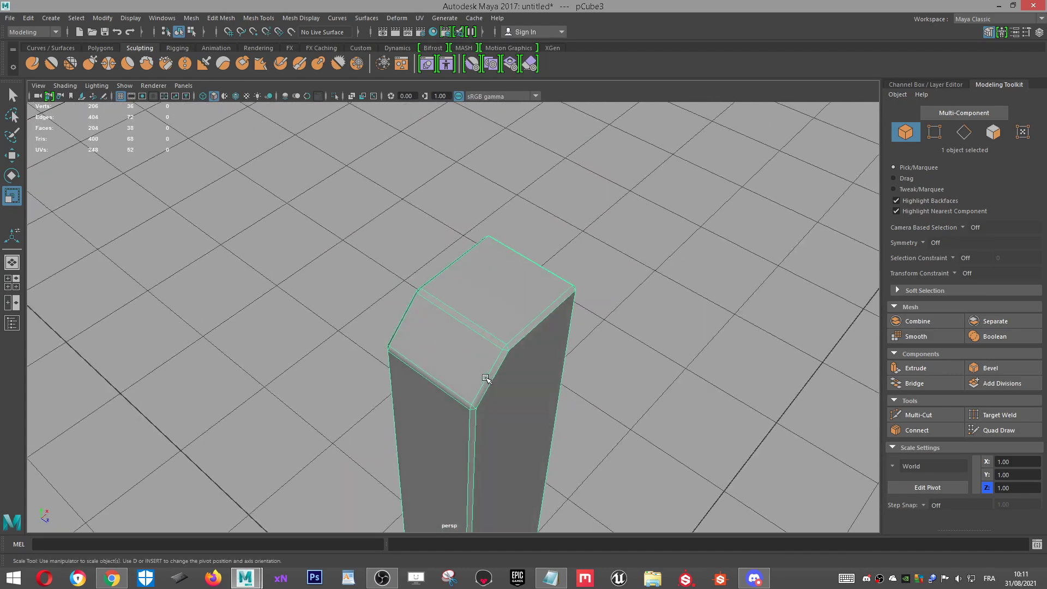
{"action": "scroll", "coordinate": [480, 357], "scroll_direction": "up", "scroll_amount": 3}
{"action": "left_click_drag", "start_coordinate": [487, 389], "coordinate": [537, 381], "text": "alt"}
{"action": "right_click_drag", "start_coordinate": [561, 246], "coordinate": [560, 216]}
{"action": "left_click", "coordinate": [548, 333]}
{"action": "left_click_drag", "start_coordinate": [647, 297], "coordinate": [527, 279], "text": "alt"}
{"action": "key", "text": "w"}
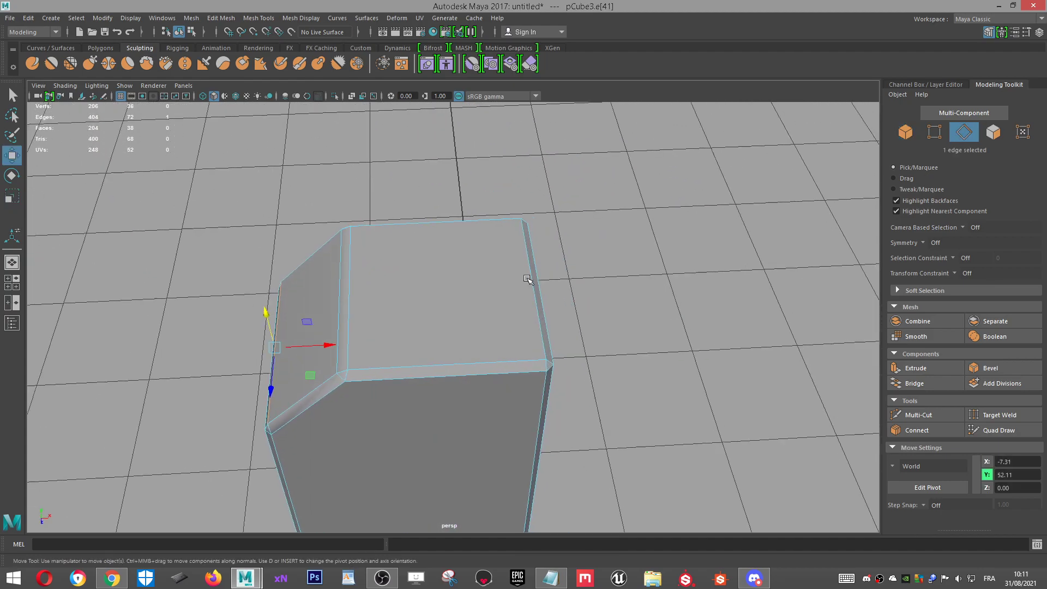
{"action": "double_click", "coordinate": [529, 275], "text": "shift"}
{"action": "left_click_drag", "start_coordinate": [455, 279], "coordinate": [523, 278], "text": "alt"}
{"action": "left_click", "coordinate": [915, 431]}
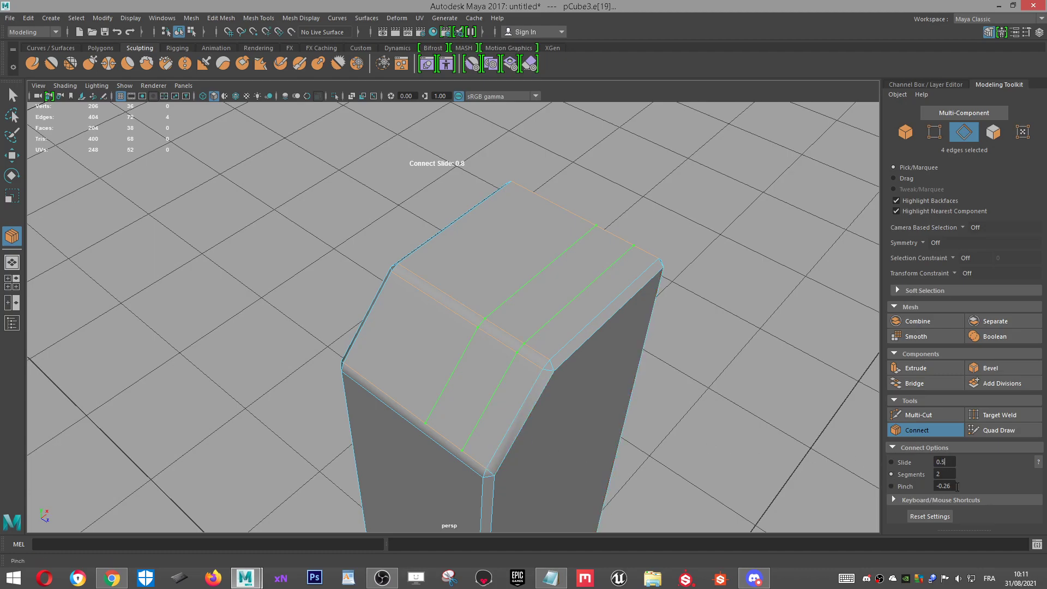
{"action": "left_click_drag", "start_coordinate": [691, 435], "coordinate": [774, 434], "text": "alt"}
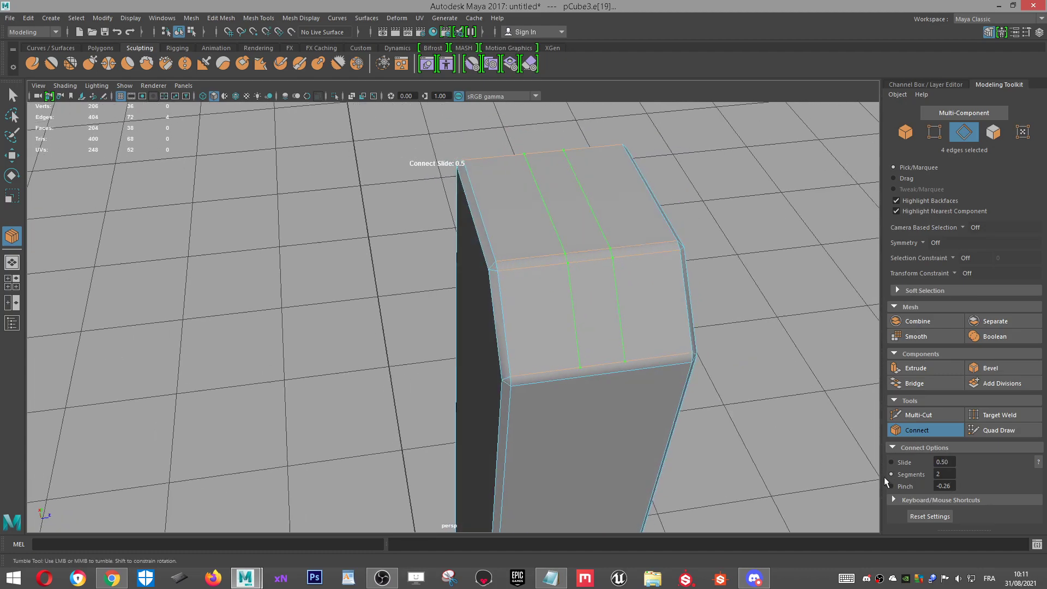
{"action": "left_click_drag", "start_coordinate": [589, 404], "coordinate": [538, 327], "text": "alt"}
{"action": "right_click_drag", "start_coordinate": [538, 327], "coordinate": [529, 322], "text": "alt"}
{"action": "left_click_drag", "start_coordinate": [530, 322], "coordinate": [484, 325], "text": "alt"}
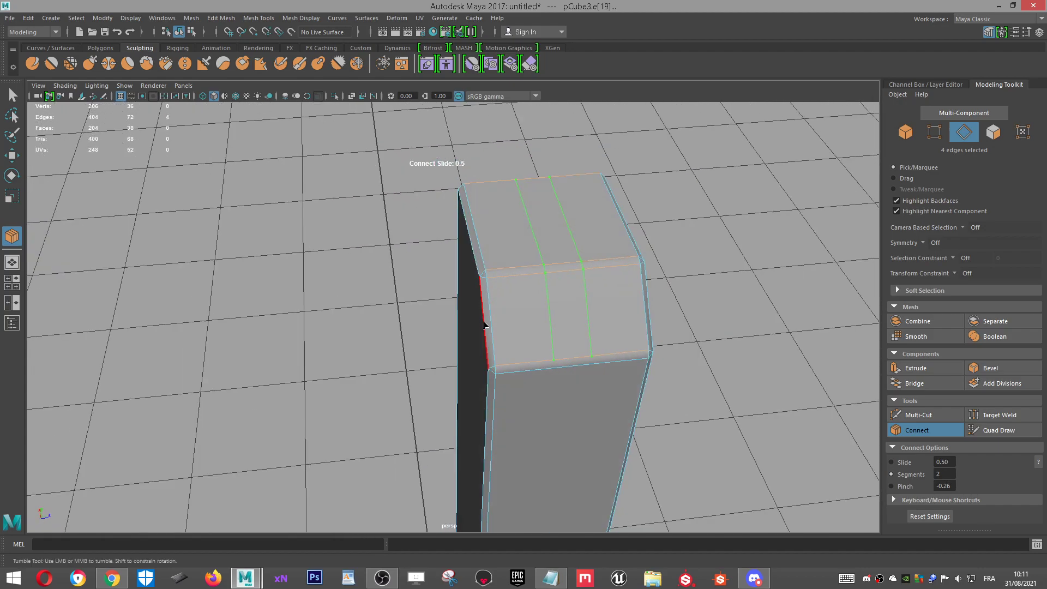
{"action": "key", "text": "w"}
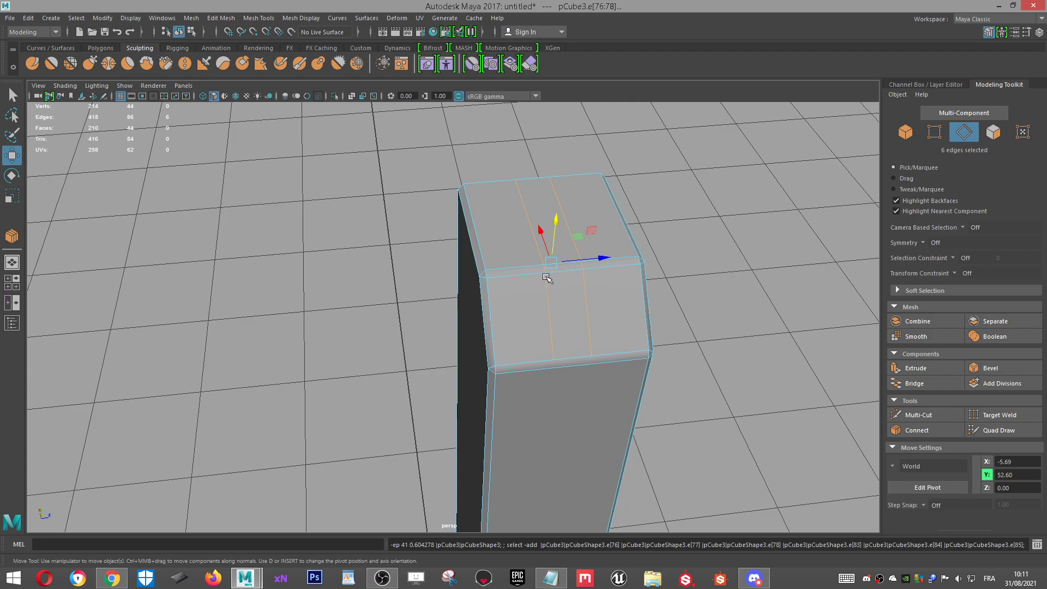
Step: Connect the two central lengthwise edges on the post's slanted face with a single segment
{"action": "scroll", "coordinate": [545, 299], "scroll_direction": "up", "scroll_amount": 3}
{"action": "middle_click_drag", "start_coordinate": [669, 326], "coordinate": [589, 298], "text": "alt"}
{"action": "left_click_drag", "start_coordinate": [591, 298], "coordinate": [542, 253], "text": "alt"}
{"action": "left_click", "coordinate": [555, 257]}
{"action": "middle_click_drag", "start_coordinate": [659, 274], "coordinate": [581, 295], "text": "alt"}
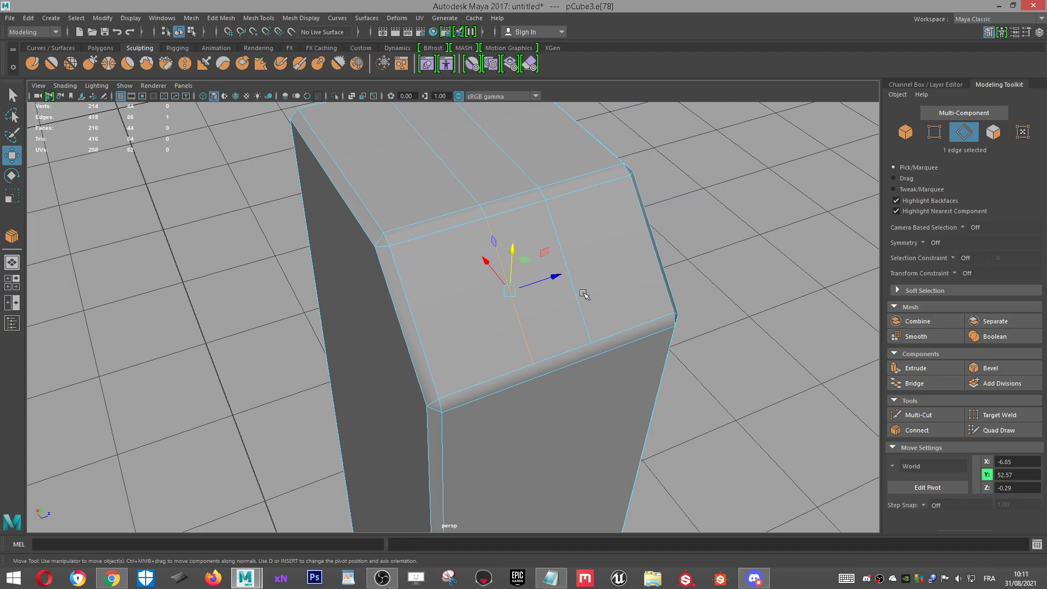
{"action": "scroll", "coordinate": [561, 292], "scroll_direction": "down", "scroll_amount": 2}
{"action": "left_click_drag", "start_coordinate": [561, 292], "coordinate": [587, 280], "text": "alt"}
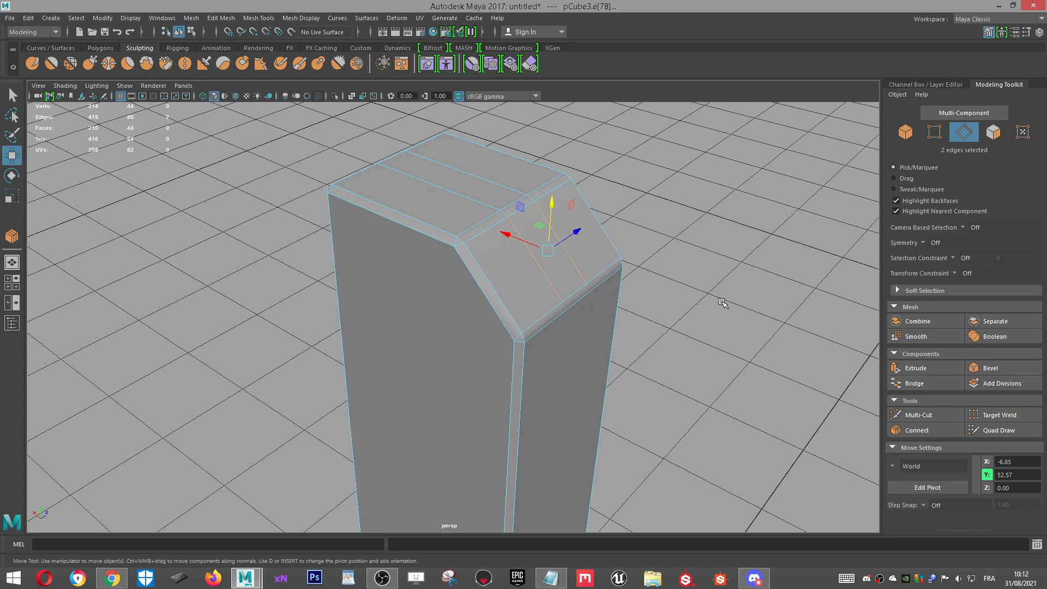
{"action": "left_click", "coordinate": [936, 431]}
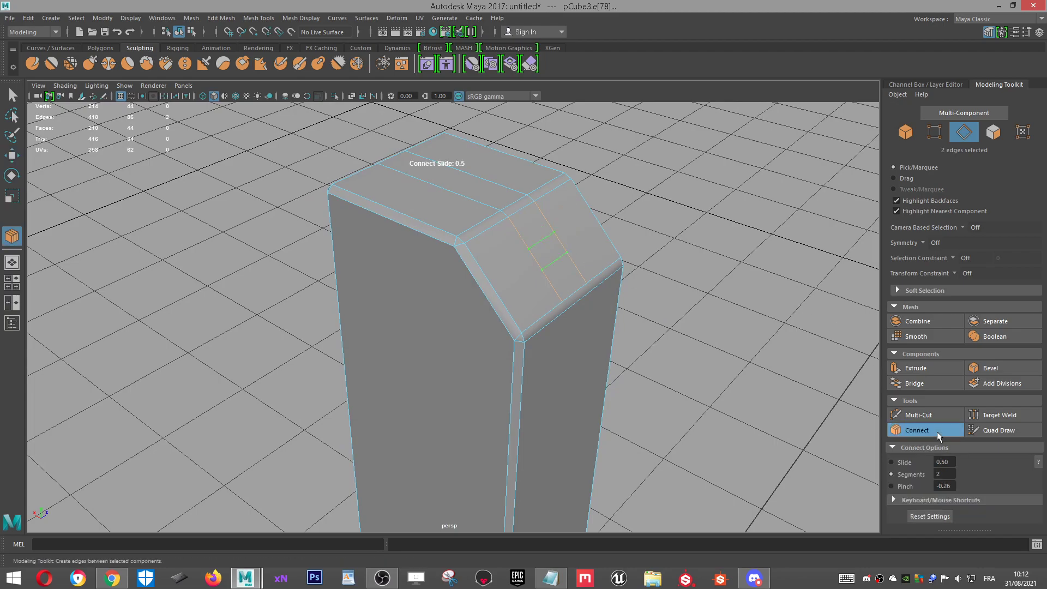
{"action": "double_click", "coordinate": [945, 474]}
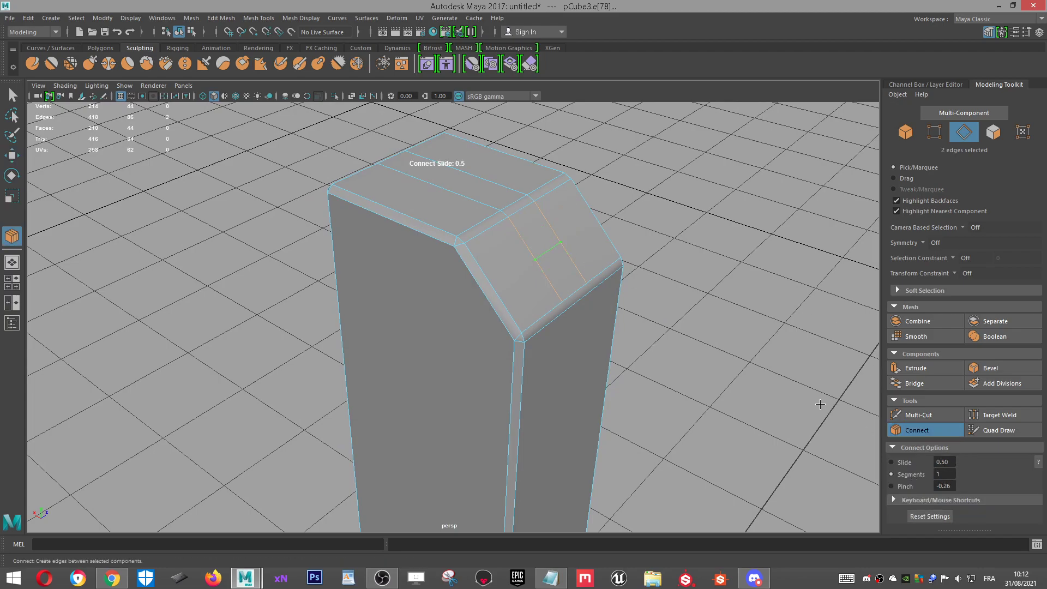
{"action": "key", "text": "w"}
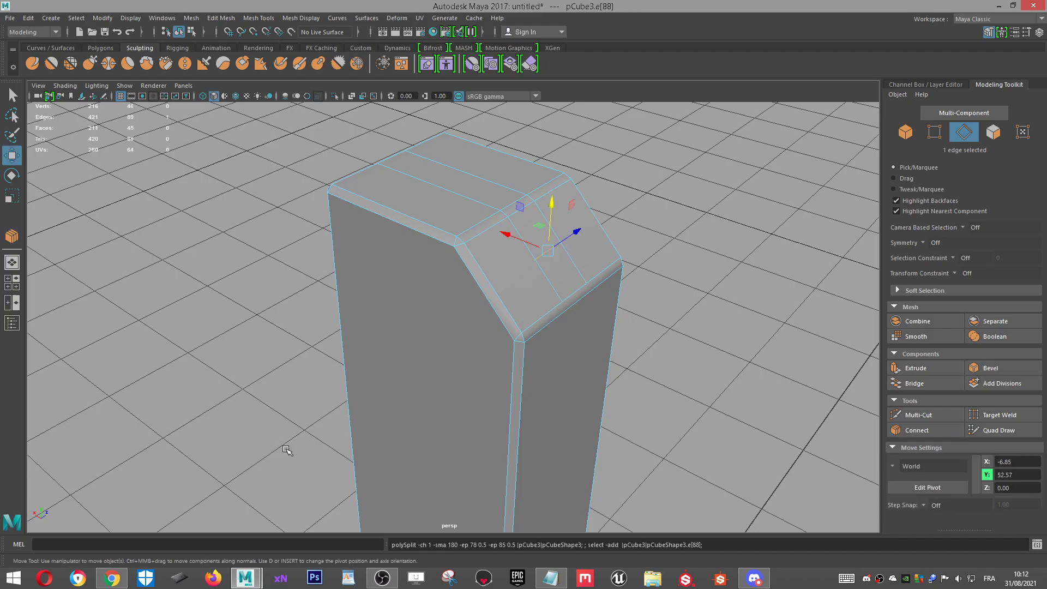
Step: Connect the two central lengthwise edges on the post's flat top face with a single segment
{"action": "middle_click_drag", "start_coordinate": [477, 161], "coordinate": [474, 207], "text": "alt"}
{"action": "scroll", "coordinate": [473, 208], "scroll_direction": "up", "scroll_amount": 3}
{"action": "left_click", "coordinate": [464, 183]}
{"action": "left_click", "coordinate": [505, 170], "text": "shift"}
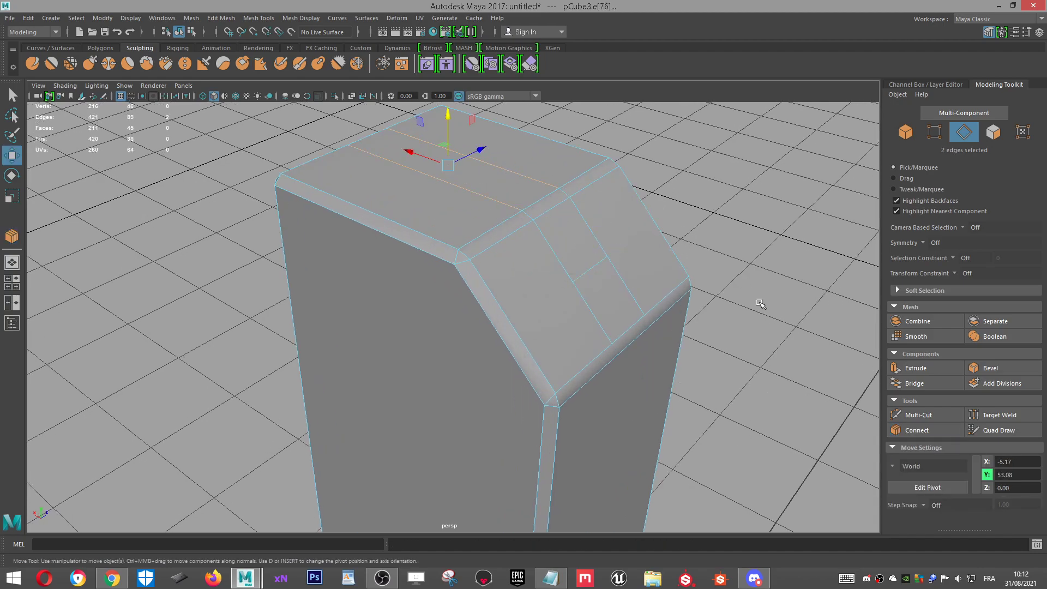
{"action": "left_click", "coordinate": [929, 427]}
{"action": "key", "text": "w"}
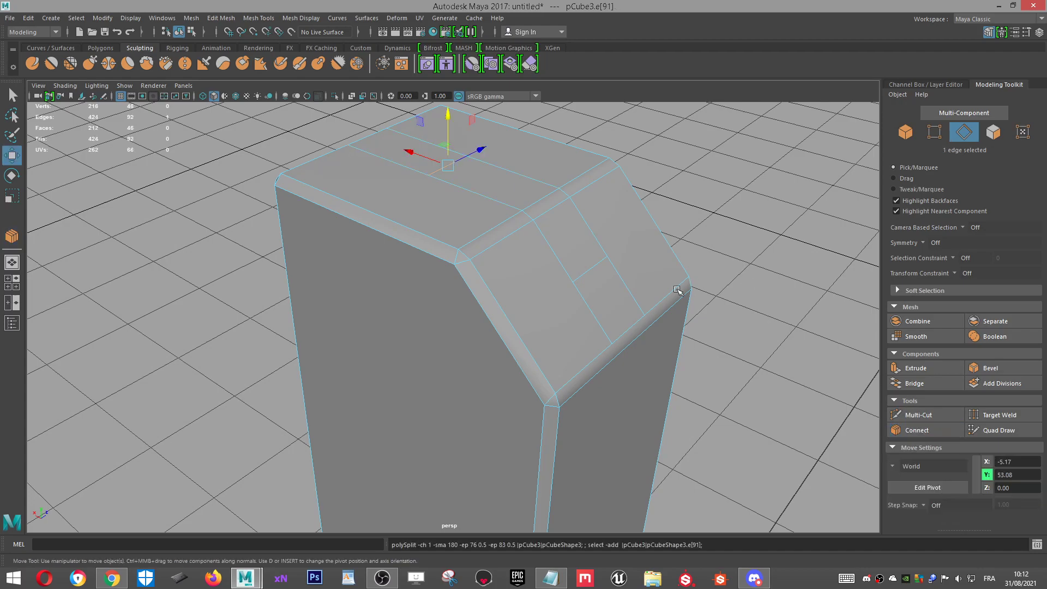
Step: Multi-Cut from each end of the short middle edge on the slanted face to that face's nearest lower corner
{"action": "left_click_drag", "start_coordinate": [619, 341], "coordinate": [606, 329], "text": "alt"}
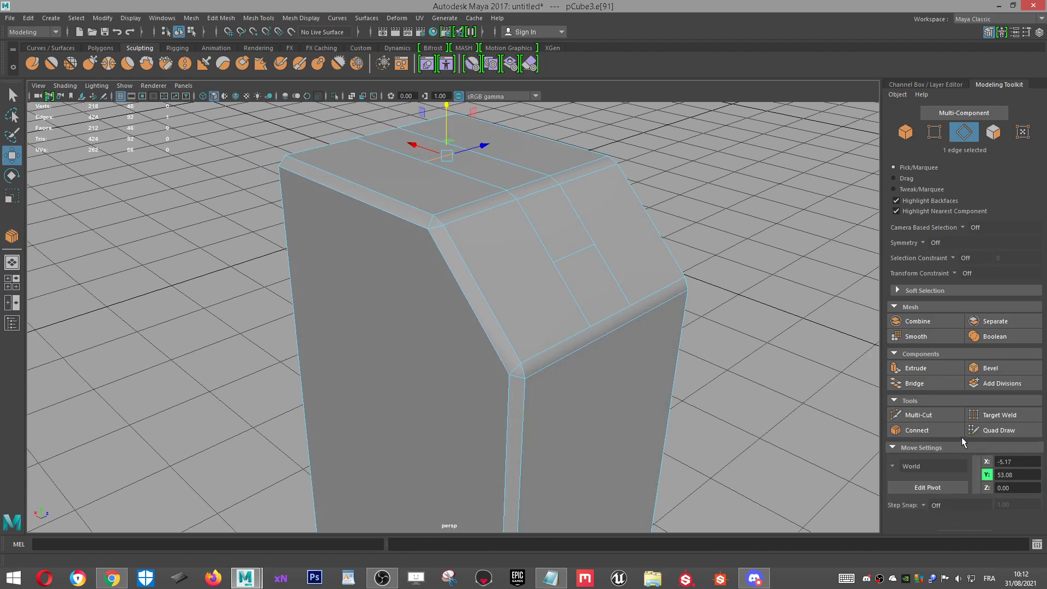
{"action": "left_click", "coordinate": [934, 416]}
{"action": "left_click", "coordinate": [553, 262]}
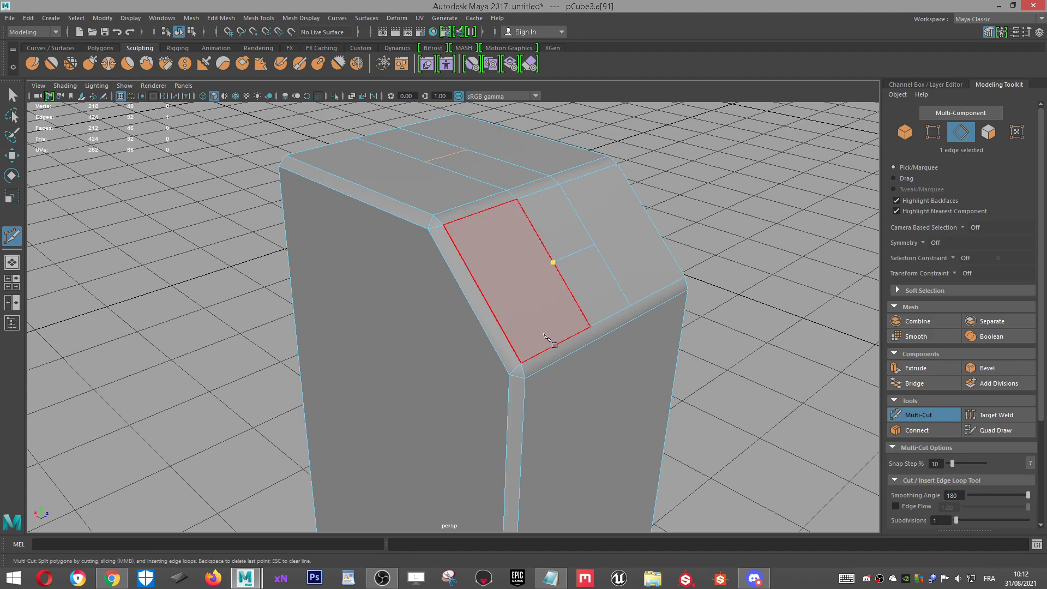
{"action": "left_click", "coordinate": [521, 363]}
{"action": "right_click", "coordinate": [523, 392]}
{"action": "left_click", "coordinate": [551, 264]}
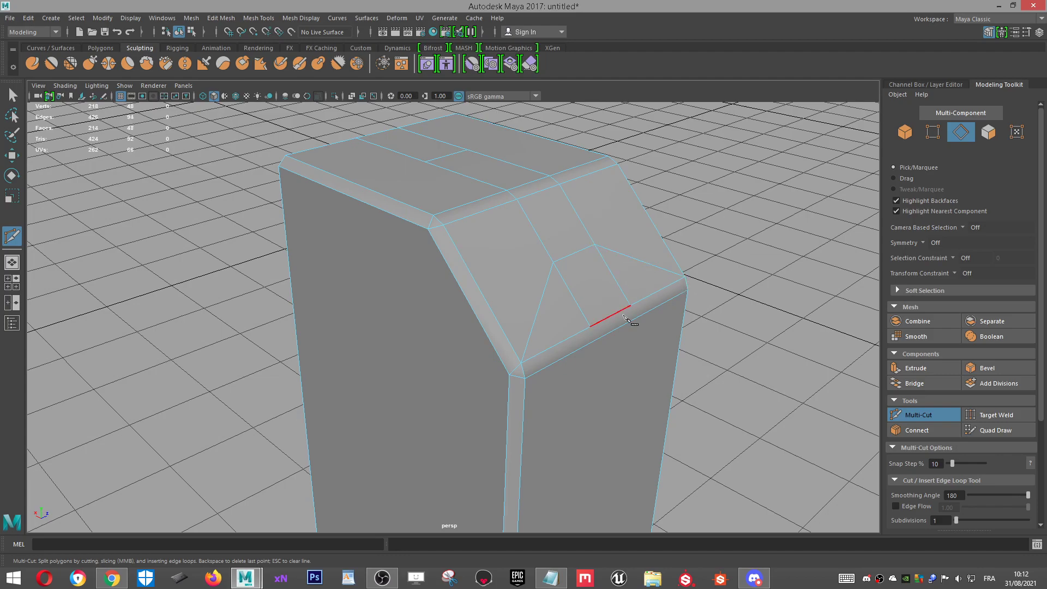
{"action": "key", "text": "w"}
Step: Delete the two central edges running from the short middle edge to the lower border of the slanted face
{"action": "right_click_drag", "start_coordinate": [607, 264], "coordinate": [607, 233]}
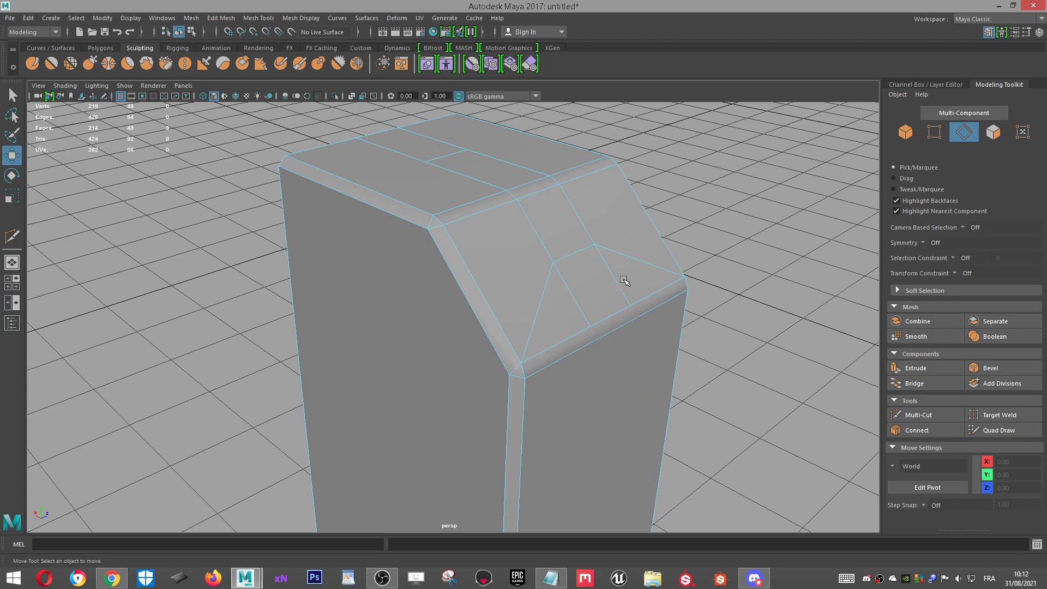
{"action": "left_click", "coordinate": [624, 281]}
{"action": "left_click", "coordinate": [579, 301], "text": "shift"}
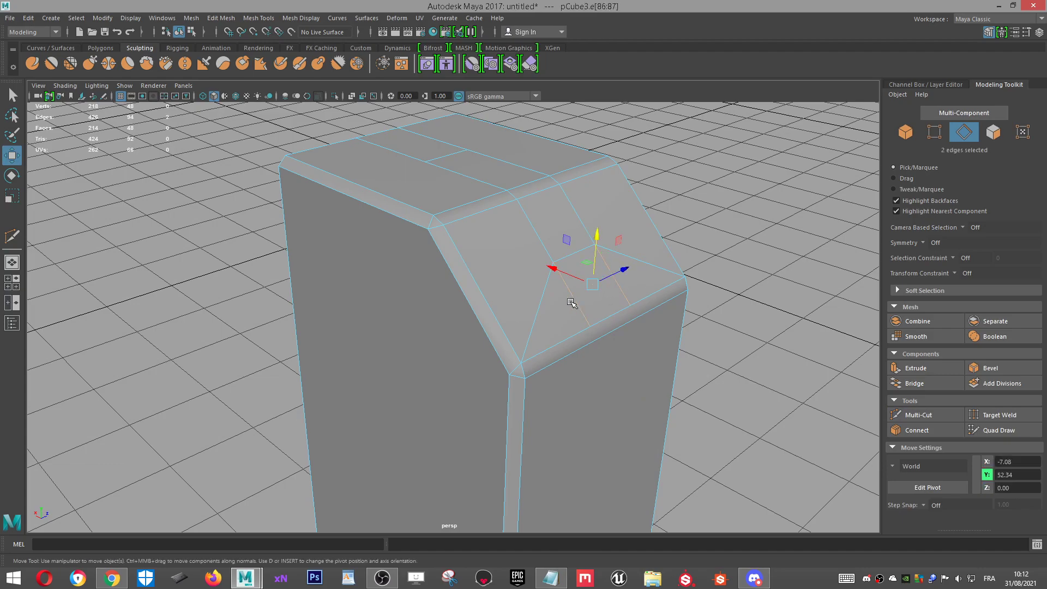
{"action": "key", "text": "ctrl+Delete"}
Step: Multi-Cut from each end of the short middle edge on the flat top face to that face's nearest rear corner
{"action": "left_click_drag", "start_coordinate": [391, 127], "coordinate": [544, 143], "text": "alt"}
{"action": "left_click", "coordinate": [913, 416]}
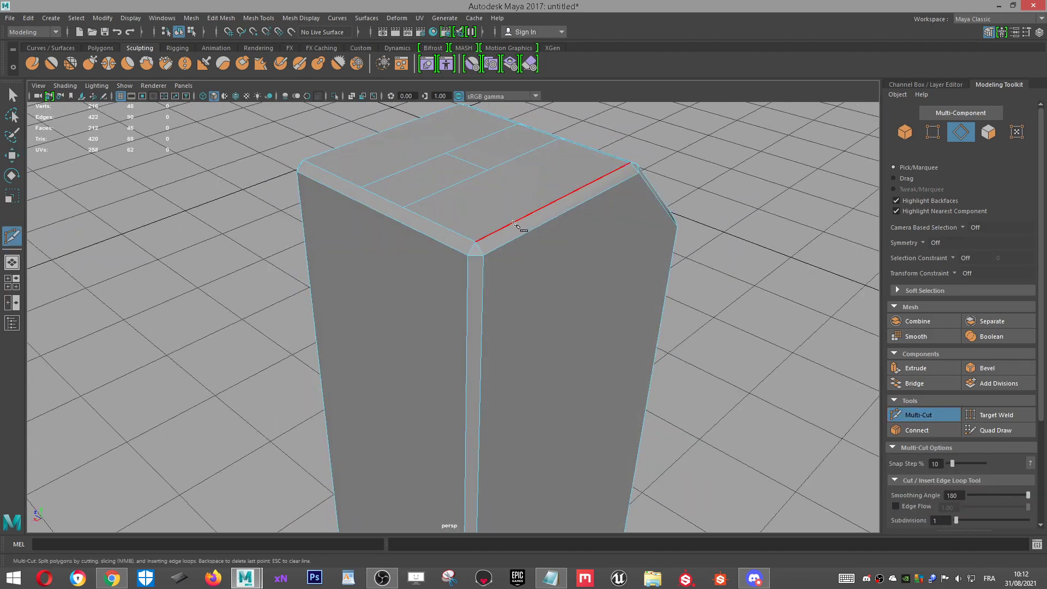
{"action": "left_click", "coordinate": [475, 232]}
{"action": "left_click", "coordinate": [446, 152]}
{"action": "left_click", "coordinate": [304, 162]}
{"action": "key", "text": "w"}
Step: Delete the two central edges between the short middle edge and the rear border of the top face
{"action": "left_click_drag", "start_coordinate": [419, 173], "coordinate": [482, 229], "text": "alt"}
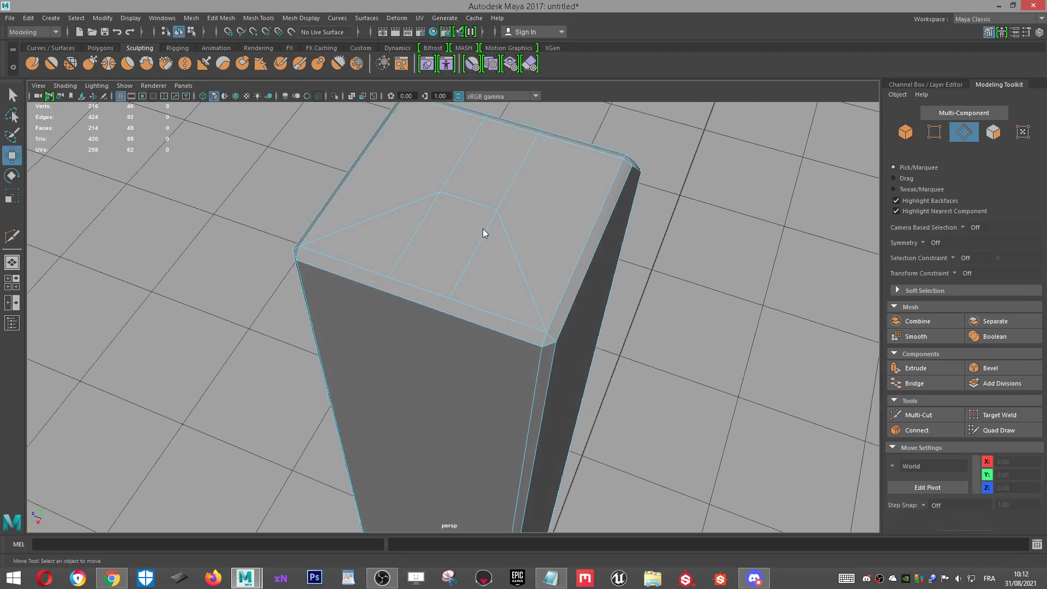
{"action": "left_click", "coordinate": [472, 266]}
{"action": "left_click", "coordinate": [405, 242], "text": "shift"}
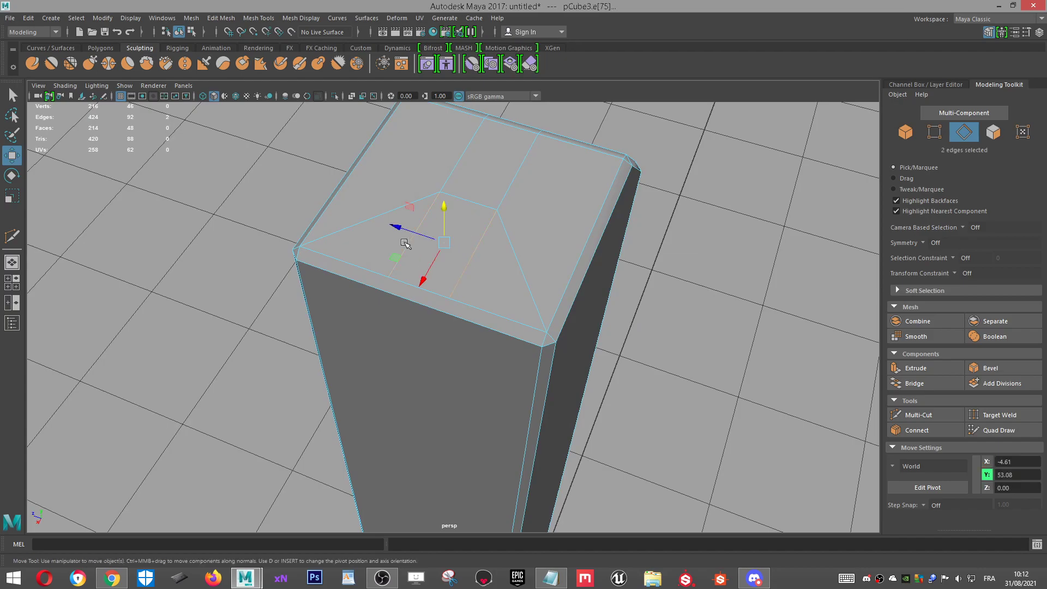
{"action": "key", "text": "Delete"}
Step: Extrude the three central strip faces across the top, bevel and slanted face outward by about 1.158
{"action": "left_click_drag", "start_coordinate": [405, 243], "coordinate": [467, 187], "text": "alt"}
{"action": "right_click_drag", "start_coordinate": [467, 187], "coordinate": [458, 182]}
{"action": "left_click", "coordinate": [458, 183]}
{"action": "scroll", "coordinate": [576, 220], "scroll_direction": "up", "scroll_amount": 3}
{"action": "left_click_drag", "start_coordinate": [577, 220], "coordinate": [534, 254], "text": "alt"}
{"action": "left_click", "coordinate": [535, 255]}
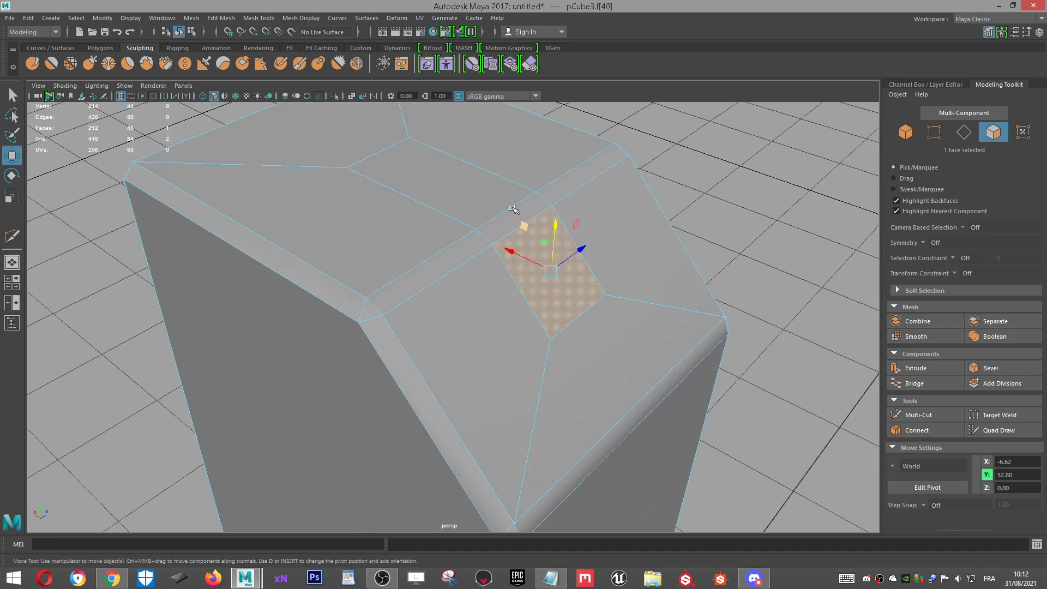
{"action": "left_click", "coordinate": [478, 187], "text": "shift"}
{"action": "key", "text": "ctrl+z"}
{"action": "key", "text": "ctrl+z"}
{"action": "key", "text": "ctrl+z"}
{"action": "key", "text": "ctrl+y"}
{"action": "key", "text": "ctrl+y"}
{"action": "left_click_drag", "start_coordinate": [533, 203], "coordinate": [431, 252], "text": "alt"}
{"action": "left_click", "coordinate": [420, 263], "text": "shift"}
{"action": "left_click", "coordinate": [393, 215], "text": "shift"}
{"action": "scroll", "coordinate": [532, 260], "scroll_direction": "down", "scroll_amount": 4}
{"action": "left_click_drag", "start_coordinate": [532, 259], "coordinate": [384, 173], "text": "alt"}
{"action": "left_click", "coordinate": [915, 368]}
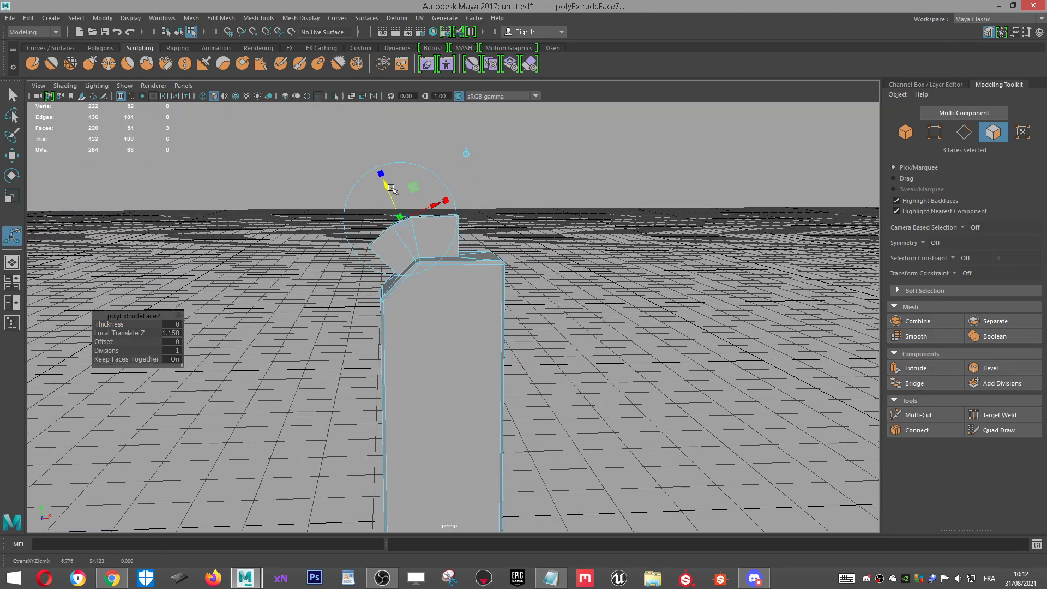
Step: Reduce the extrusion's Local Translate Z to 0.614
{"action": "scroll", "coordinate": [344, 200], "scroll_direction": "up", "scroll_amount": 5}
{"action": "scroll", "coordinate": [365, 48], "scroll_direction": "down", "scroll_amount": 1}
{"action": "mouse_move", "coordinate": [452, 252]}
{"action": "middle_mouse_down", "text": "alt"}
{"action": "mouse_move", "coordinate": [495, 384]}
{"action": "mouse_move", "coordinate": [487, 329]}
{"action": "middle_mouse_up", "text": "alt"}
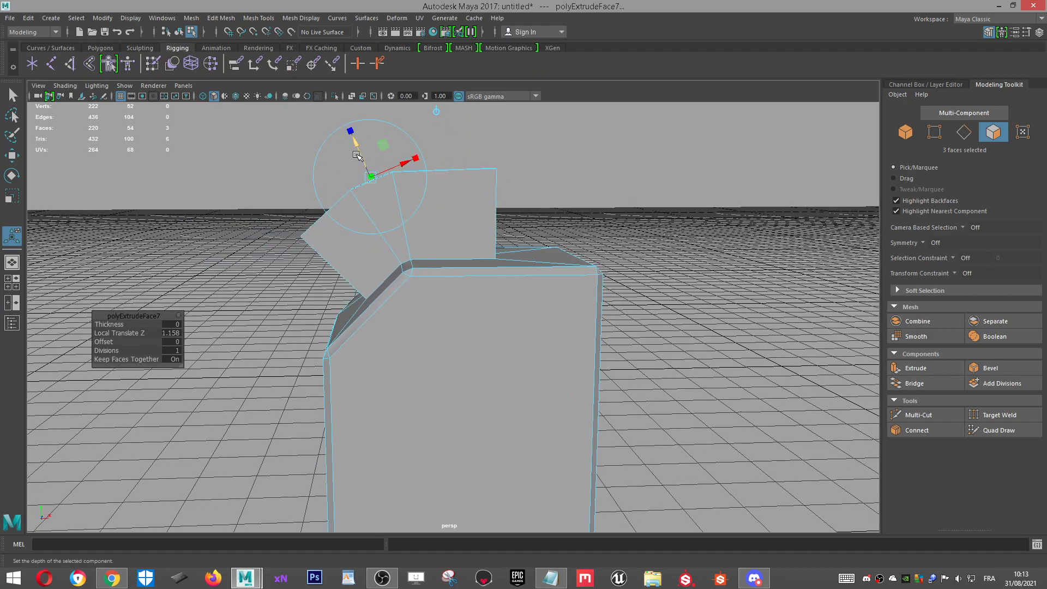
{"action": "left_click_drag", "start_coordinate": [351, 140], "coordinate": [369, 182]}
{"action": "scroll", "coordinate": [353, 167], "scroll_direction": "up", "scroll_amount": 1}
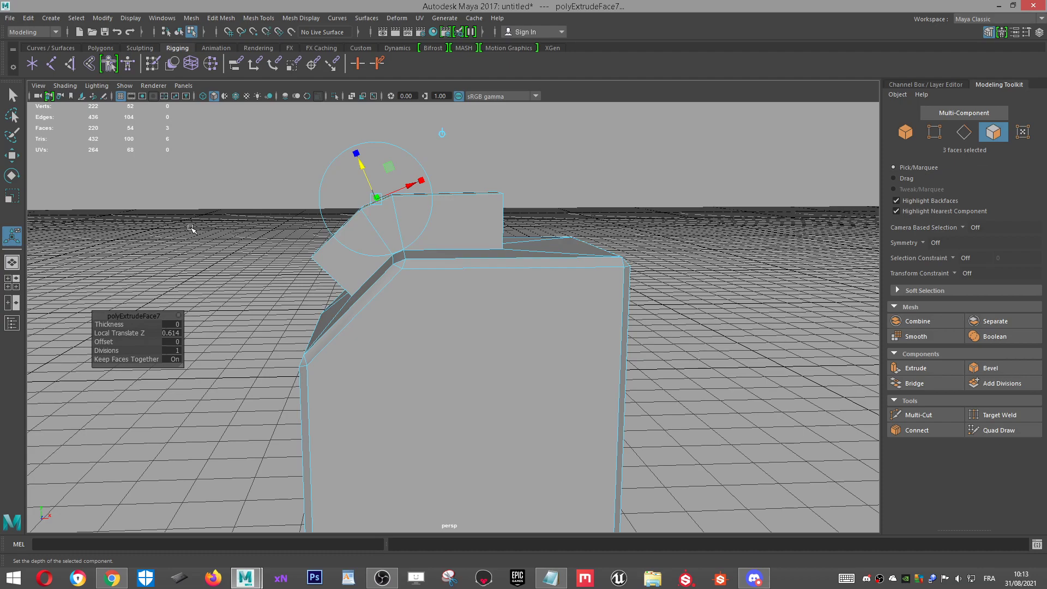
{"action": "scroll", "coordinate": [496, 257], "scroll_direction": "up", "scroll_amount": 3}
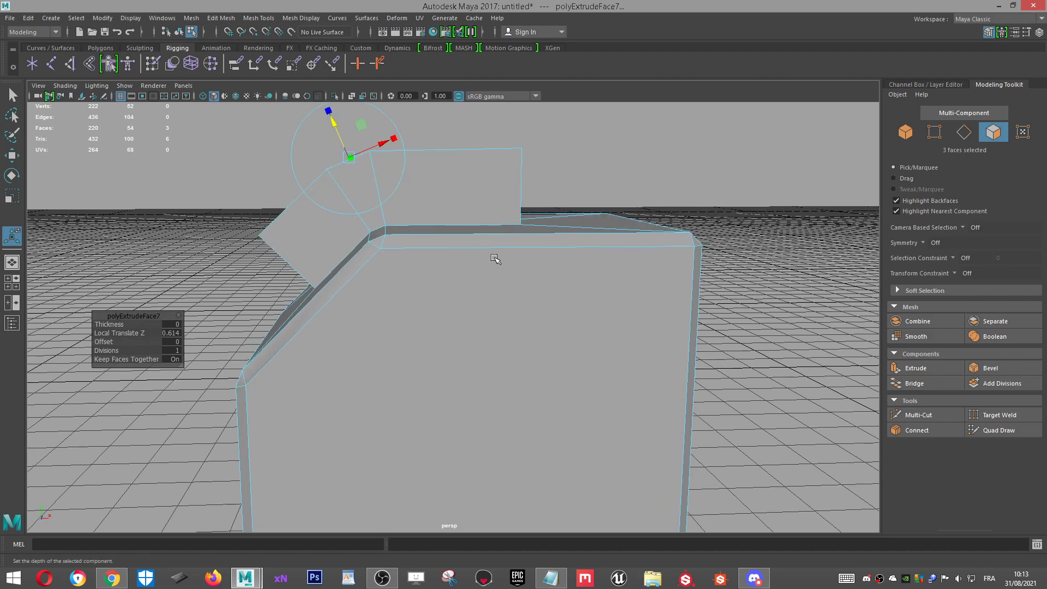
Step: Try to move the small middle face on top of the extruded block slightly outward
{"action": "left_click_drag", "start_coordinate": [495, 257], "coordinate": [545, 281], "text": "alt"}
{"action": "left_click", "coordinate": [367, 170]}
{"action": "left_click", "coordinate": [362, 190]}
{"action": "scroll", "coordinate": [362, 190], "scroll_direction": "down", "scroll_amount": 1}
{"action": "scroll", "coordinate": [328, 177], "scroll_direction": "up", "scroll_amount": 1}
{"action": "left_click", "coordinate": [338, 166]}
{"action": "key", "text": "w"}
{"action": "scroll", "coordinate": [531, 150], "scroll_direction": "down", "scroll_amount": 2}
{"action": "left_click_drag", "start_coordinate": [564, 164], "coordinate": [484, 143], "text": "alt"}
{"action": "left_click_drag", "start_coordinate": [412, 168], "coordinate": [675, 192]}
Step: Bevel the four crosswise outer edges of the extruded block with a fraction of 1
{"action": "right_click_drag", "start_coordinate": [488, 196], "coordinate": [485, 168]}
{"action": "left_click_drag", "start_coordinate": [406, 179], "coordinate": [595, 219], "text": "alt"}
{"action": "left_click", "coordinate": [461, 176]}
{"action": "double_click", "coordinate": [524, 267]}
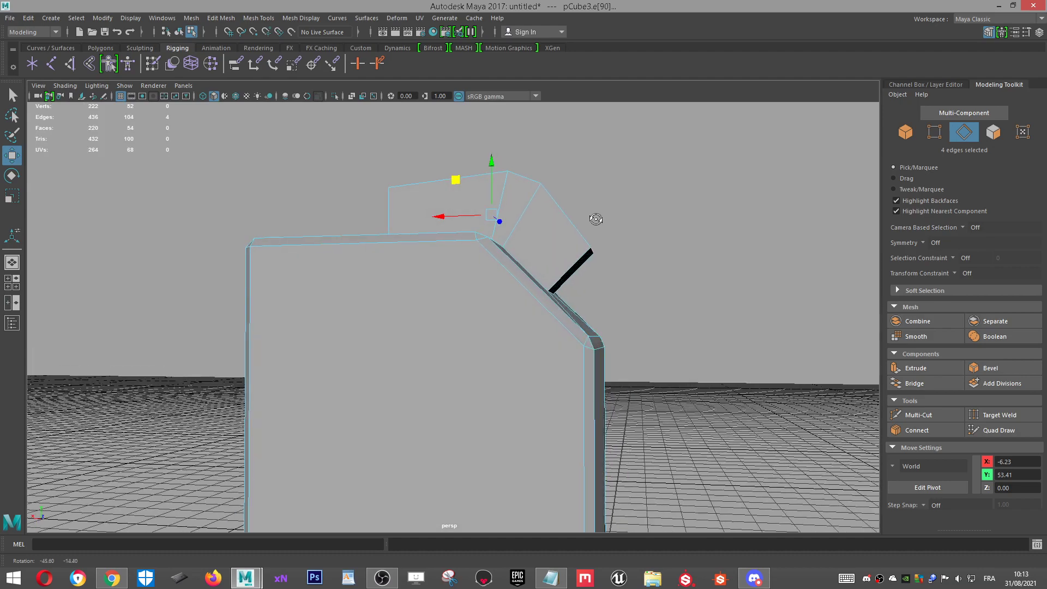
{"action": "left_click", "coordinate": [996, 364]}
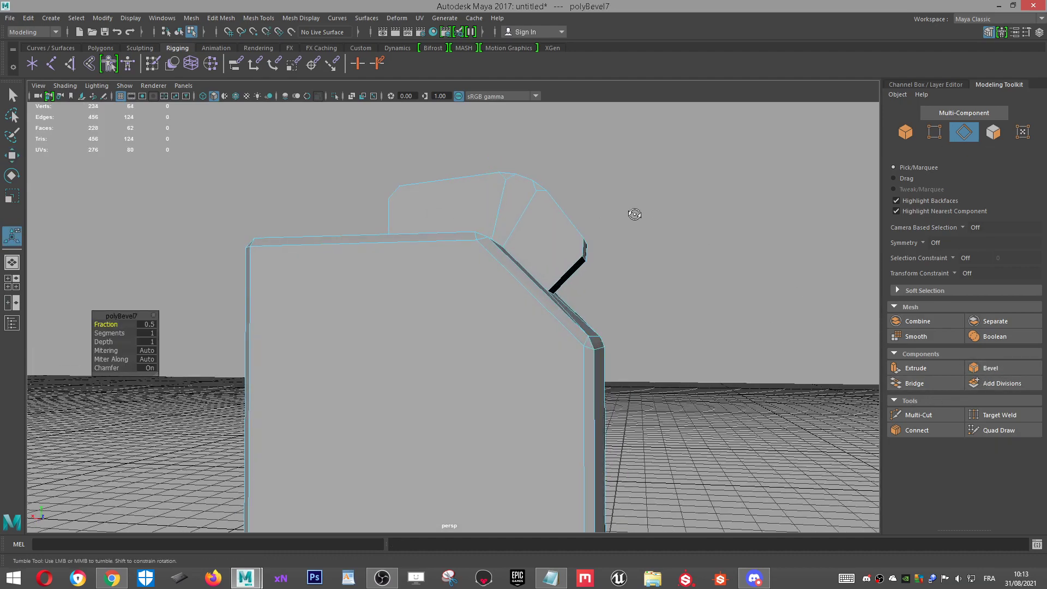
{"action": "left_click_drag", "start_coordinate": [633, 215], "coordinate": [600, 231], "text": "alt"}
{"action": "left_click_drag", "start_coordinate": [103, 325], "coordinate": [115, 325]}
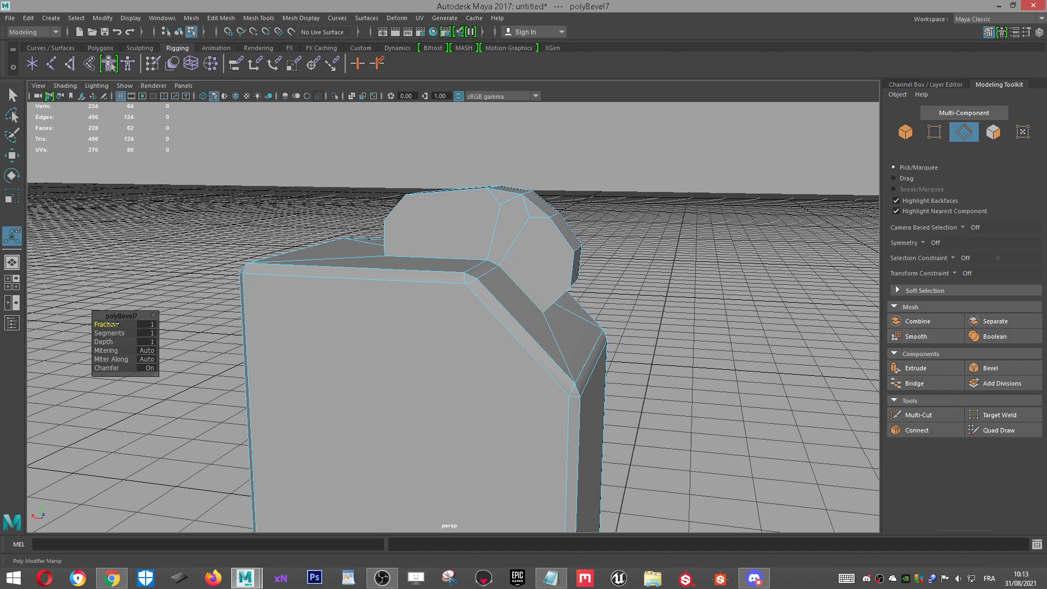
Step: Undo the bevel on the extruded block and the move of its middle face
{"action": "scroll", "coordinate": [397, 238], "scroll_direction": "up", "scroll_amount": 2}
{"action": "left_click_drag", "start_coordinate": [401, 224], "coordinate": [429, 257], "text": "alt"}
{"action": "left_click_drag", "start_coordinate": [609, 230], "coordinate": [594, 215], "text": "alt"}
{"action": "key", "text": "ctrl+z"}
{"action": "key", "text": "ctrl+z"}
{"action": "key", "text": "ctrl+z"}
{"action": "key", "text": "ctrl+z"}
{"action": "key", "text": "ctrl+z"}
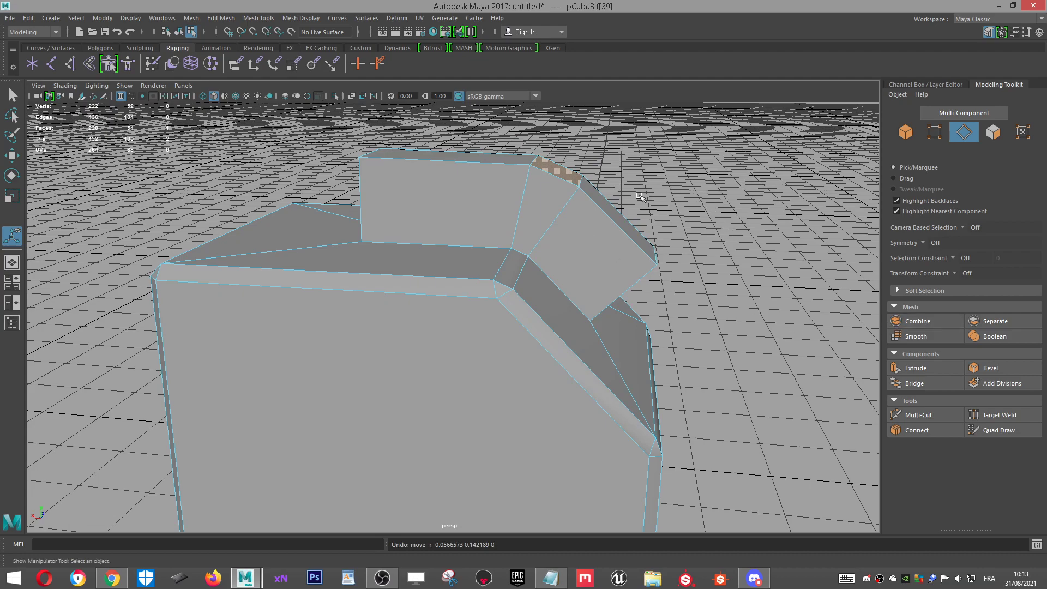
Step: Select the four crosswise outer edges of the extruded block again and bevel them
{"action": "left_click_drag", "start_coordinate": [534, 207], "coordinate": [449, 198], "text": "alt"}
{"action": "right_click_drag", "start_coordinate": [449, 199], "coordinate": [448, 166]}
{"action": "left_click_drag", "start_coordinate": [549, 254], "coordinate": [682, 161], "text": "alt"}
{"action": "left_click", "coordinate": [462, 233]}
{"action": "key", "text": "w"}
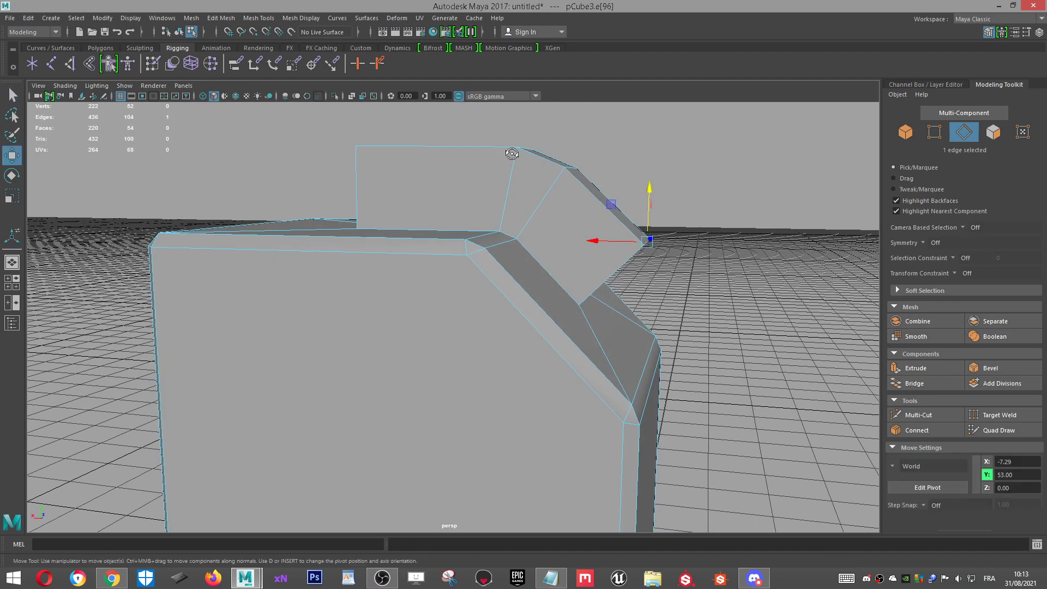
{"action": "left_click_drag", "start_coordinate": [514, 156], "coordinate": [494, 243], "text": "alt"}
{"action": "left_click_drag", "start_coordinate": [482, 267], "coordinate": [817, 284], "text": "alt"}
{"action": "left_click", "coordinate": [975, 368]}
{"action": "left_click_drag", "start_coordinate": [825, 330], "coordinate": [744, 278], "text": "alt"}
Step: Set the fraction of the block's edge bevel to 0.8
{"action": "left_click_drag", "start_coordinate": [90, 323], "coordinate": [192, 318]}
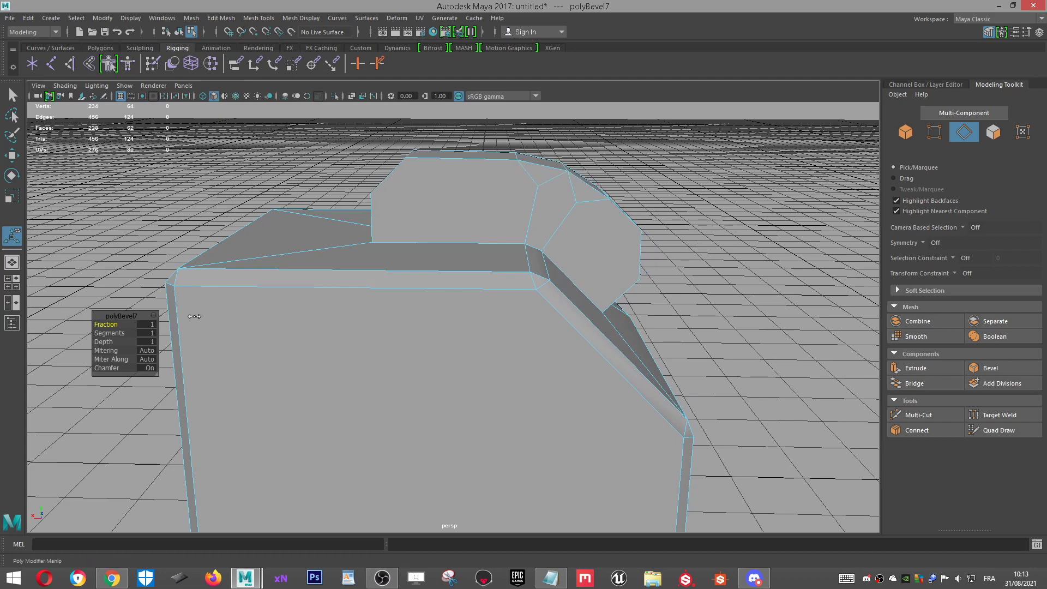
{"action": "mouse_move", "coordinate": [123, 333]}
{"action": "left_mouse_down"}
{"action": "mouse_move", "coordinate": [65, 327]}
{"action": "mouse_move", "coordinate": [139, 326]}
{"action": "left_mouse_up"}
{"action": "double_click", "coordinate": [151, 326]}
{"action": "key", "text": "Return"}
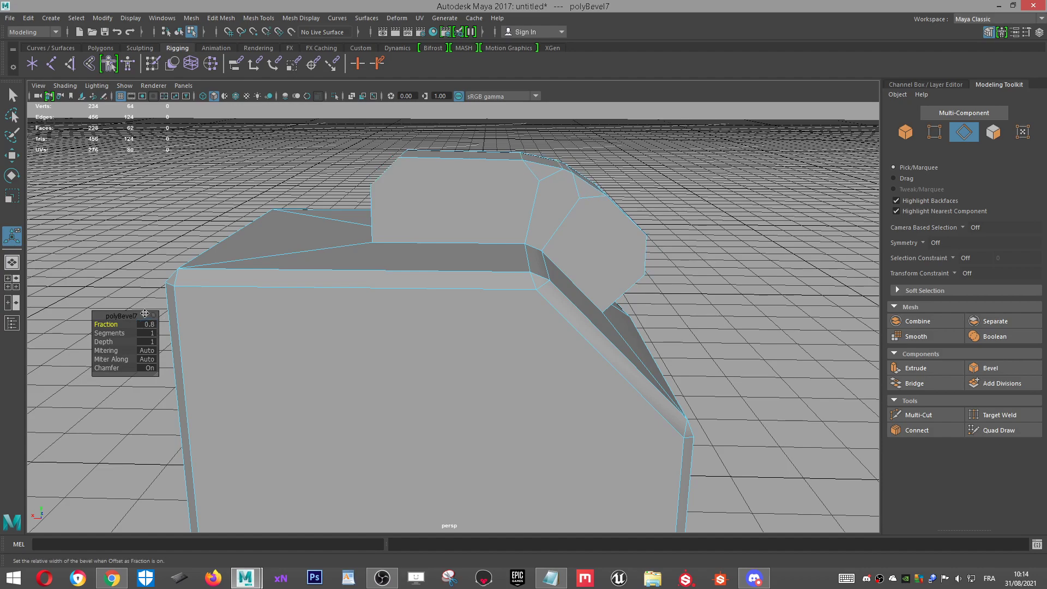
Step: Target-weld the two inner bevel vertices on each side face of the extruded block onto the adjacent base vertices at the bend
{"action": "right_click_drag", "start_coordinate": [520, 191], "coordinate": [550, 178], "text": "alt"}
{"action": "left_click_drag", "start_coordinate": [550, 178], "coordinate": [547, 250], "text": "alt"}
{"action": "middle_click_drag", "start_coordinate": [546, 250], "coordinate": [484, 399], "text": "alt"}
{"action": "right_click_drag", "start_coordinate": [428, 260], "coordinate": [383, 240]}
{"action": "left_click", "coordinate": [1007, 416]}
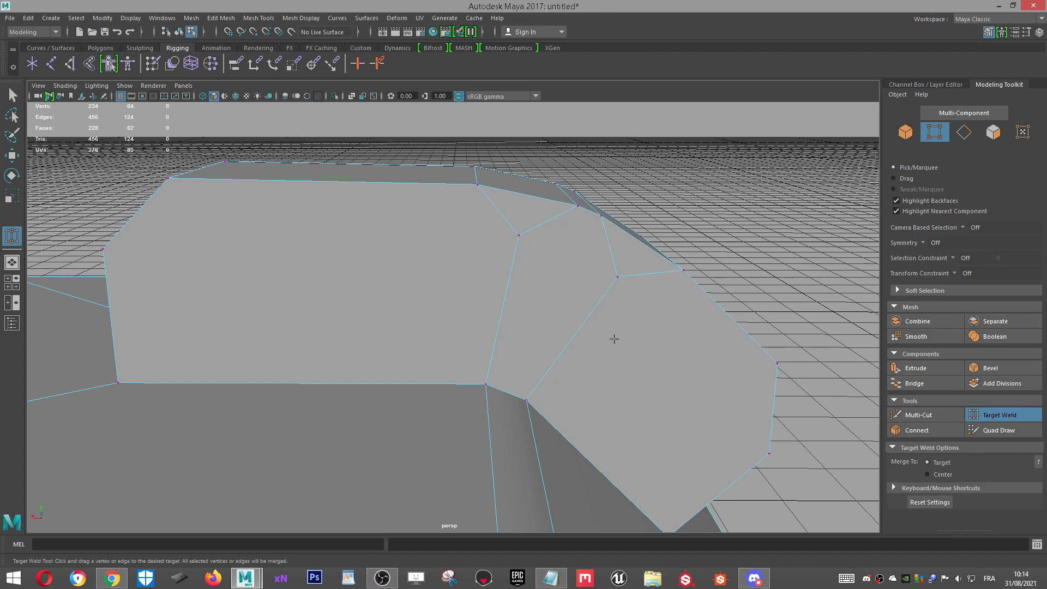
{"action": "left_click_drag", "start_coordinate": [487, 360], "coordinate": [527, 400]}
{"action": "left_click_drag", "start_coordinate": [527, 400], "coordinate": [361, 240], "text": "alt"}
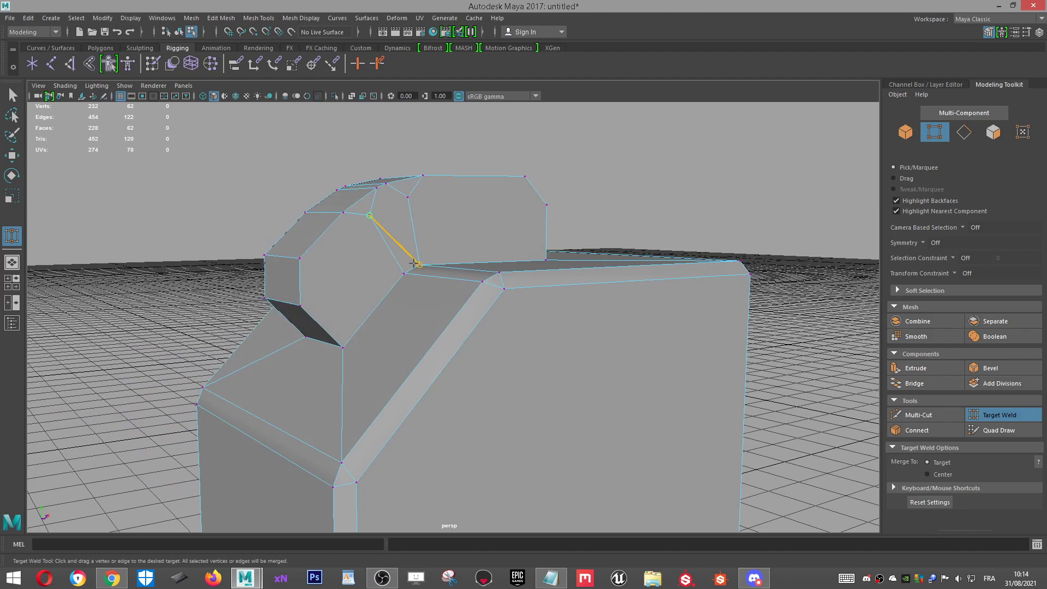
{"action": "mouse_move", "coordinate": [577, 242]}
{"action": "left_mouse_down", "text": "alt"}
{"action": "mouse_move", "coordinate": [516, 295]}
{"action": "mouse_move", "coordinate": [510, 278]}
{"action": "mouse_move", "coordinate": [557, 273]}
{"action": "mouse_move", "coordinate": [503, 203]}
{"action": "mouse_move", "coordinate": [575, 231]}
{"action": "left_mouse_up", "text": "alt"}
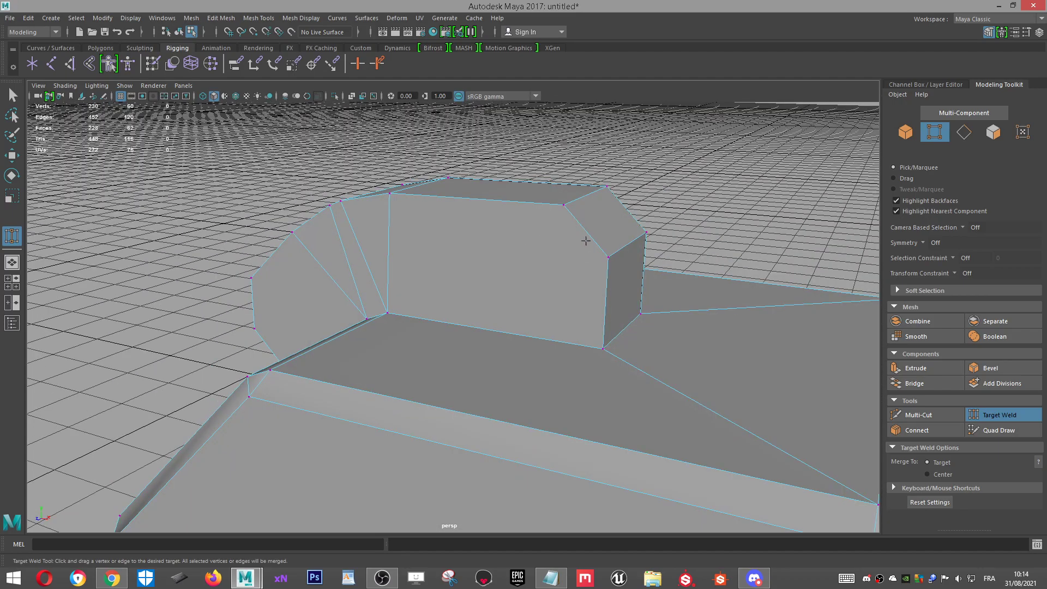
Step: Select the four crosswise edges at the two ends of the extruded block and bevel them with a fraction of 0.5
{"action": "key", "text": "w"}
{"action": "right_click_drag", "start_coordinate": [565, 205], "coordinate": [566, 166]}
{"action": "left_click", "coordinate": [582, 201]}
{"action": "left_click_drag", "start_coordinate": [610, 224], "coordinate": [638, 243], "text": "alt"}
{"action": "left_click", "coordinate": [626, 301], "text": "shift"}
{"action": "left_click_drag", "start_coordinate": [626, 301], "coordinate": [644, 245], "text": "alt"}
{"action": "left_click", "coordinate": [645, 245], "text": "shift"}
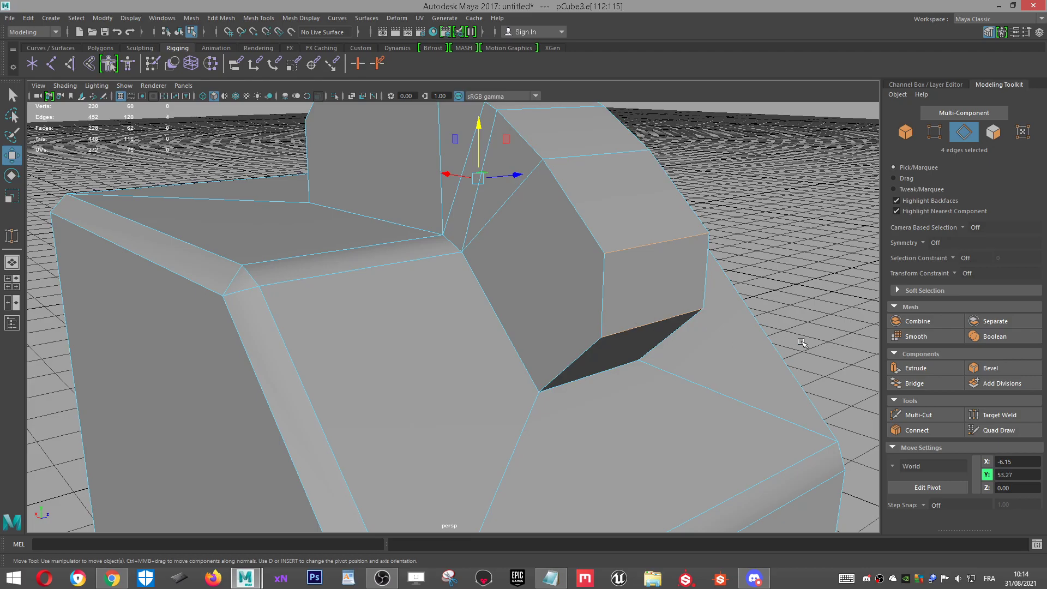
{"action": "left_click", "coordinate": [981, 369]}
{"action": "left_click_drag", "start_coordinate": [607, 321], "coordinate": [711, 301], "text": "alt"}
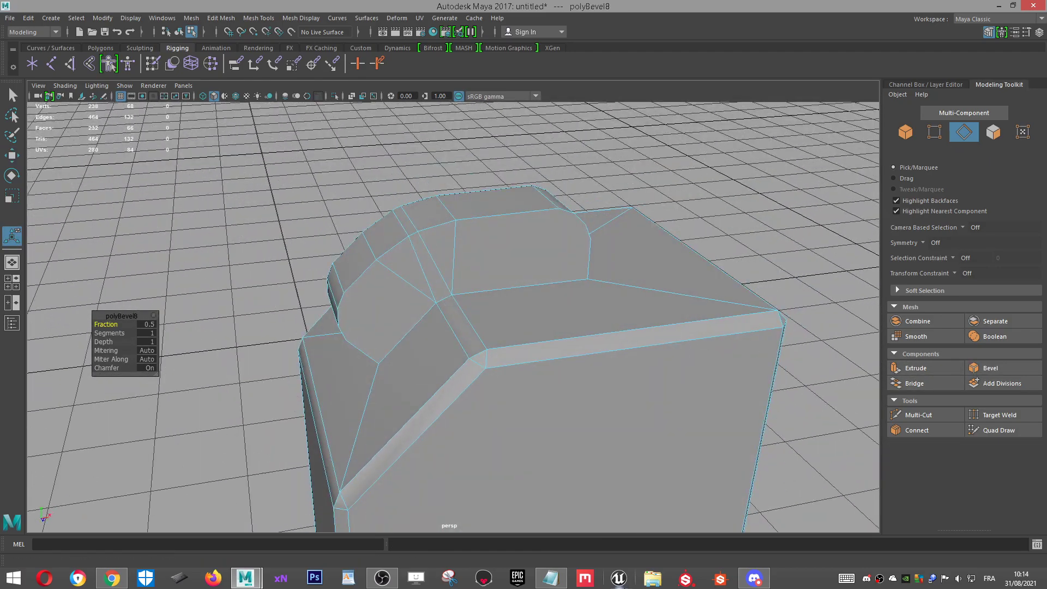
{"action": "left_click_drag", "start_coordinate": [537, 290], "coordinate": [498, 303], "text": "alt"}
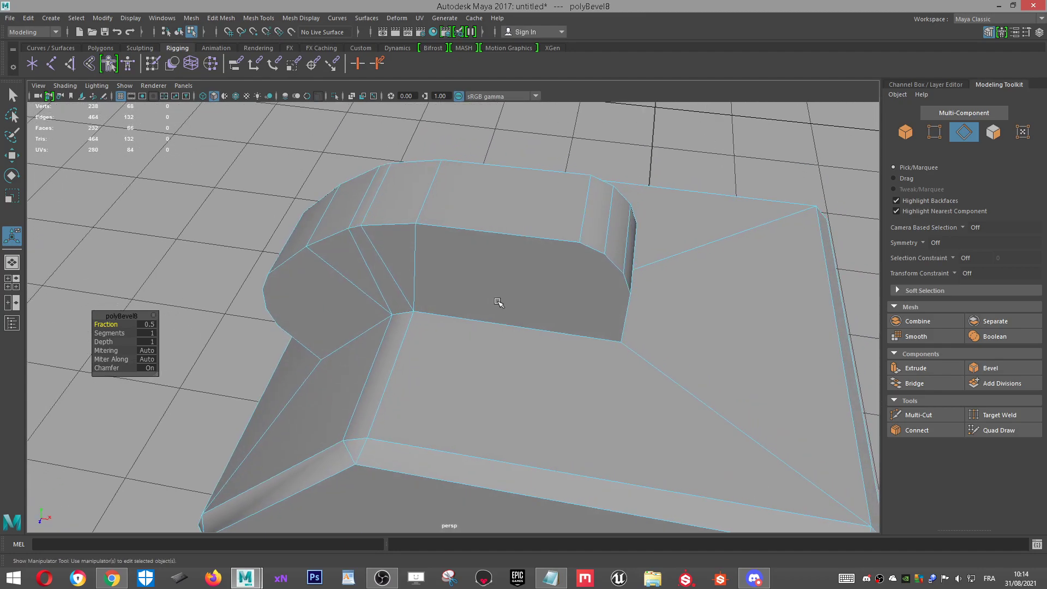
Step: With Multi-Cut, cut two edges on one side face from the vertices of the lower rounded end to the base vertex at the bend
{"action": "left_click_drag", "start_coordinate": [560, 278], "coordinate": [608, 248], "text": "alt"}
{"action": "middle_click_drag", "start_coordinate": [473, 220], "coordinate": [616, 236], "text": "alt"}
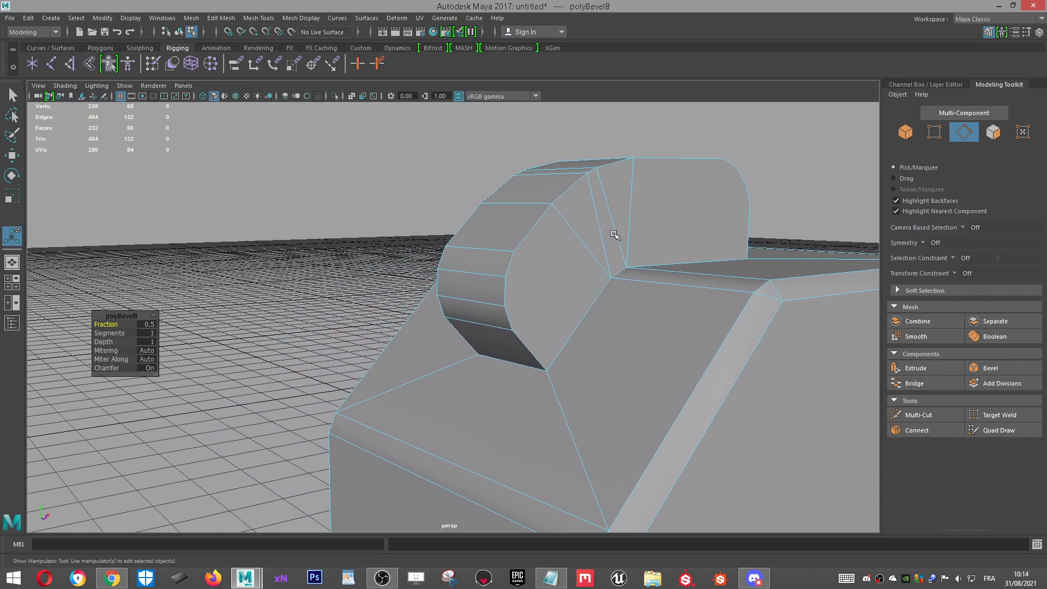
{"action": "scroll", "coordinate": [613, 237], "scroll_direction": "up", "scroll_amount": 3}
{"action": "left_click_drag", "start_coordinate": [607, 236], "coordinate": [578, 238], "text": "alt"}
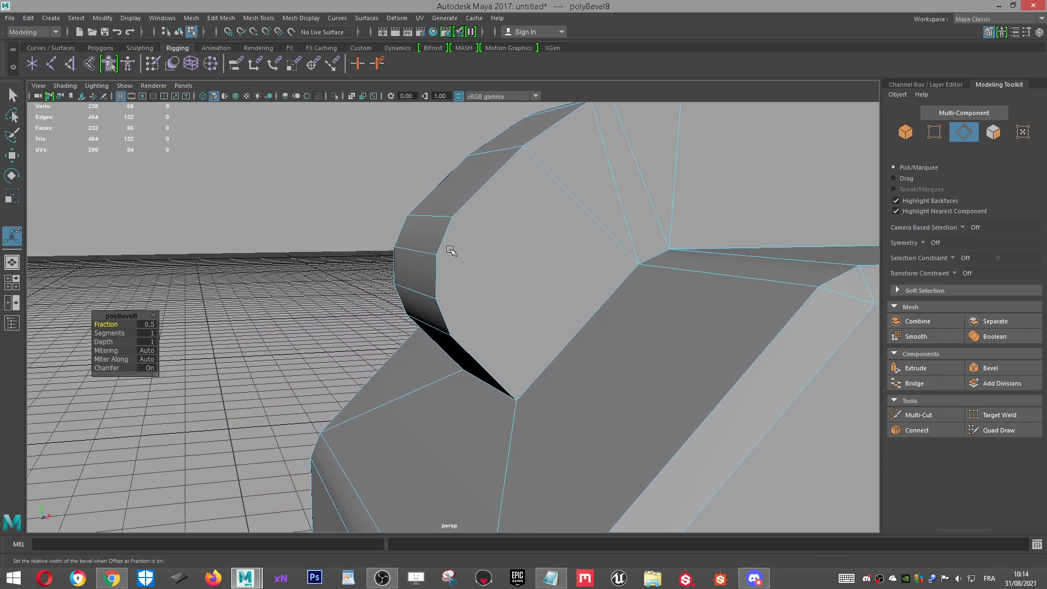
{"action": "left_click", "coordinate": [902, 415]}
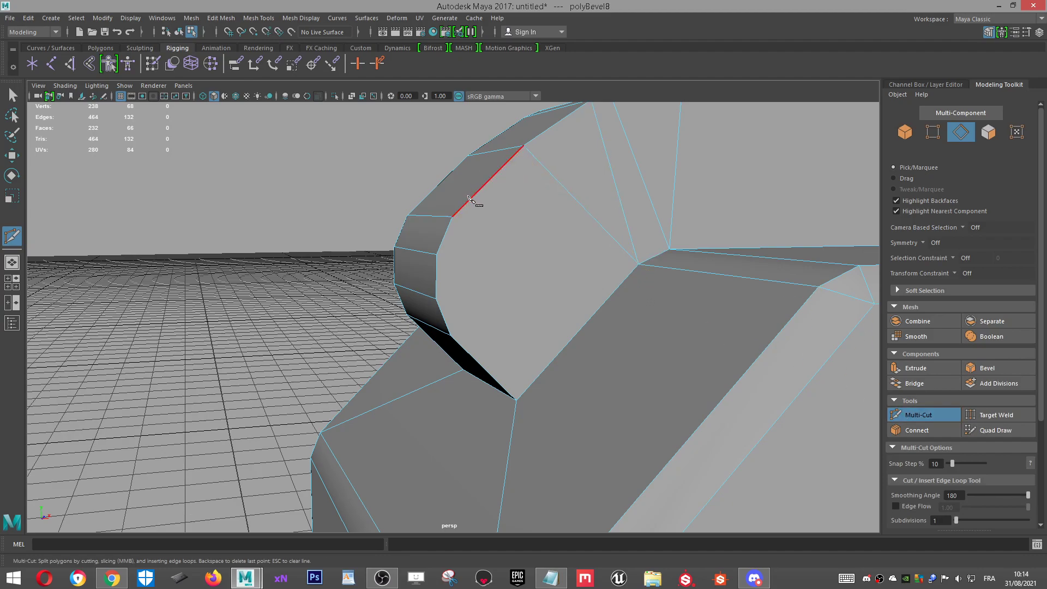
{"action": "left_click", "coordinate": [443, 254]}
{"action": "left_click", "coordinate": [639, 265]}
{"action": "key", "text": "Return"}
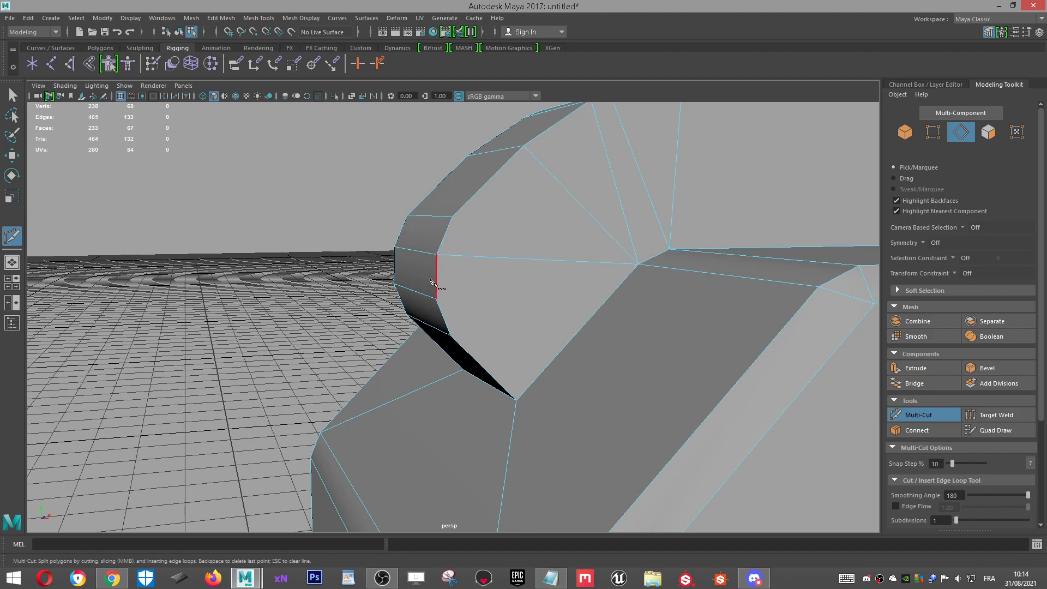
{"action": "left_click", "coordinate": [451, 335]}
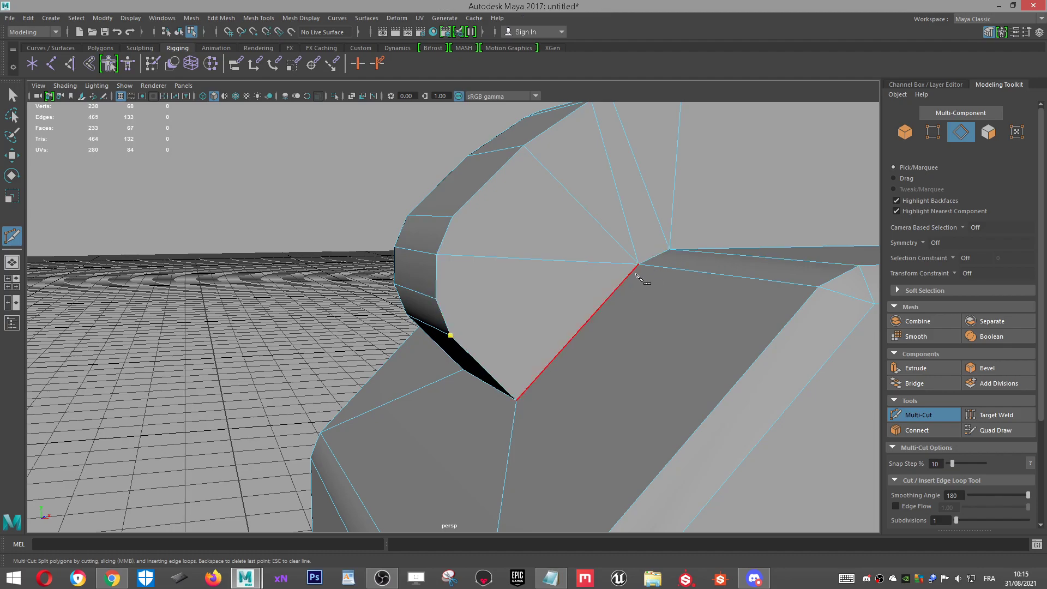
{"action": "left_click", "coordinate": [639, 265]}
{"action": "key", "text": "Return"}
Step: Cut the two matching edges on the opposite side face from the lower rounded end to the base vertex at the bend
{"action": "left_click", "coordinate": [436, 255]}
{"action": "left_click_drag", "start_coordinate": [531, 273], "coordinate": [691, 263], "text": "alt"}
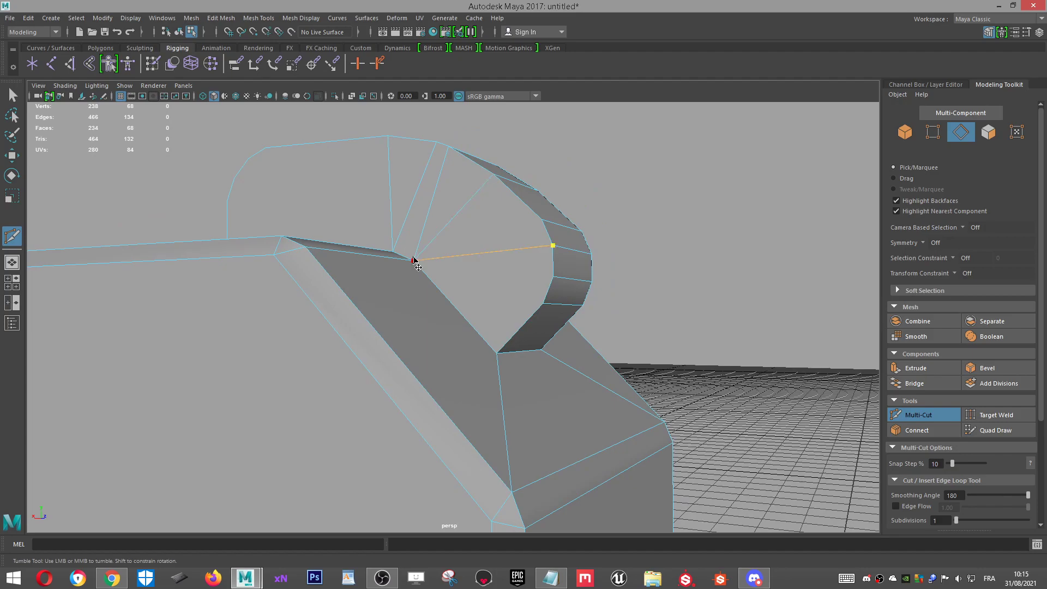
{"action": "key", "text": "Return"}
{"action": "left_click", "coordinate": [543, 304]}
{"action": "left_click", "coordinate": [410, 264]}
Step: Cut two edges on each side face from the upper rounded end's vertices to the nearest base vertex at the bend
{"action": "left_click_drag", "start_coordinate": [645, 278], "coordinate": [725, 276], "text": "alt"}
{"action": "middle_click_drag", "start_coordinate": [617, 224], "coordinate": [816, 317], "text": "alt"}
{"action": "left_click_drag", "start_coordinate": [820, 322], "coordinate": [542, 267], "text": "alt"}
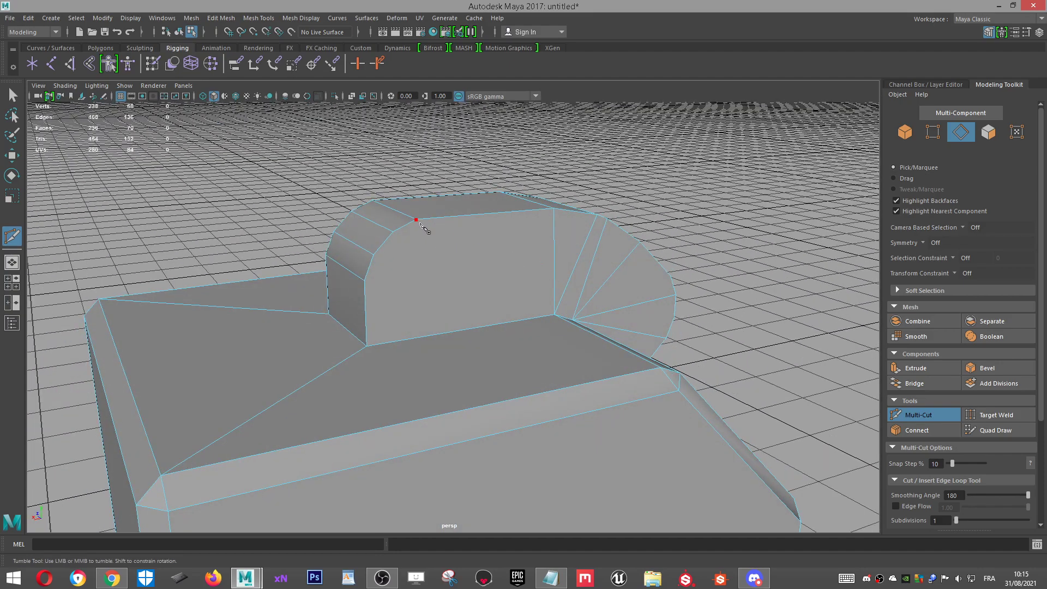
{"action": "left_click", "coordinate": [420, 223]}
{"action": "scroll", "coordinate": [420, 222], "scroll_direction": "up", "scroll_amount": 3}
{"action": "middle_click_drag", "start_coordinate": [421, 222], "coordinate": [391, 273], "text": "alt"}
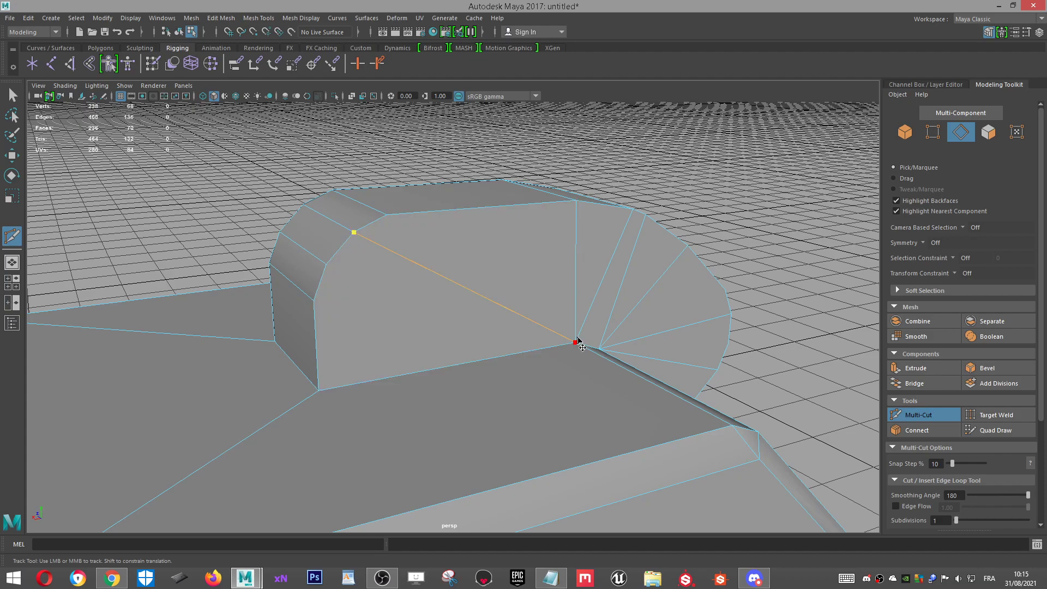
{"action": "left_click_drag", "start_coordinate": [503, 299], "coordinate": [577, 282], "text": "alt"}
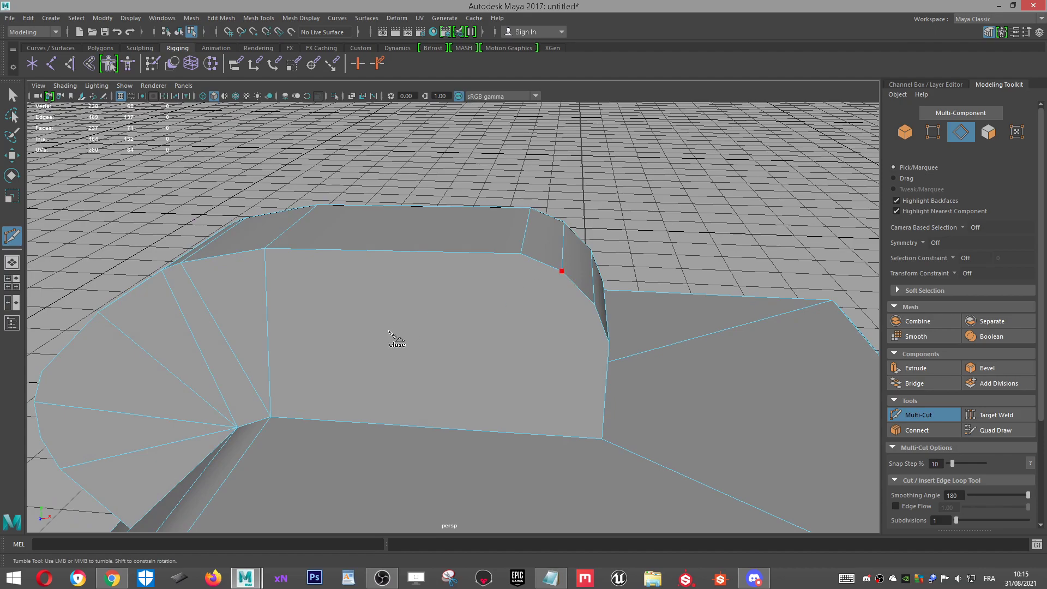
{"action": "left_click", "coordinate": [271, 418]}
{"action": "left_click", "coordinate": [609, 344]}
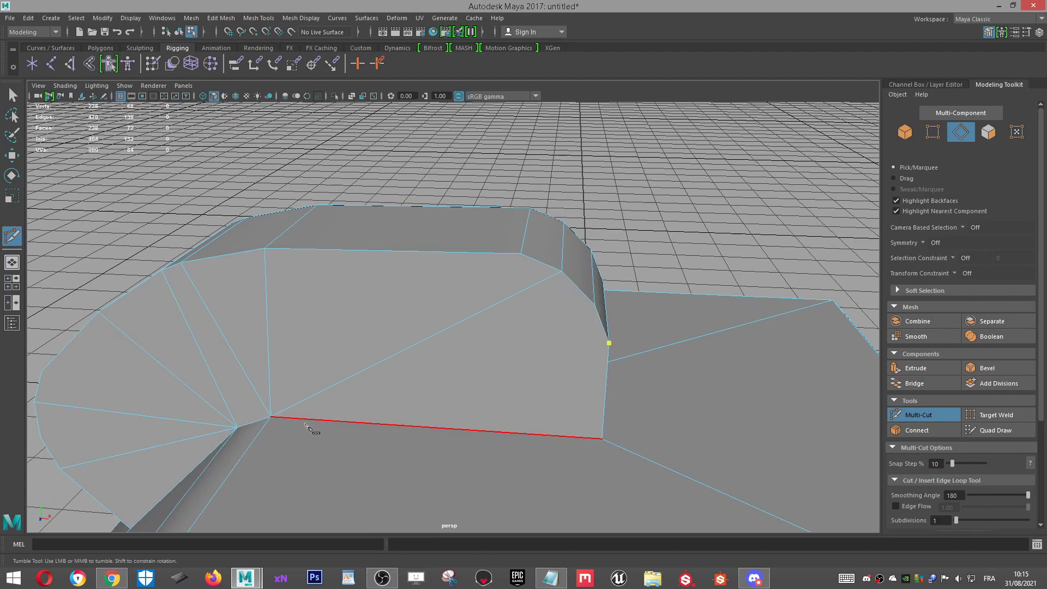
{"action": "key", "text": "Return"}
{"action": "left_click_drag", "start_coordinate": [736, 229], "coordinate": [355, 311], "text": "alt"}
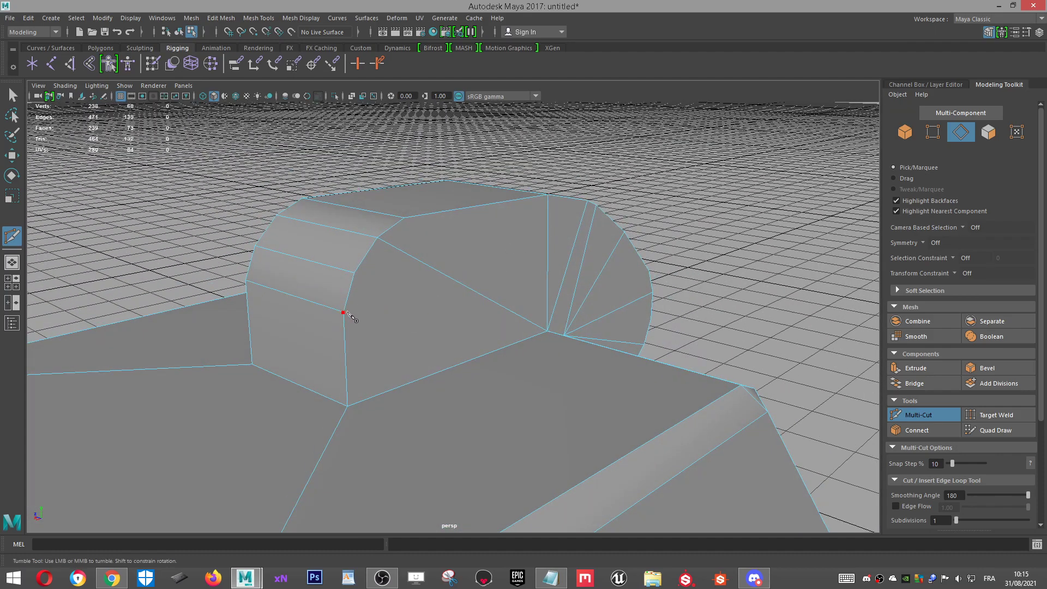
{"action": "left_click", "coordinate": [386, 319]}
Step: Leave Multi-Cut, return the post to object mode and deselect it
{"action": "scroll", "coordinate": [611, 305], "scroll_direction": "down", "scroll_amount": 3}
{"action": "left_click_drag", "start_coordinate": [558, 256], "coordinate": [698, 271], "text": "alt"}
{"action": "key", "text": "w"}
{"action": "right_click_drag", "start_coordinate": [495, 266], "coordinate": [622, 243]}
{"action": "scroll", "coordinate": [633, 250], "scroll_direction": "down", "scroll_amount": 3}
{"action": "left_click_drag", "start_coordinate": [647, 261], "coordinate": [743, 269], "text": "alt"}
{"action": "scroll", "coordinate": [743, 270], "scroll_direction": "down", "scroll_amount": 3}
{"action": "left_click_drag", "start_coordinate": [539, 286], "coordinate": [413, 356], "text": "alt"}
{"action": "left_click", "coordinate": [604, 285]}
Step: Create a polygon cube and raise it to Y 55.04, just above the height of the post's top
{"action": "scroll", "coordinate": [624, 285], "scroll_direction": "down", "scroll_amount": 3}
{"action": "middle_click_drag", "start_coordinate": [448, 378], "coordinate": [460, 359], "text": "alt"}
{"action": "scroll", "coordinate": [461, 358], "scroll_direction": "up", "scroll_amount": 3}
{"action": "left_click_drag", "start_coordinate": [463, 357], "coordinate": [345, 353], "text": "alt"}
{"action": "left_click_drag", "start_coordinate": [538, 261], "coordinate": [466, 199], "text": "alt"}
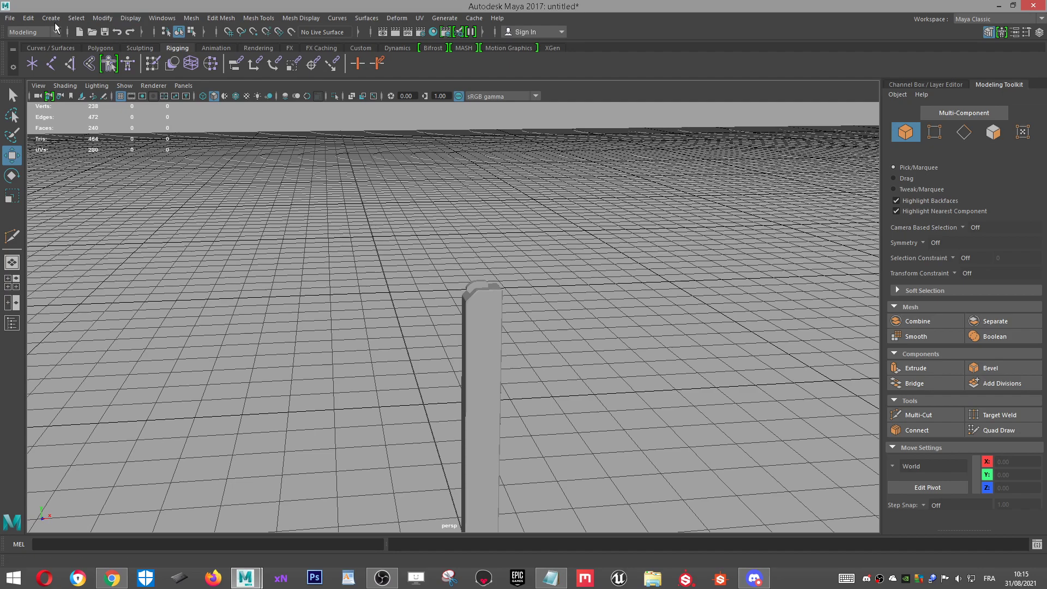
{"action": "left_click", "coordinate": [51, 18]}
{"action": "mouse_move", "coordinate": [126, 56]}
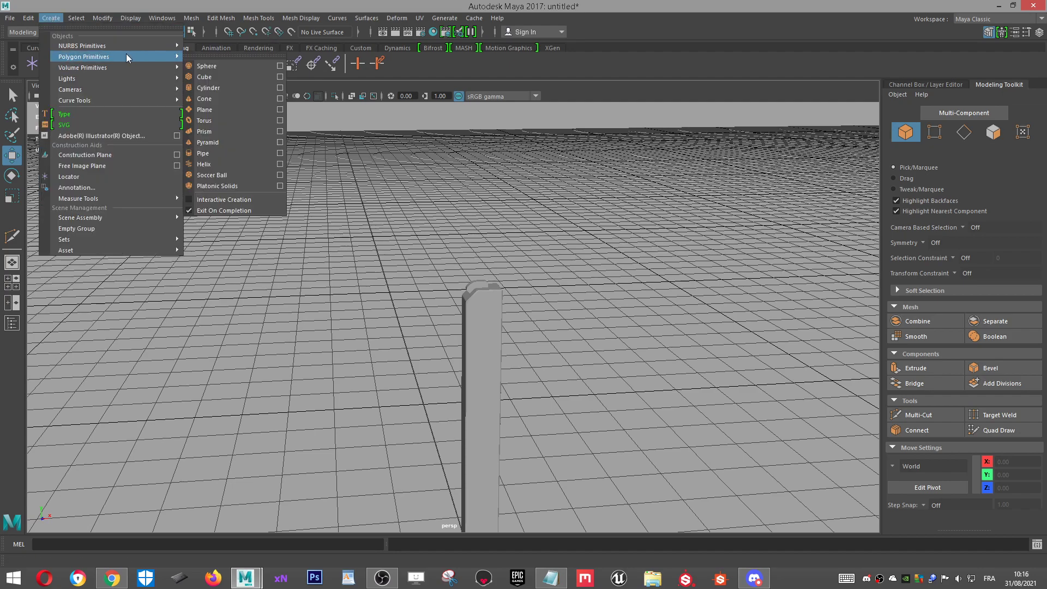
{"action": "left_click", "coordinate": [208, 76]}
{"action": "scroll", "coordinate": [453, 349], "scroll_direction": "down", "scroll_amount": 6}
{"action": "left_click_drag", "start_coordinate": [425, 420], "coordinate": [510, 388], "text": "alt"}
{"action": "left_click_drag", "start_coordinate": [475, 452], "coordinate": [451, 262]}
Step: Stretch the new cube along Z until it is wider than the post
{"action": "key", "text": "r"}
{"action": "key", "text": "f"}
{"action": "scroll", "coordinate": [480, 295], "scroll_direction": "down", "scroll_amount": 3}
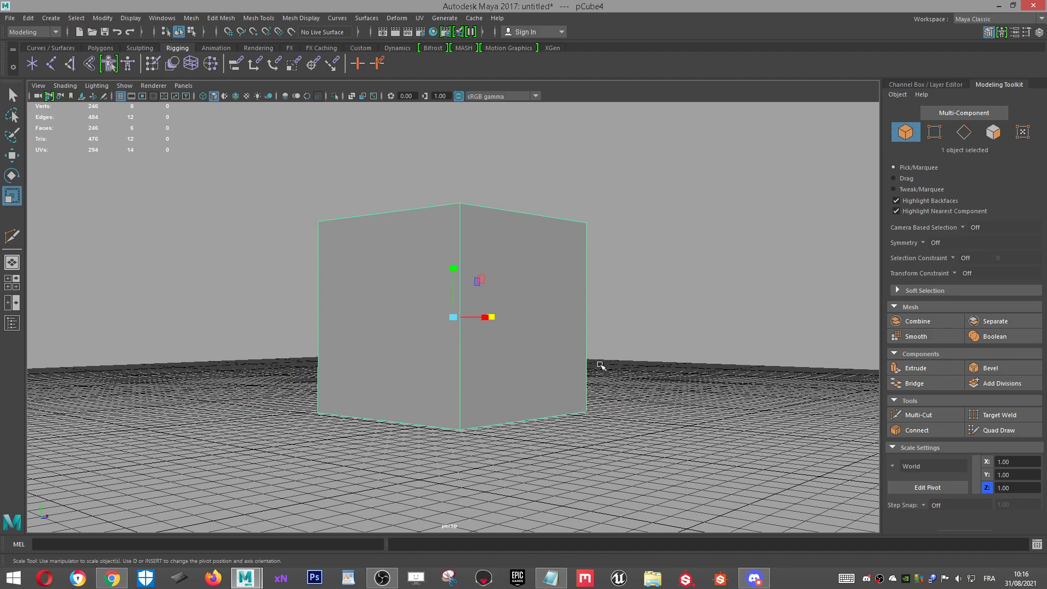
{"action": "scroll", "coordinate": [599, 365], "scroll_direction": "down", "scroll_amount": 10}
{"action": "left_click_drag", "start_coordinate": [399, 317], "coordinate": [445, 339], "text": "alt"}
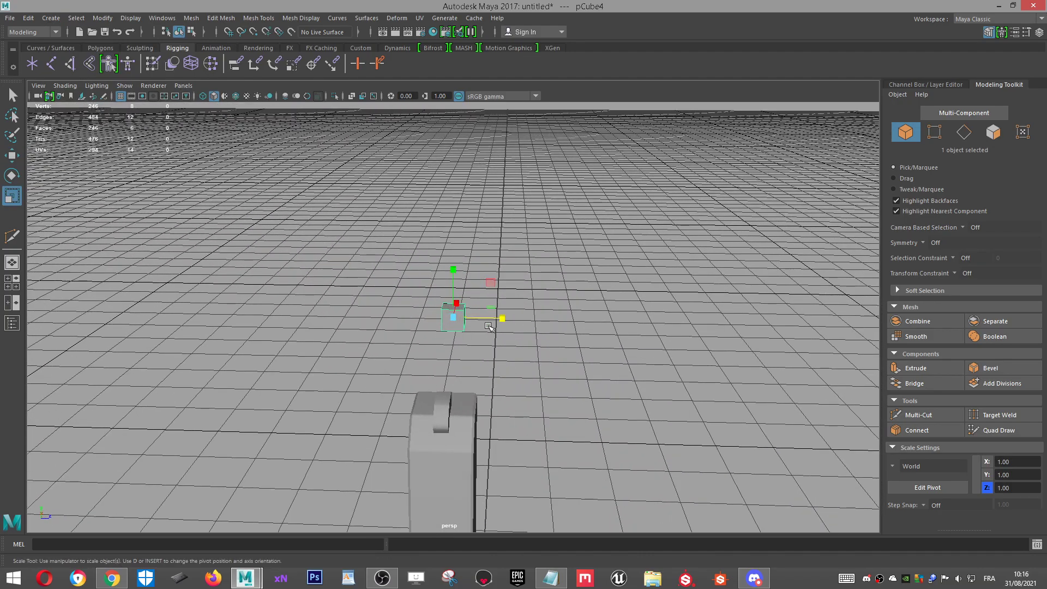
{"action": "left_click_drag", "start_coordinate": [506, 320], "coordinate": [521, 317]}
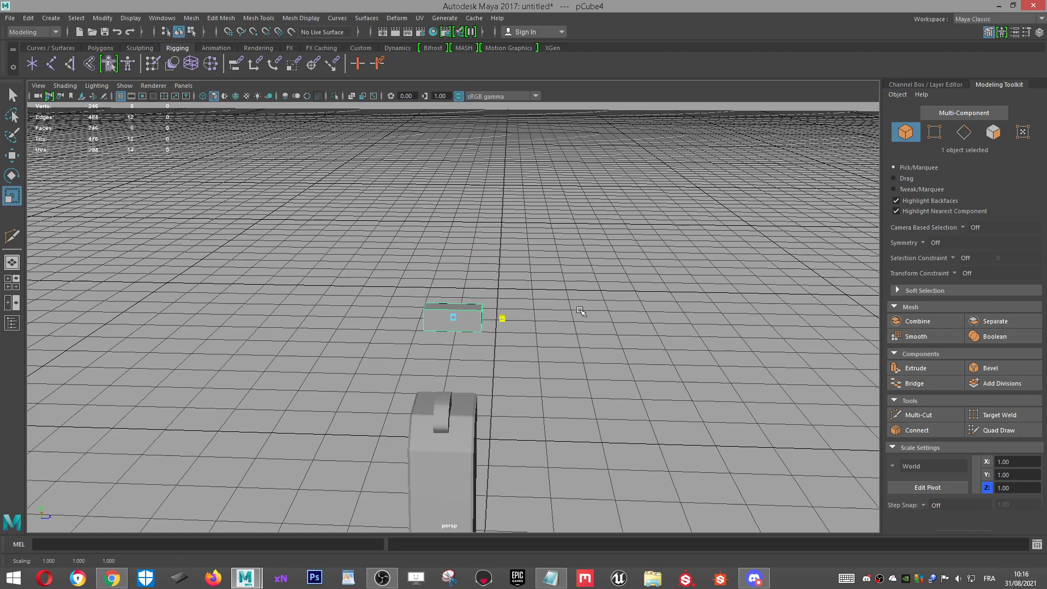
{"action": "scroll", "coordinate": [610, 310], "scroll_direction": "down", "scroll_amount": 5}
{"action": "left_click_drag", "start_coordinate": [509, 338], "coordinate": [774, 344], "text": "alt"}
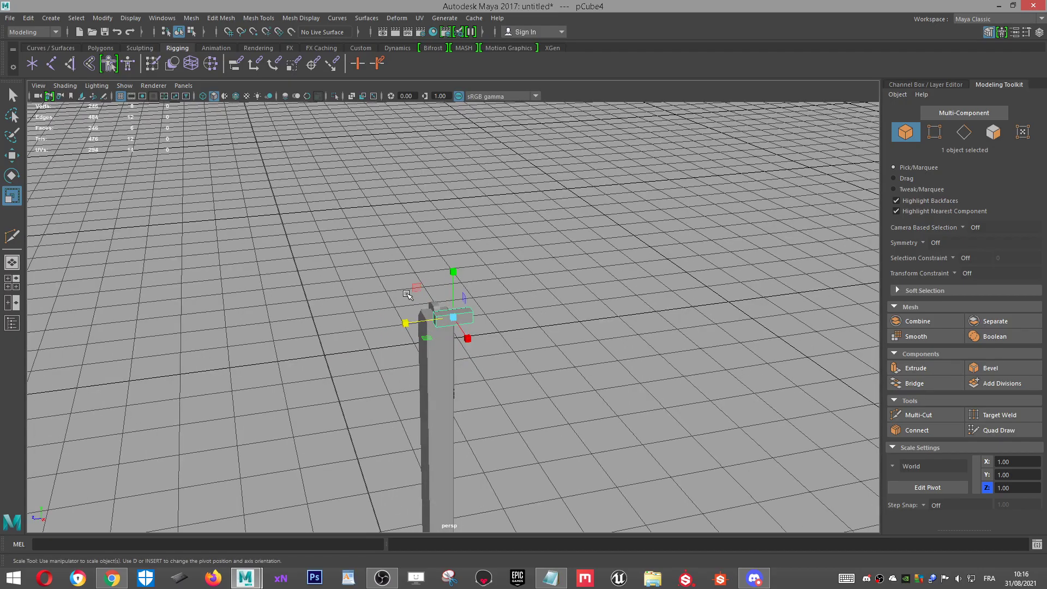
{"action": "left_click_drag", "start_coordinate": [404, 324], "coordinate": [561, 360]}
Step: Stretch the cube along X into a long flat bar and slide it so one end sits over the post
{"action": "key", "text": "w"}
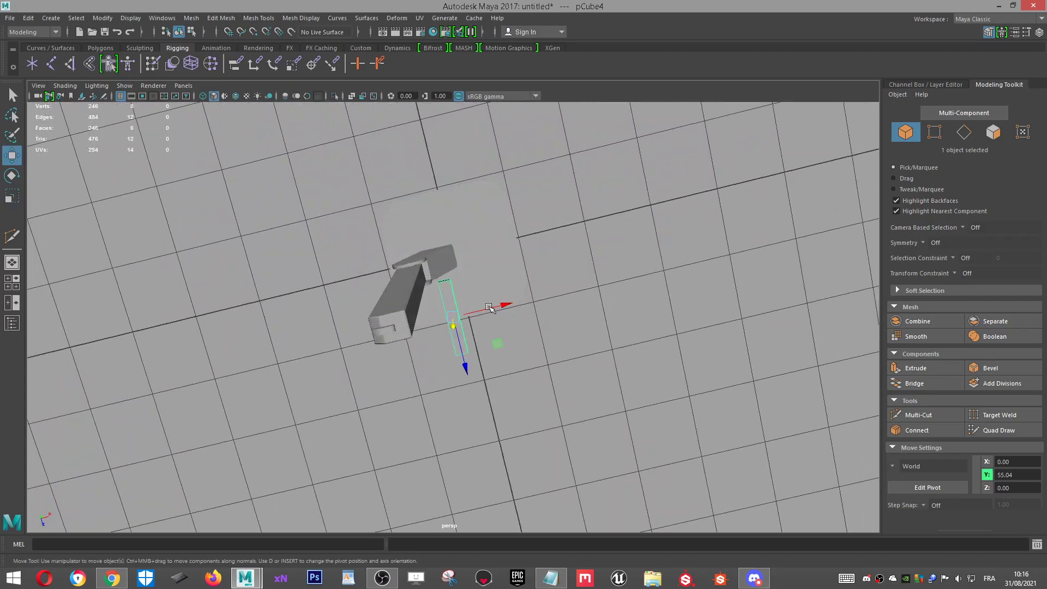
{"action": "mouse_move", "coordinate": [509, 309]}
{"action": "left_mouse_down"}
{"action": "mouse_move", "coordinate": [433, 313]}
{"action": "mouse_move", "coordinate": [489, 360]}
{"action": "mouse_move", "coordinate": [475, 304]}
{"action": "mouse_move", "coordinate": [520, 331]}
{"action": "mouse_move", "coordinate": [491, 311]}
{"action": "mouse_move", "coordinate": [524, 317]}
{"action": "left_mouse_up"}
{"action": "key", "text": "r"}
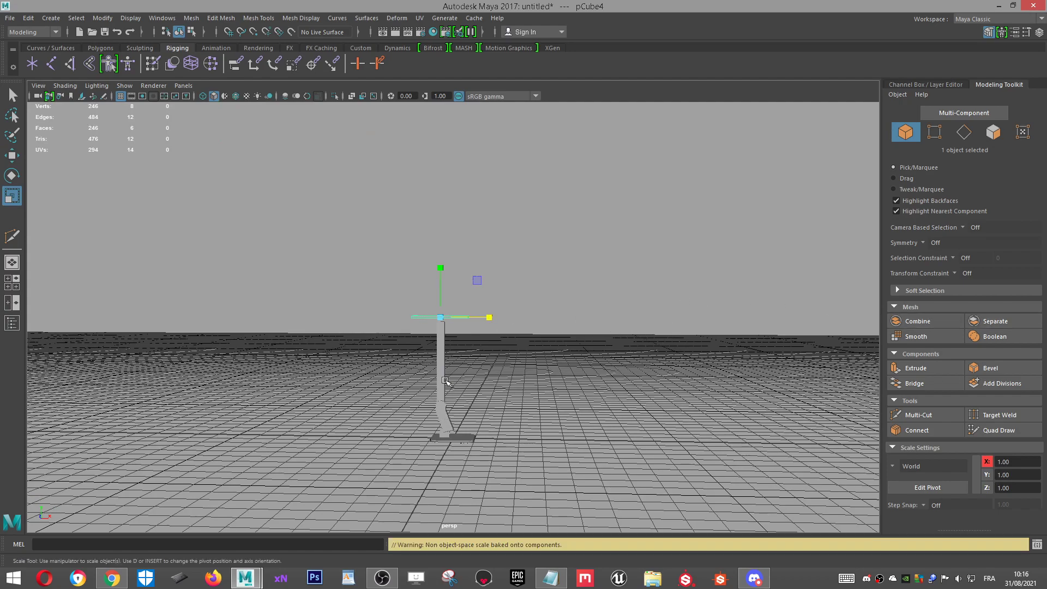
{"action": "left_click_drag", "start_coordinate": [485, 319], "coordinate": [524, 350]}
{"action": "scroll", "coordinate": [524, 350], "scroll_direction": "up", "scroll_amount": 5}
{"action": "key", "text": "w"}
{"action": "left_click_drag", "start_coordinate": [469, 315], "coordinate": [552, 297]}
Step: Move the bar's pivot along X to above the post at -5.46 and lower the bar to Y 54.17
{"action": "key", "text": "f"}
{"action": "left_click_drag", "start_coordinate": [531, 384], "coordinate": [512, 345], "text": "alt"}
{"action": "scroll", "coordinate": [453, 225], "scroll_direction": "down", "scroll_amount": 3}
{"action": "middle_click_drag", "start_coordinate": [462, 239], "coordinate": [608, 207], "text": "alt"}
{"action": "key", "text": "d"}
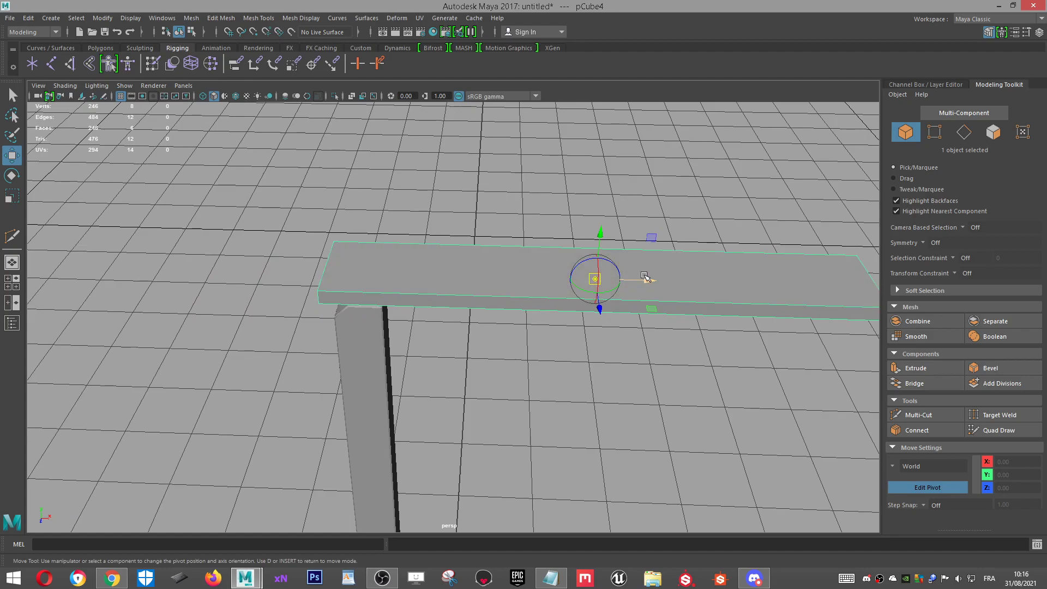
{"action": "left_click_drag", "start_coordinate": [646, 281], "coordinate": [398, 246]}
{"action": "key", "text": "d"}
{"action": "left_click_drag", "start_coordinate": [615, 257], "coordinate": [657, 298], "text": "alt"}
{"action": "scroll", "coordinate": [536, 275], "scroll_direction": "up", "scroll_amount": 3}
{"action": "middle_click_drag", "start_coordinate": [524, 249], "coordinate": [507, 194], "text": "alt"}
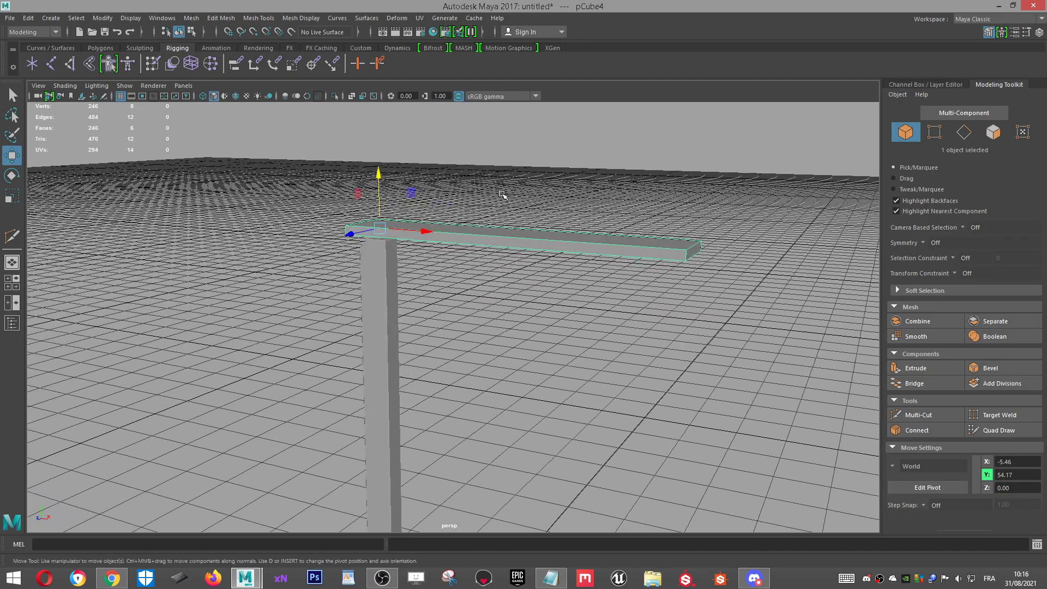
Step: Try to tilt the bar upward about its pivot and shift it to X -6.13, Y 54.07 on the post
{"action": "left_click_drag", "start_coordinate": [507, 194], "coordinate": [539, 213], "text": "alt"}
{"action": "key", "text": "e"}
{"action": "left_click_drag", "start_coordinate": [414, 221], "coordinate": [410, 203]}
{"action": "left_click_drag", "start_coordinate": [430, 263], "coordinate": [575, 238], "text": "alt"}
{"action": "key", "text": "w"}
{"action": "left_click_drag", "start_coordinate": [457, 287], "coordinate": [577, 284], "text": "alt"}
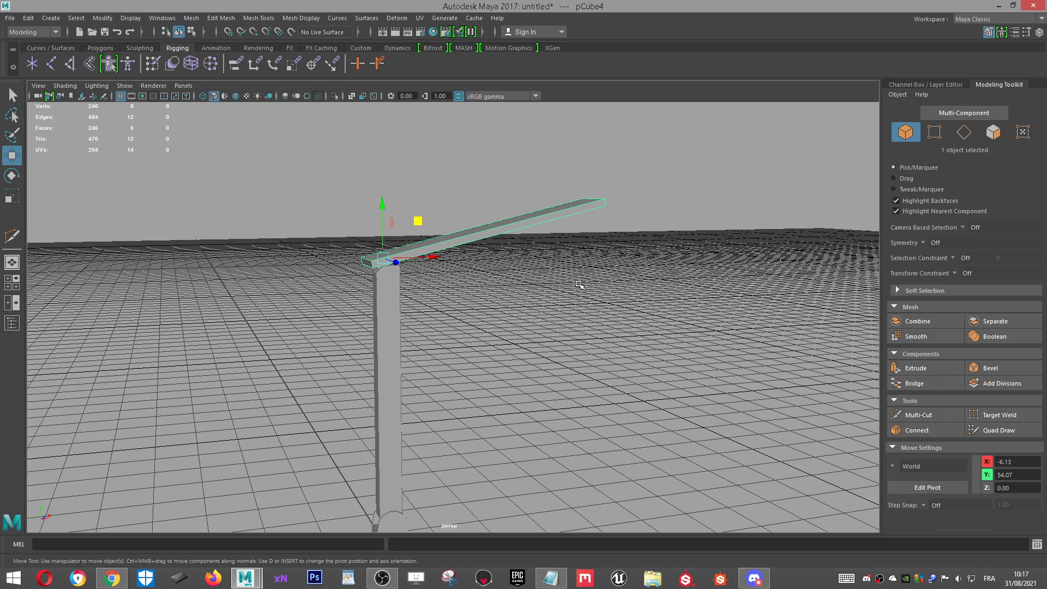
Step: Examine the bar from below, including where it rests on the post's top
{"action": "left_click_drag", "start_coordinate": [700, 429], "coordinate": [594, 275], "text": "alt"}
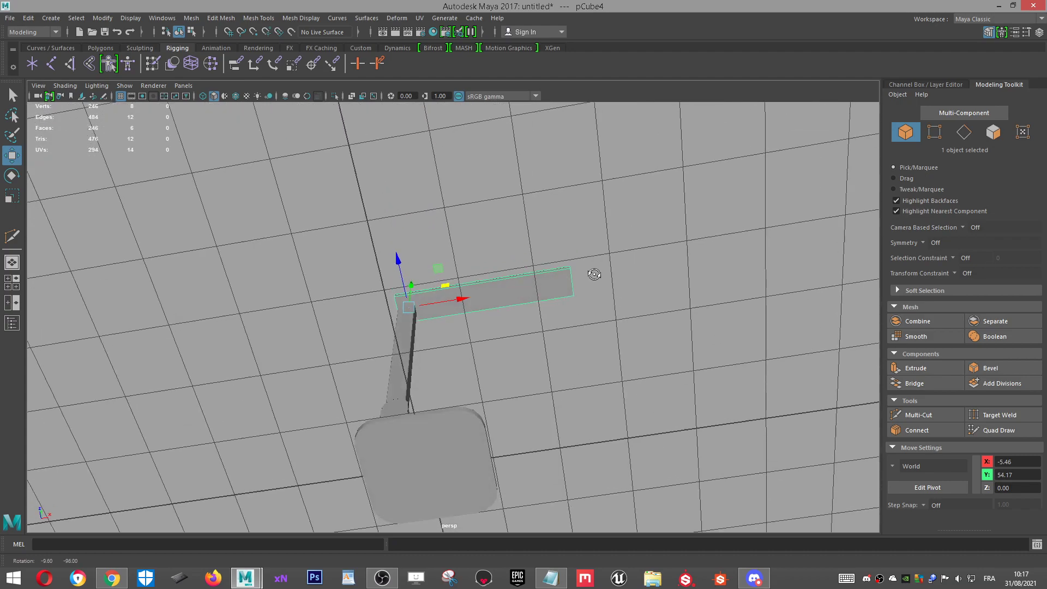
{"action": "scroll", "coordinate": [563, 291], "scroll_direction": "up", "scroll_amount": 3}
{"action": "scroll", "coordinate": [540, 262], "scroll_direction": "up", "scroll_amount": 1}
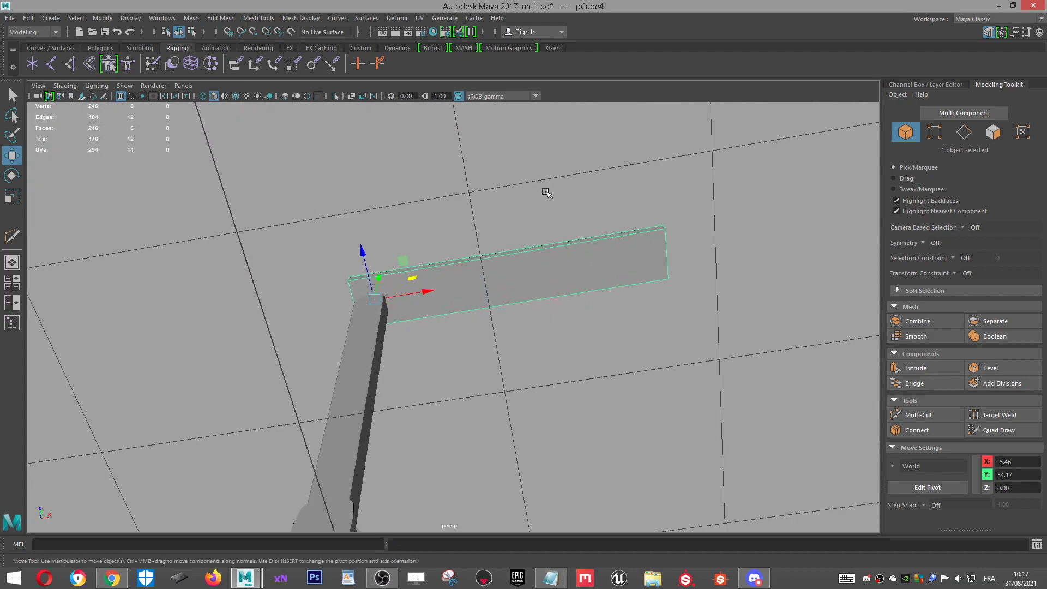
{"action": "scroll", "coordinate": [546, 207], "scroll_direction": "up", "scroll_amount": 3}
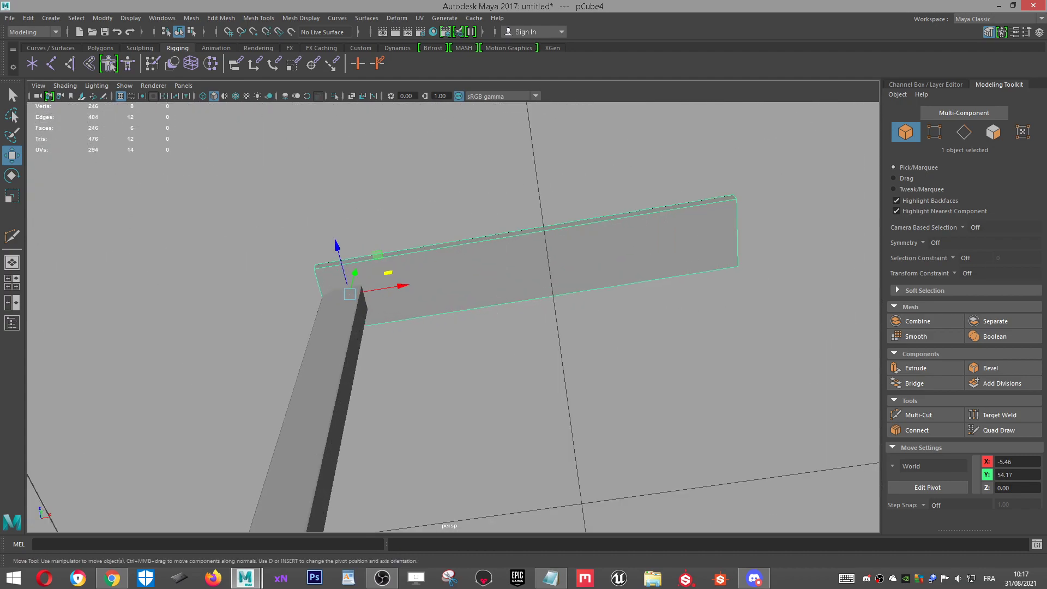
{"action": "key", "text": "alt+Tab"}
{"action": "left_click_drag", "start_coordinate": [666, 217], "coordinate": [609, 177], "text": "alt"}
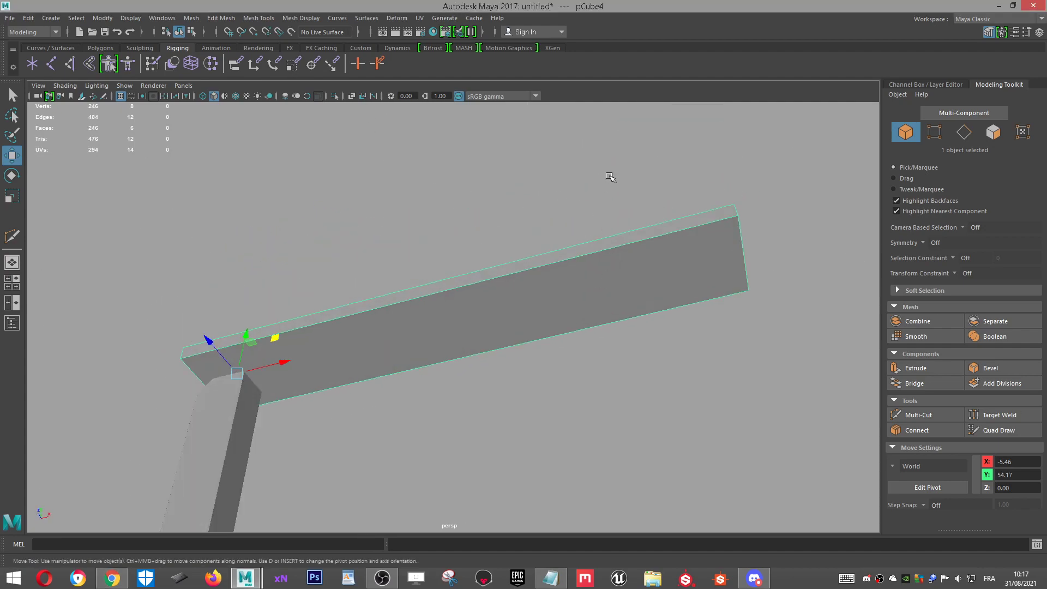
{"action": "key", "text": "alt+Tab"}
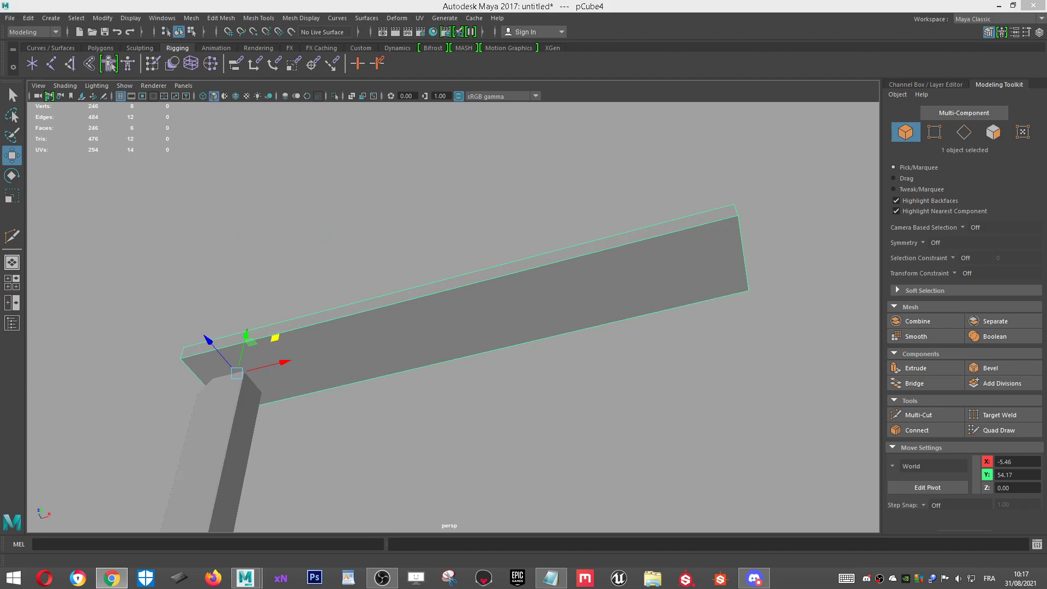
Step: Bevel the four vertical corner edges of the long bar at fraction 0.5 with two segments
{"action": "left_click_drag", "start_coordinate": [557, 308], "coordinate": [623, 289], "text": "alt"}
{"action": "right_click_drag", "start_coordinate": [708, 263], "coordinate": [712, 228]}
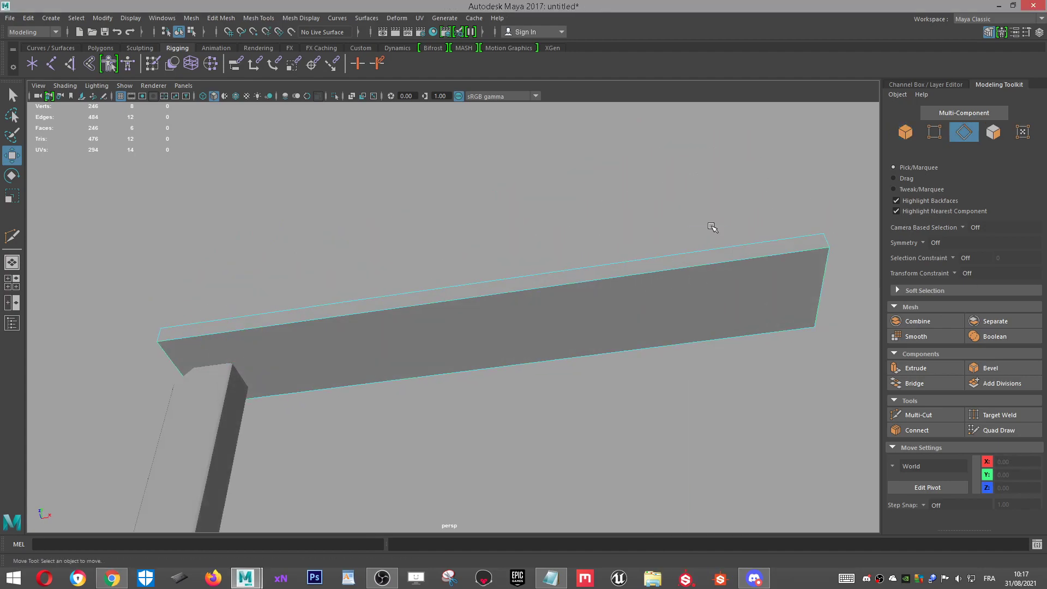
{"action": "left_click_drag", "start_coordinate": [769, 196], "coordinate": [554, 312], "text": "alt"}
{"action": "left_click", "coordinate": [358, 268]}
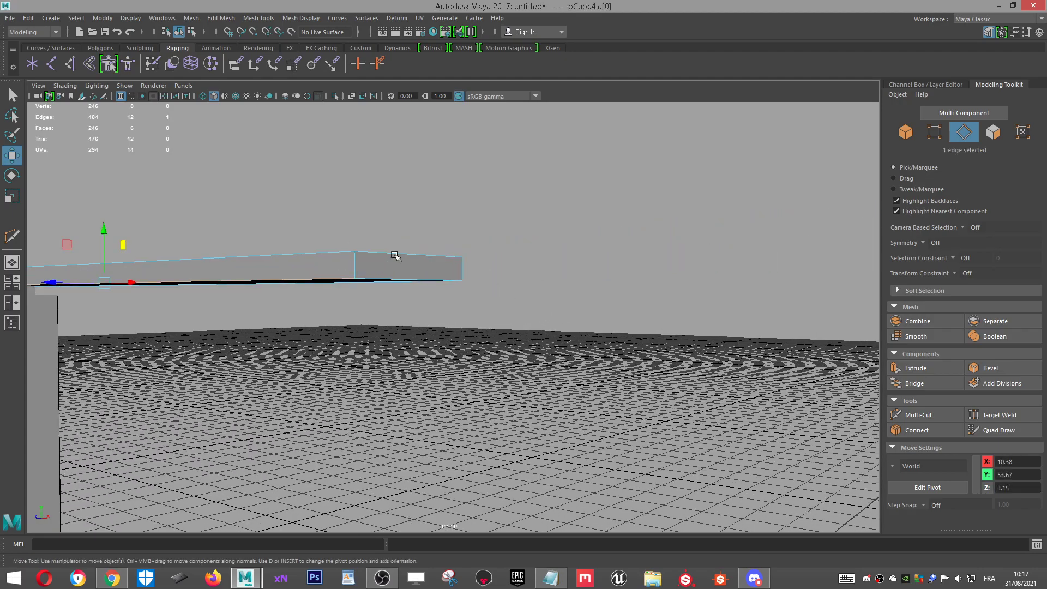
{"action": "left_click_drag", "start_coordinate": [402, 260], "coordinate": [338, 242], "text": "alt"}
{"action": "left_click", "coordinate": [295, 231]}
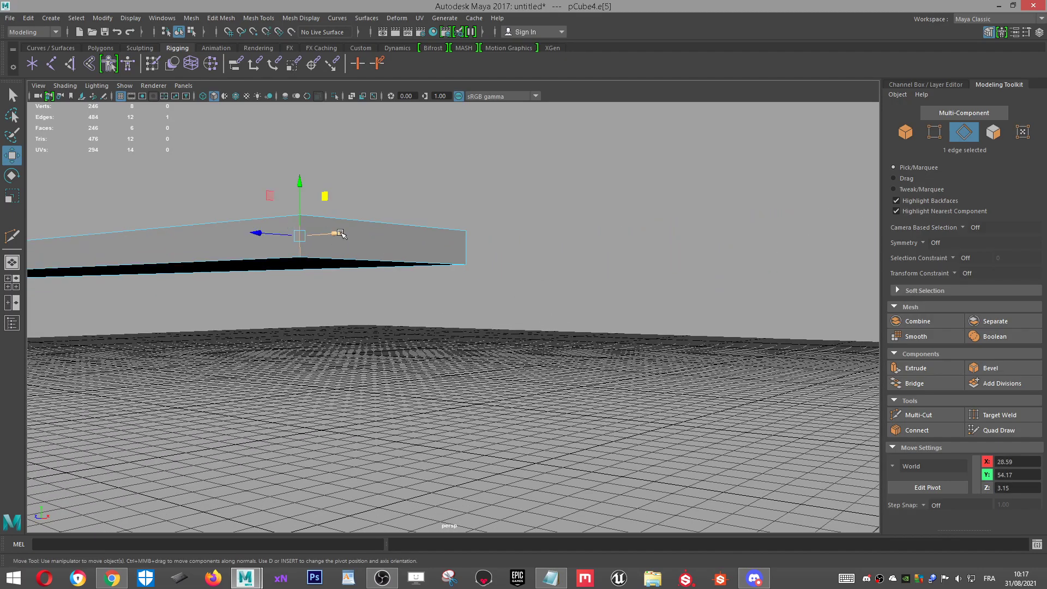
{"action": "double_click", "coordinate": [464, 240]}
{"action": "left_click_drag", "start_coordinate": [465, 236], "coordinate": [596, 315], "text": "alt"}
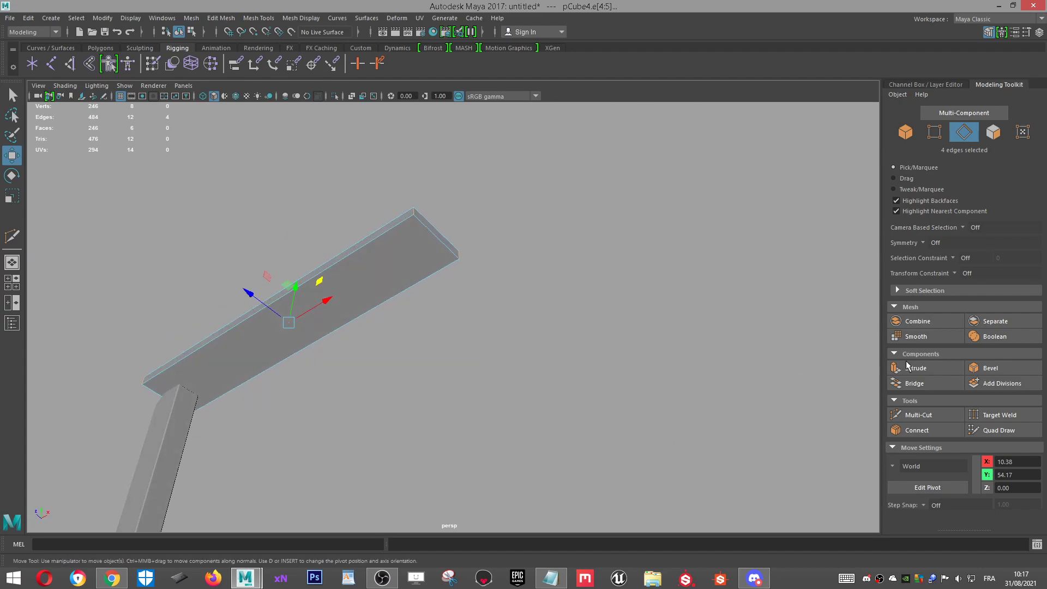
{"action": "left_click", "coordinate": [990, 367]}
{"action": "left_click_drag", "start_coordinate": [436, 254], "coordinate": [600, 264], "text": "alt"}
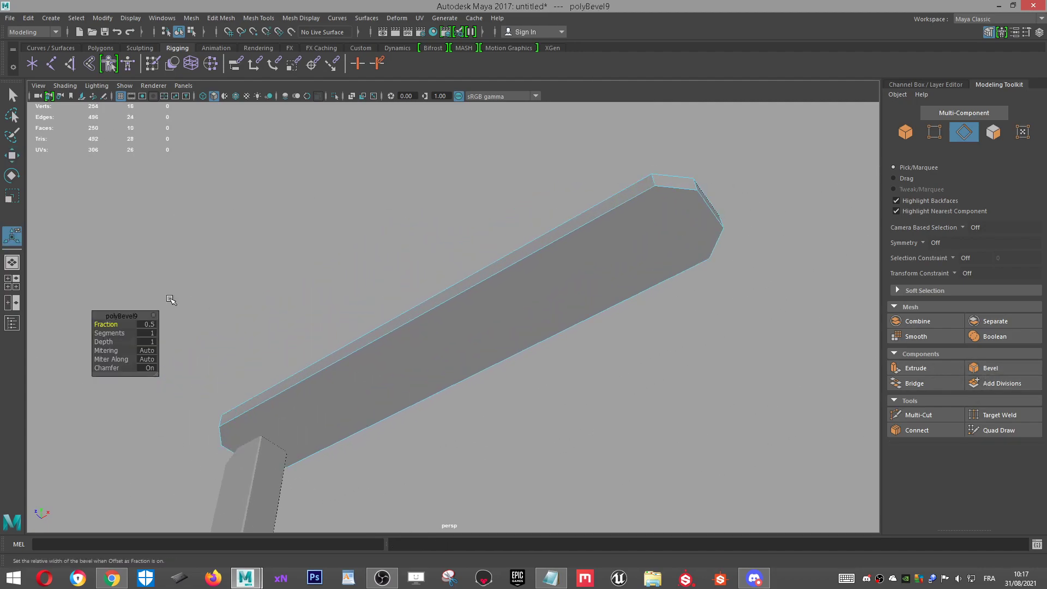
{"action": "left_click_drag", "start_coordinate": [97, 332], "coordinate": [101, 333]}
{"action": "left_click_drag", "start_coordinate": [382, 305], "coordinate": [612, 231], "text": "alt"}
Step: Select the twelve vertical edges around the bar's beveled corners and soften them
{"action": "left_click_drag", "start_coordinate": [641, 141], "coordinate": [591, 214], "text": "alt"}
{"action": "right_click_drag", "start_coordinate": [591, 215], "coordinate": [649, 189]}
{"action": "left_click", "coordinate": [729, 283]}
{"action": "left_click_drag", "start_coordinate": [728, 283], "coordinate": [528, 278], "text": "alt"}
{"action": "left_click", "coordinate": [551, 299]}
{"action": "right_click_drag", "start_coordinate": [527, 274], "coordinate": [555, 235]}
{"action": "left_click_drag", "start_coordinate": [555, 235], "coordinate": [483, 226], "text": "alt"}
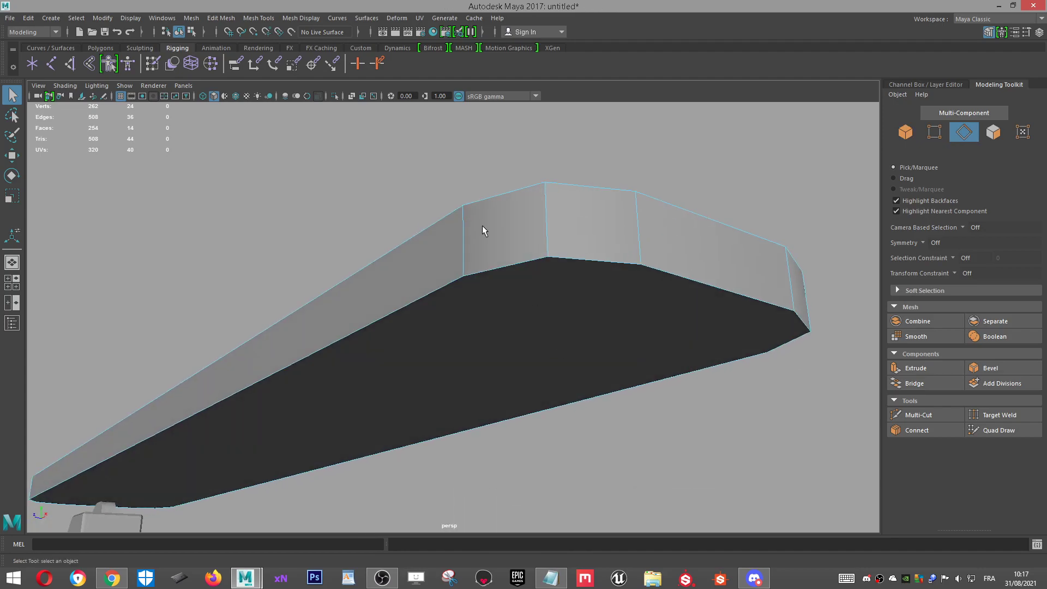
{"action": "left_click", "coordinate": [465, 231]}
{"action": "key", "text": "w"}
{"action": "double_click", "coordinate": [547, 224], "text": "shift"}
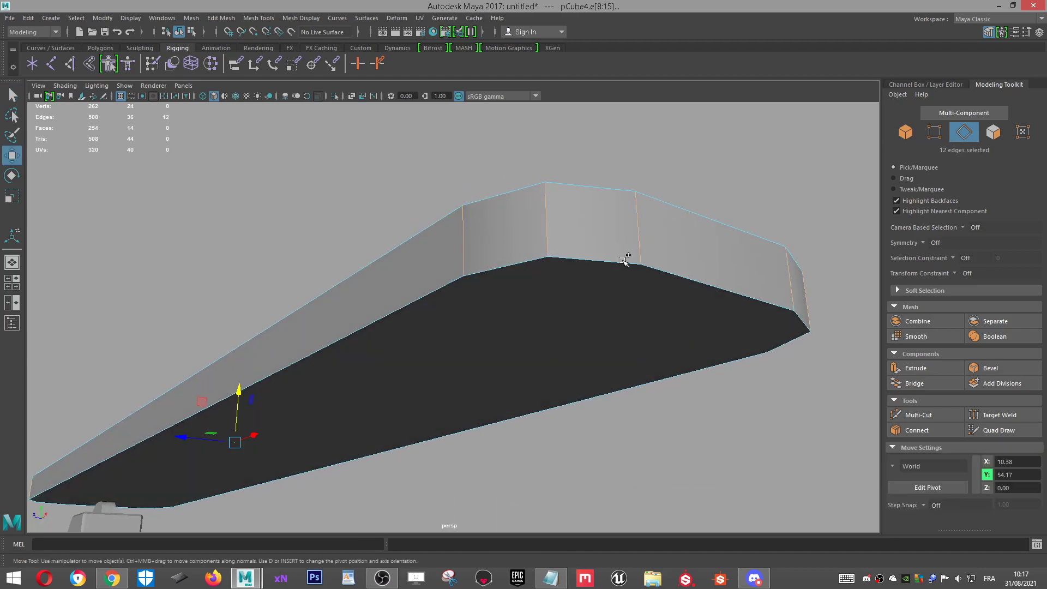
{"action": "right_click_drag", "start_coordinate": [605, 222], "coordinate": [606, 225], "text": "shift"}
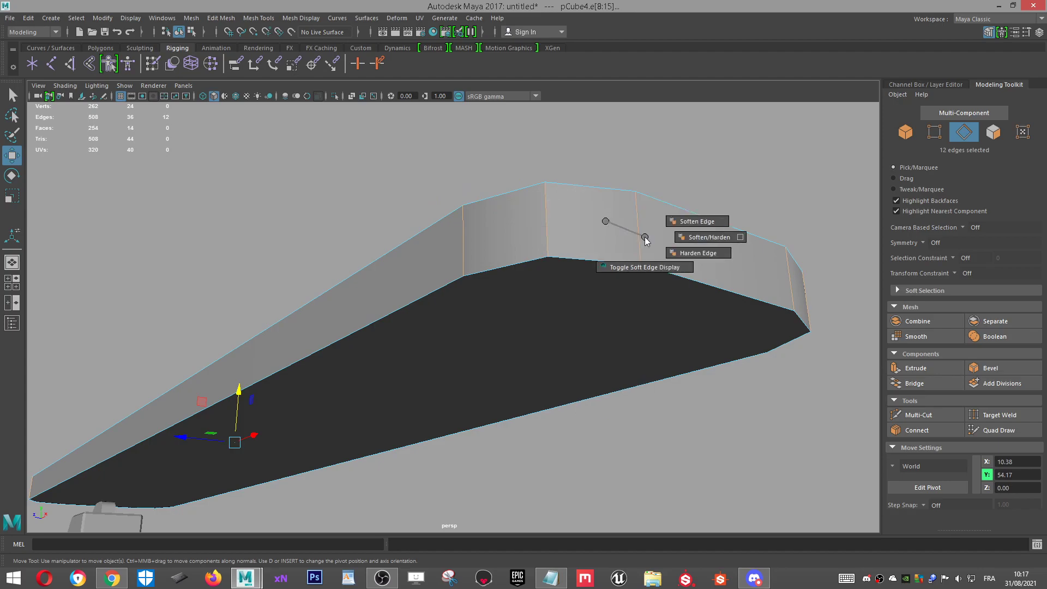
{"action": "left_click_drag", "start_coordinate": [678, 222], "coordinate": [535, 229], "text": "alt"}
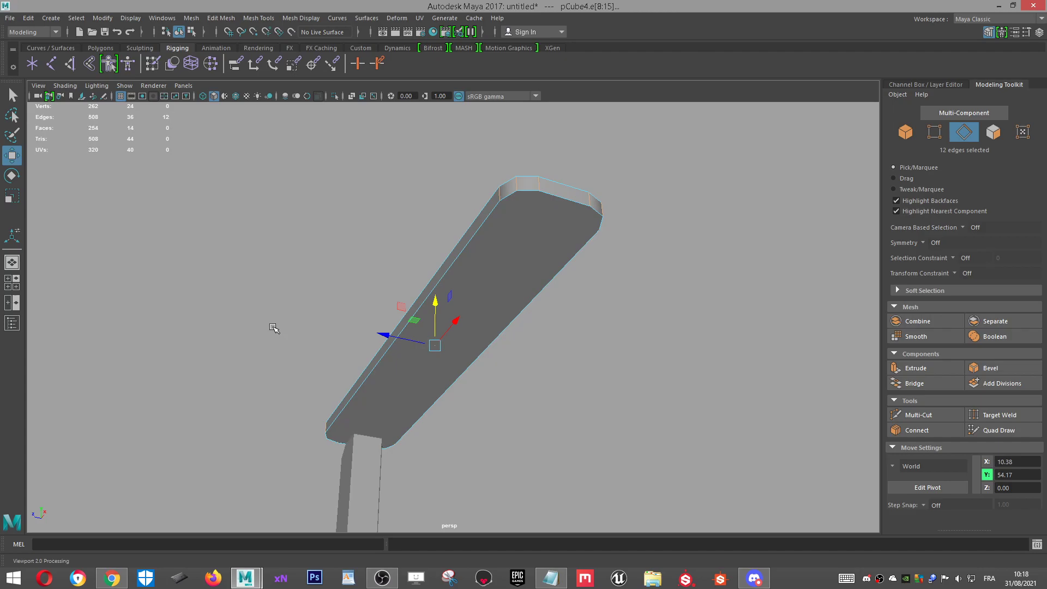
{"action": "mouse_move", "coordinate": [485, 237]}
{"action": "right_mouse_down"}
{"action": "mouse_move", "coordinate": [488, 254]}
{"action": "mouse_move", "coordinate": [421, 175]}
{"action": "mouse_move", "coordinate": [485, 240]}
{"action": "right_mouse_up"}
Step: Cut two edges across the bar's top face at its free end, joining opposite corner vertices with Multi-Cut
{"action": "left_click_drag", "start_coordinate": [492, 156], "coordinate": [494, 315], "text": "alt"}
{"action": "right_click_drag", "start_coordinate": [493, 315], "coordinate": [492, 240]}
{"action": "left_click_drag", "start_coordinate": [524, 280], "coordinate": [584, 275], "text": "alt"}
{"action": "right_click_drag", "start_coordinate": [562, 326], "coordinate": [494, 262]}
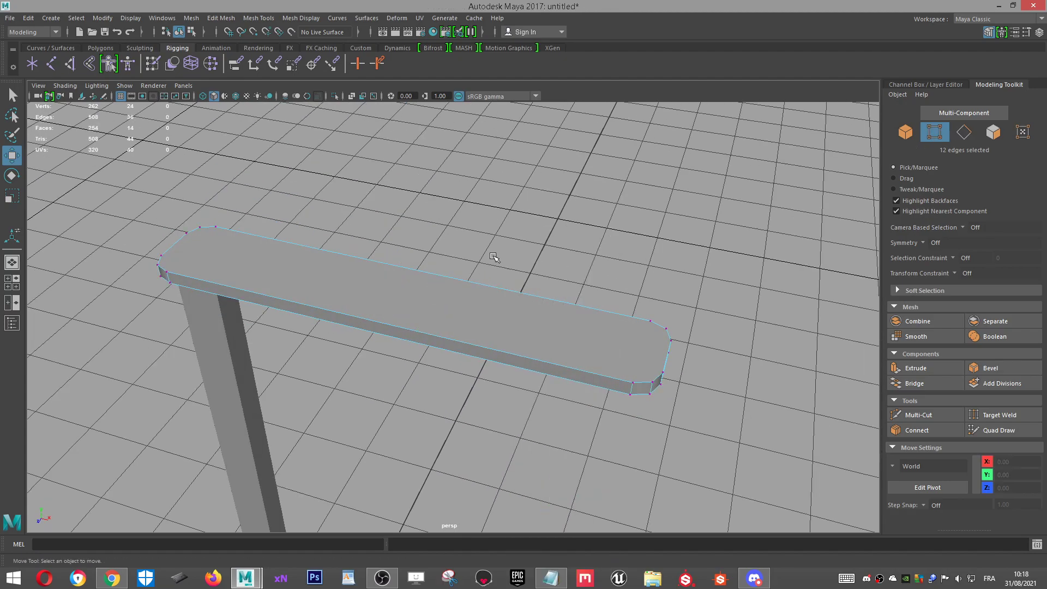
{"action": "left_click", "coordinate": [954, 419]}
{"action": "scroll", "coordinate": [714, 382], "scroll_direction": "up", "scroll_amount": 3}
{"action": "scroll", "coordinate": [600, 349], "scroll_direction": "up", "scroll_amount": 4}
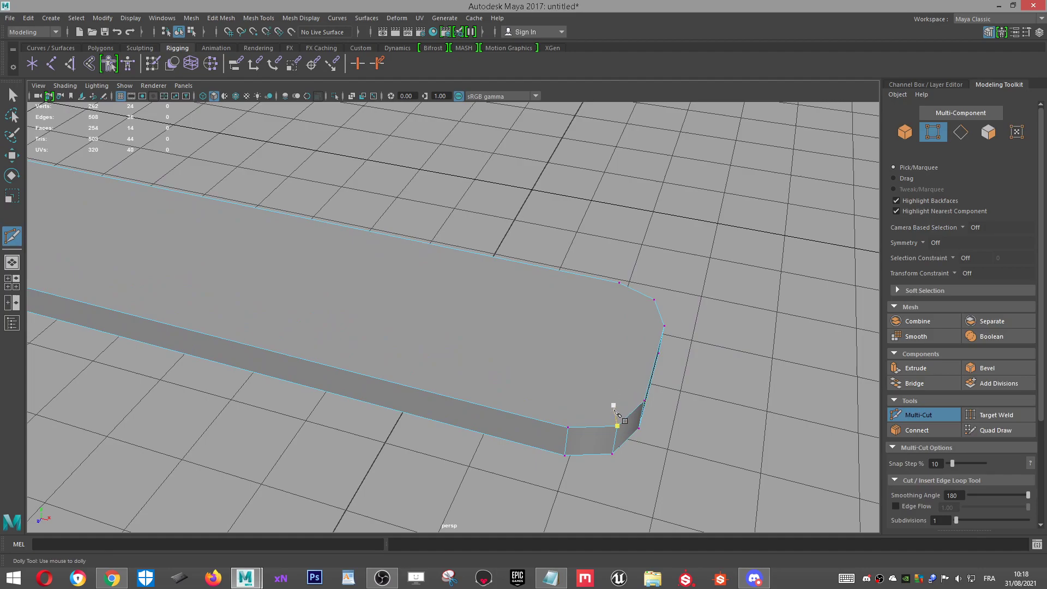
{"action": "left_click_drag", "start_coordinate": [685, 401], "coordinate": [652, 376], "text": "alt"}
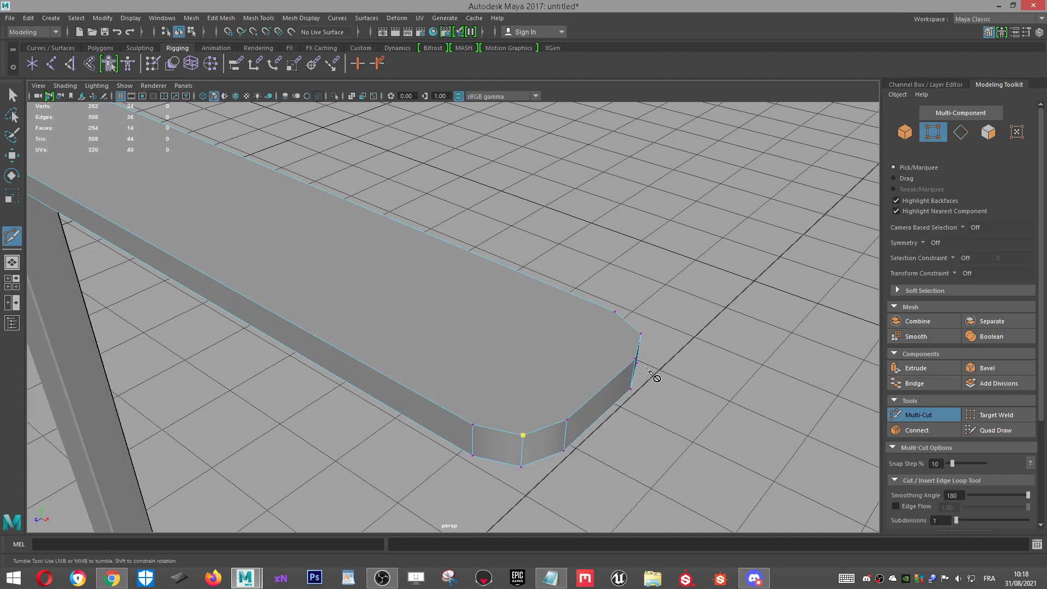
{"action": "left_click", "coordinate": [633, 339]}
{"action": "right_click", "coordinate": [628, 321]}
{"action": "left_click", "coordinate": [624, 317]}
{"action": "left_click", "coordinate": [473, 424]}
{"action": "right_click", "coordinate": [482, 427]}
{"action": "left_click", "coordinate": [473, 425]}
{"action": "scroll", "coordinate": [390, 322], "scroll_direction": "down", "scroll_amount": 6}
Step: Cut two matching edges across the bar's top face at the post end, joining the opposite corner vertices
{"action": "middle_click_drag", "start_coordinate": [403, 304], "coordinate": [671, 315], "text": "alt"}
{"action": "left_click_drag", "start_coordinate": [561, 236], "coordinate": [525, 199], "text": "alt"}
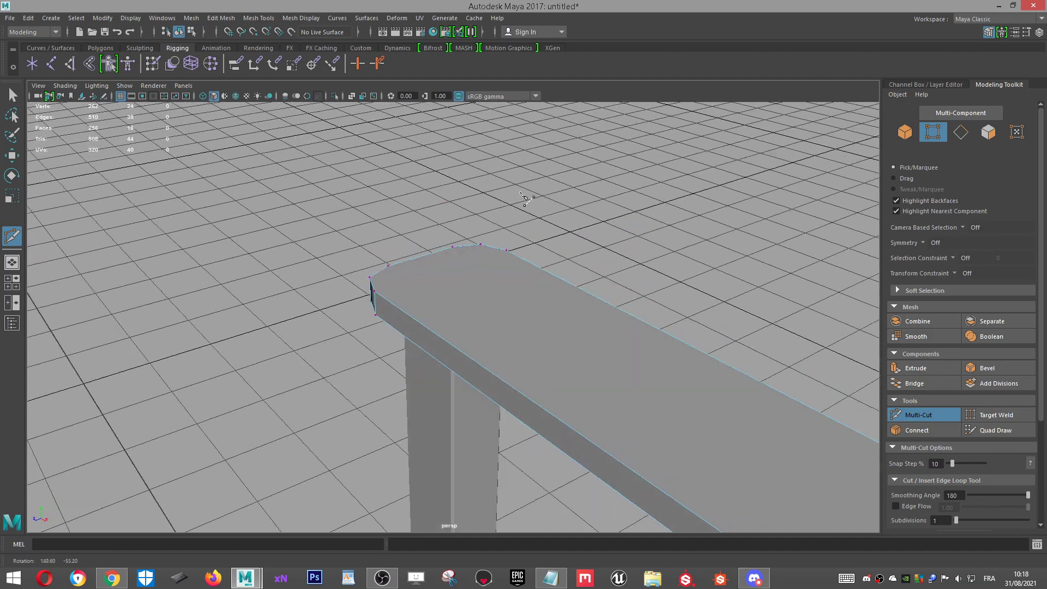
{"action": "left_click", "coordinate": [506, 251]}
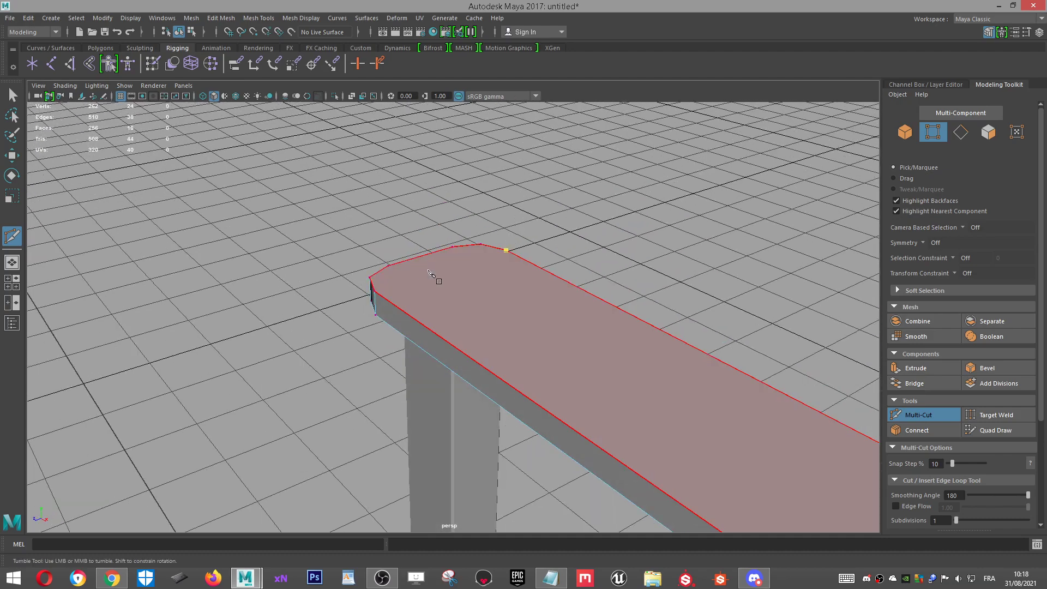
{"action": "left_click", "coordinate": [375, 289]}
{"action": "left_click_drag", "start_coordinate": [375, 289], "coordinate": [570, 292], "text": "alt"}
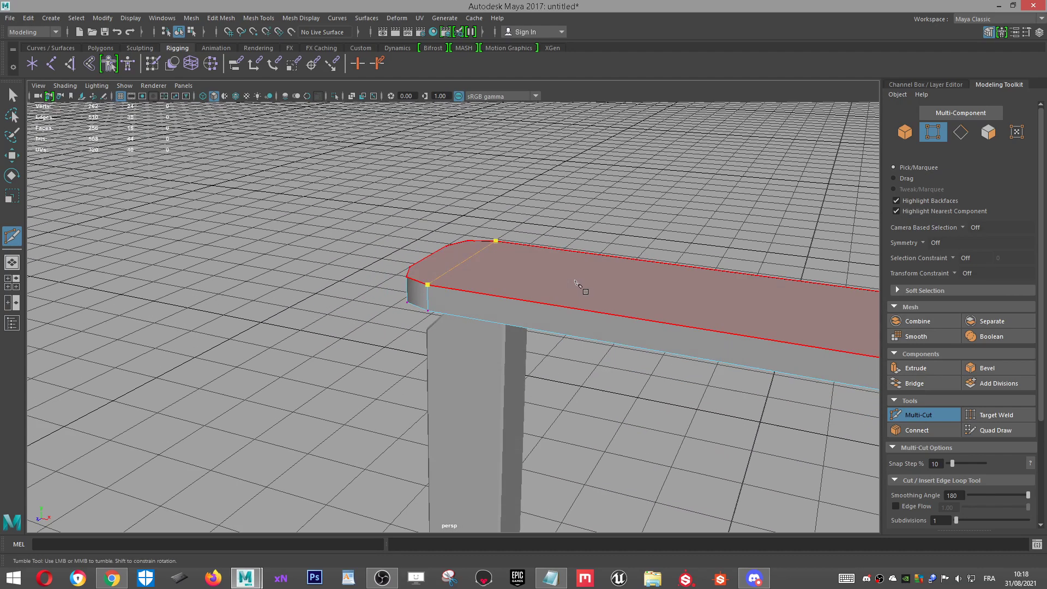
{"action": "scroll", "coordinate": [568, 290], "scroll_direction": "up", "scroll_amount": 2}
{"action": "right_click", "coordinate": [516, 269]}
{"action": "left_click_drag", "start_coordinate": [423, 277], "coordinate": [447, 301], "text": "alt"}
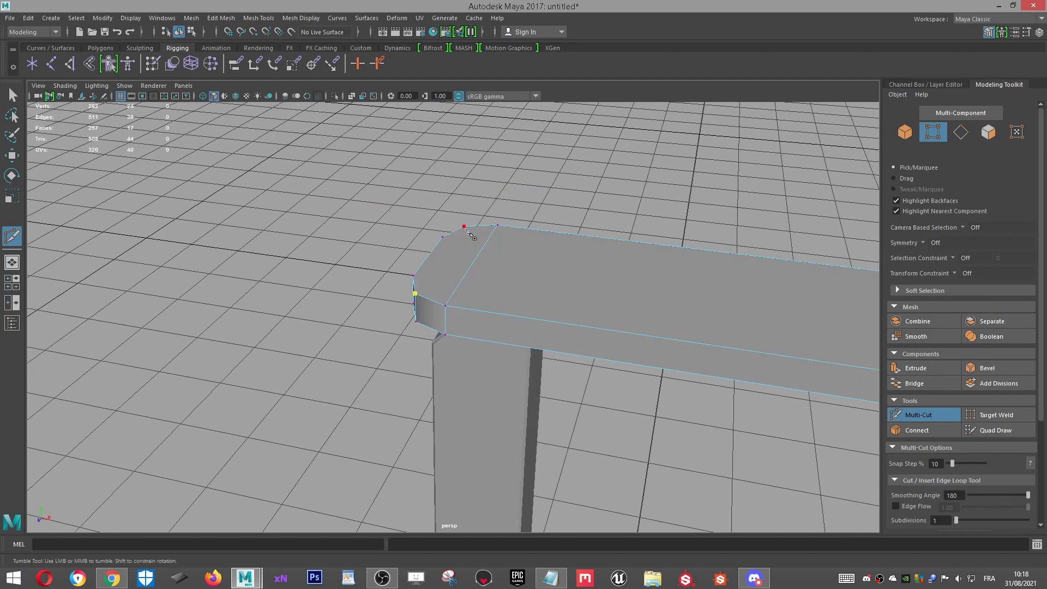
{"action": "scroll", "coordinate": [641, 194], "scroll_direction": "down", "scroll_amount": 3}
Step: Extrude the bar's underside face and scale it uniformly inward to form an inset
{"action": "left_click_drag", "start_coordinate": [620, 231], "coordinate": [575, 303], "text": "alt"}
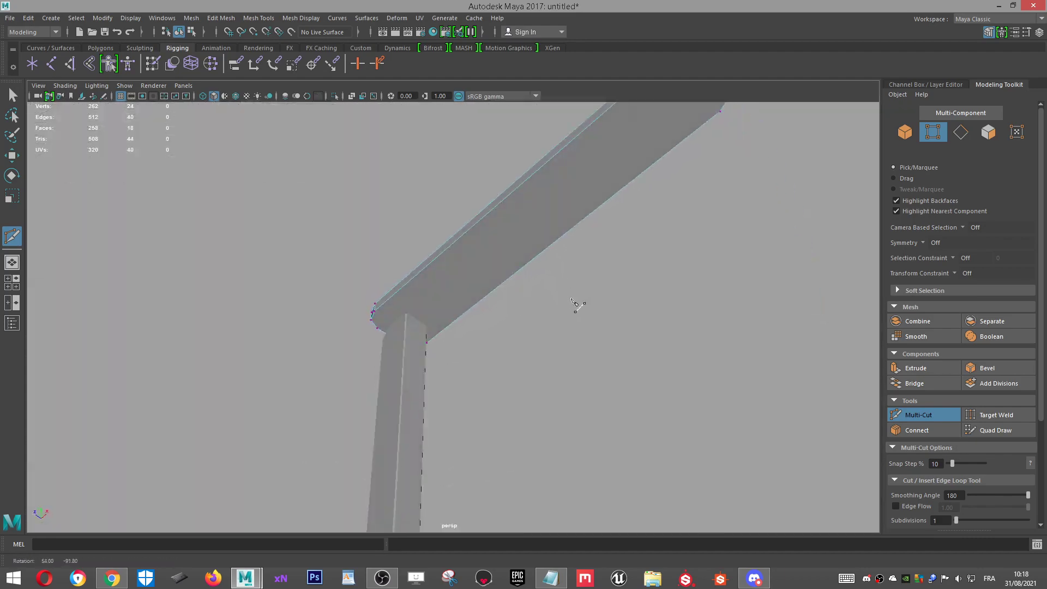
{"action": "key", "text": "w"}
{"action": "left_click_drag", "start_coordinate": [631, 215], "coordinate": [548, 203], "text": "alt"}
{"action": "right_click_drag", "start_coordinate": [548, 203], "coordinate": [547, 226]}
{"action": "left_click", "coordinate": [548, 225]}
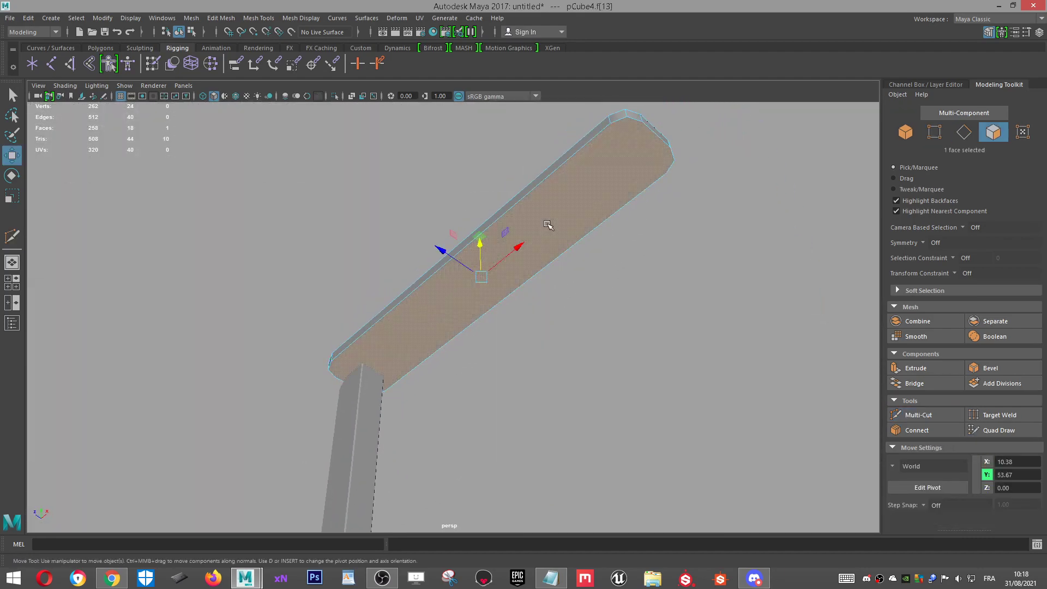
{"action": "left_click", "coordinate": [916, 369]}
{"action": "key", "text": "r"}
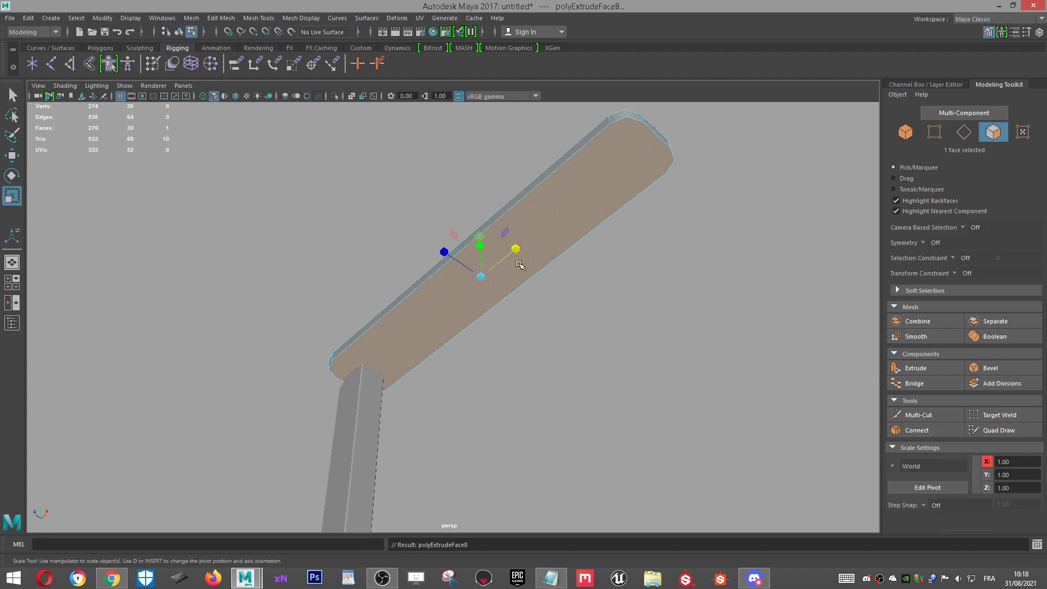
{"action": "left_click_drag", "start_coordinate": [482, 280], "coordinate": [453, 281]}
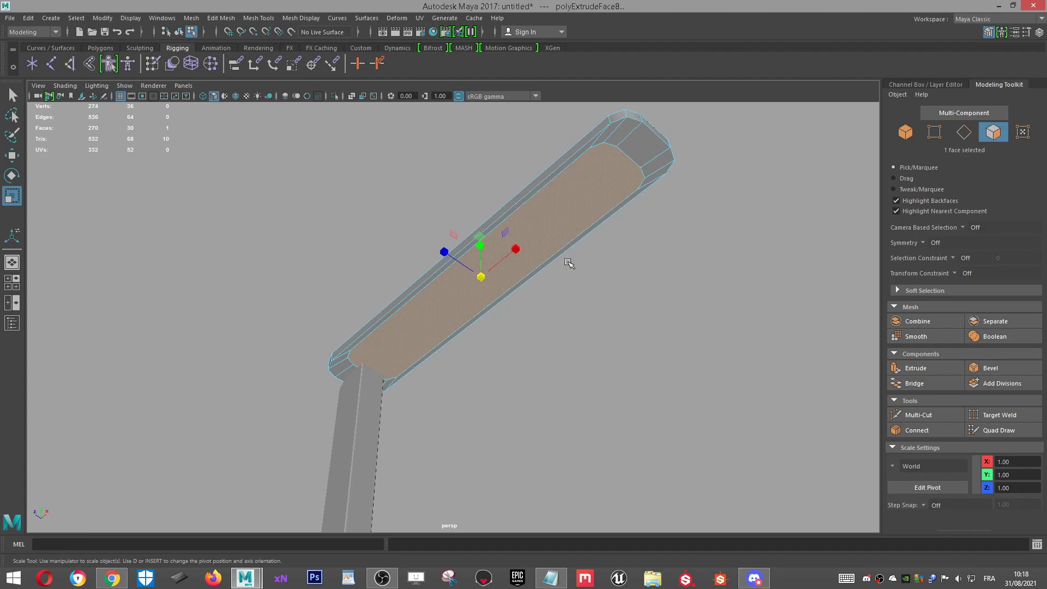
Step: Move the inset underside face along X away from the post to X 13.30
{"action": "scroll", "coordinate": [556, 269], "scroll_direction": "up", "scroll_amount": 1}
{"action": "left_click_drag", "start_coordinate": [550, 253], "coordinate": [701, 241], "text": "alt"}
{"action": "scroll", "coordinate": [585, 253], "scroll_direction": "down", "scroll_amount": 1}
{"action": "middle_click_drag", "start_coordinate": [632, 300], "coordinate": [561, 344], "text": "alt"}
{"action": "scroll", "coordinate": [561, 344], "scroll_direction": "down", "scroll_amount": 1}
{"action": "scroll", "coordinate": [540, 347], "scroll_direction": "up", "scroll_amount": 1}
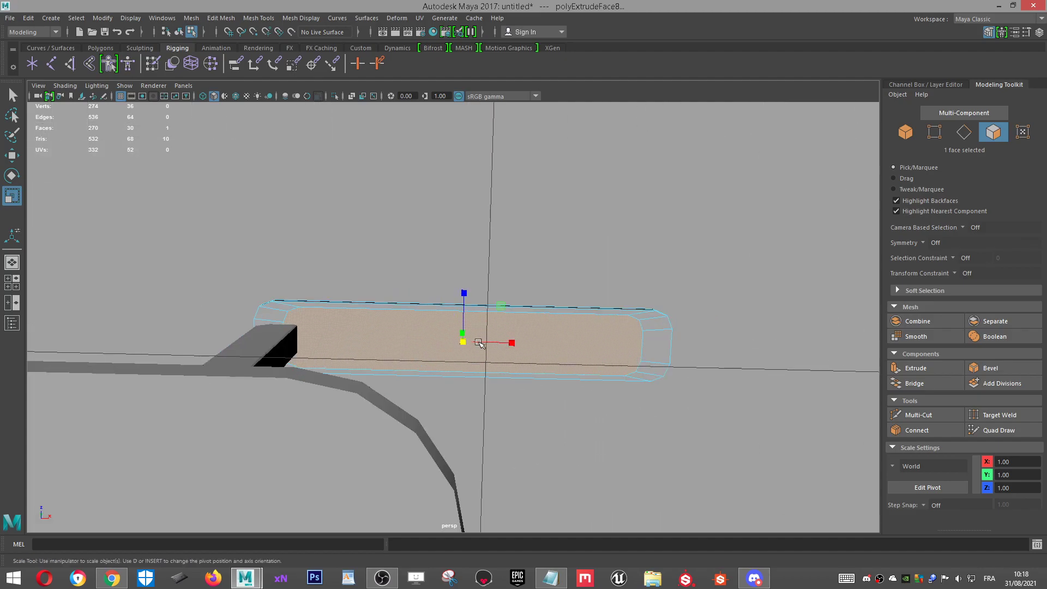
{"action": "left_click_drag", "start_coordinate": [642, 384], "coordinate": [592, 408], "text": "alt"}
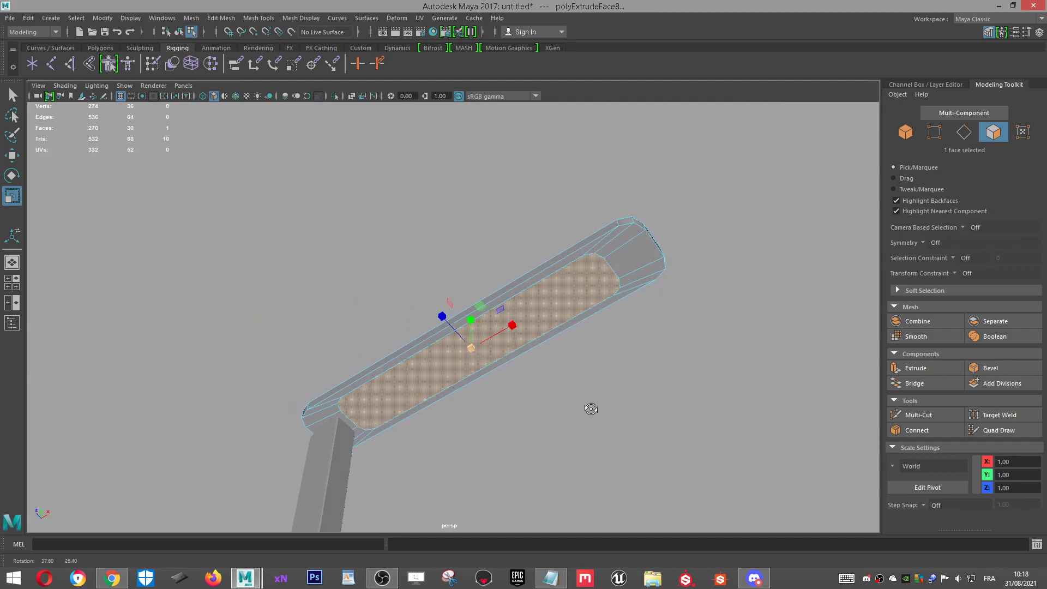
{"action": "key", "text": "w"}
{"action": "left_click_drag", "start_coordinate": [518, 333], "coordinate": [668, 307]}
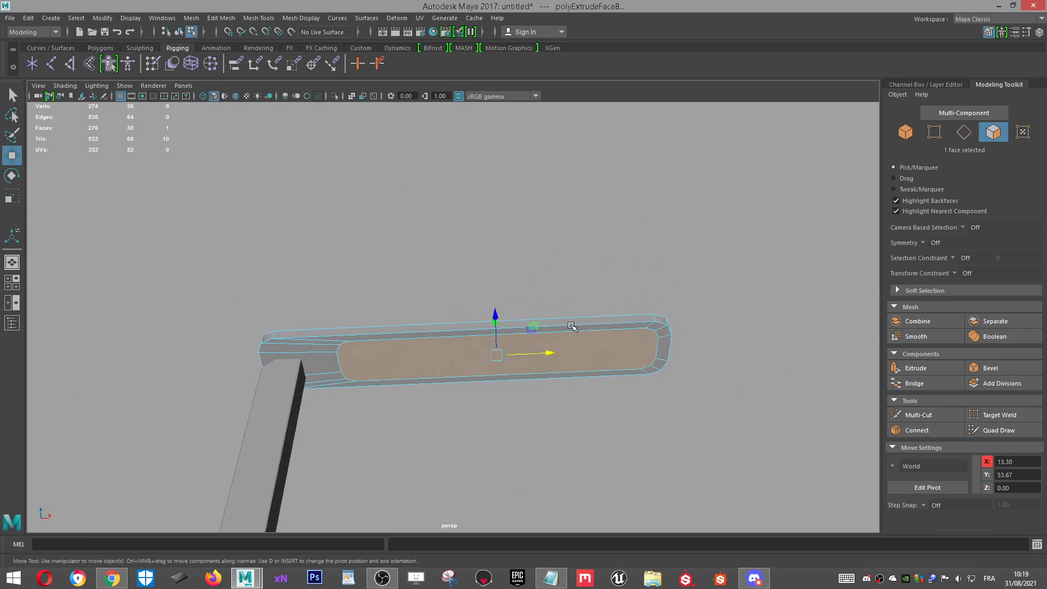
Step: Scale the inset underside face along Z to adjust its width within the bar
{"action": "scroll", "coordinate": [291, 342], "scroll_direction": "up", "scroll_amount": 2}
{"action": "left_click_drag", "start_coordinate": [592, 373], "coordinate": [591, 339], "text": "alt"}
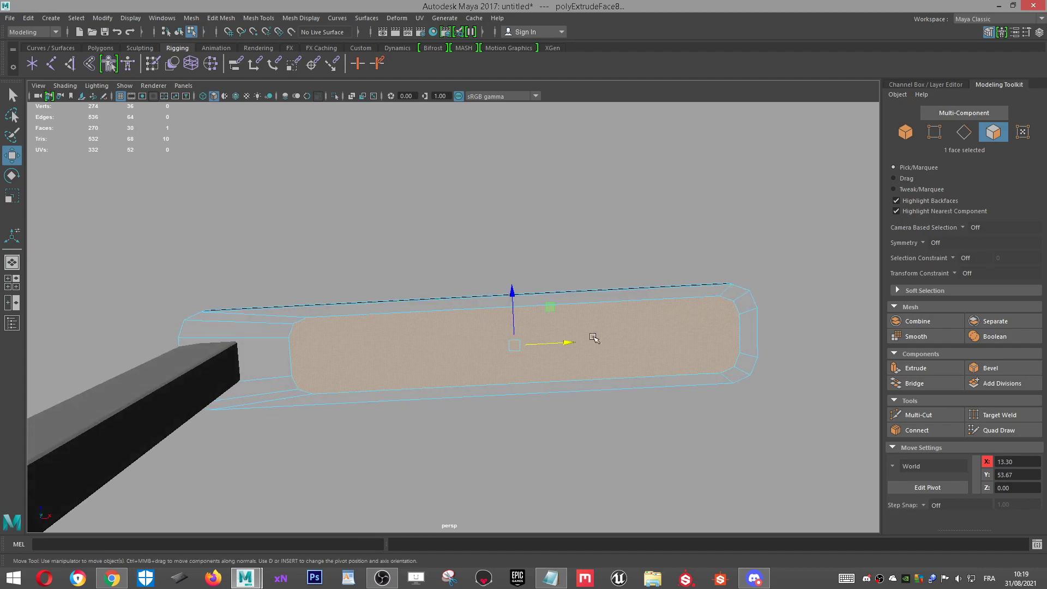
{"action": "key", "text": "r"}
{"action": "left_click_drag", "start_coordinate": [516, 299], "coordinate": [567, 377]}
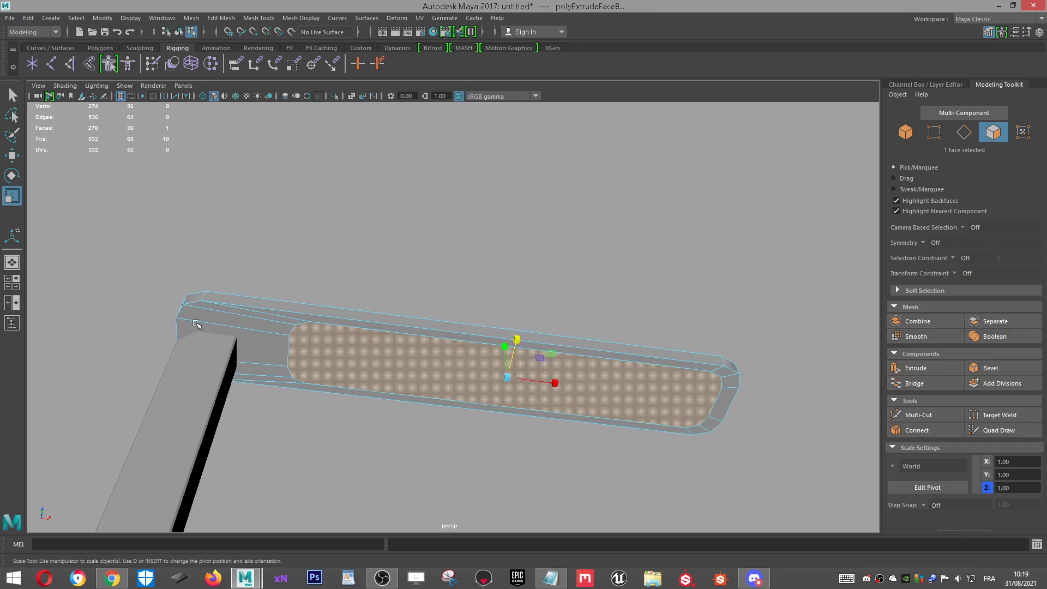
Step: Extrude the inset face again and move it up into the bar to Y 53.94, forming a shallow recess
{"action": "scroll", "coordinate": [458, 390], "scroll_direction": "down", "scroll_amount": 3}
{"action": "left_click_drag", "start_coordinate": [458, 390], "coordinate": [638, 407], "text": "alt"}
{"action": "scroll", "coordinate": [659, 384], "scroll_direction": "up", "scroll_amount": 6}
{"action": "middle_click_drag", "start_coordinate": [695, 425], "coordinate": [575, 374], "text": "alt"}
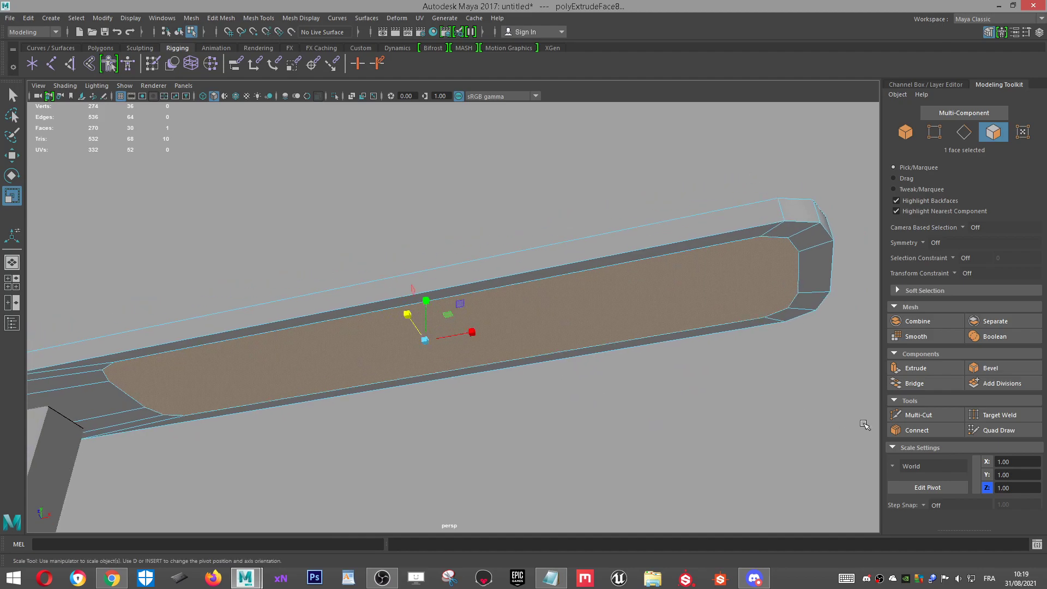
{"action": "left_click", "coordinate": [915, 368]}
{"action": "key", "text": "w"}
{"action": "left_click_drag", "start_coordinate": [426, 315], "coordinate": [426, 301]}
{"action": "middle_click_drag", "start_coordinate": [494, 331], "coordinate": [512, 345], "text": "alt"}
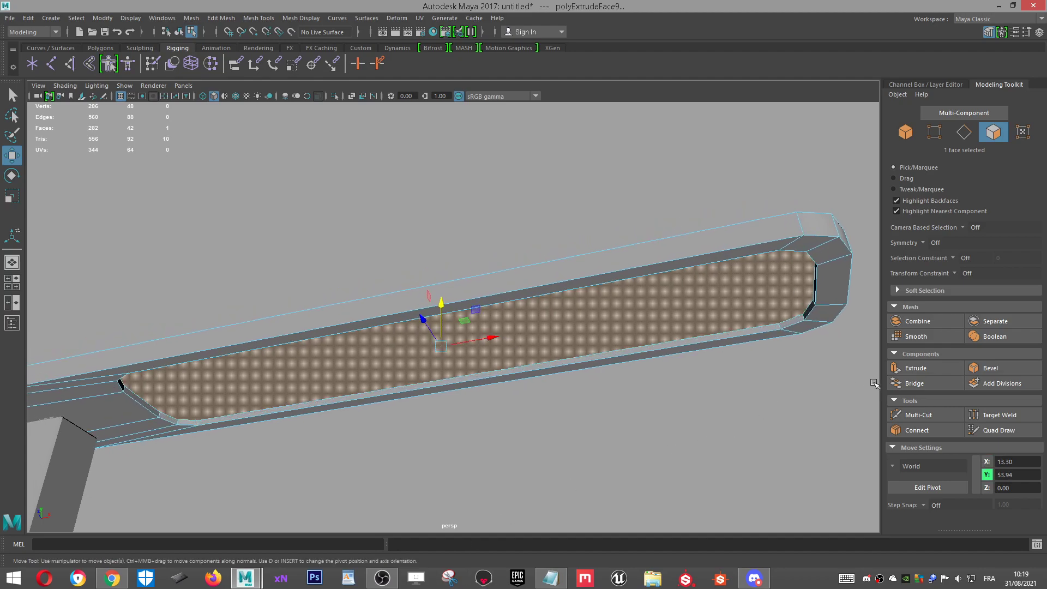
Step: Extrude the recessed face and scale it slightly inward, adjusting along X to leave a thin border; undo the last extra adjustment
{"action": "left_click", "coordinate": [925, 371]}
{"action": "key", "text": "r"}
{"action": "left_click", "coordinate": [439, 345]}
{"action": "left_click_drag", "start_coordinate": [439, 345], "coordinate": [488, 282], "text": "alt"}
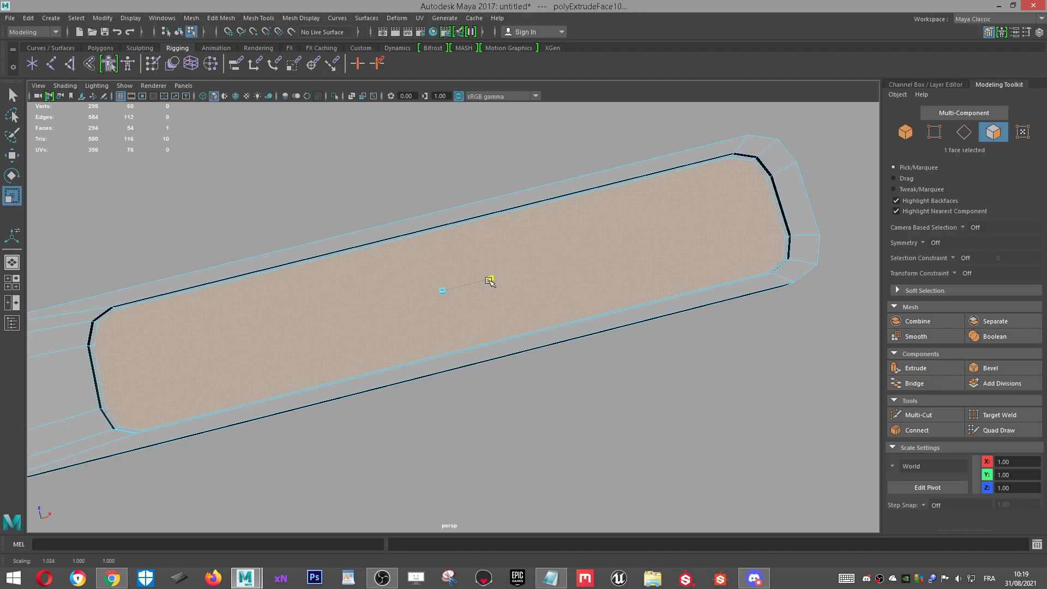
{"action": "mouse_move", "coordinate": [489, 281]}
{"action": "left_mouse_down"}
{"action": "mouse_move", "coordinate": [504, 258]}
{"action": "mouse_move", "coordinate": [462, 264]}
{"action": "mouse_move", "coordinate": [439, 285]}
{"action": "mouse_move", "coordinate": [487, 288]}
{"action": "left_mouse_up"}
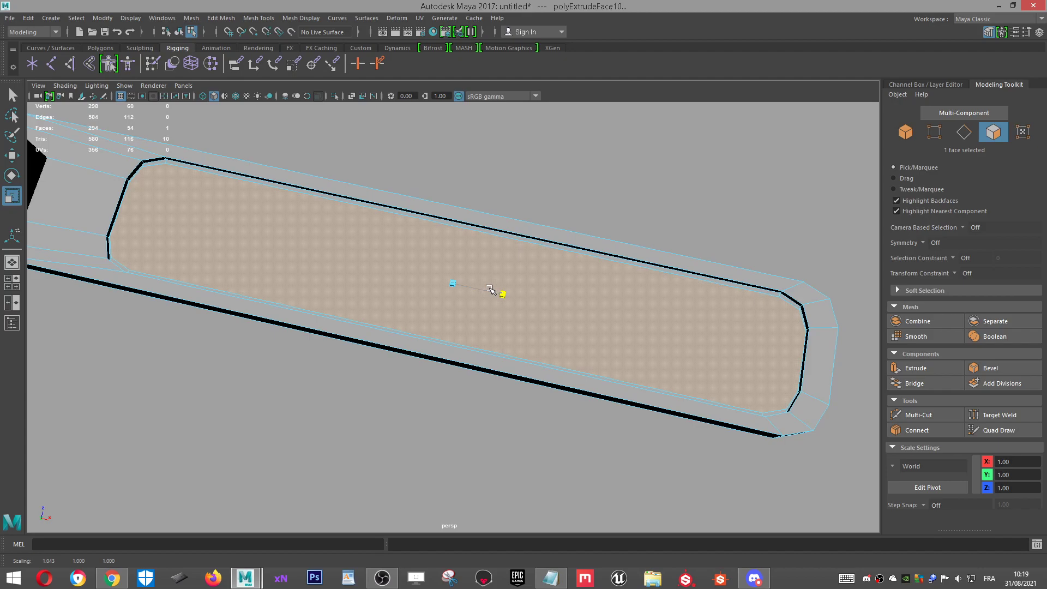
{"action": "left_click_drag", "start_coordinate": [486, 289], "coordinate": [502, 235]}
{"action": "key", "text": "ctrl+z"}
{"action": "scroll", "coordinate": [656, 519], "scroll_direction": "up", "scroll_amount": 4}
{"action": "left_click_drag", "start_coordinate": [656, 519], "coordinate": [571, 489], "text": "alt"}
{"action": "left_click_drag", "start_coordinate": [640, 452], "coordinate": [593, 469], "text": "alt"}
{"action": "scroll", "coordinate": [594, 468], "scroll_direction": "up", "scroll_amount": 3}
{"action": "middle_click_drag", "start_coordinate": [658, 427], "coordinate": [590, 455], "text": "alt"}
{"action": "left_click_drag", "start_coordinate": [752, 394], "coordinate": [755, 351], "text": "alt"}
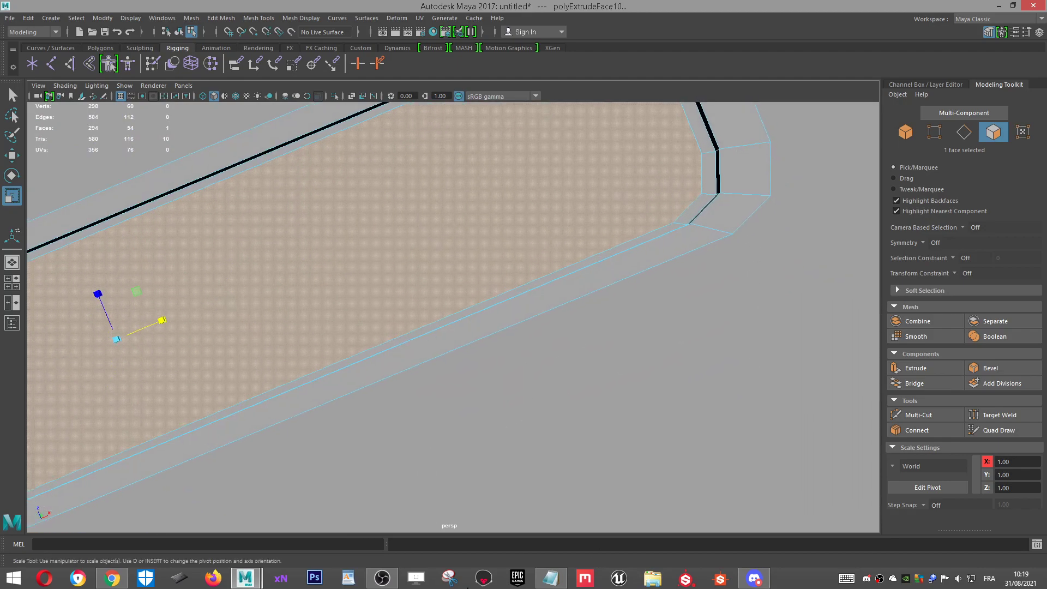
Step: Select the thin border's inner edge at the recess's rounded corner and turn on camera-based selection for the Select tool
{"action": "left_click_drag", "start_coordinate": [681, 201], "coordinate": [605, 369], "text": "alt"}
{"action": "right_click_drag", "start_coordinate": [638, 263], "coordinate": [637, 224]}
{"action": "left_click_drag", "start_coordinate": [687, 229], "coordinate": [619, 225], "text": "alt"}
{"action": "scroll", "coordinate": [628, 241], "scroll_direction": "up", "scroll_amount": 5}
{"action": "left_click", "coordinate": [674, 238]}
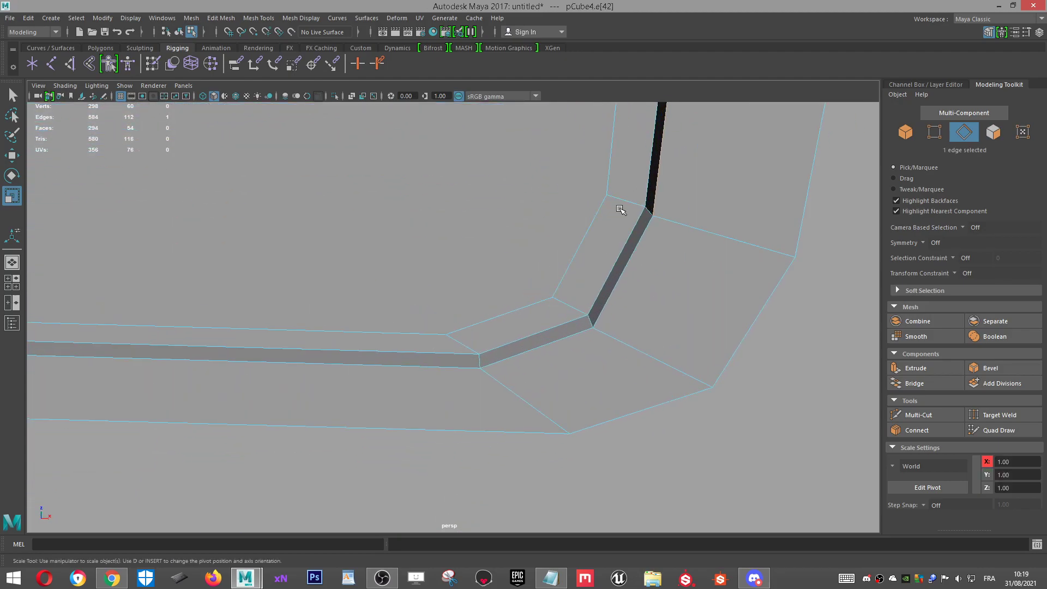
{"action": "left_click", "coordinate": [626, 202]}
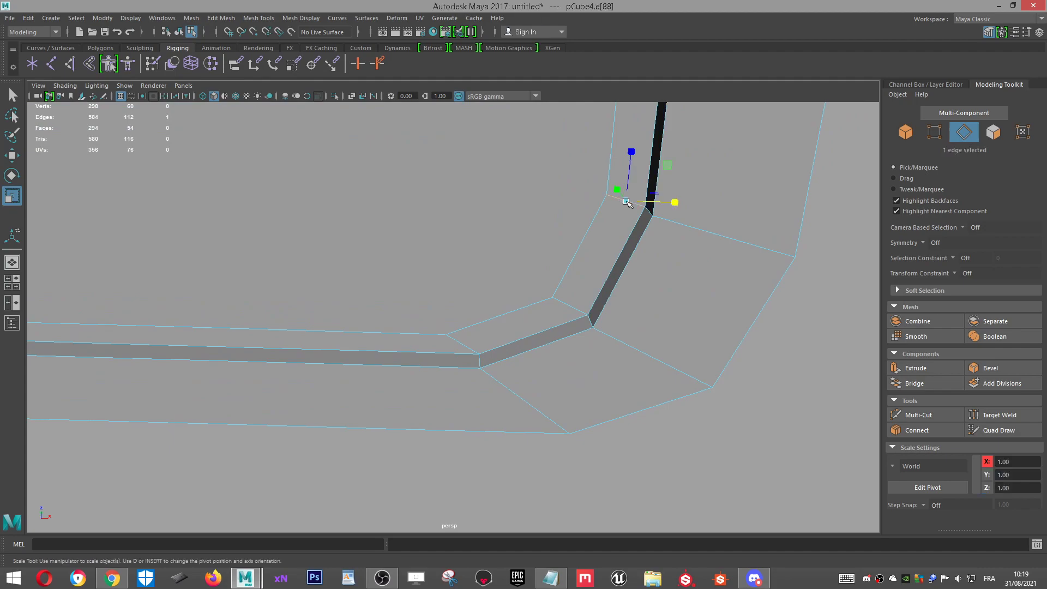
{"action": "left_click", "coordinate": [561, 300], "text": "shift"}
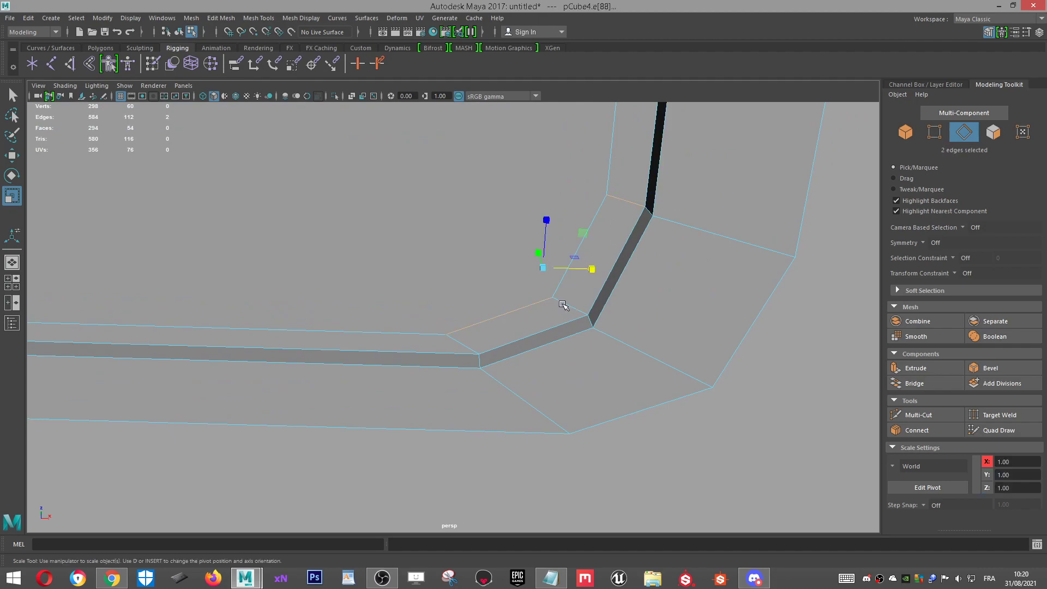
{"action": "left_click", "coordinate": [571, 305]}
{"action": "double_click", "coordinate": [12, 95]}
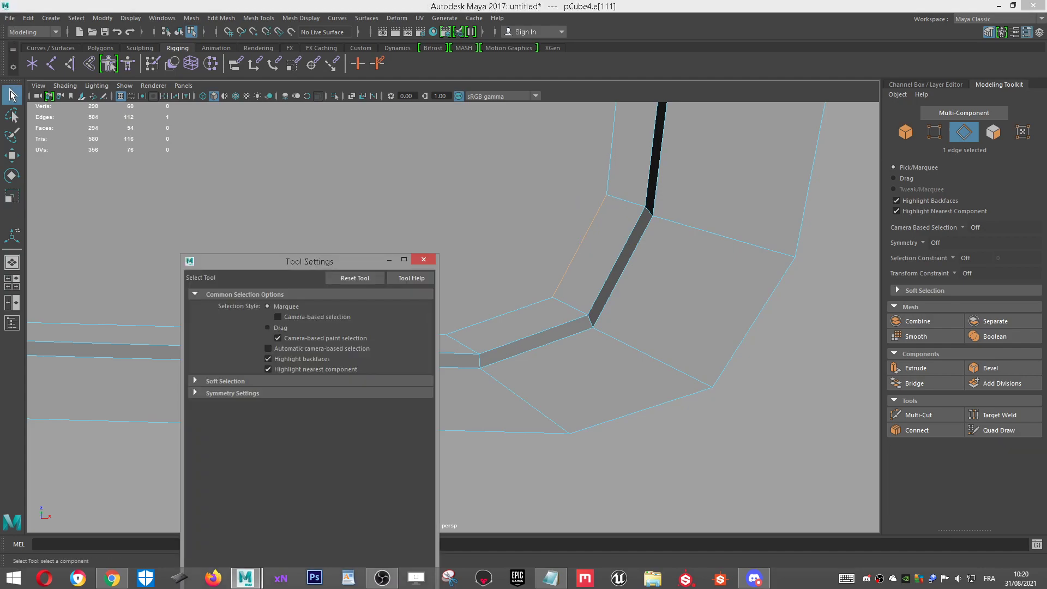
{"action": "left_click", "coordinate": [306, 316]}
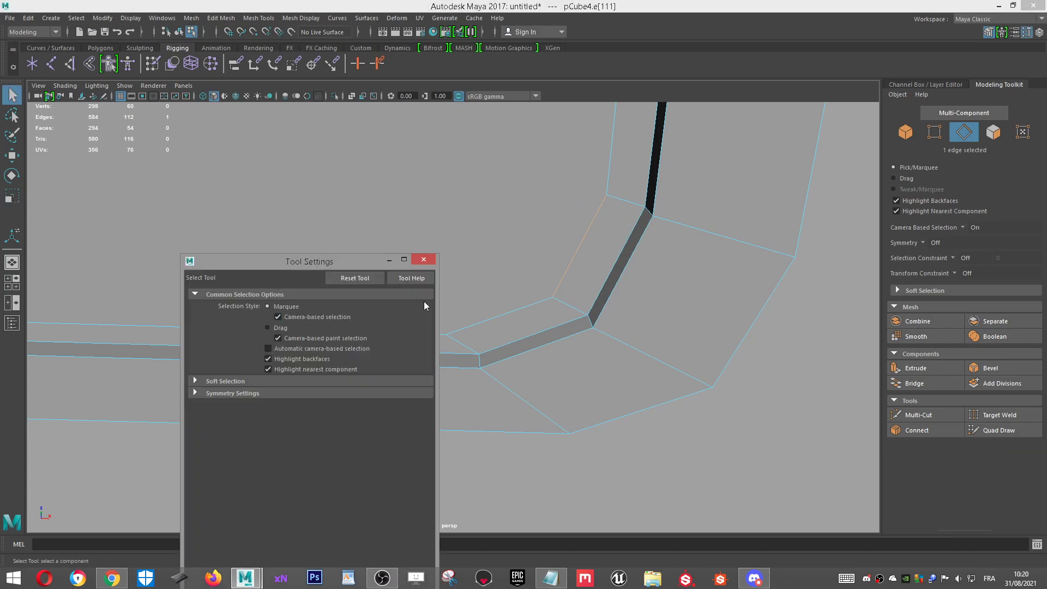
Step: Close the Select tool settings, try to bevel the ring of short edges crossing the recess's thin border, and undo it
{"action": "left_click", "coordinate": [420, 251]}
{"action": "left_click", "coordinate": [423, 259]}
{"action": "left_click", "coordinate": [563, 300]}
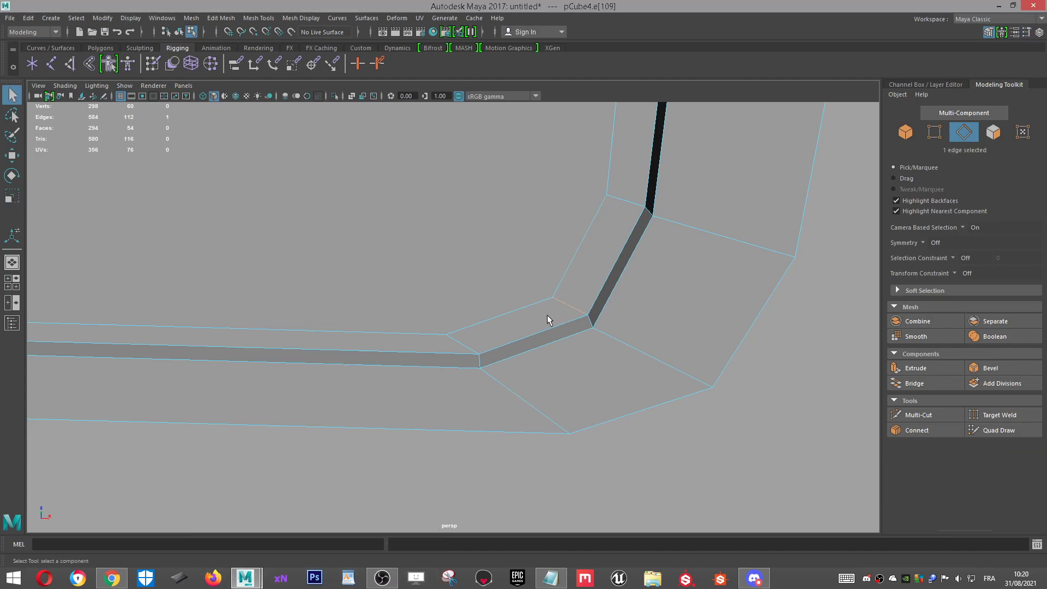
{"action": "key", "text": "w"}
{"action": "double_click", "coordinate": [463, 342]}
{"action": "left_click_drag", "start_coordinate": [505, 266], "coordinate": [559, 301], "text": "alt"}
{"action": "middle_click_drag", "start_coordinate": [303, 233], "coordinate": [762, 201], "text": "alt"}
{"action": "left_click_drag", "start_coordinate": [676, 243], "coordinate": [594, 214], "text": "alt"}
{"action": "scroll", "coordinate": [593, 215], "scroll_direction": "up", "scroll_amount": 3}
{"action": "middle_click_drag", "start_coordinate": [594, 215], "coordinate": [579, 249], "text": "alt"}
{"action": "left_click_drag", "start_coordinate": [579, 249], "coordinate": [498, 259], "text": "alt"}
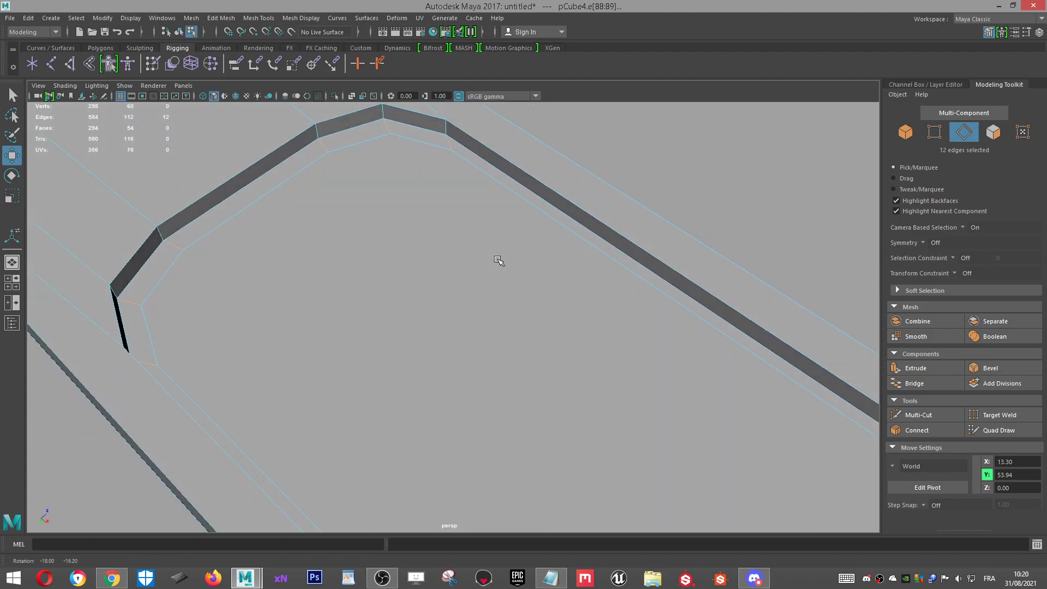
{"action": "left_click", "coordinate": [986, 369]}
{"action": "mouse_move", "coordinate": [374, 198]}
{"action": "left_mouse_down", "text": "alt"}
{"action": "mouse_move", "coordinate": [341, 217]}
{"action": "mouse_move", "coordinate": [349, 180]}
{"action": "mouse_move", "coordinate": [357, 191]}
{"action": "left_mouse_up", "text": "alt"}
{"action": "key", "text": "ctrl+z"}
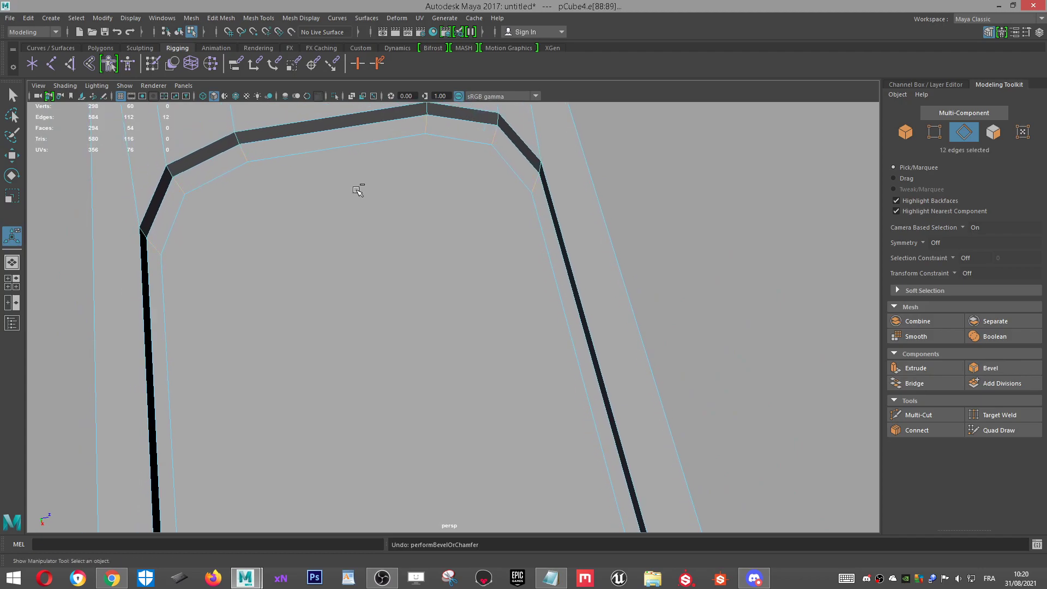
{"action": "key", "text": "ctrl+z"}
Step: Examine the recess's rounded corners, side walls and thin inner border from several angles
{"action": "left_click_drag", "start_coordinate": [426, 122], "coordinate": [426, 181], "text": "alt"}
{"action": "scroll", "coordinate": [449, 202], "scroll_direction": "down", "scroll_amount": 1}
{"action": "middle_click_drag", "start_coordinate": [485, 282], "coordinate": [483, 249], "text": "alt"}
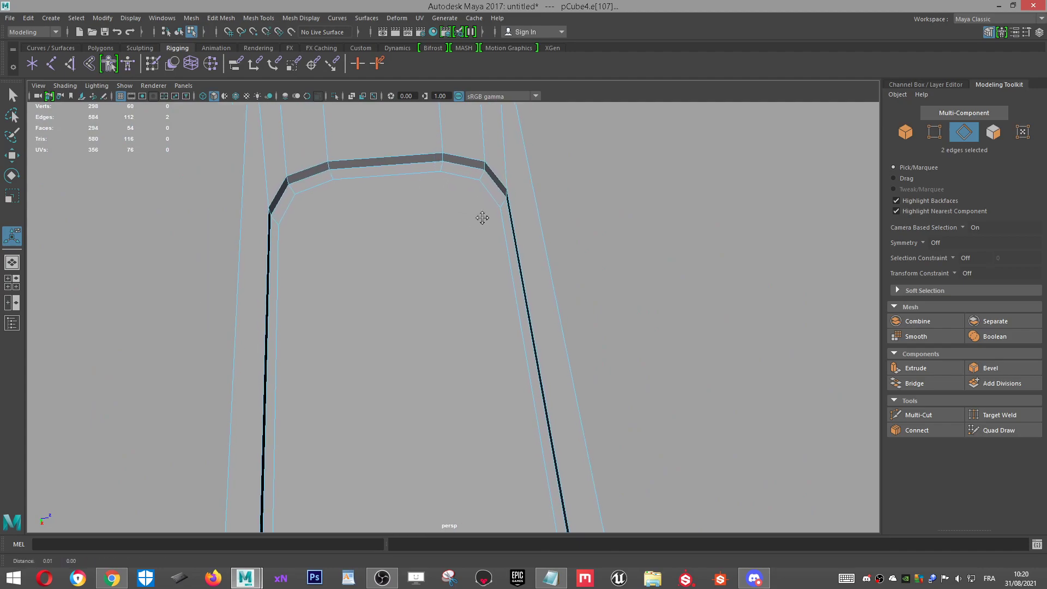
{"action": "scroll", "coordinate": [505, 140], "scroll_direction": "up", "scroll_amount": 3}
{"action": "middle_click_drag", "start_coordinate": [520, 122], "coordinate": [495, 232], "text": "alt"}
{"action": "scroll", "coordinate": [469, 163], "scroll_direction": "up", "scroll_amount": 2}
{"action": "scroll", "coordinate": [486, 151], "scroll_direction": "down", "scroll_amount": 1}
{"action": "scroll", "coordinate": [494, 153], "scroll_direction": "up", "scroll_amount": 2}
{"action": "middle_click_drag", "start_coordinate": [484, 161], "coordinate": [489, 253], "text": "alt"}
{"action": "left_click_drag", "start_coordinate": [490, 253], "coordinate": [505, 253], "text": "alt"}
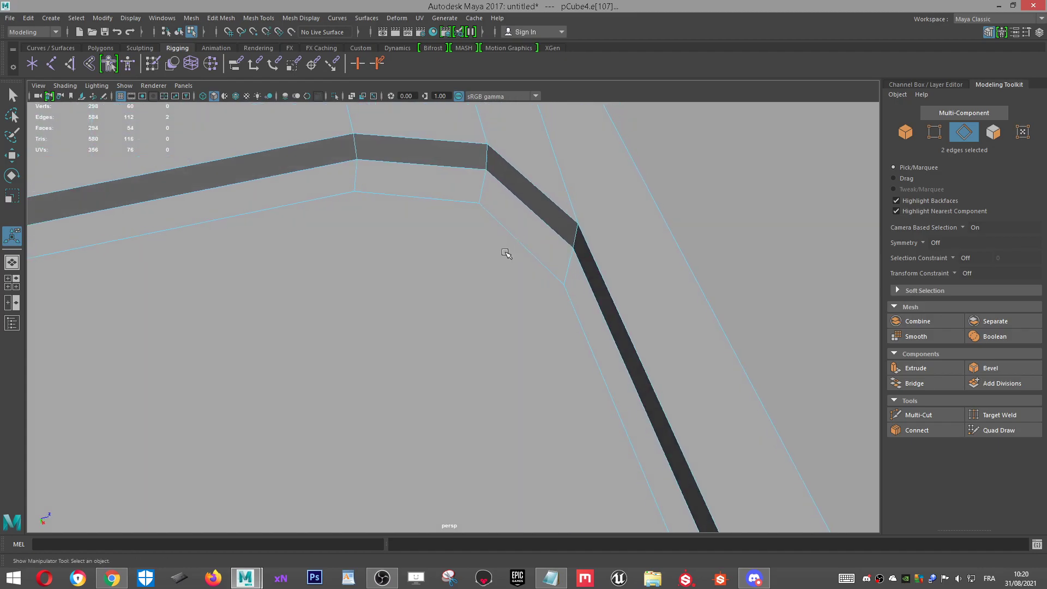
{"action": "scroll", "coordinate": [508, 253], "scroll_direction": "down", "scroll_amount": 3}
{"action": "middle_click_drag", "start_coordinate": [588, 499], "coordinate": [603, 358], "text": "alt"}
{"action": "scroll", "coordinate": [607, 343], "scroll_direction": "down", "scroll_amount": 3}
{"action": "left_click_drag", "start_coordinate": [521, 330], "coordinate": [636, 304], "text": "alt"}
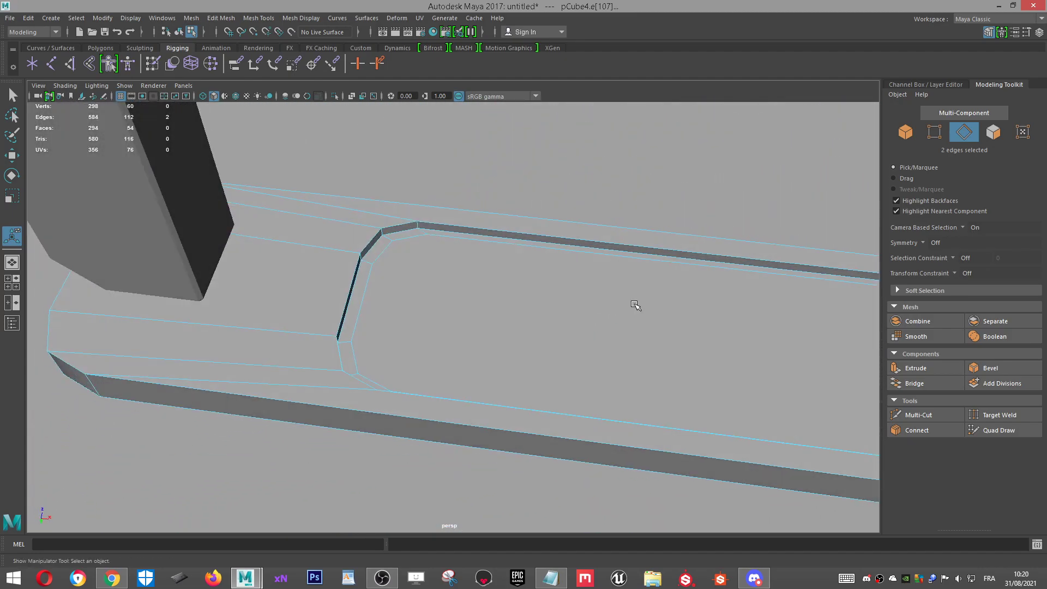
{"action": "middle_click_drag", "start_coordinate": [635, 304], "coordinate": [569, 299], "text": "alt"}
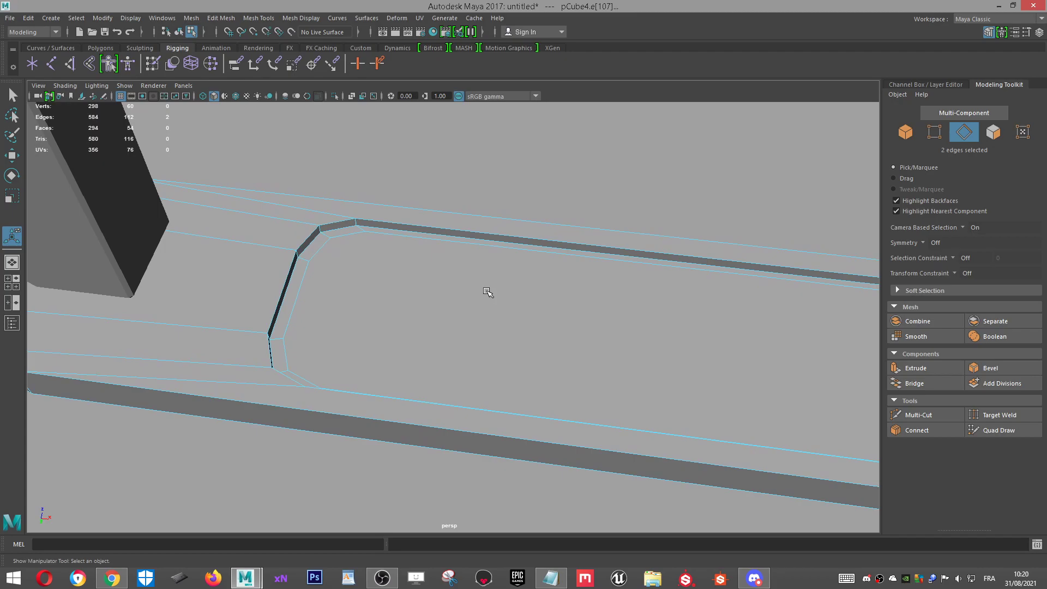
{"action": "scroll", "coordinate": [487, 291], "scroll_direction": "up", "scroll_amount": 5}
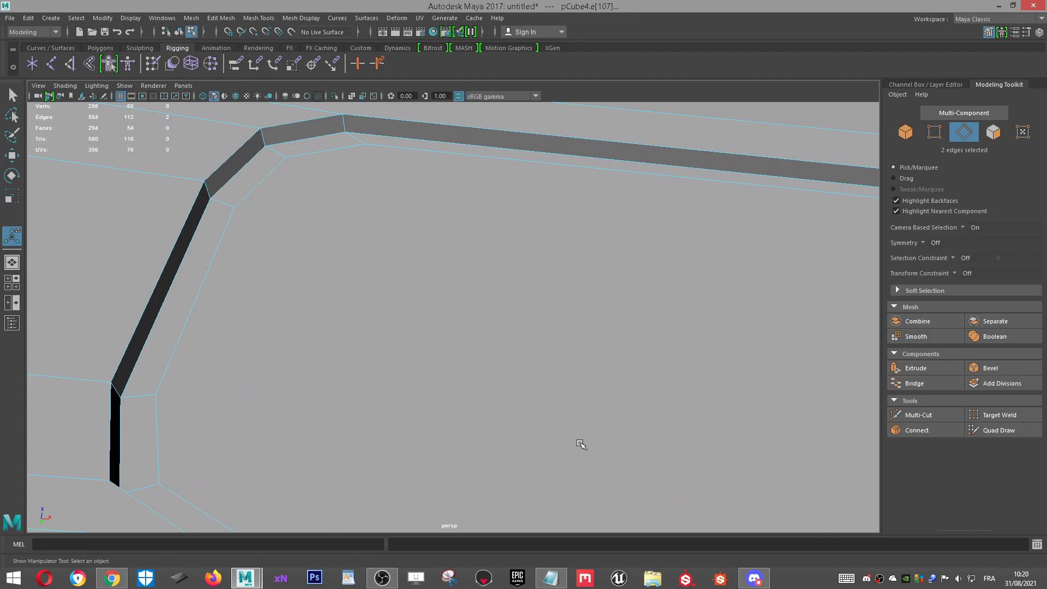
Step: Try to bevel the edge loops crossing the recess's wall and border with Fraction 1, and undo it
{"action": "right_click_drag", "start_coordinate": [336, 264], "coordinate": [333, 233]}
{"action": "left_click", "coordinate": [225, 200]}
{"action": "key", "text": "w"}
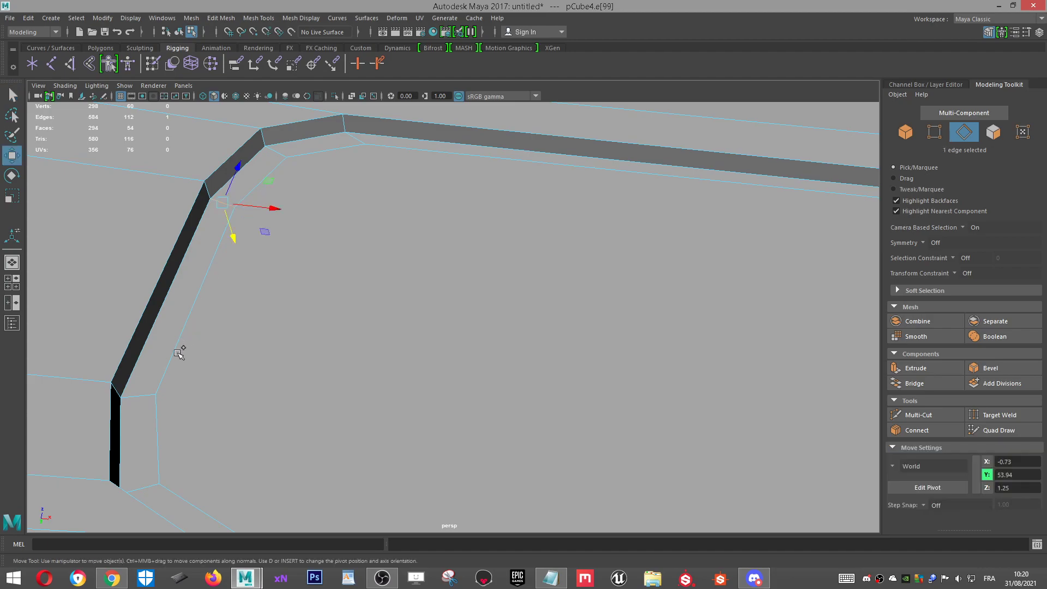
{"action": "double_click", "coordinate": [139, 391]}
{"action": "left_click_drag", "start_coordinate": [248, 244], "coordinate": [125, 194], "text": "alt"}
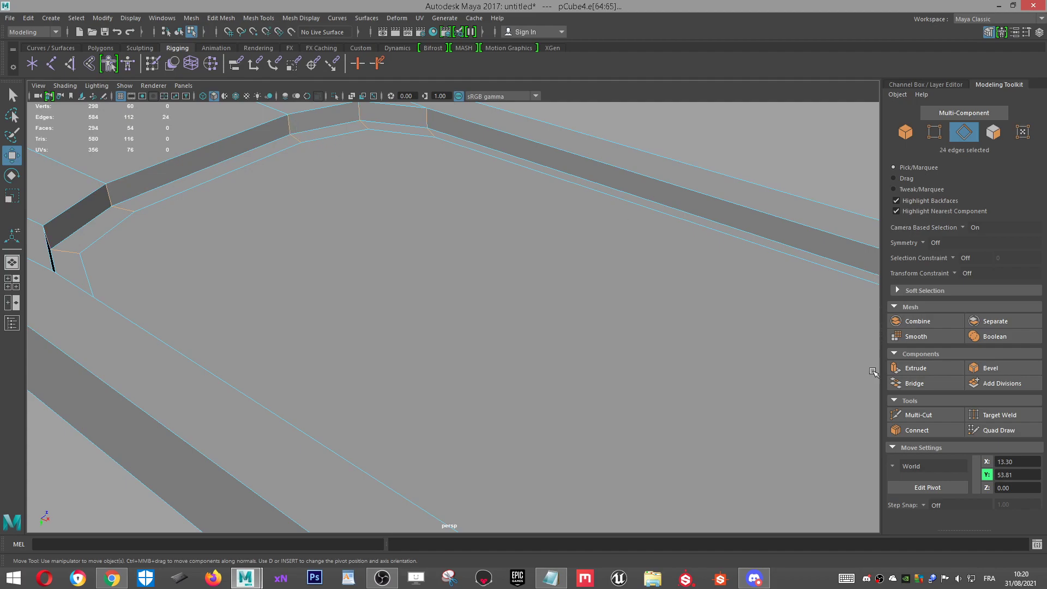
{"action": "left_click", "coordinate": [984, 368]}
{"action": "left_click_drag", "start_coordinate": [238, 233], "coordinate": [255, 247], "text": "alt"}
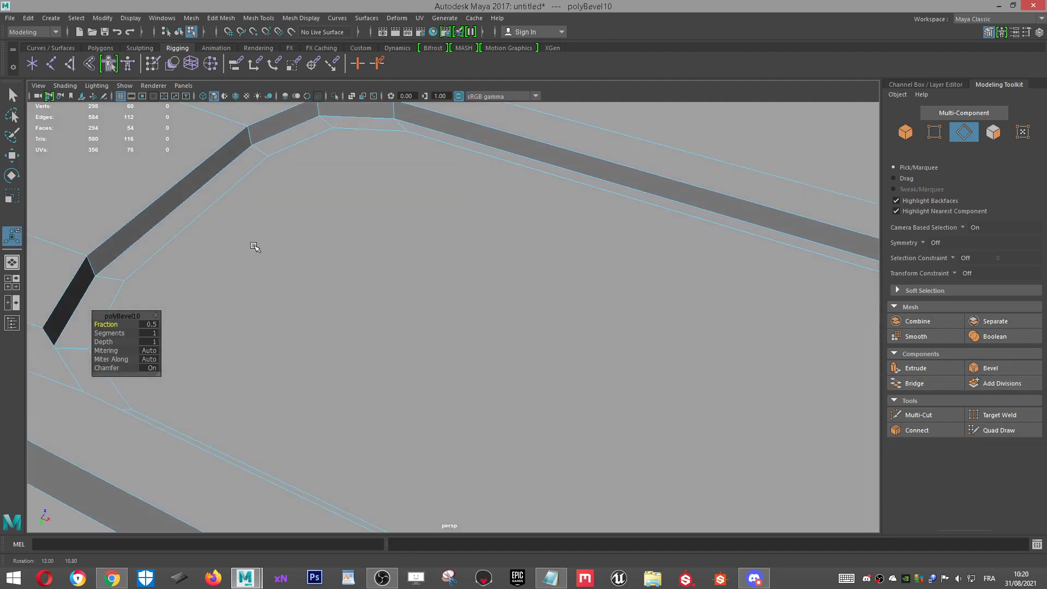
{"action": "scroll", "coordinate": [250, 286], "scroll_direction": "down", "scroll_amount": 4}
{"action": "left_click_drag", "start_coordinate": [250, 285], "coordinate": [293, 347], "text": "alt"}
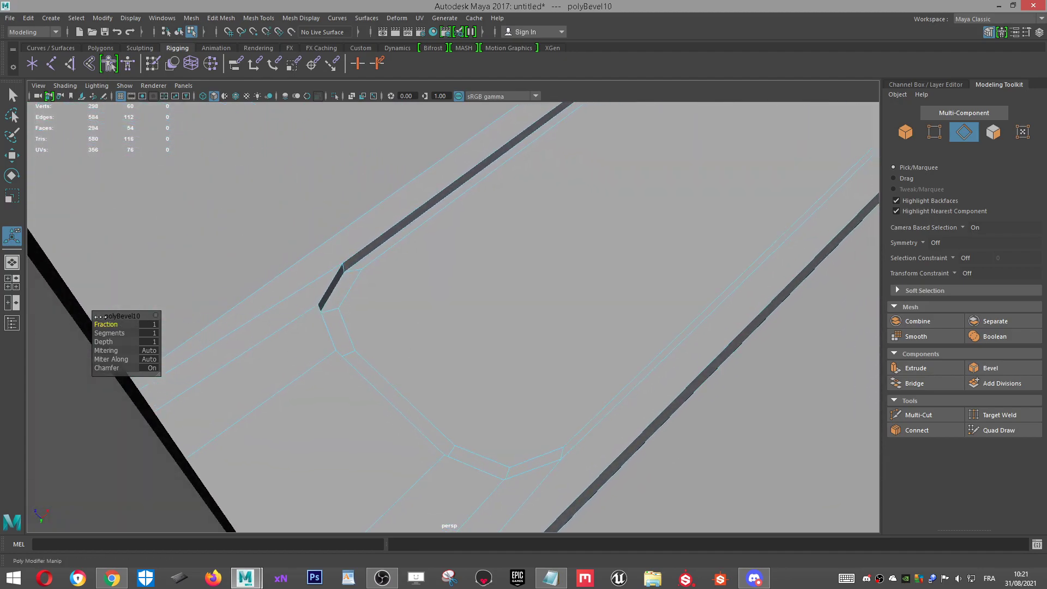
{"action": "left_click", "coordinate": [545, 309]}
{"action": "key", "text": "ctrl+z"}
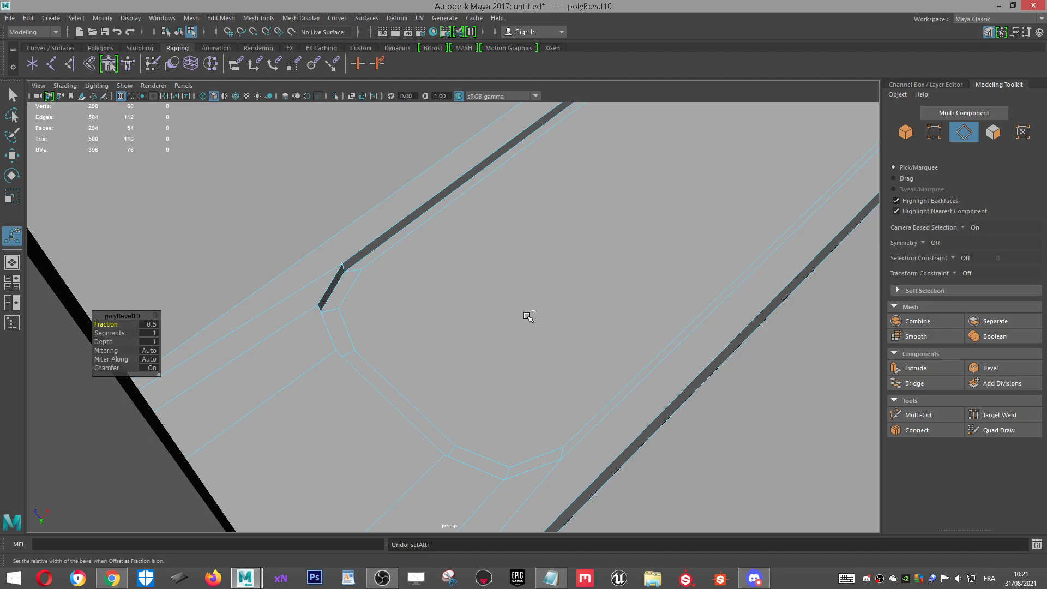
{"action": "key", "text": "ctrl+z"}
{"action": "key", "text": "ctrl+z"}
{"action": "key", "text": "ctrl+z"}
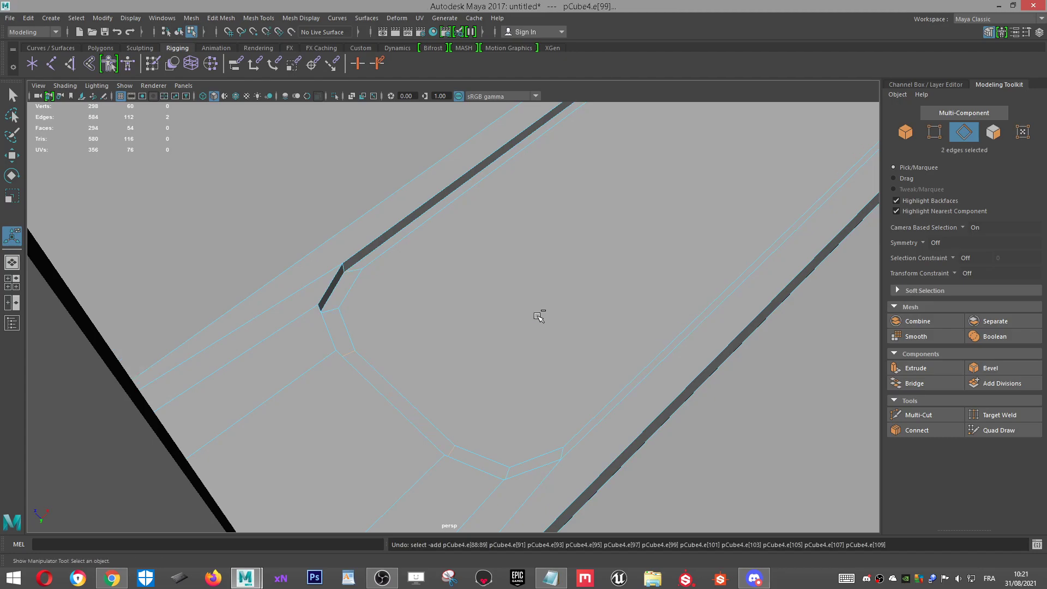
Step: Undo the remaining edge selection and select the large flat face inside the recess
{"action": "scroll", "coordinate": [647, 253], "scroll_direction": "down", "scroll_amount": 3}
{"action": "left_click_drag", "start_coordinate": [647, 253], "coordinate": [476, 295], "text": "alt"}
{"action": "key", "text": "ctrl+z"}
{"action": "right_click_drag", "start_coordinate": [476, 295], "coordinate": [483, 307]}
{"action": "left_click", "coordinate": [561, 307]}
{"action": "scroll", "coordinate": [567, 349], "scroll_direction": "down", "scroll_amount": 3}
{"action": "left_click_drag", "start_coordinate": [567, 350], "coordinate": [621, 426], "text": "alt"}
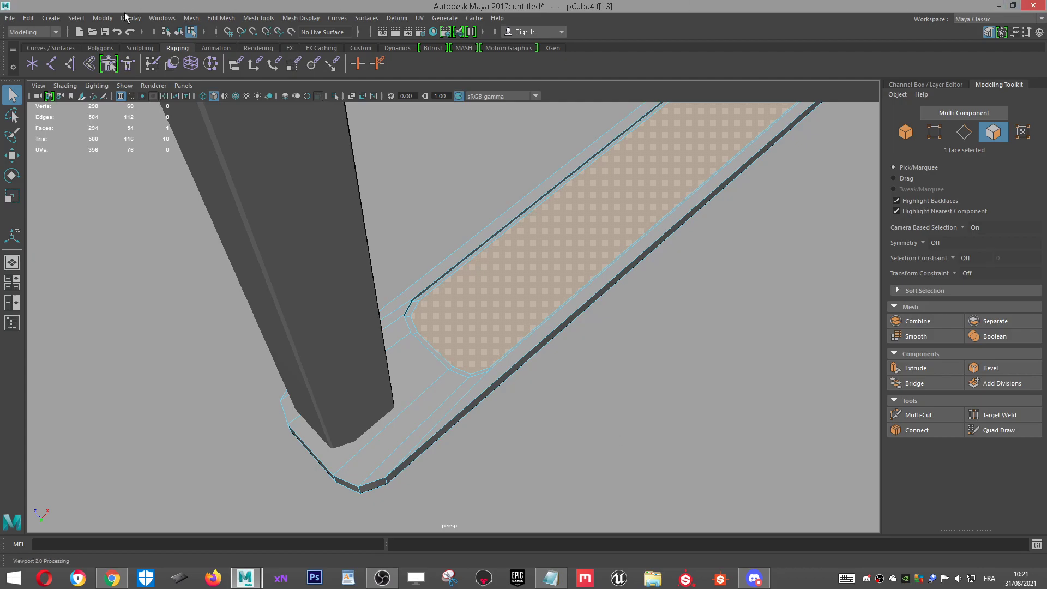
Step: Try to bevel the wall edge and border edge at one recess corner near the post, and undo it
{"action": "left_click_drag", "start_coordinate": [577, 360], "coordinate": [449, 229], "text": "alt"}
{"action": "left_click", "coordinate": [428, 258]}
{"action": "key", "text": "w"}
{"action": "left_click", "coordinate": [417, 259]}
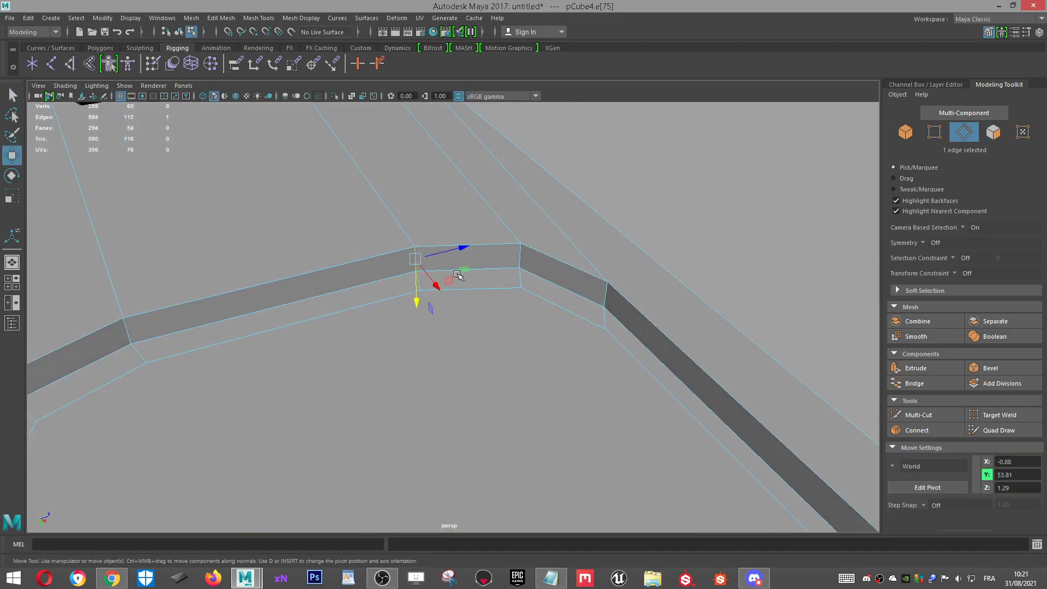
{"action": "scroll", "coordinate": [454, 273], "scroll_direction": "up", "scroll_amount": 2}
{"action": "mouse_move", "coordinate": [447, 274]}
{"action": "left_mouse_down", "text": "alt"}
{"action": "mouse_move", "coordinate": [392, 264]}
{"action": "mouse_move", "coordinate": [468, 343]}
{"action": "mouse_move", "coordinate": [427, 278]}
{"action": "left_mouse_up", "text": "alt"}
{"action": "left_click", "coordinate": [445, 283], "text": "shift"}
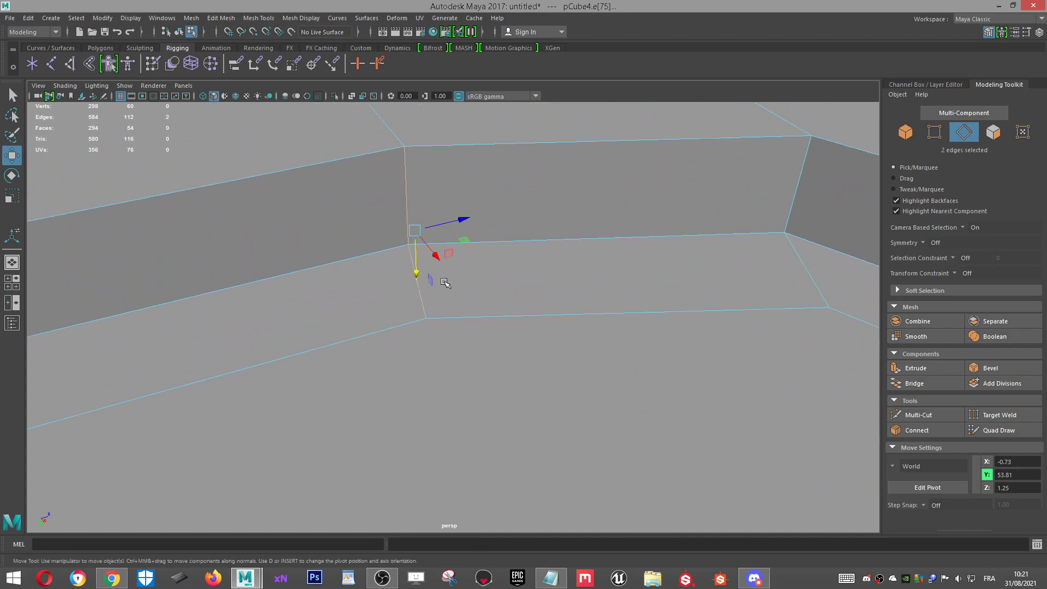
{"action": "left_click", "coordinate": [990, 363]}
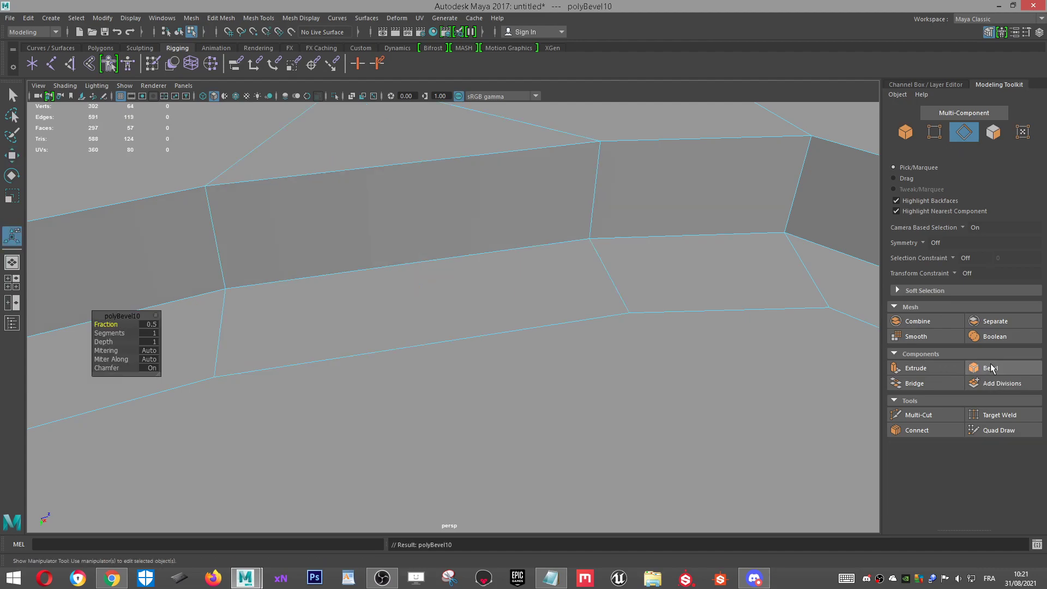
{"action": "scroll", "coordinate": [540, 304], "scroll_direction": "down", "scroll_amount": 6}
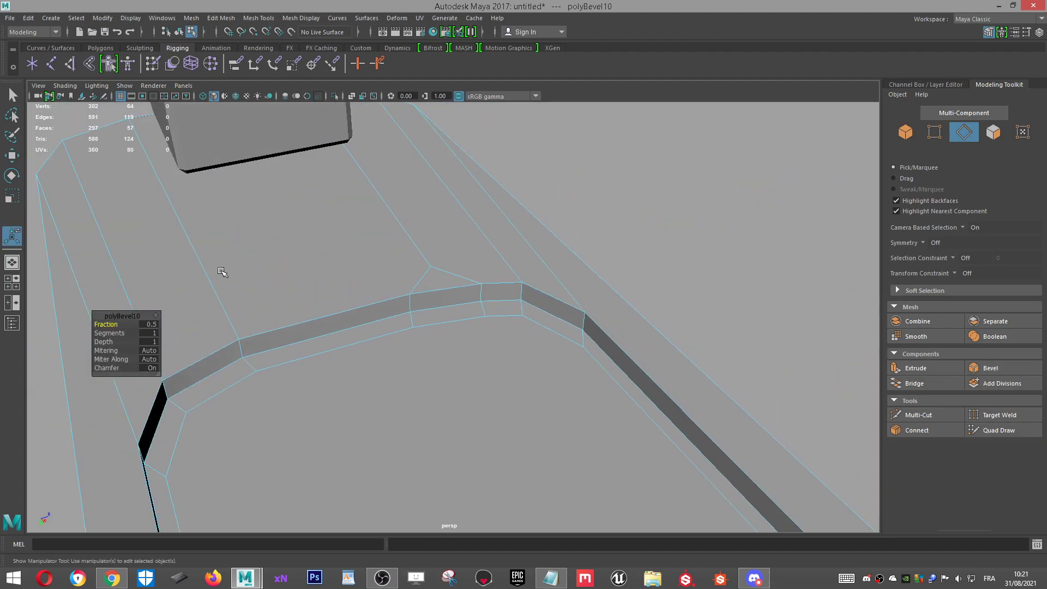
{"action": "left_click_drag", "start_coordinate": [247, 340], "coordinate": [293, 362], "text": "alt"}
{"action": "right_click_drag", "start_coordinate": [292, 362], "coordinate": [340, 362], "text": "alt"}
{"action": "left_click_drag", "start_coordinate": [374, 354], "coordinate": [338, 318], "text": "alt"}
{"action": "middle_click_drag", "start_coordinate": [368, 319], "coordinate": [498, 335], "text": "alt"}
{"action": "key", "text": "ctrl+z"}
Step: Try to bevel the eight wall and border edges beside the short sides at both ends of the recess
{"action": "left_click_drag", "start_coordinate": [219, 224], "coordinate": [597, 280], "text": "alt"}
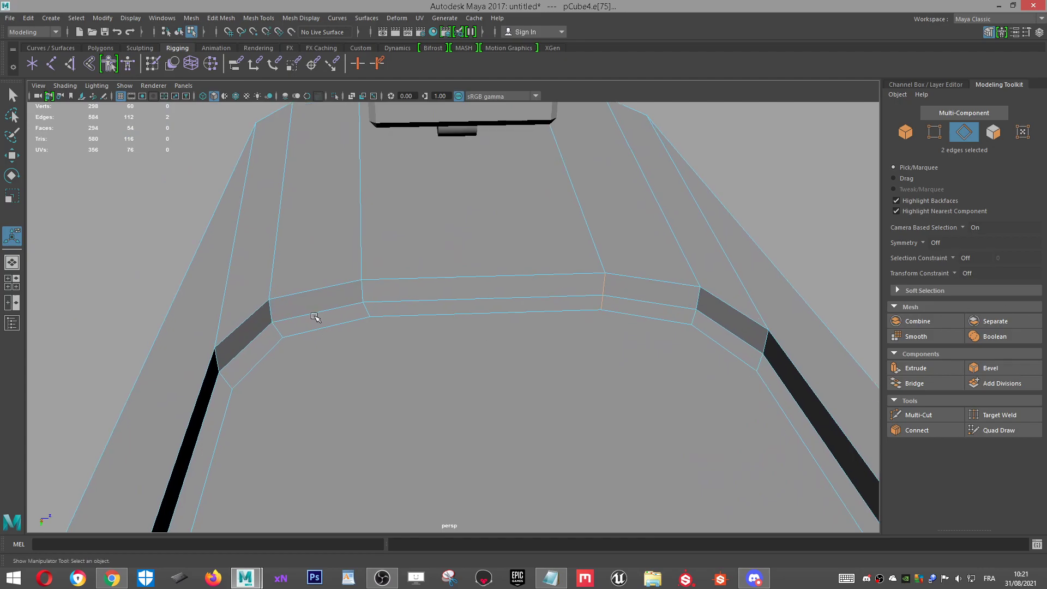
{"action": "key", "text": "w"}
{"action": "scroll", "coordinate": [360, 299], "scroll_direction": "up", "scroll_amount": 3}
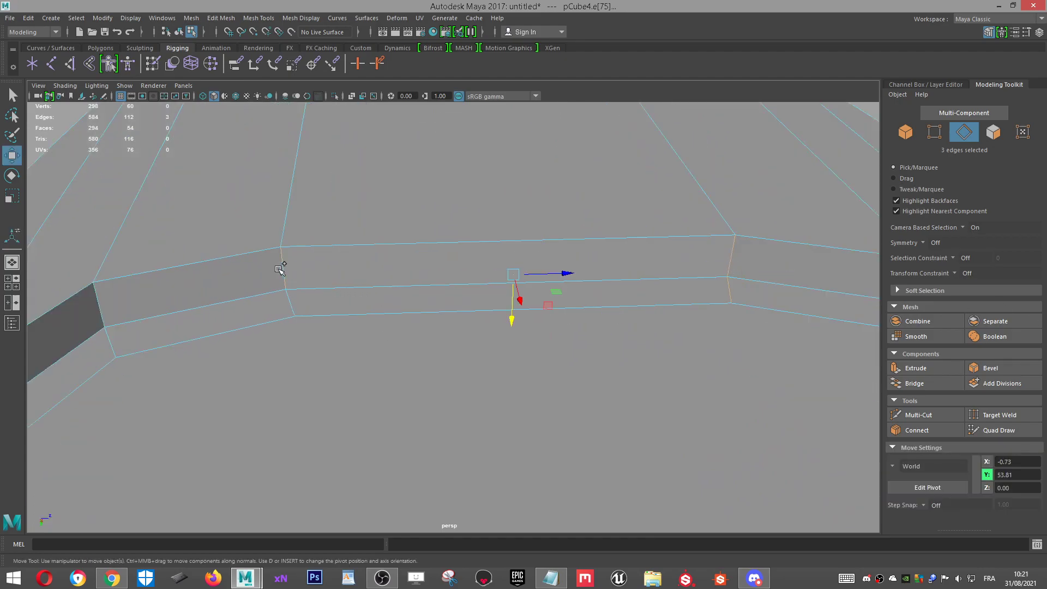
{"action": "scroll", "coordinate": [346, 293], "scroll_direction": "down", "scroll_amount": 3}
{"action": "left_click_drag", "start_coordinate": [442, 327], "coordinate": [643, 301], "text": "alt"}
{"action": "middle_click_drag", "start_coordinate": [643, 302], "coordinate": [537, 388], "text": "alt"}
{"action": "middle_click_drag", "start_coordinate": [362, 376], "coordinate": [218, 417], "text": "alt"}
{"action": "scroll", "coordinate": [582, 246], "scroll_direction": "down", "scroll_amount": 4}
{"action": "middle_click_drag", "start_coordinate": [518, 237], "coordinate": [160, 306], "text": "alt"}
{"action": "scroll", "coordinate": [350, 411], "scroll_direction": "up", "scroll_amount": 2}
{"action": "left_click_drag", "start_coordinate": [350, 410], "coordinate": [497, 404], "text": "alt"}
{"action": "scroll", "coordinate": [556, 486], "scroll_direction": "up", "scroll_amount": 5}
{"action": "middle_click_drag", "start_coordinate": [556, 485], "coordinate": [541, 384], "text": "alt"}
{"action": "left_click_drag", "start_coordinate": [541, 383], "coordinate": [588, 345], "text": "alt"}
{"action": "scroll", "coordinate": [567, 345], "scroll_direction": "down", "scroll_amount": 1}
{"action": "middle_click_drag", "start_coordinate": [553, 346], "coordinate": [546, 220], "text": "alt"}
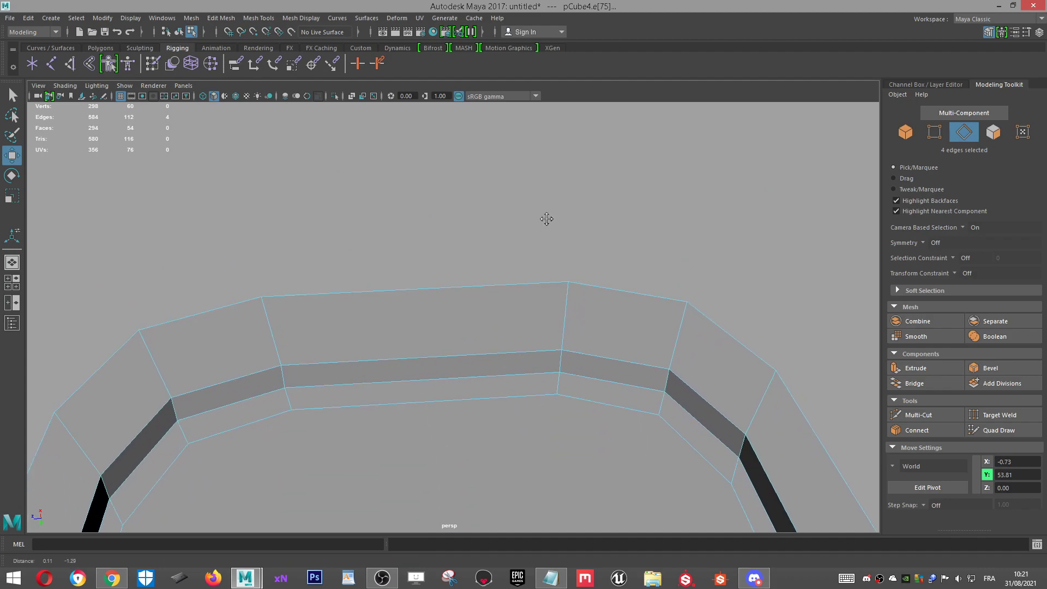
{"action": "scroll", "coordinate": [573, 374], "scroll_direction": "up", "scroll_amount": 1}
{"action": "middle_click_drag", "start_coordinate": [573, 374], "coordinate": [588, 300], "text": "alt"}
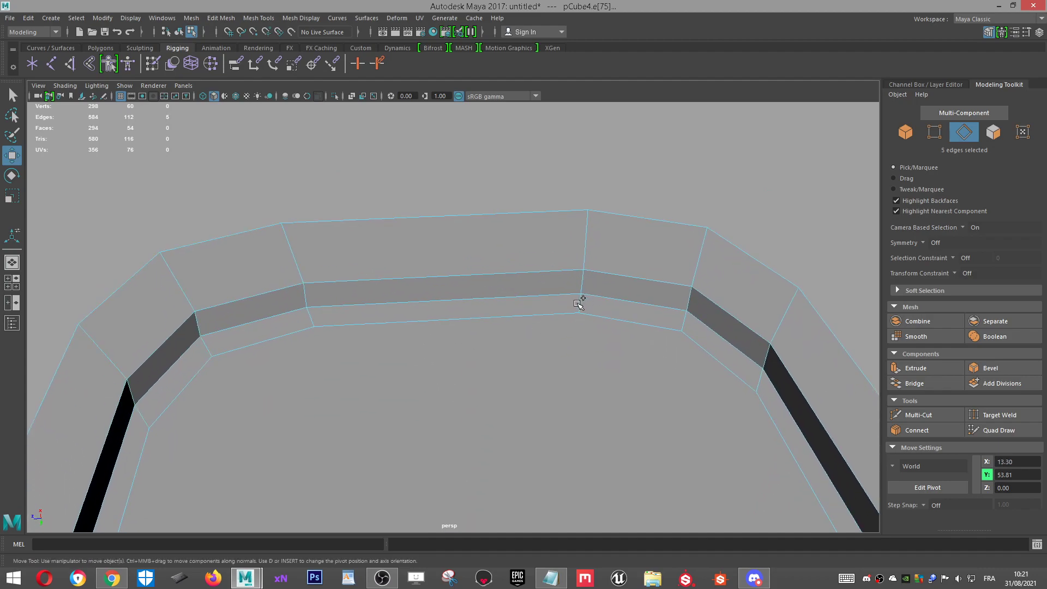
{"action": "scroll", "coordinate": [592, 278], "scroll_direction": "up", "scroll_amount": 1}
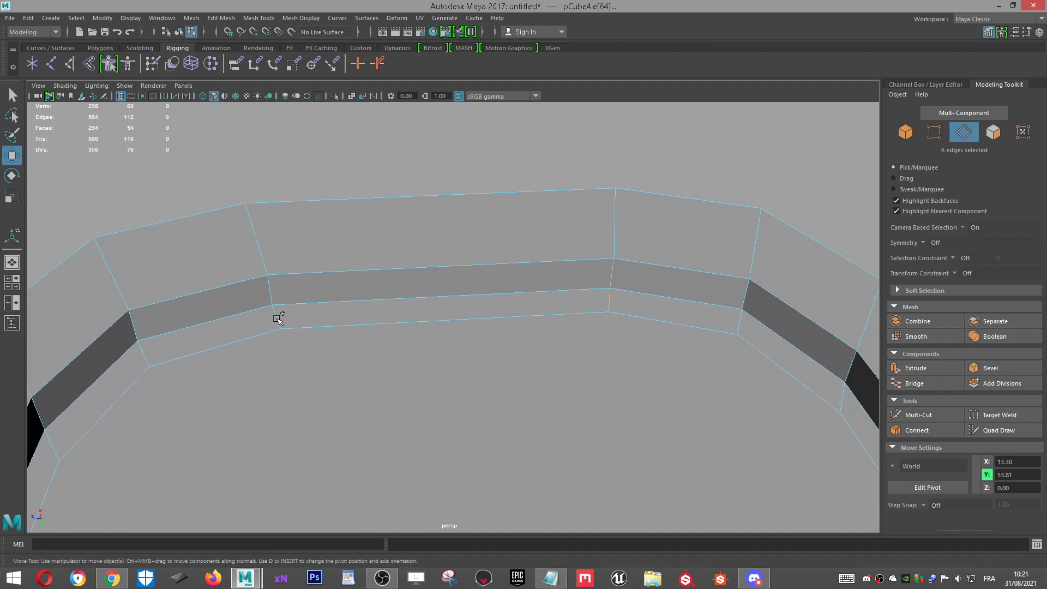
{"action": "left_click", "coordinate": [269, 293], "text": "shift"}
{"action": "scroll", "coordinate": [533, 303], "scroll_direction": "down", "scroll_amount": 2}
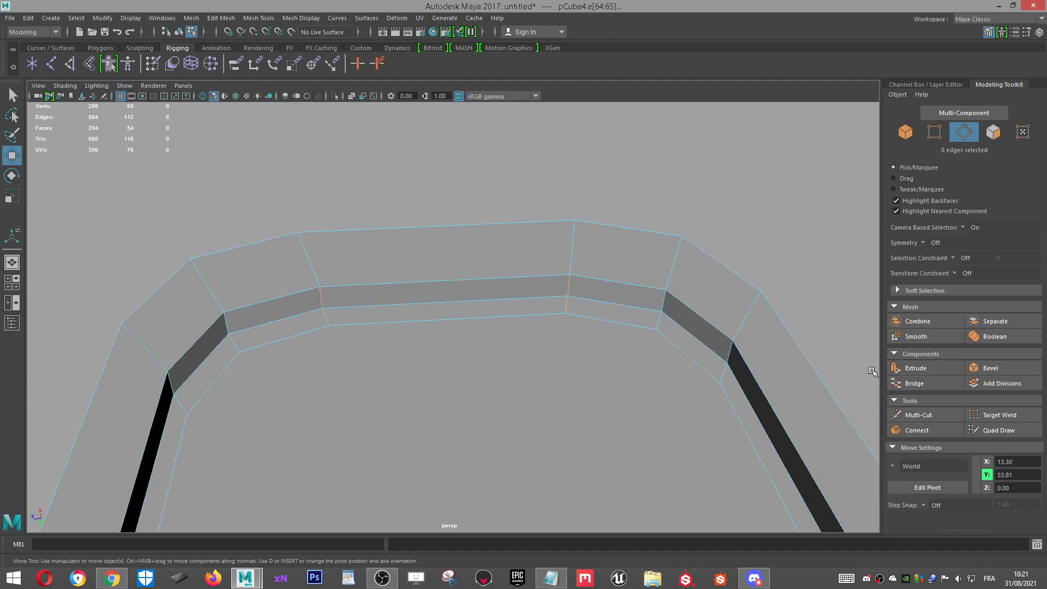
{"action": "left_click", "coordinate": [991, 374]}
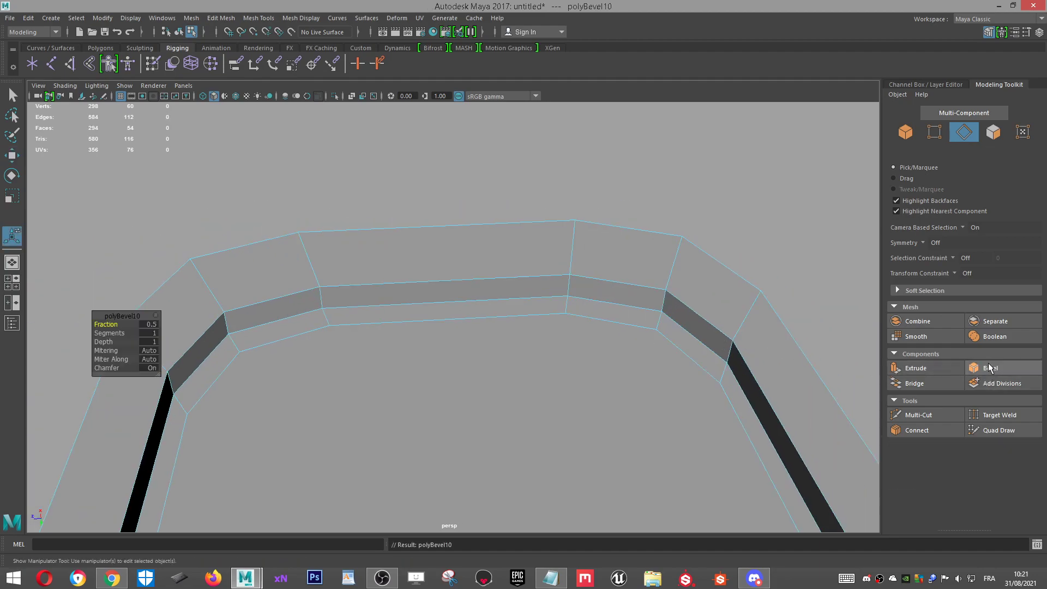
Step: Delete the large flat face inside the recess
{"action": "scroll", "coordinate": [647, 351], "scroll_direction": "down", "scroll_amount": 2}
{"action": "scroll", "coordinate": [647, 351], "scroll_direction": "down", "scroll_amount": 2}
{"action": "left_click_drag", "start_coordinate": [630, 362], "coordinate": [402, 320], "text": "alt"}
{"action": "scroll", "coordinate": [403, 320], "scroll_direction": "up", "scroll_amount": 2}
{"action": "key", "text": "w"}
{"action": "scroll", "coordinate": [310, 287], "scroll_direction": "up", "scroll_amount": 2}
{"action": "middle_click_drag", "start_coordinate": [285, 201], "coordinate": [532, 129], "text": "alt"}
{"action": "scroll", "coordinate": [533, 129], "scroll_direction": "down", "scroll_amount": 2}
{"action": "left_click_drag", "start_coordinate": [533, 129], "coordinate": [519, 145], "text": "alt"}
{"action": "middle_click_drag", "start_coordinate": [519, 145], "coordinate": [546, 219], "text": "alt"}
{"action": "scroll", "coordinate": [542, 222], "scroll_direction": "up", "scroll_amount": 2}
{"action": "middle_click_drag", "start_coordinate": [311, 234], "coordinate": [486, 265], "text": "alt"}
{"action": "scroll", "coordinate": [487, 265], "scroll_direction": "up", "scroll_amount": 1}
{"action": "right_click_drag", "start_coordinate": [502, 242], "coordinate": [502, 271]}
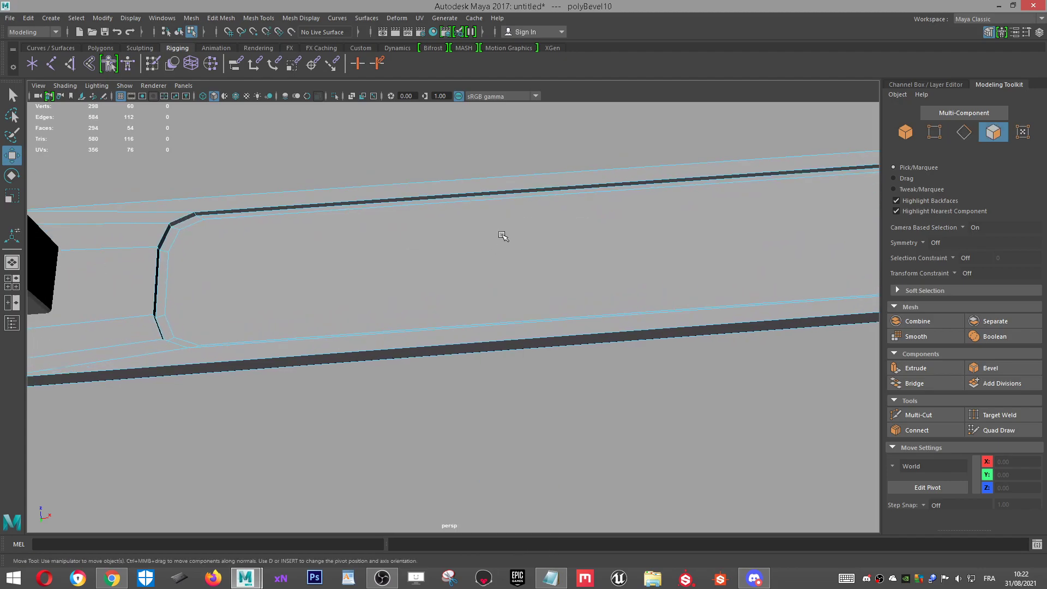
{"action": "left_click", "coordinate": [503, 231]}
{"action": "scroll", "coordinate": [502, 232], "scroll_direction": "down", "scroll_amount": 4}
{"action": "left_click_drag", "start_coordinate": [654, 287], "coordinate": [734, 236], "text": "alt"}
{"action": "scroll", "coordinate": [635, 289], "scroll_direction": "up", "scroll_amount": 2}
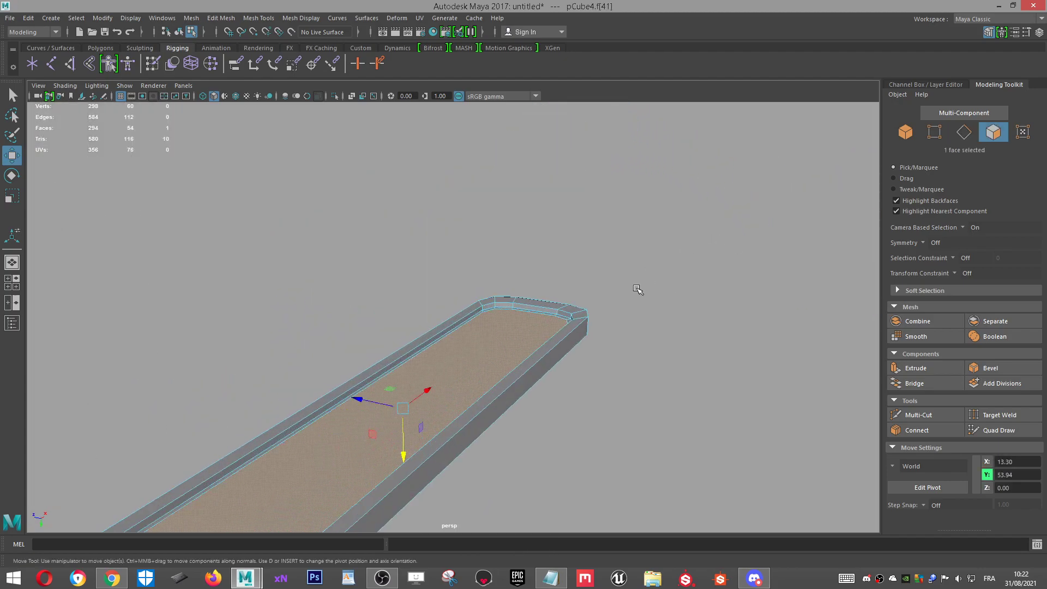
{"action": "scroll", "coordinate": [582, 341], "scroll_direction": "up", "scroll_amount": 3}
{"action": "middle_click_drag", "start_coordinate": [581, 341], "coordinate": [435, 387], "text": "alt"}
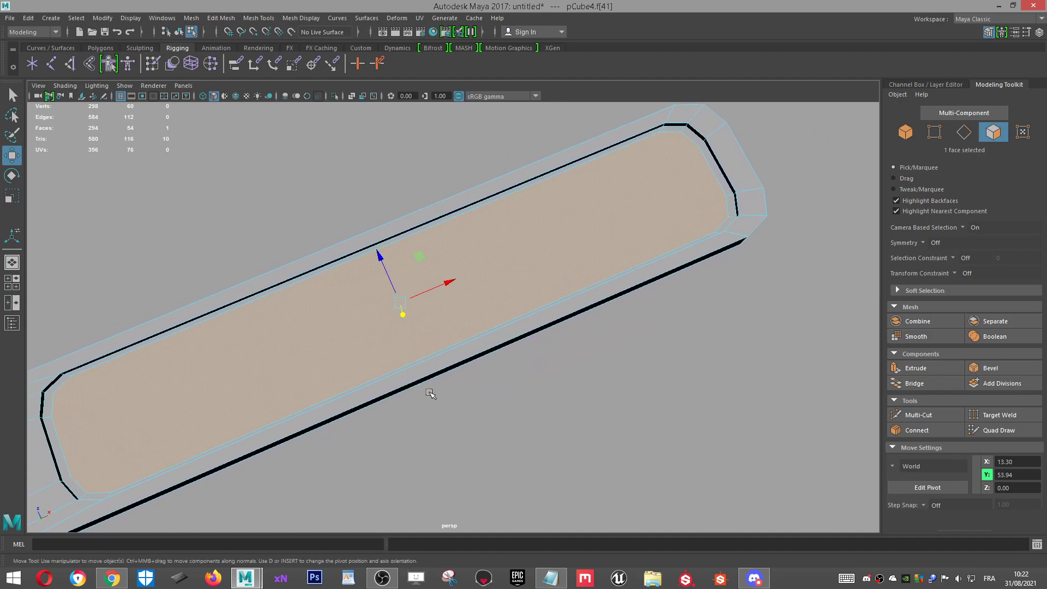
{"action": "key", "text": "Delete"}
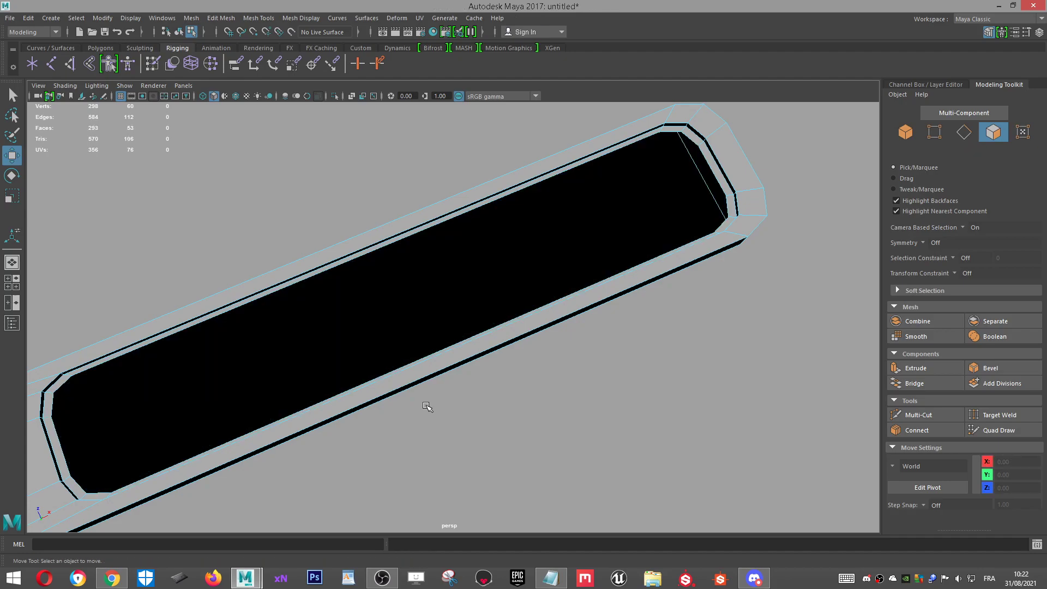
Step: Bridge the two long inner border edges across the open recess
{"action": "scroll", "coordinate": [524, 359], "scroll_direction": "up", "scroll_amount": 2}
{"action": "right_click_drag", "start_coordinate": [391, 230], "coordinate": [391, 194]}
{"action": "left_click_drag", "start_coordinate": [521, 271], "coordinate": [514, 245], "text": "alt"}
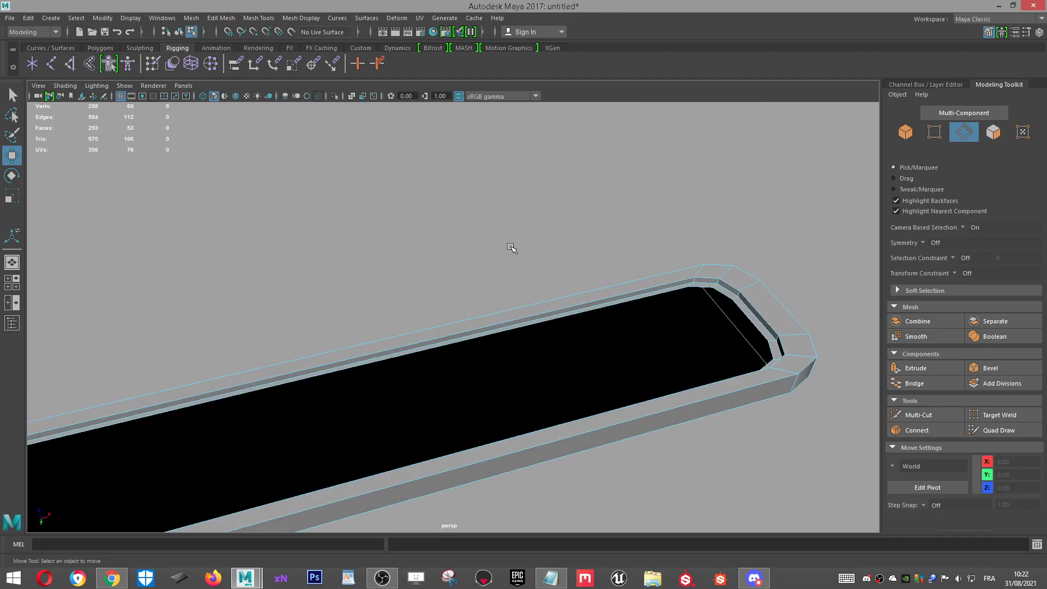
{"action": "left_click", "coordinate": [497, 339]}
{"action": "left_click_drag", "start_coordinate": [493, 337], "coordinate": [675, 346], "text": "alt"}
{"action": "middle_click_drag", "start_coordinate": [389, 462], "coordinate": [526, 389], "text": "alt"}
{"action": "scroll", "coordinate": [541, 375], "scroll_direction": "up", "scroll_amount": 2}
{"action": "left_click", "coordinate": [472, 338], "text": "shift"}
{"action": "left_click", "coordinate": [914, 383]}
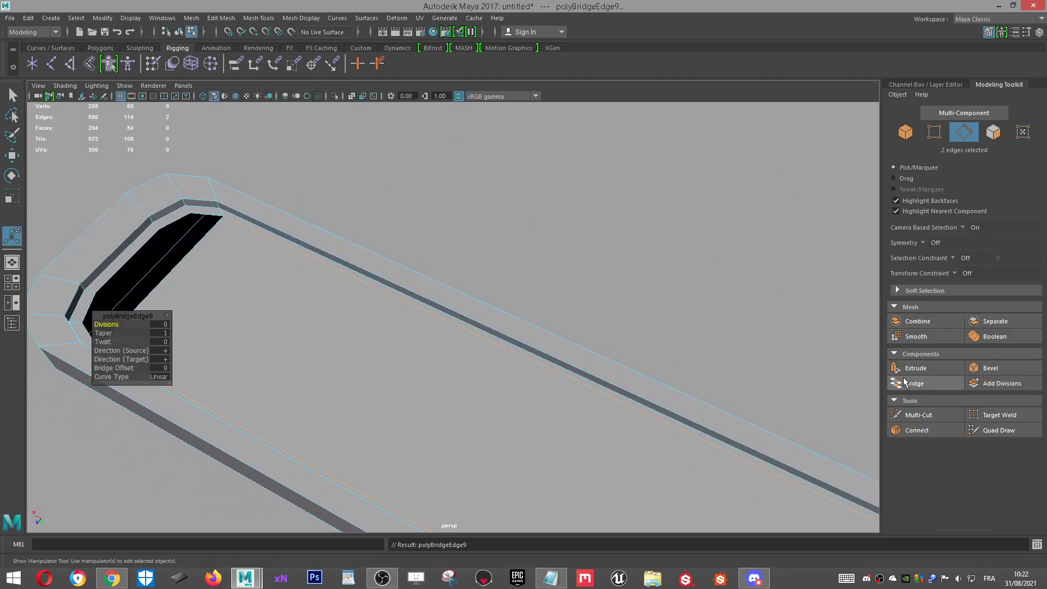
Step: Bridge the two opposite corner border edges beside the new face at the recess end away from the post
{"action": "middle_click_drag", "start_coordinate": [325, 247], "coordinate": [629, 324], "text": "alt"}
{"action": "left_click", "coordinate": [633, 322]}
{"action": "left_click_drag", "start_coordinate": [632, 323], "coordinate": [439, 228], "text": "alt"}
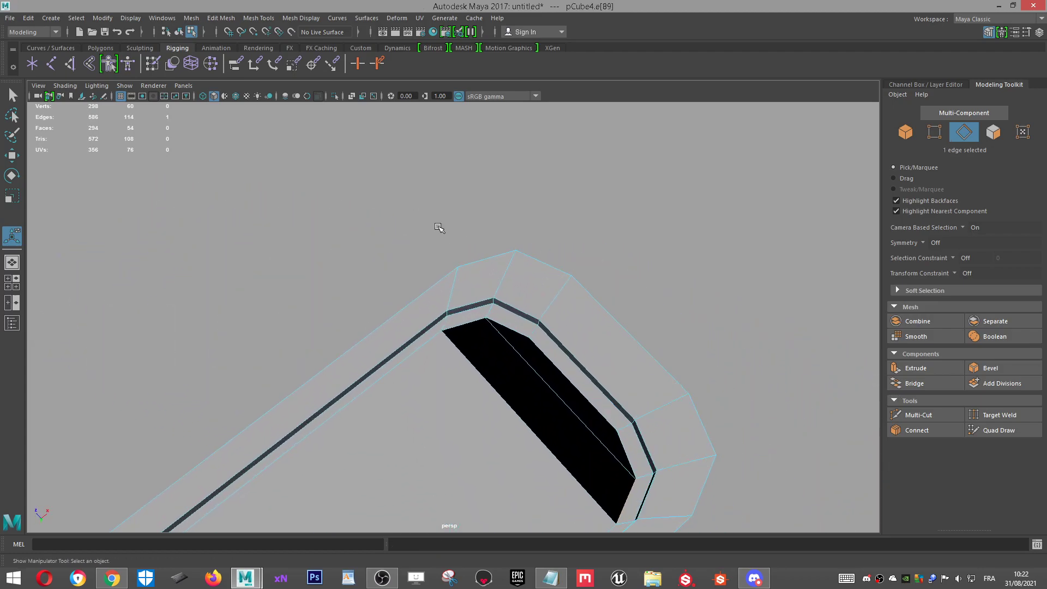
{"action": "left_click", "coordinate": [470, 325], "text": "shift"}
{"action": "left_click", "coordinate": [914, 383]}
Step: Bridge the remaining inner border edges across the opening at the recess end away from the post
{"action": "middle_click_drag", "start_coordinate": [462, 304], "coordinate": [460, 218], "text": "alt"}
{"action": "left_click", "coordinate": [531, 266]}
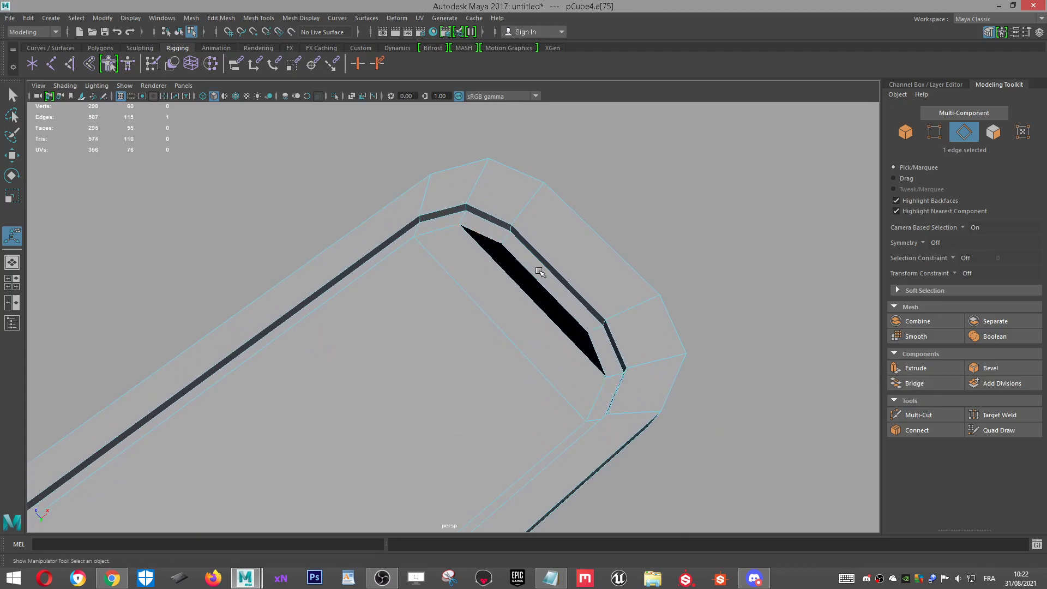
{"action": "left_click", "coordinate": [594, 345], "text": "shift"}
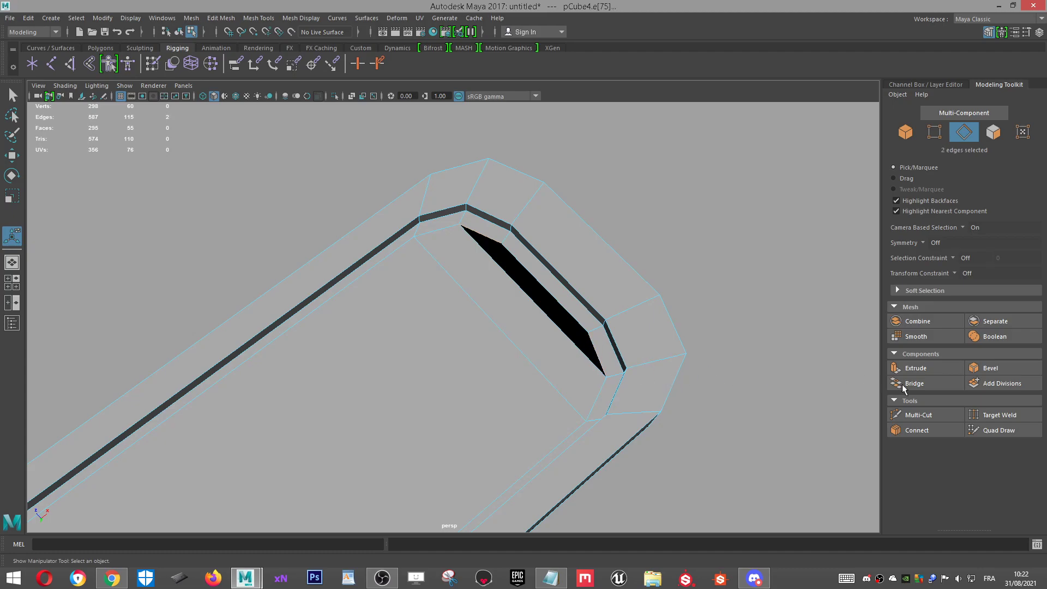
{"action": "left_click", "coordinate": [932, 385]}
Step: Bridge the two pairs of opposite corner border edges to close the opening at the recess end near the post
{"action": "left_click_drag", "start_coordinate": [591, 306], "coordinate": [431, 345], "text": "alt"}
{"action": "left_click", "coordinate": [342, 345]}
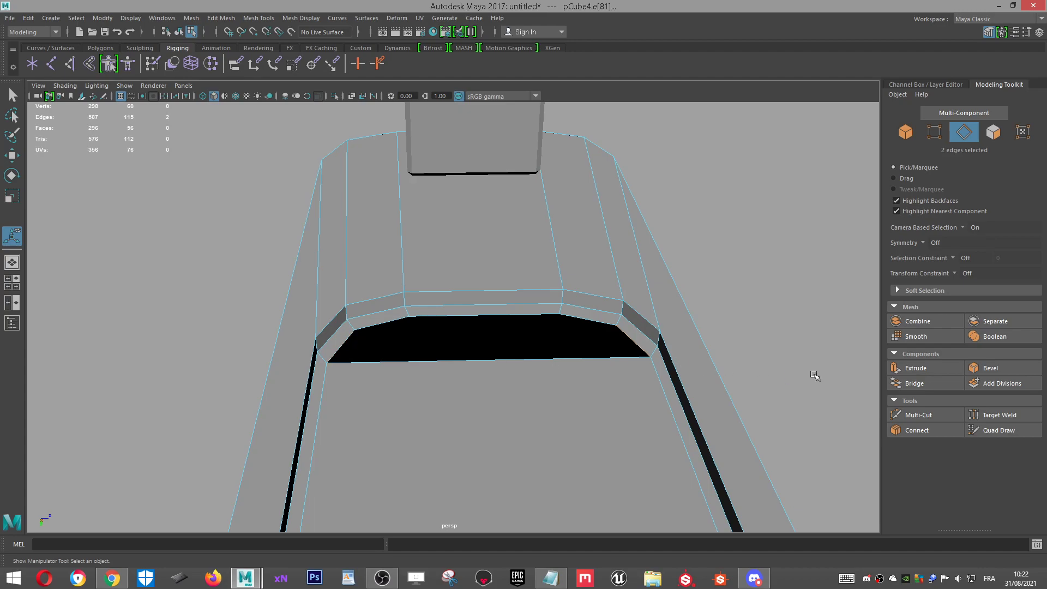
{"action": "left_click", "coordinate": [915, 385]}
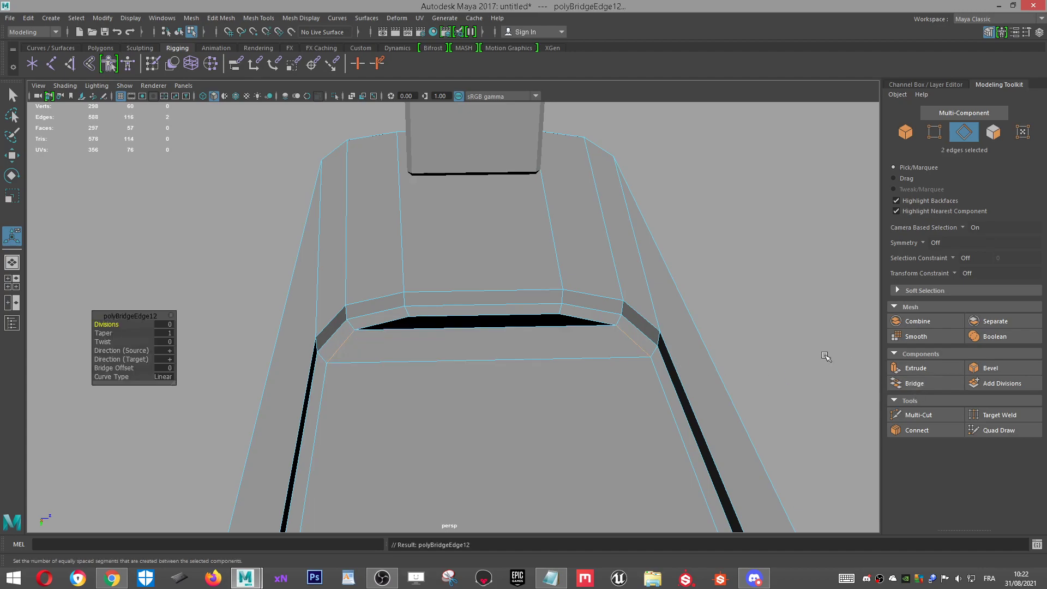
{"action": "left_click", "coordinate": [577, 319]}
{"action": "scroll", "coordinate": [345, 322], "scroll_direction": "up", "scroll_amount": 2}
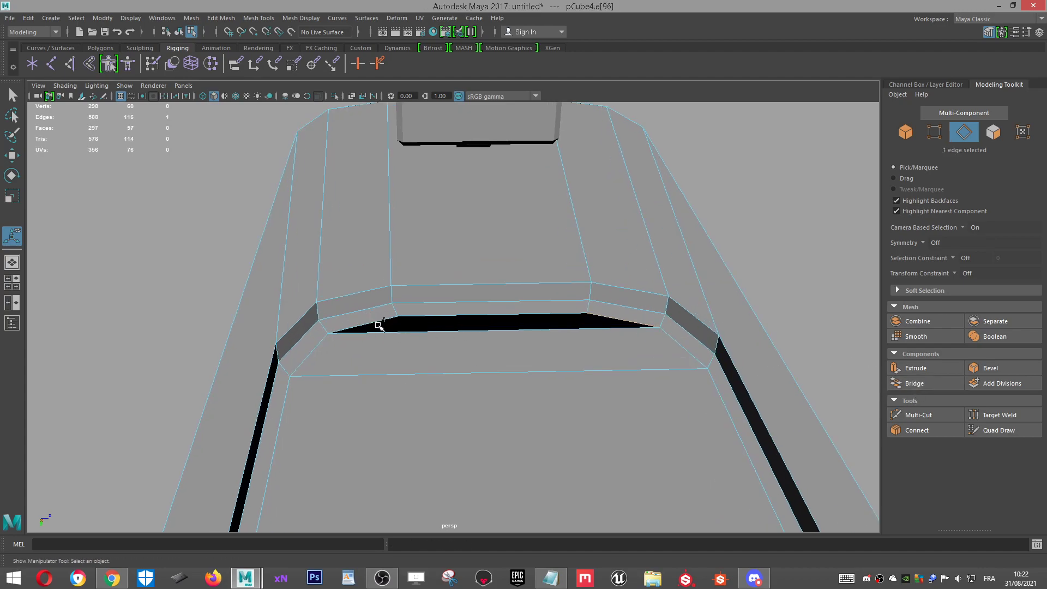
{"action": "left_click", "coordinate": [914, 383]}
Step: Select the five faces that form the rebuilt floor of the bar's recess
{"action": "left_click_drag", "start_coordinate": [654, 361], "coordinate": [459, 142], "text": "alt"}
{"action": "right_click_drag", "start_coordinate": [459, 142], "coordinate": [464, 118]}
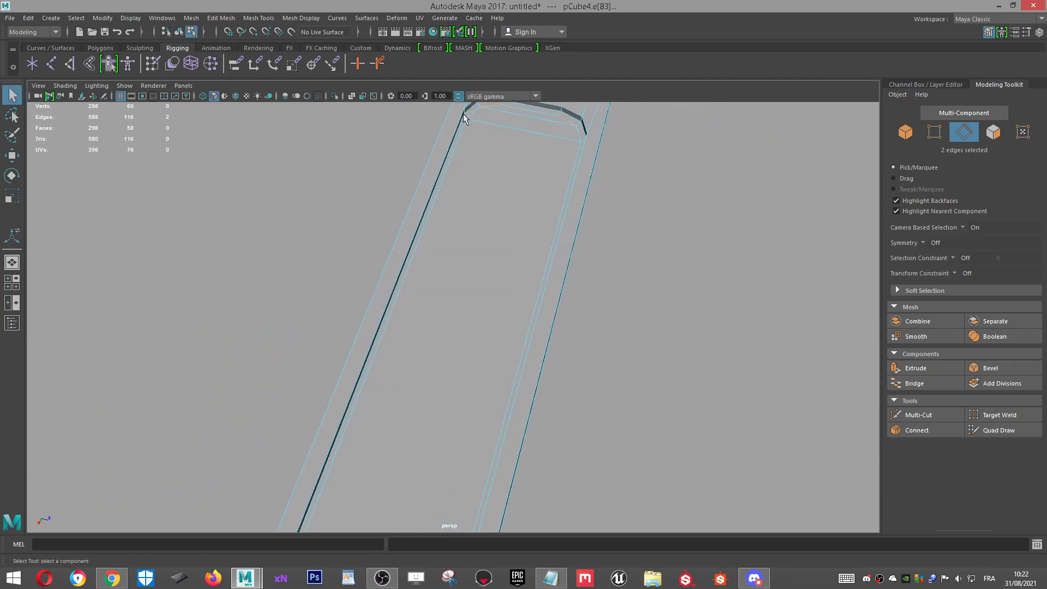
{"action": "left_click_drag", "start_coordinate": [462, 135], "coordinate": [666, 271], "text": "alt"}
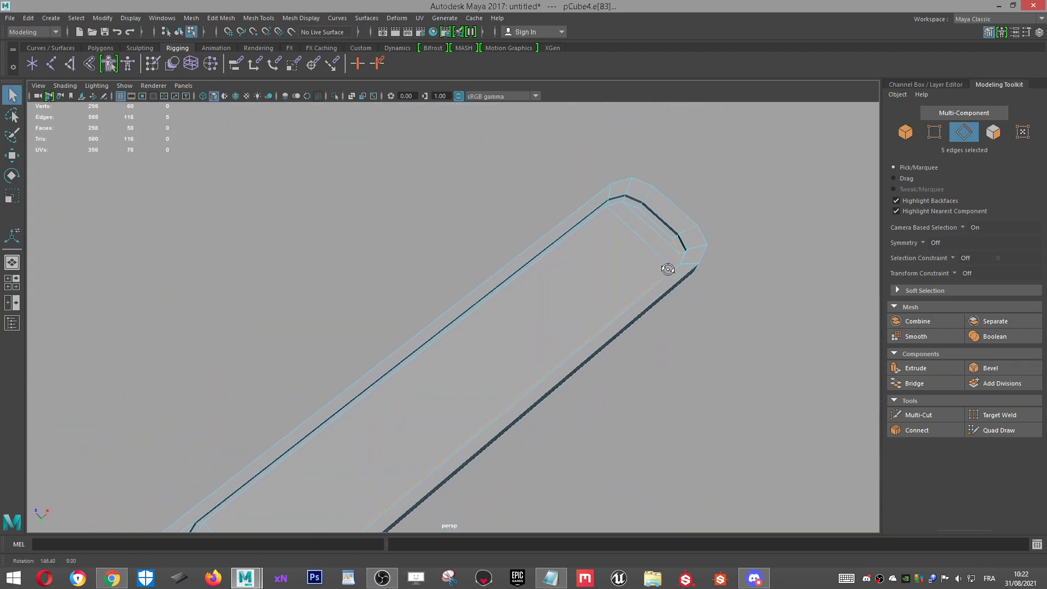
{"action": "middle_click_drag", "start_coordinate": [696, 325], "coordinate": [645, 283], "text": "alt"}
{"action": "left_click_drag", "start_coordinate": [646, 283], "coordinate": [565, 313], "text": "alt"}
{"action": "right_click_drag", "start_coordinate": [565, 313], "coordinate": [577, 305]}
{"action": "left_click", "coordinate": [638, 334]}
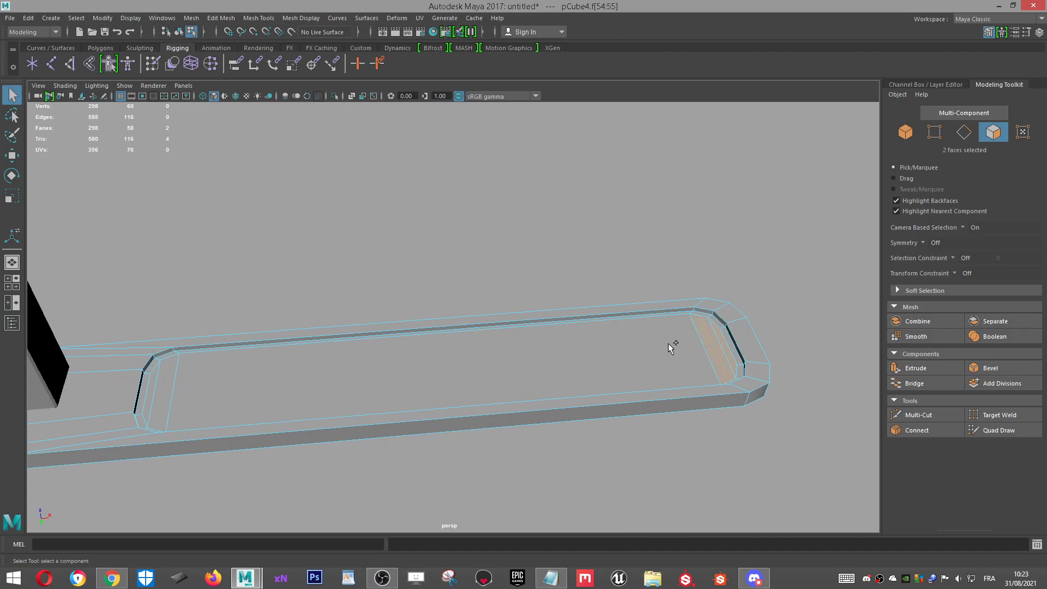
{"action": "left_click", "coordinate": [151, 390], "text": "shift"}
{"action": "left_click_drag", "start_coordinate": [152, 390], "coordinate": [579, 306], "text": "alt"}
{"action": "scroll", "coordinate": [443, 394], "scroll_direction": "up", "scroll_amount": 4}
{"action": "scroll", "coordinate": [524, 327], "scroll_direction": "up", "scroll_amount": 3}
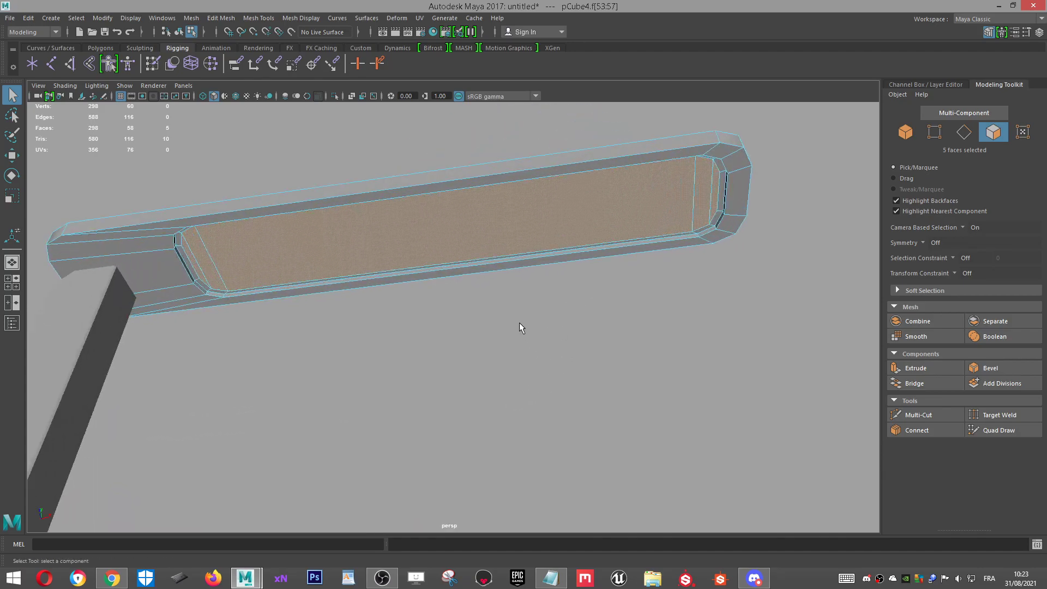
Step: Return to object selection and examine the closed recess and the whole lamp
{"action": "scroll", "coordinate": [419, 268], "scroll_direction": "down", "scroll_amount": 5}
{"action": "left_click_drag", "start_coordinate": [420, 267], "coordinate": [457, 297], "text": "alt"}
{"action": "scroll", "coordinate": [365, 365], "scroll_direction": "down", "scroll_amount": 4}
{"action": "middle_click_drag", "start_coordinate": [425, 361], "coordinate": [469, 294], "text": "alt"}
{"action": "scroll", "coordinate": [497, 188], "scroll_direction": "up", "scroll_amount": 3}
{"action": "right_click_drag", "start_coordinate": [476, 202], "coordinate": [513, 184]}
{"action": "left_click_drag", "start_coordinate": [512, 184], "coordinate": [598, 222], "text": "alt"}
{"action": "scroll", "coordinate": [598, 222], "scroll_direction": "up", "scroll_amount": 3}
{"action": "middle_click_drag", "start_coordinate": [563, 115], "coordinate": [493, 310], "text": "alt"}
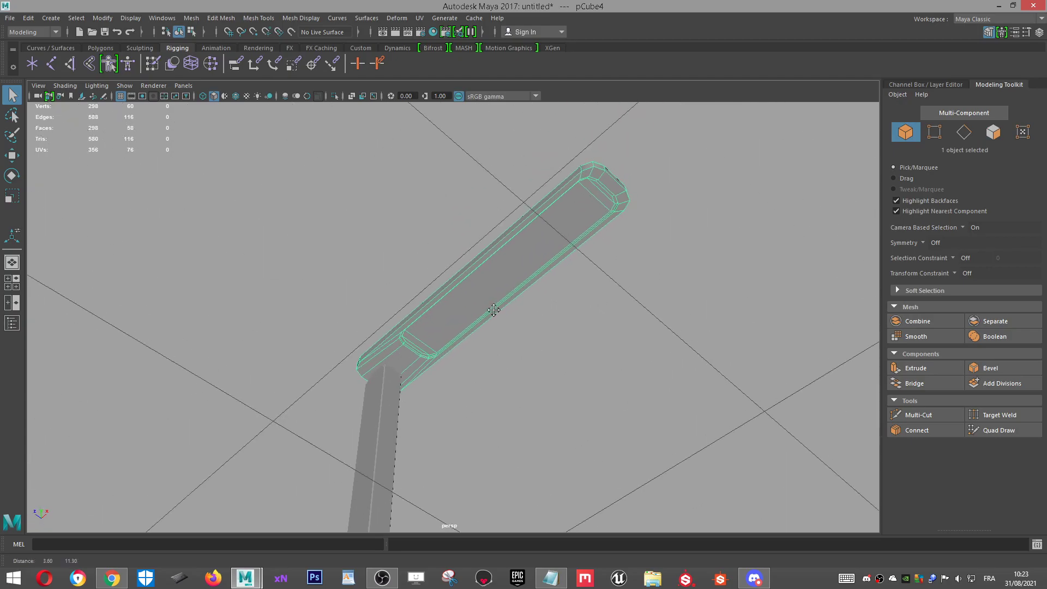
{"action": "left_click", "coordinate": [541, 325]}
{"action": "scroll", "coordinate": [526, 318], "scroll_direction": "down", "scroll_amount": 7}
{"action": "left_click_drag", "start_coordinate": [432, 254], "coordinate": [484, 364], "text": "alt"}
{"action": "scroll", "coordinate": [483, 365], "scroll_direction": "up", "scroll_amount": 2}
Step: Save the scene on the Desktop as a Maya Binary file named Lamp
{"action": "left_click", "coordinate": [9, 18]}
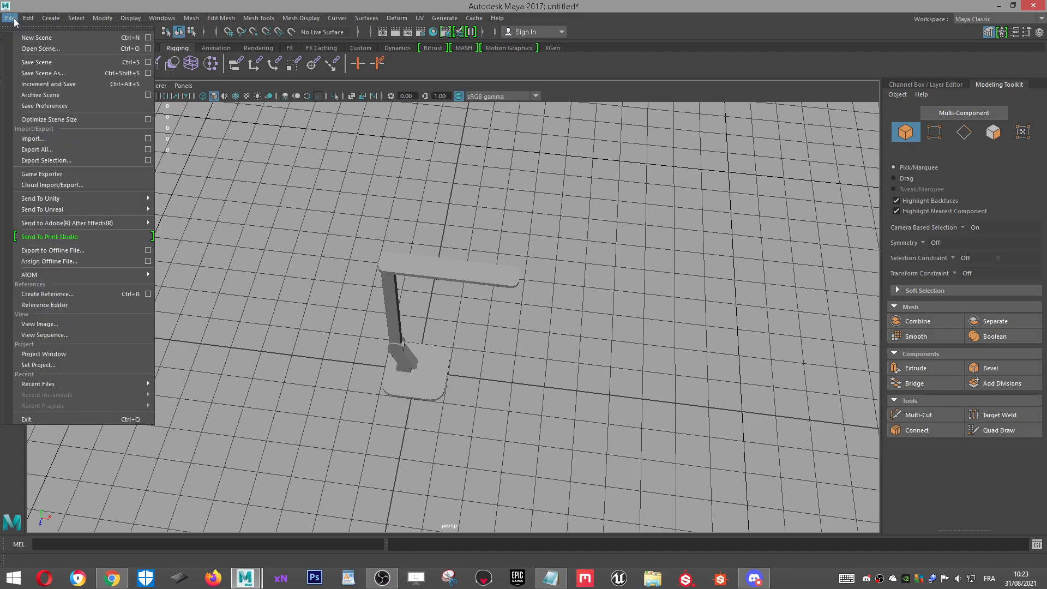
{"action": "left_click", "coordinate": [46, 63]}
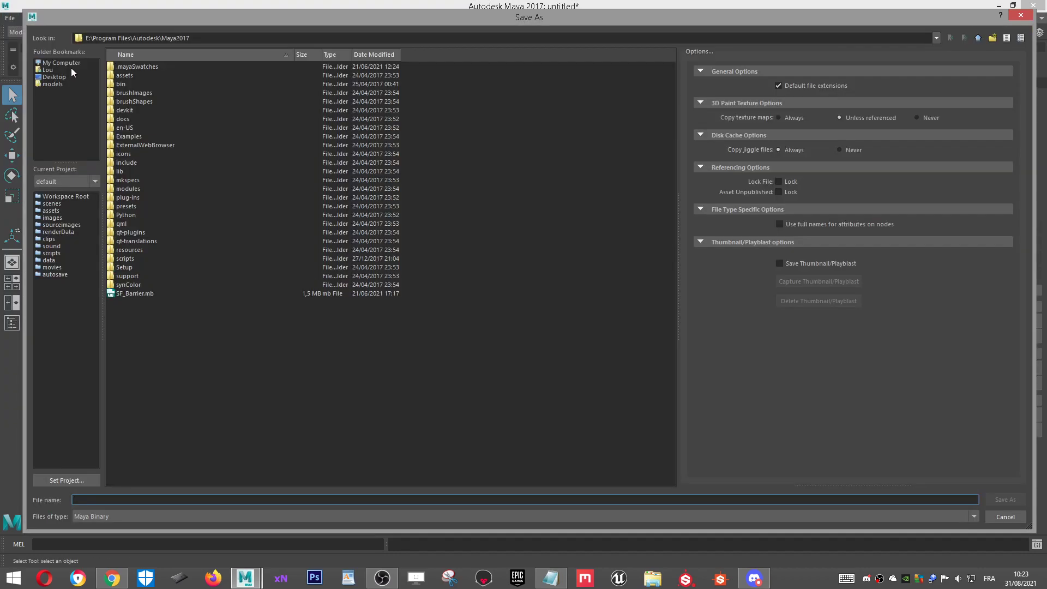
{"action": "left_click", "coordinate": [50, 76]}
{"action": "left_click", "coordinate": [112, 499]}
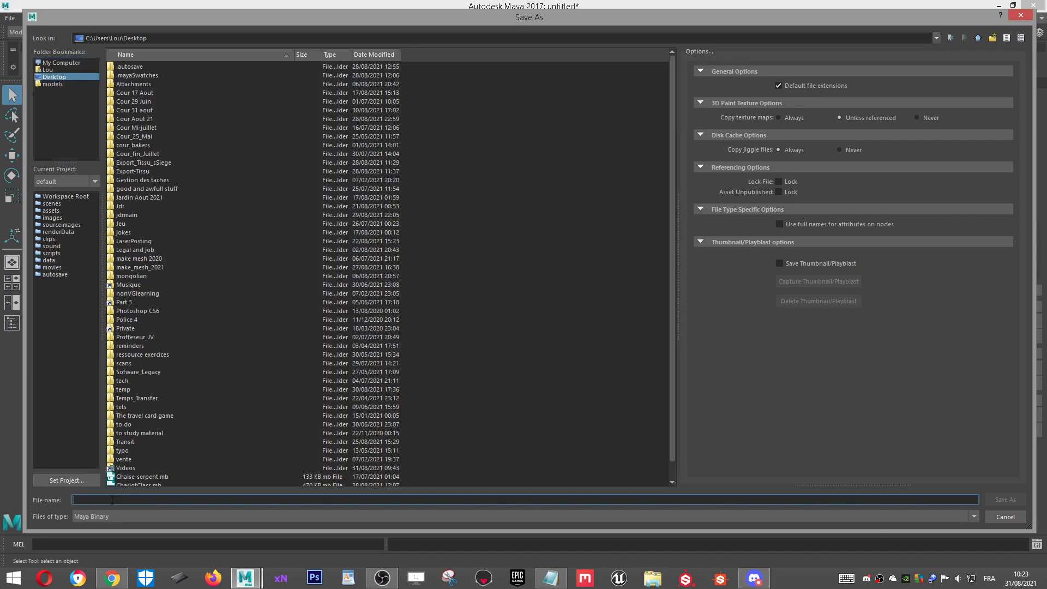
{"action": "type", "text": "Lamp"}
{"action": "left_click", "coordinate": [1004, 500]}
Step: Frame the rounded bar and examine it from the side and from underneath
{"action": "left_click", "coordinate": [416, 249]}
{"action": "key", "text": "f"}
{"action": "left_click_drag", "start_coordinate": [425, 198], "coordinate": [482, 217], "text": "alt"}
{"action": "key", "text": "w"}
{"action": "left_click_drag", "start_coordinate": [428, 323], "coordinate": [443, 369], "text": "alt"}
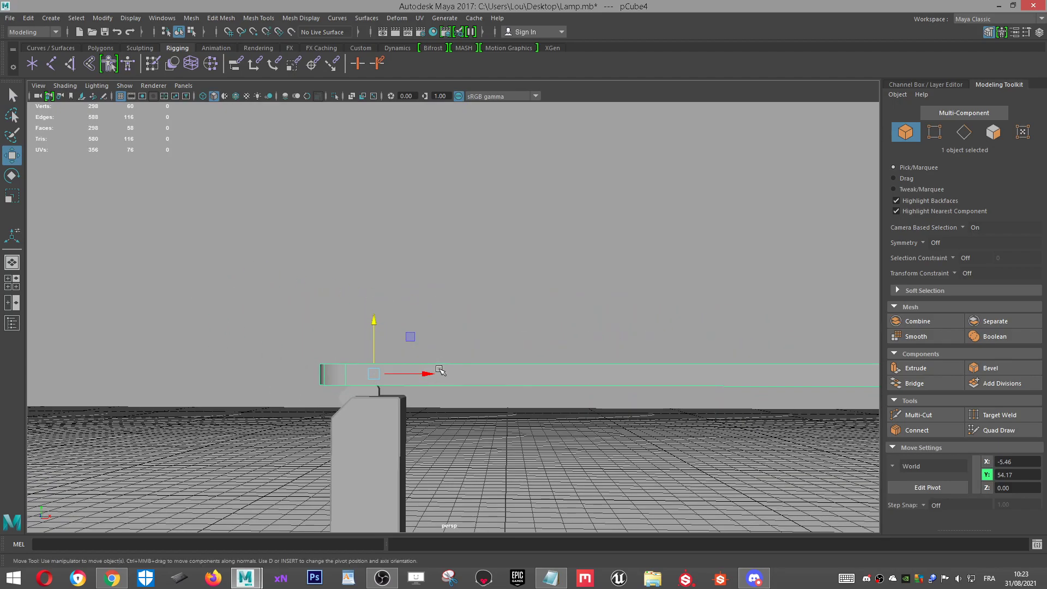
{"action": "key", "text": "e"}
{"action": "left_click_drag", "start_coordinate": [420, 332], "coordinate": [566, 304], "text": "alt"}
{"action": "middle_click_drag", "start_coordinate": [561, 282], "coordinate": [530, 286], "text": "alt"}
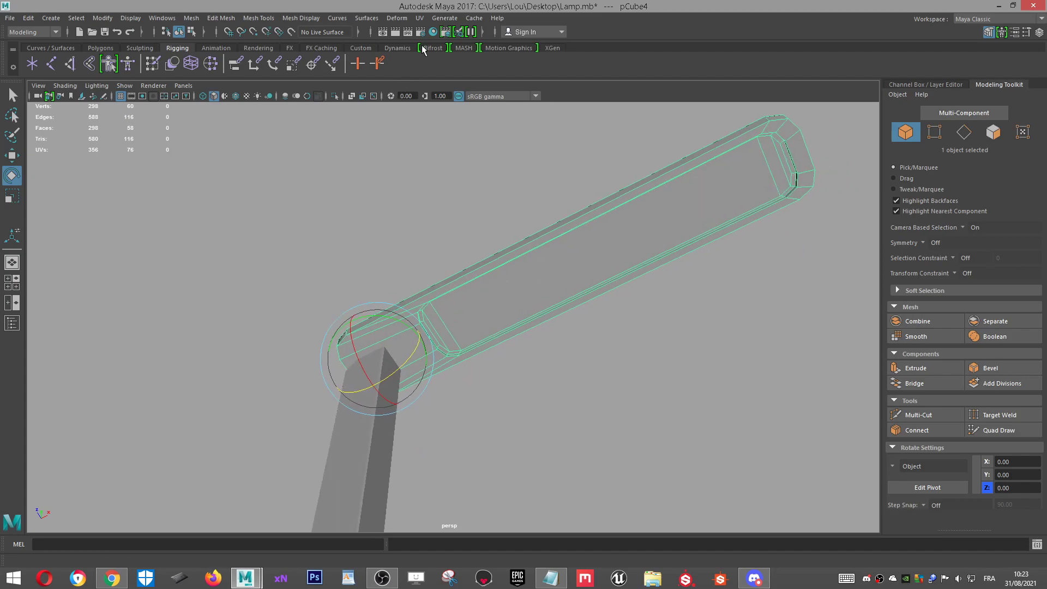
Step: Create a Lambert material in Hypershade and name it Light
{"action": "left_click", "coordinate": [433, 32]}
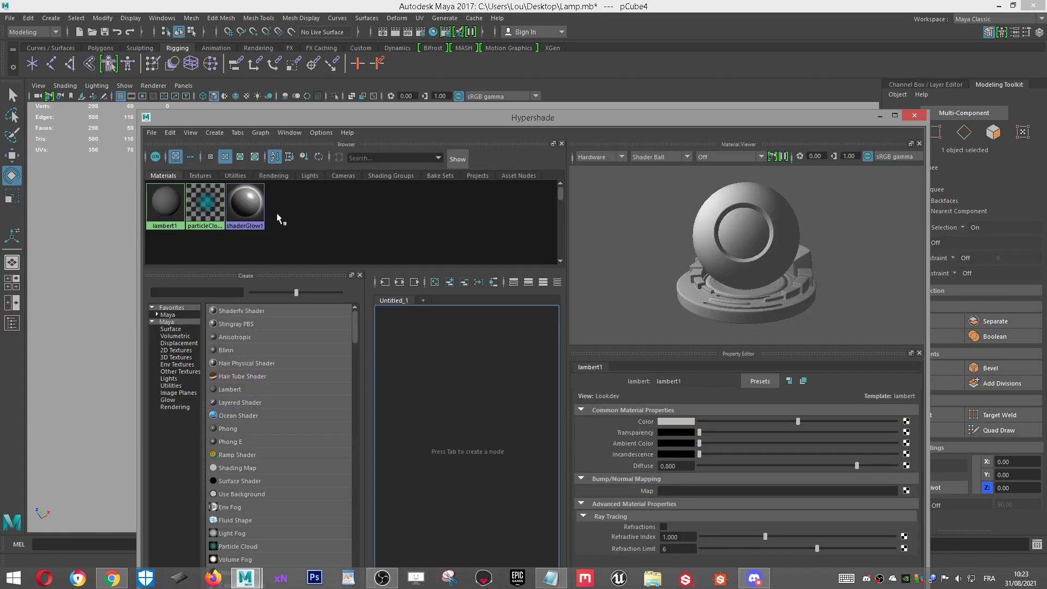
{"action": "left_click", "coordinate": [229, 389]}
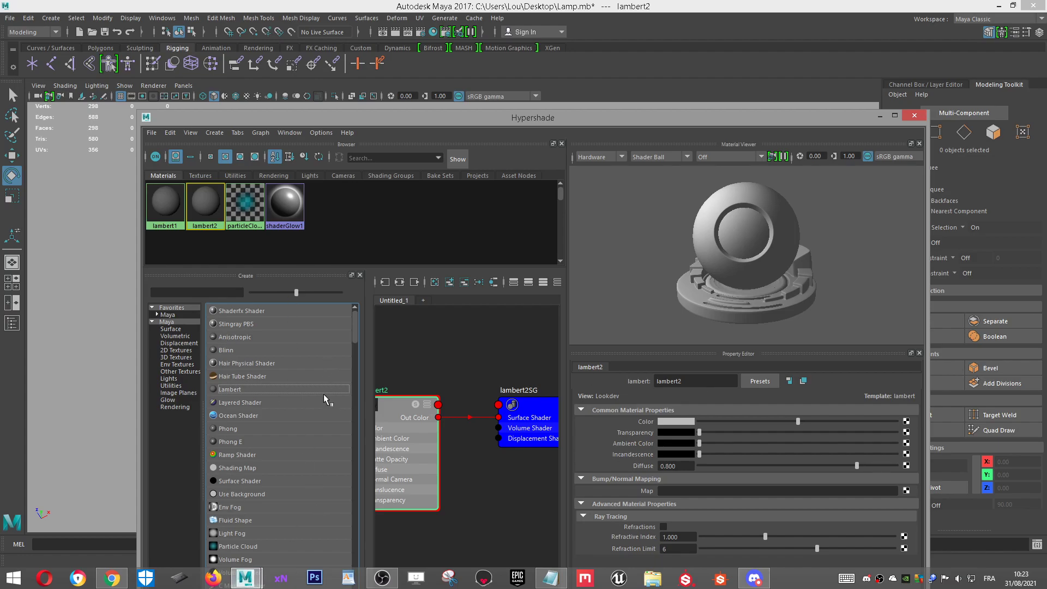
{"action": "left_click_drag", "start_coordinate": [677, 382], "coordinate": [647, 376]}
{"action": "type", "text": "Light"}
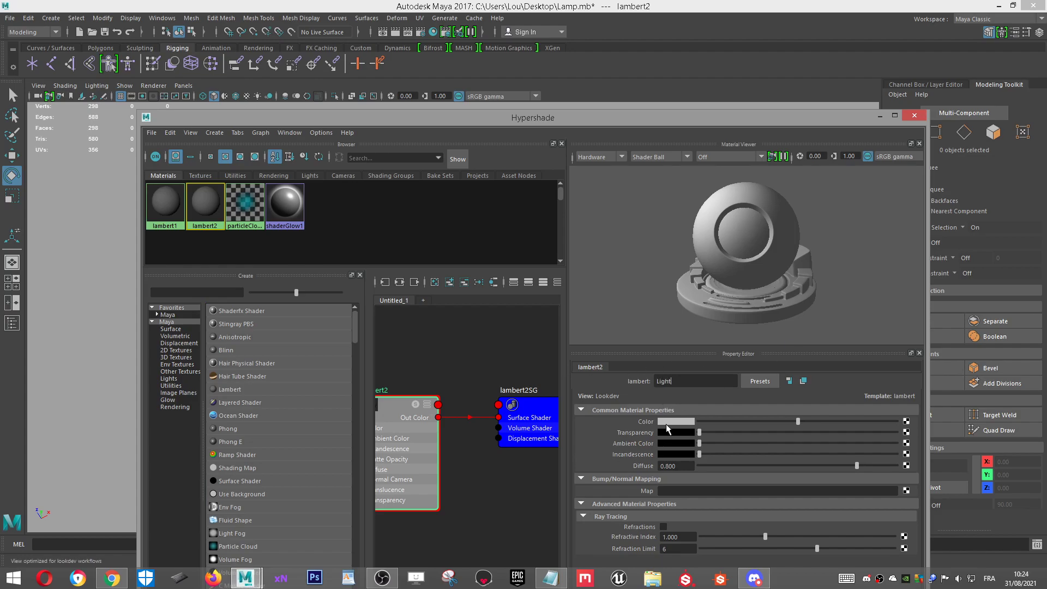
{"action": "key", "text": "Return"}
Step: Set the Light material's color to warm yellow with hue 46.571, saturation 0.655 and value 1.000
{"action": "left_click_drag", "start_coordinate": [792, 419], "coordinate": [880, 421]}
{"action": "left_click", "coordinate": [681, 422]}
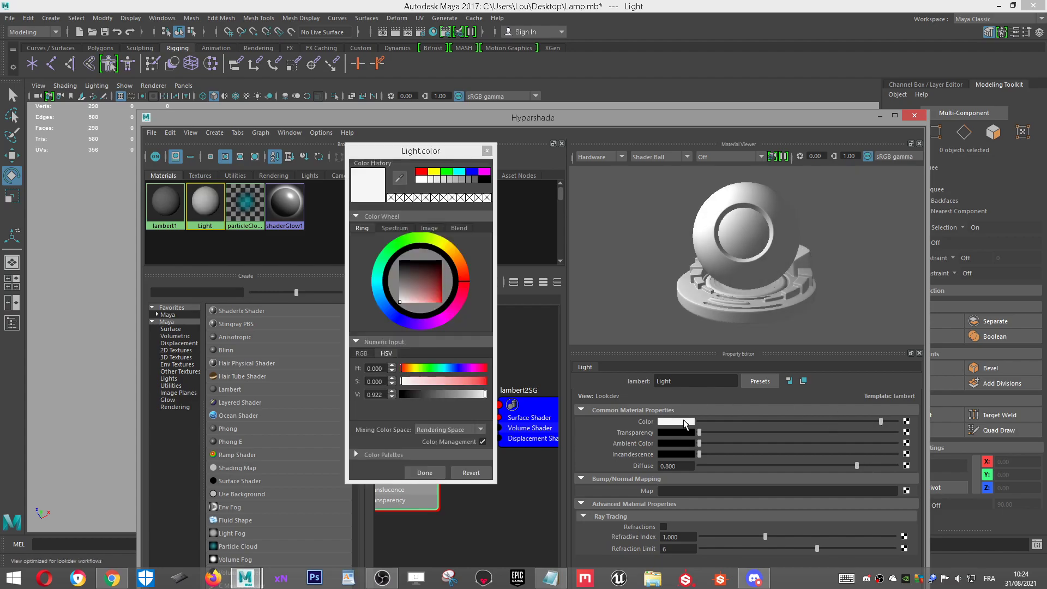
{"action": "left_click", "coordinate": [448, 252]}
{"action": "left_click_drag", "start_coordinate": [419, 299], "coordinate": [424, 314]}
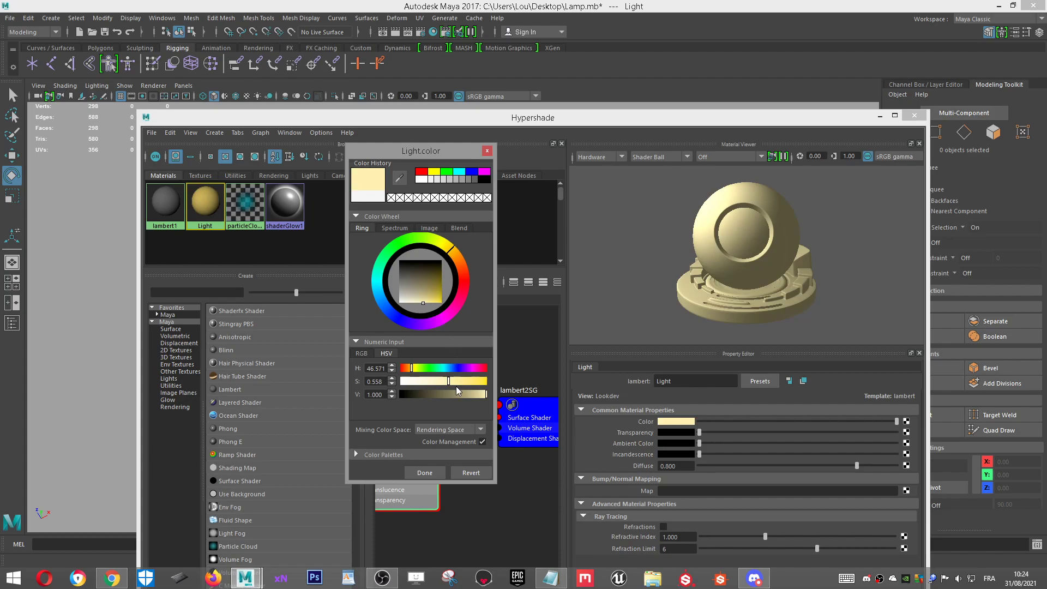
{"action": "mouse_move", "coordinate": [469, 385]}
{"action": "left_mouse_down"}
{"action": "mouse_move", "coordinate": [500, 384]}
{"action": "mouse_move", "coordinate": [457, 391]}
{"action": "left_mouse_up"}
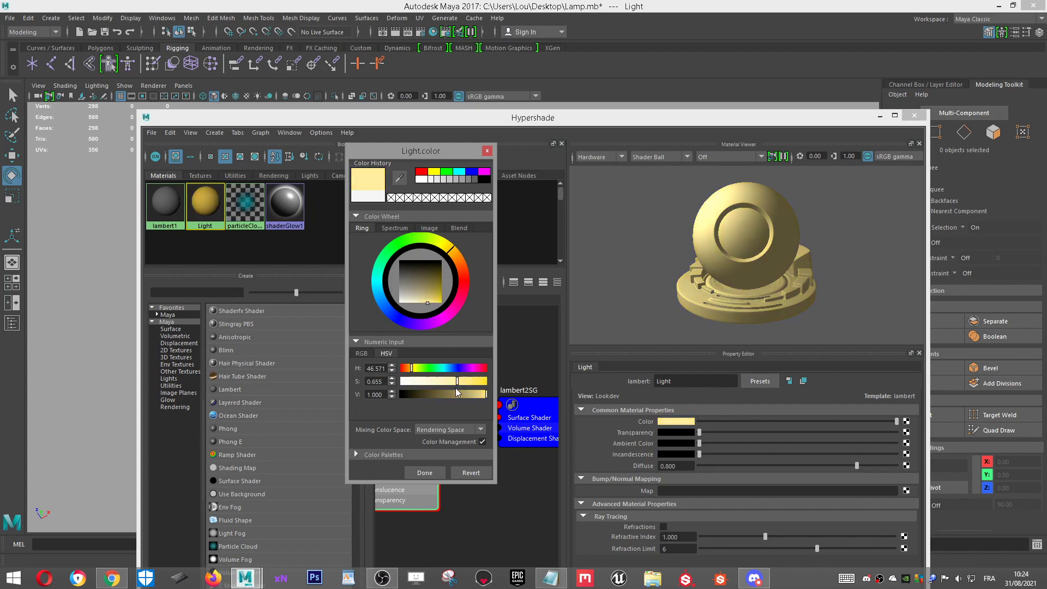
{"action": "left_click", "coordinate": [422, 472]}
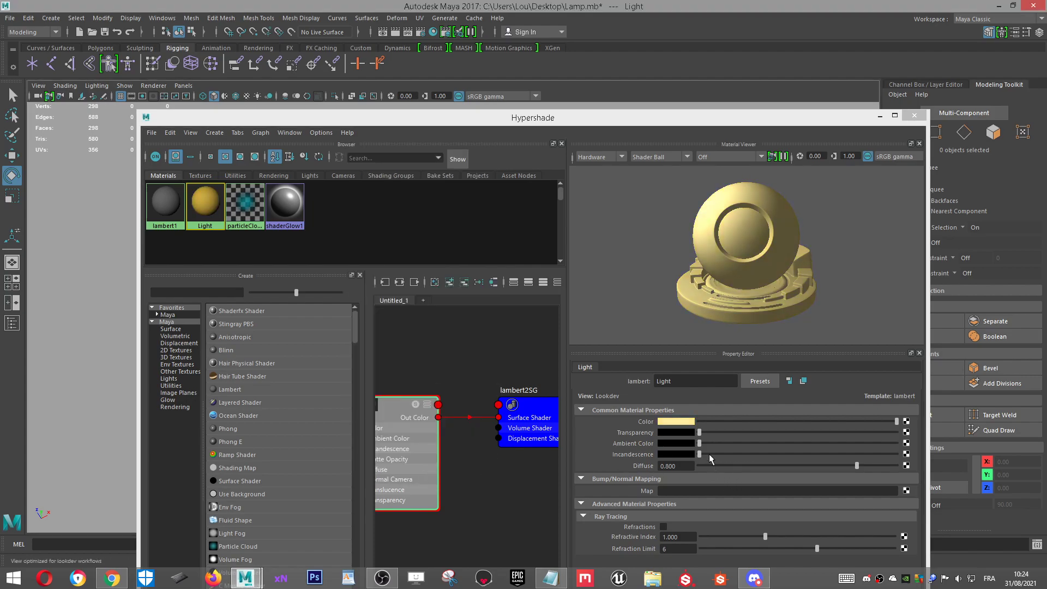
Step: Set the Light material's diffuse to 1.000 and raise its incandescence to about half, then close Hypershade
{"action": "left_click_drag", "start_coordinate": [796, 120], "coordinate": [710, 36]}
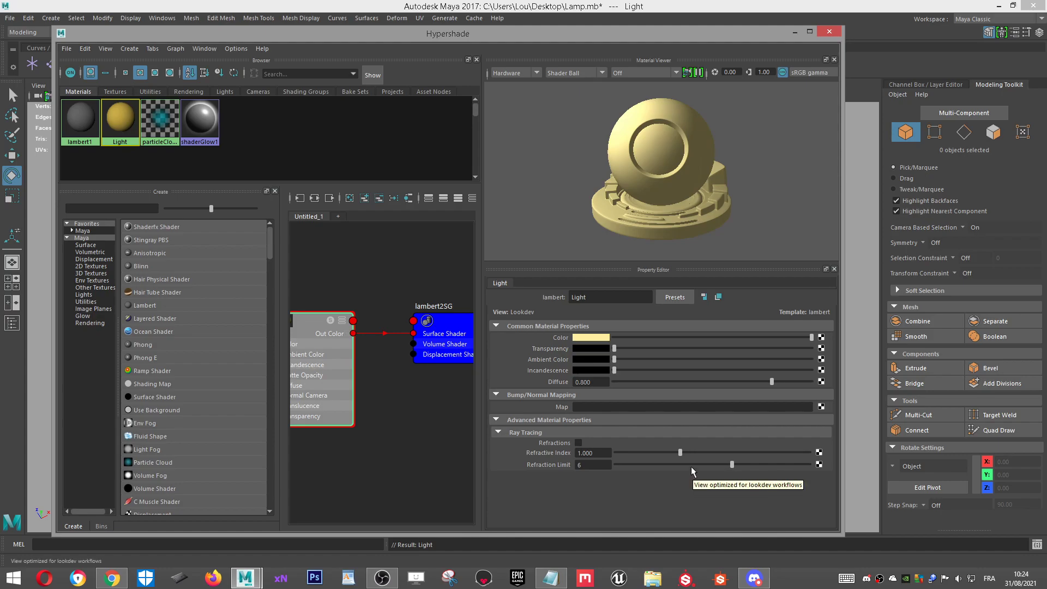
{"action": "left_click_drag", "start_coordinate": [777, 375], "coordinate": [862, 392]}
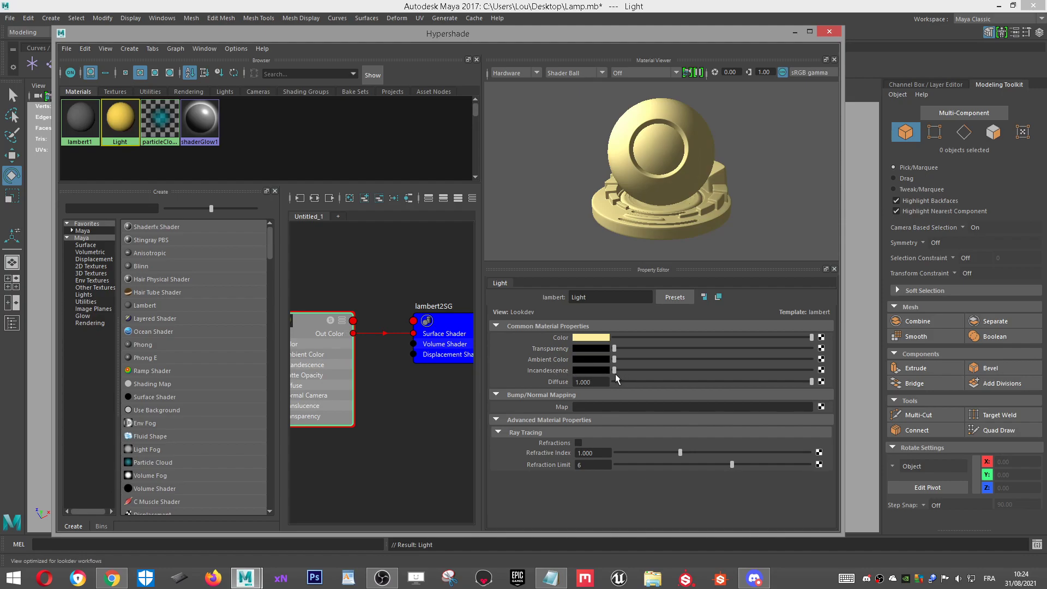
{"action": "left_click_drag", "start_coordinate": [615, 368], "coordinate": [715, 377]}
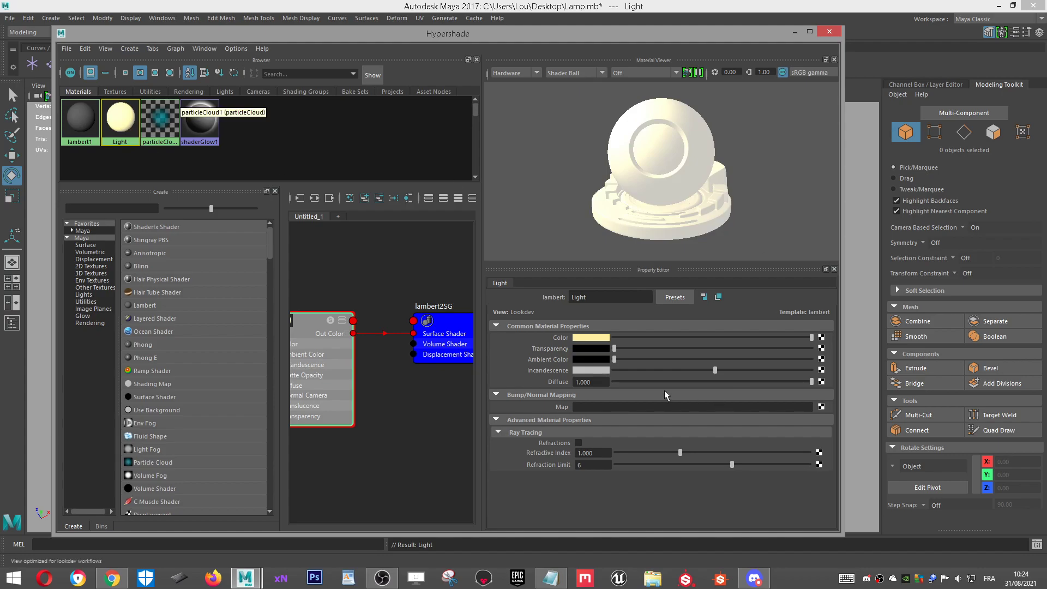
{"action": "left_click", "coordinate": [828, 33]}
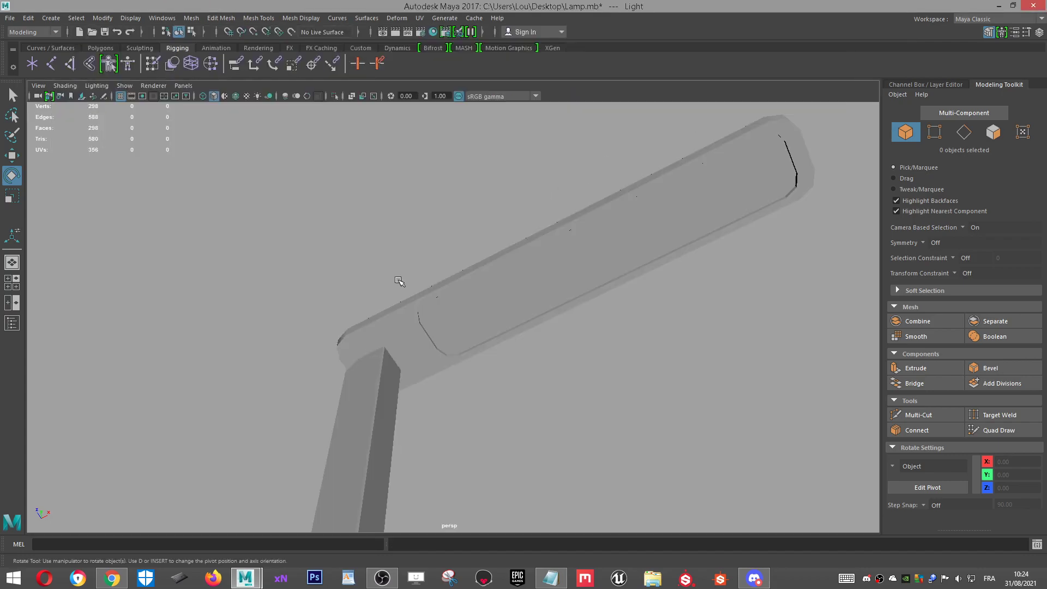
Step: Assign the Light material to the floor faces of the recess under the bar
{"action": "left_click", "coordinate": [512, 278]}
{"action": "scroll", "coordinate": [484, 362], "scroll_direction": "up", "scroll_amount": 5}
{"action": "scroll", "coordinate": [440, 353], "scroll_direction": "up", "scroll_amount": 1}
{"action": "right_click_drag", "start_coordinate": [434, 265], "coordinate": [434, 298]}
{"action": "scroll", "coordinate": [633, 254], "scroll_direction": "down", "scroll_amount": 4}
{"action": "left_click_drag", "start_coordinate": [634, 254], "coordinate": [593, 217], "text": "alt"}
{"action": "right_click", "coordinate": [593, 217]}
{"action": "right_click_drag", "start_coordinate": [586, 578], "coordinate": [654, 517]}
{"action": "scroll", "coordinate": [449, 235], "scroll_direction": "down", "scroll_amount": 4}
{"action": "right_click_drag", "start_coordinate": [450, 236], "coordinate": [496, 217]}
Step: Examine the lit panel under the bar from a distance and close to the post
{"action": "scroll", "coordinate": [447, 276], "scroll_direction": "down", "scroll_amount": 5}
{"action": "left_click_drag", "start_coordinate": [446, 276], "coordinate": [591, 304], "text": "alt"}
{"action": "middle_click_drag", "start_coordinate": [591, 304], "coordinate": [609, 244], "text": "alt"}
{"action": "right_click_drag", "start_coordinate": [521, 304], "coordinate": [551, 374], "text": "alt"}
{"action": "middle_click_drag", "start_coordinate": [551, 374], "coordinate": [485, 347], "text": "alt"}
{"action": "right_click_drag", "start_coordinate": [485, 347], "coordinate": [568, 255], "text": "alt"}
{"action": "left_click", "coordinate": [489, 400]}
{"action": "left_click", "coordinate": [494, 370]}
{"action": "right_click_drag", "start_coordinate": [494, 370], "coordinate": [604, 368], "text": "alt"}
{"action": "left_click_drag", "start_coordinate": [604, 368], "coordinate": [551, 377], "text": "alt"}
{"action": "middle_click_drag", "start_coordinate": [560, 389], "coordinate": [528, 503], "text": "alt"}
{"action": "scroll", "coordinate": [518, 373], "scroll_direction": "up", "scroll_amount": 2}
Step: Select the outer wall faces around the recess end near the post
{"action": "right_click_drag", "start_coordinate": [451, 268], "coordinate": [451, 293]}
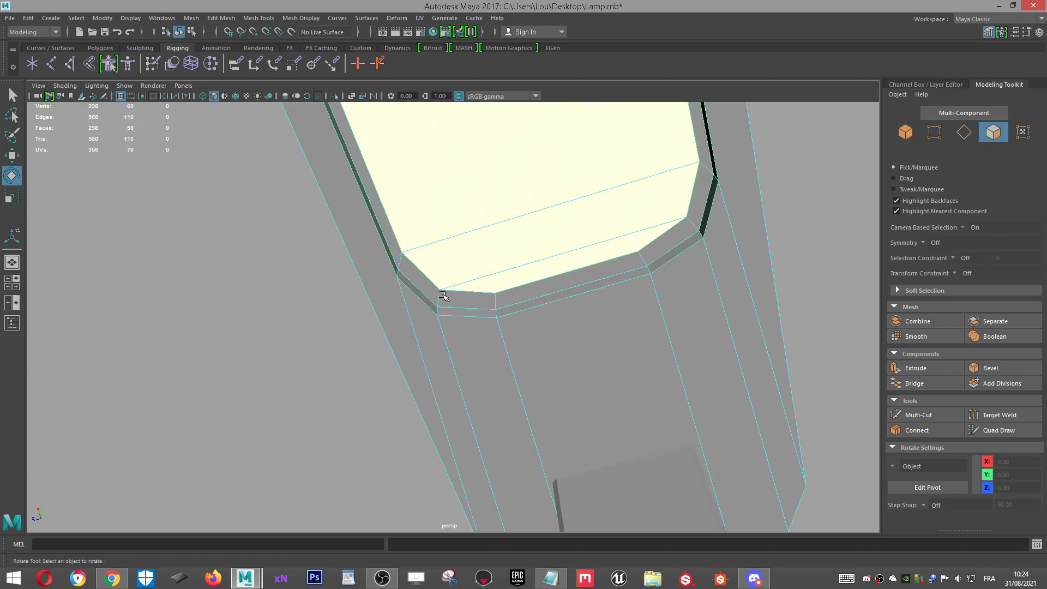
{"action": "left_click", "coordinate": [444, 297]}
{"action": "key", "text": "f"}
{"action": "left_click_drag", "start_coordinate": [675, 325], "coordinate": [653, 400], "text": "alt"}
{"action": "key", "text": "w"}
{"action": "left_click", "coordinate": [570, 390]}
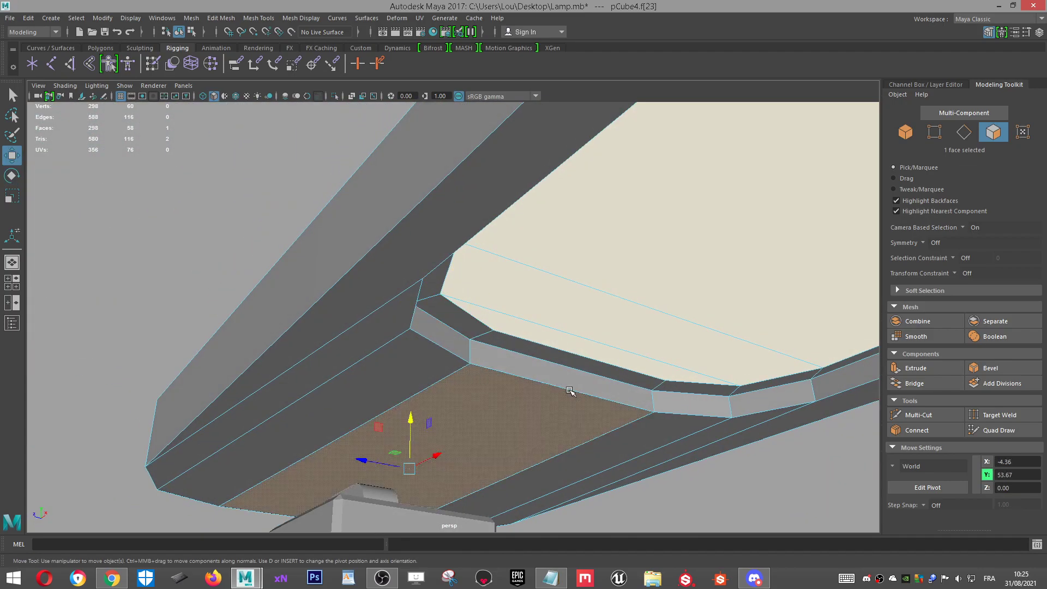
{"action": "left_click", "coordinate": [581, 385]}
{"action": "left_click_drag", "start_coordinate": [713, 424], "coordinate": [595, 359], "text": "alt"}
{"action": "left_click", "coordinate": [608, 373], "text": "shift"}
{"action": "left_click", "coordinate": [680, 371], "text": "shift"}
{"action": "left_click_drag", "start_coordinate": [720, 367], "coordinate": [387, 350], "text": "alt"}
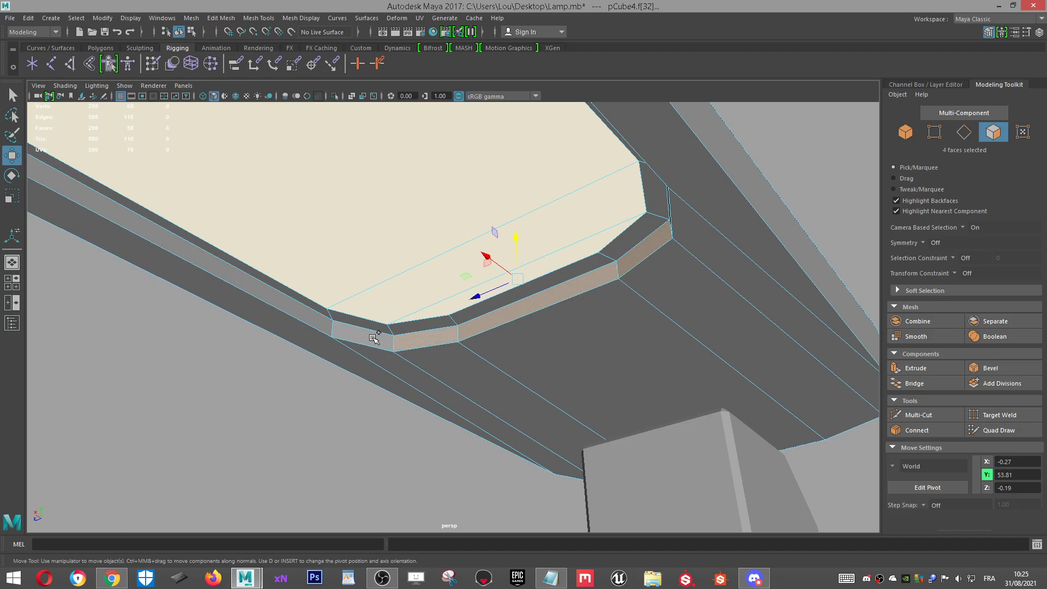
{"action": "left_click_drag", "start_coordinate": [412, 342], "coordinate": [481, 264], "text": "alt"}
{"action": "right_click_drag", "start_coordinate": [481, 263], "coordinate": [537, 248]}
{"action": "left_click_drag", "start_coordinate": [537, 248], "coordinate": [724, 295], "text": "alt"}
Step: Examine the light panel from below and the lamp's overall proportions
{"action": "scroll", "coordinate": [672, 346], "scroll_direction": "up", "scroll_amount": 6}
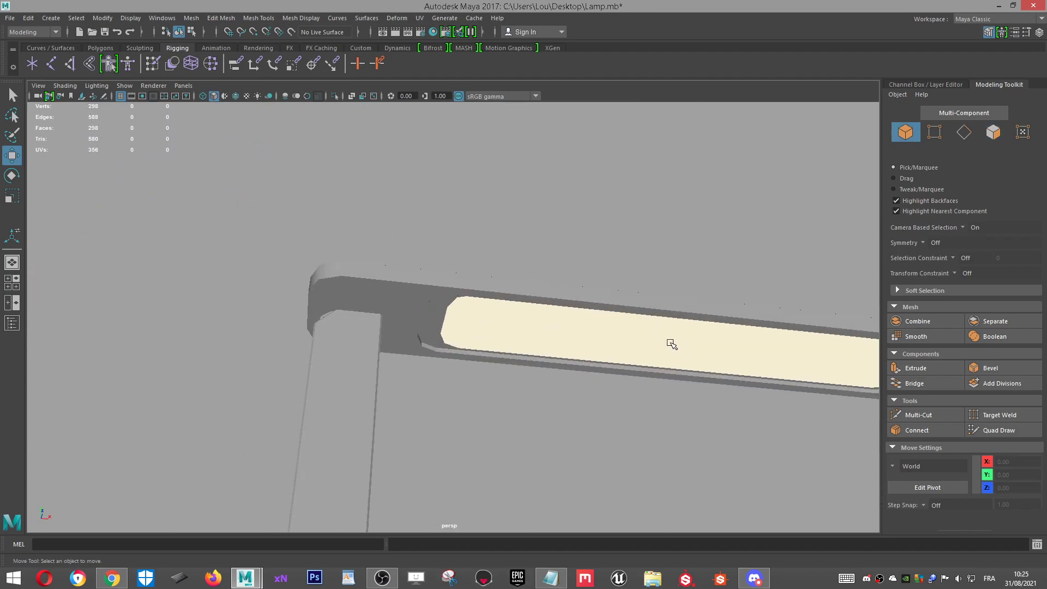
{"action": "middle_click_drag", "start_coordinate": [685, 369], "coordinate": [688, 310], "text": "alt"}
{"action": "left_click", "coordinate": [651, 311]}
{"action": "left_click_drag", "start_coordinate": [650, 311], "coordinate": [608, 289], "text": "alt"}
{"action": "scroll", "coordinate": [663, 305], "scroll_direction": "down", "scroll_amount": 6}
{"action": "left_click", "coordinate": [653, 275]}
{"action": "scroll", "coordinate": [653, 275], "scroll_direction": "down", "scroll_amount": 3}
{"action": "scroll", "coordinate": [528, 264], "scroll_direction": "down", "scroll_amount": 3}
{"action": "scroll", "coordinate": [797, 421], "scroll_direction": "up", "scroll_amount": 5}
{"action": "scroll", "coordinate": [442, 399], "scroll_direction": "up", "scroll_amount": 4}
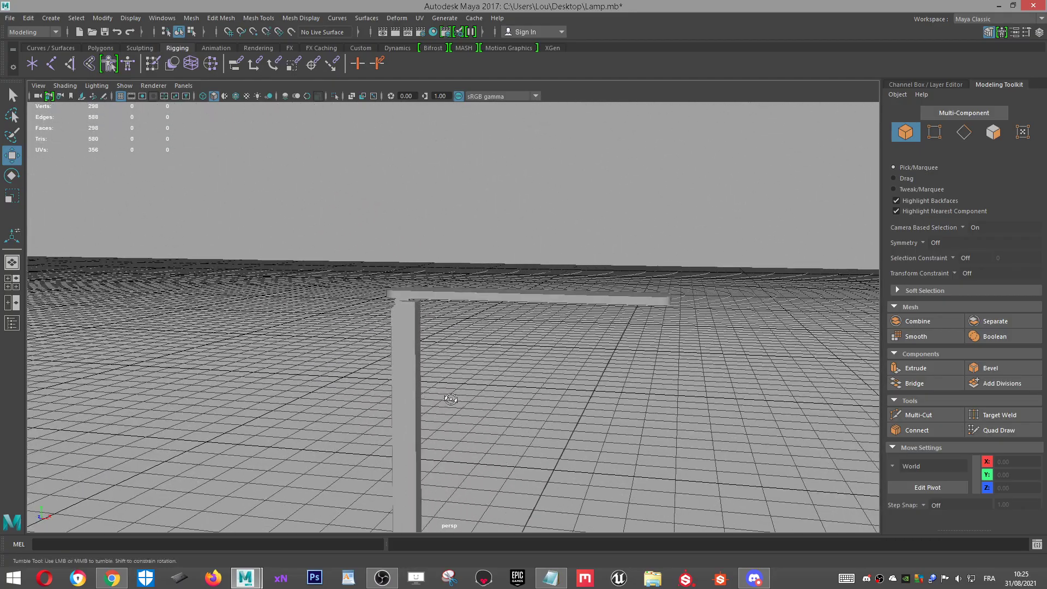
Step: Select the upright post and examine its joint with the lower arm and the base
{"action": "left_click_drag", "start_coordinate": [441, 399], "coordinate": [591, 402], "text": "alt"}
{"action": "left_click", "coordinate": [467, 387]}
{"action": "scroll", "coordinate": [505, 335], "scroll_direction": "down", "scroll_amount": 4}
{"action": "left_click_drag", "start_coordinate": [505, 335], "coordinate": [684, 394], "text": "alt"}
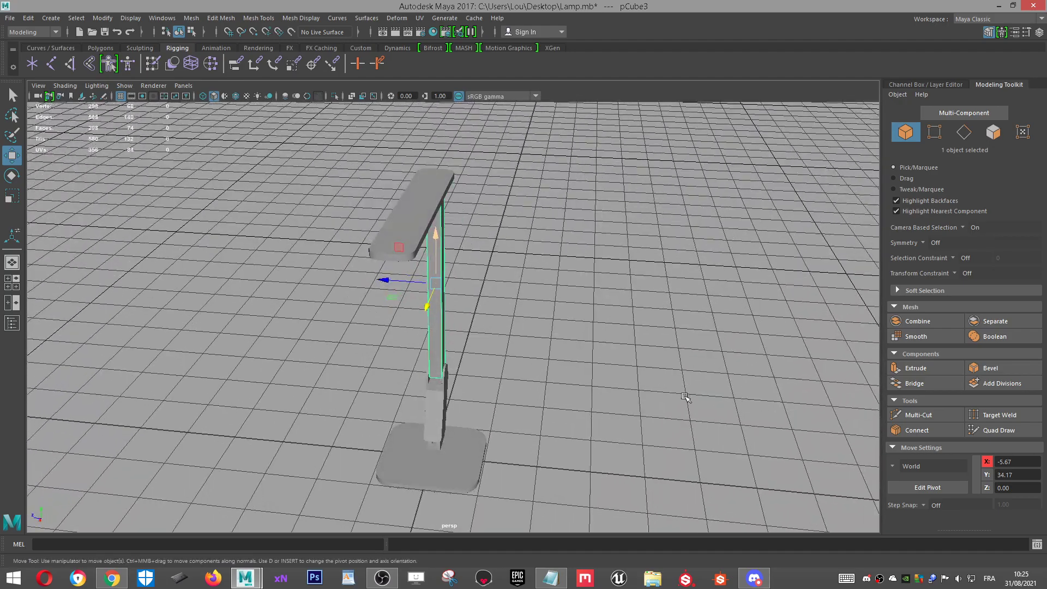
{"action": "scroll", "coordinate": [669, 451], "scroll_direction": "up", "scroll_amount": 5}
{"action": "middle_click_drag", "start_coordinate": [668, 451], "coordinate": [692, 388], "text": "alt"}
{"action": "left_click_drag", "start_coordinate": [692, 388], "coordinate": [545, 251], "text": "alt"}
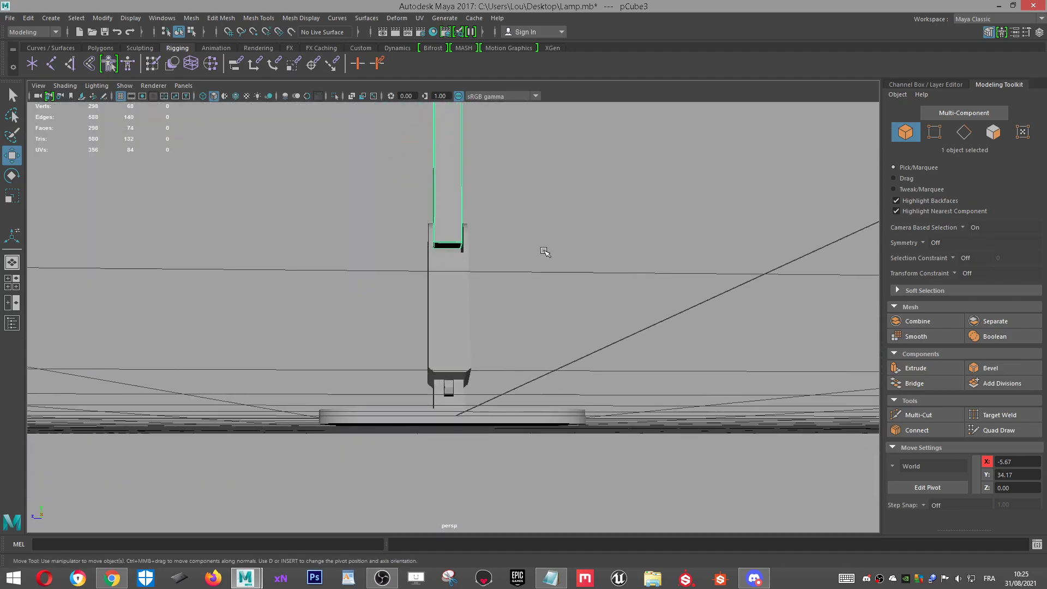
{"action": "left_click_drag", "start_coordinate": [502, 371], "coordinate": [509, 384], "text": "alt"}
Step: Combine the lower arm and the upright post into one mesh
{"action": "left_click", "coordinate": [454, 311]}
{"action": "middle_click_drag", "start_coordinate": [485, 235], "coordinate": [480, 306], "text": "alt"}
{"action": "left_click", "coordinate": [449, 220], "text": "shift"}
{"action": "scroll", "coordinate": [463, 251], "scroll_direction": "down", "scroll_amount": 3}
{"action": "left_click_drag", "start_coordinate": [479, 306], "coordinate": [570, 295], "text": "alt"}
{"action": "scroll", "coordinate": [491, 288], "scroll_direction": "up", "scroll_amount": 2}
{"action": "left_click_drag", "start_coordinate": [415, 313], "coordinate": [508, 332], "text": "alt"}
{"action": "scroll", "coordinate": [562, 359], "scroll_direction": "up", "scroll_amount": 3}
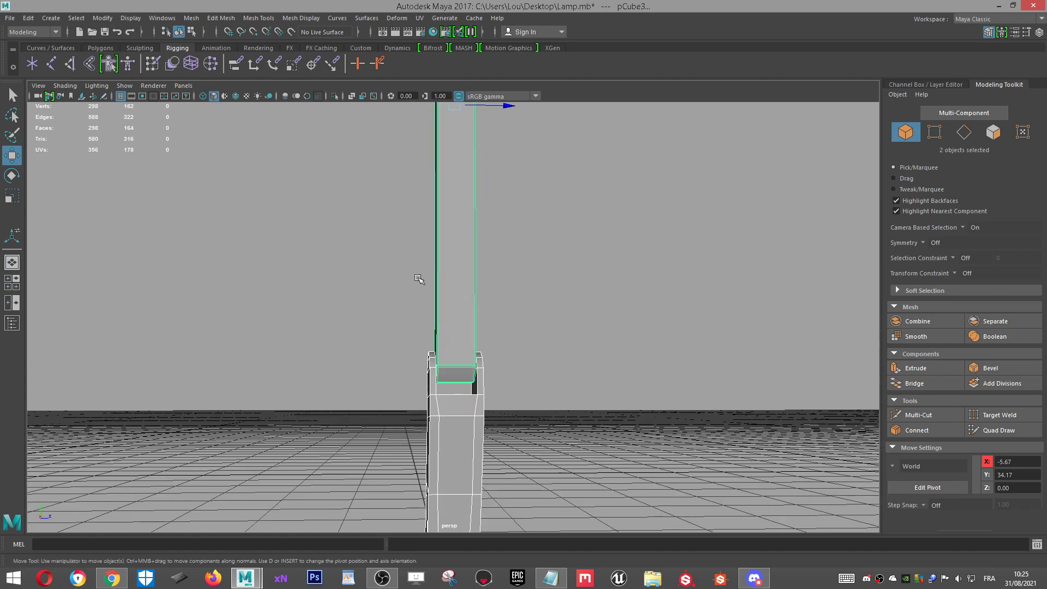
{"action": "scroll", "coordinate": [439, 274], "scroll_direction": "down", "scroll_amount": 3}
{"action": "left_click", "coordinate": [199, 18]}
{"action": "left_click", "coordinate": [215, 47]}
{"action": "left_click_drag", "start_coordinate": [577, 349], "coordinate": [589, 360], "text": "alt"}
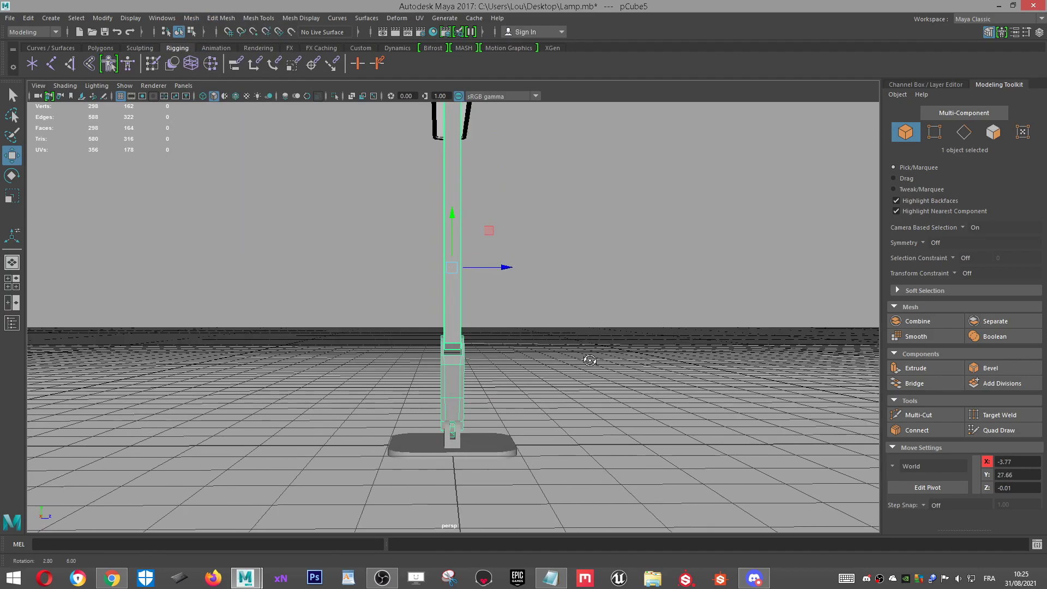
Step: Scale the combined lower arm and upright post along the Z axis to widen them
{"action": "key", "text": "r"}
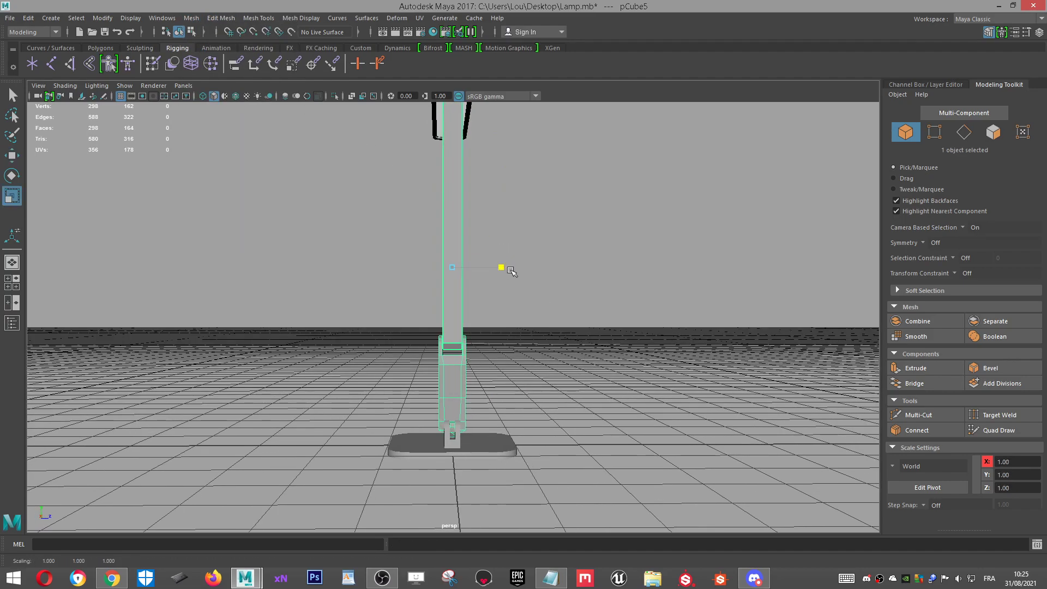
{"action": "left_click_drag", "start_coordinate": [522, 269], "coordinate": [489, 278], "text": "alt"}
{"action": "left_click_drag", "start_coordinate": [712, 287], "coordinate": [434, 349], "text": "alt"}
{"action": "scroll", "coordinate": [414, 306], "scroll_direction": "up", "scroll_amount": 4}
{"action": "left_click_drag", "start_coordinate": [368, 256], "coordinate": [549, 236], "text": "alt"}
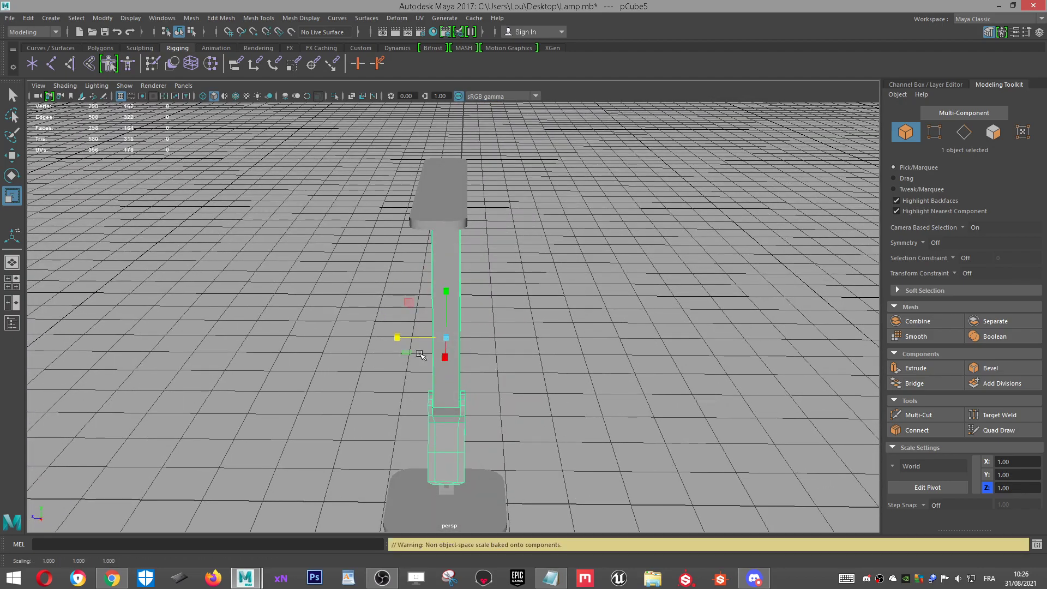
Step: Select all the outer faces on one side of the lower arm, from the rounded top to the chamfered lower corner
{"action": "right_click_drag", "start_coordinate": [398, 338], "coordinate": [500, 476], "text": "alt"}
{"action": "left_click_drag", "start_coordinate": [500, 477], "coordinate": [562, 409], "text": "alt"}
{"action": "middle_click_drag", "start_coordinate": [563, 474], "coordinate": [545, 160], "text": "alt"}
{"action": "left_click_drag", "start_coordinate": [544, 159], "coordinate": [521, 221], "text": "alt"}
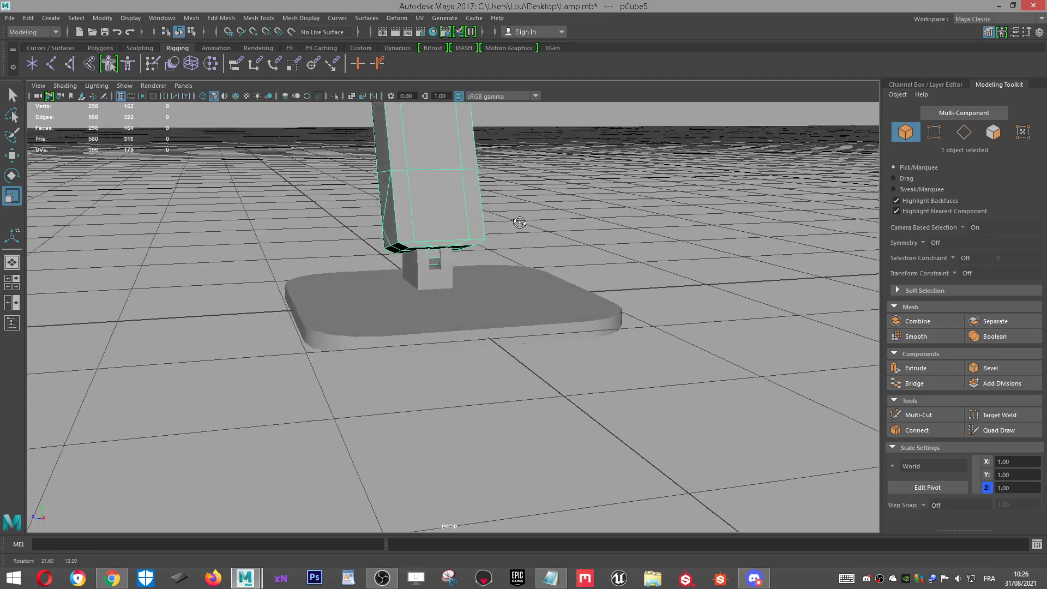
{"action": "middle_click_drag", "start_coordinate": [521, 221], "coordinate": [495, 271], "text": "alt"}
{"action": "left_click_drag", "start_coordinate": [496, 271], "coordinate": [475, 229], "text": "alt"}
{"action": "right_click", "coordinate": [492, 182]}
{"action": "right_click_drag", "start_coordinate": [492, 183], "coordinate": [491, 212]}
{"action": "left_click_drag", "start_coordinate": [464, 186], "coordinate": [472, 123], "text": "alt"}
{"action": "left_click", "coordinate": [468, 127]}
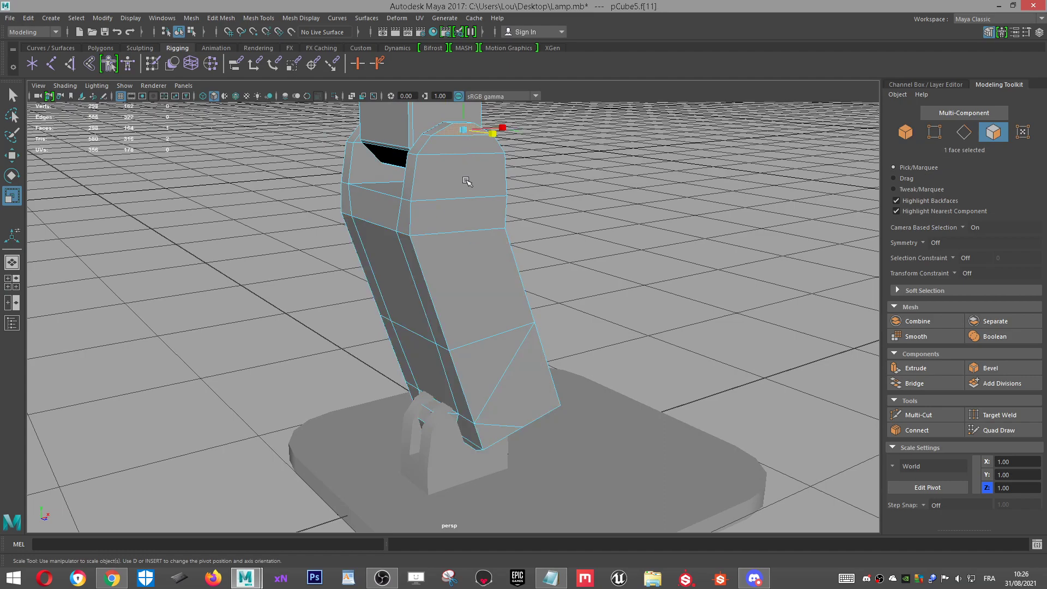
{"action": "double_click", "coordinate": [475, 290], "text": "shift"}
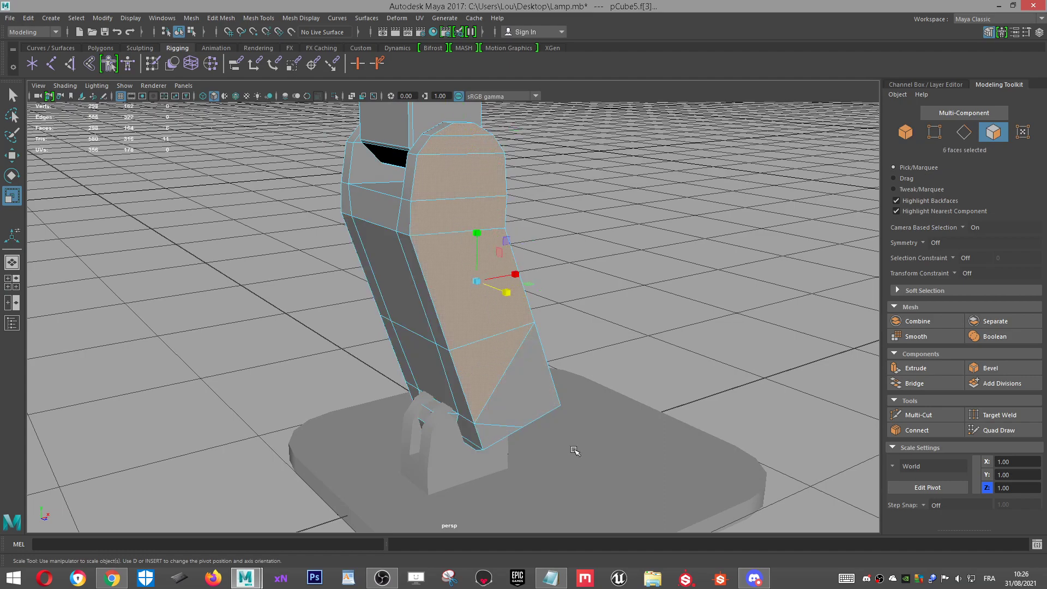
{"action": "left_click_drag", "start_coordinate": [487, 402], "coordinate": [498, 452], "text": "alt"}
{"action": "left_click", "coordinate": [549, 392], "text": "shift"}
{"action": "left_click_drag", "start_coordinate": [549, 392], "coordinate": [500, 439], "text": "alt"}
{"action": "left_click", "coordinate": [496, 433], "text": "shift"}
{"action": "left_click", "coordinate": [430, 461], "text": "shift"}
{"action": "left_click_drag", "start_coordinate": [431, 460], "coordinate": [491, 217], "text": "alt"}
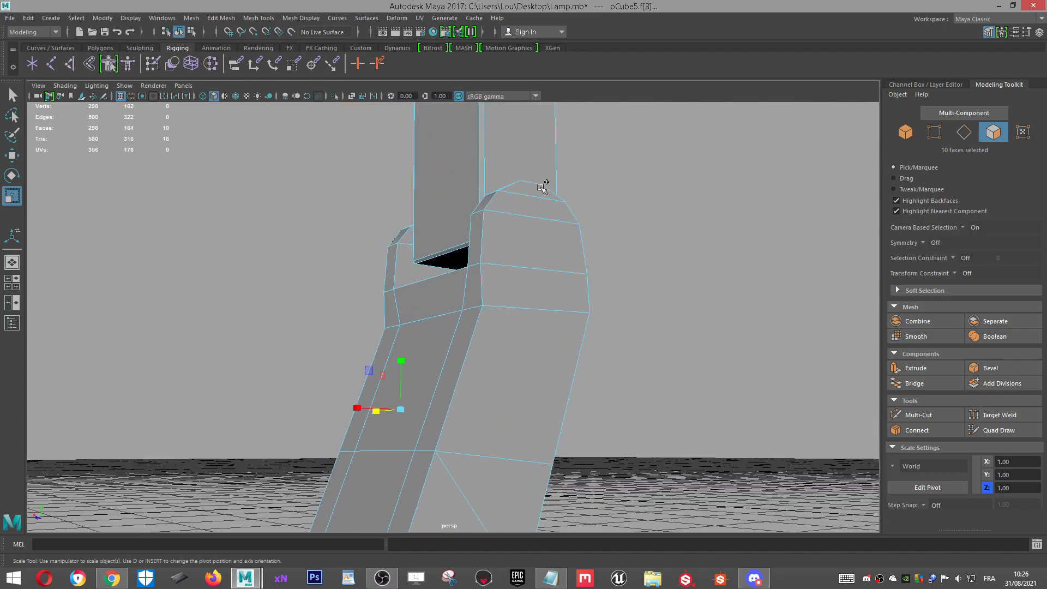
Step: Add the outer faces on the opposite side of the lower arm to the selection, including the lower corner faces
{"action": "scroll", "coordinate": [509, 362], "scroll_direction": "down", "scroll_amount": 1}
{"action": "middle_click_drag", "start_coordinate": [509, 362], "coordinate": [498, 308], "text": "alt"}
{"action": "double_click", "coordinate": [500, 265], "text": "shift"}
{"action": "left_click_drag", "start_coordinate": [483, 242], "coordinate": [517, 243], "text": "alt"}
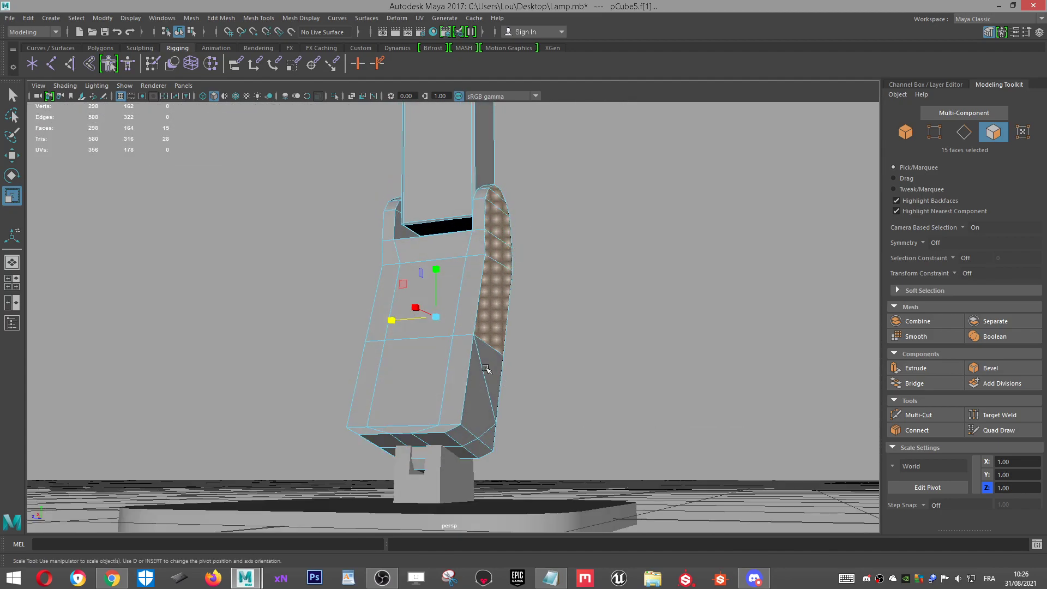
{"action": "right_click_drag", "start_coordinate": [491, 364], "coordinate": [540, 421], "text": "alt"}
{"action": "left_click_drag", "start_coordinate": [539, 421], "coordinate": [512, 273], "text": "alt"}
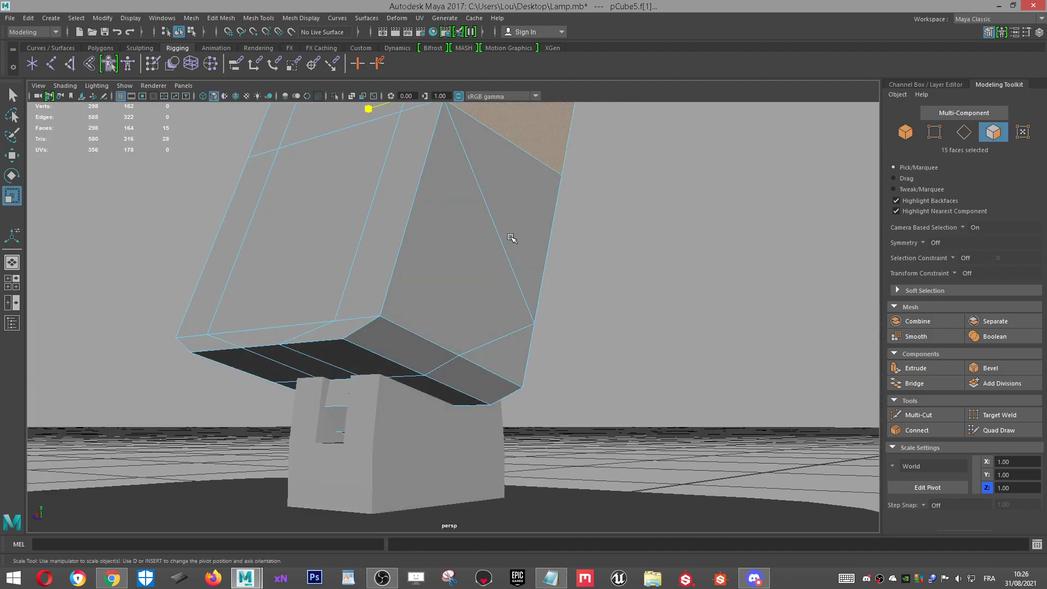
{"action": "left_click", "coordinate": [456, 242], "text": "shift"}
{"action": "left_click", "coordinate": [408, 255], "text": "shift"}
{"action": "left_click", "coordinate": [510, 342], "text": "shift"}
{"action": "left_click", "coordinate": [467, 376], "text": "shift"}
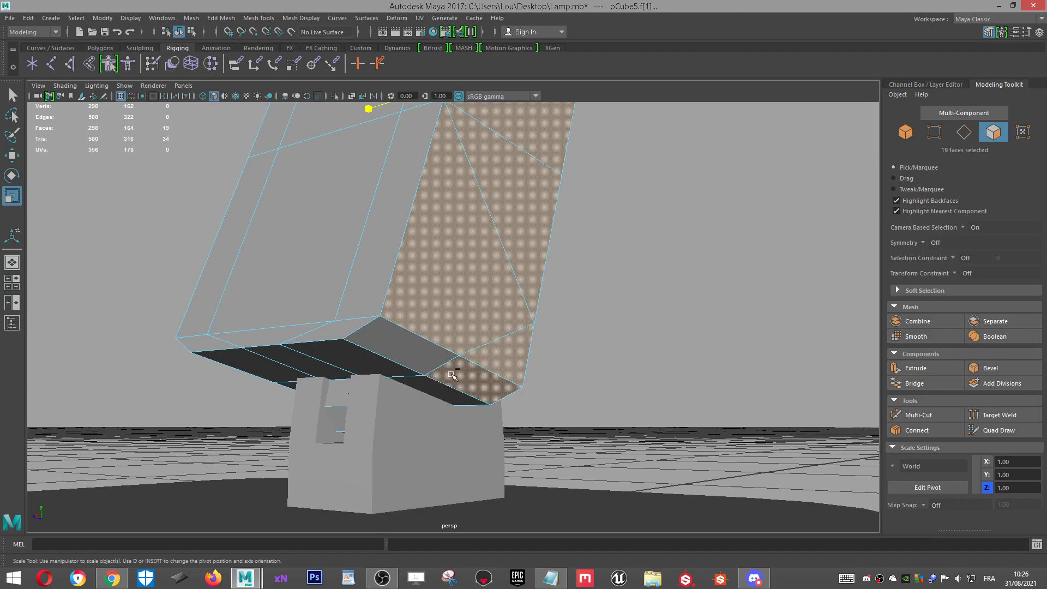
{"action": "left_click", "coordinate": [415, 352], "text": "shift"}
Step: Scale the selected side faces of the lower arm along Z and return to selecting the whole mesh
{"action": "left_click_drag", "start_coordinate": [415, 352], "coordinate": [512, 258], "text": "alt"}
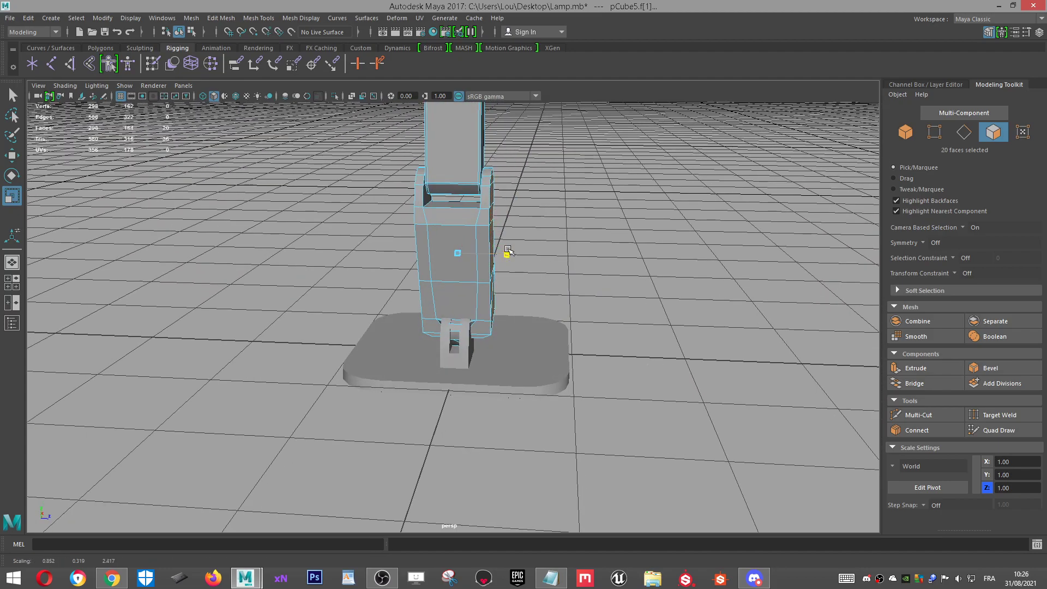
{"action": "left_click_drag", "start_coordinate": [504, 250], "coordinate": [468, 256], "text": "alt"}
{"action": "right_click_drag", "start_coordinate": [467, 256], "coordinate": [587, 240]}
{"action": "left_click", "coordinate": [587, 240]}
{"action": "left_click_drag", "start_coordinate": [587, 239], "coordinate": [485, 273], "text": "alt"}
{"action": "left_click", "coordinate": [485, 272]}
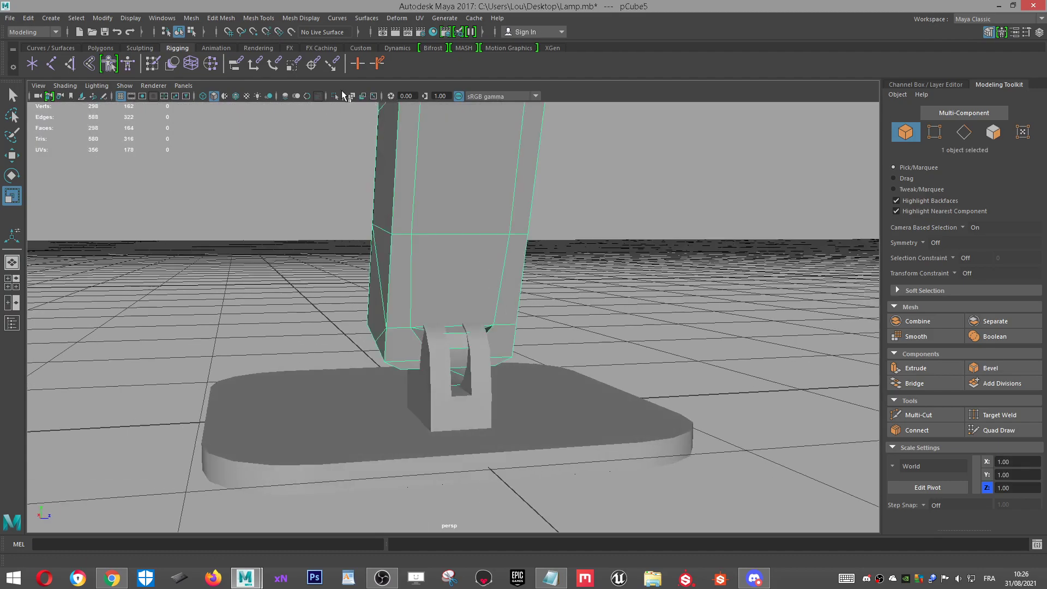
Step: Isolate the arm mesh and select the side faces of the small hinge tab at its lower end
{"action": "left_click", "coordinate": [335, 97]}
{"action": "left_click_drag", "start_coordinate": [469, 294], "coordinate": [448, 270], "text": "alt"}
{"action": "right_click_drag", "start_coordinate": [448, 271], "coordinate": [439, 235]}
{"action": "left_click", "coordinate": [401, 305]}
{"action": "left_click_drag", "start_coordinate": [401, 305], "coordinate": [322, 359], "text": "alt"}
{"action": "left_click", "coordinate": [342, 325], "text": "ctrl"}
{"action": "left_click", "coordinate": [317, 367]}
{"action": "left_click", "coordinate": [299, 416], "text": "shift"}
{"action": "middle_click_drag", "start_coordinate": [299, 430], "coordinate": [525, 275], "text": "alt"}
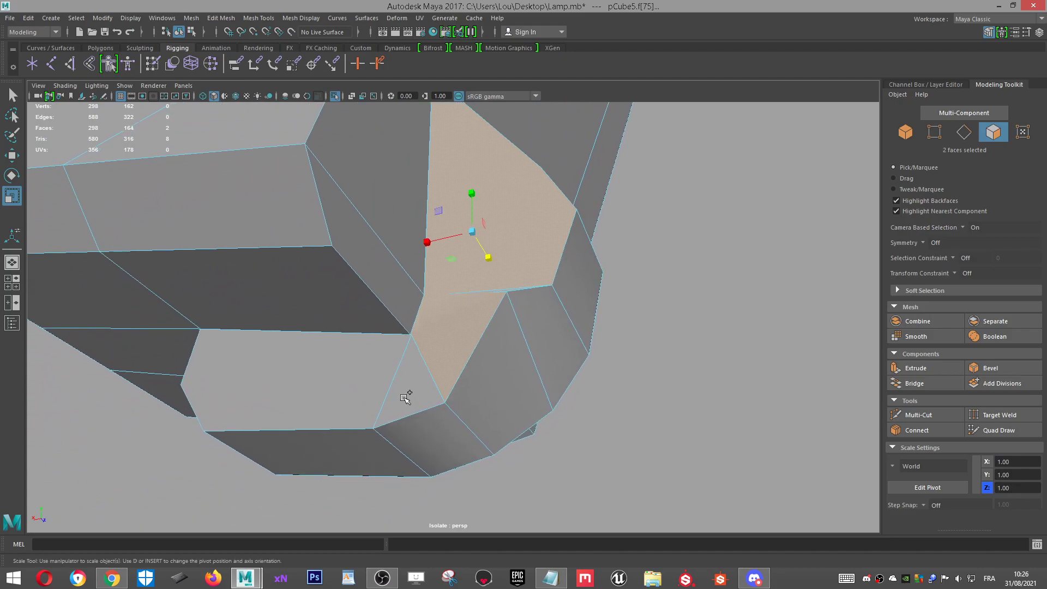
{"action": "left_click", "coordinate": [330, 392], "text": "shift"}
{"action": "left_click_drag", "start_coordinate": [330, 391], "coordinate": [456, 332], "text": "alt"}
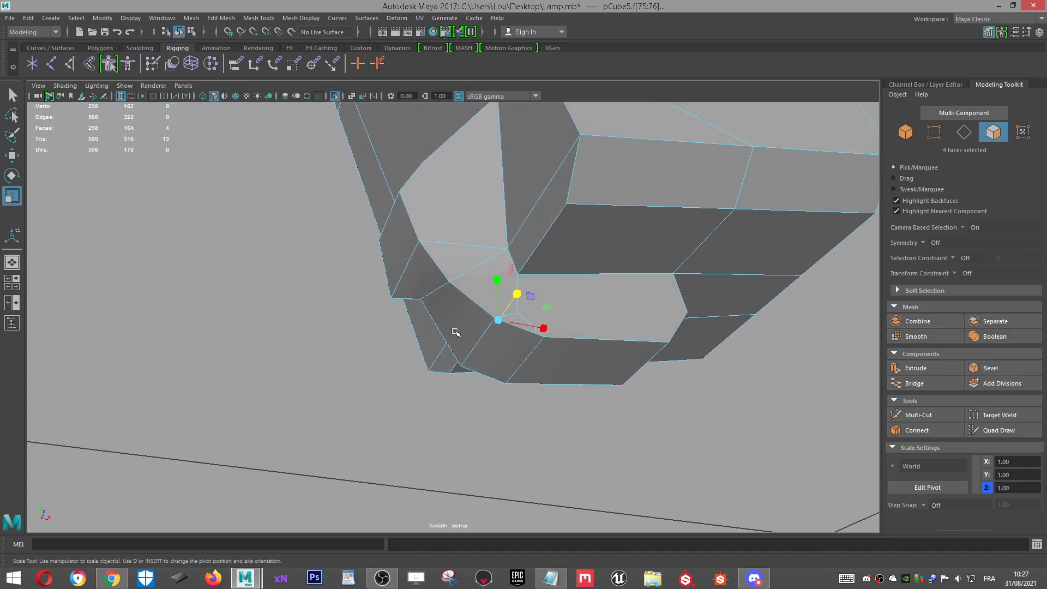
{"action": "left_click", "coordinate": [632, 285], "text": "shift"}
{"action": "scroll", "coordinate": [633, 327], "scroll_direction": "up", "scroll_amount": 3}
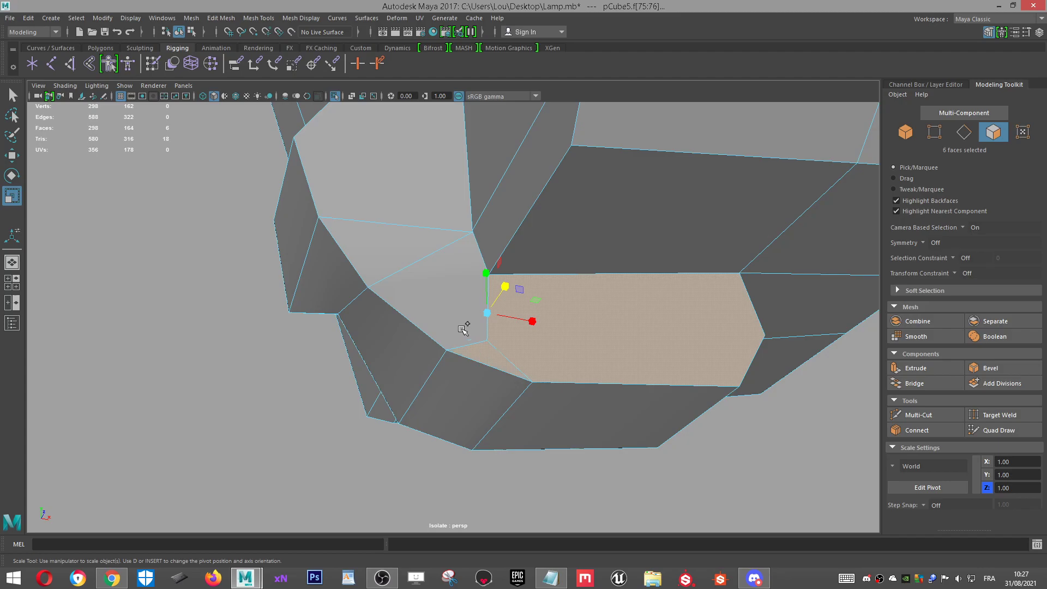
{"action": "left_click", "coordinate": [408, 188], "text": "shift"}
Step: Undo the last face selections and try to scale the hinge tab's side faces across its width
{"action": "scroll", "coordinate": [414, 193], "scroll_direction": "down", "scroll_amount": 3}
{"action": "left_click_drag", "start_coordinate": [425, 198], "coordinate": [492, 306], "text": "alt"}
{"action": "scroll", "coordinate": [553, 241], "scroll_direction": "down", "scroll_amount": 3}
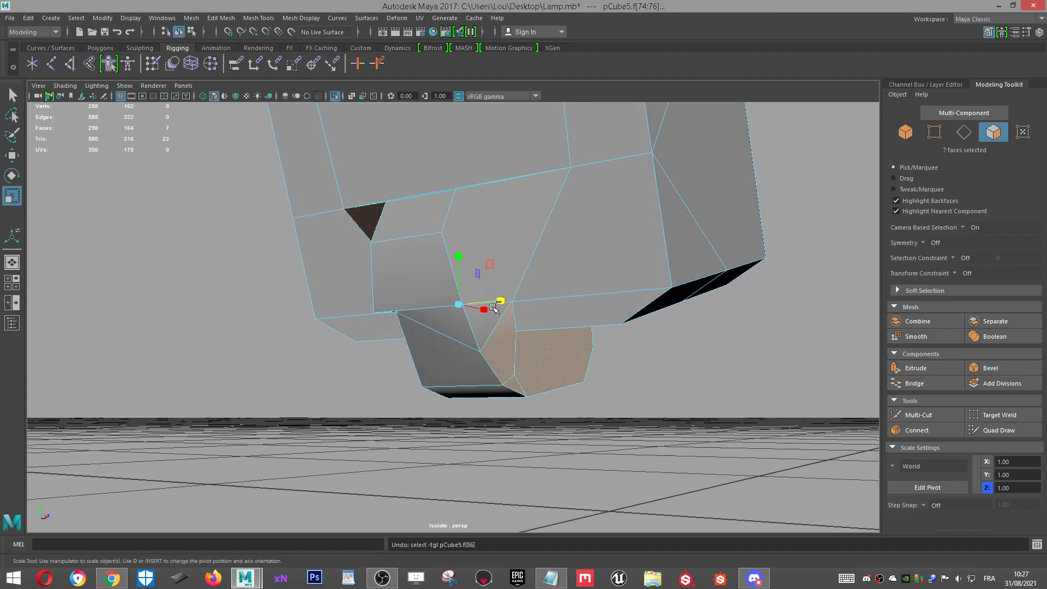
{"action": "key", "text": "ctrl+z"}
{"action": "left_click_drag", "start_coordinate": [451, 401], "coordinate": [428, 346], "text": "alt"}
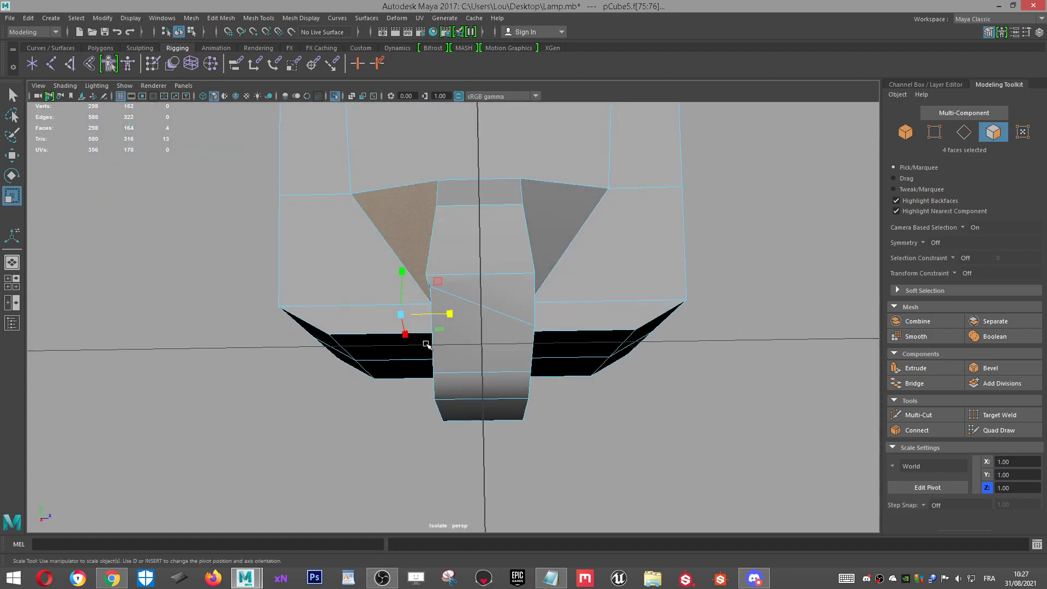
{"action": "left_click_drag", "start_coordinate": [452, 313], "coordinate": [491, 213]}
{"action": "left_click", "coordinate": [491, 212]}
Step: Reselect the hinge tab's side faces and examine how its geometry meets the arm
{"action": "left_click_drag", "start_coordinate": [576, 362], "coordinate": [553, 345], "text": "alt"}
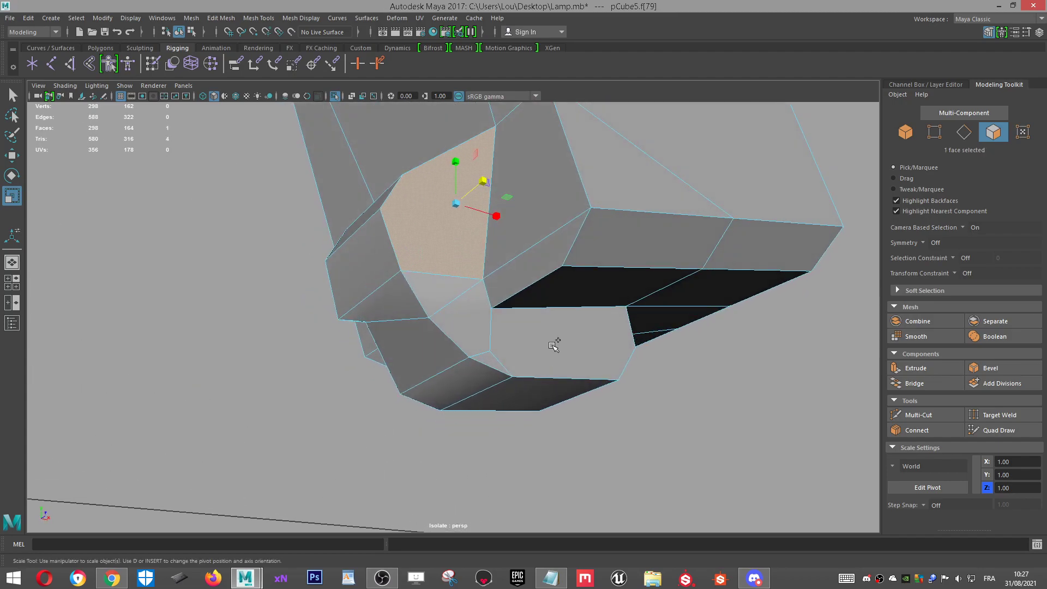
{"action": "left_click", "coordinate": [554, 344]}
{"action": "scroll", "coordinate": [507, 388], "scroll_direction": "up", "scroll_amount": 3}
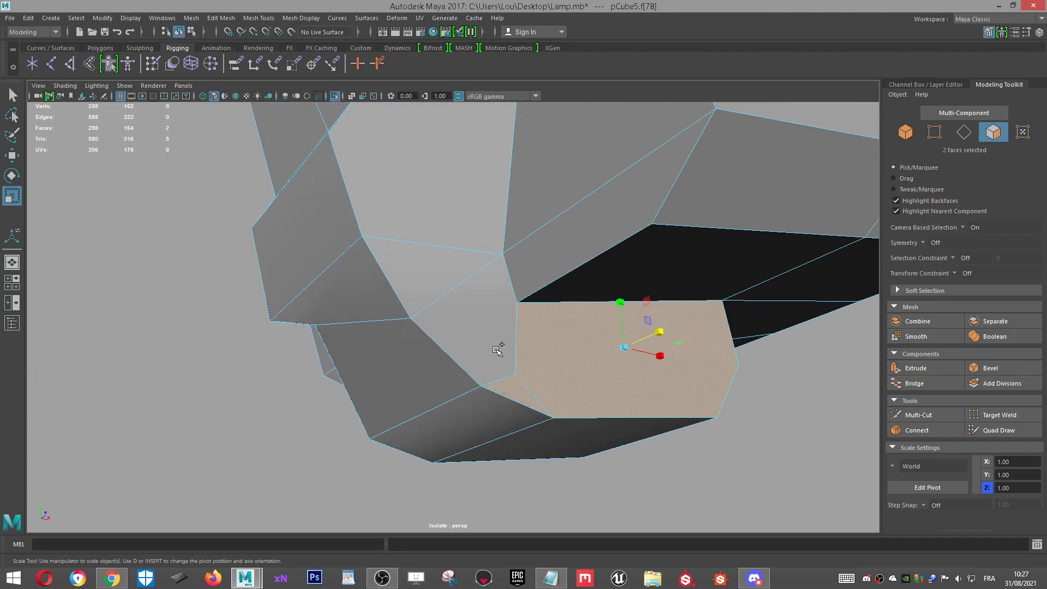
{"action": "left_click", "coordinate": [435, 214], "text": "shift"}
{"action": "scroll", "coordinate": [476, 294], "scroll_direction": "down", "scroll_amount": 3}
{"action": "left_click_drag", "start_coordinate": [477, 294], "coordinate": [551, 293], "text": "alt"}
{"action": "left_click_drag", "start_coordinate": [472, 328], "coordinate": [554, 332], "text": "alt"}
Step: Merge the stray vertex on the hinge tab's side into the neighbouring corner vertex with Target Weld
{"action": "right_click_drag", "start_coordinate": [551, 268], "coordinate": [506, 269]}
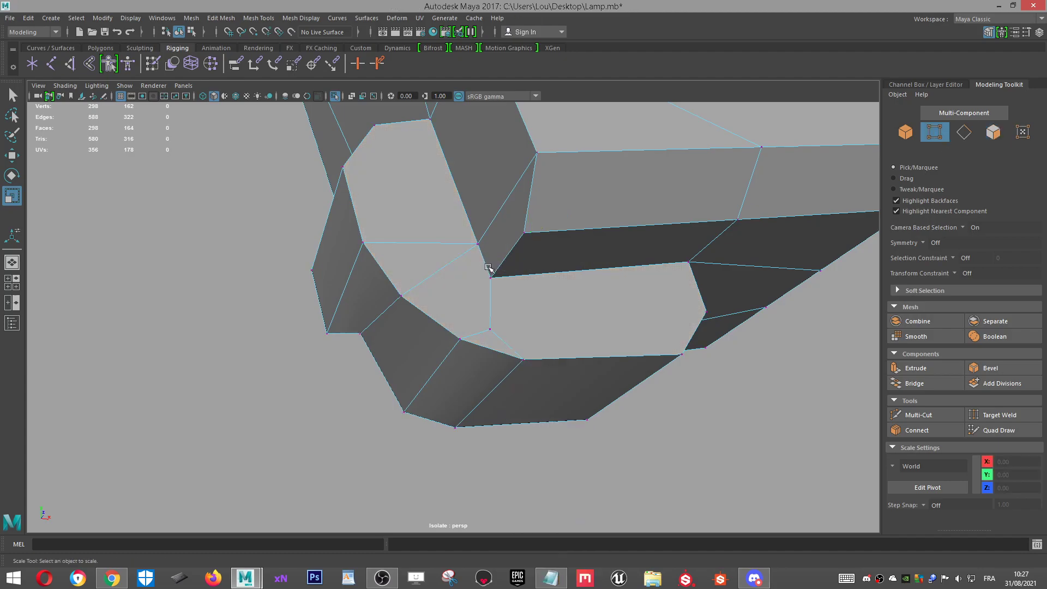
{"action": "scroll", "coordinate": [334, 416], "scroll_direction": "up", "scroll_amount": 2}
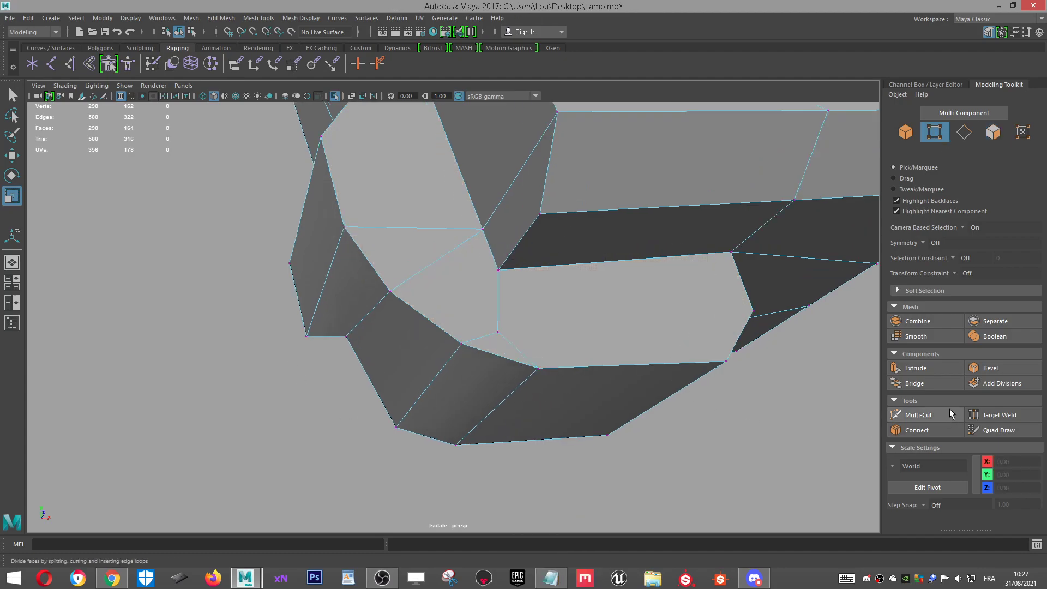
{"action": "left_click", "coordinate": [998, 414]}
{"action": "left_click_drag", "start_coordinate": [510, 268], "coordinate": [533, 308], "text": "alt"}
Step: Delete the hinge tab's split outer faces and the two adjoining faces on one side
{"action": "key", "text": "w"}
{"action": "right_click_drag", "start_coordinate": [532, 264], "coordinate": [531, 302]}
{"action": "left_click_drag", "start_coordinate": [582, 325], "coordinate": [518, 305], "text": "alt"}
{"action": "left_click", "coordinate": [456, 250]}
{"action": "left_click", "coordinate": [494, 337], "text": "shift"}
{"action": "key", "text": "Delete"}
{"action": "left_click_drag", "start_coordinate": [382, 281], "coordinate": [310, 294], "text": "alt"}
{"action": "left_click", "coordinate": [511, 275]}
{"action": "left_click", "coordinate": [452, 233], "text": "shift"}
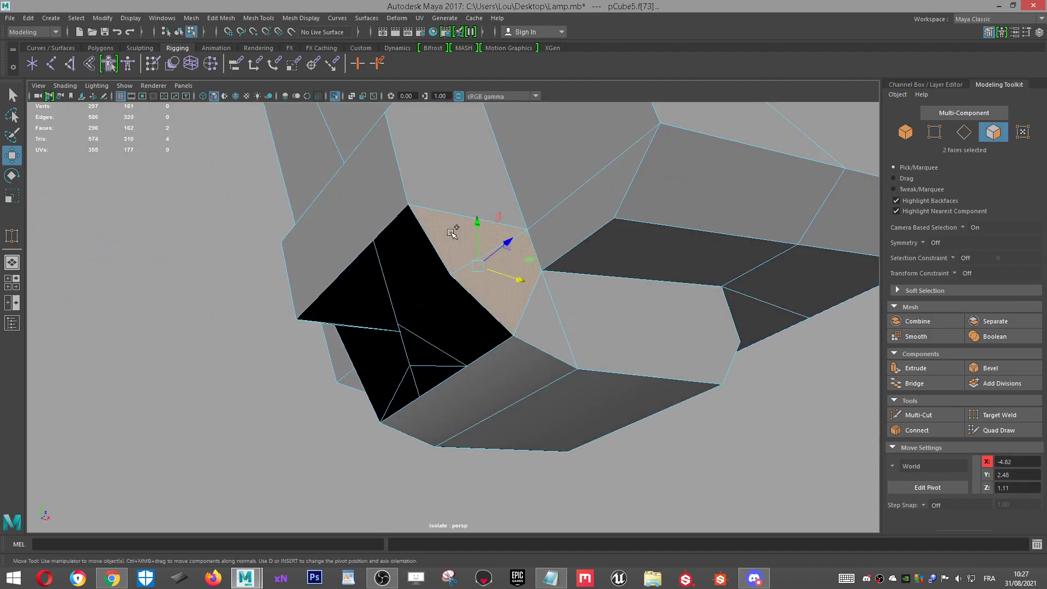
{"action": "key", "text": "Delete"}
Step: Delete the two adjoining faces on the opposite side of the hinge tab, including the thin sliver
{"action": "left_click_drag", "start_coordinate": [452, 234], "coordinate": [604, 317], "text": "alt"}
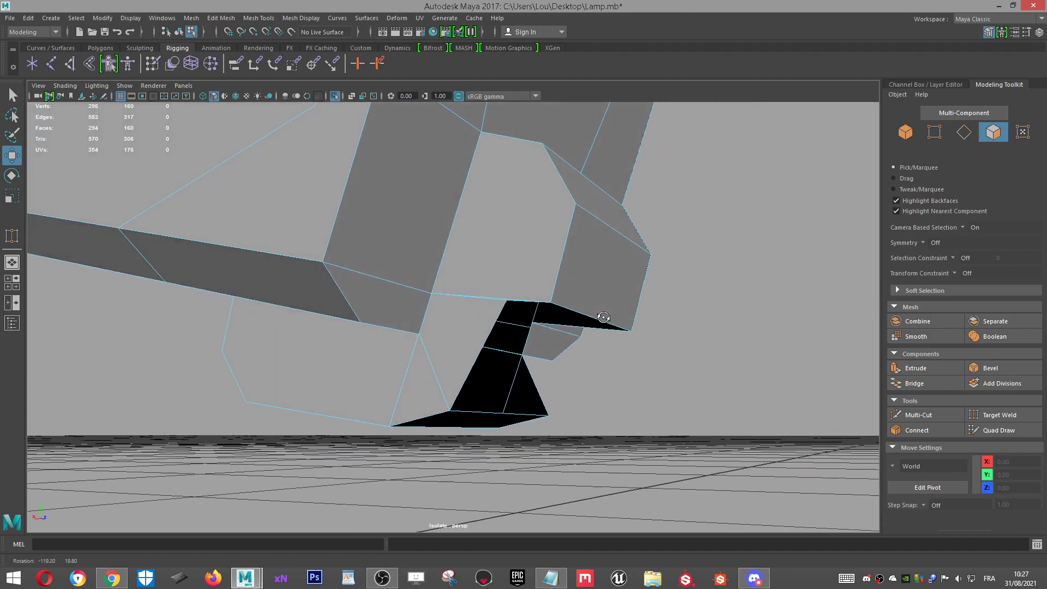
{"action": "left_click", "coordinate": [477, 311]}
{"action": "key", "text": "Delete"}
{"action": "right_click_drag", "start_coordinate": [423, 217], "coordinate": [579, 492], "text": "alt"}
{"action": "left_click", "coordinate": [578, 464]}
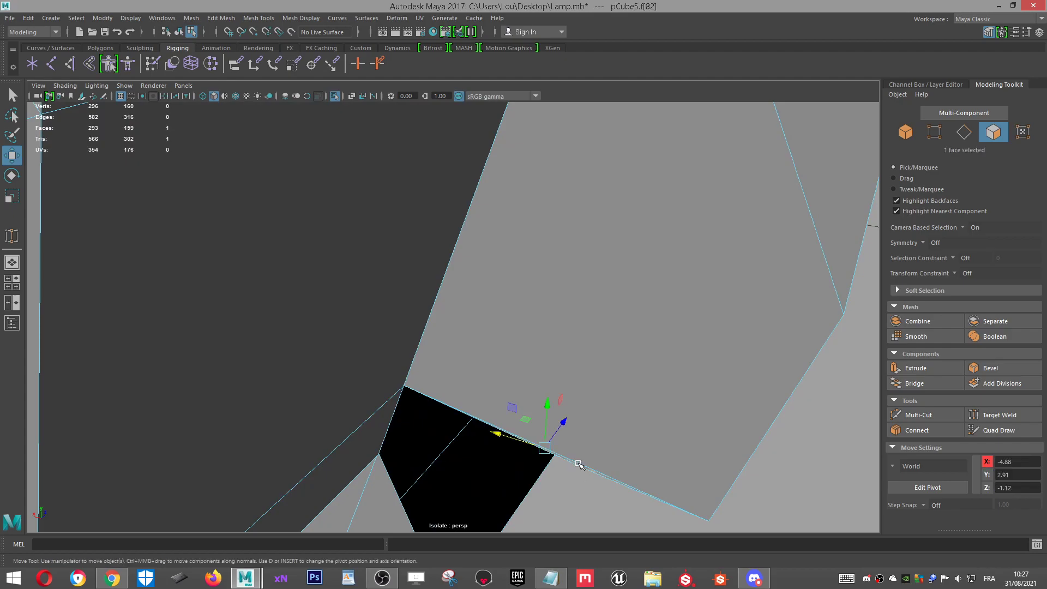
{"action": "key", "text": "Delete"}
{"action": "left_click_drag", "start_coordinate": [631, 194], "coordinate": [537, 253], "text": "alt"}
Step: Bridge the two edges across the hinge tab's opening to rebuild its outer face
{"action": "mouse_move", "coordinate": [538, 253]}
{"action": "right_mouse_down"}
{"action": "mouse_move", "coordinate": [542, 234]}
{"action": "mouse_move", "coordinate": [552, 242]}
{"action": "right_mouse_up"}
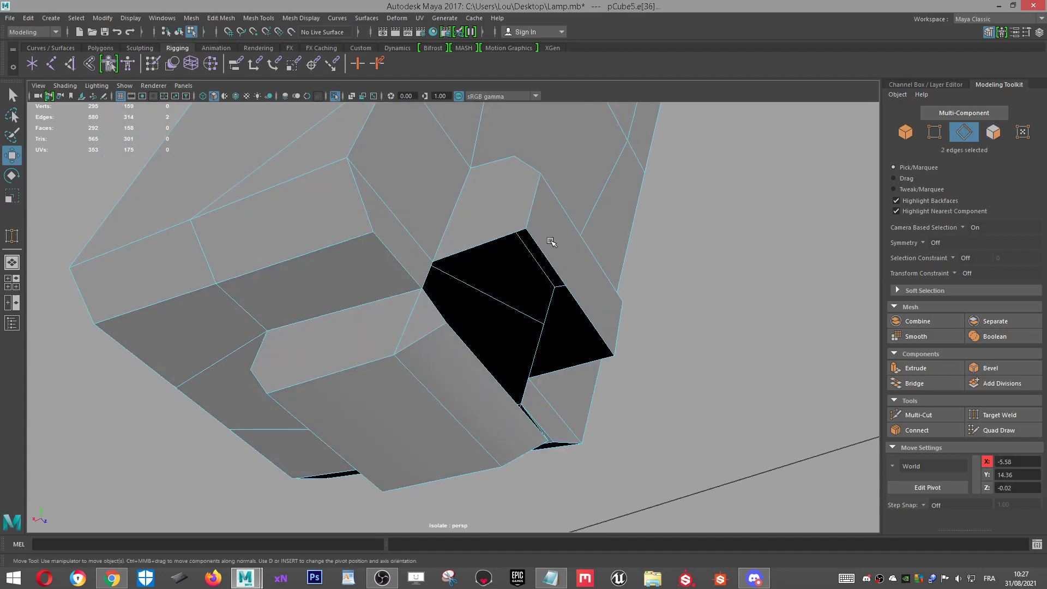
{"action": "left_click", "coordinate": [497, 382], "text": "shift"}
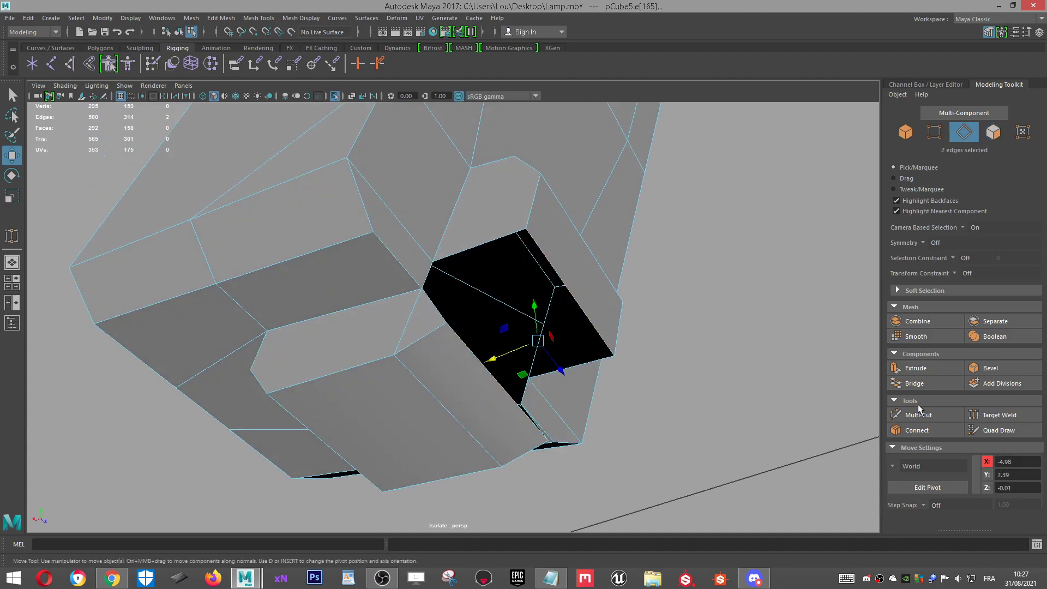
{"action": "left_click", "coordinate": [922, 384]}
{"action": "left_click_drag", "start_coordinate": [796, 319], "coordinate": [735, 316], "text": "alt"}
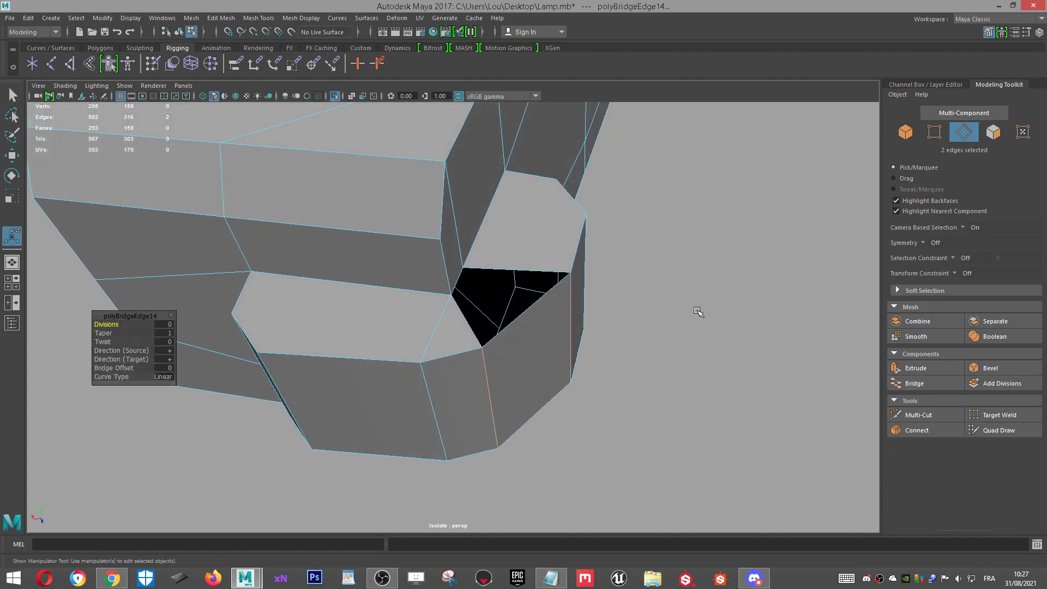
Step: Close the remaining openings on both sides of the hinge tab by bridging their edge pairs
{"action": "left_click", "coordinate": [455, 326]}
{"action": "left_click", "coordinate": [467, 324], "text": "shift"}
{"action": "left_click_drag", "start_coordinate": [467, 323], "coordinate": [646, 366], "text": "alt"}
{"action": "left_click", "coordinate": [941, 382]}
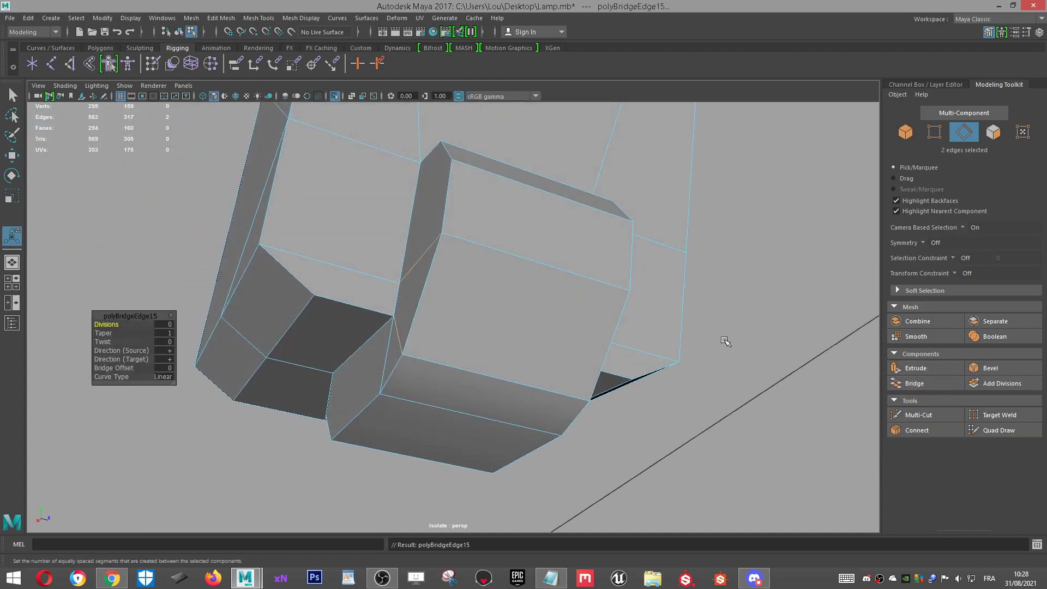
{"action": "left_click_drag", "start_coordinate": [600, 327], "coordinate": [516, 306], "text": "alt"}
{"action": "left_click", "coordinate": [464, 221]}
{"action": "left_click", "coordinate": [462, 211], "text": "shift"}
{"action": "left_click", "coordinate": [921, 384]}
{"action": "left_click_drag", "start_coordinate": [539, 272], "coordinate": [451, 298], "text": "alt"}
Step: Cut connecting edges across both side faces of the hinge tab with Multi-Cut and show the whole lamp again
{"action": "key", "text": "w"}
{"action": "right_click_drag", "start_coordinate": [452, 298], "coordinate": [436, 339]}
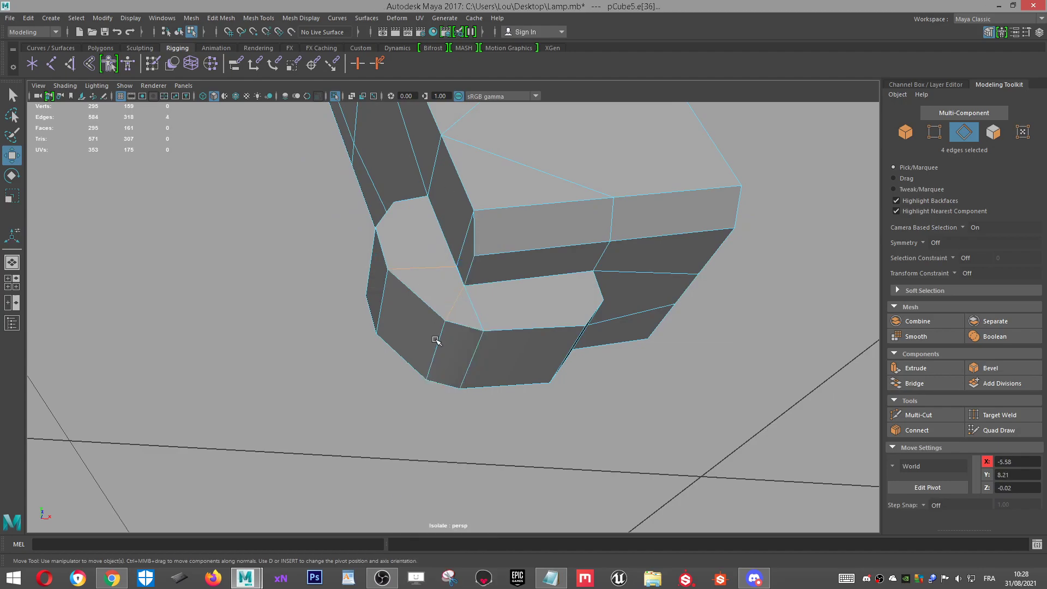
{"action": "scroll", "coordinate": [474, 357], "scroll_direction": "up", "scroll_amount": 3}
{"action": "left_click_drag", "start_coordinate": [468, 344], "coordinate": [474, 294]}
{"action": "left_click", "coordinate": [521, 217]}
{"action": "left_click_drag", "start_coordinate": [522, 218], "coordinate": [625, 246], "text": "alt"}
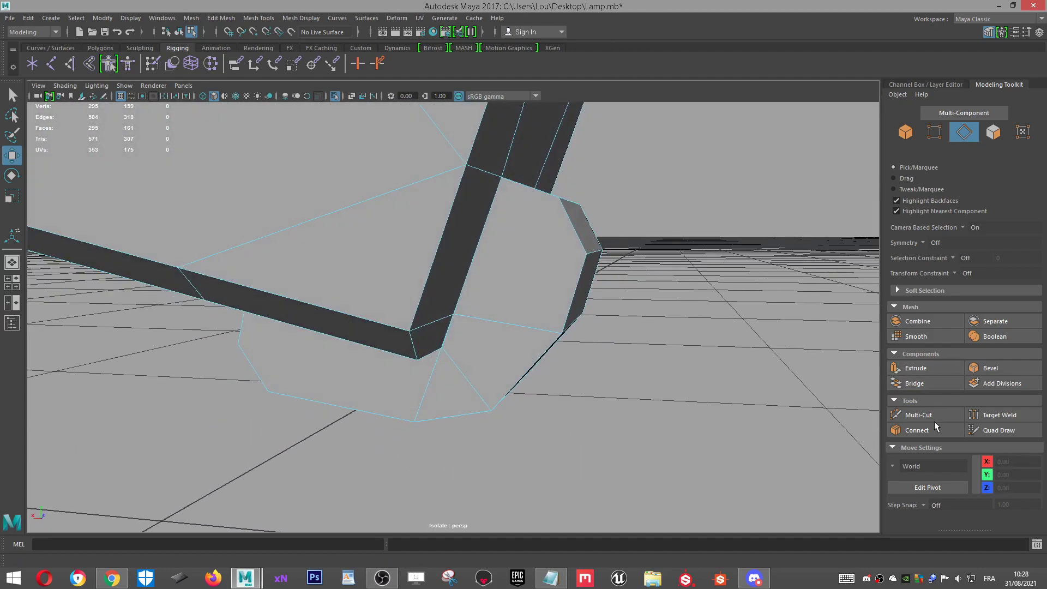
{"action": "left_click", "coordinate": [906, 415]}
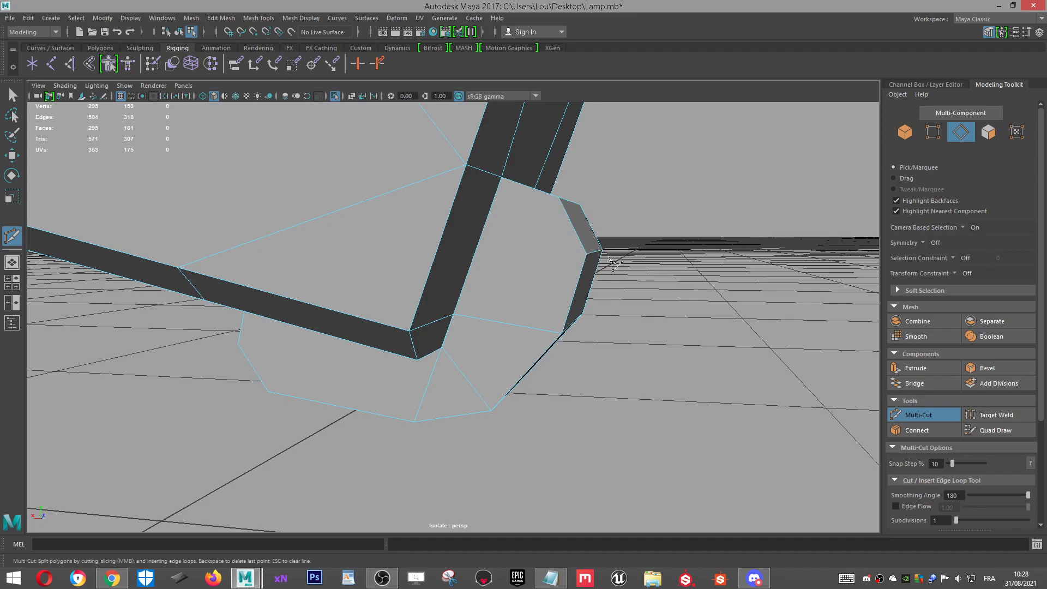
{"action": "left_click_drag", "start_coordinate": [689, 294], "coordinate": [537, 285], "text": "alt"}
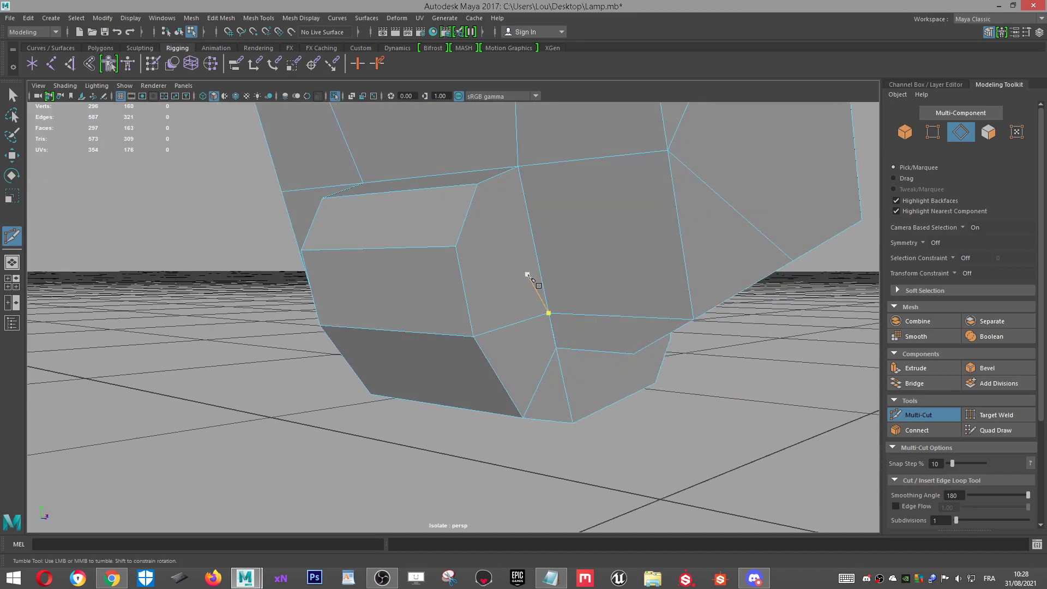
{"action": "left_click", "coordinate": [455, 247]}
{"action": "left_click_drag", "start_coordinate": [455, 246], "coordinate": [502, 282], "text": "alt"}
{"action": "right_click", "coordinate": [525, 264]}
{"action": "key", "text": "w"}
{"action": "scroll", "coordinate": [528, 254], "scroll_direction": "down", "scroll_amount": 6}
{"action": "left_click_drag", "start_coordinate": [573, 252], "coordinate": [350, 105], "text": "alt"}
{"action": "left_click", "coordinate": [335, 96]}
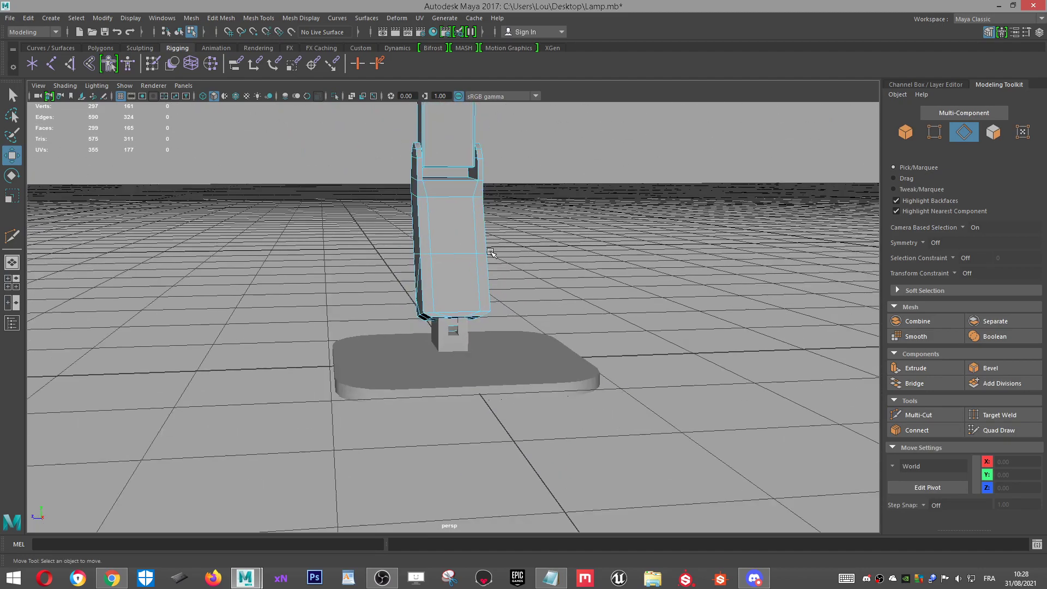
Step: Switch to vertex selection, disable the Select tool's camera-based selection and show the model in X-ray
{"action": "scroll", "coordinate": [457, 335], "scroll_direction": "up", "scroll_amount": 6}
{"action": "left_click_drag", "start_coordinate": [467, 346], "coordinate": [459, 284], "text": "alt"}
{"action": "left_click", "coordinate": [462, 390]}
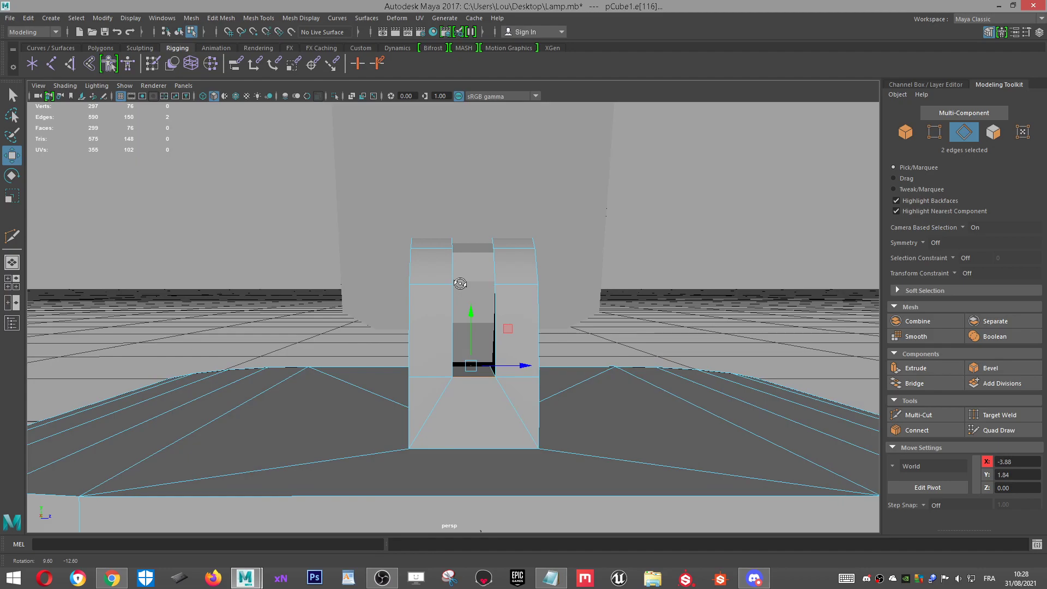
{"action": "right_click_drag", "start_coordinate": [476, 246], "coordinate": [442, 233]}
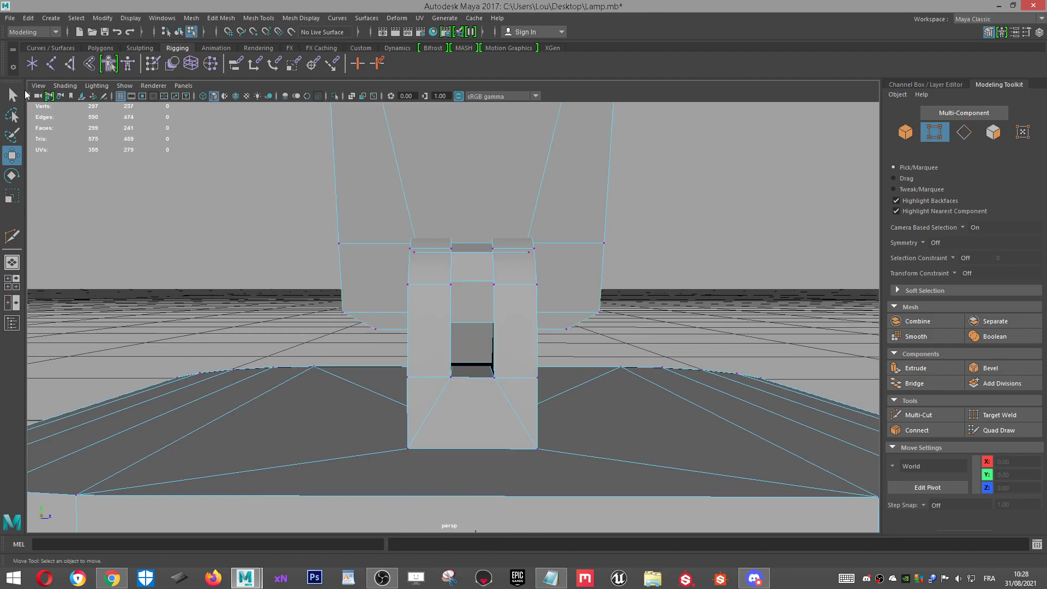
{"action": "double_click", "coordinate": [13, 96]}
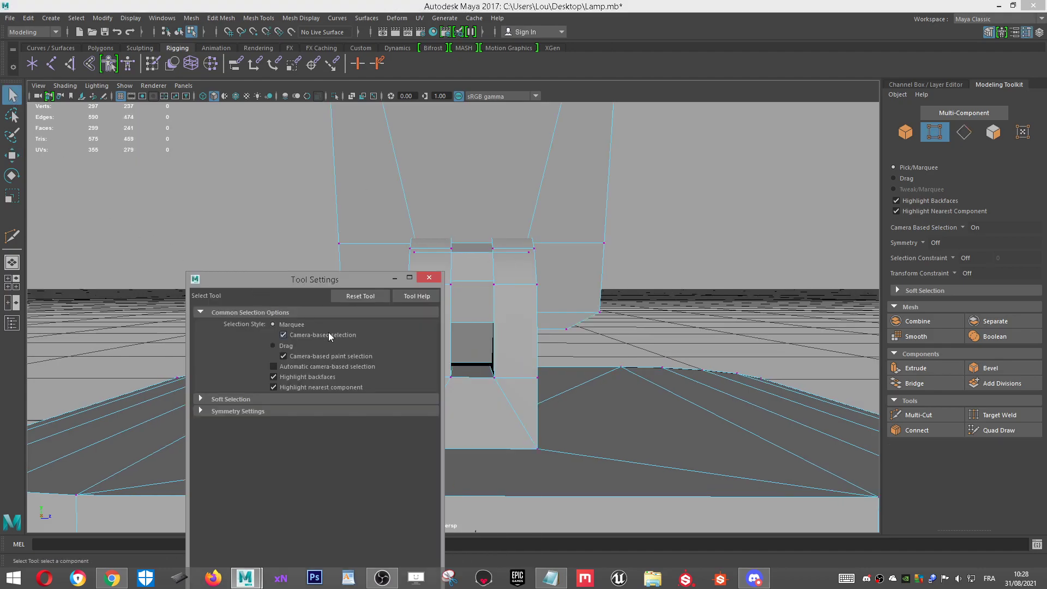
{"action": "left_click", "coordinate": [435, 269]}
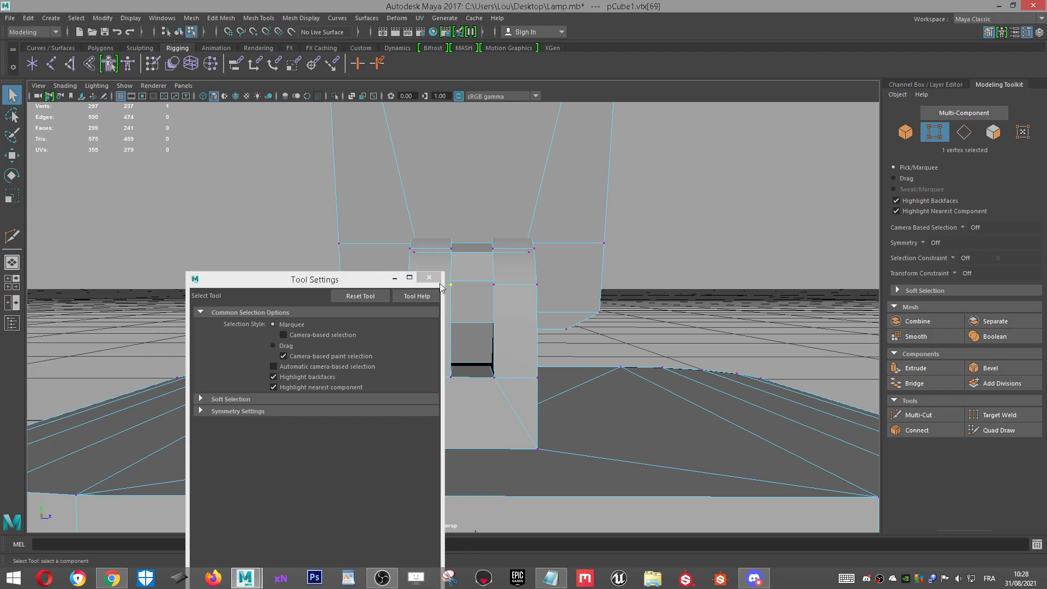
{"action": "left_click", "coordinate": [434, 278]}
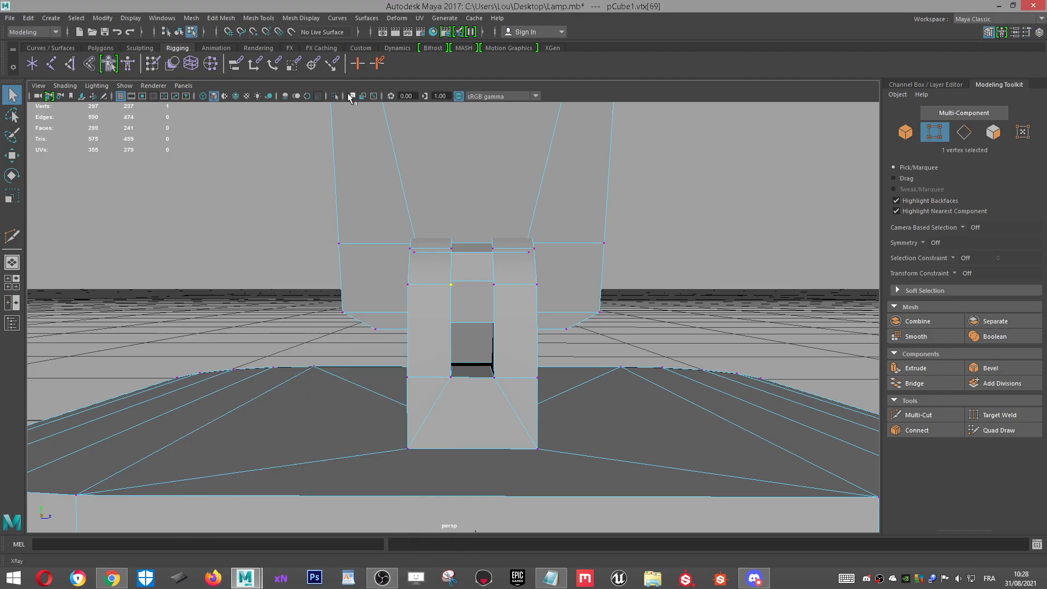
{"action": "left_click", "coordinate": [349, 95]}
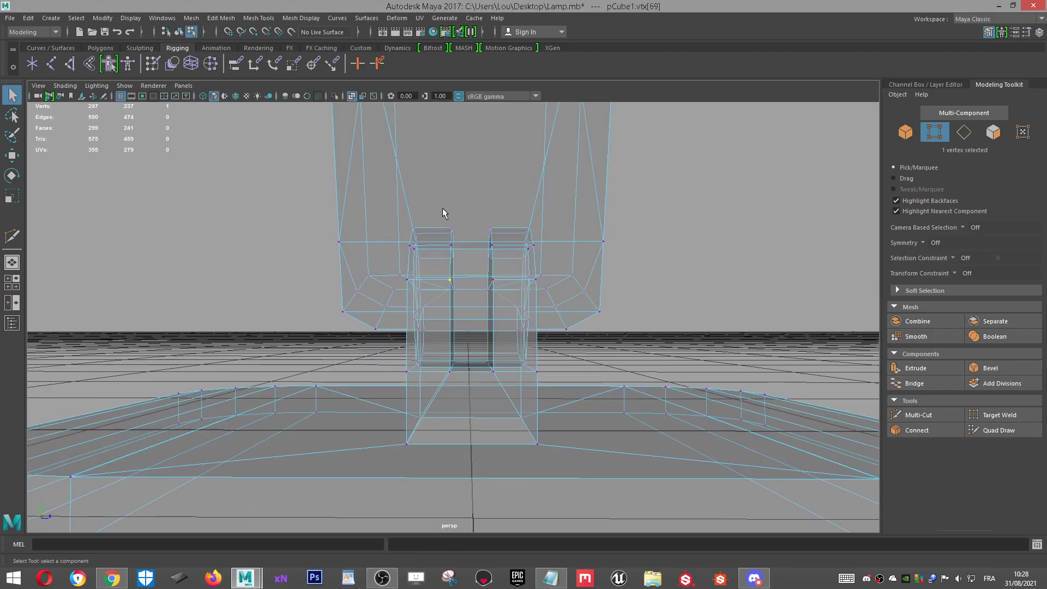
Step: Select all faces of the base with its hinge bracket and isolate them in the view
{"action": "right_click_drag", "start_coordinate": [491, 263], "coordinate": [489, 418]}
{"action": "double_click", "coordinate": [488, 418]}
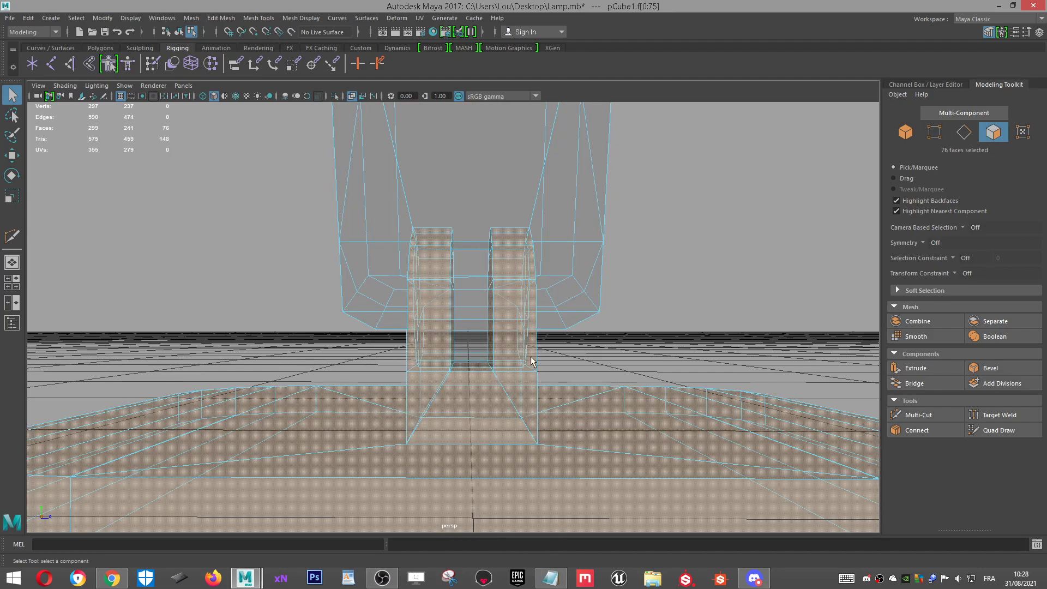
{"action": "left_click", "coordinate": [355, 94]}
{"action": "left_click", "coordinate": [356, 94]}
{"action": "left_click", "coordinate": [335, 96]}
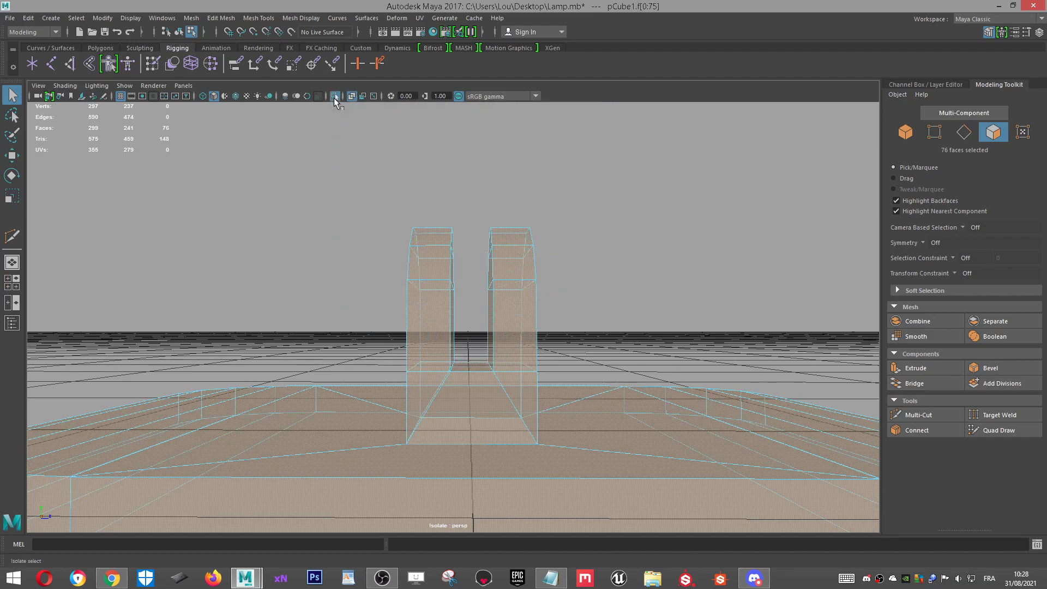
Step: Scale the inner vertices of the base bracket's two prongs apart to widen the slot, with isolation and X-ray turned off
{"action": "right_click_drag", "start_coordinate": [436, 243], "coordinate": [403, 235]}
{"action": "left_click_drag", "start_coordinate": [443, 201], "coordinate": [504, 384]}
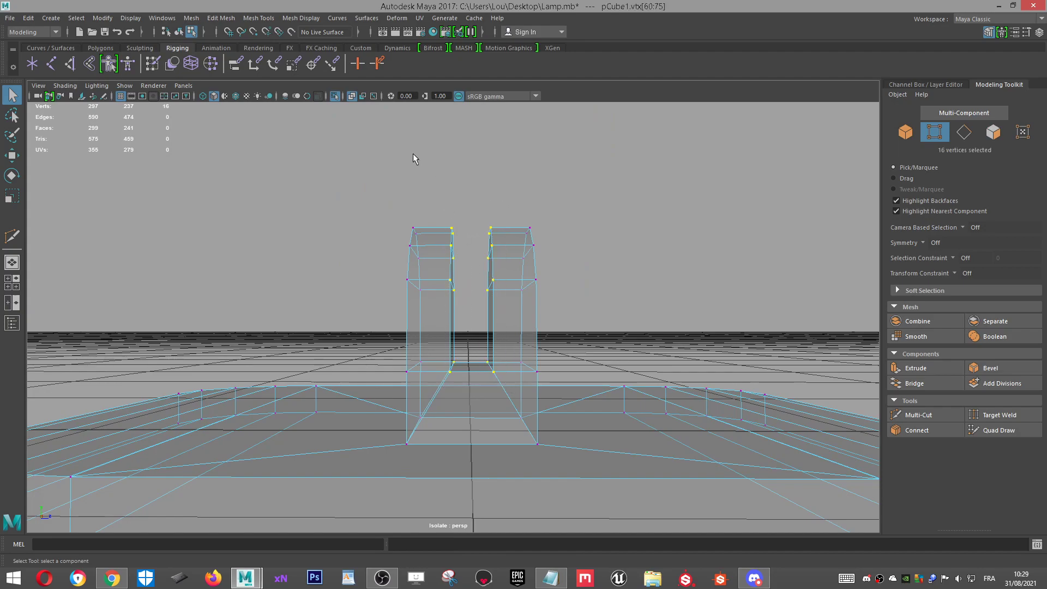
{"action": "left_click", "coordinate": [335, 97]}
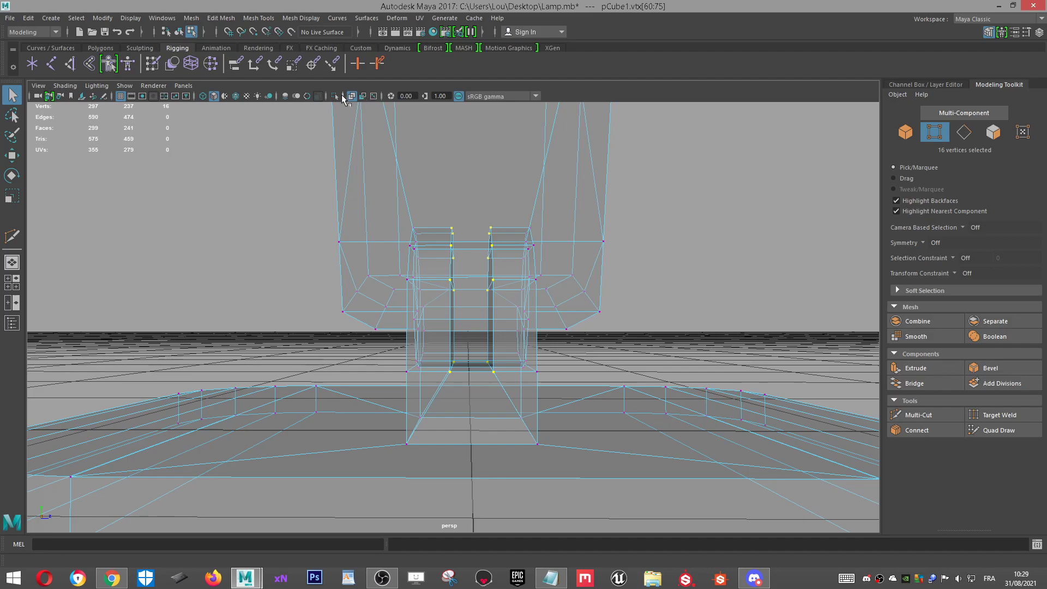
{"action": "left_click", "coordinate": [351, 97]}
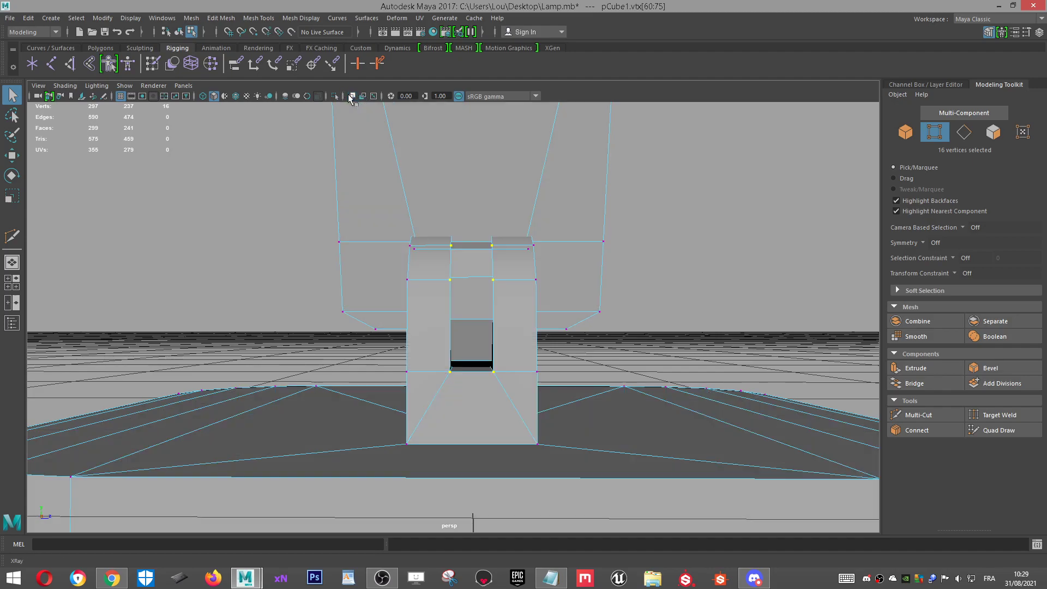
{"action": "key", "text": "r"}
{"action": "left_click_drag", "start_coordinate": [527, 296], "coordinate": [496, 166]}
{"action": "right_click_drag", "start_coordinate": [495, 165], "coordinate": [541, 154]}
{"action": "left_click_drag", "start_coordinate": [689, 303], "coordinate": [390, 339], "text": "alt"}
{"action": "scroll", "coordinate": [390, 338], "scroll_direction": "up", "scroll_amount": 5}
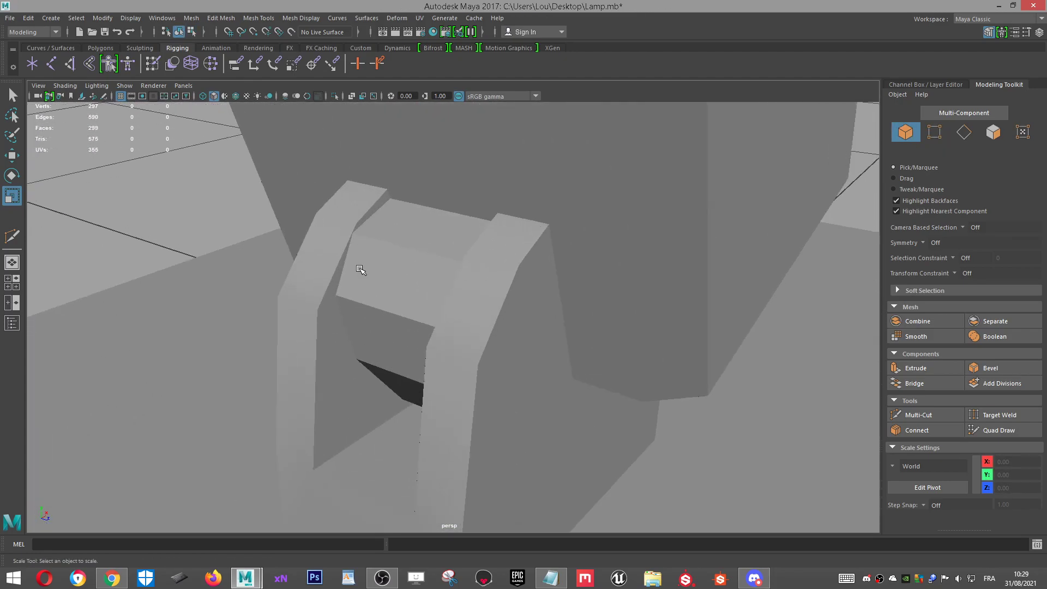
Step: Examine the base bracket and how the arm's hinge tab fits in it from several angles
{"action": "left_click", "coordinate": [502, 376]}
{"action": "scroll", "coordinate": [546, 393], "scroll_direction": "down", "scroll_amount": 5}
{"action": "left_click_drag", "start_coordinate": [609, 377], "coordinate": [557, 334], "text": "alt"}
{"action": "scroll", "coordinate": [603, 368], "scroll_direction": "up", "scroll_amount": 1}
{"action": "key", "text": "w"}
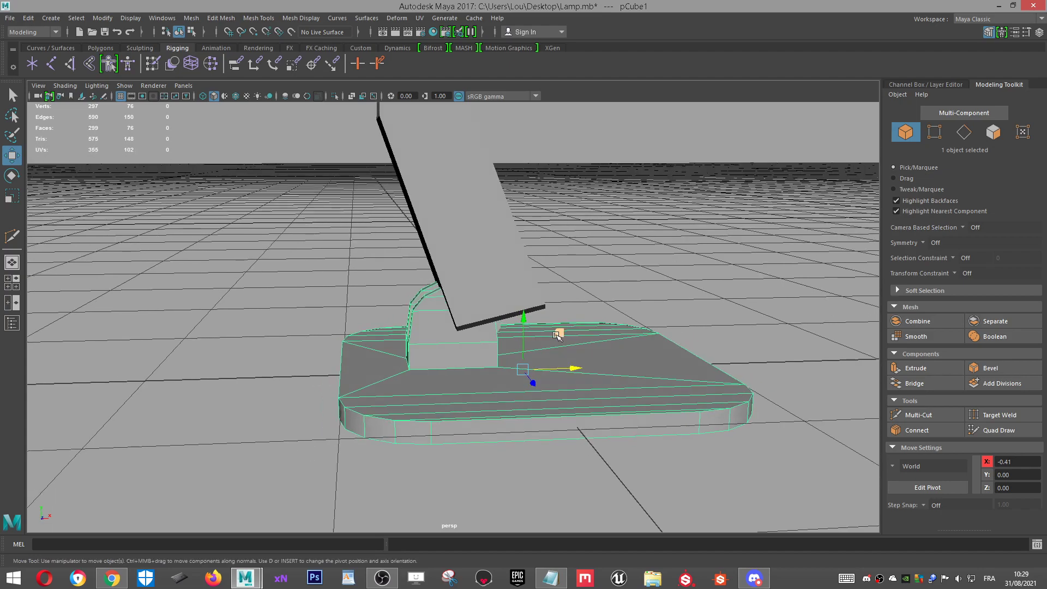
{"action": "left_click_drag", "start_coordinate": [452, 311], "coordinate": [594, 325], "text": "alt"}
{"action": "left_click", "coordinate": [677, 276]}
{"action": "scroll", "coordinate": [676, 275], "scroll_direction": "down", "scroll_amount": 6}
{"action": "left_click_drag", "start_coordinate": [446, 164], "coordinate": [486, 244], "text": "alt"}
Step: Isolate the arm object to work on its lower hinge end
{"action": "left_click", "coordinate": [457, 257]}
{"action": "scroll", "coordinate": [450, 244], "scroll_direction": "up", "scroll_amount": 5}
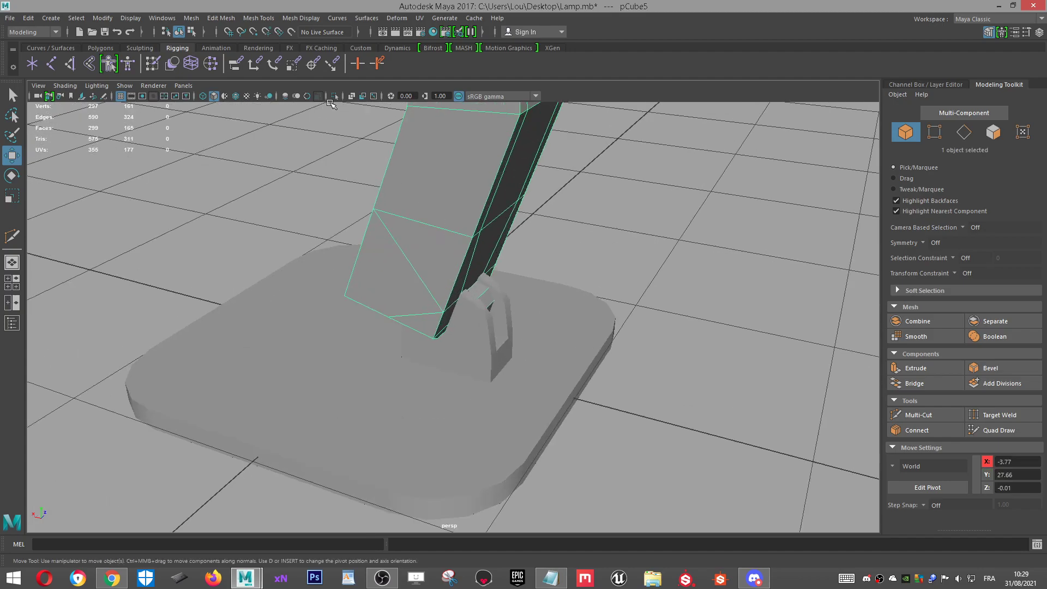
{"action": "left_click", "coordinate": [334, 97]}
{"action": "scroll", "coordinate": [603, 306], "scroll_direction": "up", "scroll_amount": 4}
{"action": "left_click_drag", "start_coordinate": [603, 306], "coordinate": [519, 265], "text": "alt"}
Step: Apply Soften/Harden Edge to the edges along the upper and lower ends of the hinge tab's face
{"action": "right_click_drag", "start_coordinate": [518, 264], "coordinate": [514, 229]}
{"action": "left_click_drag", "start_coordinate": [501, 271], "coordinate": [468, 331], "text": "alt"}
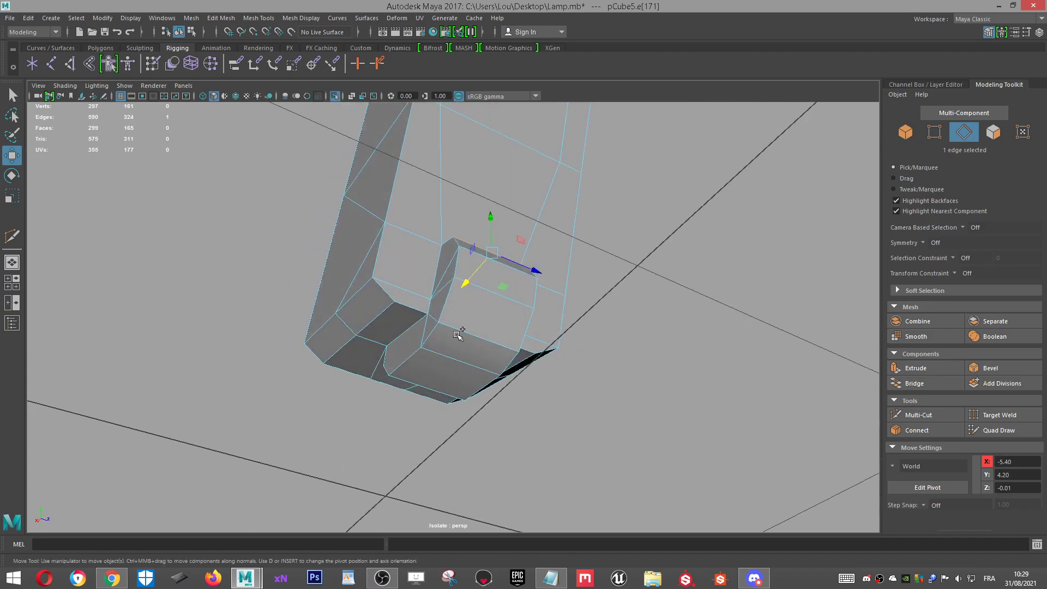
{"action": "double_click", "coordinate": [470, 331], "text": "shift"}
{"action": "right_click", "coordinate": [480, 330], "text": "shift"}
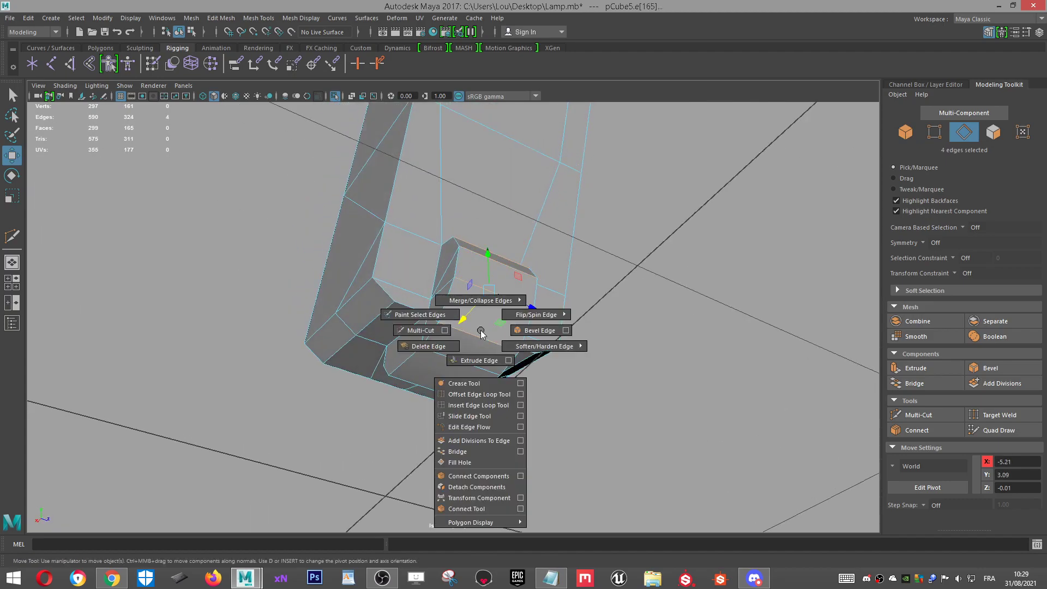
{"action": "mouse_move", "coordinate": [525, 347]}
{"action": "left_click", "coordinate": [562, 327]}
{"action": "right_click_drag", "start_coordinate": [500, 264], "coordinate": [554, 248]}
{"action": "left_click", "coordinate": [750, 253]}
Step: Show the whole lamp again and save the scene
{"action": "scroll", "coordinate": [750, 252], "scroll_direction": "down", "scroll_amount": 4}
{"action": "left_click_drag", "start_coordinate": [535, 175], "coordinate": [555, 432], "text": "alt"}
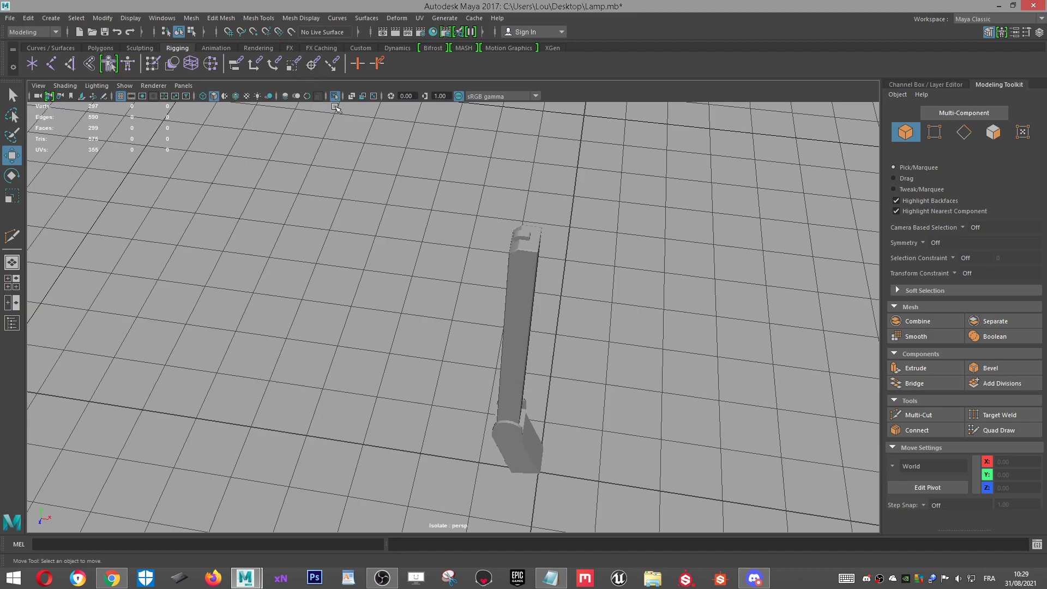
{"action": "left_click", "coordinate": [334, 97]}
{"action": "left_click_drag", "start_coordinate": [624, 276], "coordinate": [622, 352], "text": "alt"}
{"action": "right_click_drag", "start_coordinate": [411, 269], "coordinate": [285, 257], "text": "alt"}
{"action": "key", "text": "ctrl+s"}
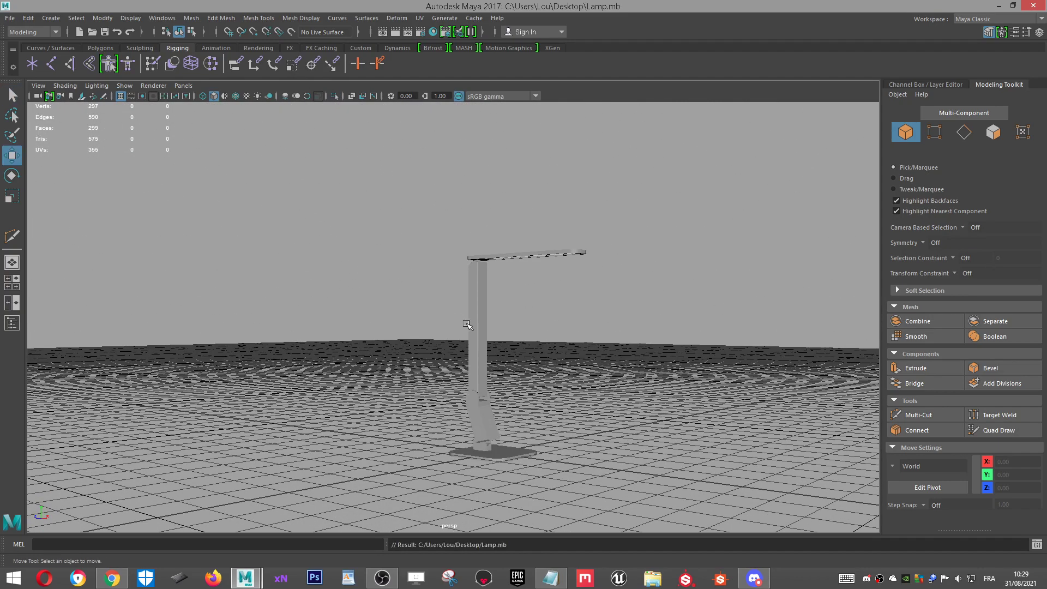
Step: Duplicate the whole lamp and move one set aside along the Z axis
{"action": "left_click_drag", "start_coordinate": [432, 199], "coordinate": [605, 482]}
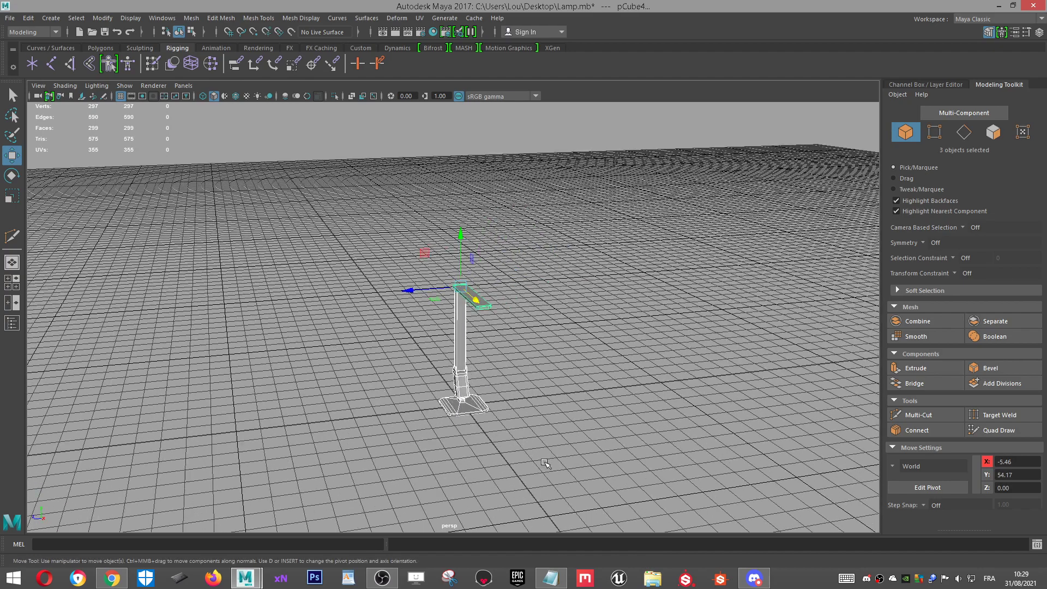
{"action": "left_click_drag", "start_coordinate": [403, 288], "coordinate": [591, 293]}
Step: Try to tilt the lamp head upward on its post and shift it into position
{"action": "left_click", "coordinate": [477, 295]}
{"action": "key", "text": "f"}
{"action": "scroll", "coordinate": [591, 293], "scroll_direction": "up", "scroll_amount": 2}
{"action": "middle_click_drag", "start_coordinate": [223, 319], "coordinate": [485, 273], "text": "alt"}
{"action": "key", "text": "e"}
{"action": "left_click_drag", "start_coordinate": [414, 245], "coordinate": [389, 242], "text": "alt"}
{"action": "left_click_drag", "start_coordinate": [452, 367], "coordinate": [474, 334], "text": "alt"}
{"action": "key", "text": "w"}
{"action": "mouse_move", "coordinate": [390, 261]}
{"action": "left_mouse_down"}
{"action": "mouse_move", "coordinate": [416, 253]}
{"action": "mouse_move", "coordinate": [390, 241]}
{"action": "mouse_move", "coordinate": [407, 255]}
{"action": "left_mouse_up"}
{"action": "scroll", "coordinate": [468, 283], "scroll_direction": "down", "scroll_amount": 1}
{"action": "left_click", "coordinate": [612, 330]}
{"action": "scroll", "coordinate": [665, 348], "scroll_direction": "down", "scroll_amount": 5}
{"action": "left_click_drag", "start_coordinate": [666, 349], "coordinate": [533, 303], "text": "alt"}
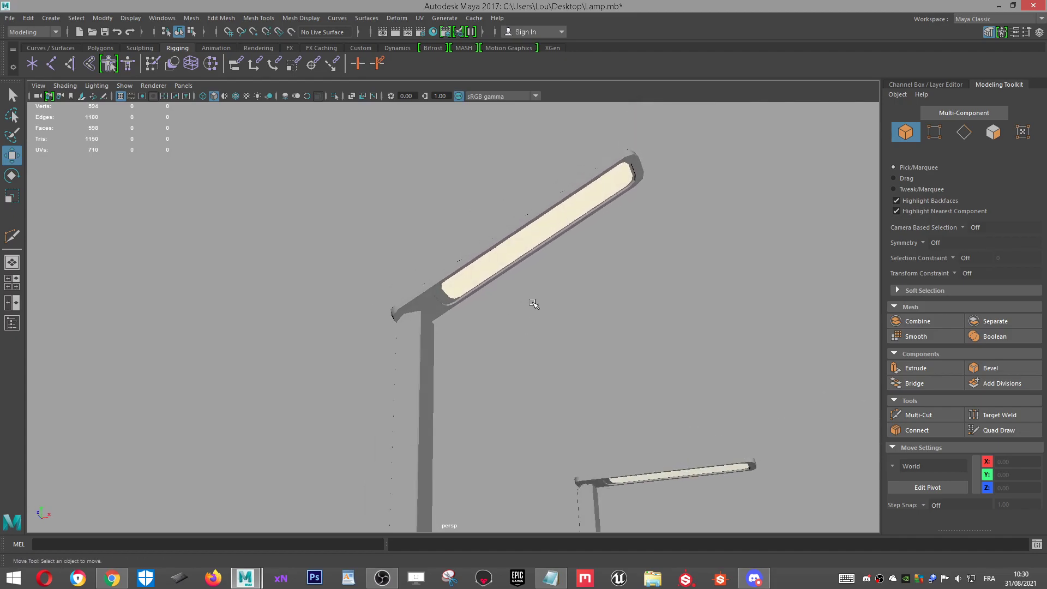
{"action": "key", "text": "ctrl+z"}
{"action": "scroll", "coordinate": [532, 302], "scroll_direction": "down", "scroll_amount": 6}
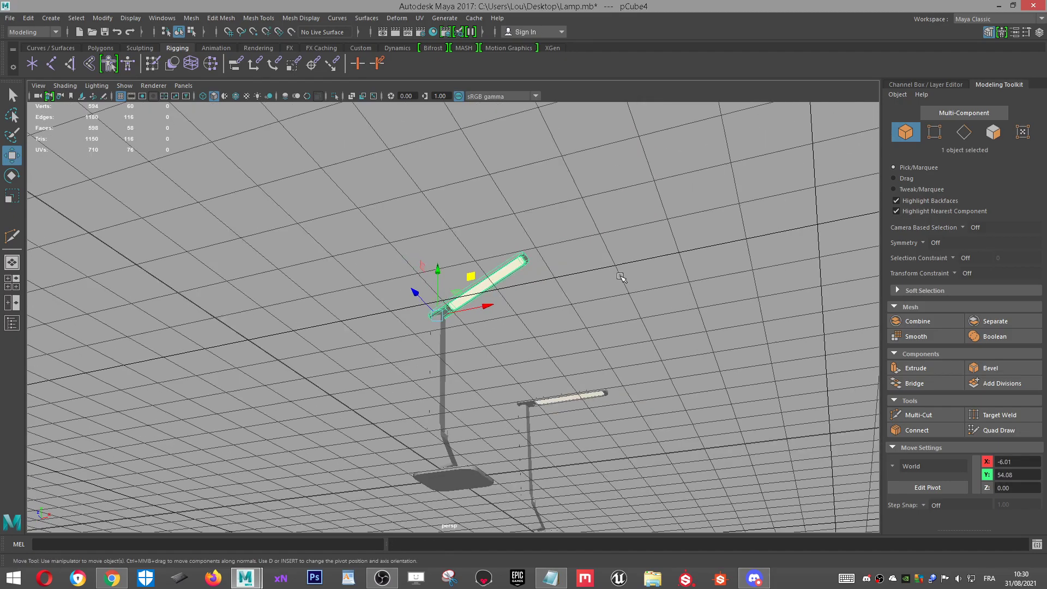
Step: Put the lamp head in vertex selection mode and check the Select tool's camera-based selection option
{"action": "left_click_drag", "start_coordinate": [622, 278], "coordinate": [601, 299], "text": "alt"}
{"action": "scroll", "coordinate": [495, 318], "scroll_direction": "up", "scroll_amount": 6}
{"action": "left_click_drag", "start_coordinate": [418, 309], "coordinate": [448, 430], "text": "alt"}
{"action": "scroll", "coordinate": [472, 257], "scroll_direction": "down", "scroll_amount": 5}
{"action": "left_click_drag", "start_coordinate": [468, 489], "coordinate": [488, 218], "text": "alt"}
{"action": "right_click_drag", "start_coordinate": [604, 322], "coordinate": [608, 322], "text": "alt"}
{"action": "right_click_drag", "start_coordinate": [500, 254], "coordinate": [448, 253]}
{"action": "scroll", "coordinate": [474, 244], "scroll_direction": "down", "scroll_amount": 3}
{"action": "left_click_drag", "start_coordinate": [479, 242], "coordinate": [494, 242], "text": "alt"}
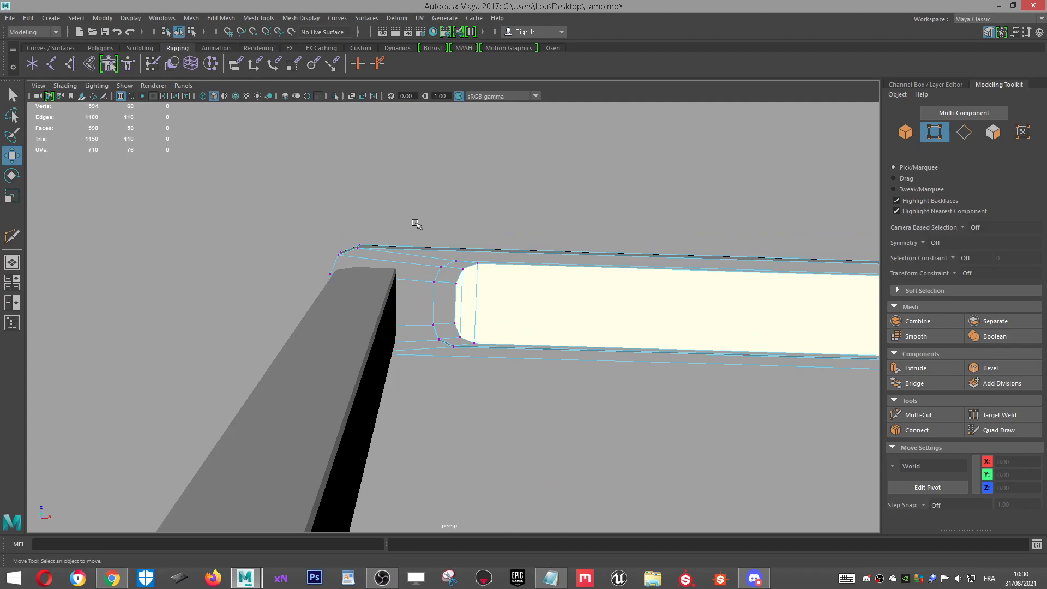
{"action": "double_click", "coordinate": [4, 158]}
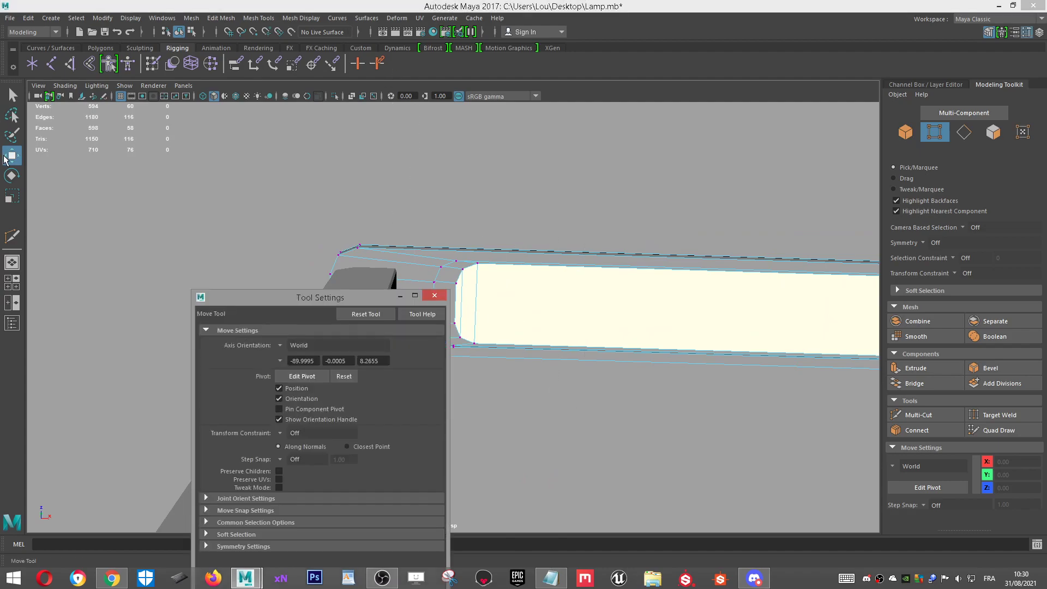
{"action": "key", "text": "q"}
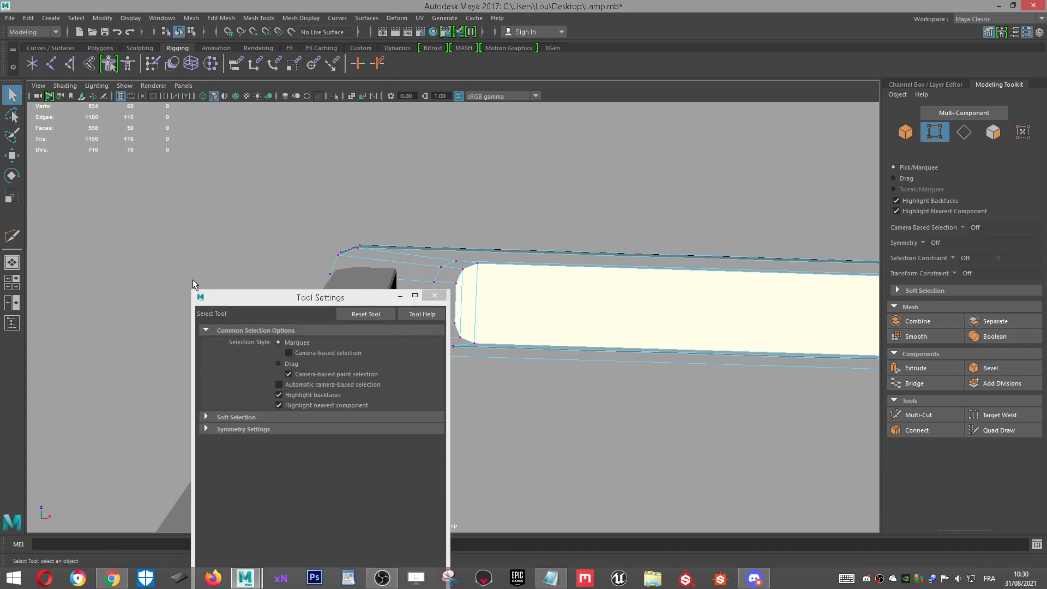
{"action": "left_click", "coordinate": [434, 296]}
Step: Move the vertices at the post-side end of the light panel along X, away from the post, to shorten the panel
{"action": "left_click_drag", "start_coordinate": [439, 269], "coordinate": [551, 475]}
{"action": "key", "text": "f"}
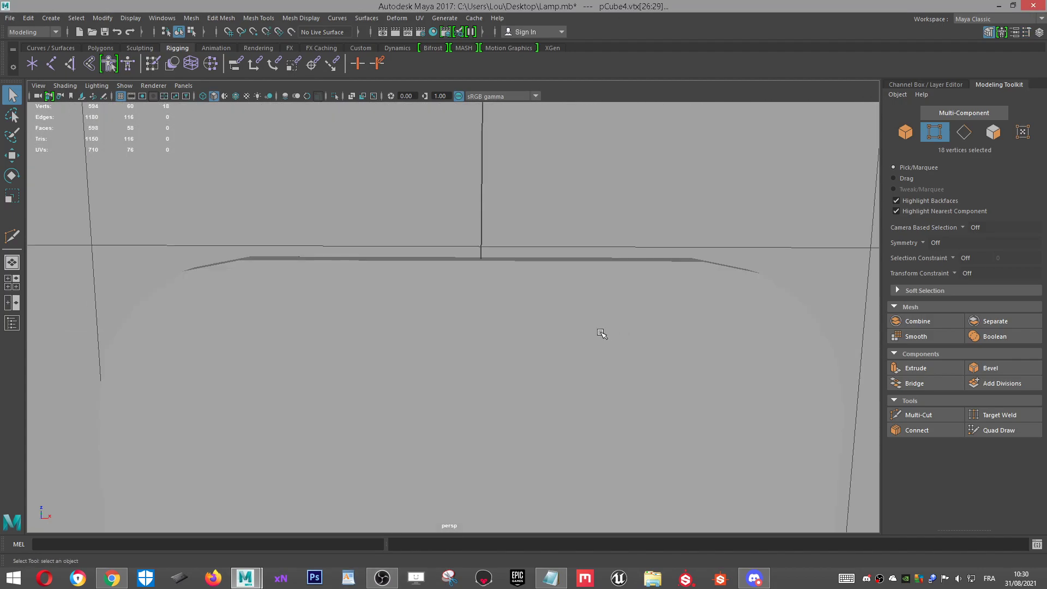
{"action": "key", "text": "w"}
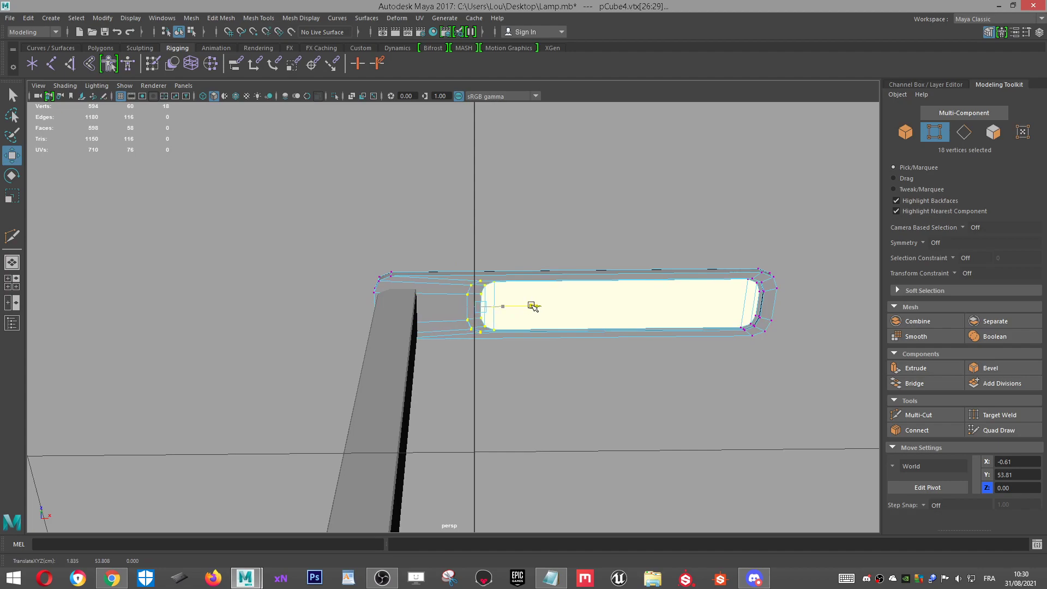
{"action": "left_click_drag", "start_coordinate": [588, 386], "coordinate": [584, 397], "text": "alt"}
{"action": "scroll", "coordinate": [514, 311], "scroll_direction": "up", "scroll_amount": 5}
{"action": "mouse_move", "coordinate": [537, 318]}
{"action": "left_mouse_down", "text": "alt"}
{"action": "mouse_move", "coordinate": [541, 352]}
{"action": "mouse_move", "coordinate": [526, 353]}
{"action": "mouse_move", "coordinate": [527, 376]}
{"action": "mouse_move", "coordinate": [507, 327]}
{"action": "mouse_move", "coordinate": [520, 309]}
{"action": "left_mouse_up", "text": "alt"}
{"action": "scroll", "coordinate": [543, 353], "scroll_direction": "down", "scroll_amount": 6}
{"action": "right_click_drag", "start_coordinate": [536, 298], "coordinate": [570, 237]}
{"action": "left_click", "coordinate": [603, 252]}
{"action": "scroll", "coordinate": [603, 252], "scroll_direction": "down", "scroll_amount": 5}
{"action": "left_click_drag", "start_coordinate": [603, 253], "coordinate": [444, 272], "text": "alt"}
Step: Rotate the lamp head so its free end tilts upward from the post
{"action": "left_click", "coordinate": [465, 299]}
{"action": "scroll", "coordinate": [458, 299], "scroll_direction": "up", "scroll_amount": 4}
{"action": "key", "text": "e"}
{"action": "mouse_move", "coordinate": [436, 329]}
{"action": "left_mouse_down"}
{"action": "mouse_move", "coordinate": [451, 317]}
{"action": "mouse_move", "coordinate": [438, 321]}
{"action": "mouse_move", "coordinate": [473, 340]}
{"action": "mouse_move", "coordinate": [446, 319]}
{"action": "left_mouse_up"}
{"action": "key", "text": "w"}
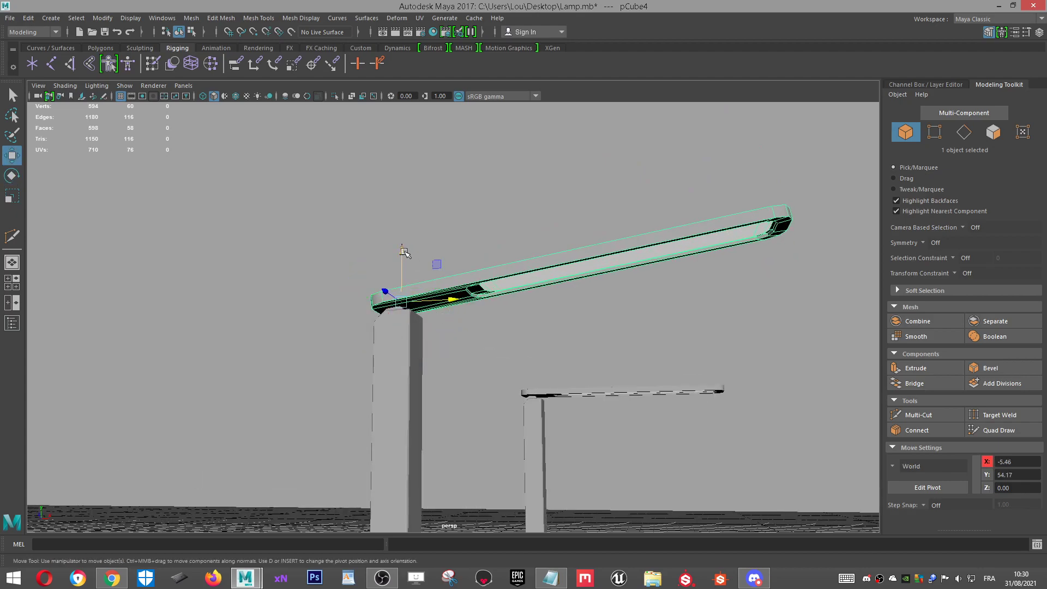
{"action": "key", "text": "e"}
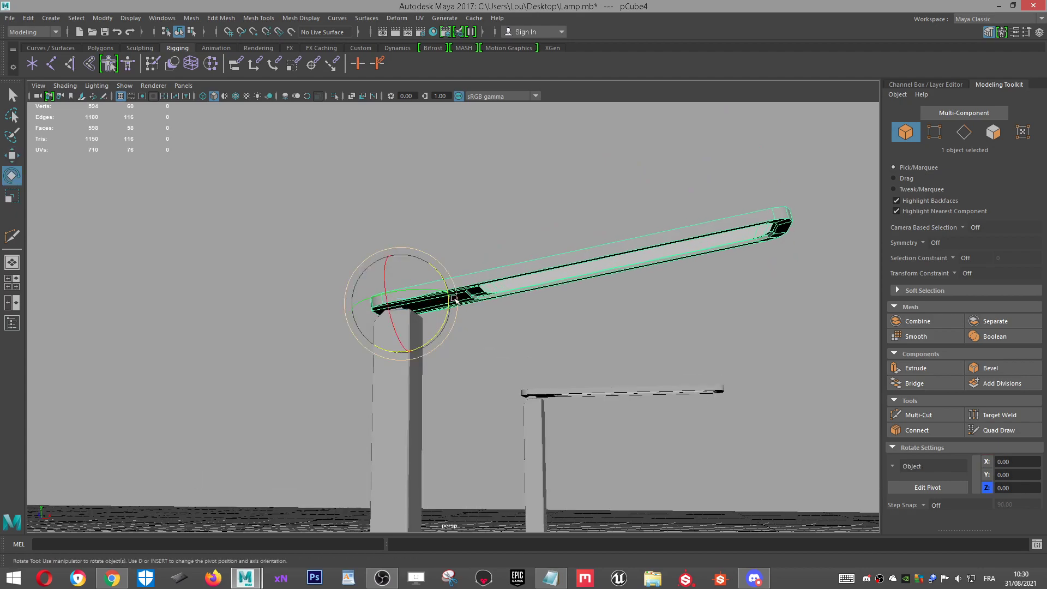
{"action": "left_click_drag", "start_coordinate": [446, 315], "coordinate": [223, 370]}
Step: Move the tilted lamp head onto the post's top at X -6.48, Y 53.70
{"action": "left_click_drag", "start_coordinate": [491, 256], "coordinate": [444, 310], "text": "alt"}
{"action": "scroll", "coordinate": [499, 271], "scroll_direction": "up", "scroll_amount": 3}
{"action": "left_click_drag", "start_coordinate": [500, 272], "coordinate": [578, 232], "text": "alt"}
{"action": "key", "text": "w"}
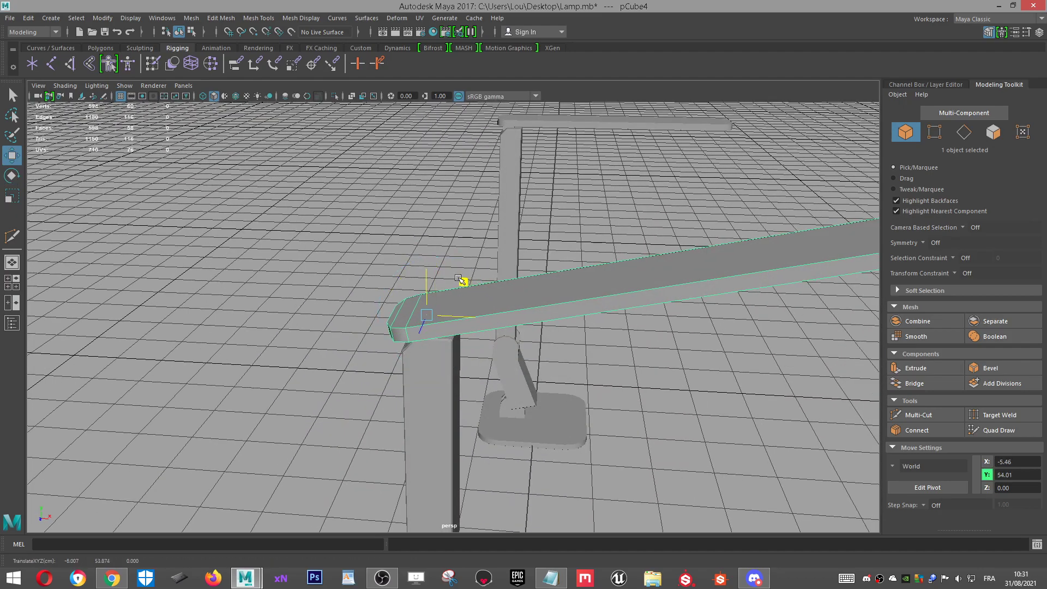
{"action": "left_click_drag", "start_coordinate": [451, 280], "coordinate": [479, 420], "text": "alt"}
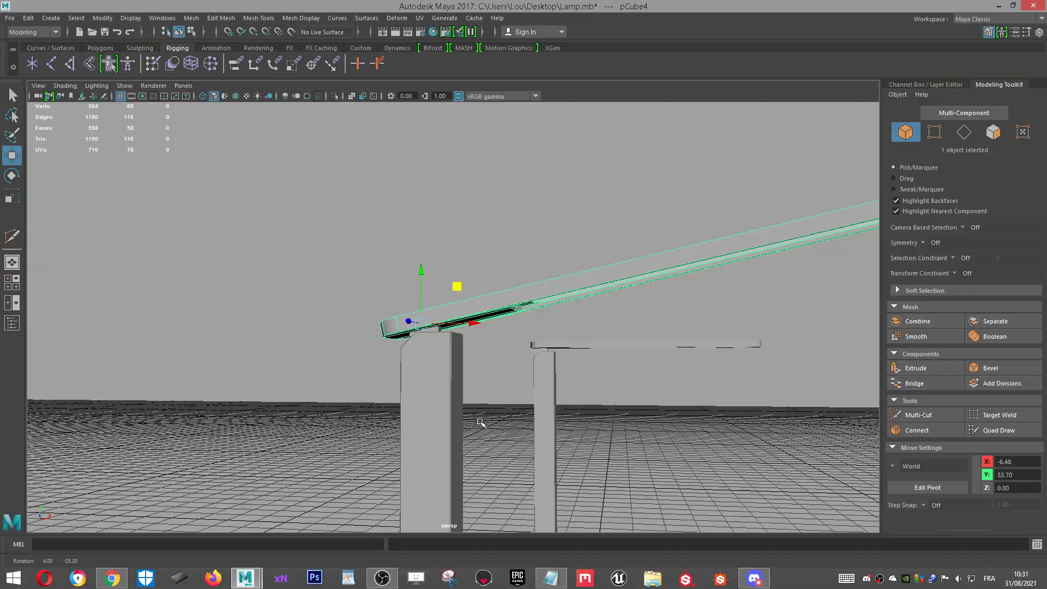
Step: Examine the posed lamp and its tilted head from below, behind and above
{"action": "left_click", "coordinate": [695, 379]}
{"action": "scroll", "coordinate": [670, 353], "scroll_direction": "down", "scroll_amount": 5}
{"action": "left_click_drag", "start_coordinate": [671, 352], "coordinate": [472, 302], "text": "alt"}
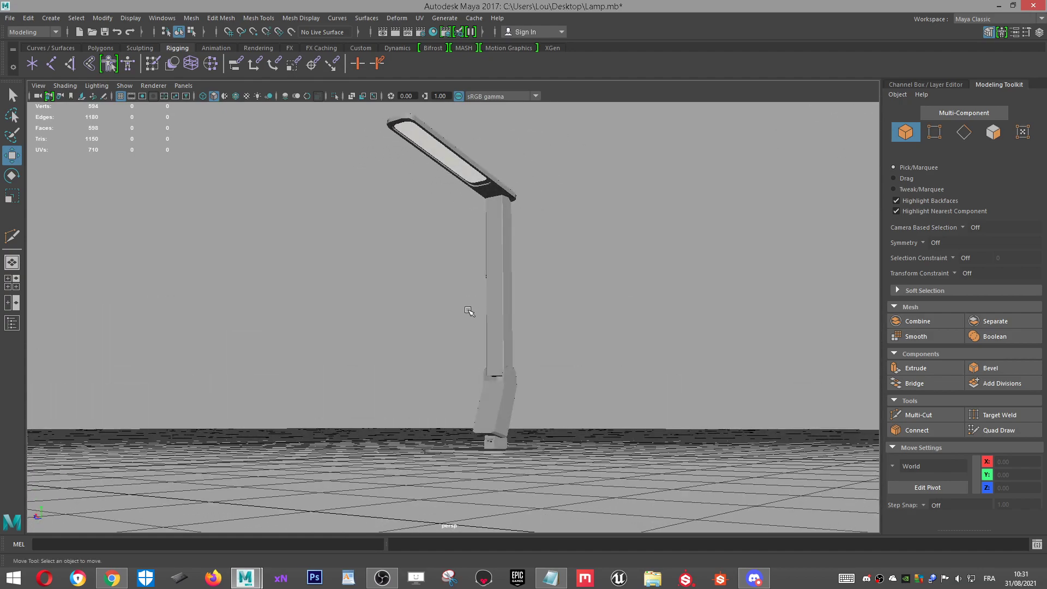
{"action": "left_click_drag", "start_coordinate": [384, 459], "coordinate": [479, 285], "text": "alt"}
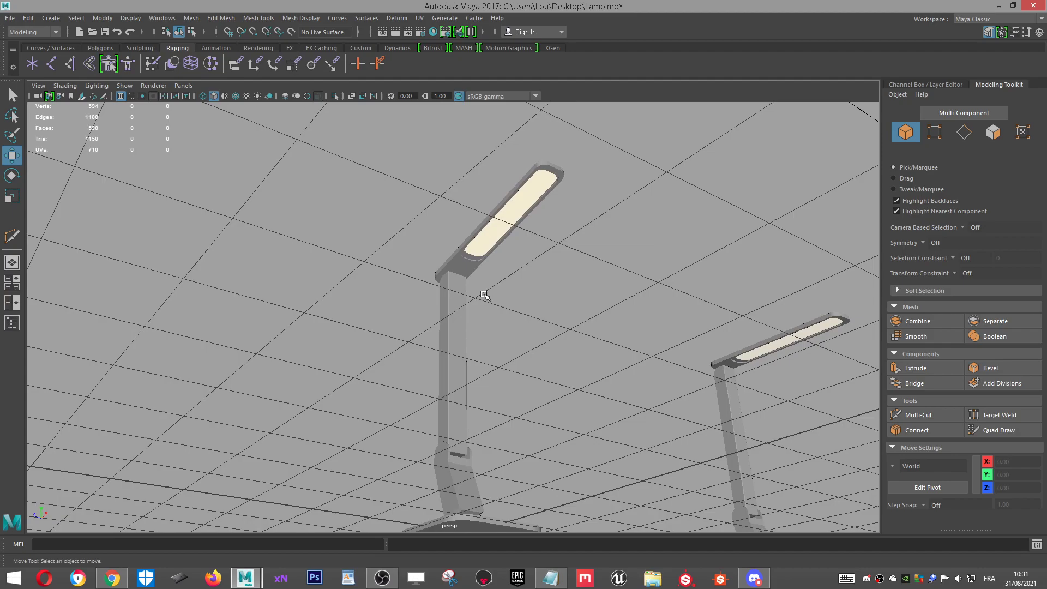
{"action": "left_click", "coordinate": [485, 265]}
{"action": "key", "text": "f"}
{"action": "left_click_drag", "start_coordinate": [485, 265], "coordinate": [544, 352], "text": "alt"}
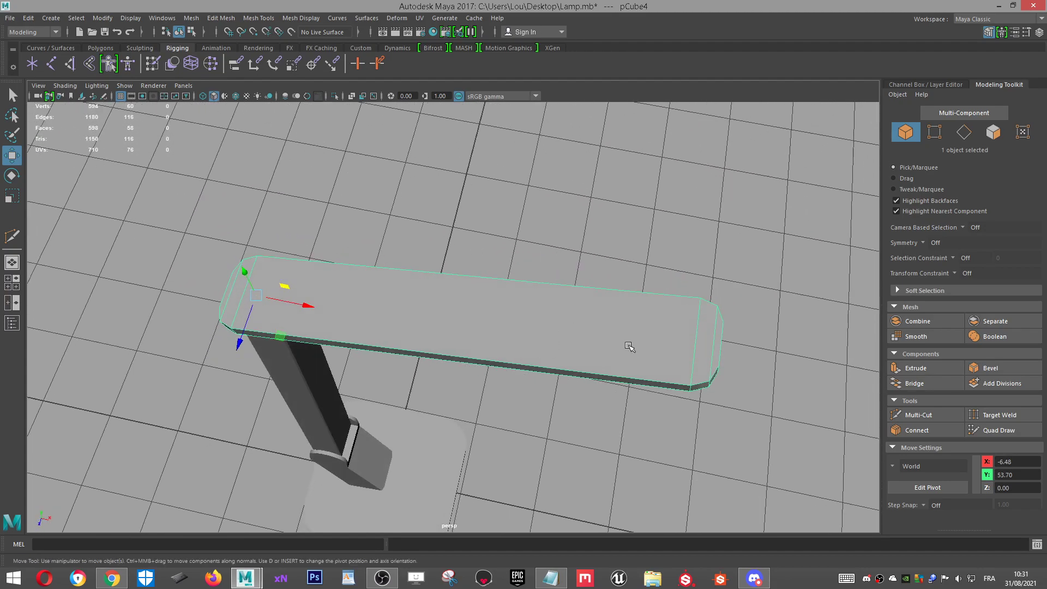
{"action": "left_click_drag", "start_coordinate": [723, 348], "coordinate": [757, 320], "text": "alt"}
Step: Select the combined arm and post object and examine where its top meets the tilted head
{"action": "left_click", "coordinate": [488, 398]}
{"action": "scroll", "coordinate": [488, 397], "scroll_direction": "down", "scroll_amount": 4}
{"action": "middle_click_drag", "start_coordinate": [480, 388], "coordinate": [533, 175], "text": "alt"}
{"action": "left_click", "coordinate": [405, 168]}
{"action": "left_click_drag", "start_coordinate": [417, 175], "coordinate": [501, 260], "text": "alt"}
{"action": "middle_click_drag", "start_coordinate": [635, 351], "coordinate": [540, 384], "text": "alt"}
{"action": "left_click_drag", "start_coordinate": [548, 395], "coordinate": [534, 352], "text": "alt"}
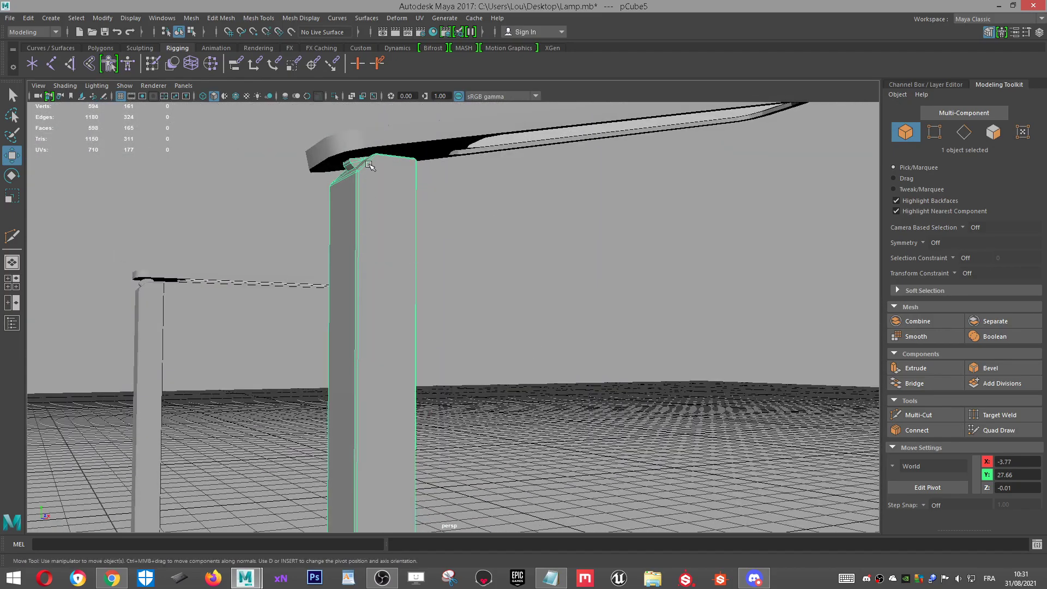
{"action": "left_click_drag", "start_coordinate": [403, 206], "coordinate": [432, 381], "text": "alt"}
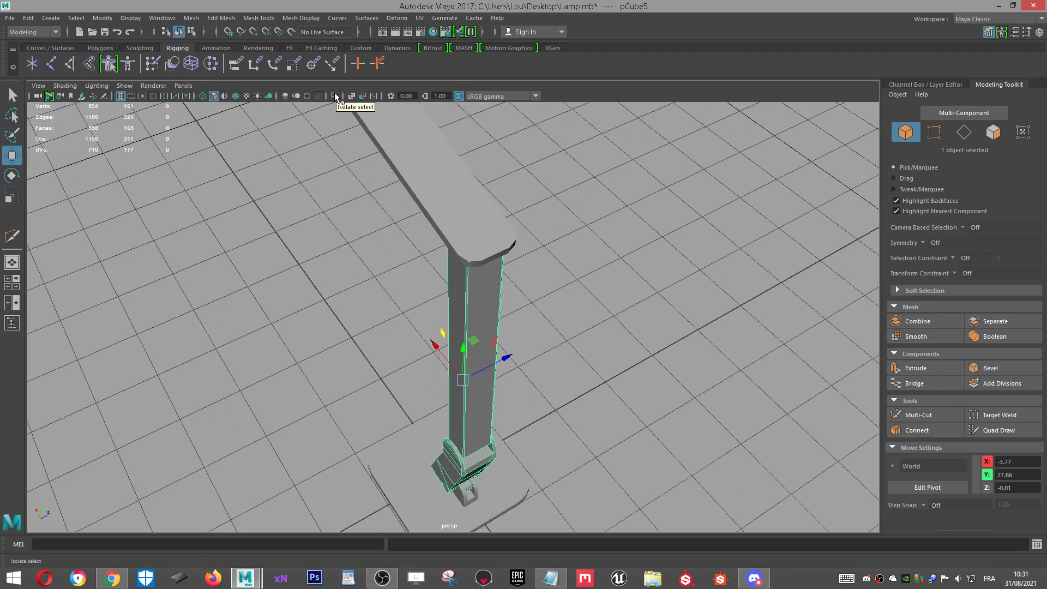
Step: Isolate the combined arm and post object and examine the mesh at the post's top
{"action": "left_click", "coordinate": [335, 97]}
{"action": "left_click_drag", "start_coordinate": [565, 475], "coordinate": [518, 341], "text": "alt"}
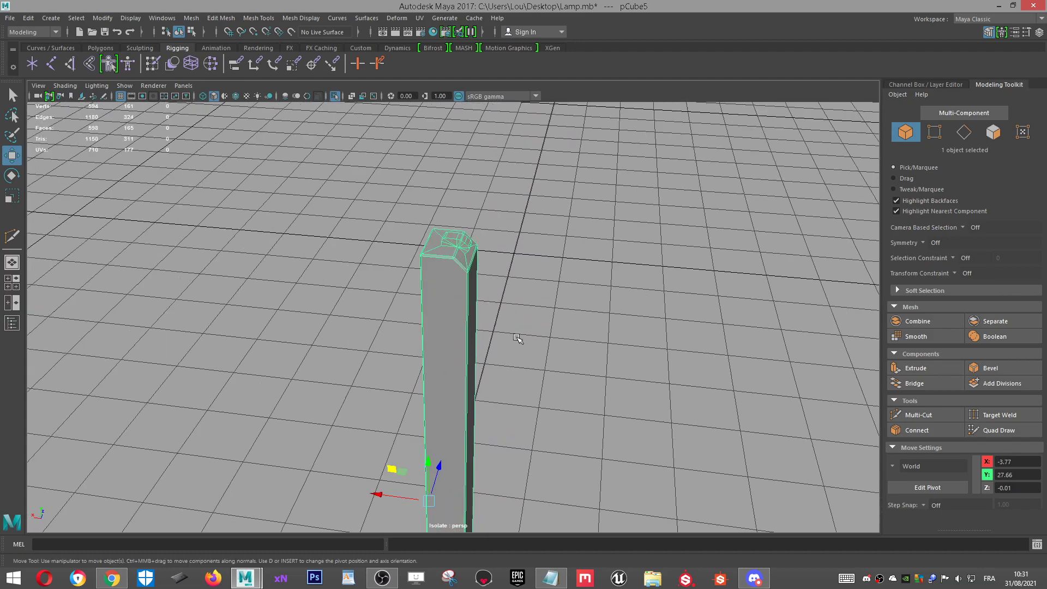
{"action": "scroll", "coordinate": [518, 340], "scroll_direction": "up", "scroll_amount": 3}
{"action": "left_click", "coordinate": [557, 295]}
{"action": "scroll", "coordinate": [532, 286], "scroll_direction": "down", "scroll_amount": 3}
{"action": "scroll", "coordinate": [474, 289], "scroll_direction": "up", "scroll_amount": 3}
{"action": "left_click", "coordinate": [473, 287]}
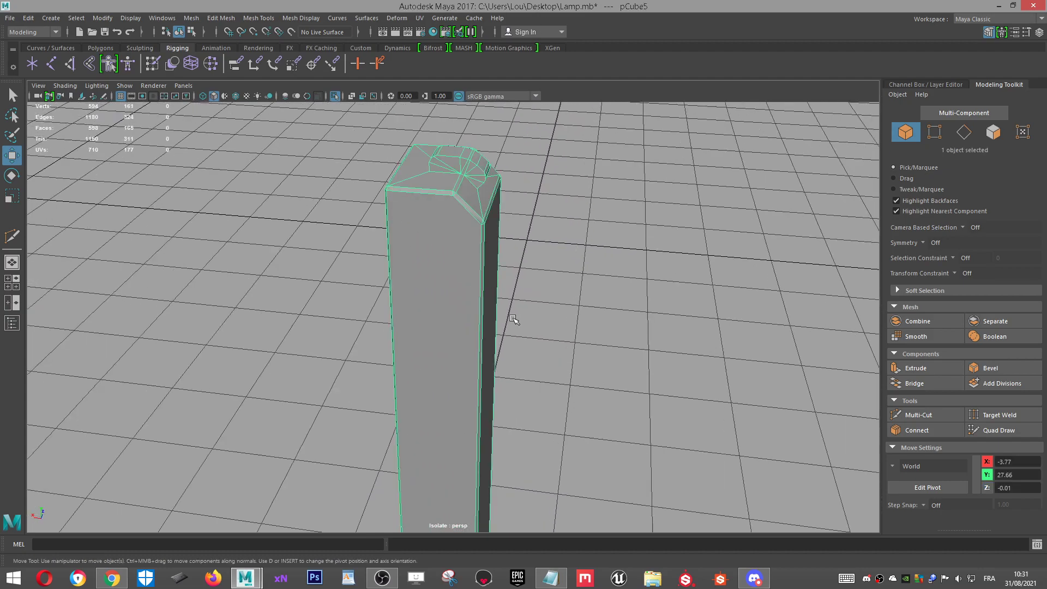
{"action": "left_click", "coordinate": [918, 416]}
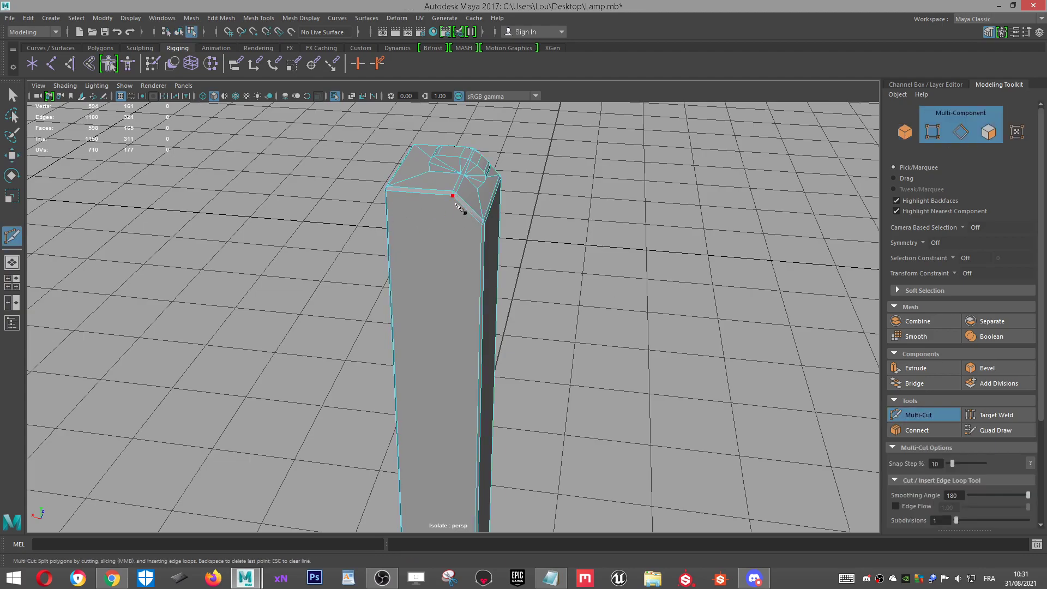
{"action": "scroll", "coordinate": [443, 267], "scroll_direction": "down", "scroll_amount": 3}
{"action": "middle_click_drag", "start_coordinate": [444, 267], "coordinate": [578, 188], "text": "alt"}
{"action": "scroll", "coordinate": [579, 188], "scroll_direction": "up", "scroll_amount": 4}
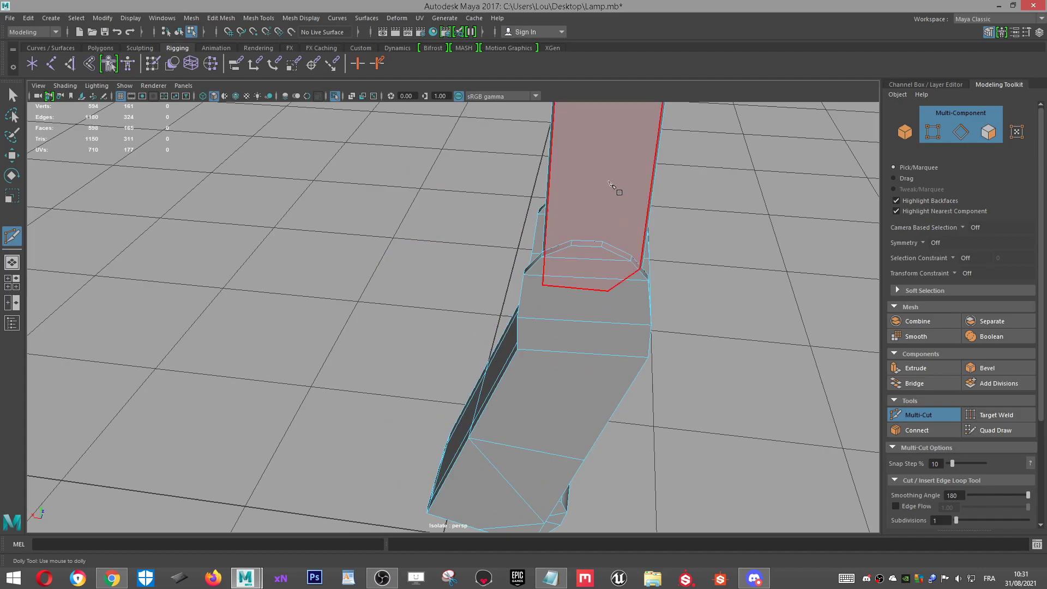
{"action": "scroll", "coordinate": [613, 187], "scroll_direction": "down", "scroll_amount": 2}
{"action": "middle_click_drag", "start_coordinate": [613, 187], "coordinate": [496, 469], "text": "alt"}
{"action": "key", "text": "w"}
Step: Select all connected faces of the post and isolate them from the rest of the arm object
{"action": "right_click_drag", "start_coordinate": [449, 137], "coordinate": [449, 168]}
{"action": "double_click", "coordinate": [433, 165]}
{"action": "left_click_drag", "start_coordinate": [363, 168], "coordinate": [518, 210], "text": "alt"}
{"action": "scroll", "coordinate": [484, 145], "scroll_direction": "down", "scroll_amount": 3}
{"action": "double_click", "coordinate": [335, 96]}
Step: Multi-Cut a lengthwise edge on one side face of the post, joining its top chamfer corner to the matching bottom corner
{"action": "scroll", "coordinate": [532, 320], "scroll_direction": "up", "scroll_amount": 3}
{"action": "left_click_drag", "start_coordinate": [533, 320], "coordinate": [454, 297], "text": "alt"}
{"action": "left_click", "coordinate": [586, 316]}
{"action": "middle_click_drag", "start_coordinate": [586, 317], "coordinate": [542, 458], "text": "alt"}
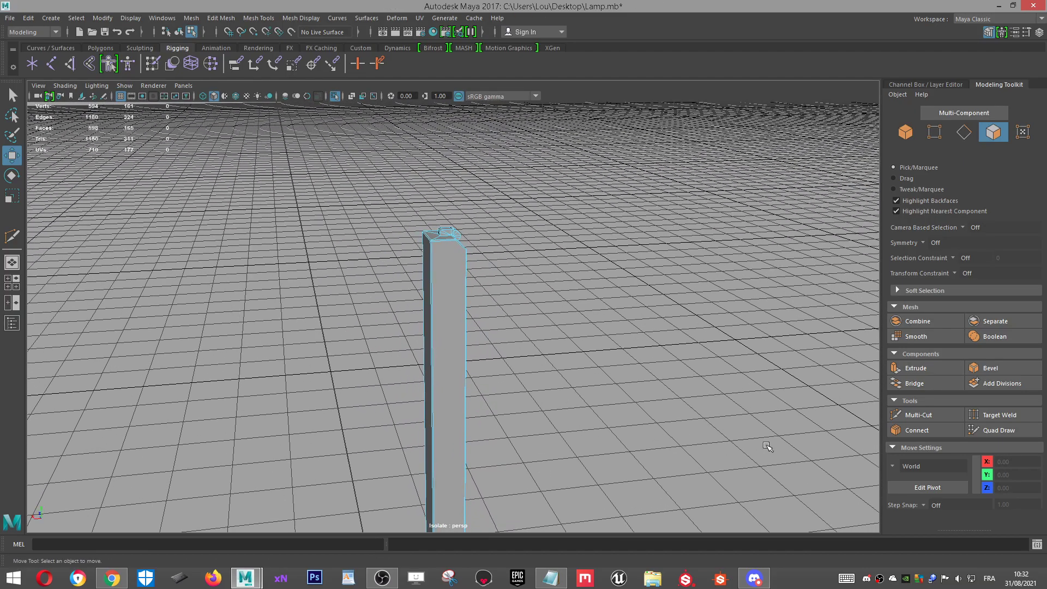
{"action": "left_click", "coordinate": [917, 415]}
{"action": "scroll", "coordinate": [462, 240], "scroll_direction": "up", "scroll_amount": 5}
{"action": "middle_click_drag", "start_coordinate": [432, 194], "coordinate": [454, 281], "text": "alt"}
{"action": "scroll", "coordinate": [454, 278], "scroll_direction": "up", "scroll_amount": 3}
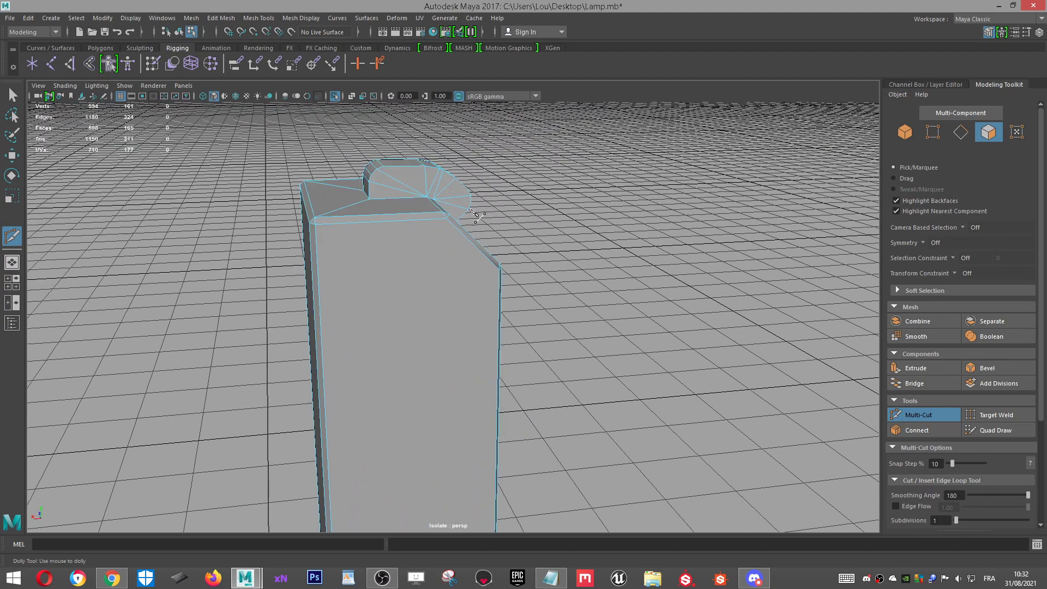
{"action": "scroll", "coordinate": [450, 327], "scroll_direction": "down", "scroll_amount": 5}
{"action": "middle_click_drag", "start_coordinate": [470, 493], "coordinate": [481, 371], "text": "alt"}
{"action": "scroll", "coordinate": [483, 363], "scroll_direction": "up", "scroll_amount": 3}
{"action": "left_click_drag", "start_coordinate": [463, 299], "coordinate": [453, 130], "text": "alt"}
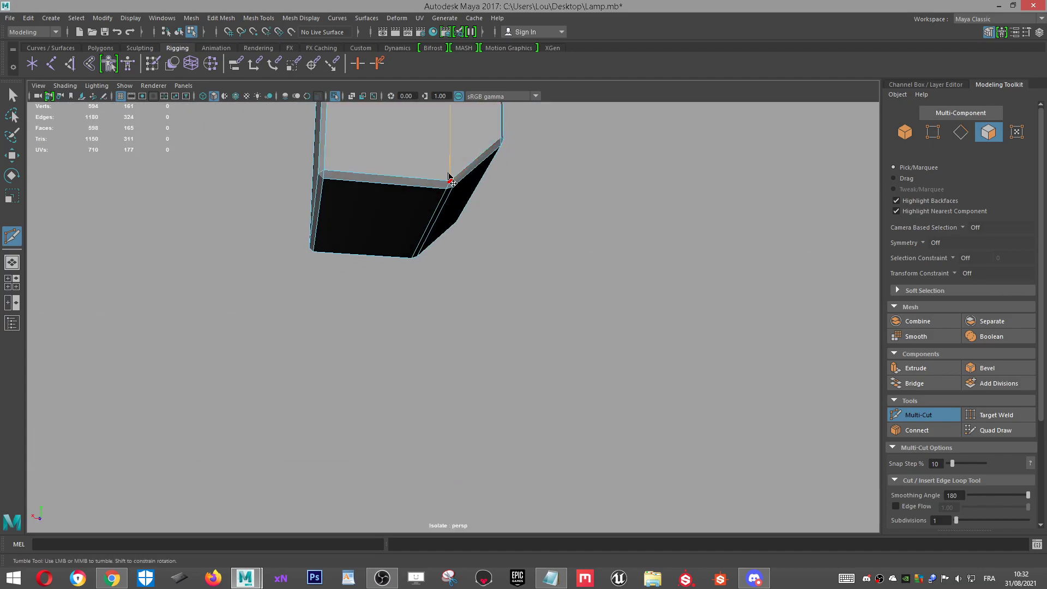
Step: Multi-Cut the same lengthwise edge between the chamfer corners on the post's opposite side face
{"action": "left_click_drag", "start_coordinate": [450, 178], "coordinate": [594, 360], "text": "alt"}
{"action": "middle_click_drag", "start_coordinate": [594, 360], "coordinate": [504, 364], "text": "alt"}
{"action": "scroll", "coordinate": [504, 364], "scroll_direction": "up", "scroll_amount": 3}
{"action": "left_click", "coordinate": [436, 349]}
{"action": "scroll", "coordinate": [456, 381], "scroll_direction": "down", "scroll_amount": 4}
{"action": "middle_click_drag", "start_coordinate": [448, 509], "coordinate": [513, 158], "text": "alt"}
{"action": "scroll", "coordinate": [521, 311], "scroll_direction": "up", "scroll_amount": 5}
{"action": "left_click_drag", "start_coordinate": [527, 352], "coordinate": [561, 330], "text": "alt"}
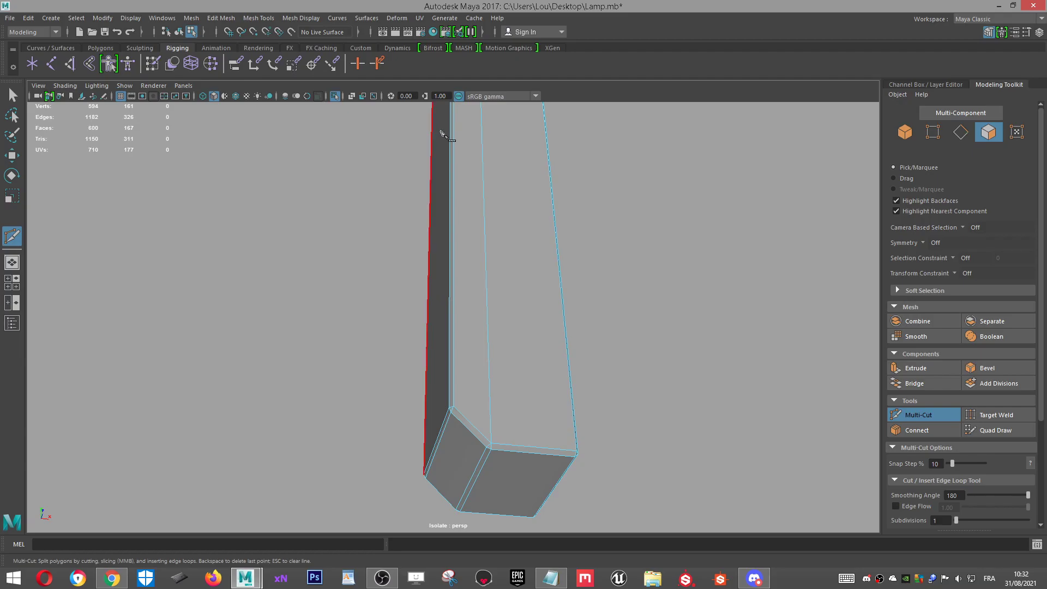
Step: Finish cutting, return the post to object selection and turn off isolation to show the complete lamp
{"action": "scroll", "coordinate": [434, 163], "scroll_direction": "down", "scroll_amount": 4}
{"action": "left_click_drag", "start_coordinate": [430, 180], "coordinate": [528, 236], "text": "alt"}
{"action": "middle_click_drag", "start_coordinate": [528, 236], "coordinate": [530, 420], "text": "alt"}
{"action": "left_click_drag", "start_coordinate": [531, 420], "coordinate": [531, 377], "text": "alt"}
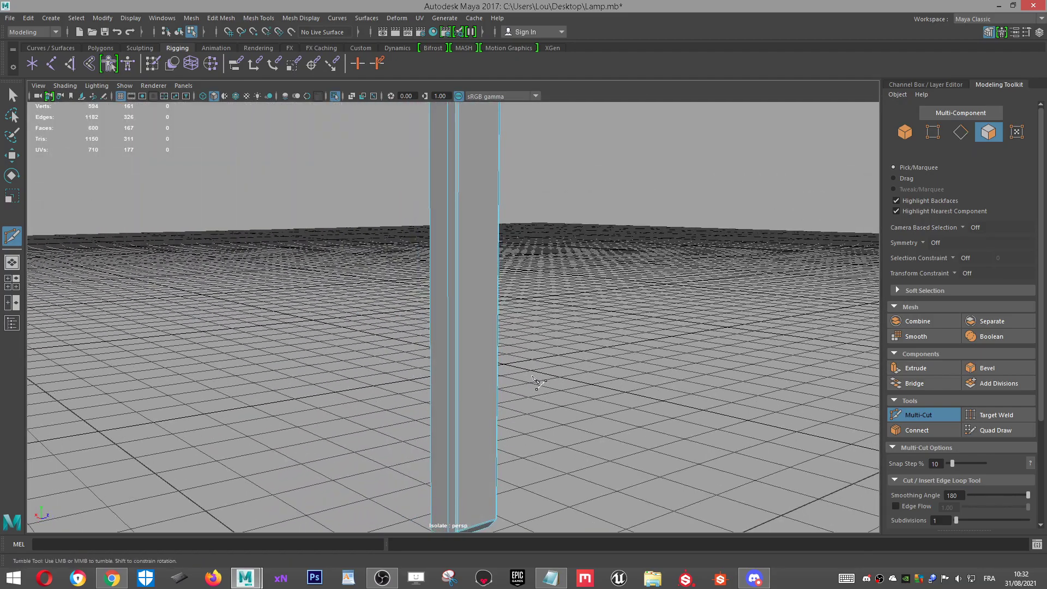
{"action": "scroll", "coordinate": [531, 376], "scroll_direction": "down", "scroll_amount": 4}
{"action": "key", "text": "w"}
{"action": "right_click_drag", "start_coordinate": [458, 255], "coordinate": [523, 190]}
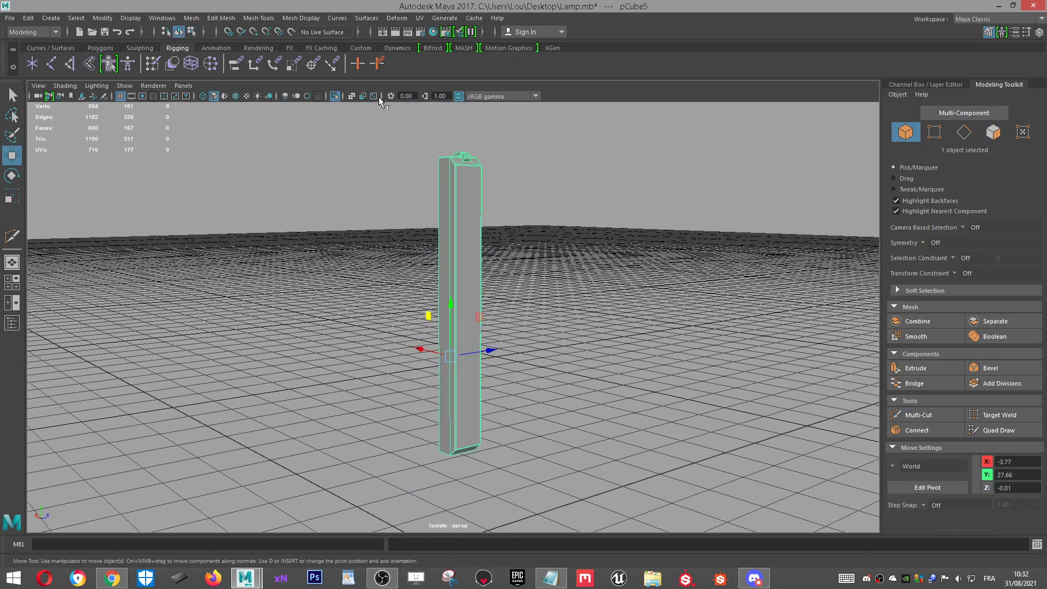
{"action": "left_click", "coordinate": [335, 95]}
{"action": "left_click_drag", "start_coordinate": [453, 262], "coordinate": [437, 306], "text": "alt"}
{"action": "scroll", "coordinate": [436, 306], "scroll_direction": "up", "scroll_amount": 4}
{"action": "middle_click_drag", "start_coordinate": [467, 411], "coordinate": [466, 397], "text": "alt"}
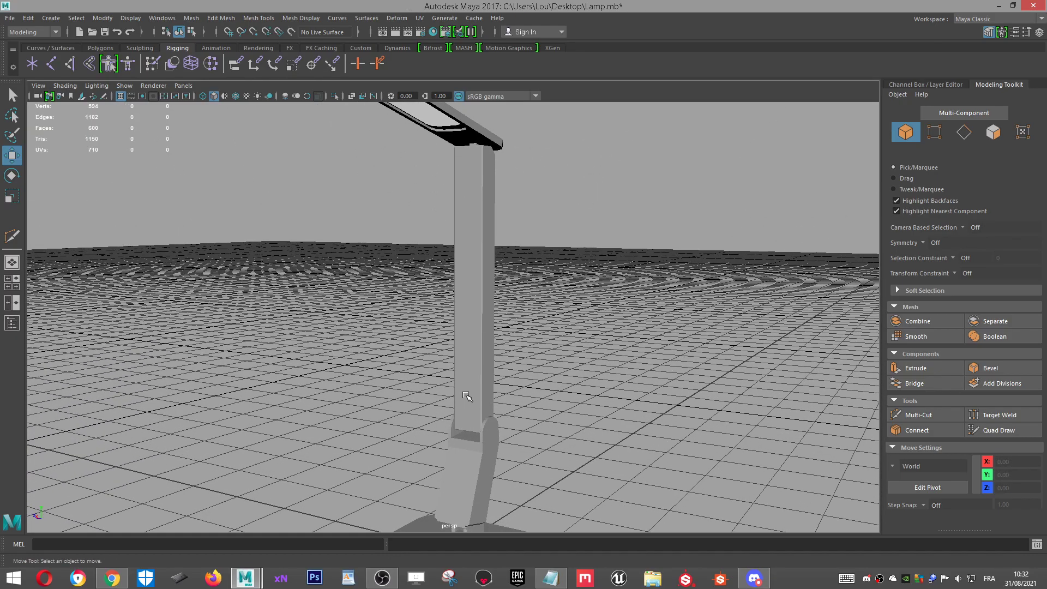
Step: Select the combined arm and post object and examine its lower arm and base hinge from several sides
{"action": "left_click", "coordinate": [466, 396]}
{"action": "scroll", "coordinate": [466, 397], "scroll_direction": "up", "scroll_amount": 3}
{"action": "middle_click_drag", "start_coordinate": [567, 463], "coordinate": [578, 352], "text": "alt"}
{"action": "middle_click_drag", "start_coordinate": [504, 479], "coordinate": [561, 330], "text": "alt"}
{"action": "scroll", "coordinate": [561, 329], "scroll_direction": "up", "scroll_amount": 5}
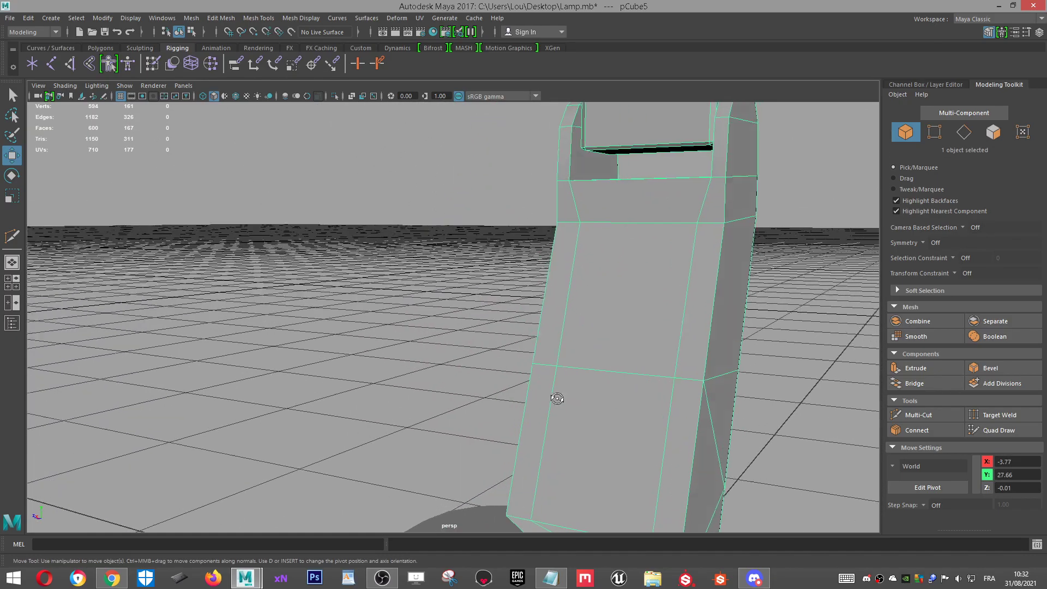
{"action": "left_click_drag", "start_coordinate": [508, 398], "coordinate": [567, 397], "text": "alt"}
{"action": "middle_click_drag", "start_coordinate": [504, 378], "coordinate": [556, 384], "text": "alt"}
{"action": "left_click_drag", "start_coordinate": [555, 378], "coordinate": [495, 332], "text": "alt"}
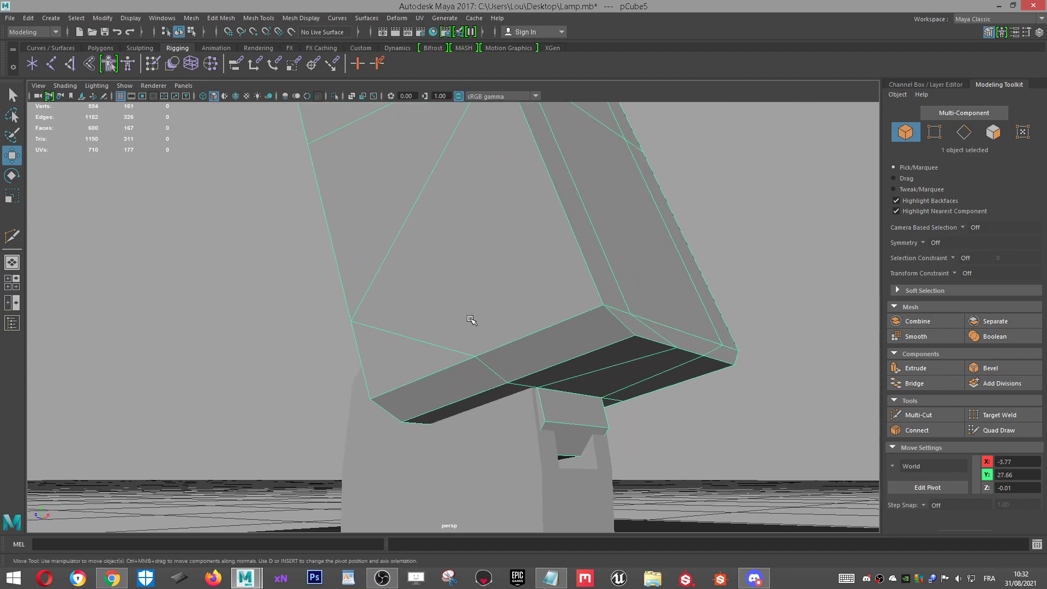
{"action": "left_click_drag", "start_coordinate": [490, 390], "coordinate": [478, 103], "text": "alt"}
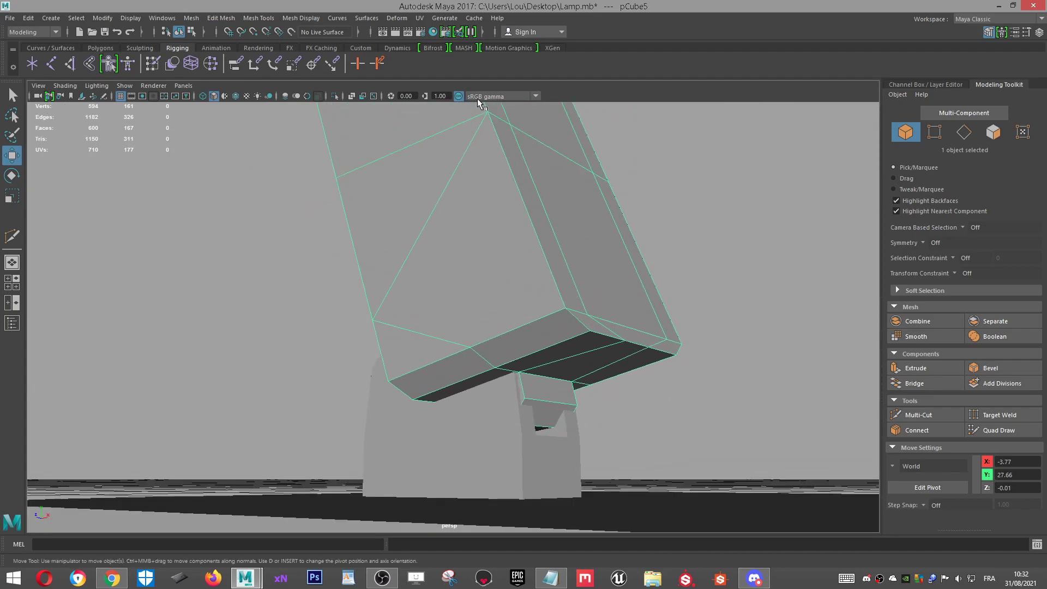
{"action": "left_click_drag", "start_coordinate": [438, 321], "coordinate": [527, 355], "text": "alt"}
{"action": "right_click_drag", "start_coordinate": [527, 355], "coordinate": [425, 310], "text": "alt"}
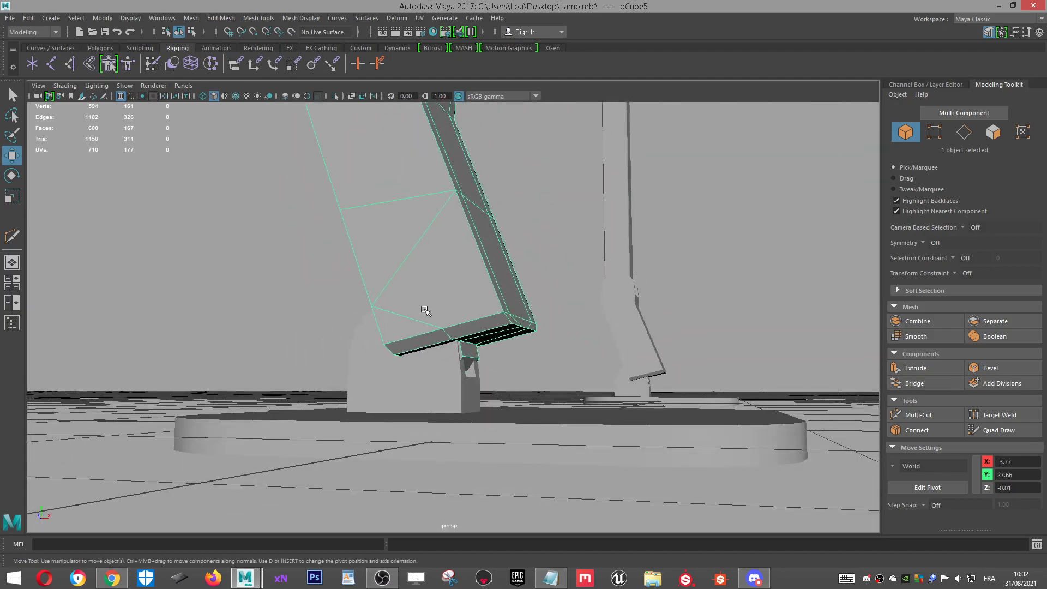
{"action": "left_click_drag", "start_coordinate": [425, 311], "coordinate": [572, 313], "text": "alt"}
{"action": "right_click_drag", "start_coordinate": [436, 272], "coordinate": [385, 256], "text": "alt"}
{"action": "middle_click_drag", "start_coordinate": [385, 256], "coordinate": [421, 319], "text": "alt"}
{"action": "left_click_drag", "start_coordinate": [422, 319], "coordinate": [603, 355], "text": "alt"}
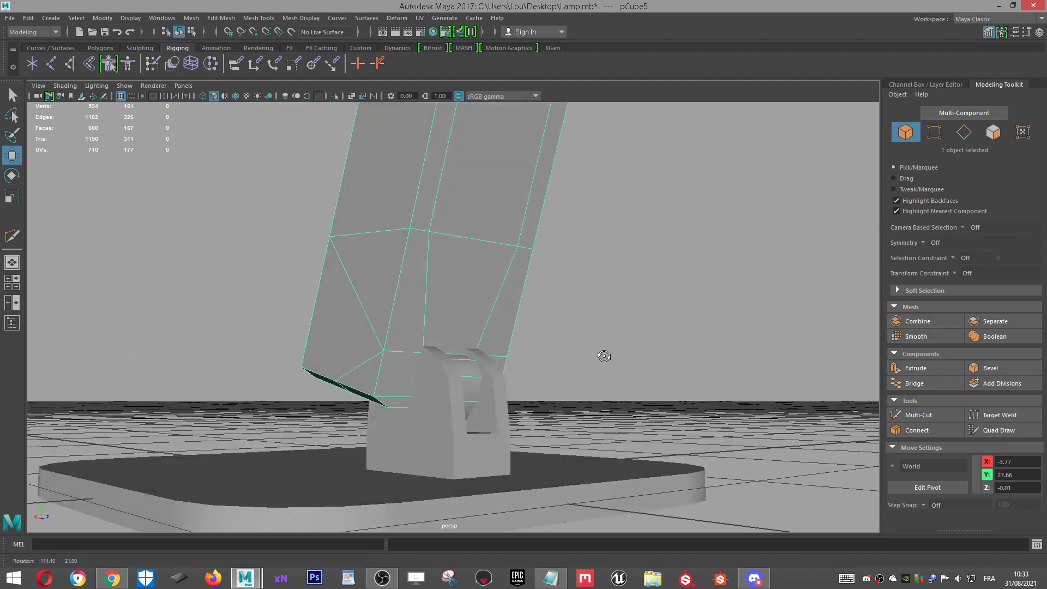
{"action": "scroll", "coordinate": [573, 369], "scroll_direction": "down", "scroll_amount": 5}
{"action": "left_click_drag", "start_coordinate": [425, 316], "coordinate": [604, 348], "text": "alt"}
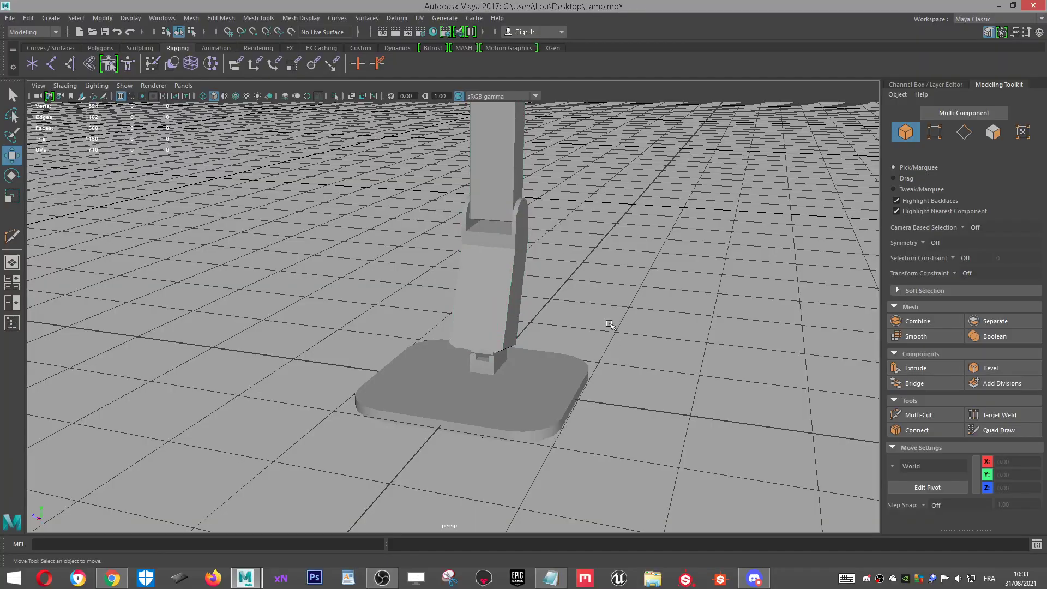
Step: Examine the whole posed lamp beside its duplicate from above and from a low angle
{"action": "scroll", "coordinate": [572, 357], "scroll_direction": "down", "scroll_amount": 6}
{"action": "left_click_drag", "start_coordinate": [414, 294], "coordinate": [733, 369], "text": "alt"}
{"action": "scroll", "coordinate": [537, 335], "scroll_direction": "up", "scroll_amount": 3}
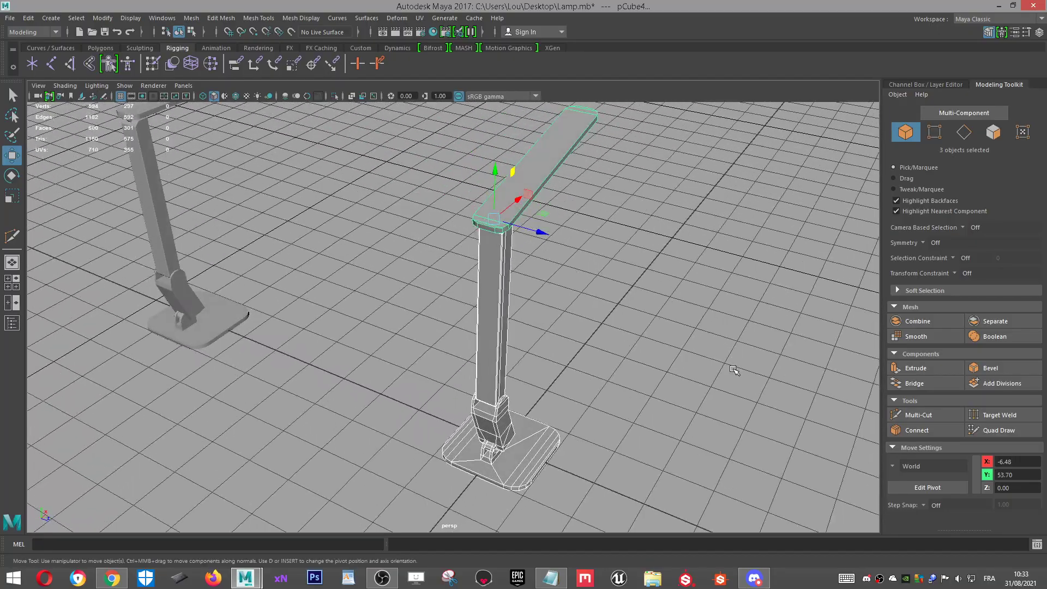
{"action": "scroll", "coordinate": [669, 423], "scroll_direction": "down", "scroll_amount": 3}
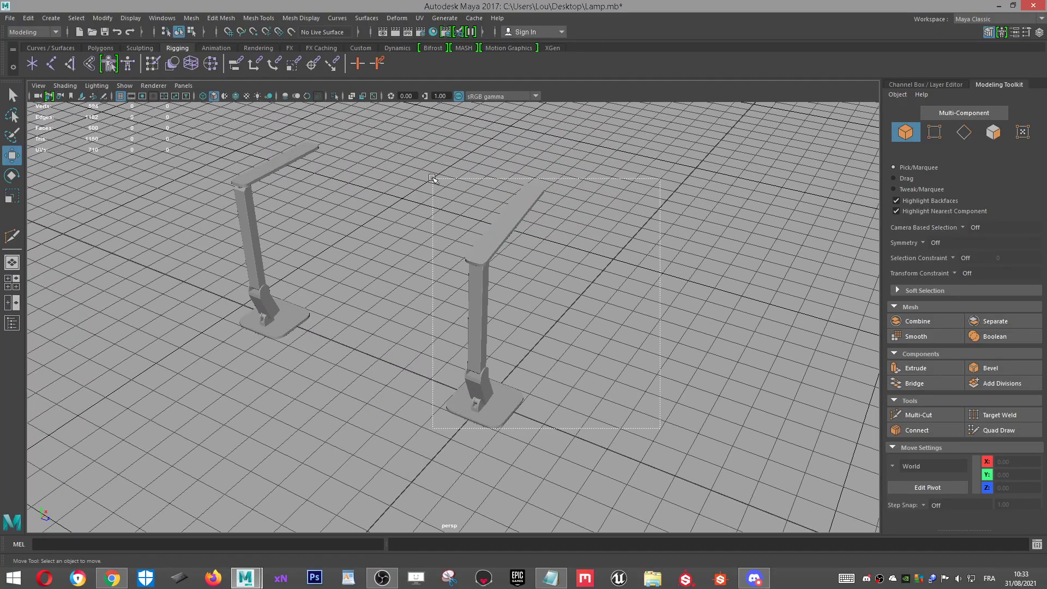
{"action": "left_click_drag", "start_coordinate": [437, 182], "coordinate": [436, 183]}
{"action": "left_click_drag", "start_coordinate": [545, 228], "coordinate": [521, 342], "text": "alt"}
{"action": "left_click", "coordinate": [595, 303]}
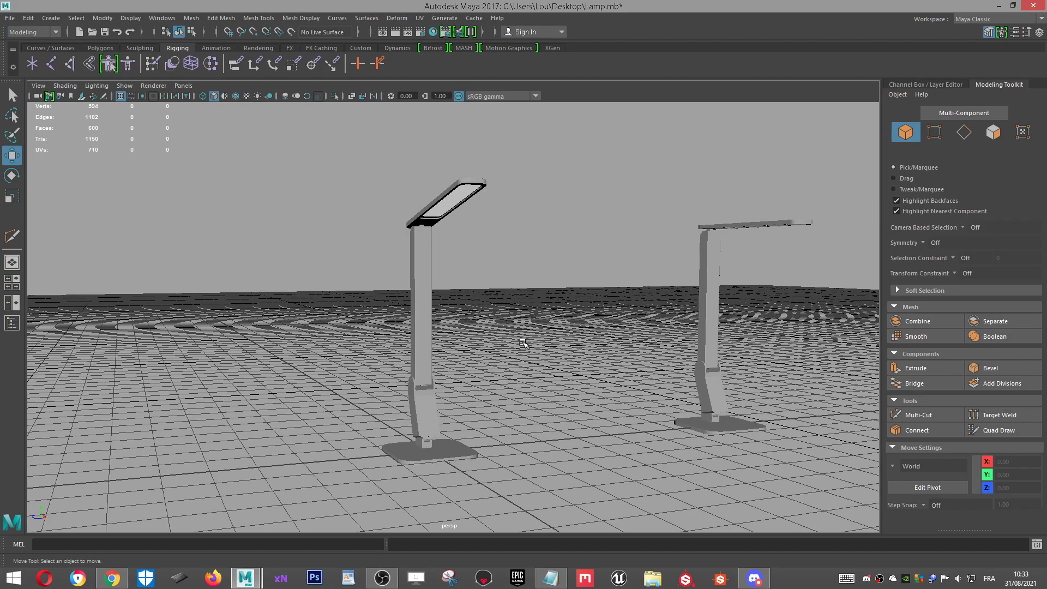
{"action": "left_click", "coordinate": [418, 325]}
{"action": "scroll", "coordinate": [503, 379], "scroll_direction": "down", "scroll_amount": 3}
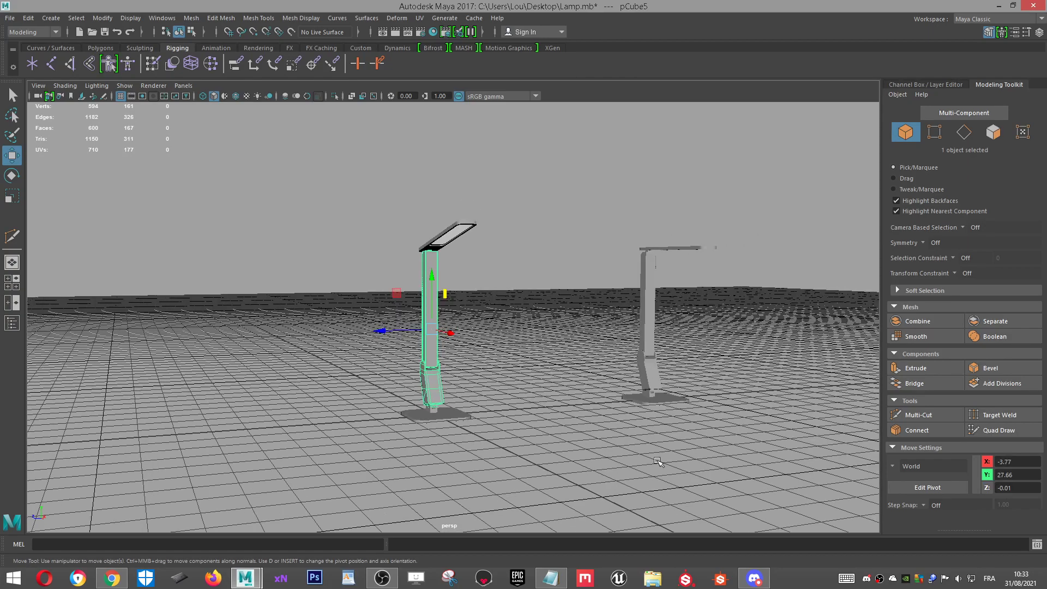